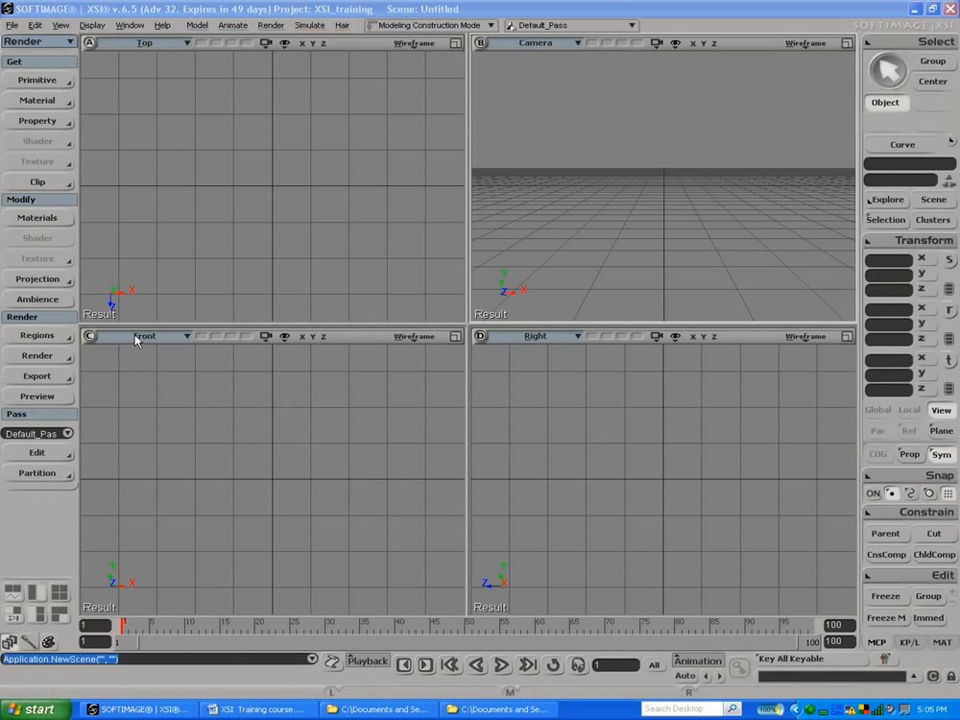
Step: Create a polygon mesh grid with U and V subdivisions set to 1
{"action": "left_click", "coordinate": [40, 80]}
{"action": "mouse_move", "coordinate": [130, 105]}
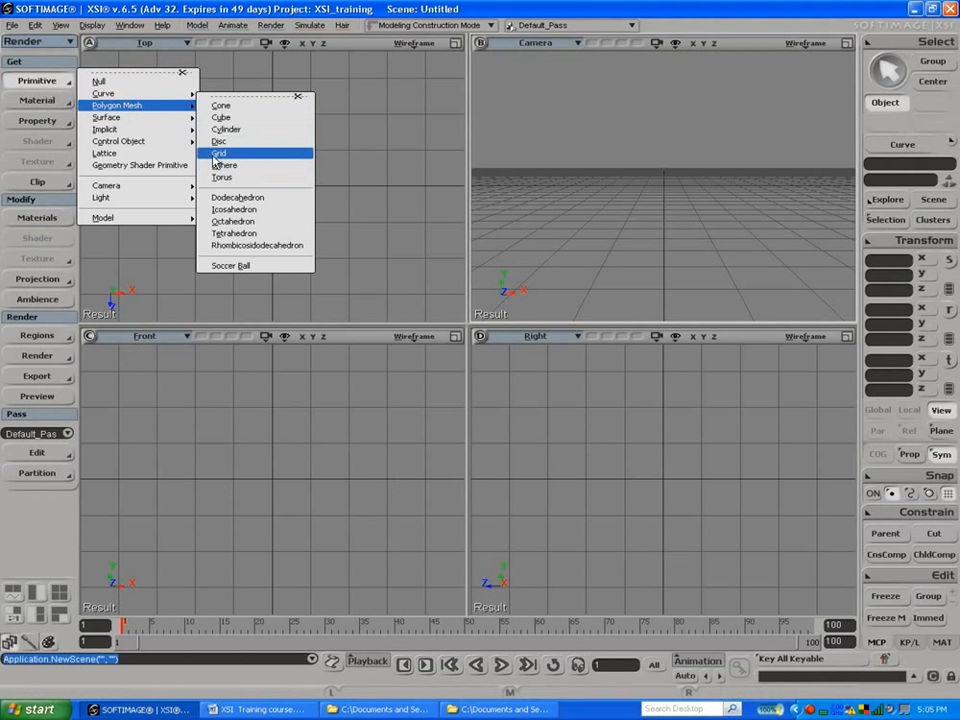
{"action": "left_click", "coordinate": [210, 153]}
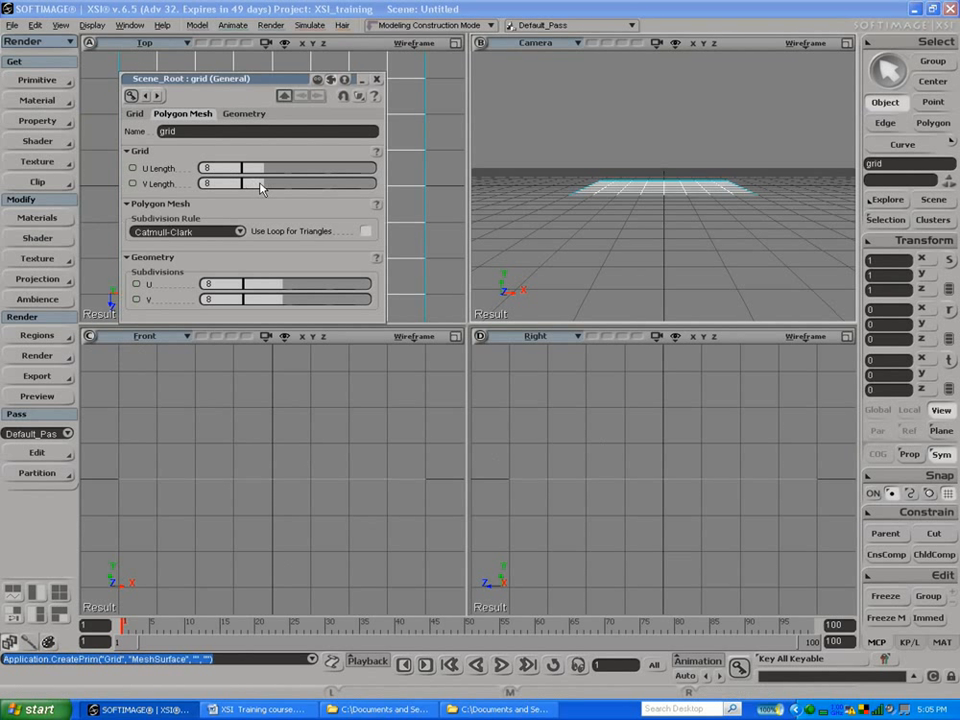
{"action": "left_click_drag", "start_coordinate": [265, 285], "coordinate": [193, 287]}
{"action": "left_click_drag", "start_coordinate": [280, 300], "coordinate": [200, 300]}
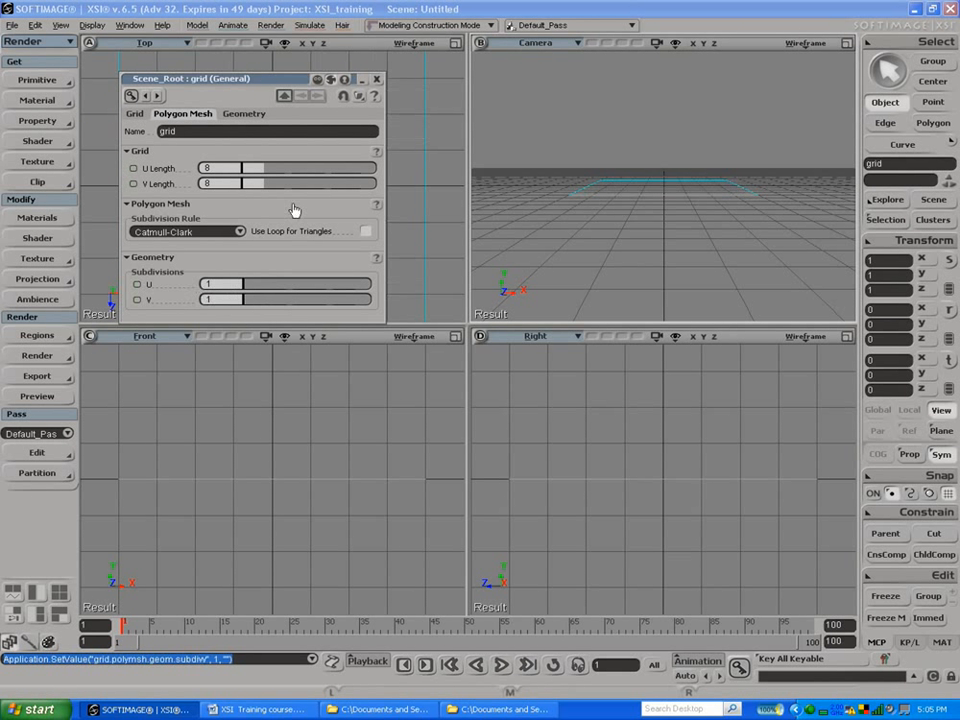
{"action": "left_click", "coordinate": [377, 80]}
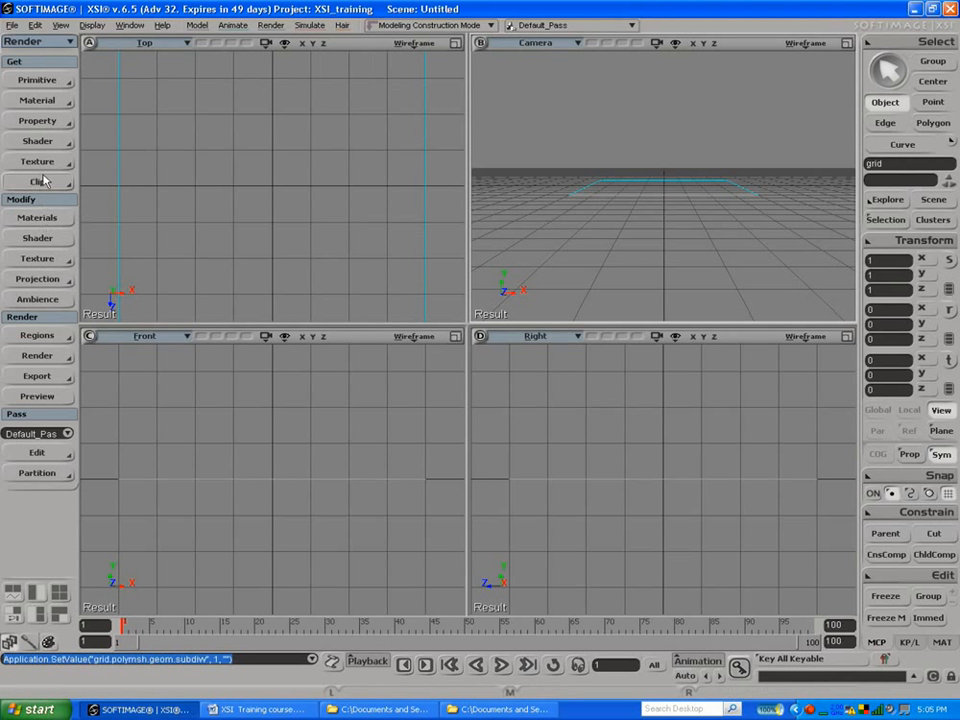
Step: Create two Constant materials in the default library of the Material Manager
{"action": "left_click", "coordinate": [68, 218]}
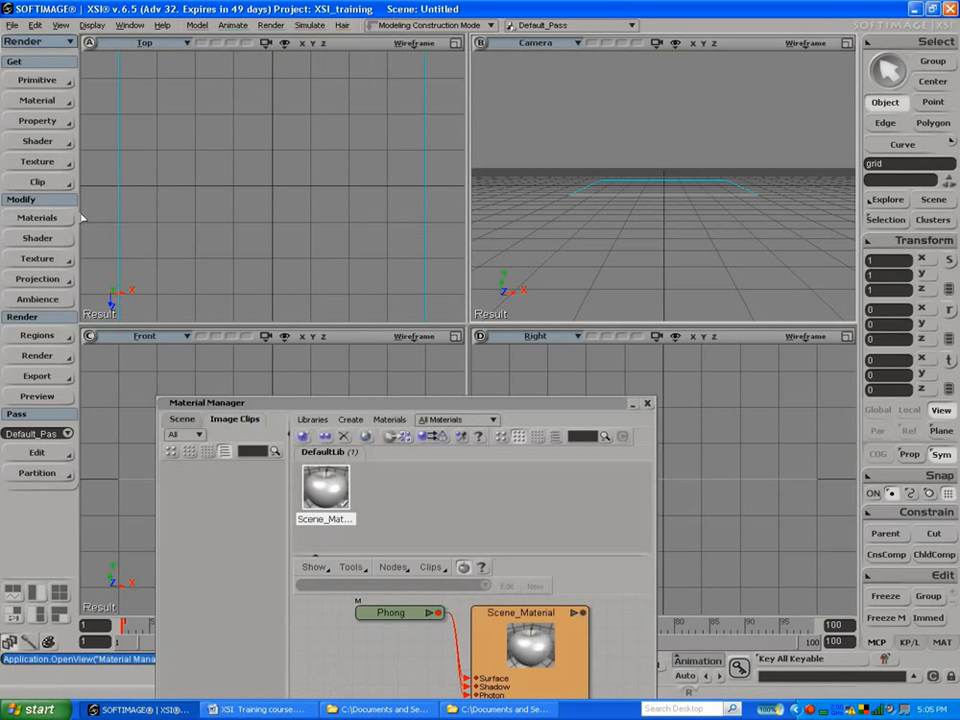
{"action": "left_click_drag", "start_coordinate": [423, 402], "coordinate": [597, 320]}
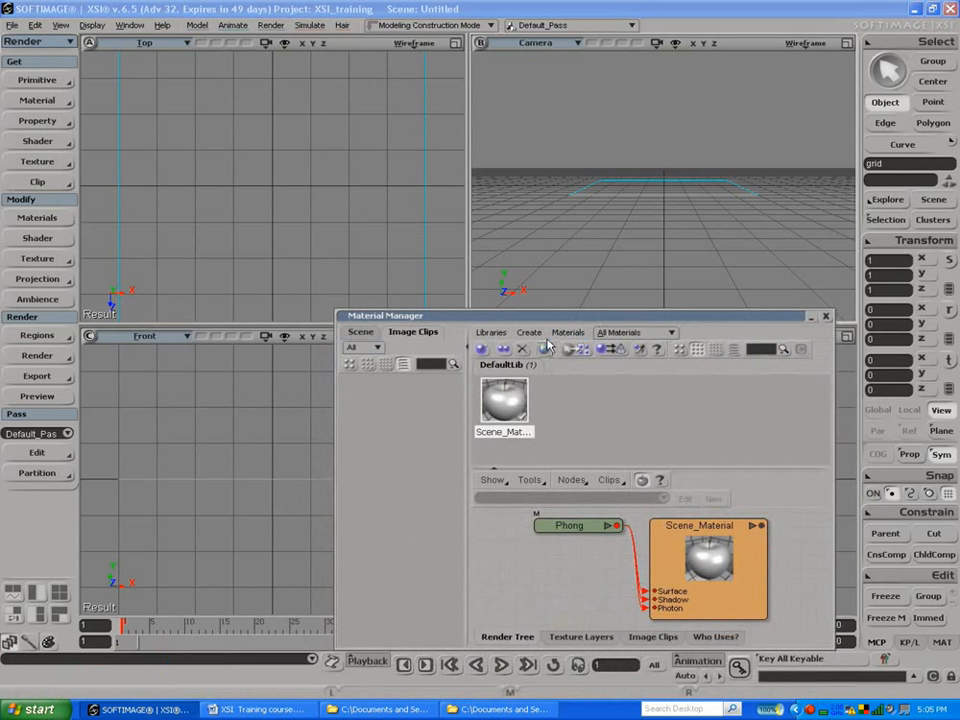
{"action": "left_click", "coordinate": [526, 334]}
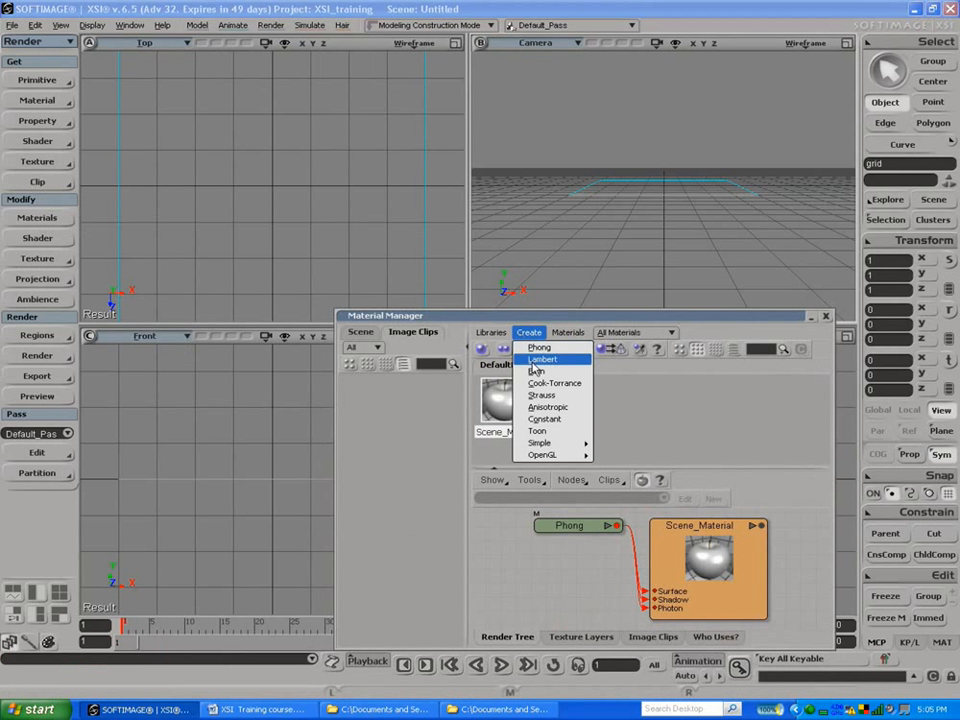
{"action": "left_click", "coordinate": [535, 424]}
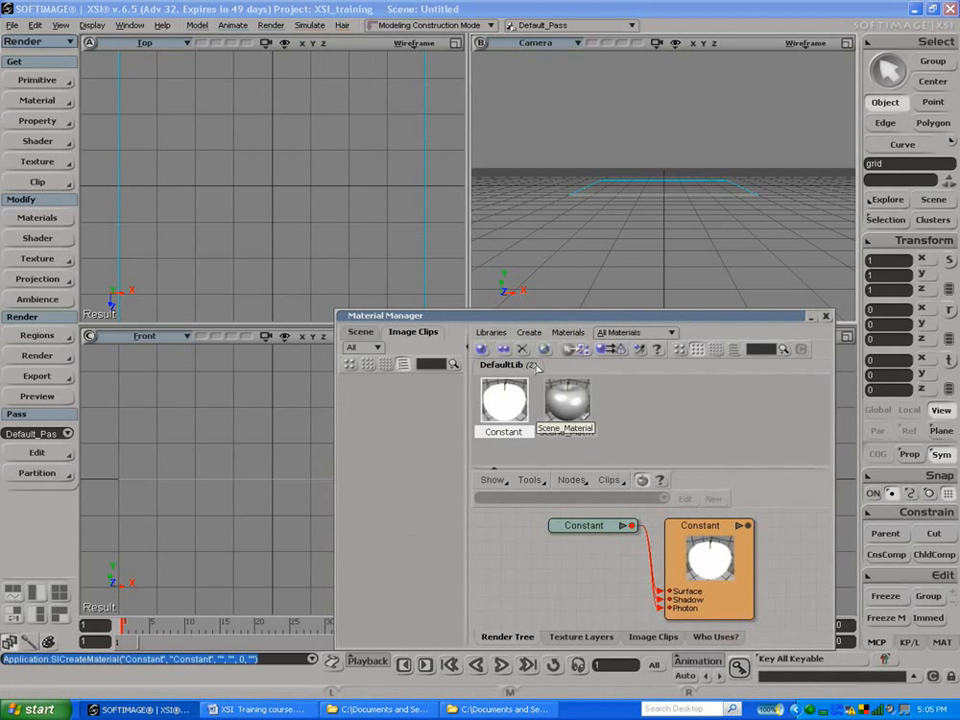
{"action": "left_click", "coordinate": [529, 332]}
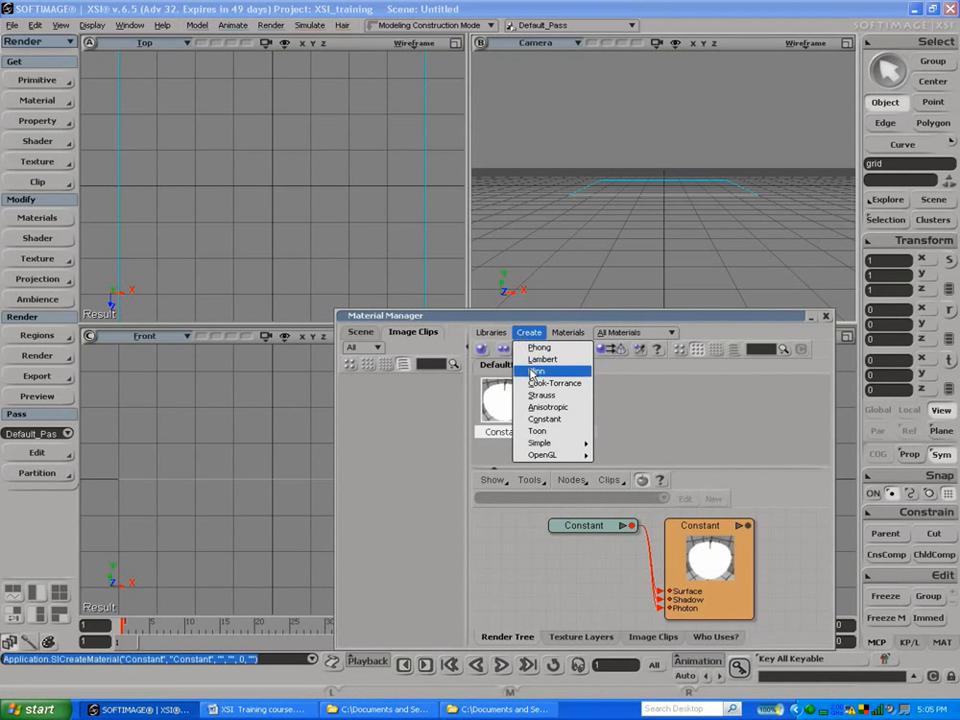
{"action": "left_click", "coordinate": [542, 419]}
{"action": "double_click", "coordinate": [500, 405]}
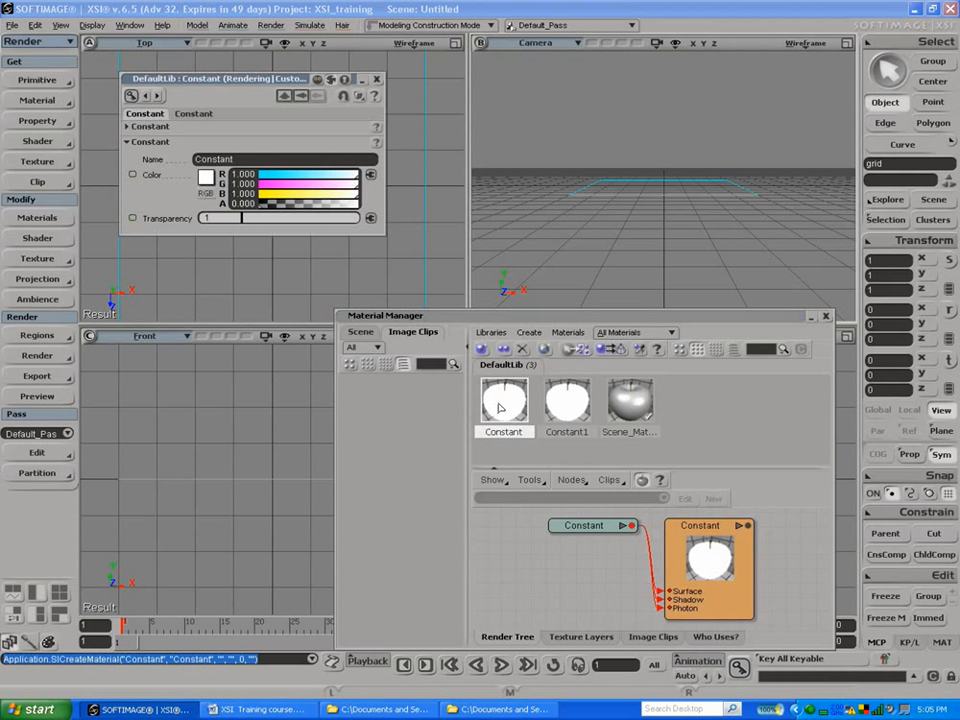
{"action": "left_click", "coordinate": [370, 175]}
{"action": "mouse_move", "coordinate": [423, 206]}
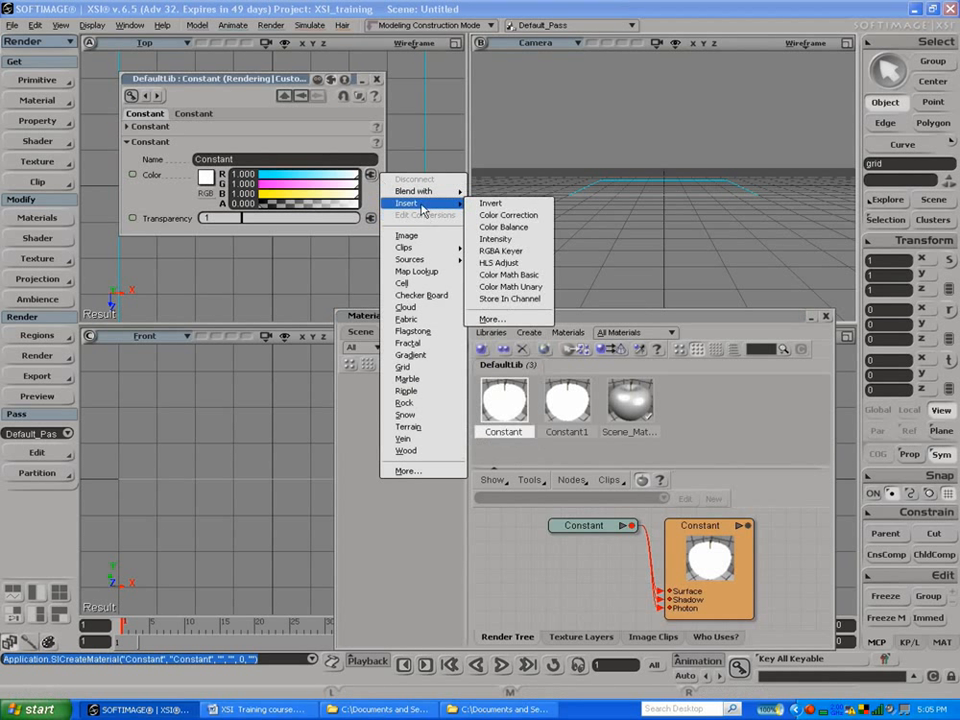
{"action": "left_click", "coordinate": [576, 461]}
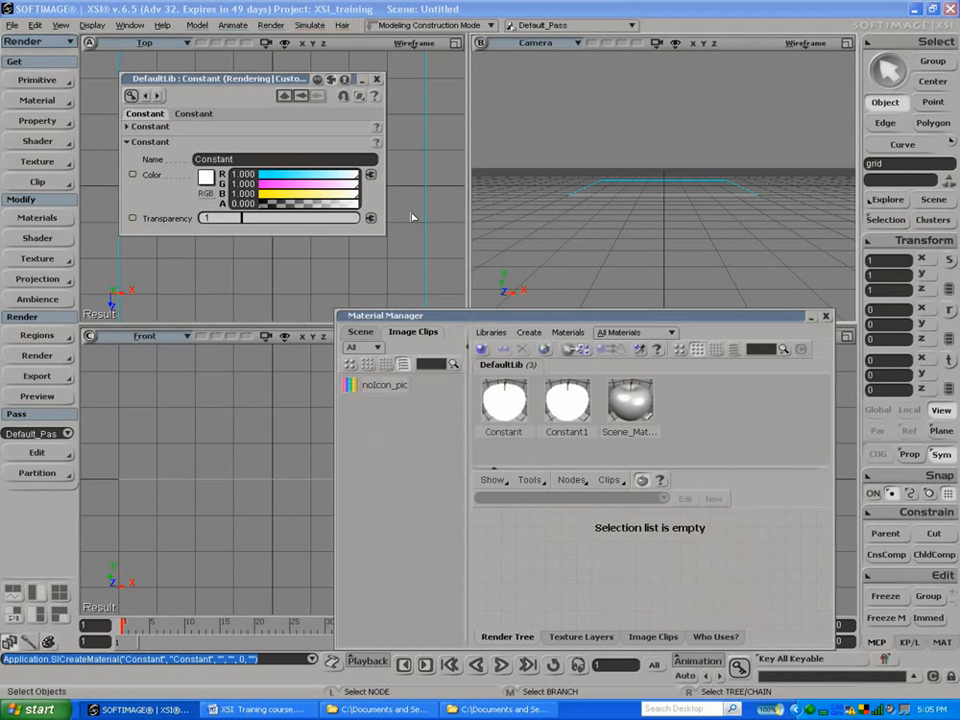
{"action": "left_click", "coordinate": [376, 79]}
Step: Duplicate the grid and rotate the copy about its X axis so it stands upright facing the front
{"action": "left_click", "coordinate": [146, 183]}
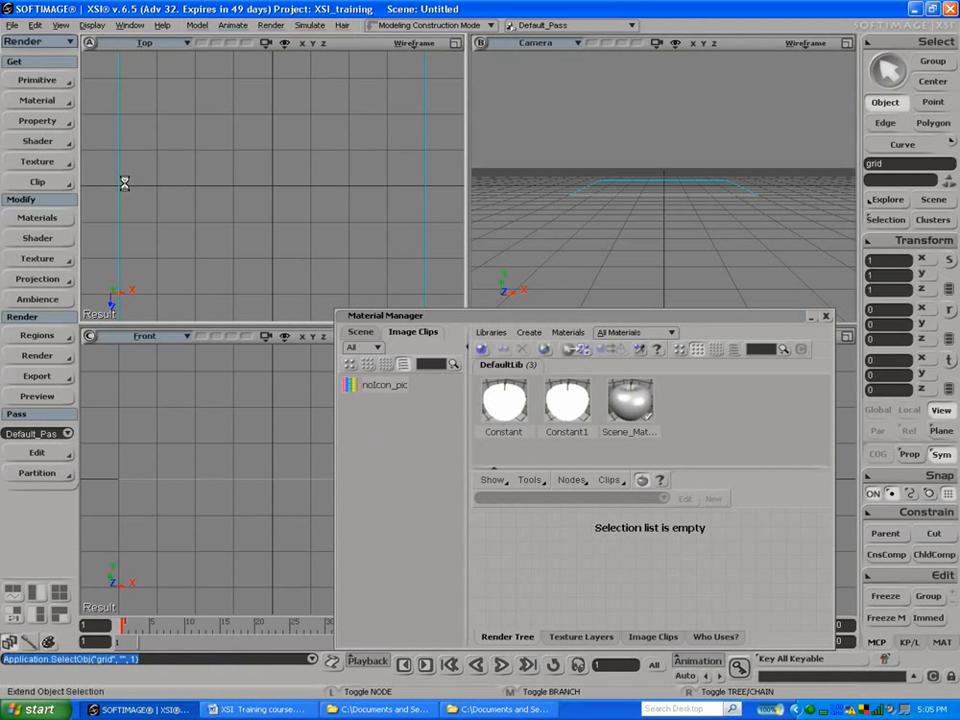
{"action": "key", "text": "ctrl+d"}
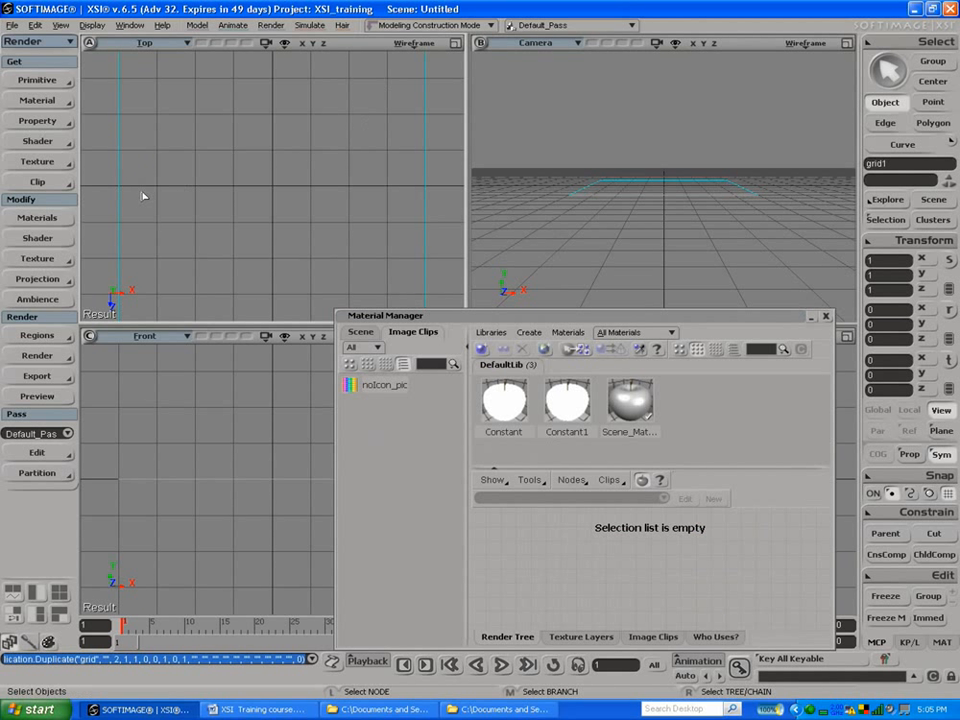
{"action": "key", "text": "v"}
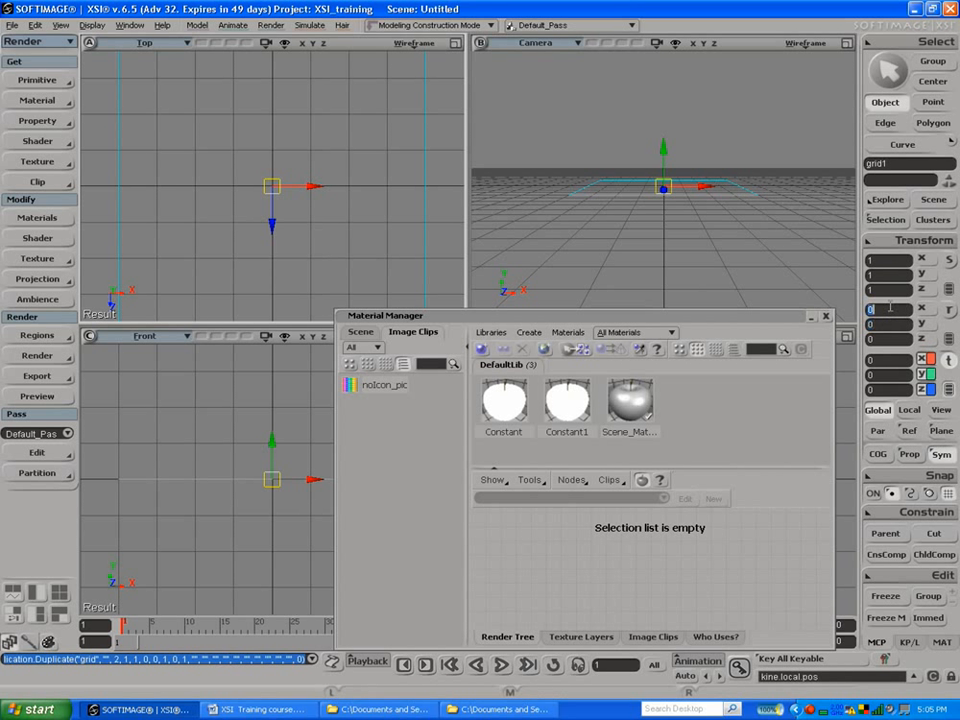
{"action": "key", "text": "Return"}
Step: Rotate the original grid 90 degrees about the Z axis so it stands perpendicular to the upright copy
{"action": "left_click_drag", "start_coordinate": [418, 90], "coordinate": [454, 99]}
{"action": "left_click", "coordinate": [883, 339]}
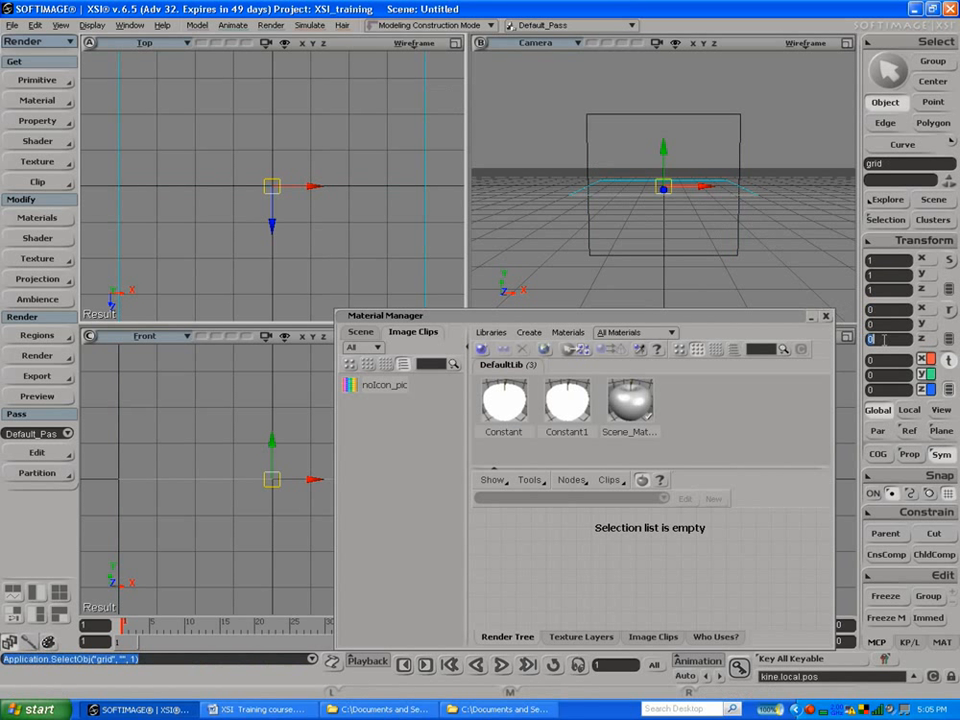
{"action": "type", "text": "90"}
{"action": "key", "text": "Return"}
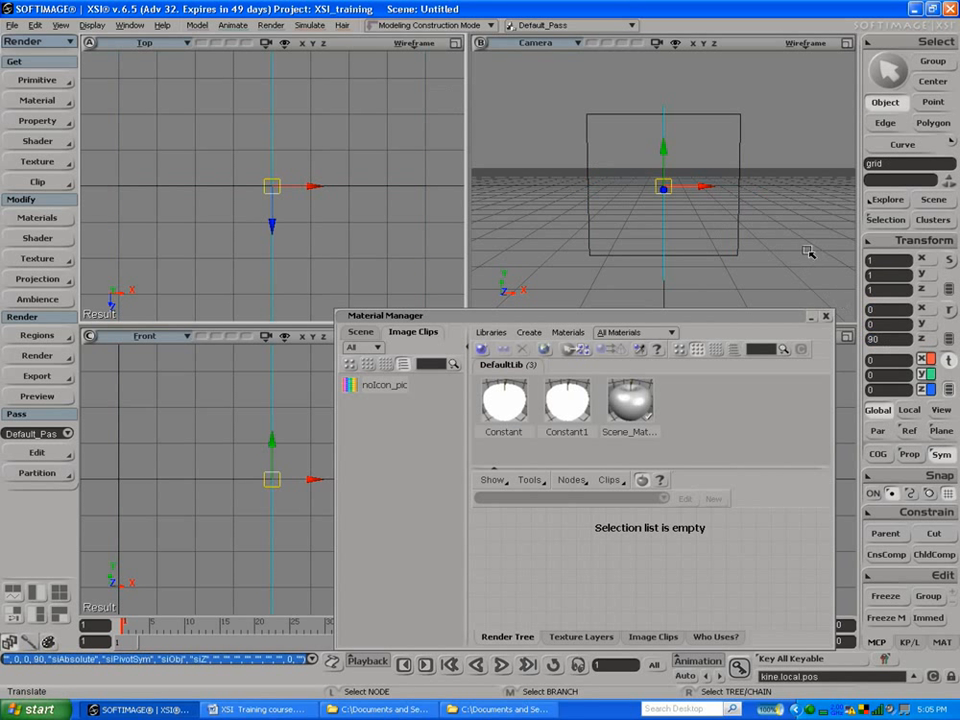
Step: Set the camera view to shaded display and assign the Constant1 material to the grid rotated about Z
{"action": "key", "text": "s"}
{"action": "left_click_drag", "start_coordinate": [797, 184], "coordinate": [748, 191]}
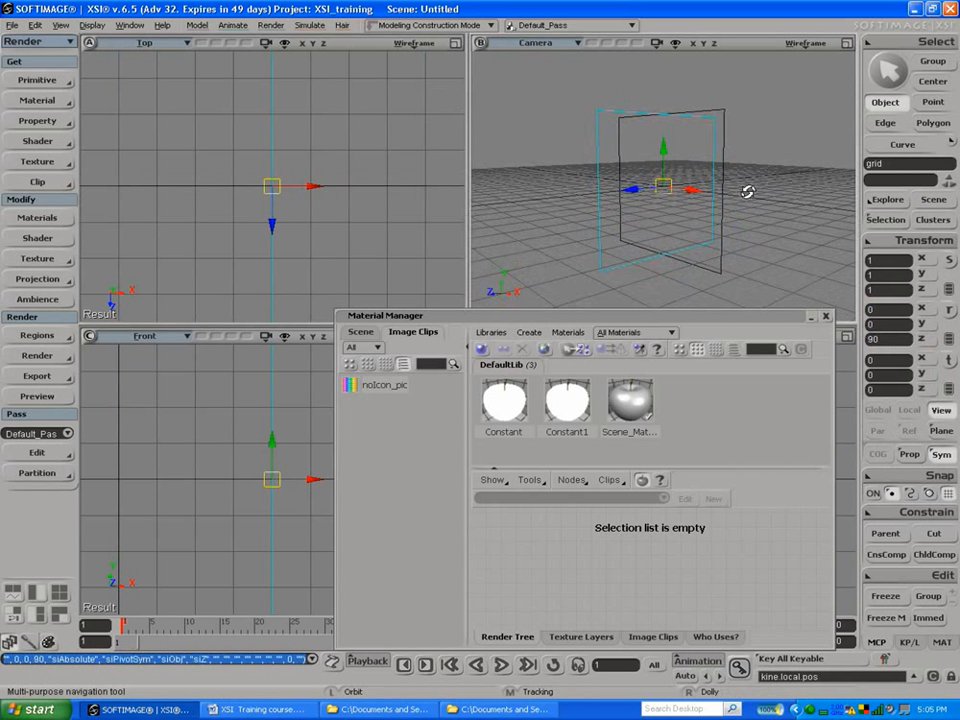
{"action": "left_click", "coordinate": [503, 401]}
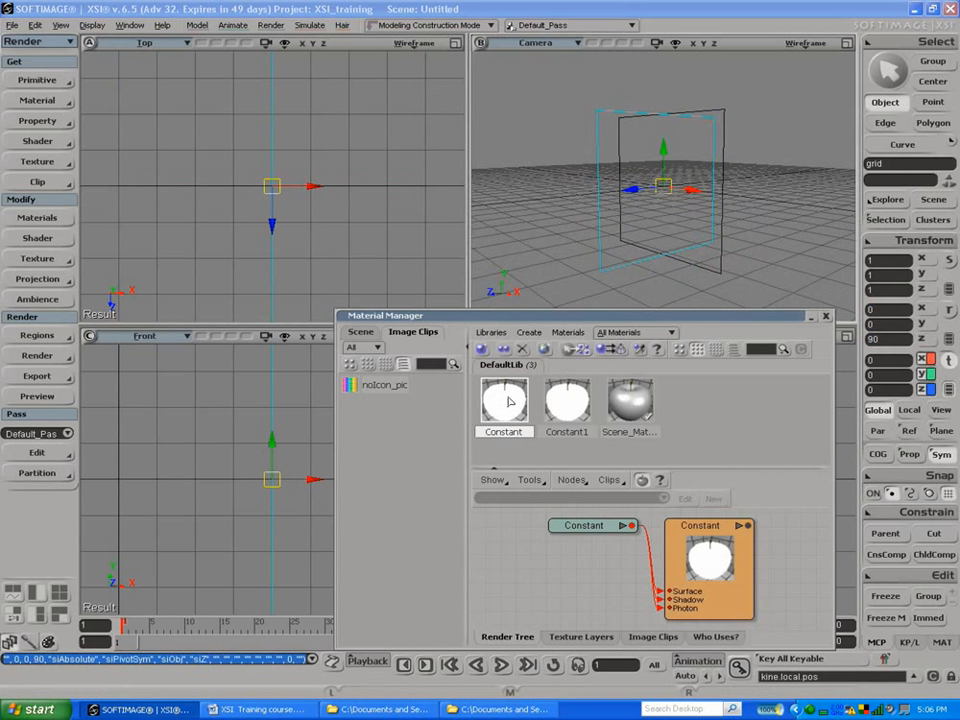
{"action": "left_click", "coordinate": [805, 43]}
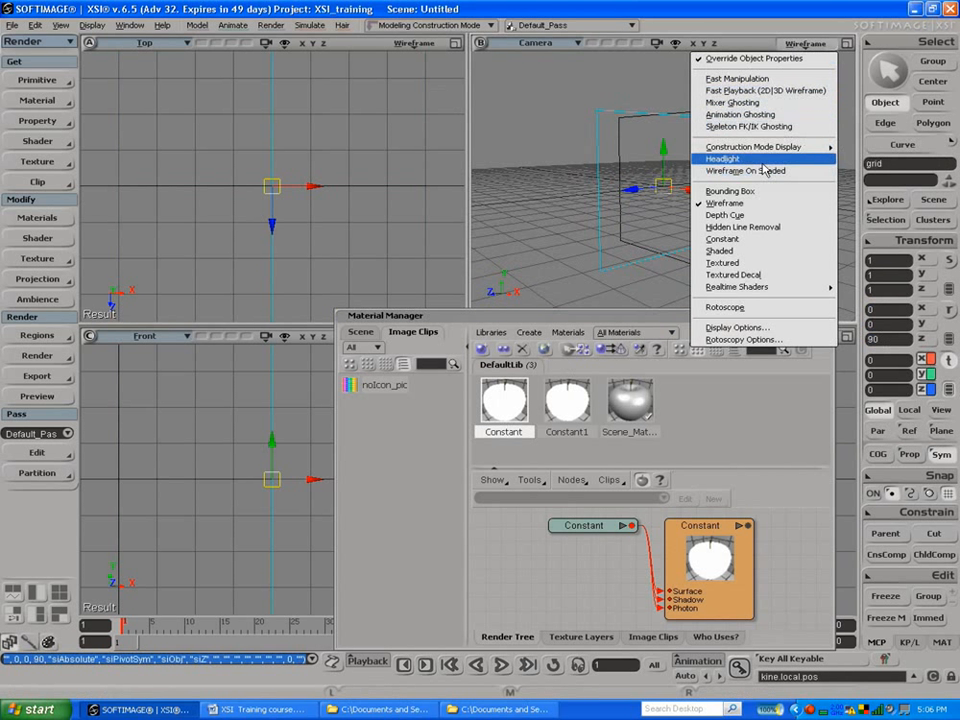
{"action": "left_click", "coordinate": [730, 251]}
{"action": "left_click_drag", "start_coordinate": [511, 407], "coordinate": [620, 255]}
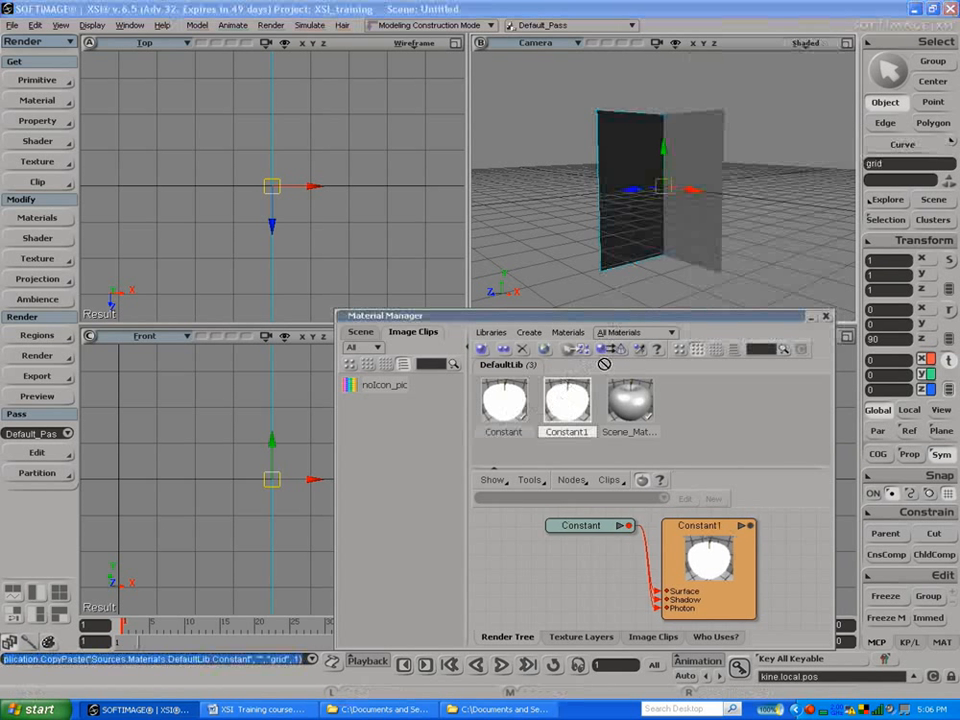
Step: Connect an Image node to the color of the first Constant material
{"action": "double_click", "coordinate": [507, 405]}
{"action": "left_click", "coordinate": [374, 175]}
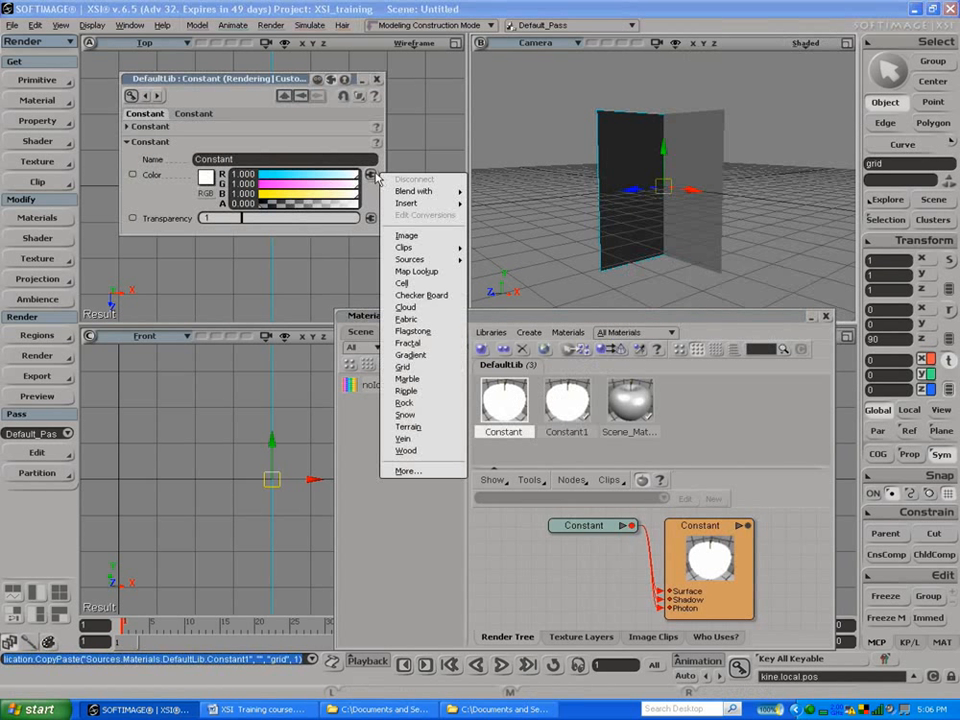
{"action": "left_click", "coordinate": [393, 238]}
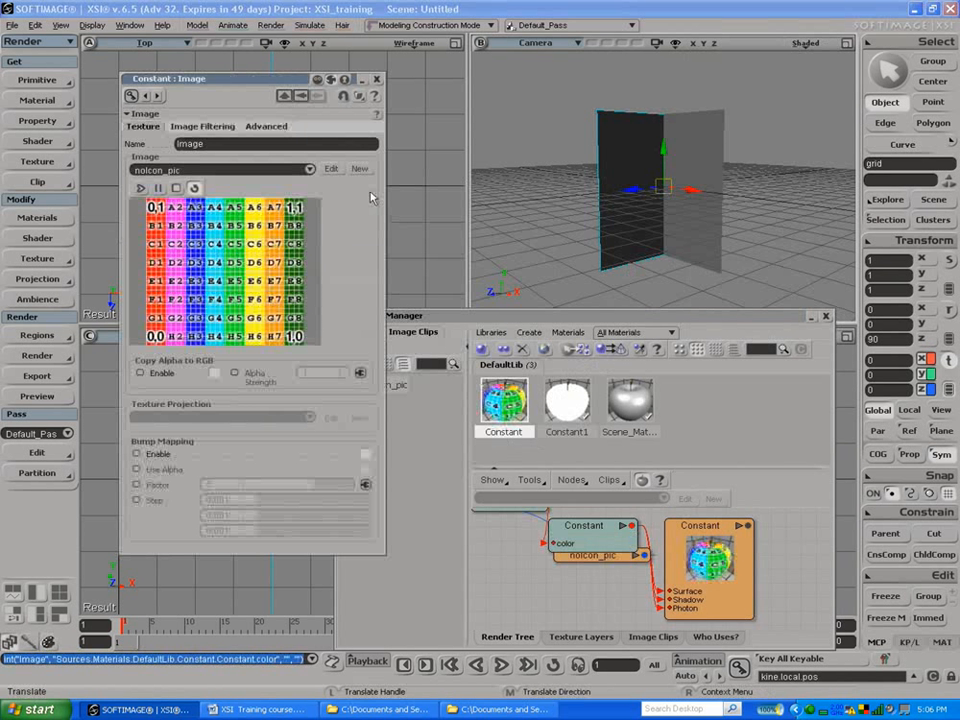
Step: Load armfront.jpg from the XSI_Course_Files project's Pictures folder as a new clip for the Constant material's image
{"action": "left_click", "coordinate": [360, 169]}
{"action": "left_click", "coordinate": [372, 184]}
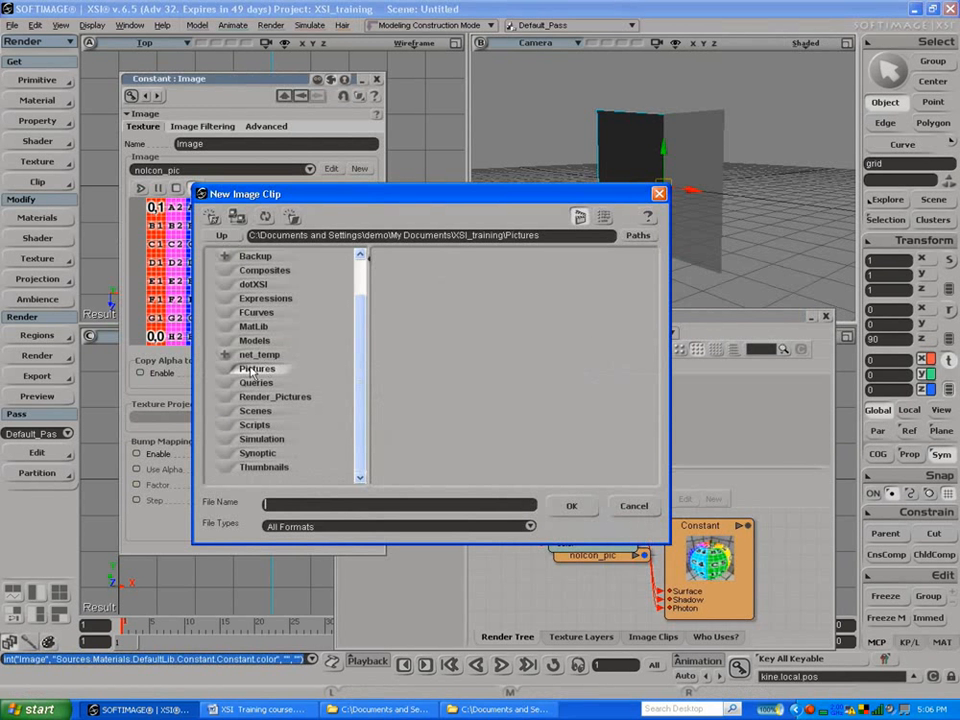
{"action": "left_click", "coordinate": [621, 240]}
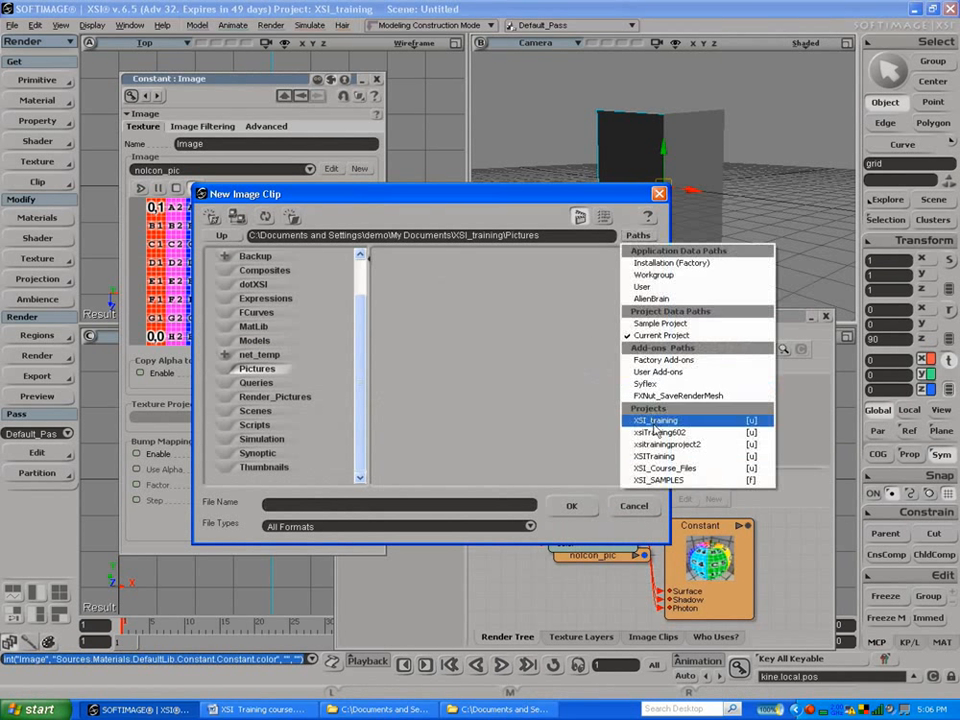
{"action": "left_click", "coordinate": [645, 469]}
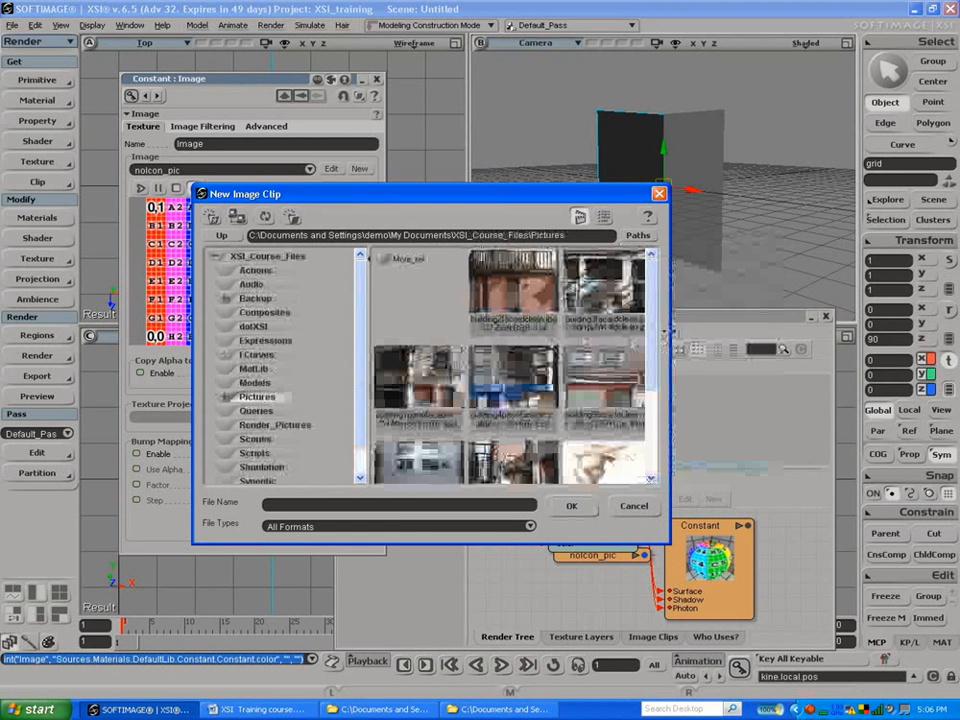
{"action": "scroll", "coordinate": [600, 360], "scroll_direction": "down", "scroll_amount": 5}
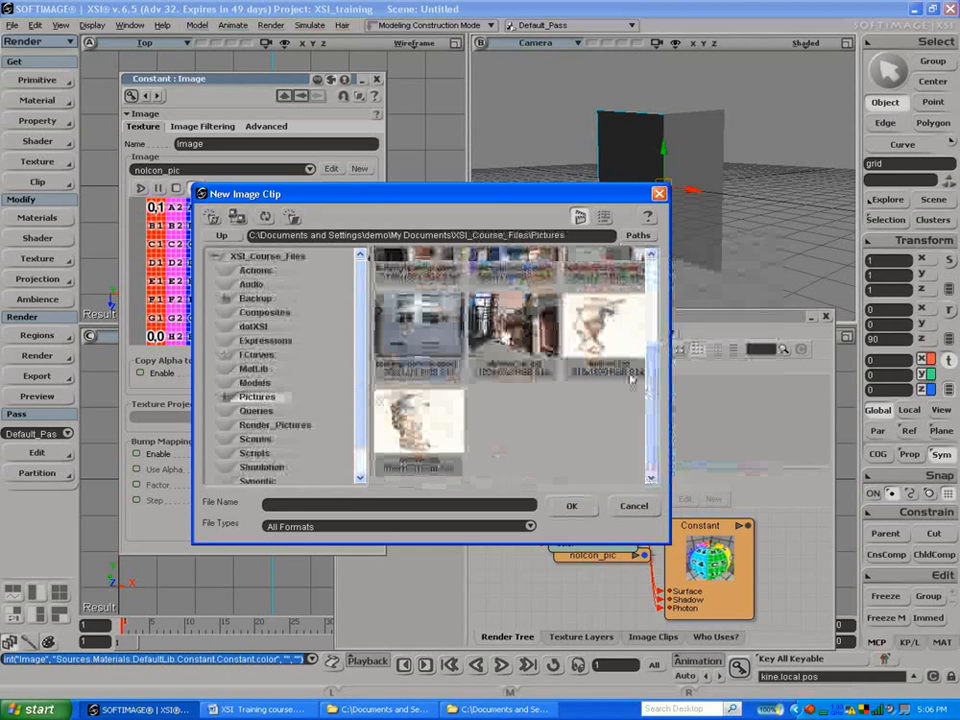
{"action": "left_click_drag", "start_coordinate": [510, 203], "coordinate": [520, 234]}
{"action": "left_click", "coordinate": [612, 365]}
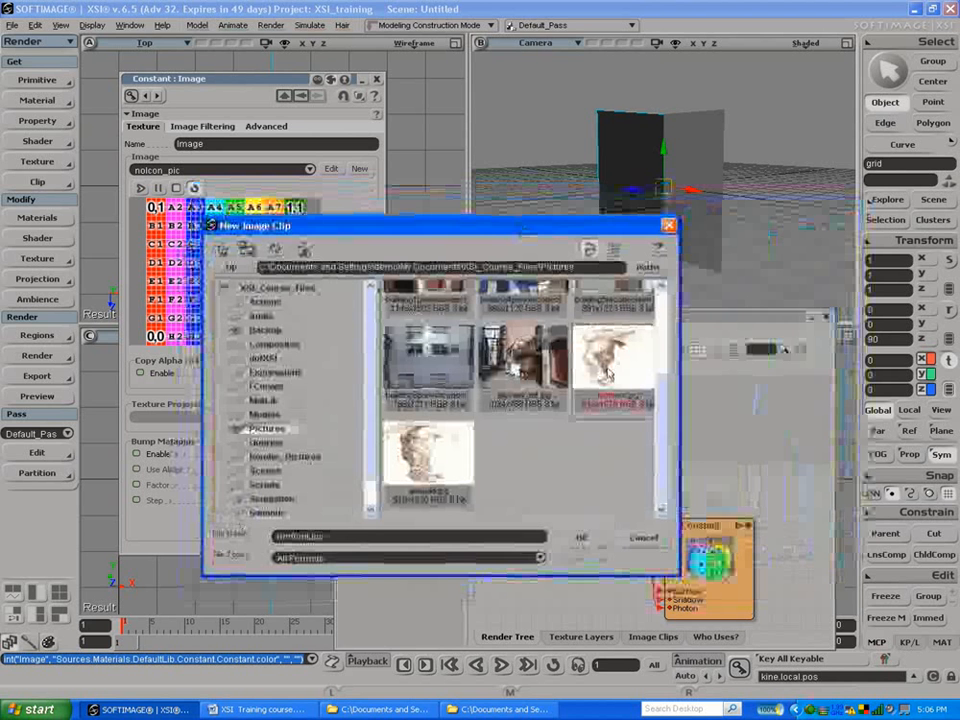
{"action": "left_click", "coordinate": [577, 538]}
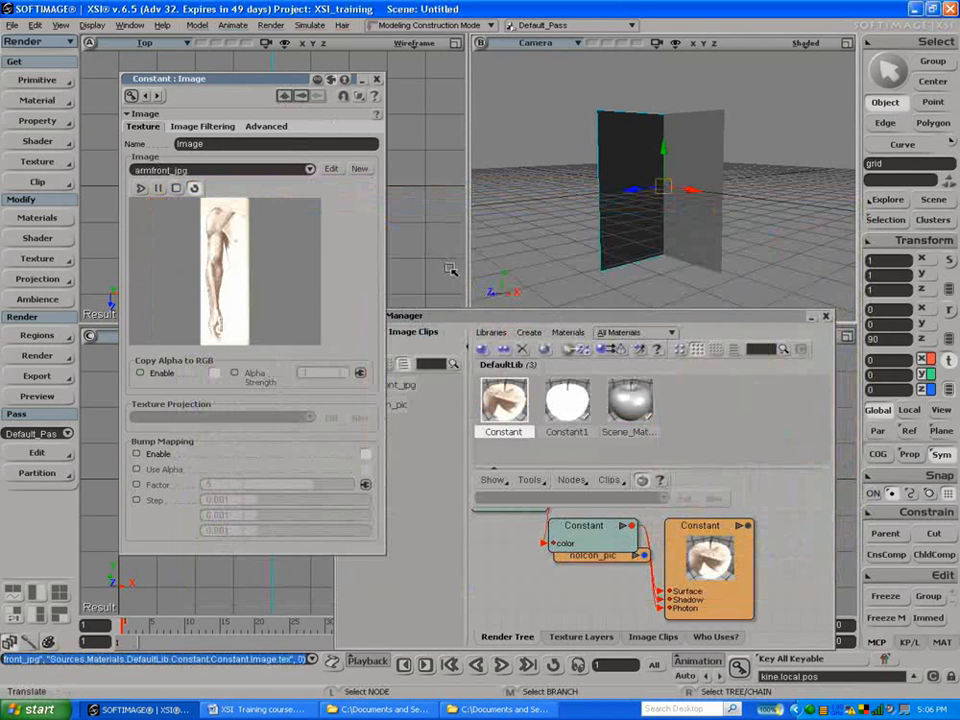
Step: Set the front view to textured display and move the Material Manager and image properties windows aside
{"action": "left_click_drag", "start_coordinate": [574, 318], "coordinate": [754, 304]}
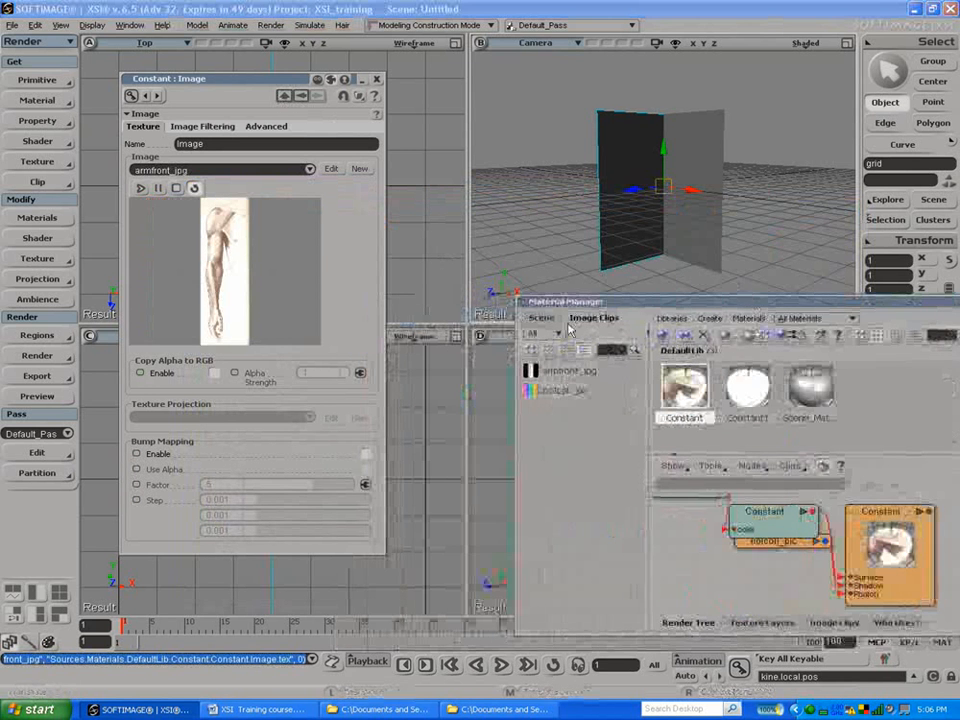
{"action": "left_click", "coordinate": [418, 337]}
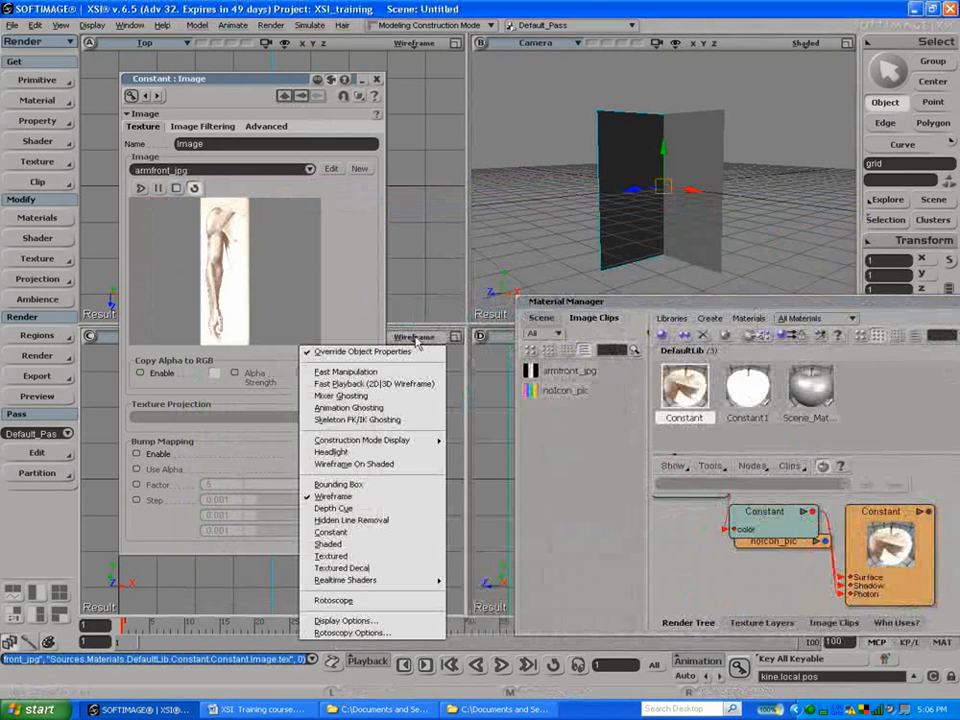
{"action": "left_click", "coordinate": [370, 558]}
{"action": "left_click_drag", "start_coordinate": [268, 82], "coordinate": [330, 89]}
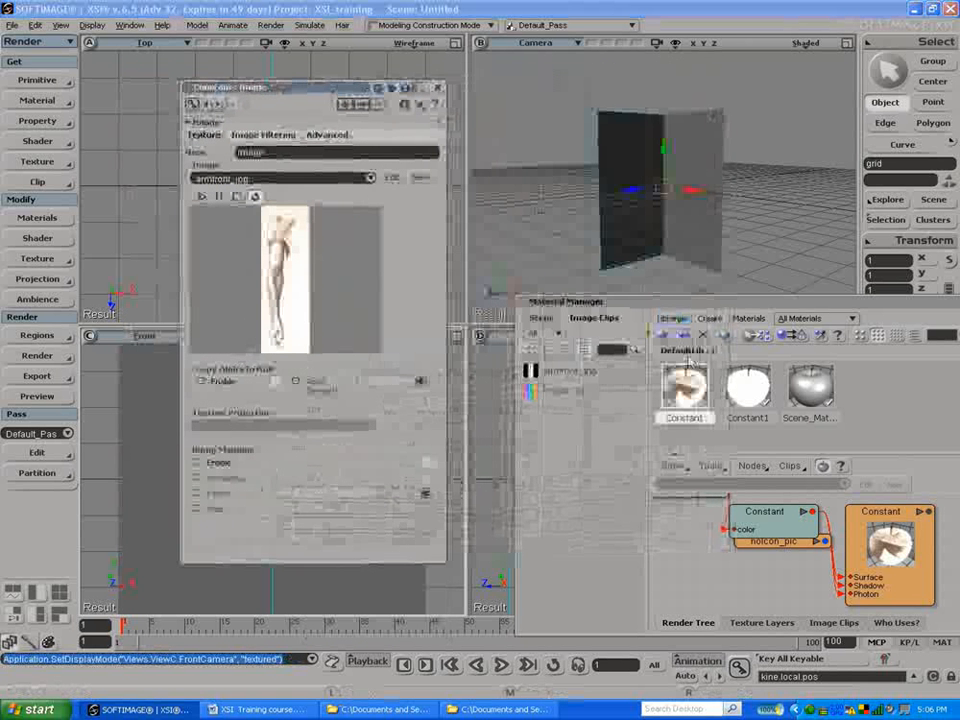
Step: Load armside.jpg from the Pictures folder as a new clip for the Constant material's image
{"action": "left_click", "coordinate": [420, 177]}
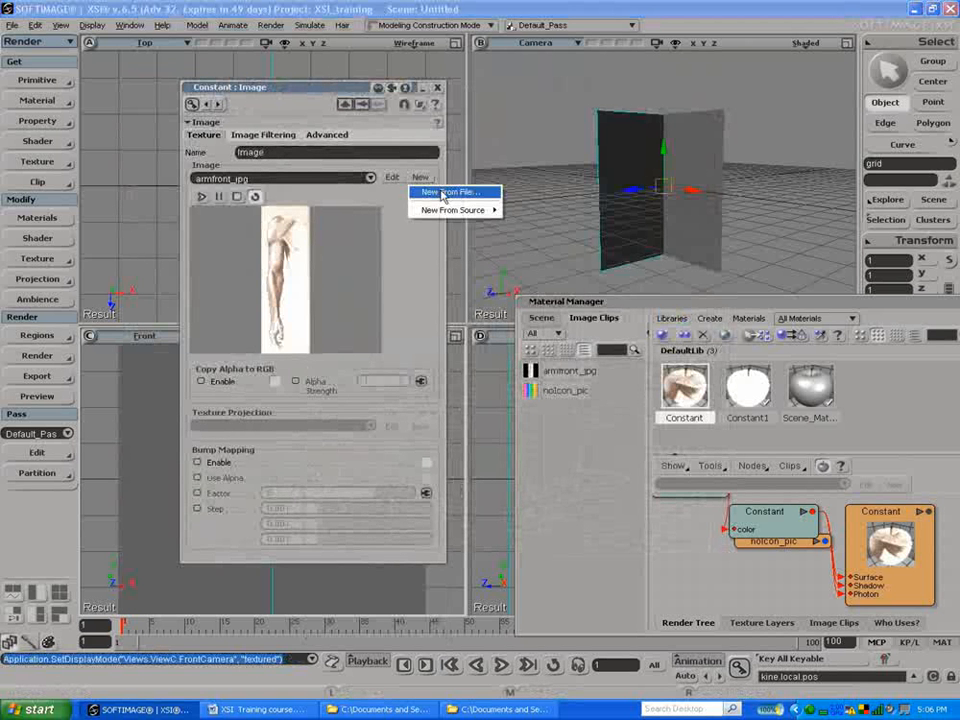
{"action": "left_click", "coordinate": [443, 193]}
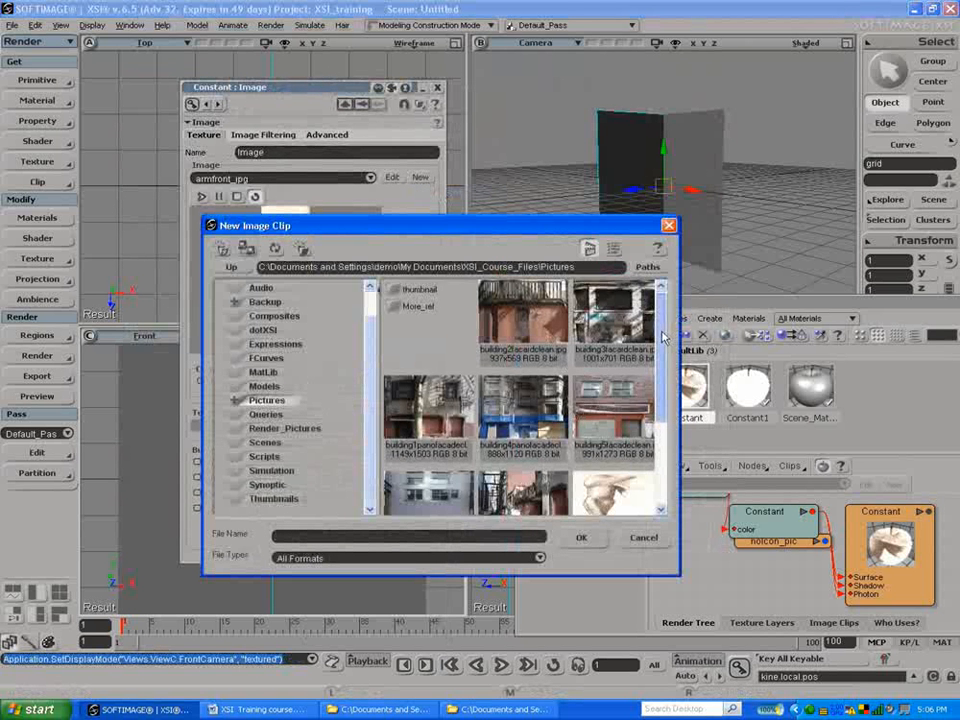
{"action": "left_click_drag", "start_coordinate": [662, 338], "coordinate": [632, 421]}
{"action": "left_click", "coordinate": [450, 470]}
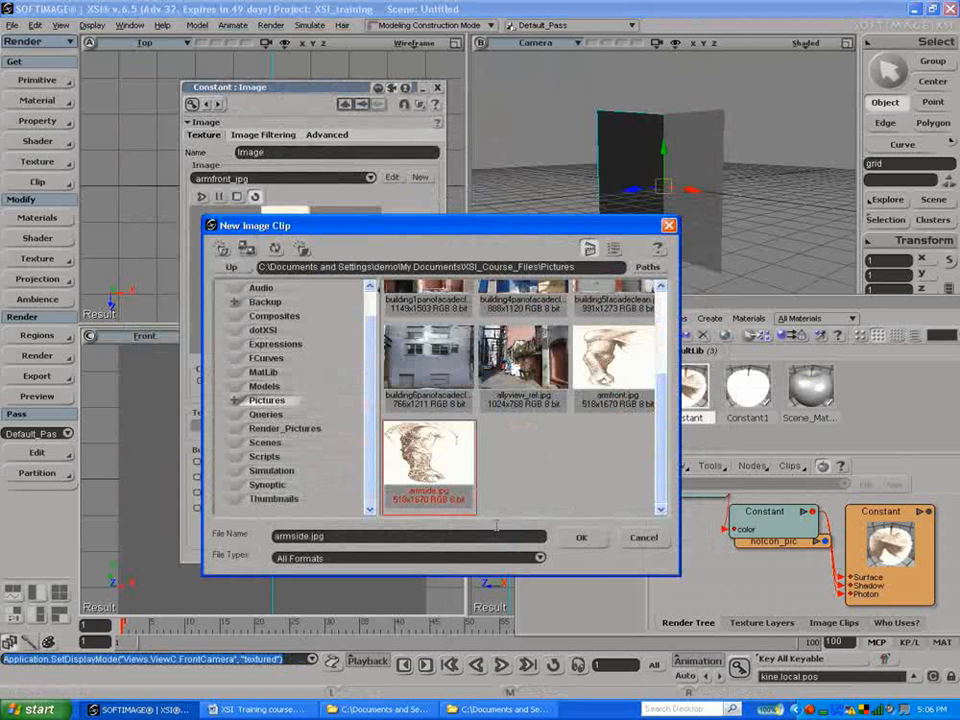
{"action": "left_click", "coordinate": [588, 537]}
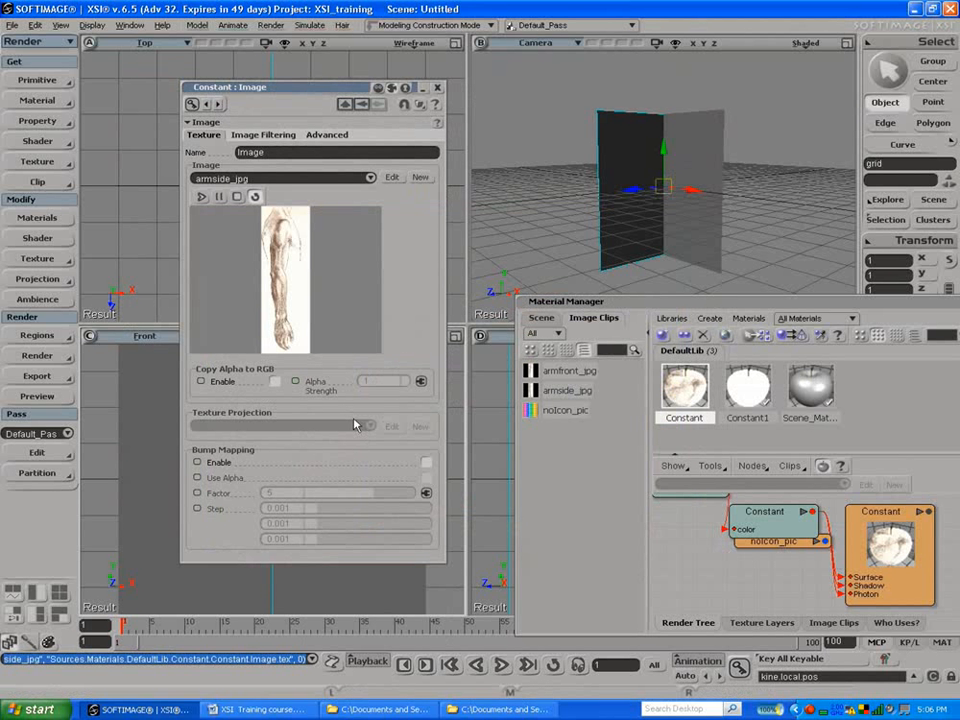
Step: Reselect the grid rotated about Z, move the Material Manager aside and set the right view to textured decal display
{"action": "left_click", "coordinate": [632, 268]}
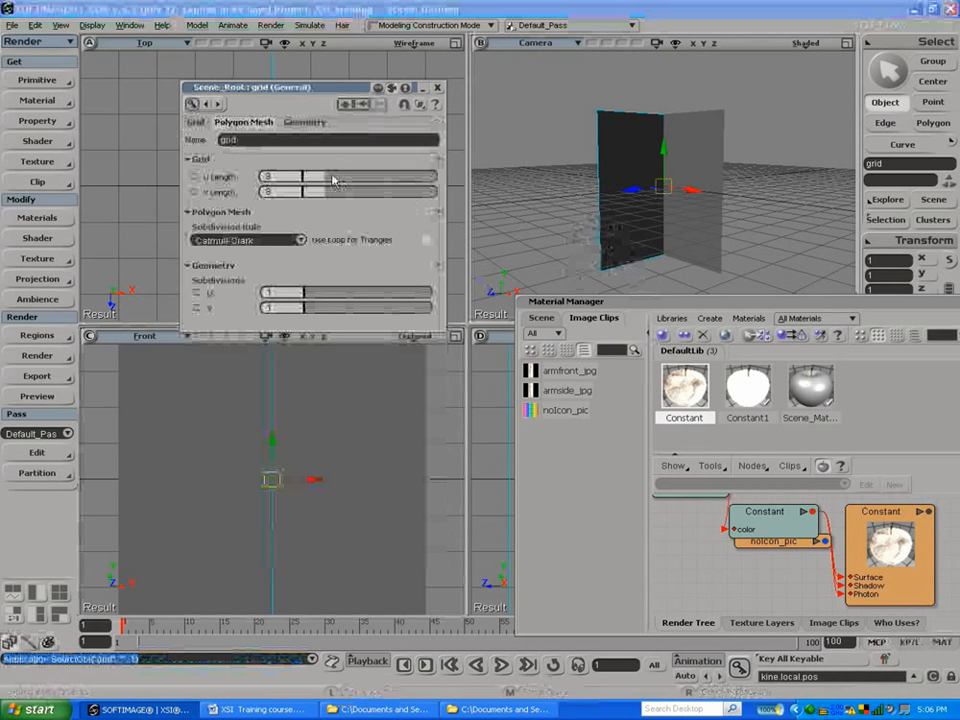
{"action": "left_click", "coordinate": [360, 107]}
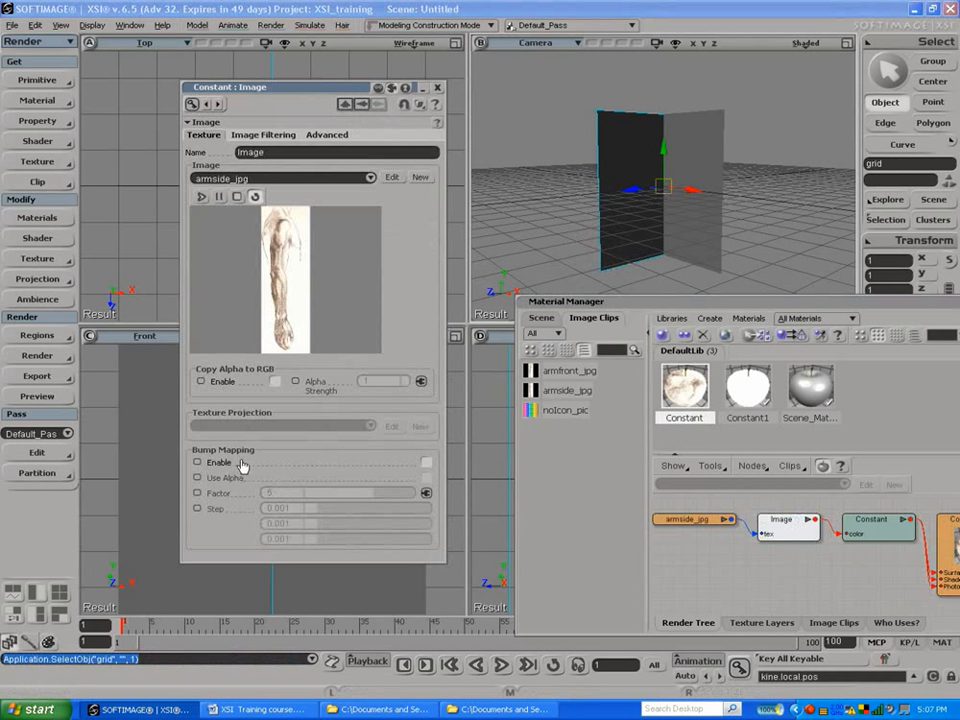
{"action": "left_click", "coordinate": [738, 405]}
{"action": "left_click", "coordinate": [704, 394]}
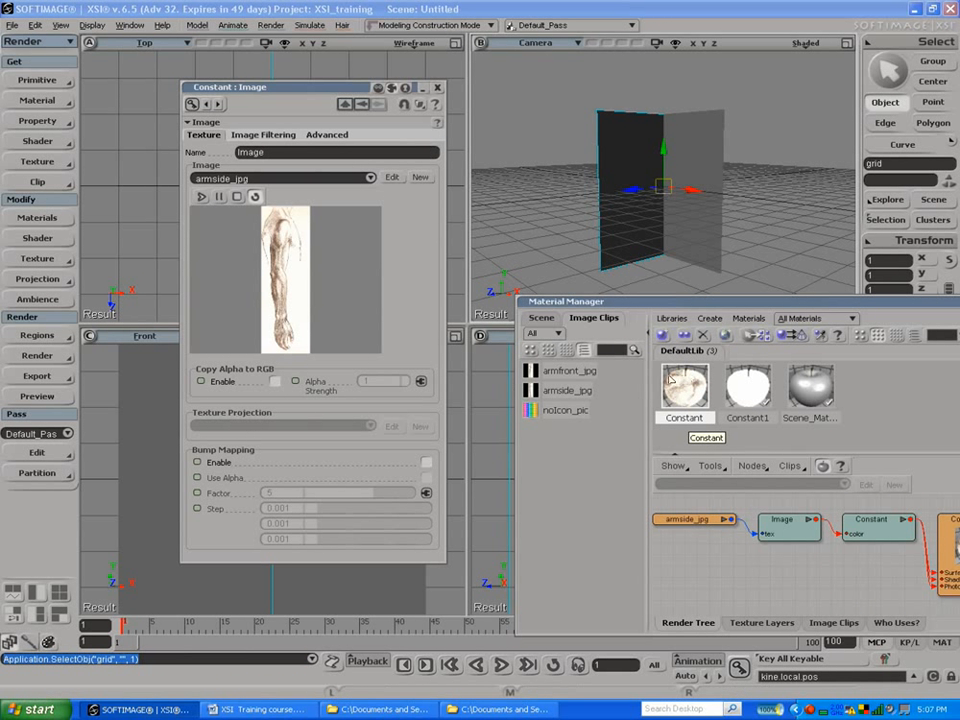
{"action": "left_click_drag", "start_coordinate": [612, 311], "coordinate": [749, 460]}
{"action": "left_click", "coordinate": [805, 337]}
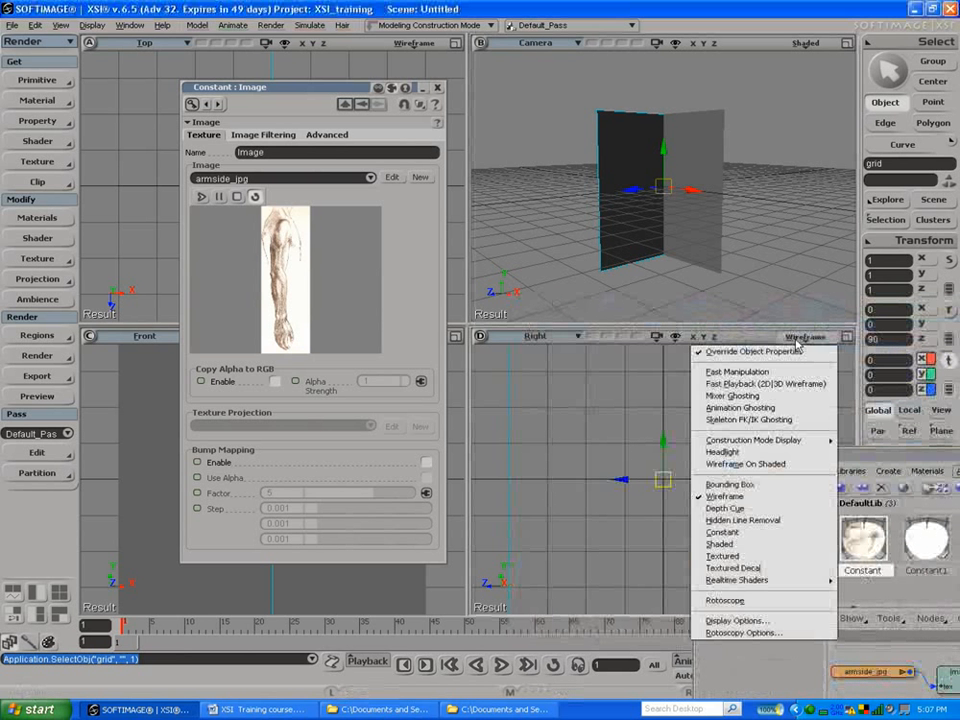
{"action": "left_click", "coordinate": [740, 568]}
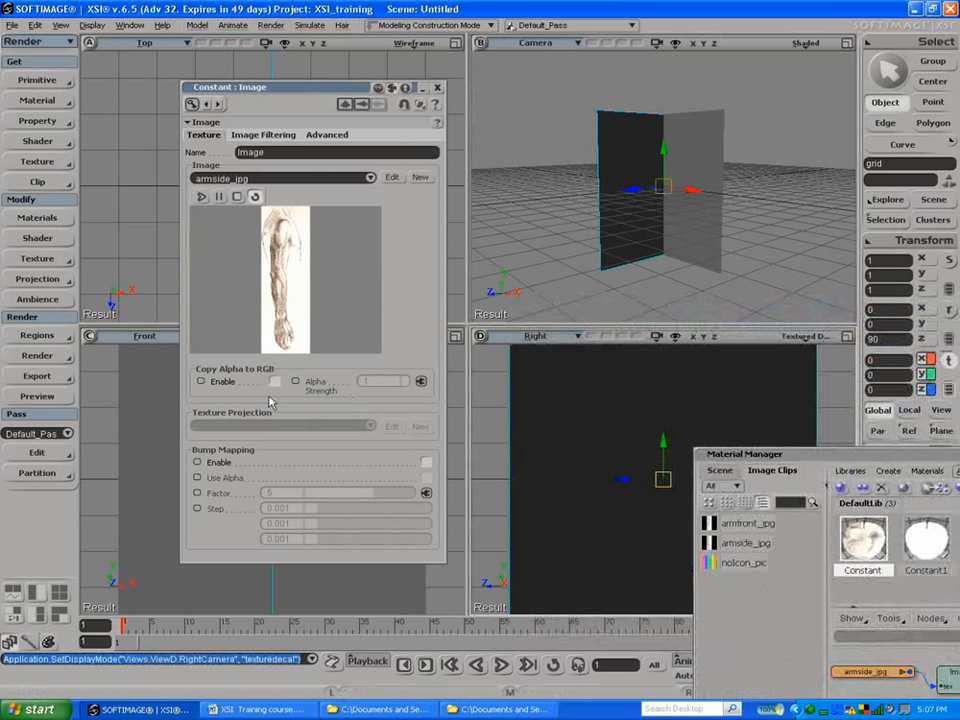
Step: Assign the Constant material to the grid facing the right view and open the properties of its color image
{"action": "left_click_drag", "start_coordinate": [858, 538], "coordinate": [767, 420]}
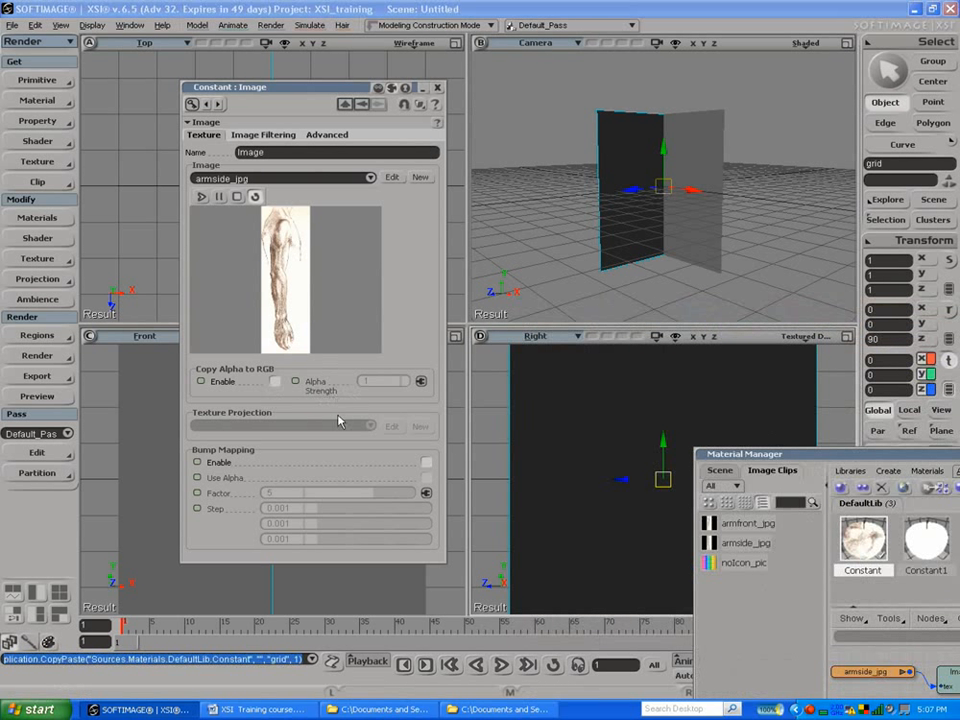
{"action": "double_click", "coordinate": [859, 557]}
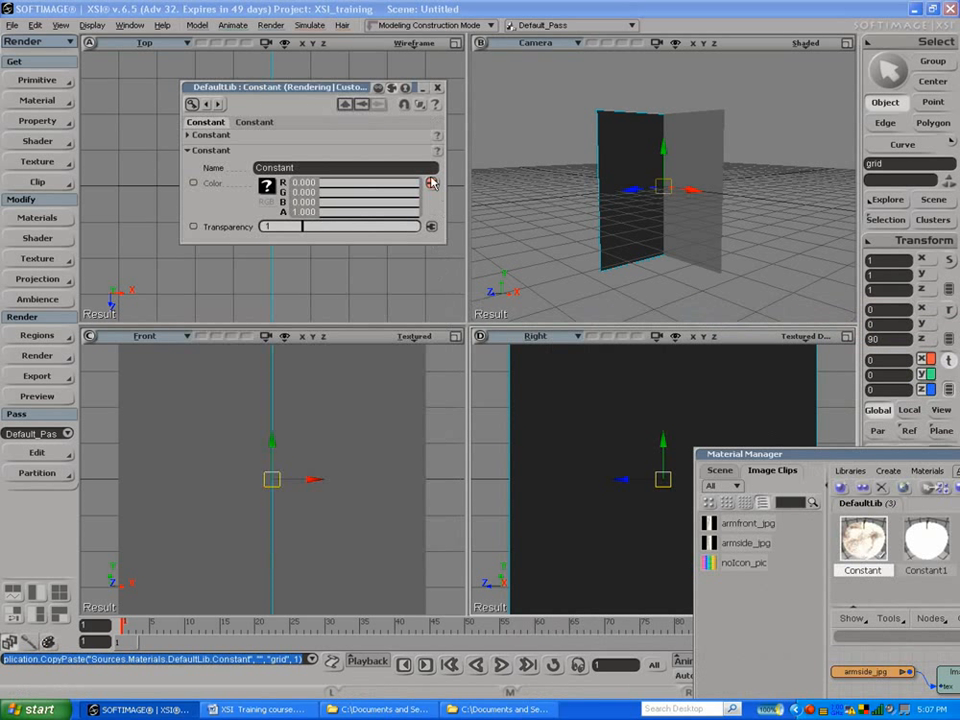
{"action": "left_click", "coordinate": [431, 183]}
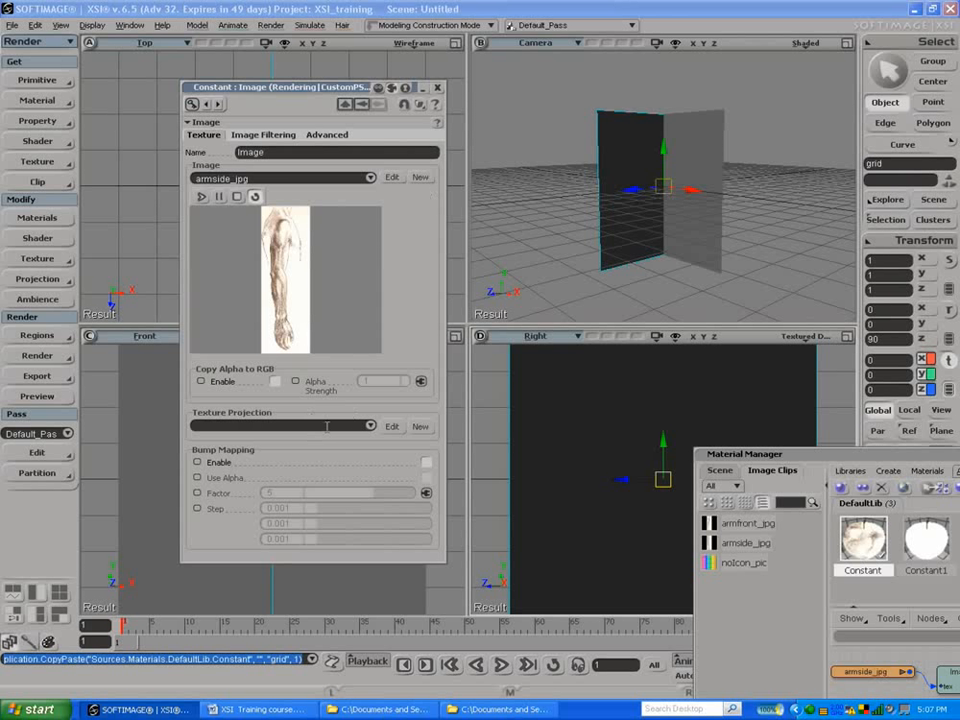
Step: Create a Planar XZ texture projection for the Constant material's armside image
{"action": "left_click", "coordinate": [419, 427]}
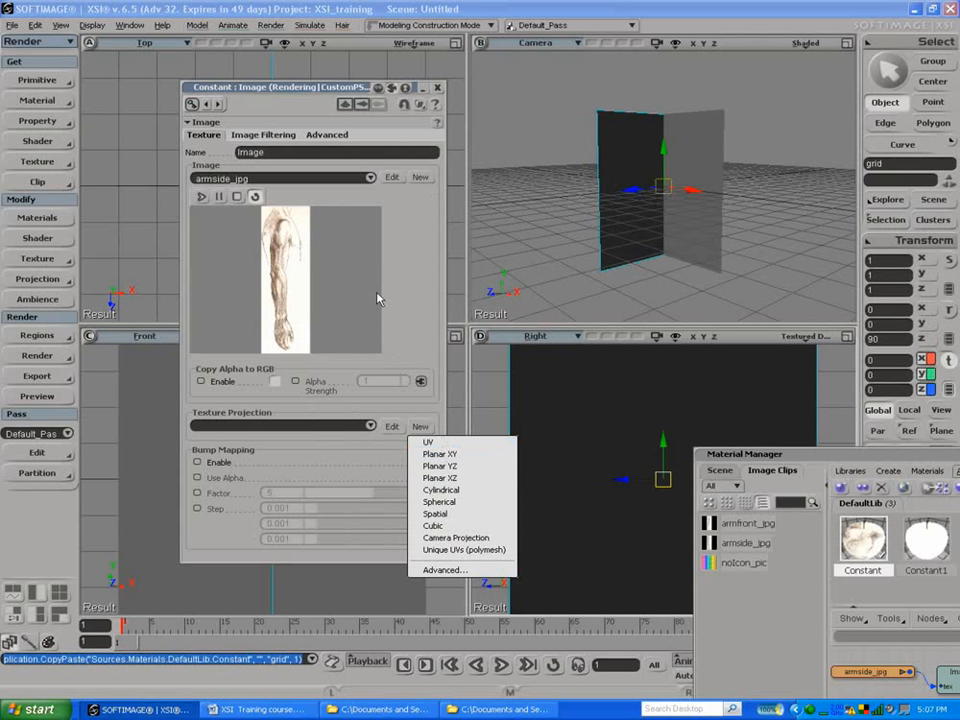
{"action": "left_click_drag", "start_coordinate": [303, 90], "coordinate": [250, 95]}
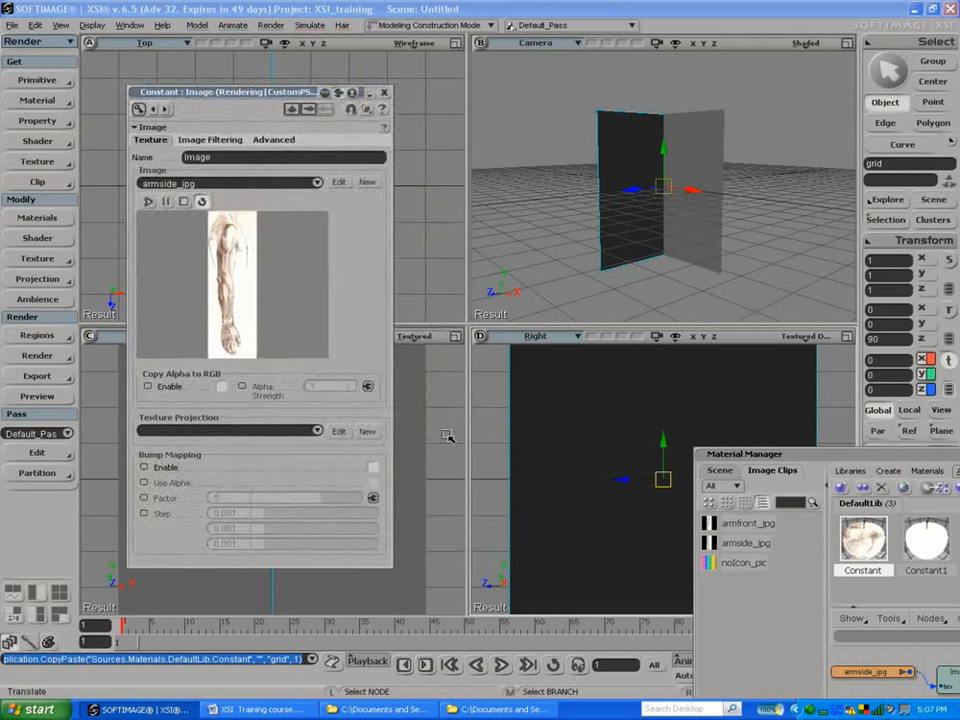
{"action": "left_click", "coordinate": [364, 432]}
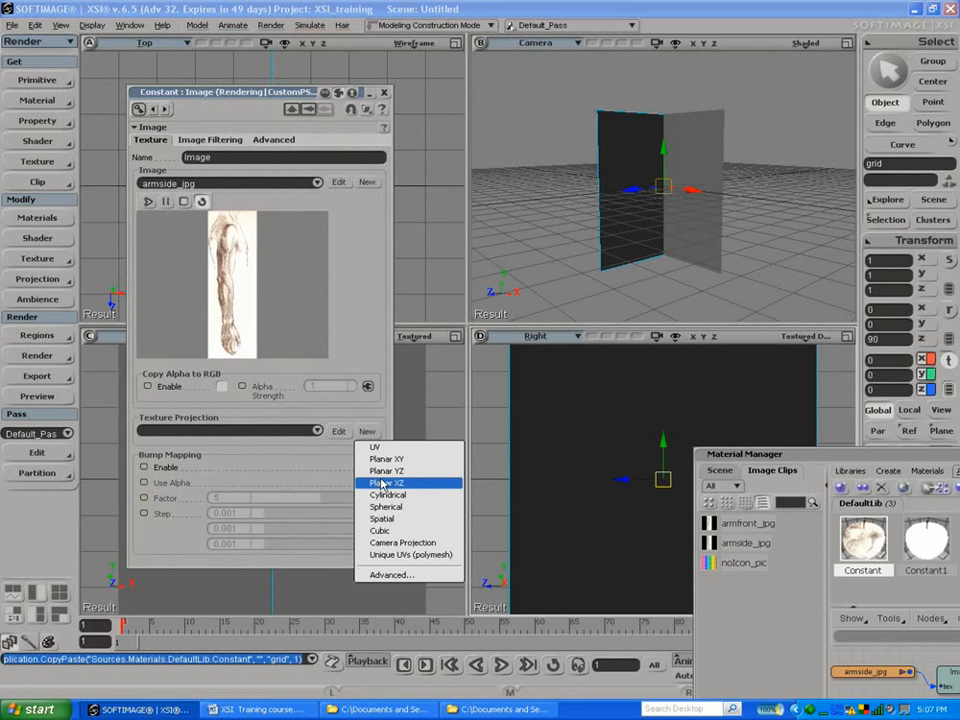
{"action": "left_click", "coordinate": [384, 483]}
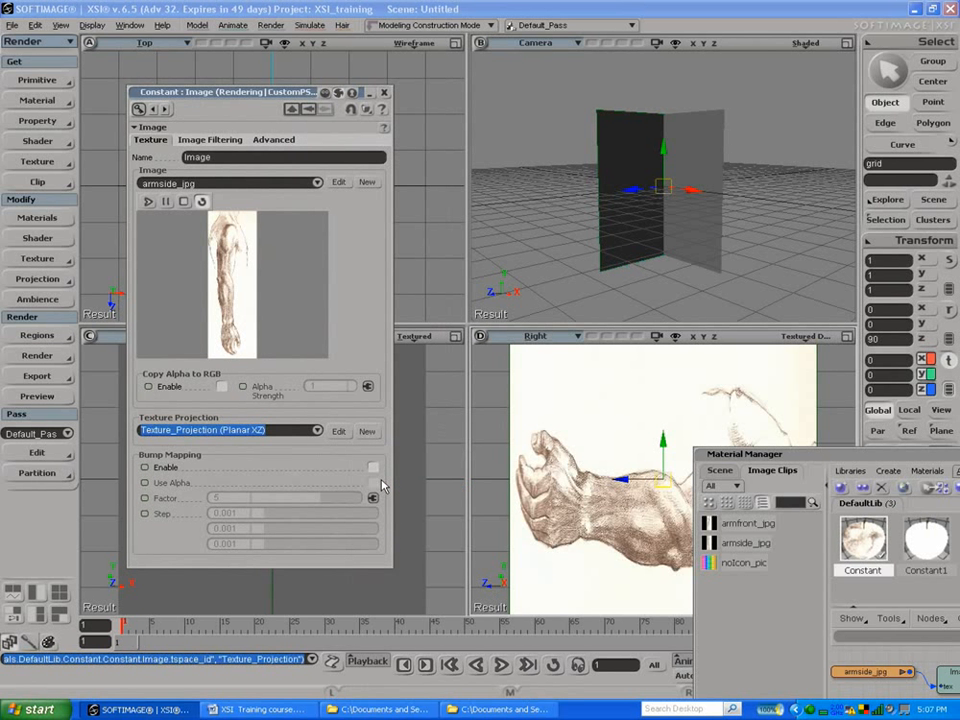
Step: Assign the Constant1 material to the grid facing the front view and connect an Image node to its color
{"action": "left_click_drag", "start_coordinate": [757, 460], "coordinate": [717, 439]}
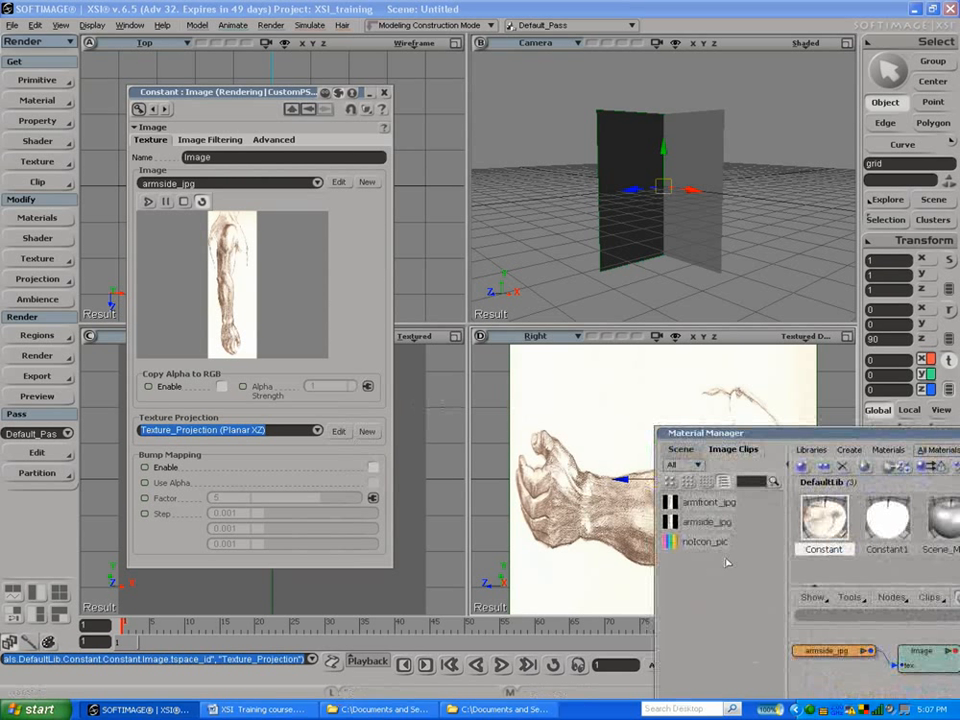
{"action": "left_click", "coordinate": [876, 527]}
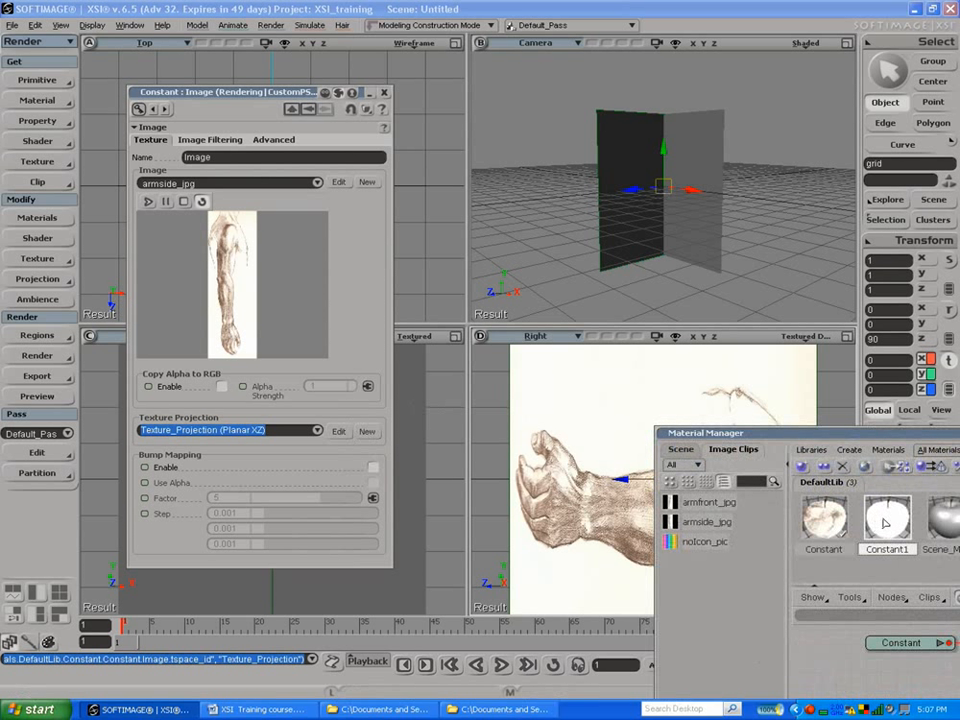
{"action": "left_click_drag", "start_coordinate": [847, 511], "coordinate": [352, 591]}
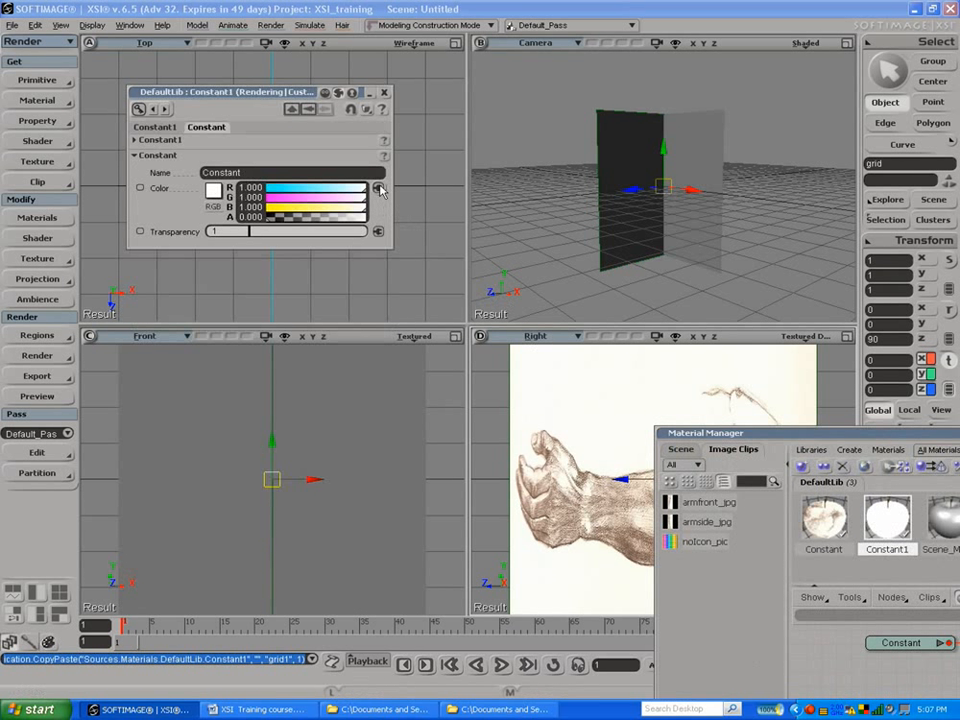
{"action": "left_click", "coordinate": [378, 188]}
{"action": "left_click", "coordinate": [414, 249]}
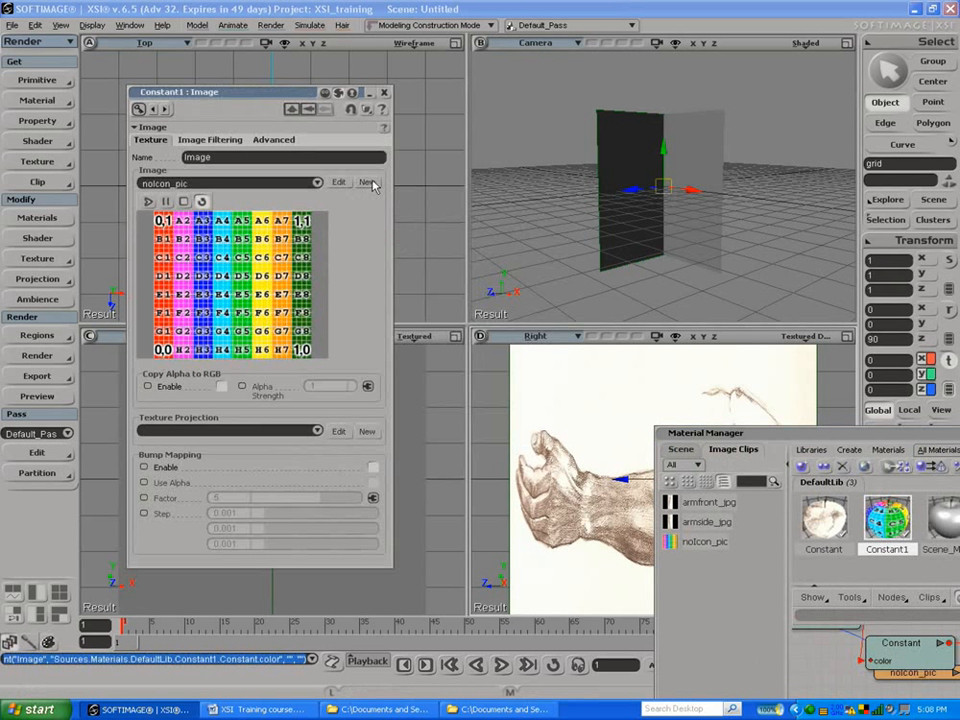
Step: Use the existing armfront_jpg source as the Constant1 image, give it a Planar XZ texture projection and close its properties
{"action": "left_click", "coordinate": [370, 184]}
{"action": "mouse_move", "coordinate": [420, 215]}
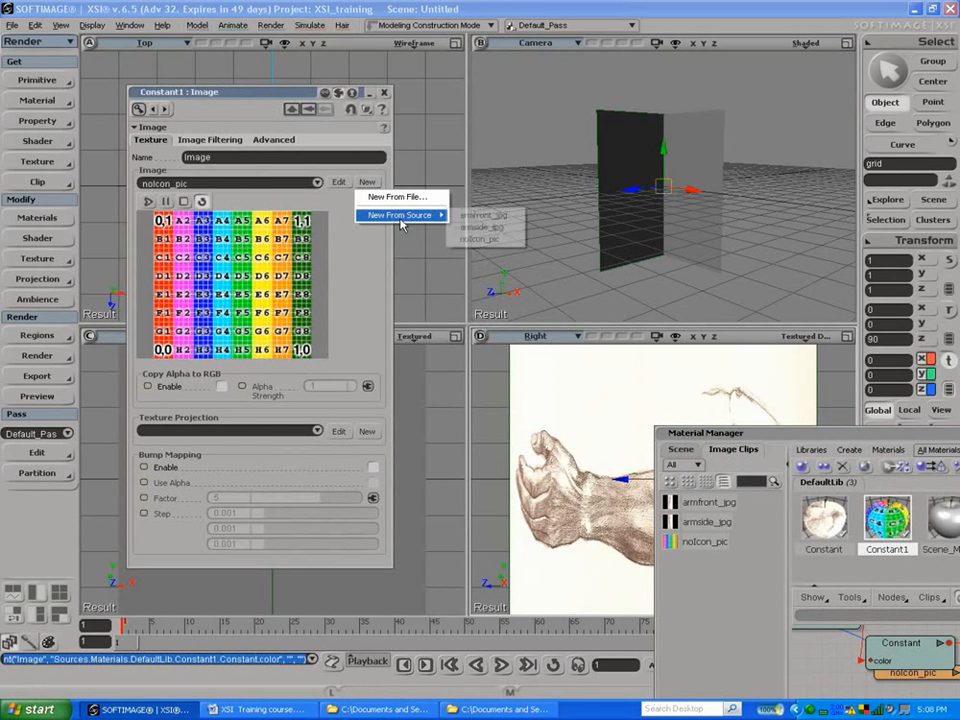
{"action": "left_click", "coordinate": [462, 218]}
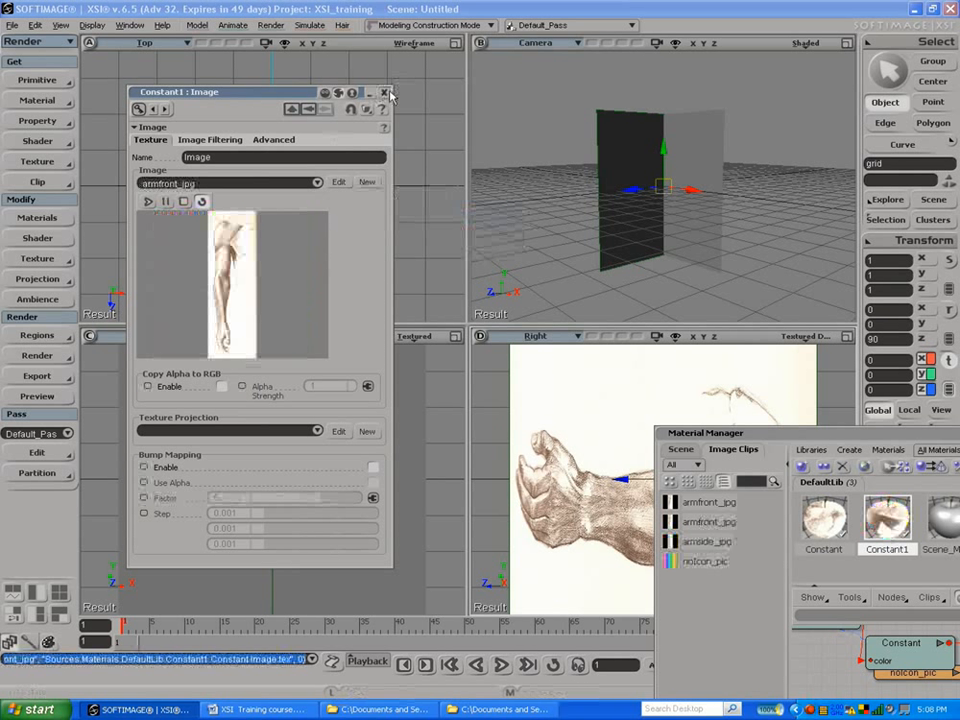
{"action": "left_click", "coordinate": [366, 432]}
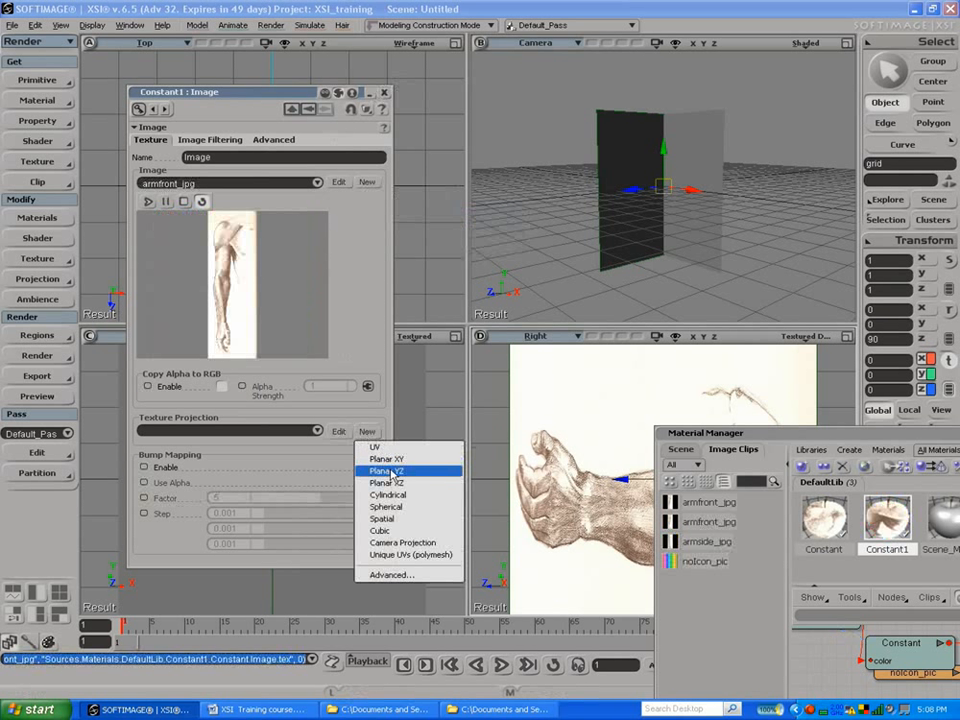
{"action": "left_click", "coordinate": [385, 478]}
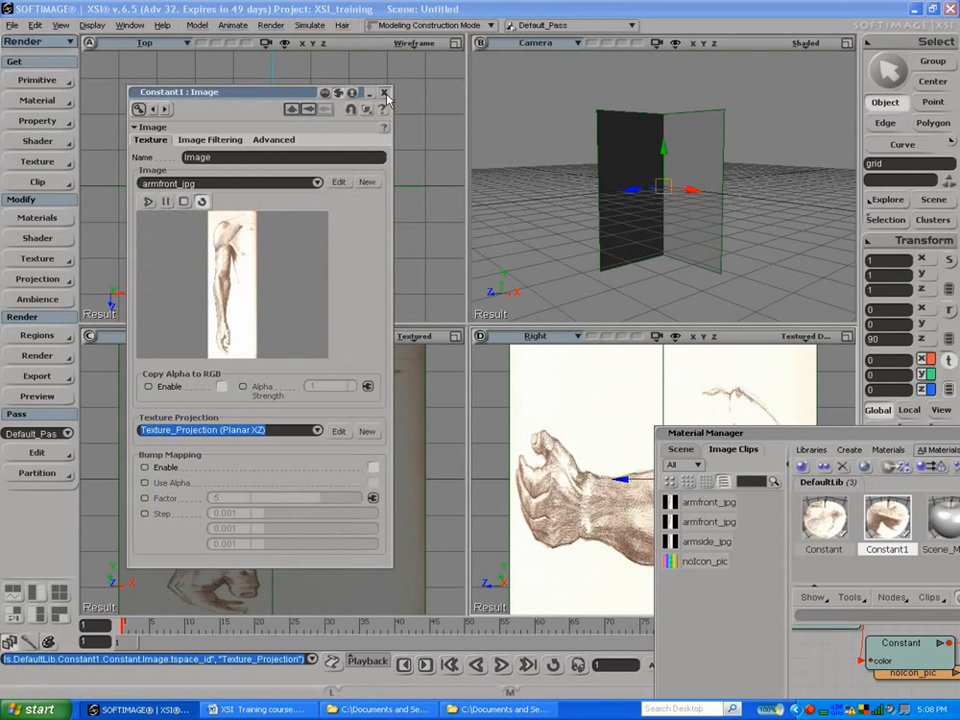
{"action": "left_click", "coordinate": [386, 95]}
Step: Set the front and camera views to textured decal display, keeping the Material Manager out of the way
{"action": "left_click", "coordinate": [418, 338]}
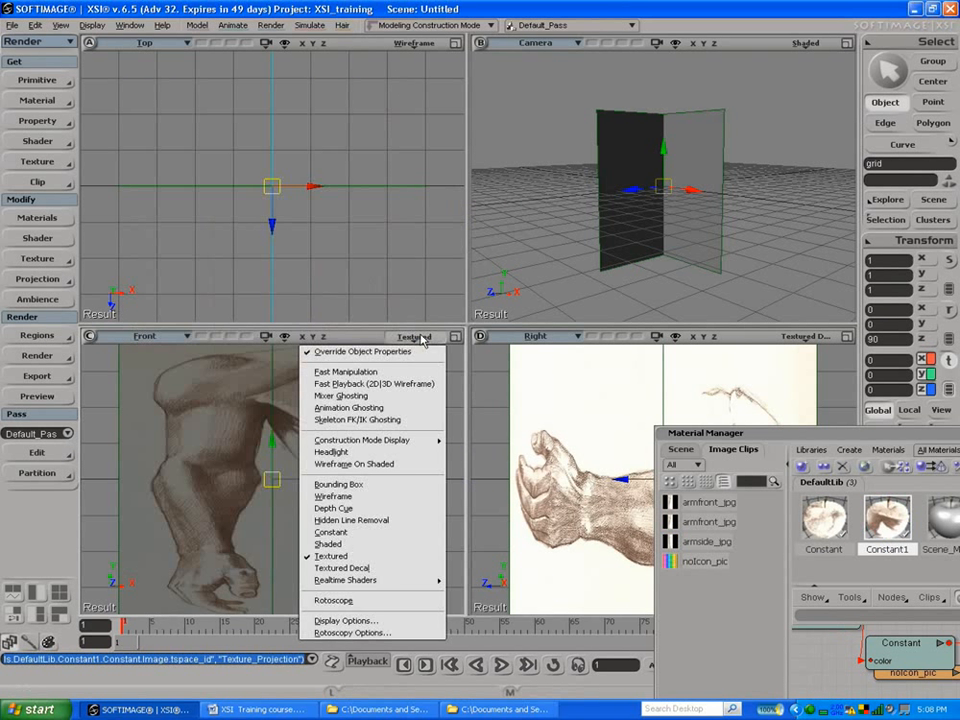
{"action": "left_click", "coordinate": [397, 572]}
{"action": "left_click_drag", "start_coordinate": [790, 433], "coordinate": [424, 331]}
{"action": "mouse_move", "coordinate": [584, 330]}
{"action": "left_mouse_down"}
{"action": "mouse_move", "coordinate": [546, 456]}
{"action": "mouse_move", "coordinate": [355, 383]}
{"action": "mouse_move", "coordinate": [424, 388]}
{"action": "mouse_move", "coordinate": [474, 520]}
{"action": "mouse_move", "coordinate": [464, 497]}
{"action": "left_mouse_up"}
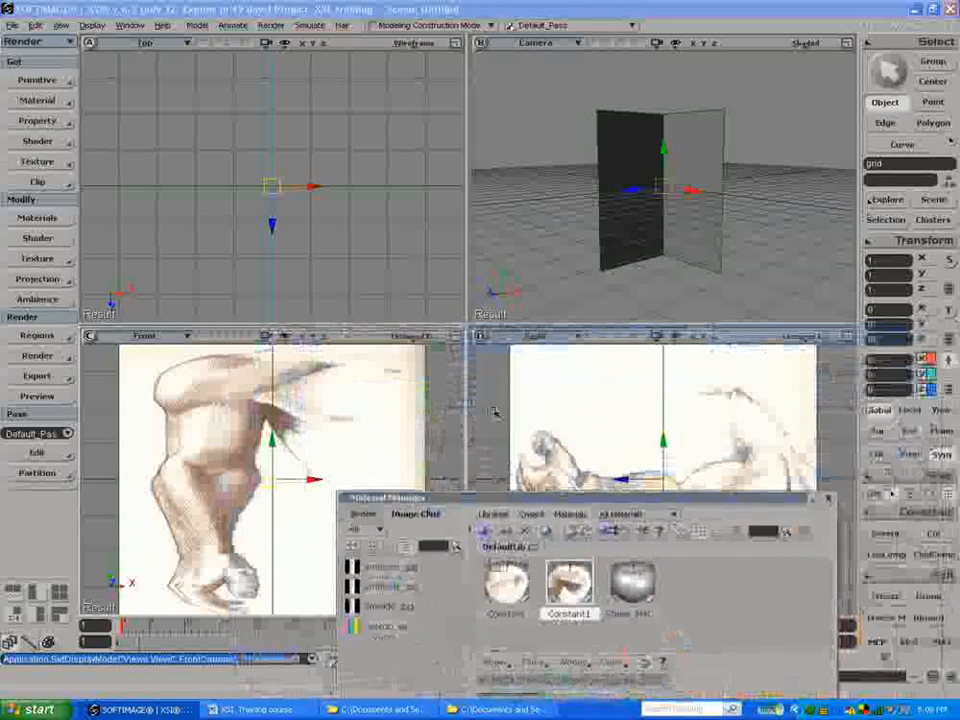
{"action": "left_click", "coordinate": [806, 43]}
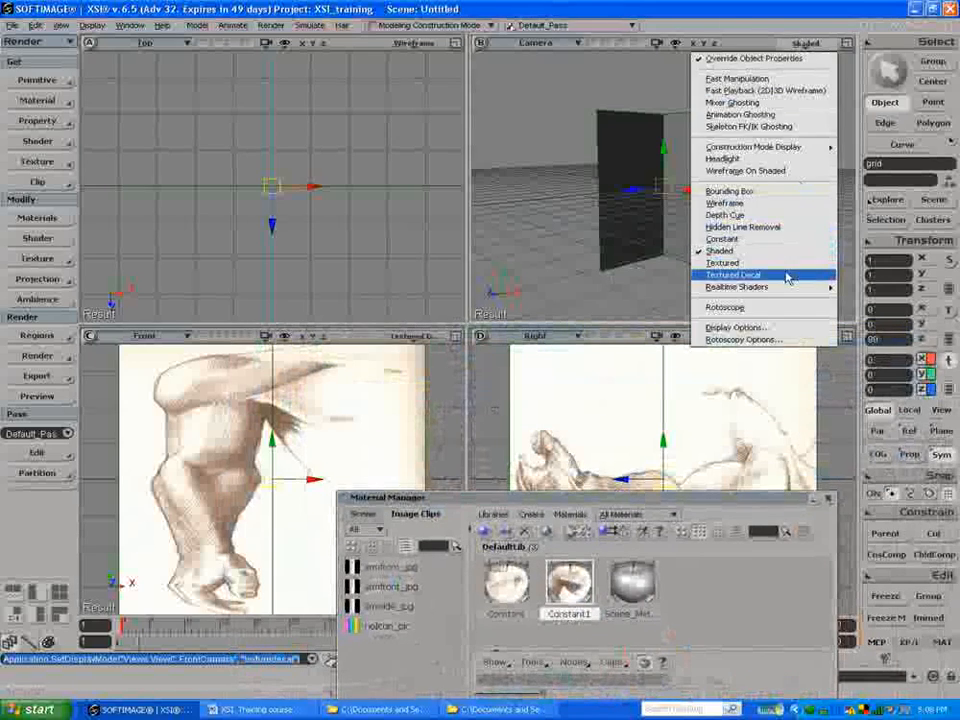
{"action": "left_click", "coordinate": [740, 274]}
Step: Set the side-arm grid's Y rotation to -90 so its image stands upright, and close the Material Manager
{"action": "left_click_drag", "start_coordinate": [616, 504], "coordinate": [290, 230]}
{"action": "left_click", "coordinate": [749, 418]}
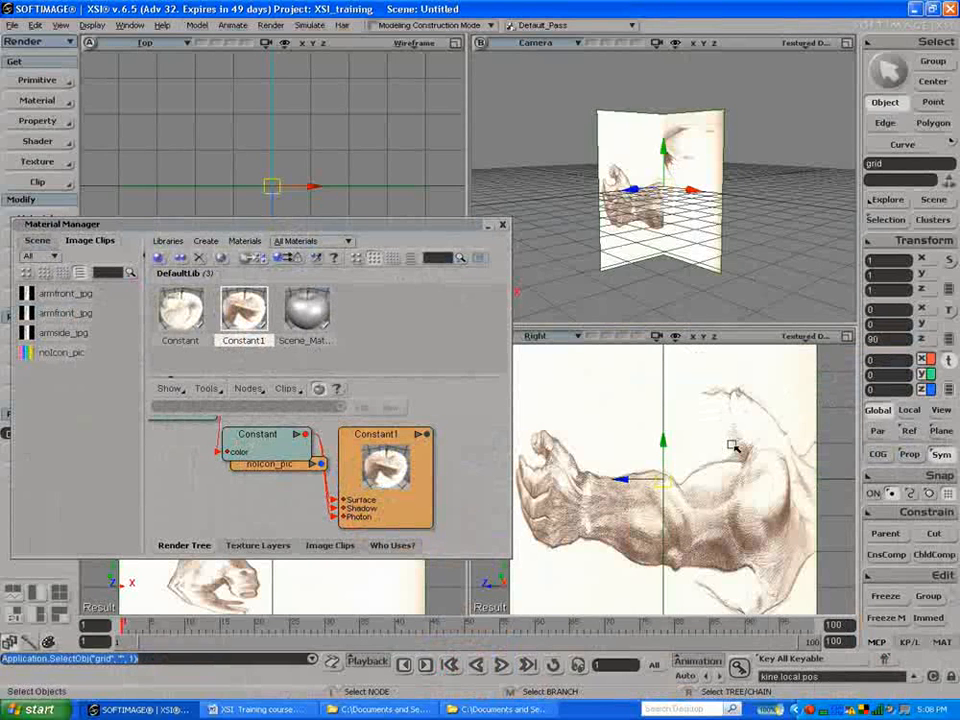
{"action": "type", "text": "9"}
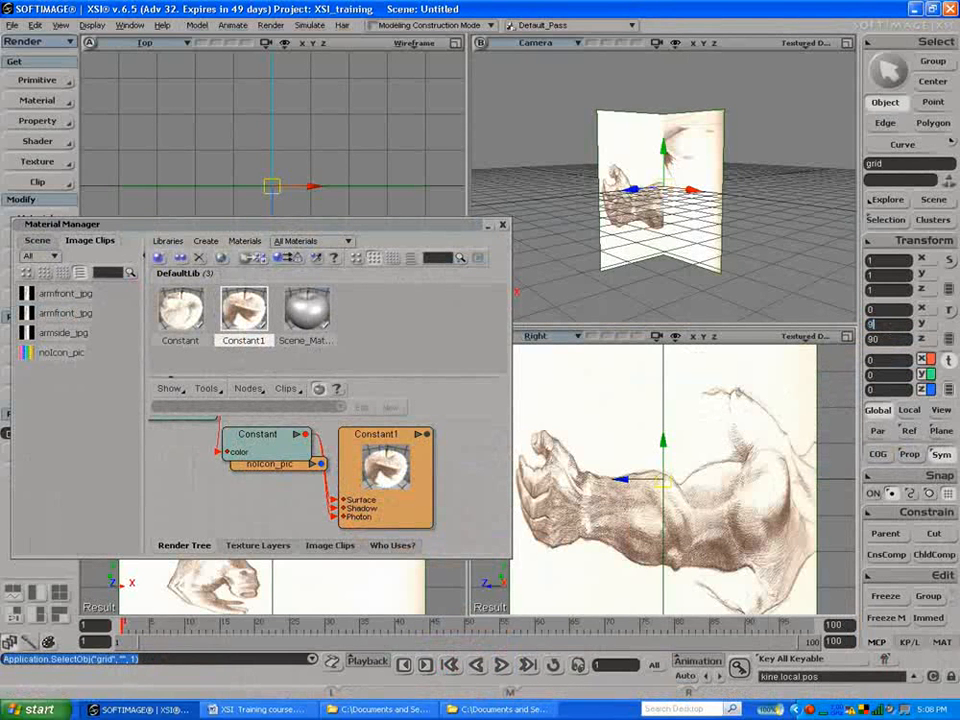
{"action": "type", "text": "0"}
{"action": "key", "text": "Return"}
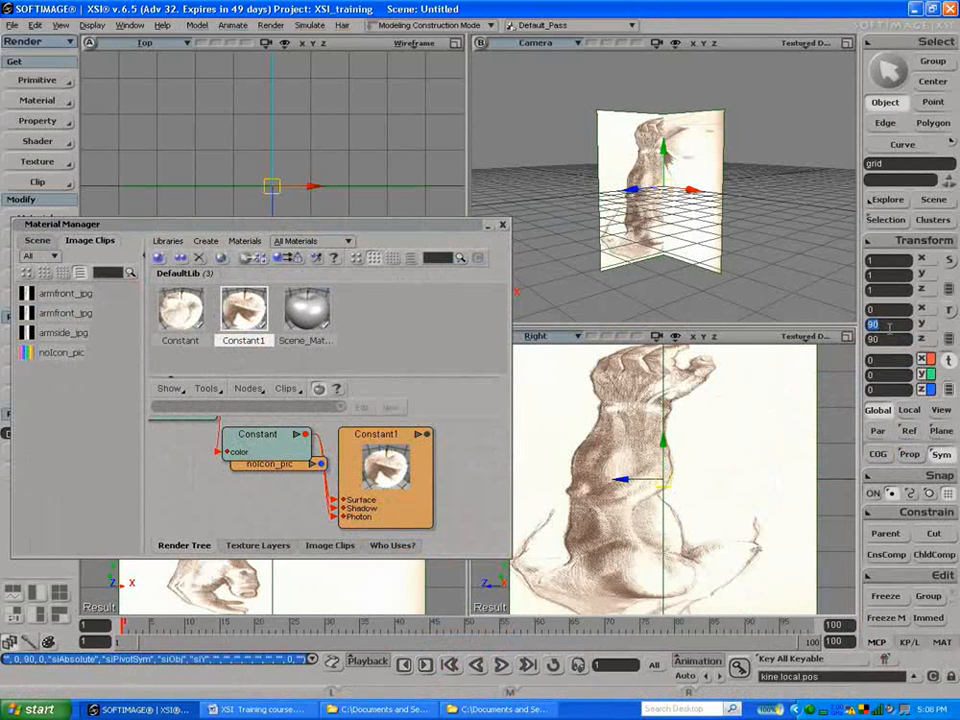
{"action": "key", "text": "Return"}
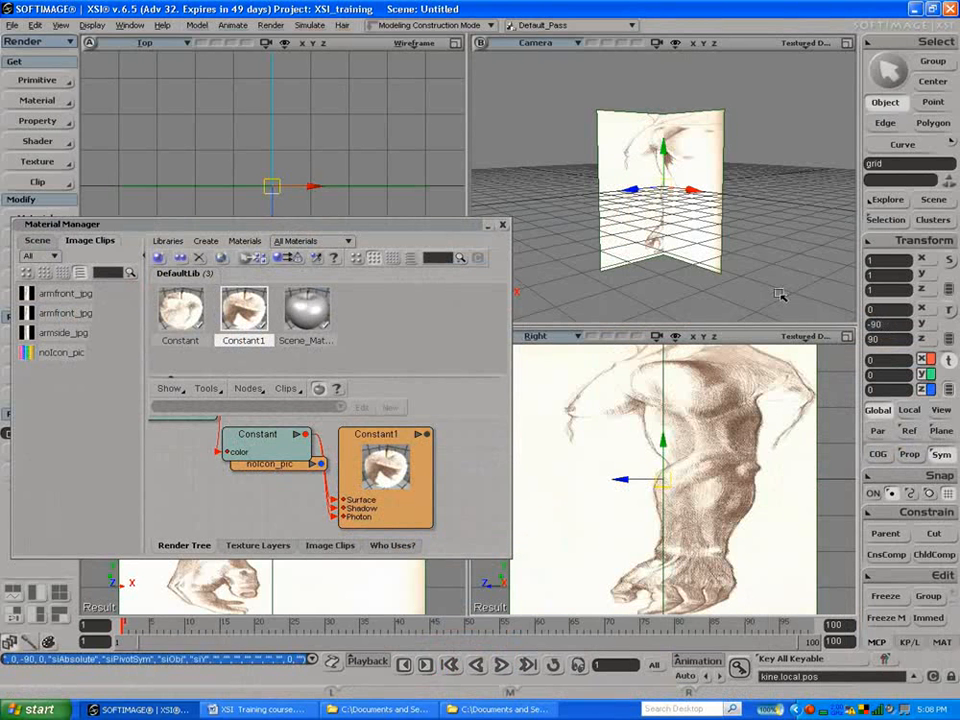
{"action": "left_click", "coordinate": [502, 225]}
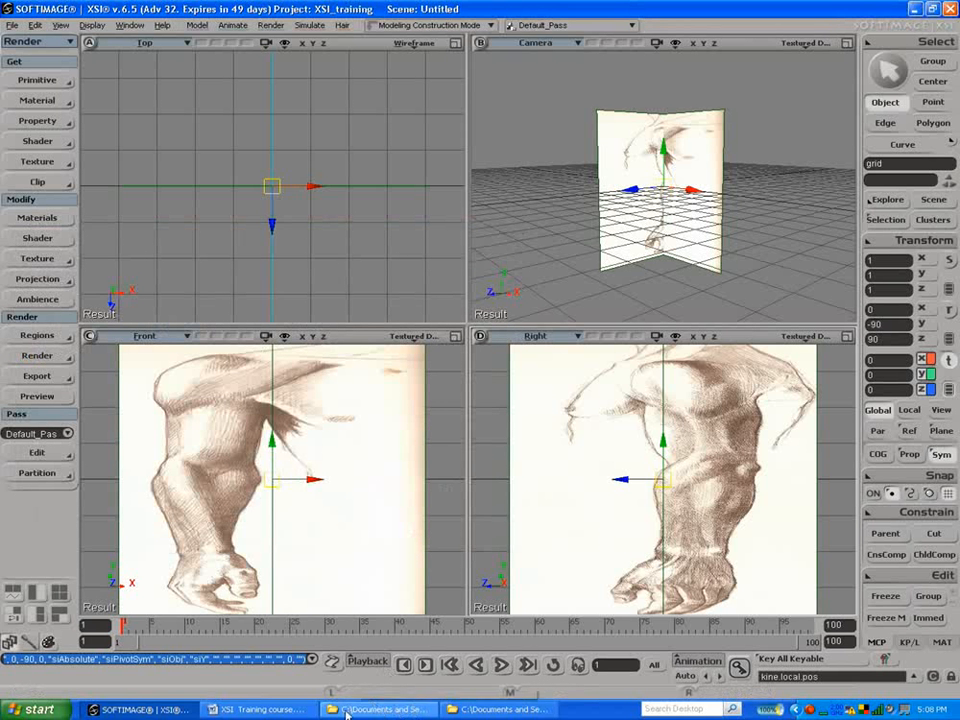
Step: Switch to the Pictures folder in Windows Explorer and examine the pixel dimensions of armside.jpg
{"action": "left_click", "coordinate": [262, 709]}
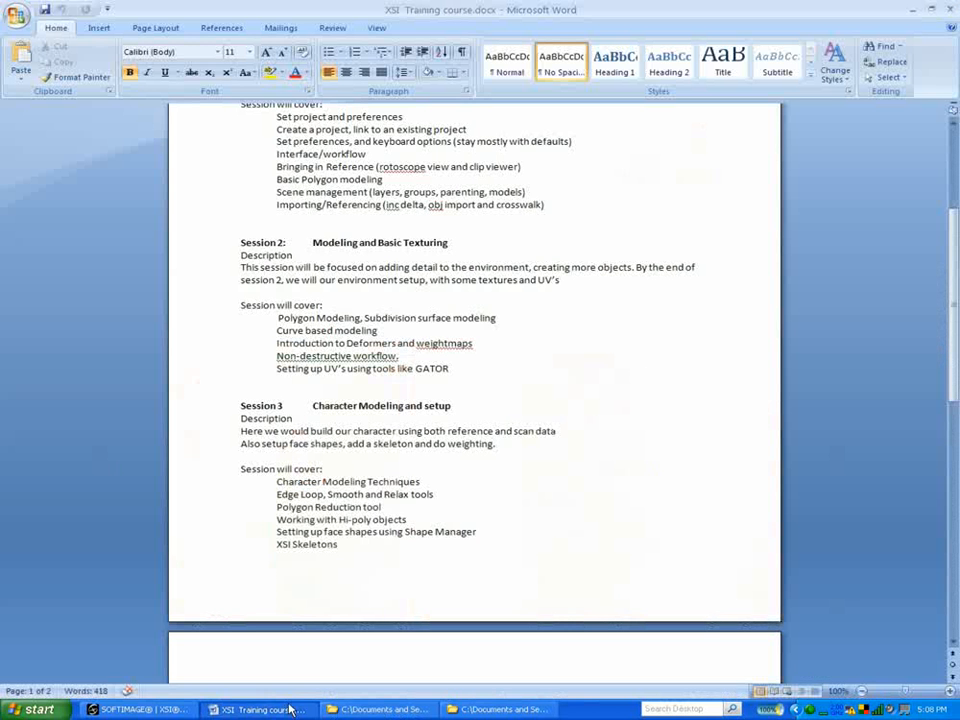
{"action": "left_click", "coordinate": [455, 709]}
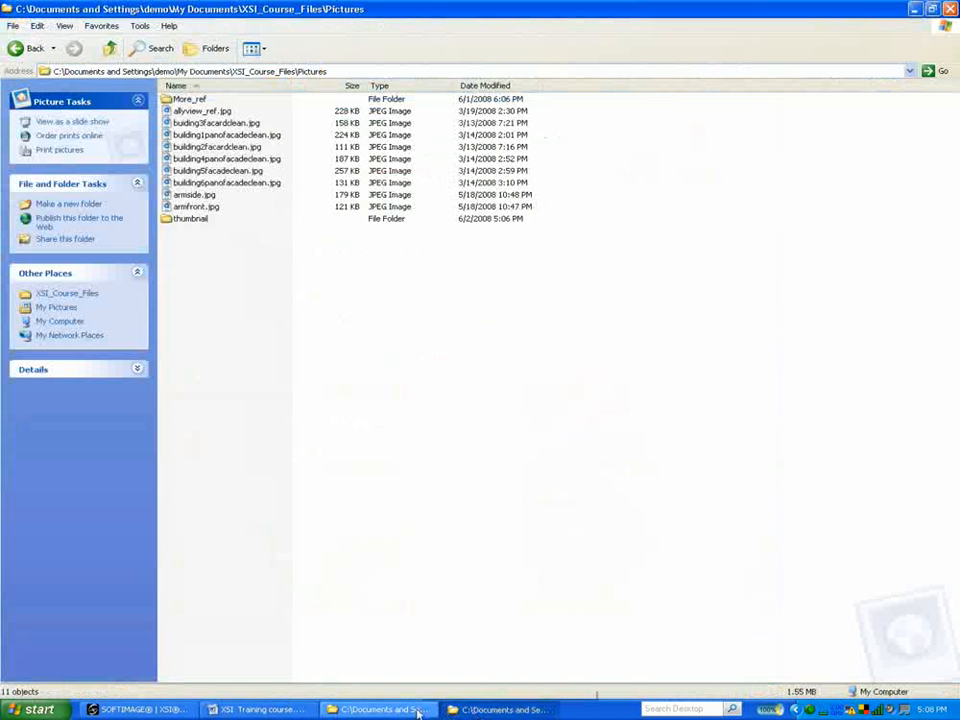
{"action": "left_click", "coordinate": [417, 710]}
{"action": "left_click_drag", "start_coordinate": [325, 172], "coordinate": [483, 162]}
{"action": "left_click", "coordinate": [196, 196]}
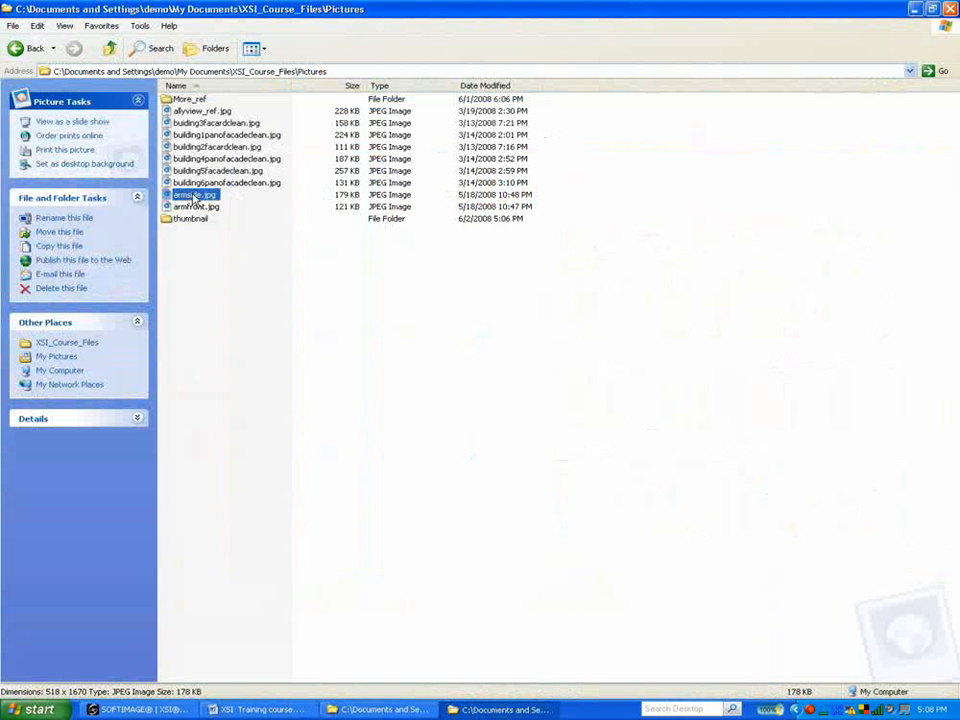
Step: Switch back to SOFTIMAGE XSI and set the side-arm grid's scale to 5.8 in X and 0 in Y
{"action": "left_click", "coordinate": [157, 712]}
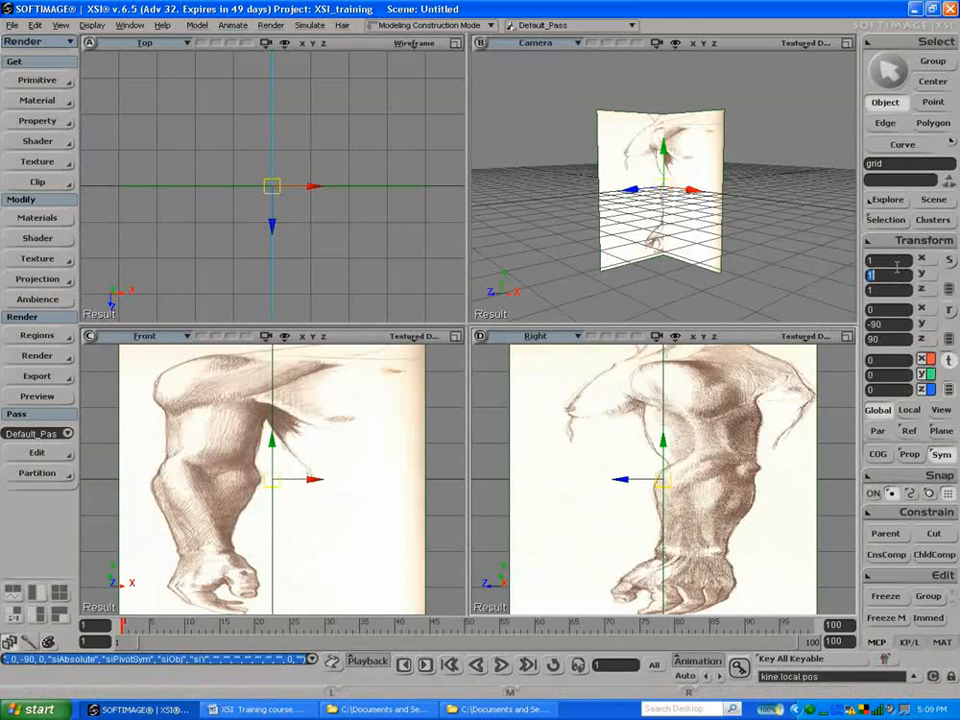
{"action": "type", "text": "5.8"}
{"action": "key", "text": "Return"}
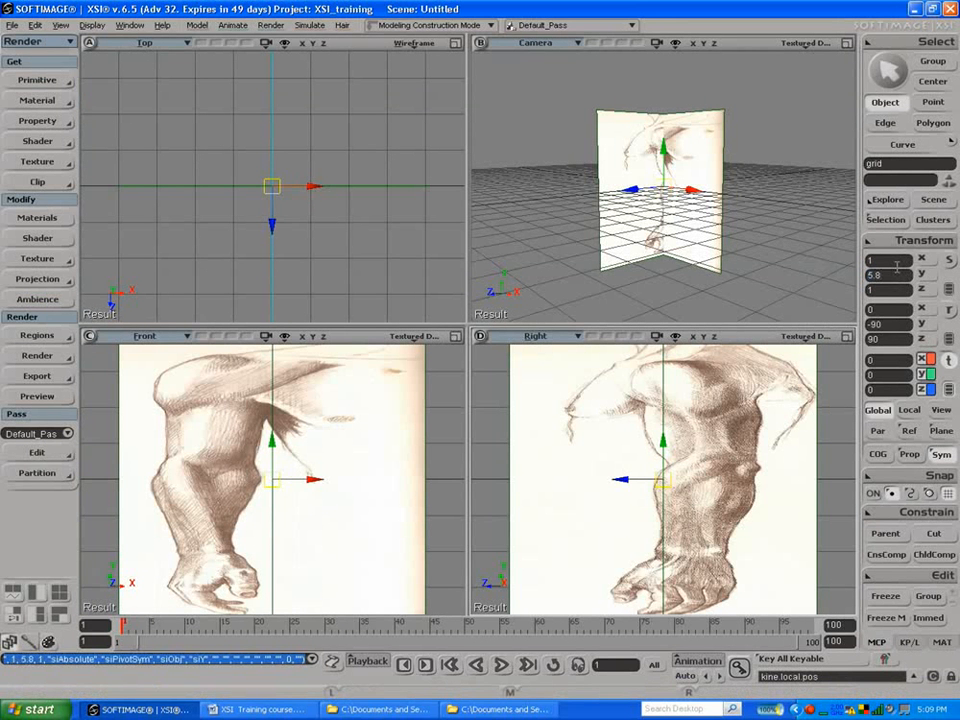
{"action": "left_click", "coordinate": [880, 261]}
{"action": "type", "text": "5"}
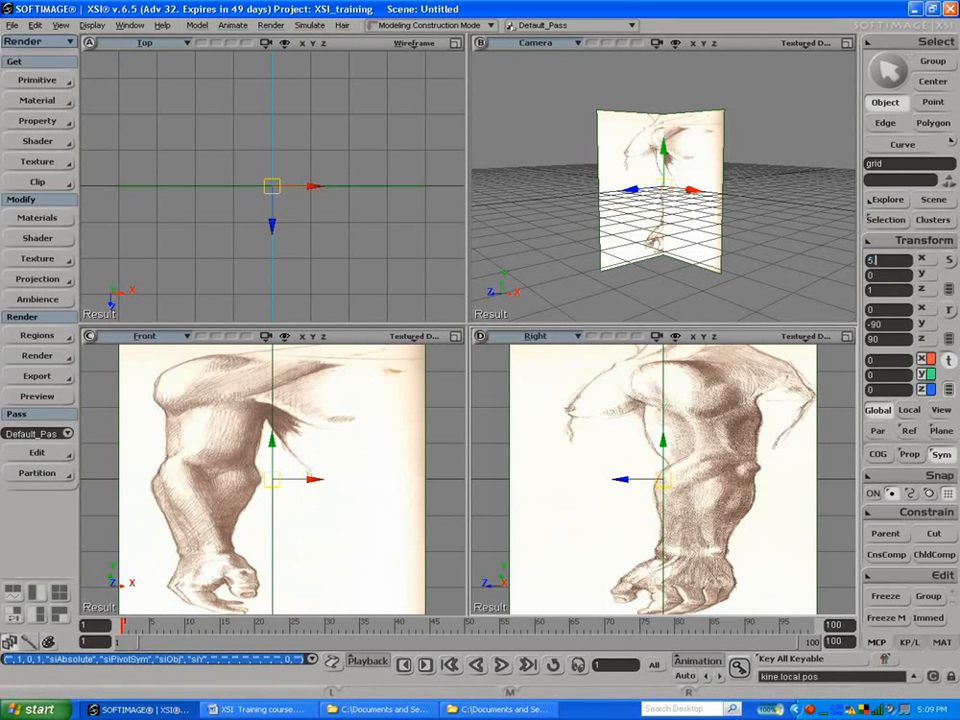
{"action": "type", "text": ".8"}
{"action": "key", "text": "Return"}
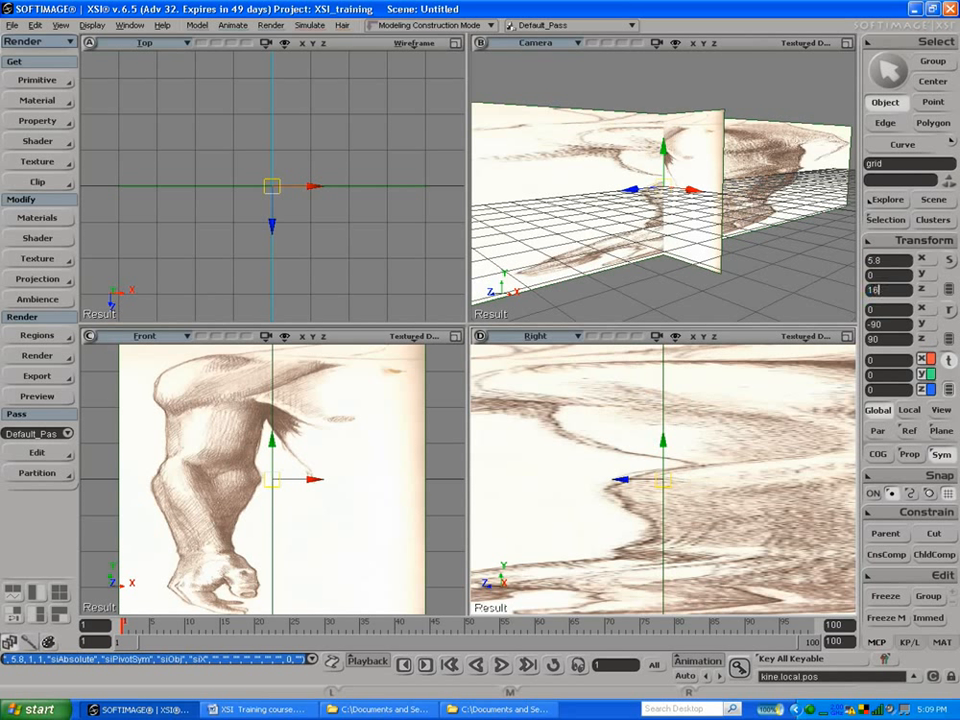
Step: Try scaling the side-arm grid to 16.7 in X and 5.8 in Z
{"action": "key", "text": "Return"}
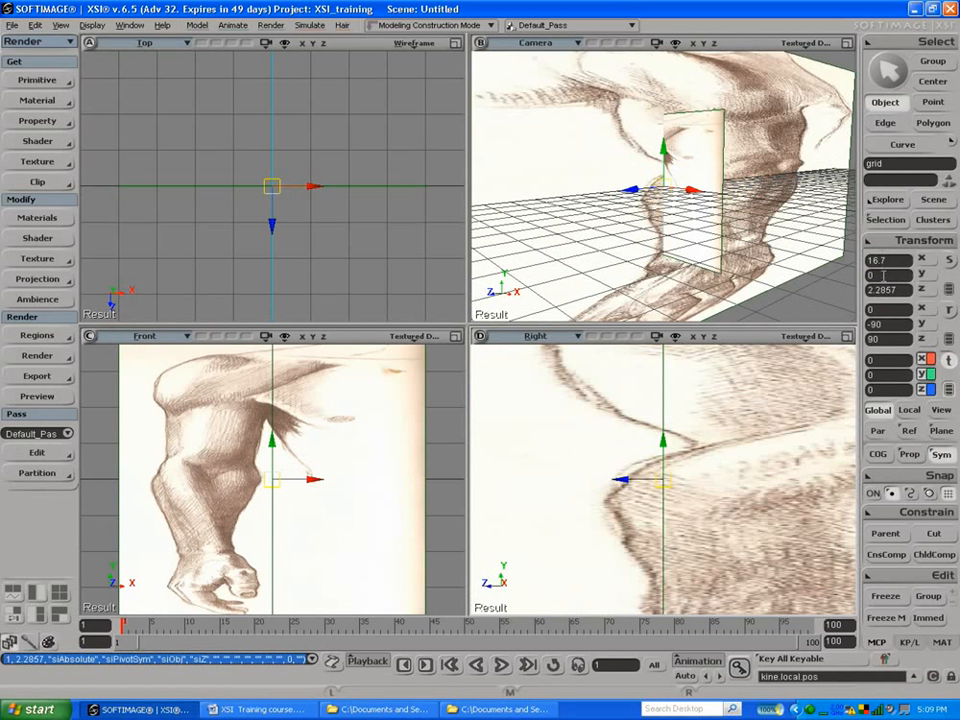
{"action": "left_click", "coordinate": [886, 290]}
{"action": "type", "text": "5.8"}
{"action": "key", "text": "Return"}
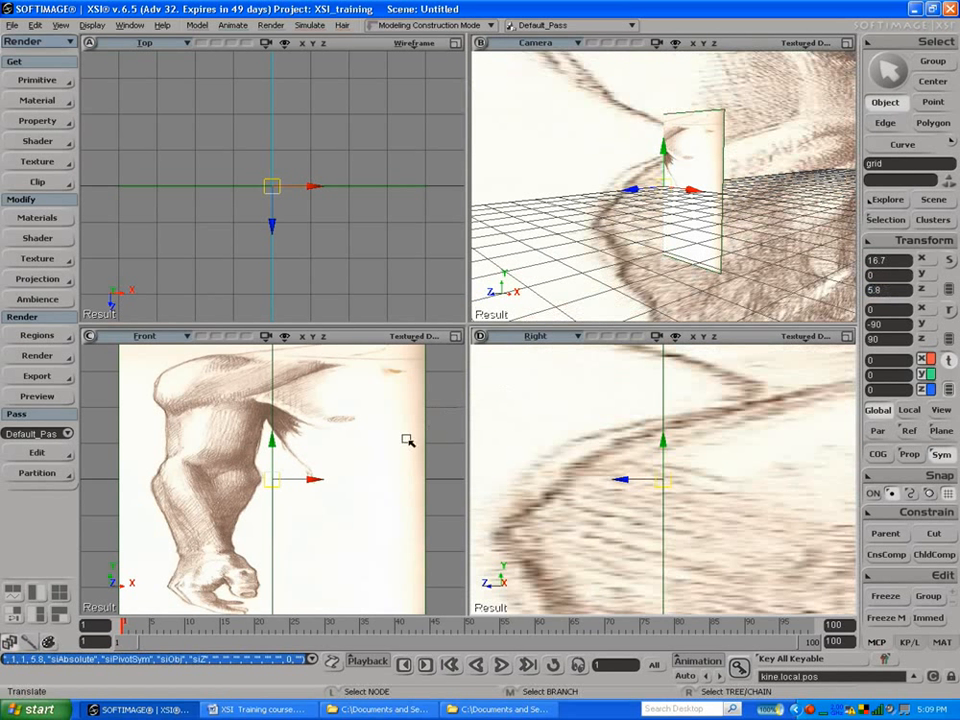
Step: Frame the side-arm grid in the right view and set its scale to 5.8 in X and 16.7 in Z
{"action": "key", "text": "f"}
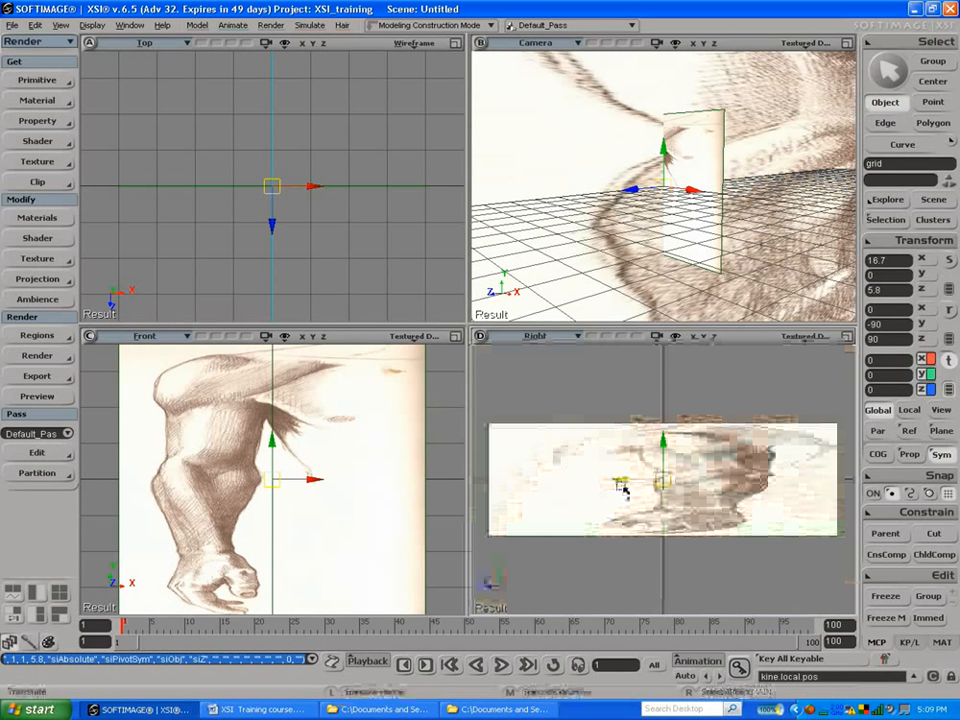
{"action": "left_click", "coordinate": [904, 260]}
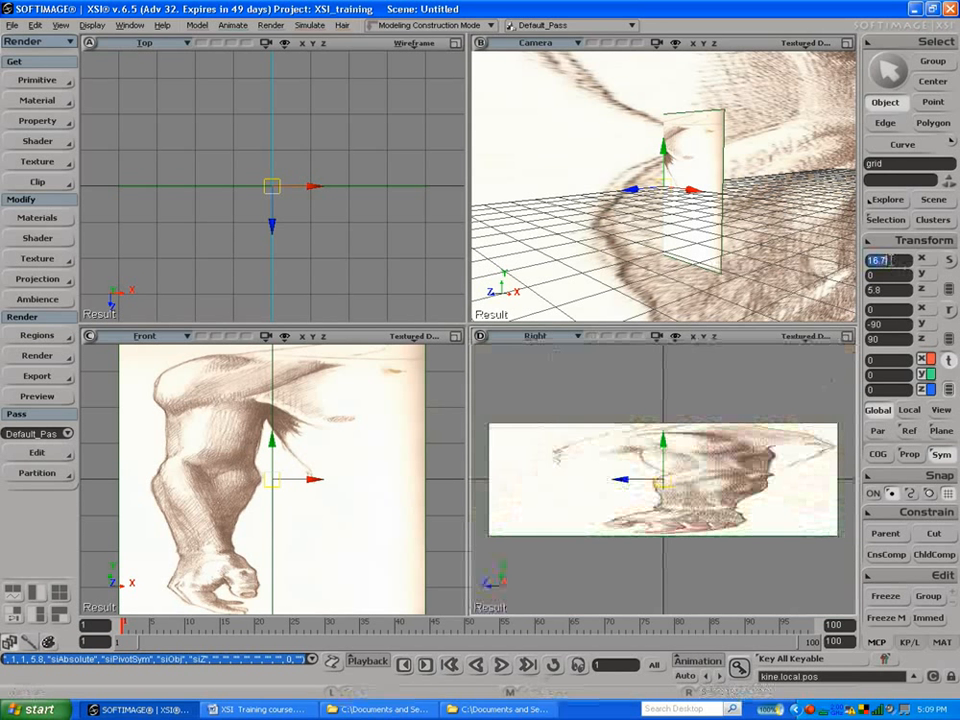
{"action": "type", "text": "5.8"}
{"action": "key", "text": "Return"}
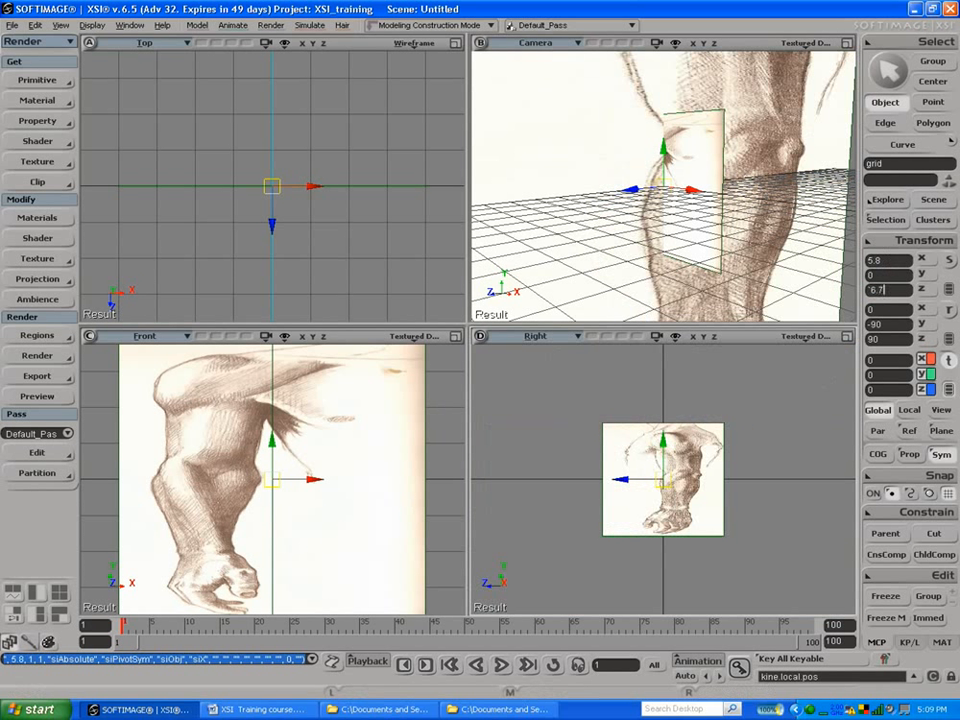
{"action": "type", "text": "1"}
{"action": "key", "text": "Return"}
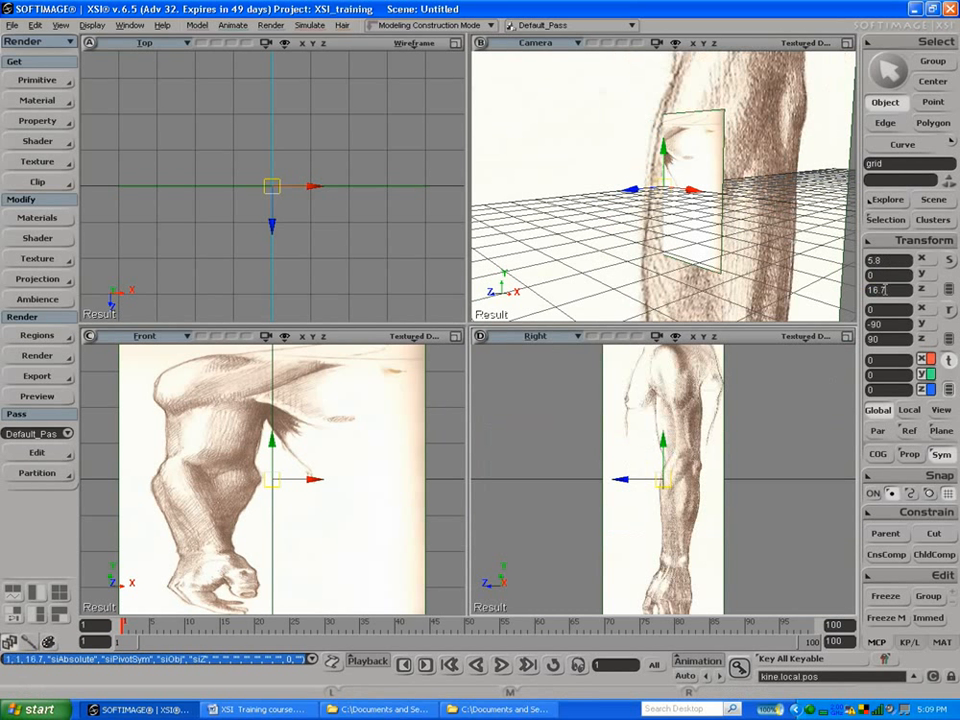
Step: Set the front-arm grid's scale to 5.8 in X and 16.7 in Z, and frame it in the front, right and camera views
{"action": "left_click", "coordinate": [396, 451]}
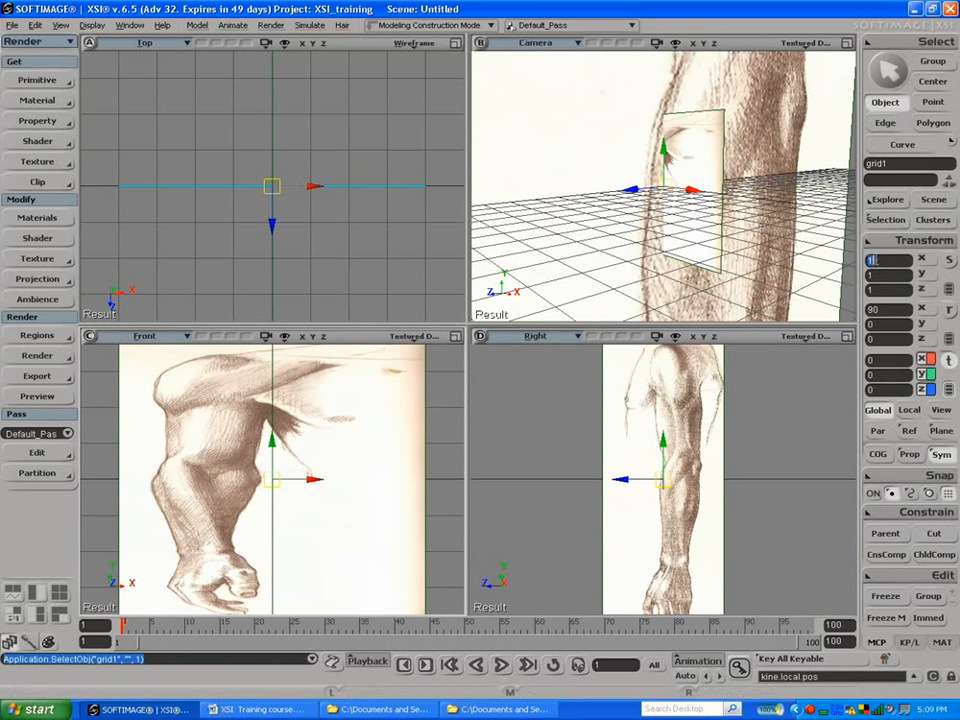
{"action": "type", "text": "5.8"}
{"action": "key", "text": "Return"}
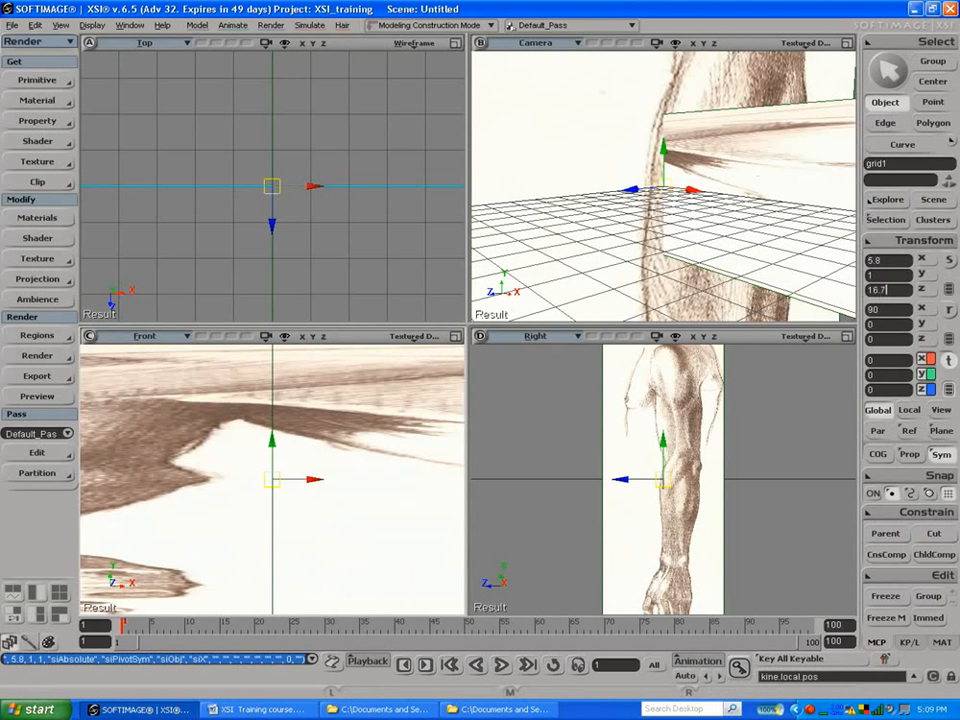
{"action": "key", "text": "Return"}
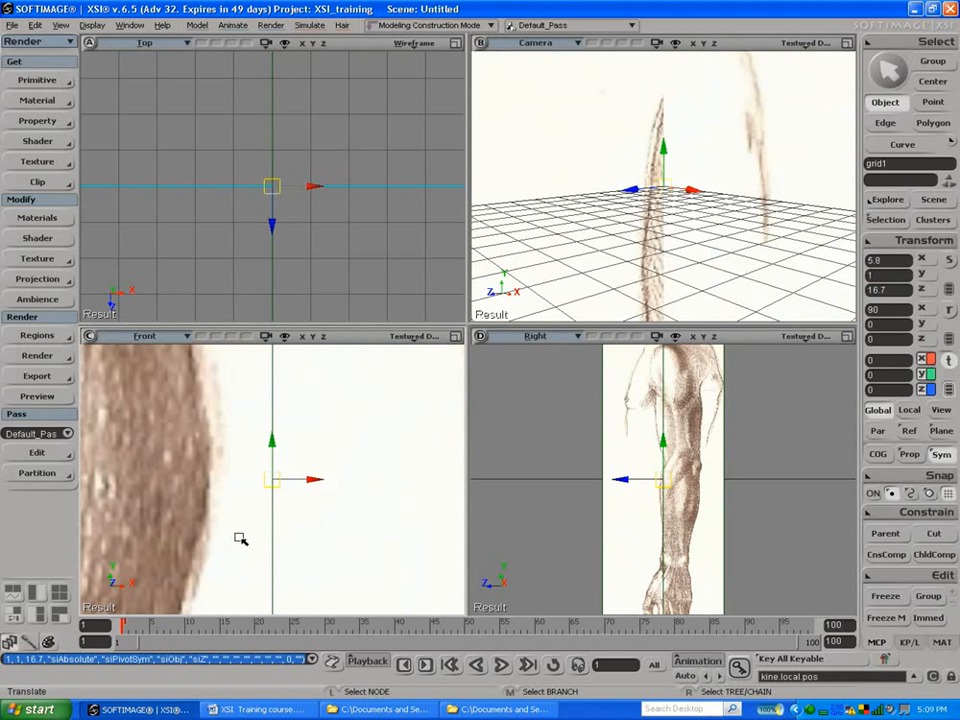
{"action": "key", "text": "f"}
{"action": "key", "text": "f"}
{"action": "key", "text": "f"}
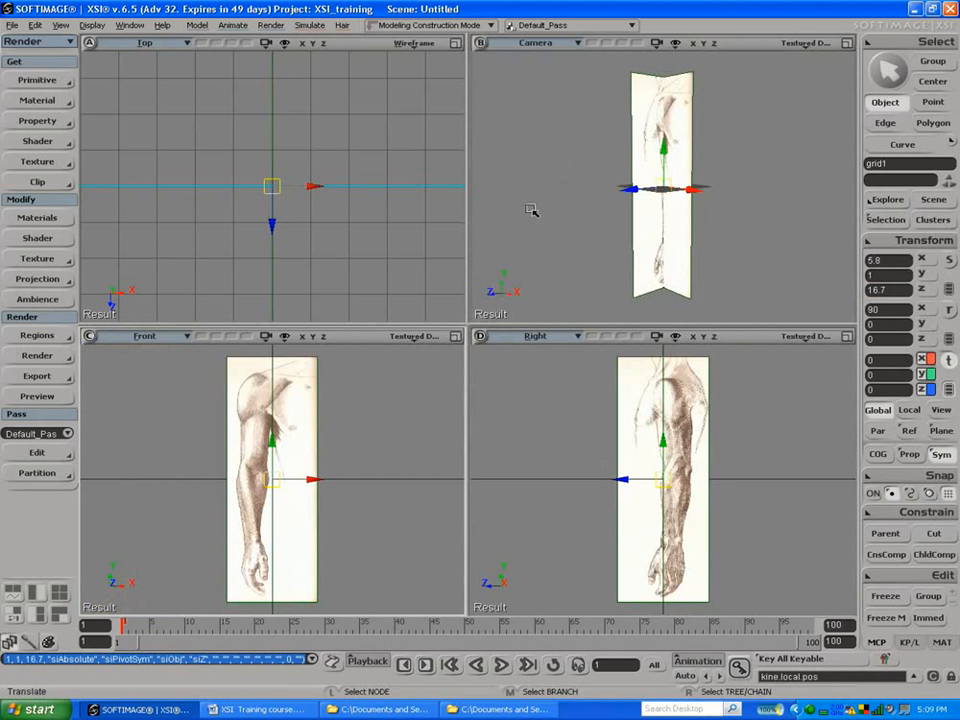
Step: Centre the arms on the axes by moving the front-arm grid to about 9.59 in X and the side-arm grid to about 5.75 in Z
{"action": "key", "text": "s"}
{"action": "left_click_drag", "start_coordinate": [671, 225], "coordinate": [624, 208]}
{"action": "key", "text": "v"}
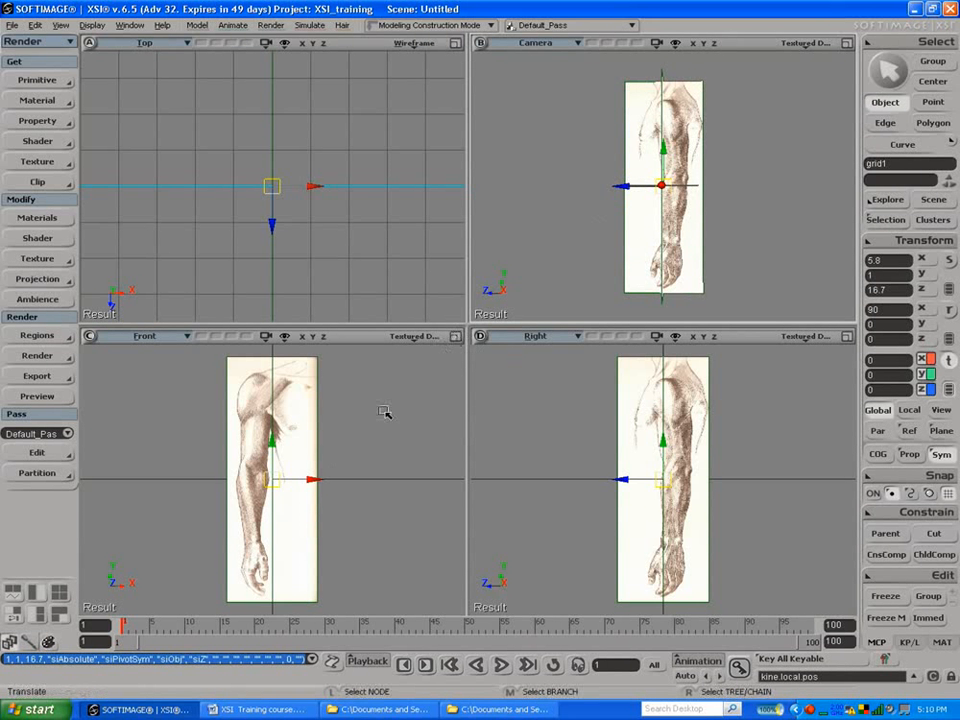
{"action": "left_click_drag", "start_coordinate": [315, 478], "coordinate": [339, 481]}
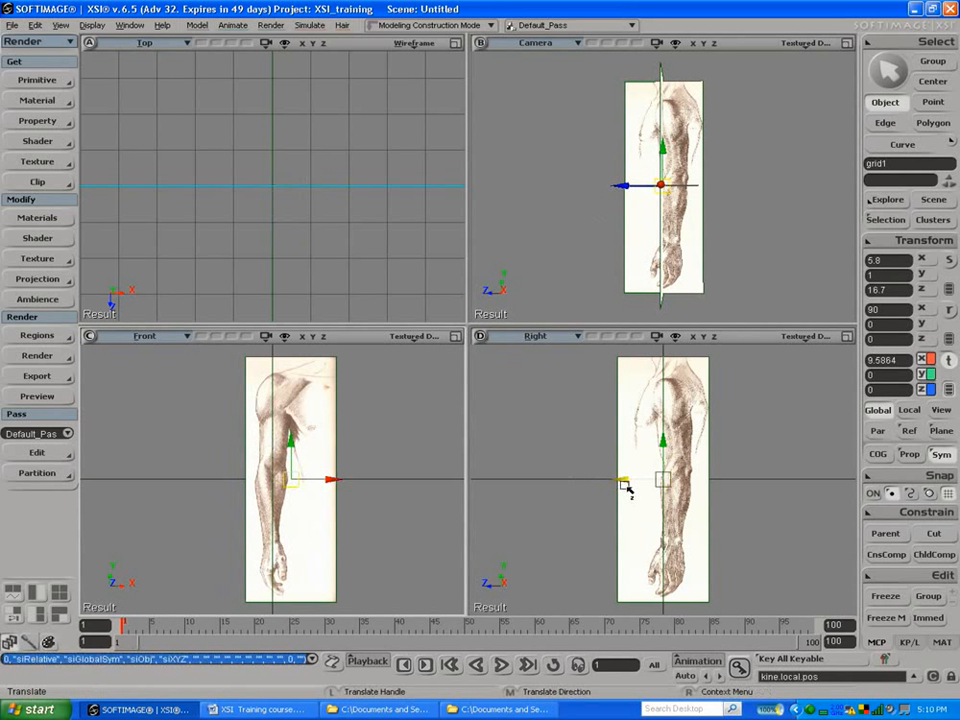
{"action": "key", "text": "space"}
{"action": "left_click", "coordinate": [644, 450]}
{"action": "key", "text": "v"}
{"action": "left_click_drag", "start_coordinate": [632, 480], "coordinate": [620, 481]}
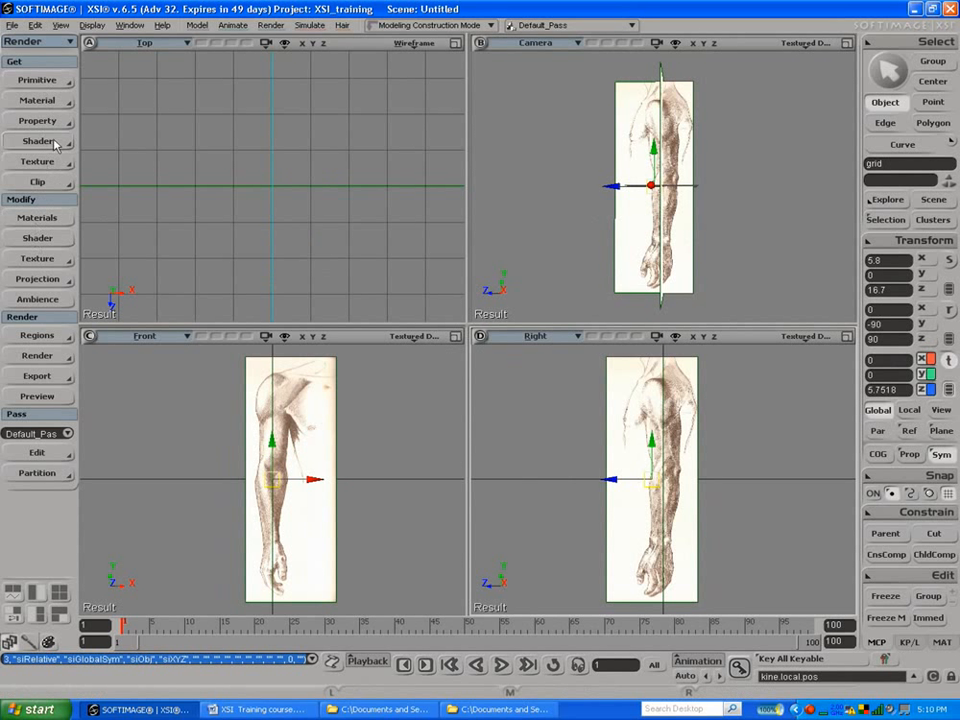
Step: With the Model toolset and the front view maximized, start a NURBS curve along the outer edge of the shoulder, undoing the misplaced first point
{"action": "left_click", "coordinate": [24, 40]}
{"action": "left_click", "coordinate": [30, 60]}
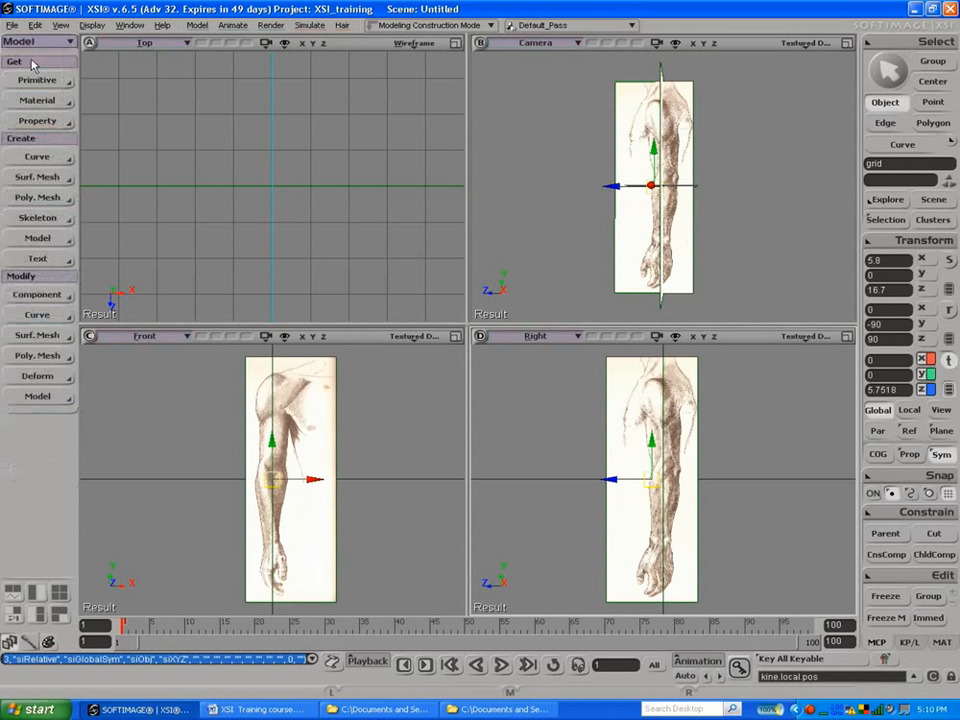
{"action": "left_click", "coordinate": [42, 157]}
{"action": "left_click", "coordinate": [95, 162]}
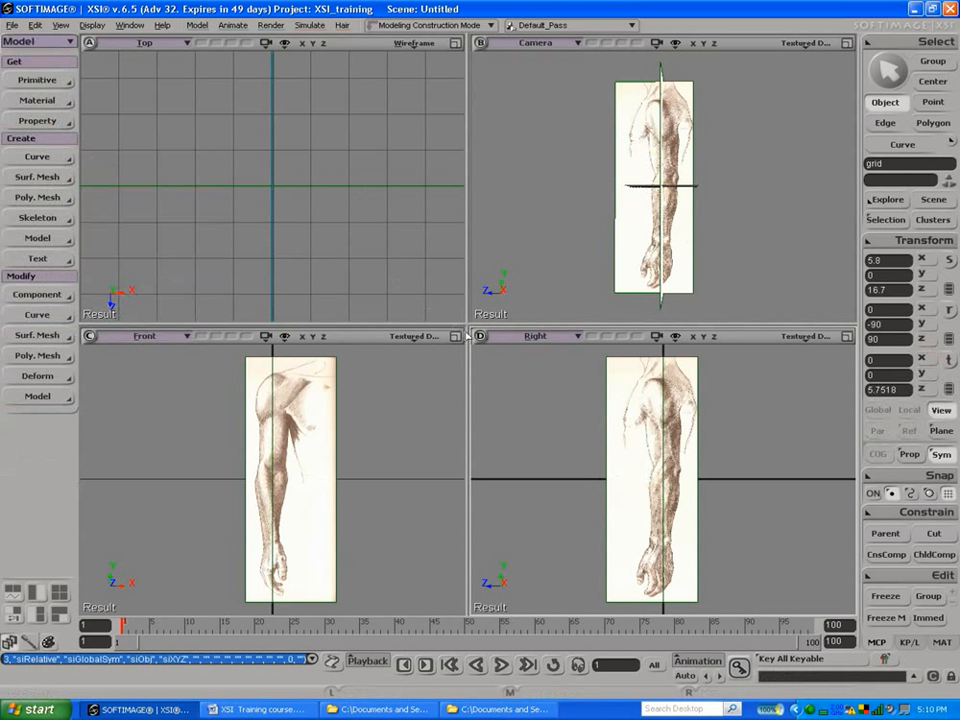
{"action": "left_click", "coordinate": [456, 336]}
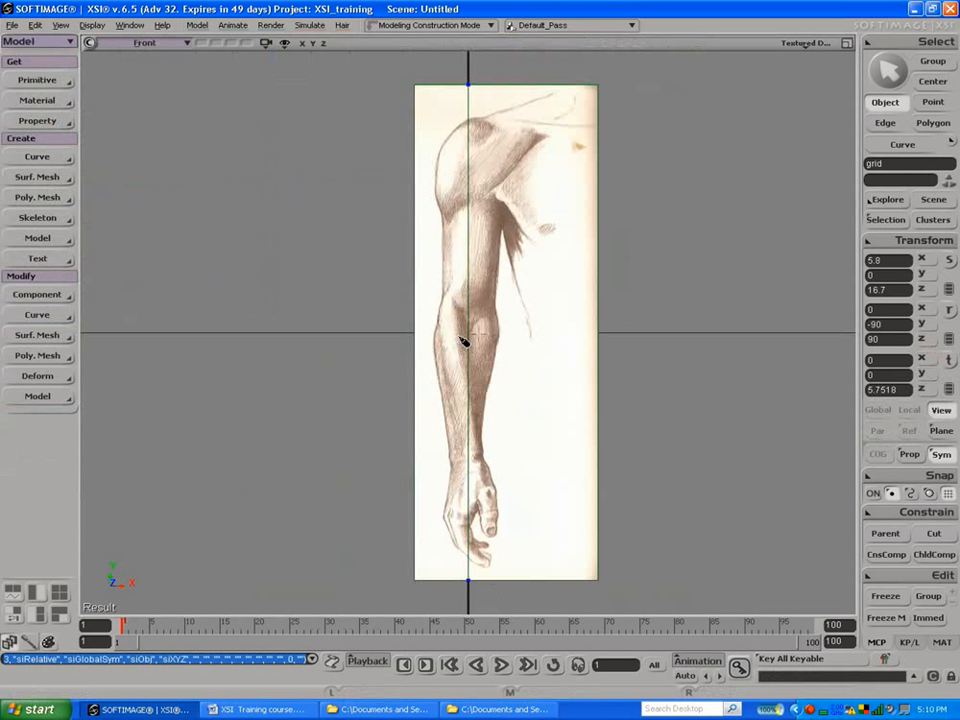
{"action": "left_click", "coordinate": [442, 214]}
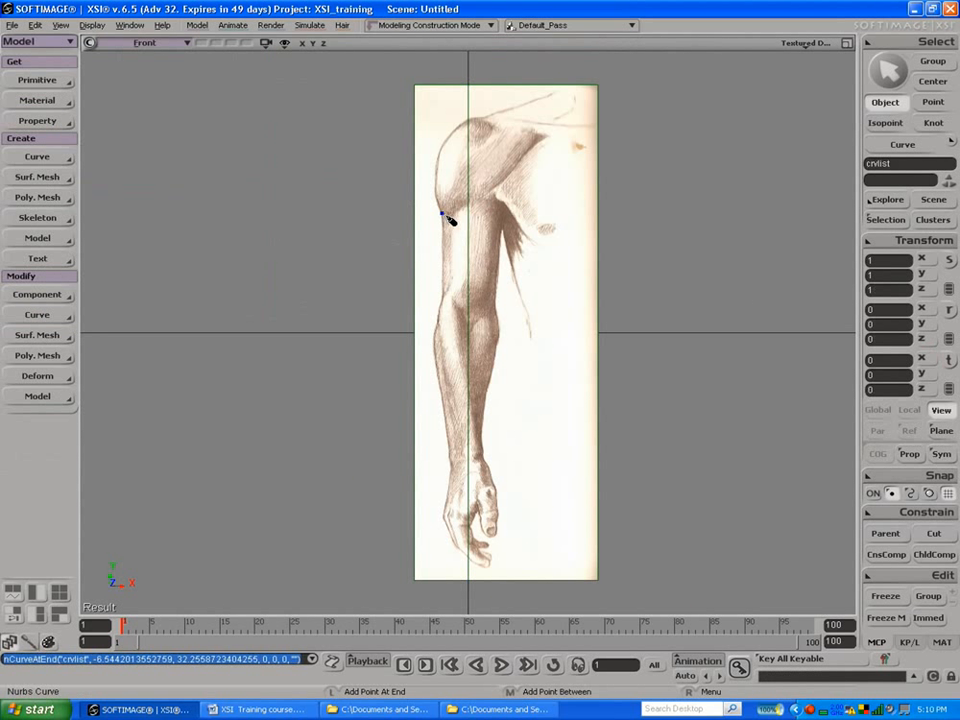
{"action": "key", "text": "ctrl+z"}
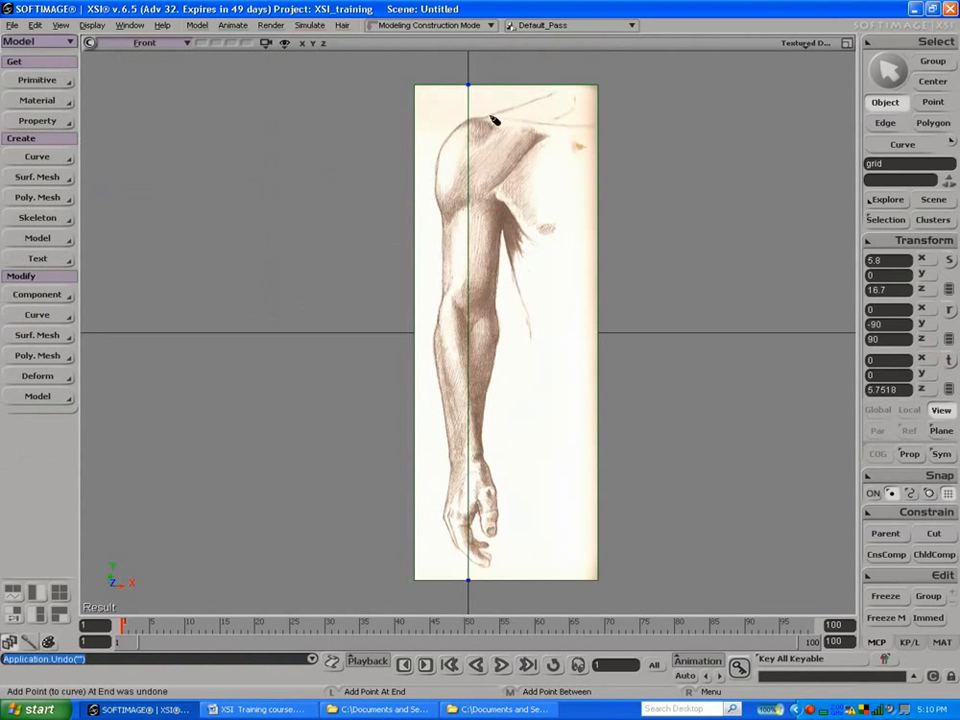
{"action": "left_click", "coordinate": [448, 134]}
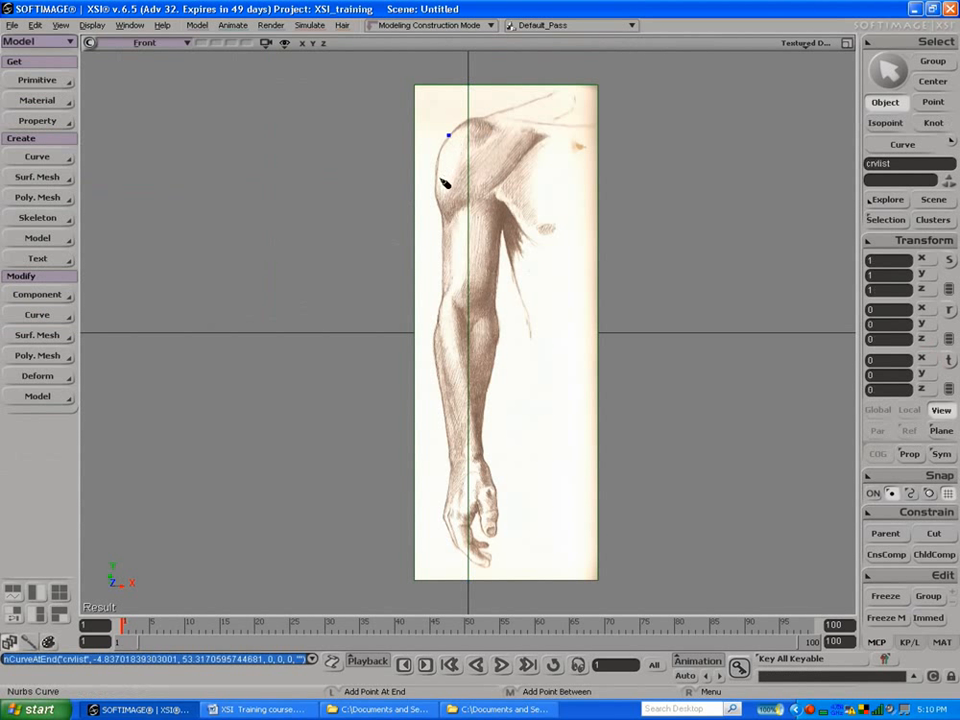
{"action": "left_click", "coordinate": [433, 185]}
{"action": "left_click", "coordinate": [440, 210]}
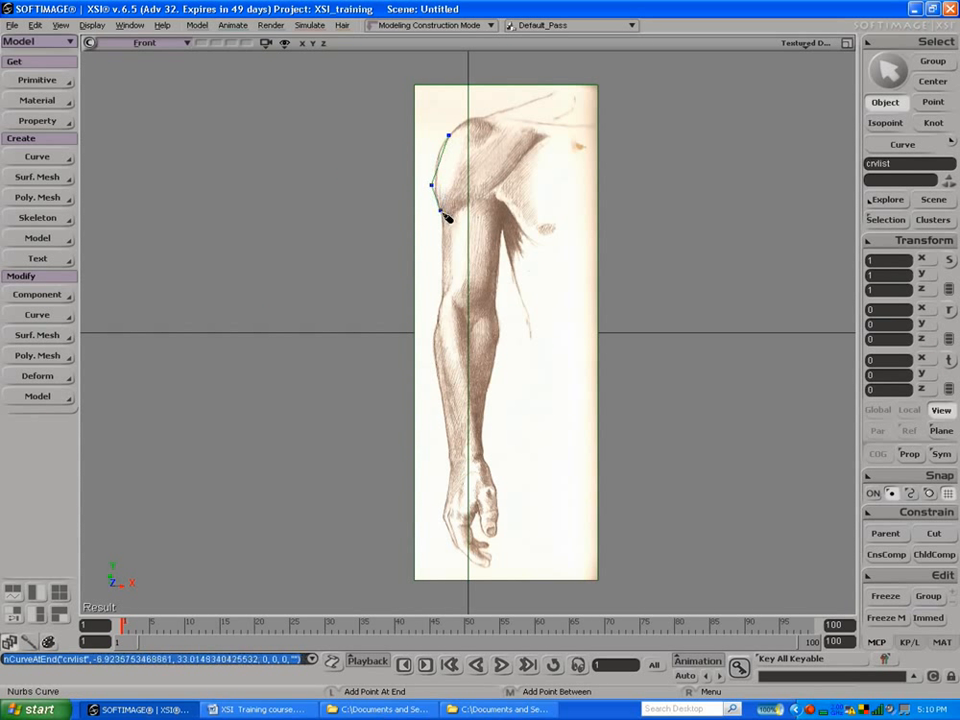
Step: Continue the NURBS curve down the outer edge of the upper arm and forearm to the wrist, and finish it
{"action": "left_click", "coordinate": [443, 291]}
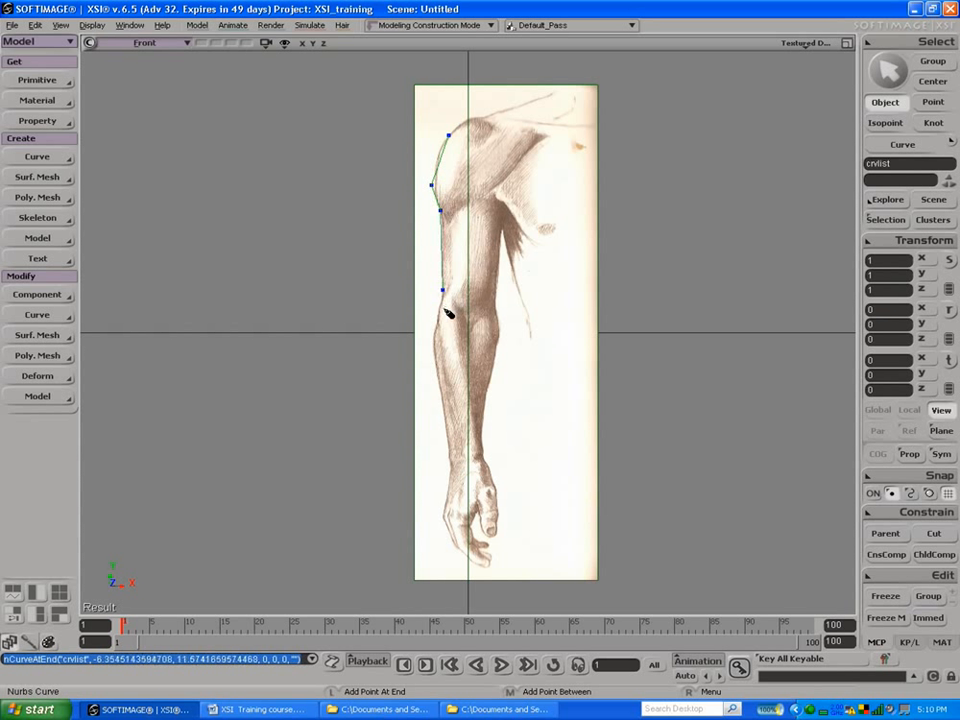
{"action": "left_click", "coordinate": [436, 338]}
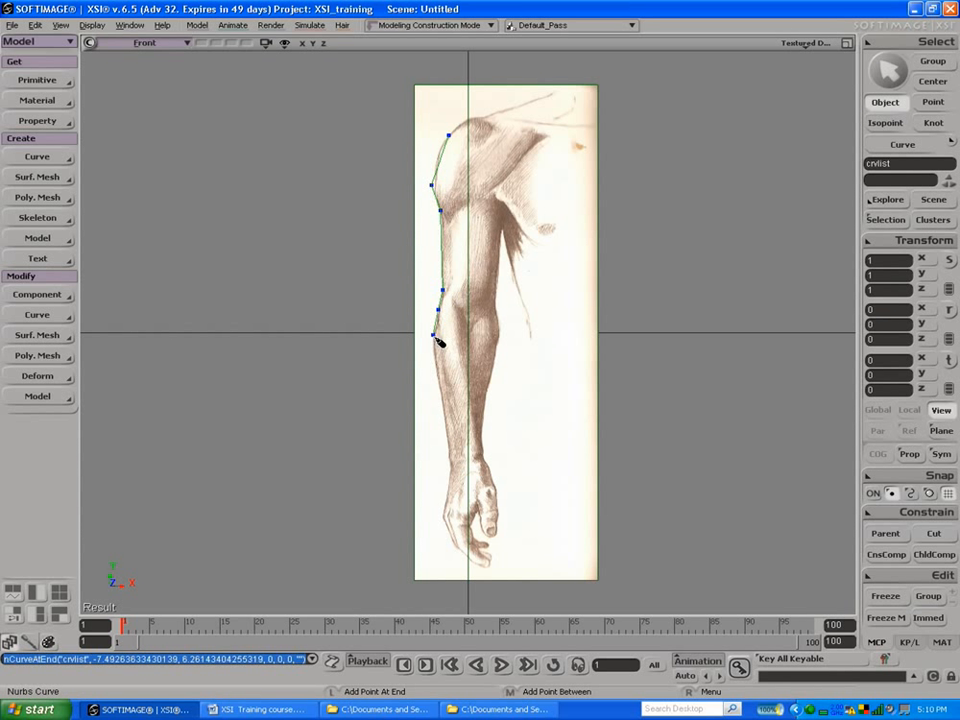
{"action": "left_click", "coordinate": [441, 383]}
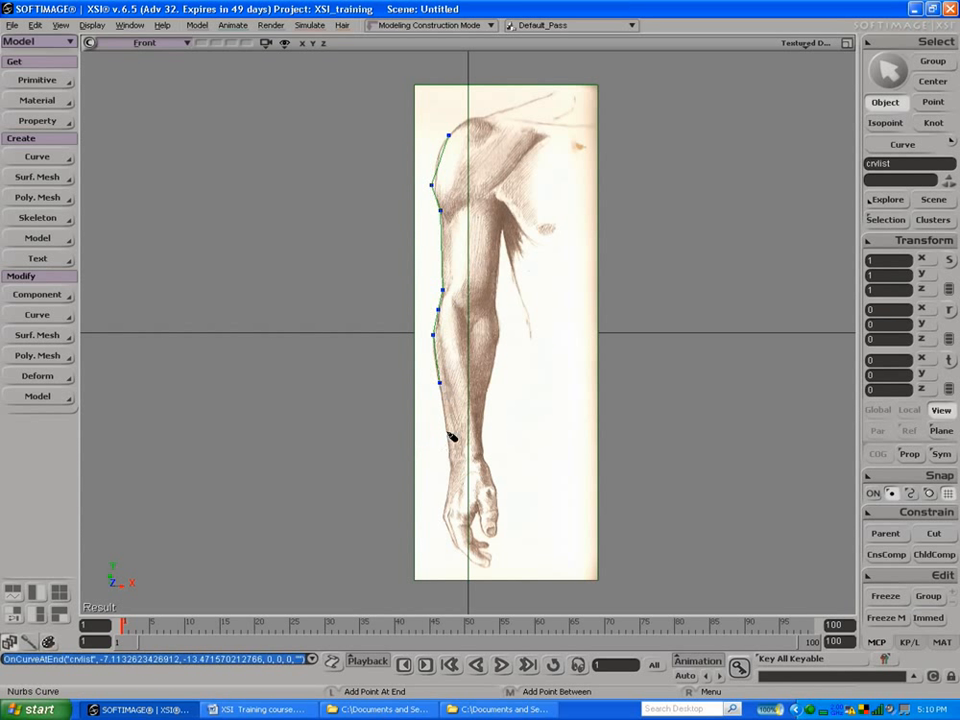
{"action": "left_click", "coordinate": [444, 420]}
{"action": "left_click", "coordinate": [450, 447]}
{"action": "left_click", "coordinate": [451, 469]}
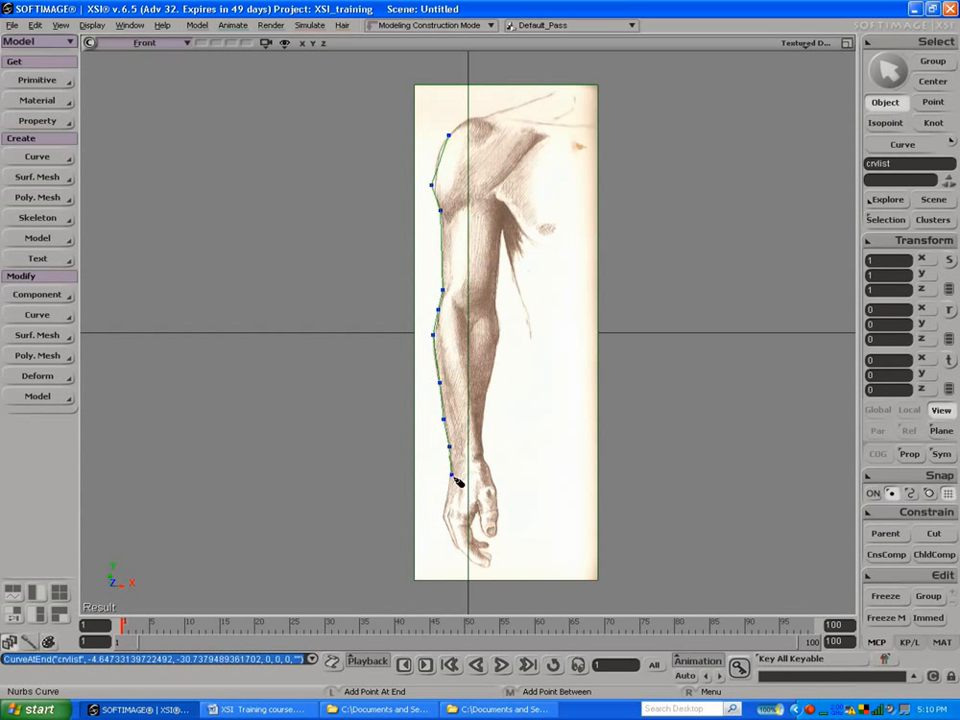
{"action": "key", "text": "space"}
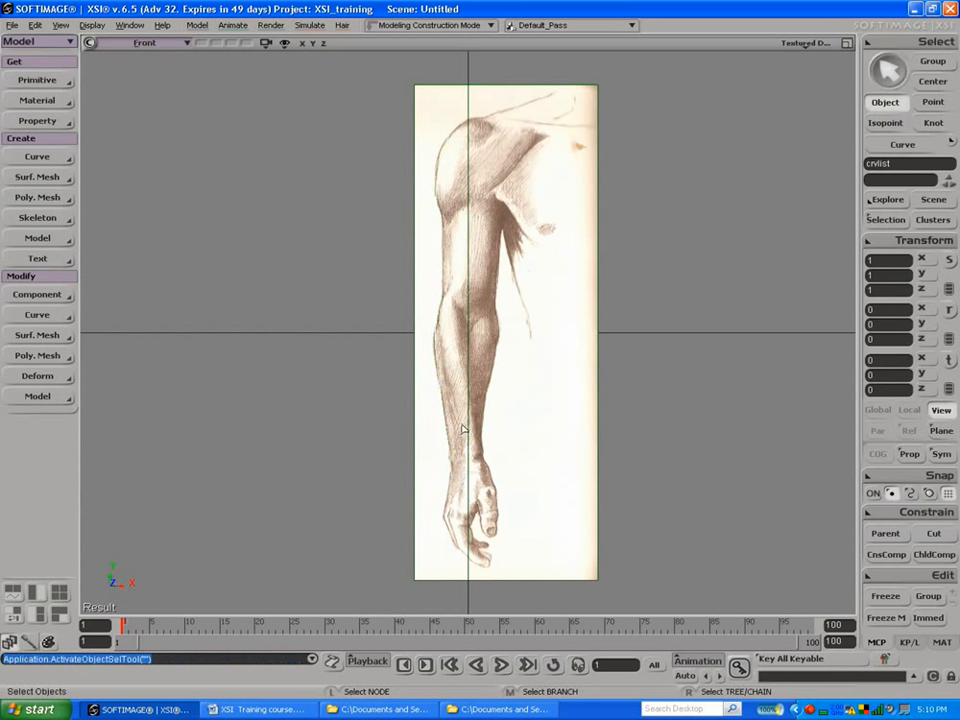
Step: Select the front-arm grid together with the curve and set the front view to Textured display
{"action": "left_click", "coordinate": [441, 390]}
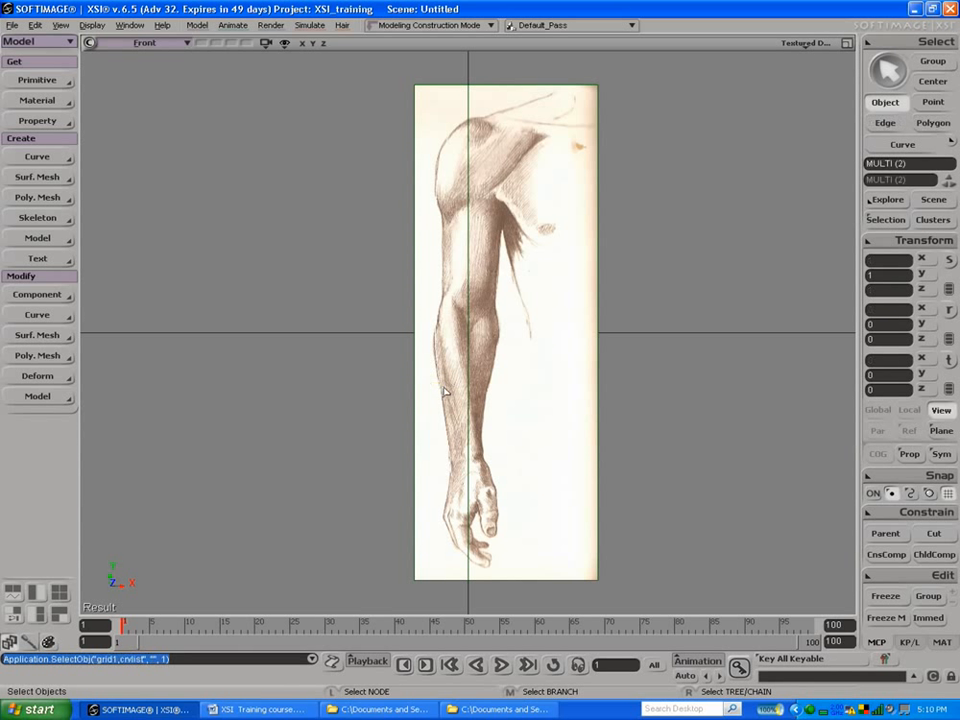
{"action": "left_click", "coordinate": [806, 43]}
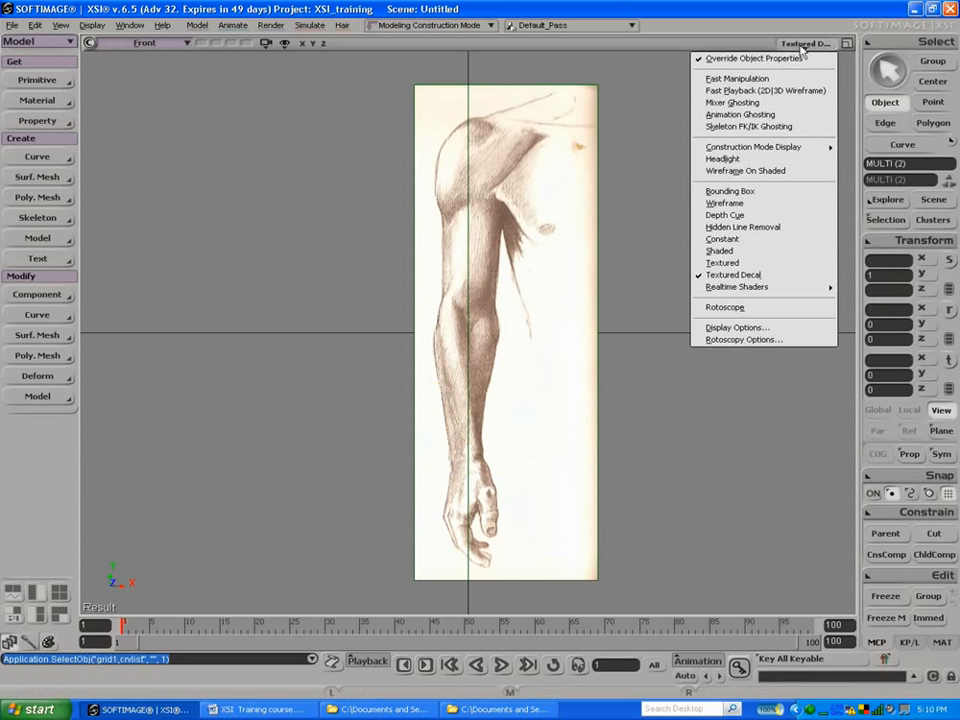
{"action": "left_click", "coordinate": [750, 263]}
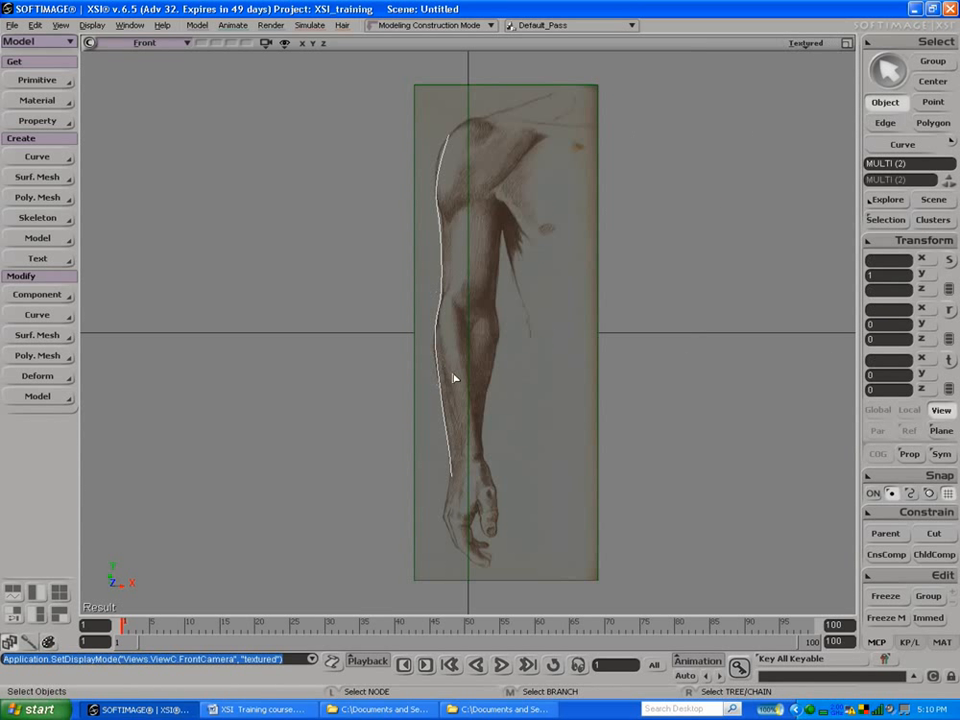
Step: Try to duplicate the selected curve and front-arm grid and move the copies along X, and undo both operations
{"action": "key", "text": "ctrl+d"}
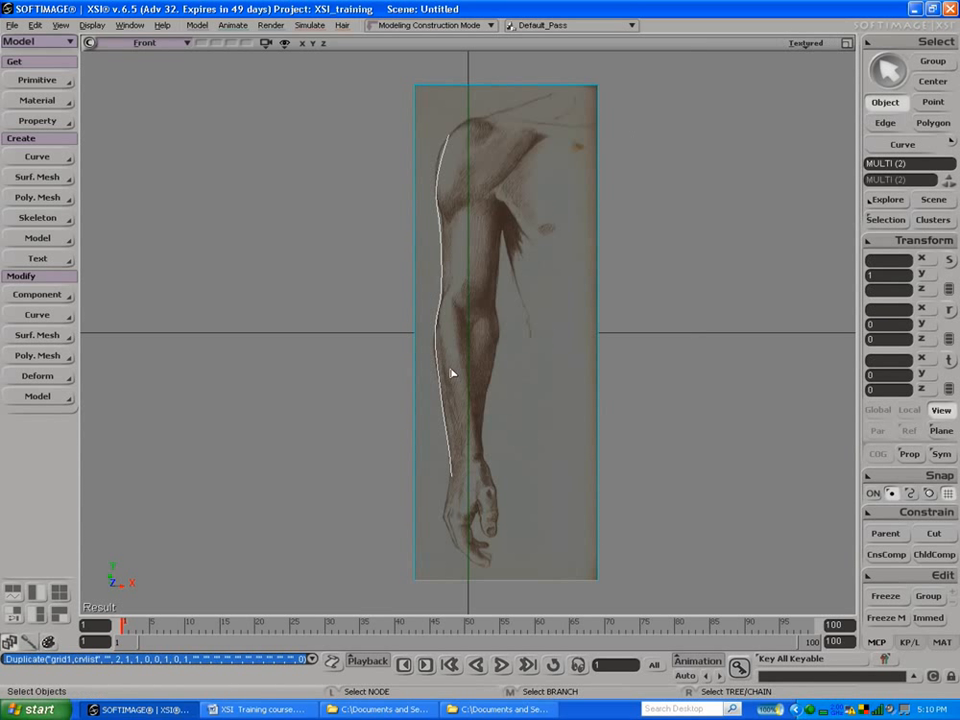
{"action": "key", "text": "v"}
{"action": "left_click_drag", "start_coordinate": [553, 332], "coordinate": [567, 332]}
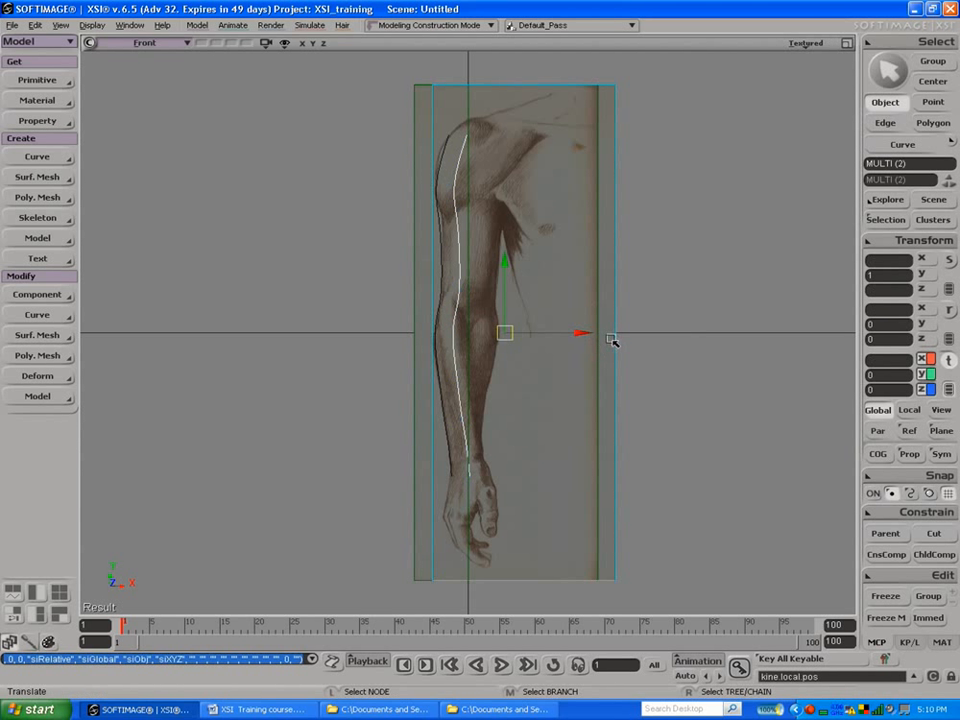
{"action": "key", "text": "ctrl+z"}
{"action": "key", "text": "ctrl+z"}
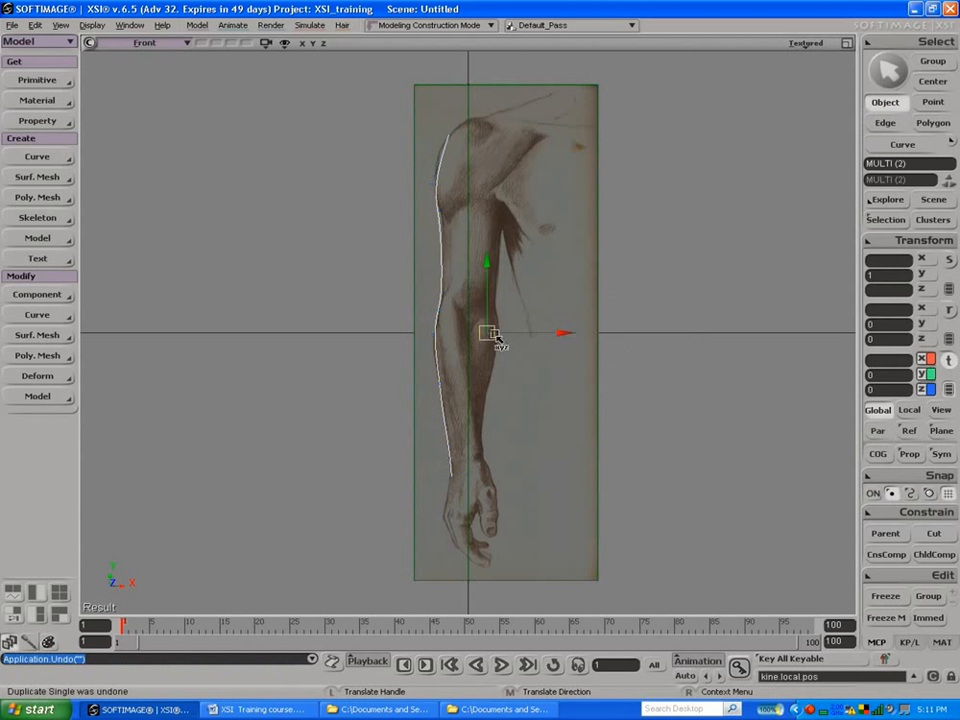
{"action": "left_click_drag", "start_coordinate": [537, 332], "coordinate": [548, 335]}
{"action": "key", "text": "ctrl+z"}
{"action": "key", "text": "space"}
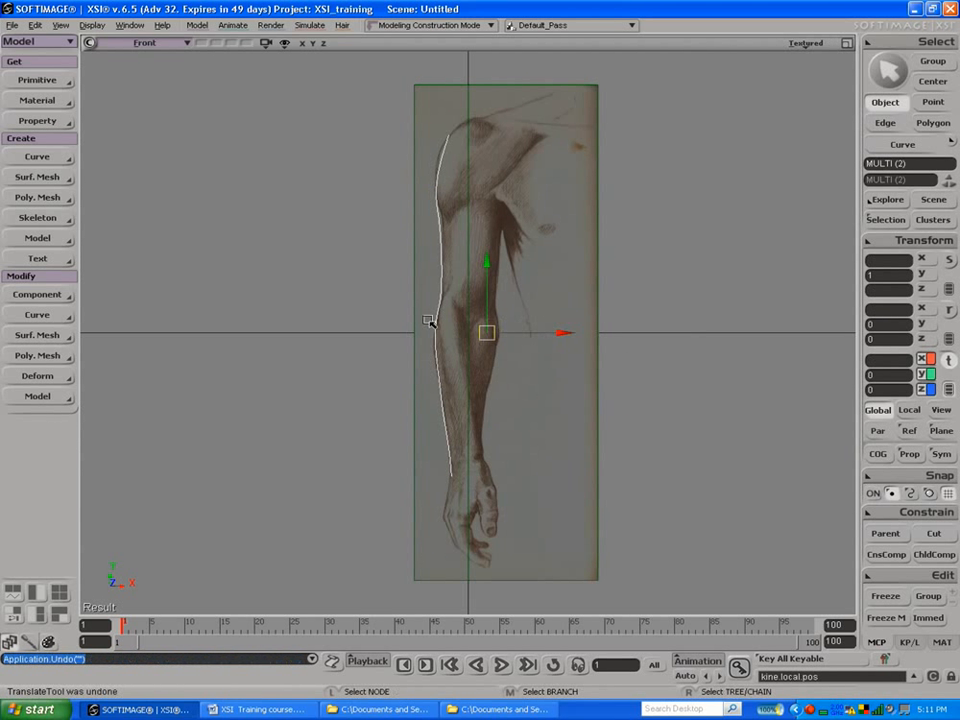
Step: Select only the outer arm curve with the Curve selection filter, duplicate it, and move the copy to 9.105 along X
{"action": "left_click", "coordinate": [434, 330]}
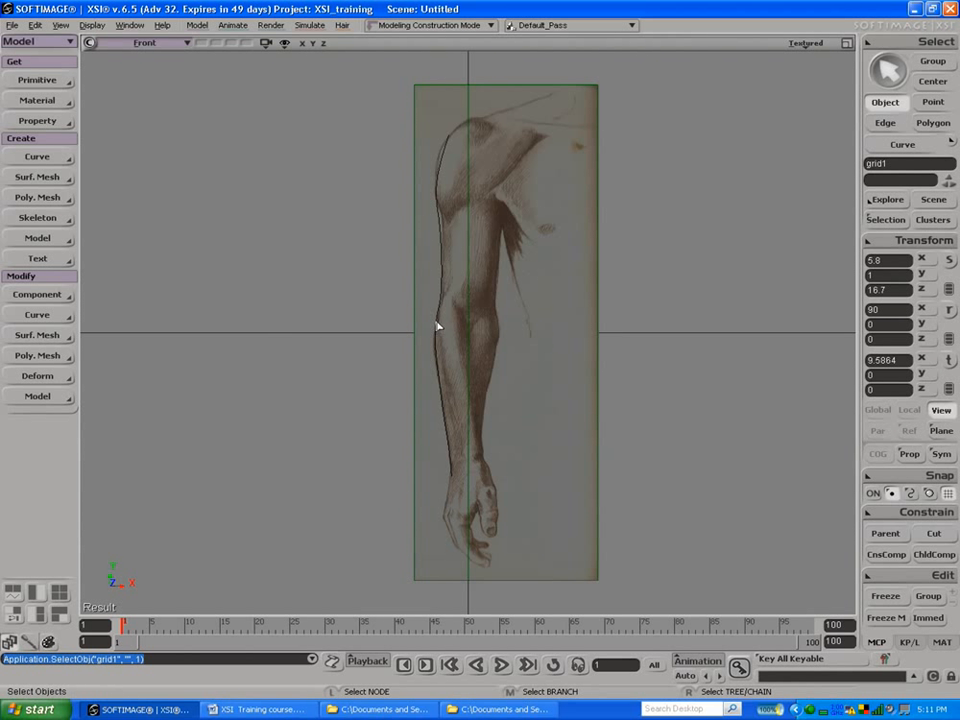
{"action": "left_click_drag", "start_coordinate": [221, 268], "coordinate": [253, 286]}
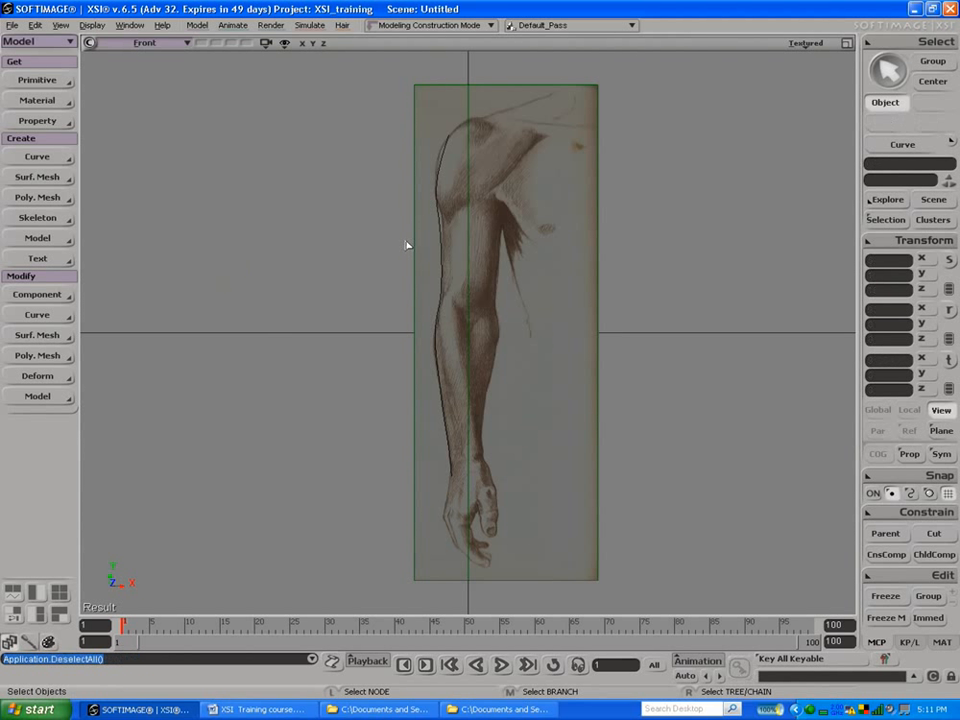
{"action": "left_click", "coordinate": [441, 222]}
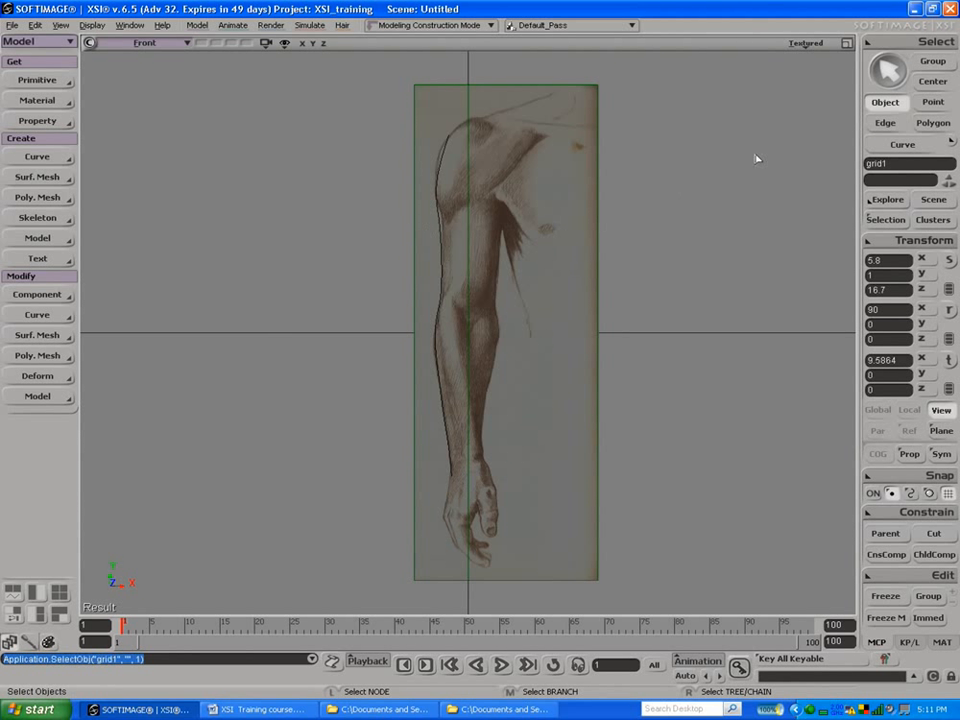
{"action": "left_click", "coordinate": [900, 145]}
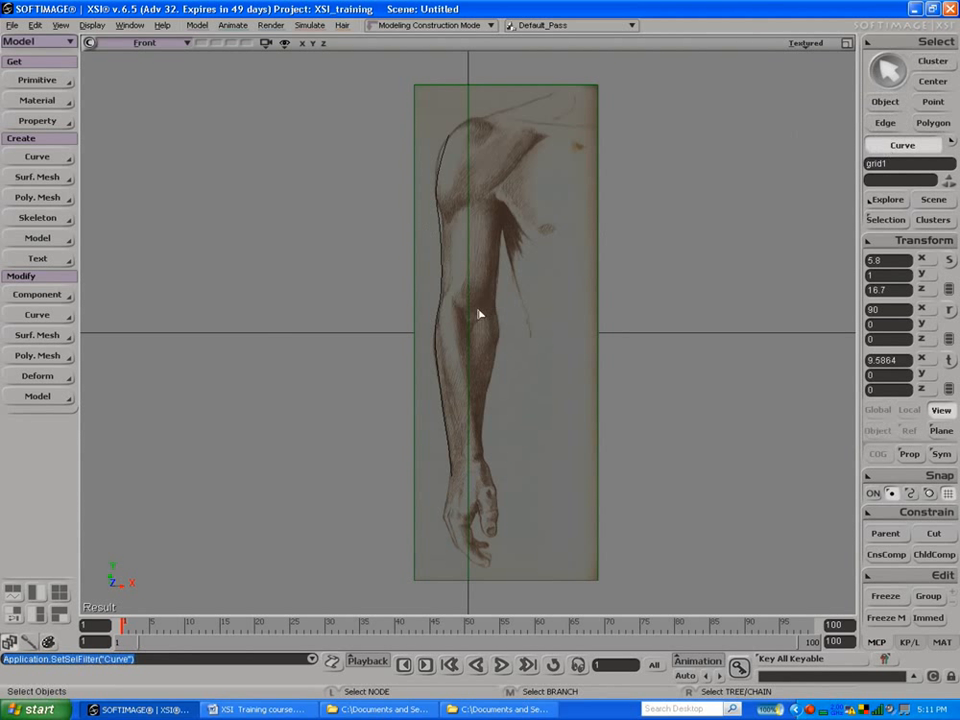
{"action": "left_click", "coordinate": [440, 279]}
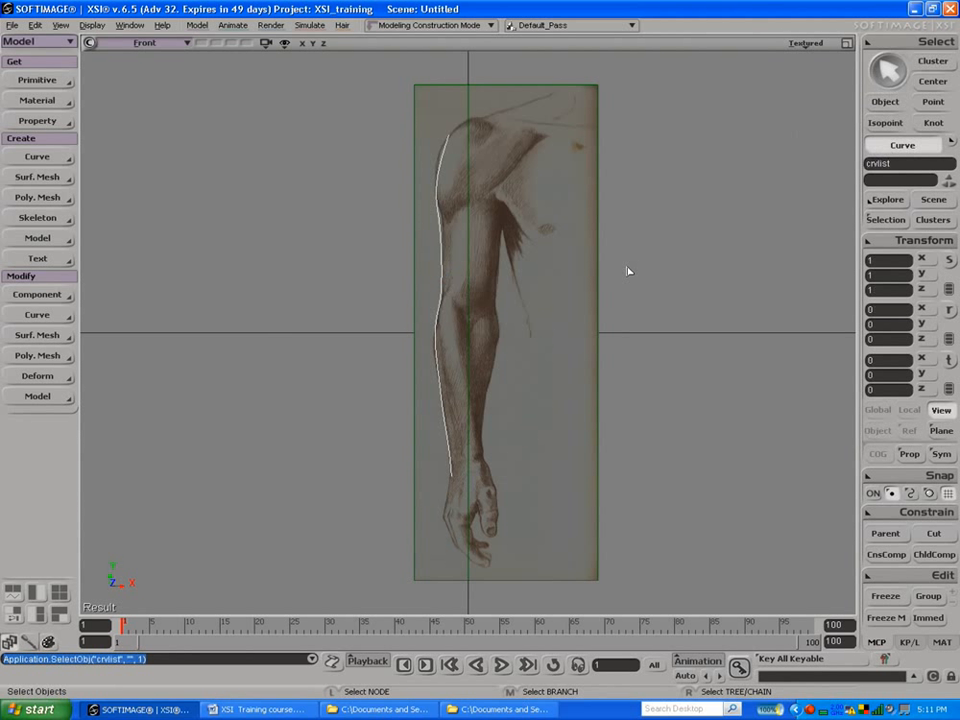
{"action": "key", "text": "ctrl+d"}
{"action": "left_click_drag", "start_coordinate": [535, 331], "coordinate": [575, 334]}
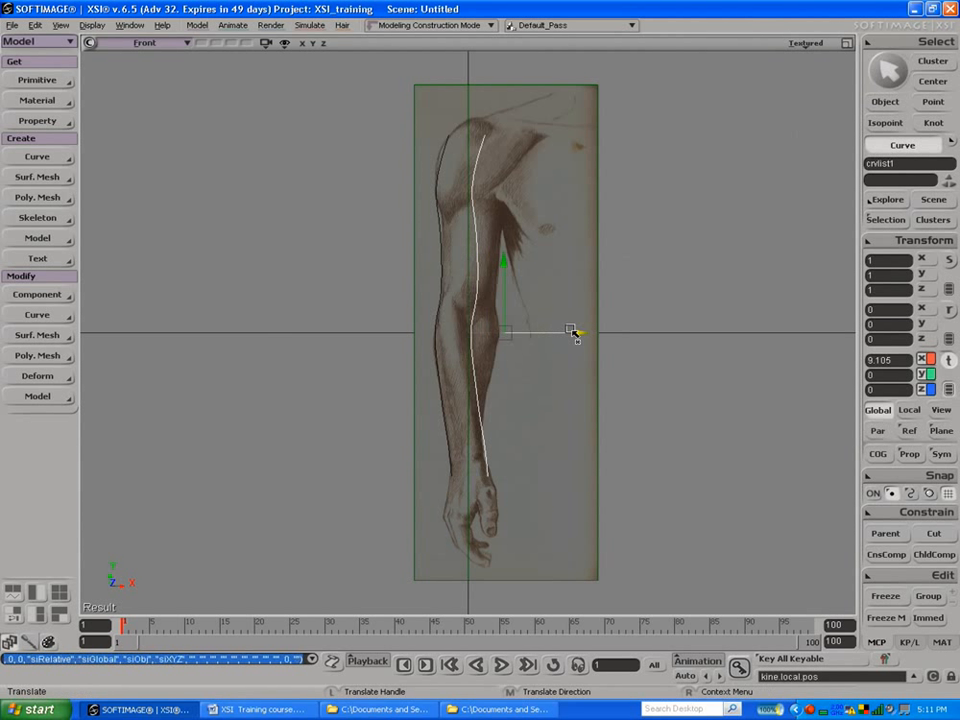
Step: Move the copied curve's forearm and elbow points onto the inner edge of the arm in the front view
{"action": "key", "text": "m"}
{"action": "left_click_drag", "start_coordinate": [478, 421], "coordinate": [489, 378]}
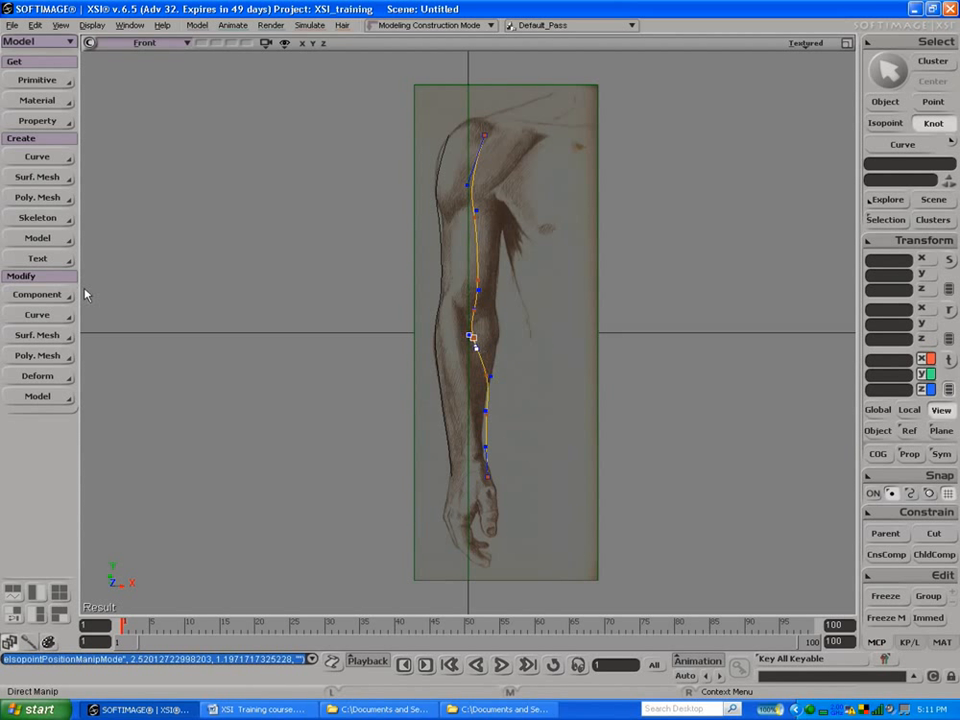
{"action": "left_click", "coordinate": [51, 300]}
{"action": "left_click", "coordinate": [123, 297]}
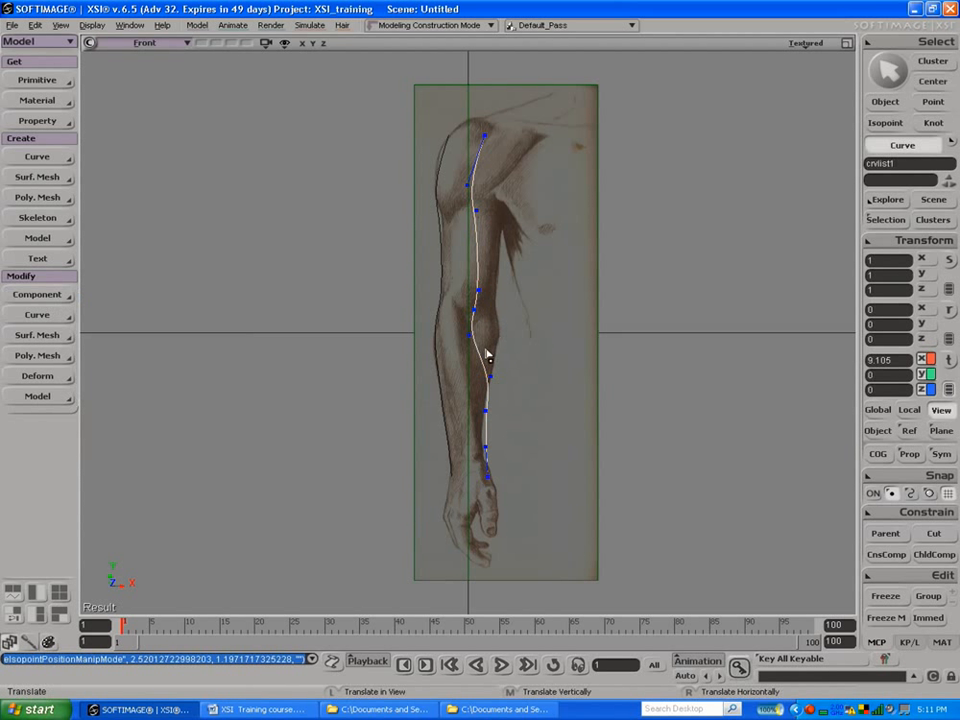
{"action": "left_click_drag", "start_coordinate": [472, 336], "coordinate": [497, 291]}
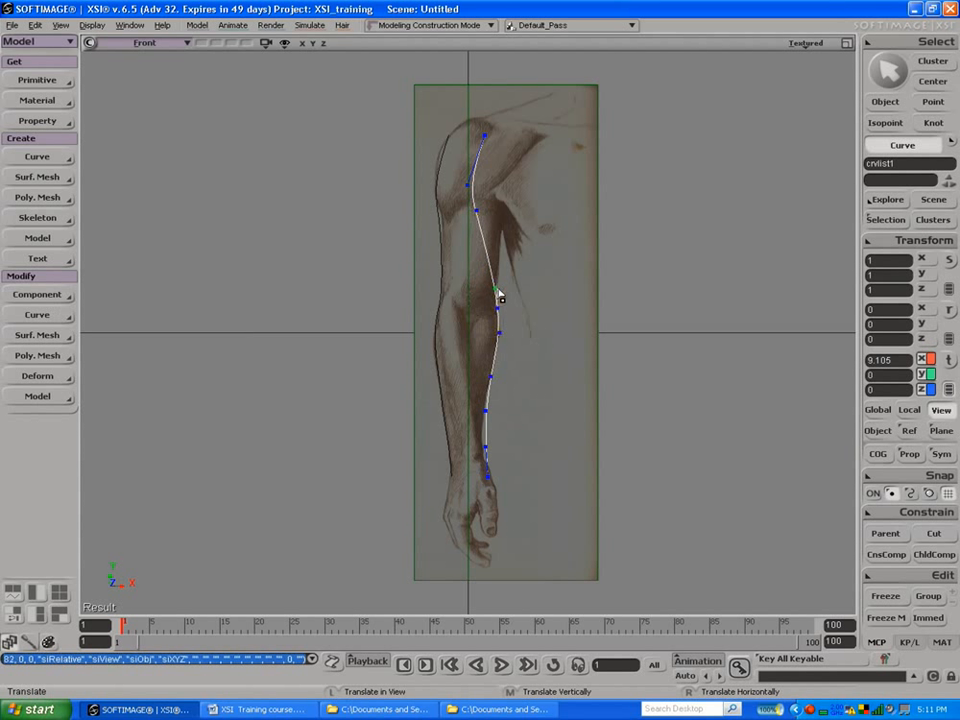
Step: Fit the copied curve's remaining points to the inner upper arm, armpit, shoulder front and wrist, and finish point editing
{"action": "left_click_drag", "start_coordinate": [476, 209], "coordinate": [495, 188]}
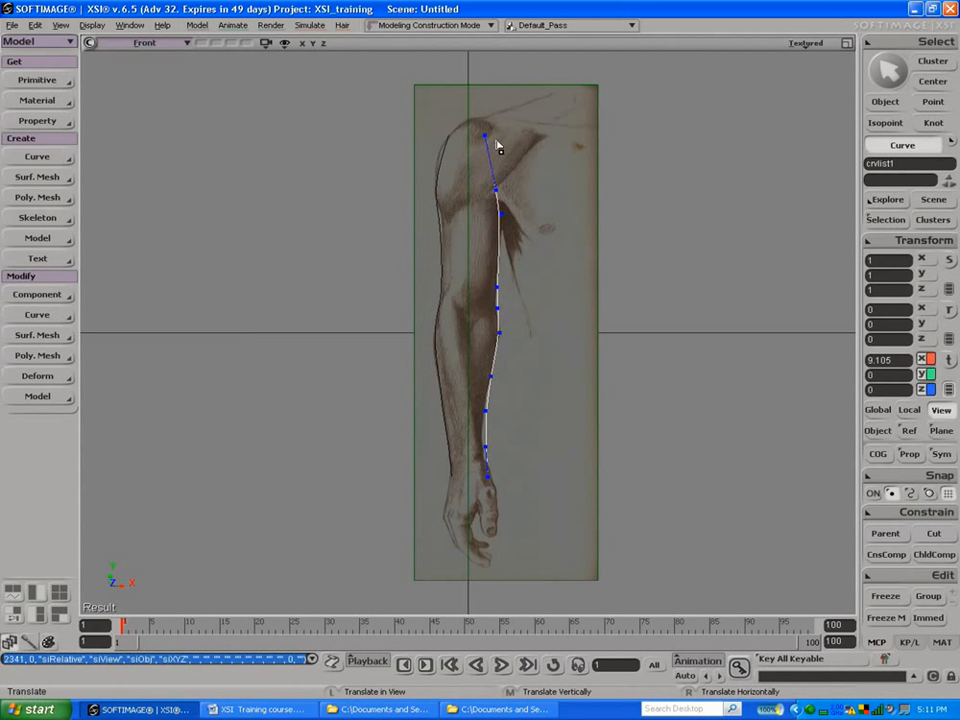
{"action": "left_click_drag", "start_coordinate": [489, 137], "coordinate": [512, 142]}
{"action": "left_click_drag", "start_coordinate": [531, 147], "coordinate": [533, 147]}
{"action": "left_click_drag", "start_coordinate": [487, 415], "coordinate": [485, 447]}
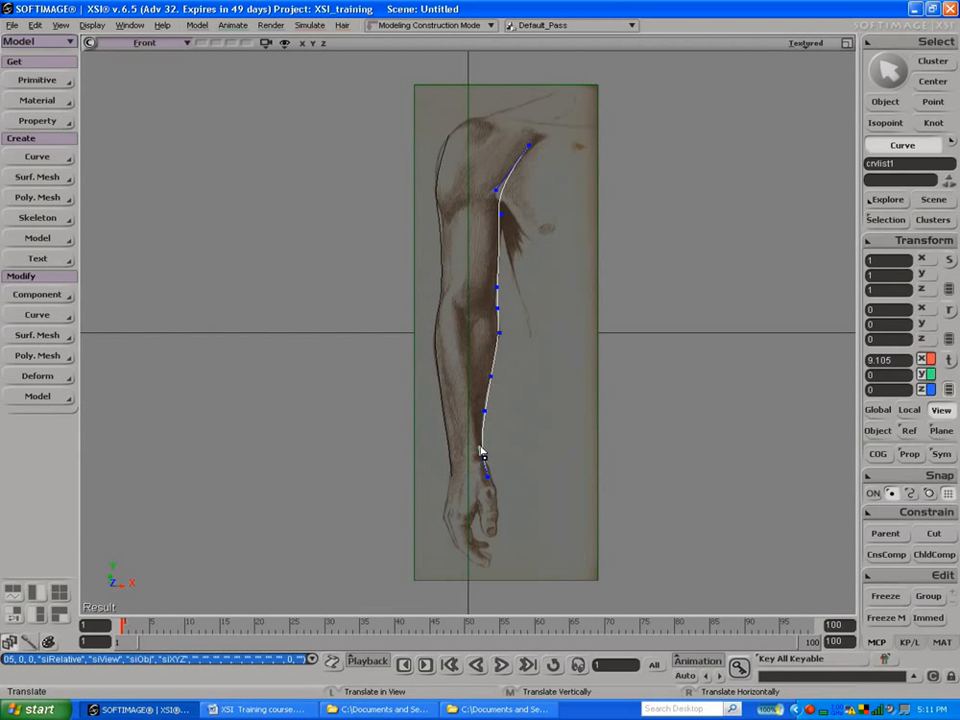
{"action": "key", "text": "space"}
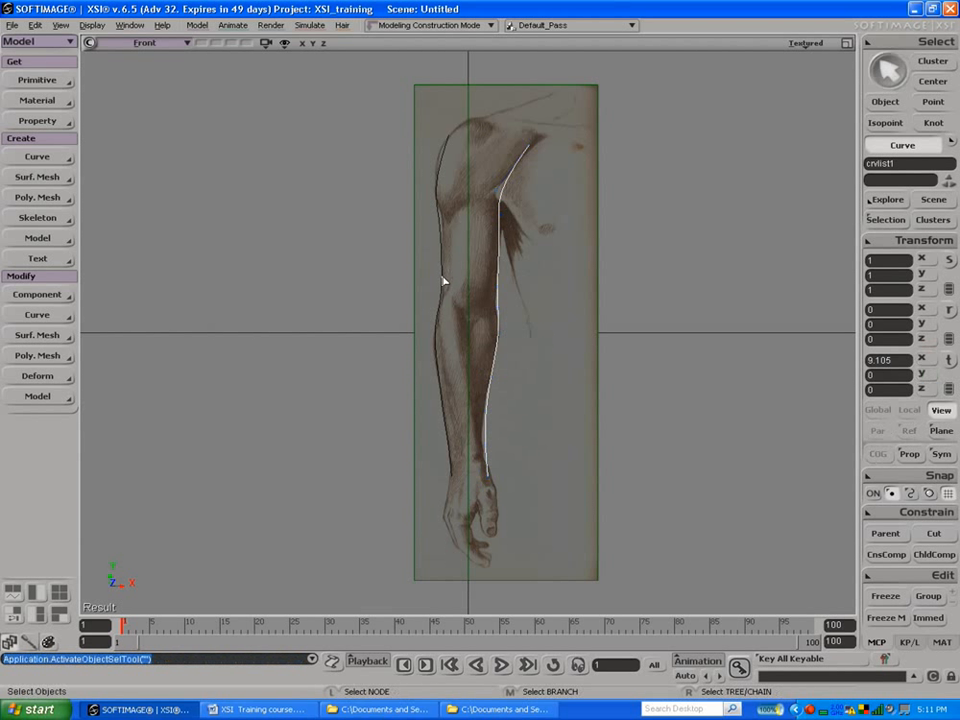
Step: Duplicate the outer arm curve and set the copy's Y rotation to 90 degrees
{"action": "left_click", "coordinate": [445, 274]}
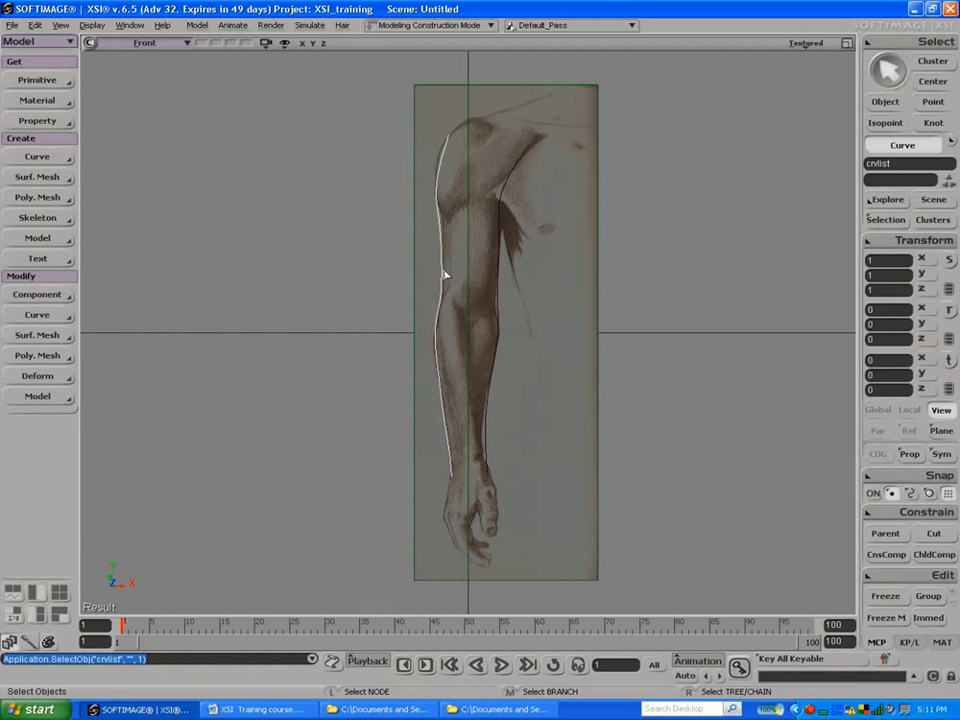
{"action": "key", "text": "ctrl+d"}
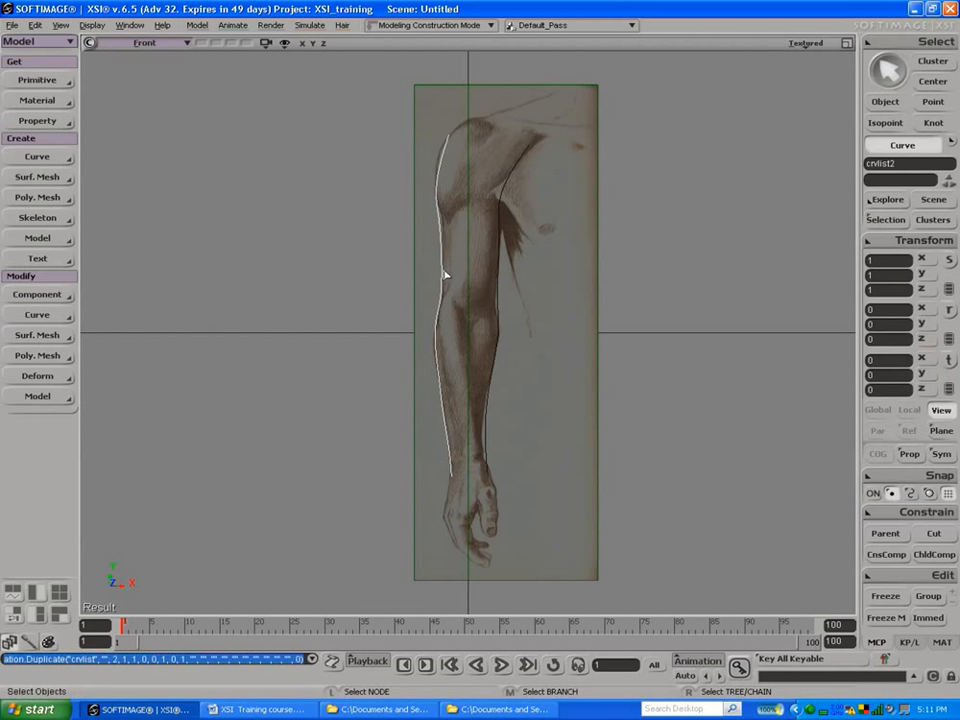
{"action": "key", "text": "c"}
{"action": "left_click_drag", "start_coordinate": [435, 334], "coordinate": [530, 332]}
{"action": "double_click", "coordinate": [882, 324]}
{"action": "type", "text": "90"}
{"action": "key", "text": "Return"}
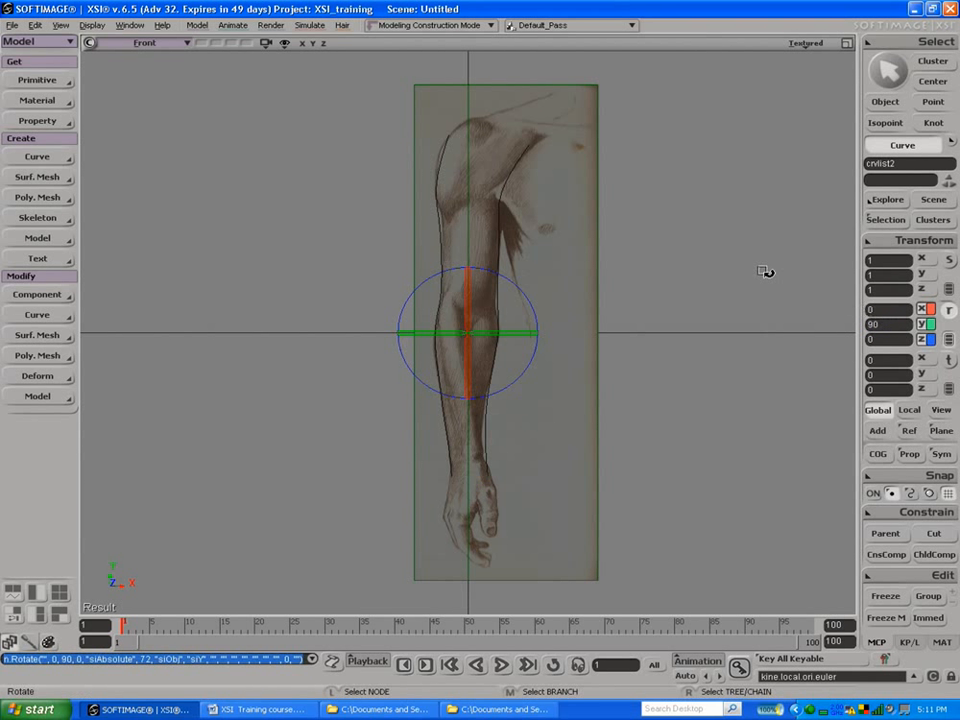
Step: Restore the four-view layout, set the Right view to Textured display, and maximize it
{"action": "left_click", "coordinate": [847, 43]}
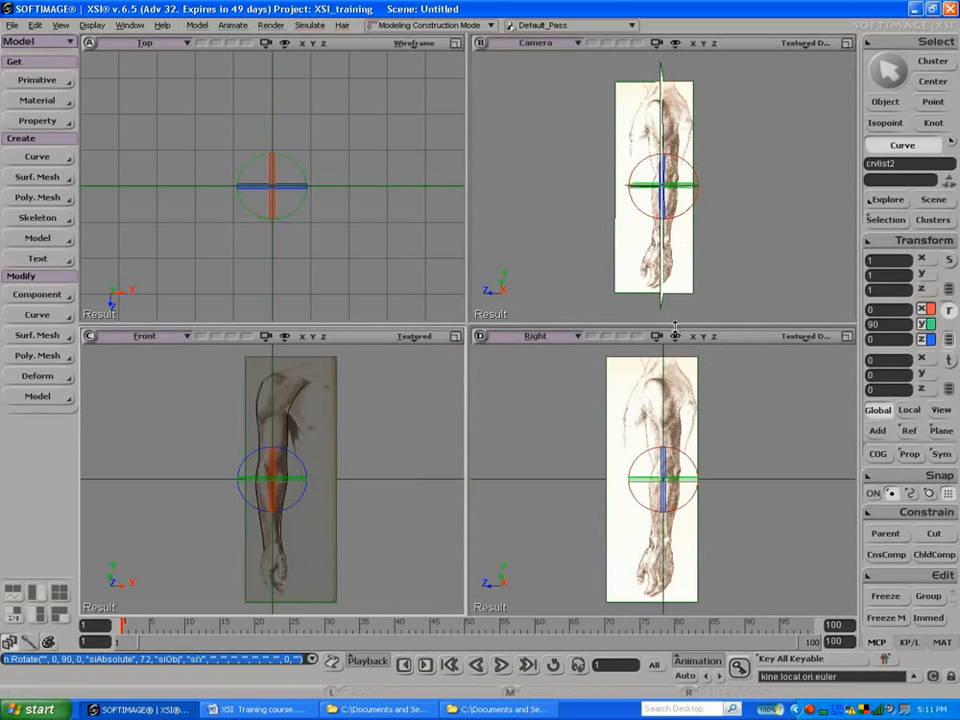
{"action": "left_click", "coordinate": [802, 337]}
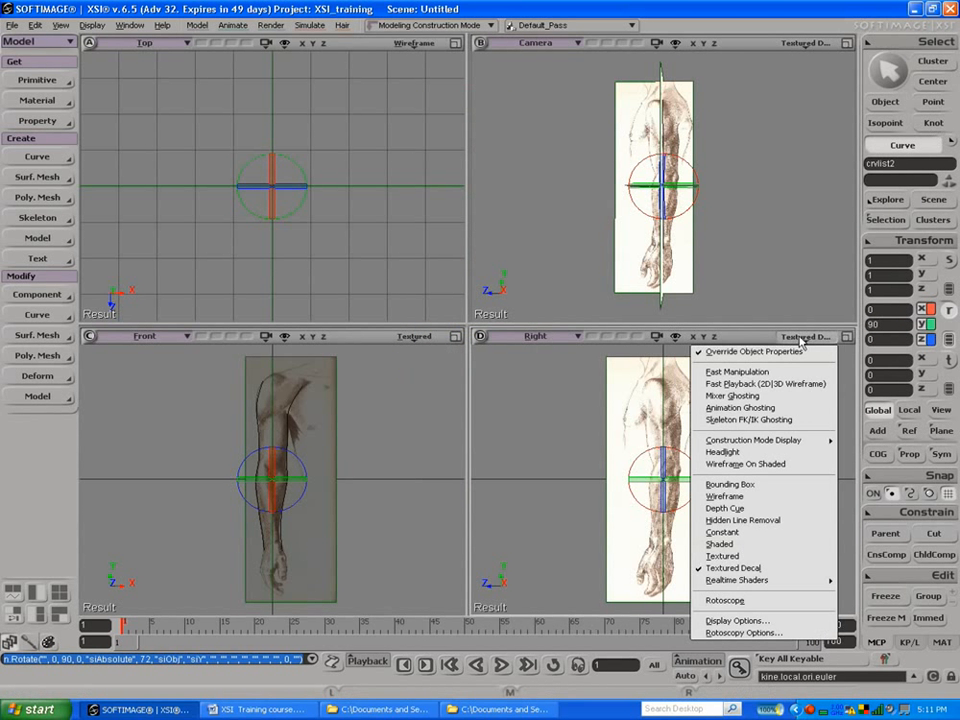
{"action": "left_click", "coordinate": [743, 558]}
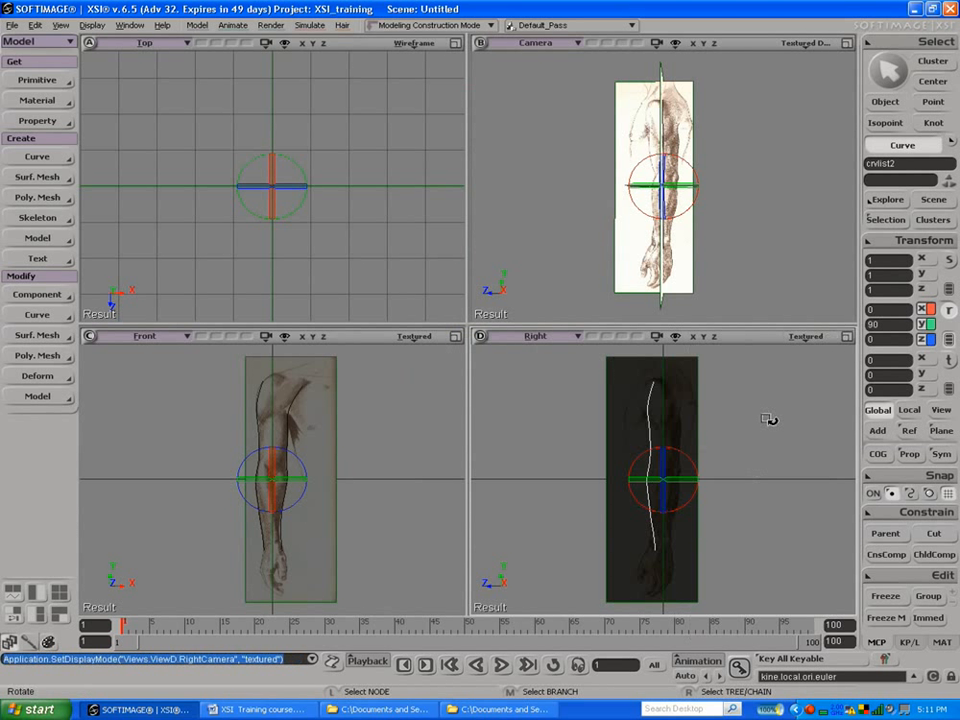
{"action": "left_click", "coordinate": [850, 337]}
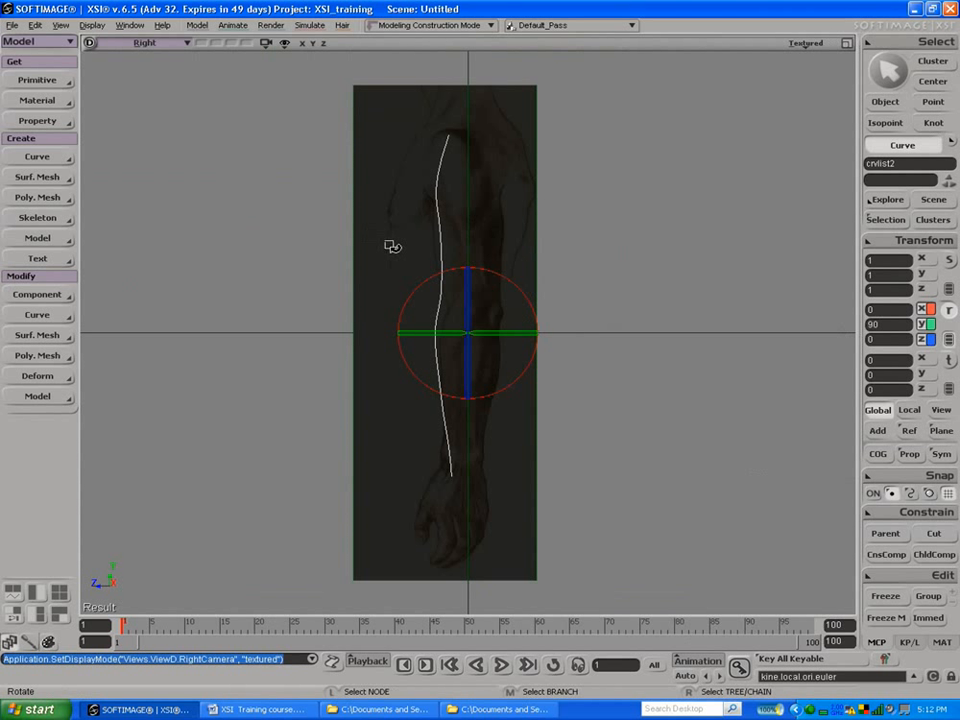
Step: Select the dark side-arm reference grid and invert its polygons so the image faces the Right view
{"action": "key", "text": "space"}
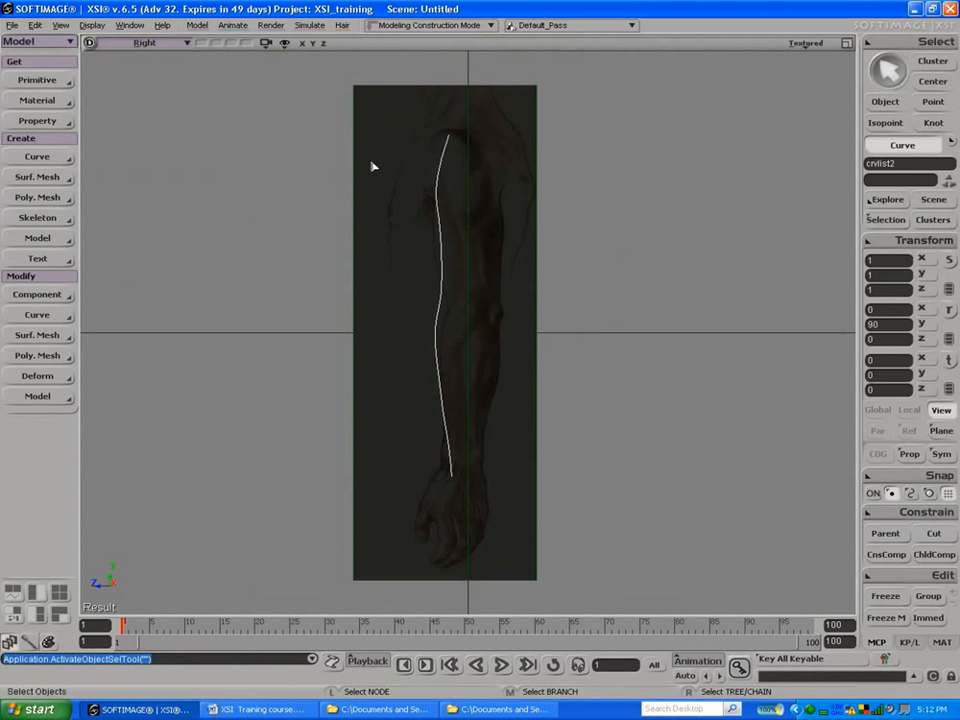
{"action": "left_click", "coordinate": [514, 425]}
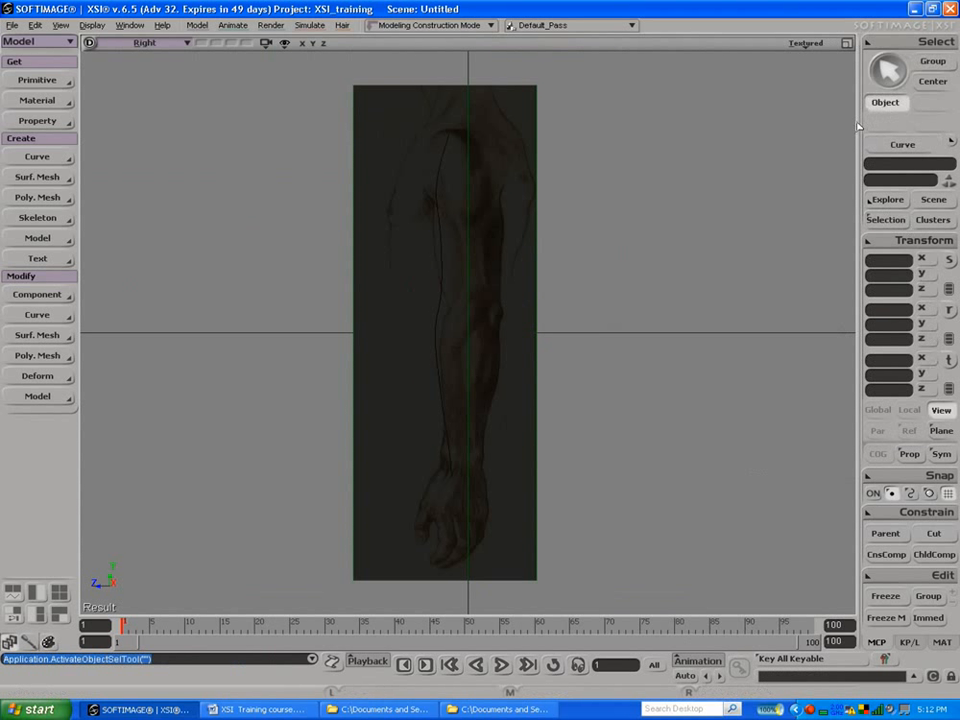
{"action": "left_click", "coordinate": [525, 300]}
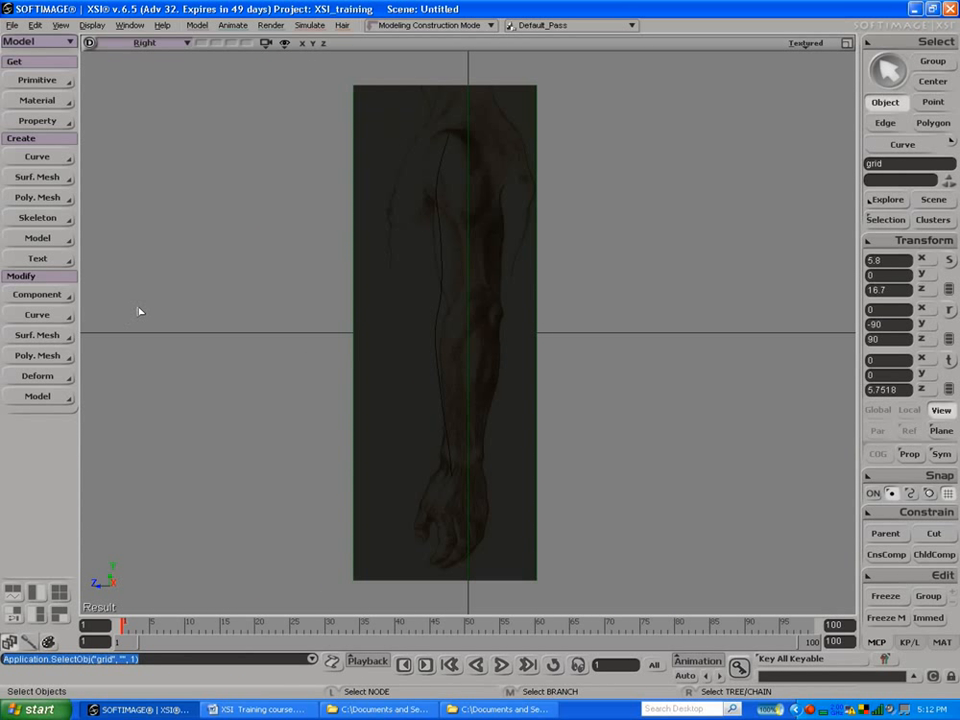
{"action": "left_click", "coordinate": [37, 355]}
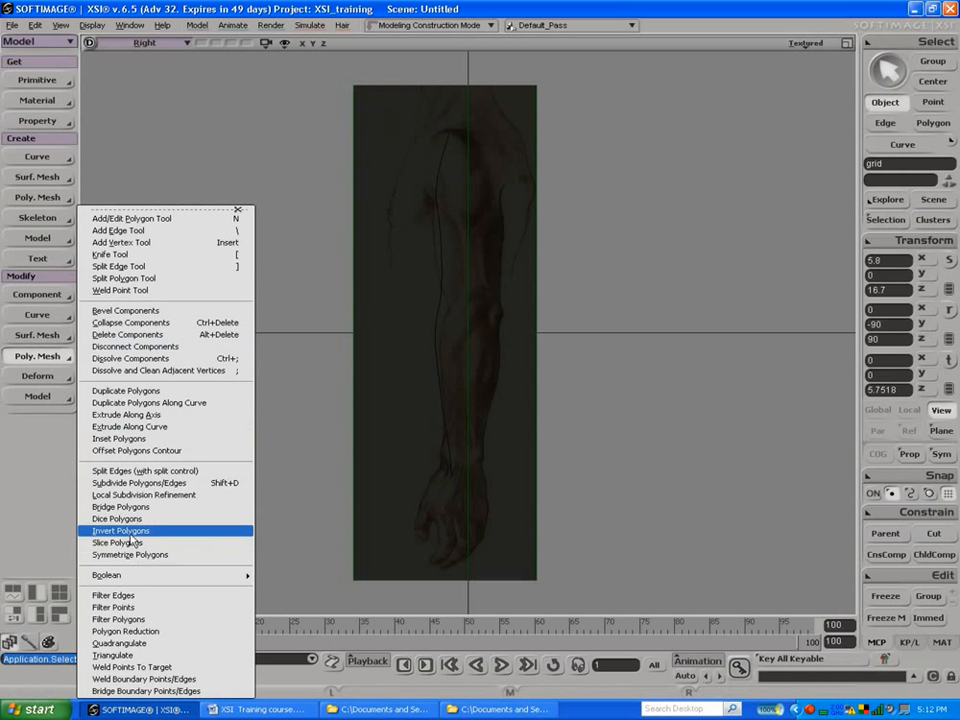
{"action": "left_click", "coordinate": [120, 531]}
{"action": "left_click", "coordinate": [446, 299]}
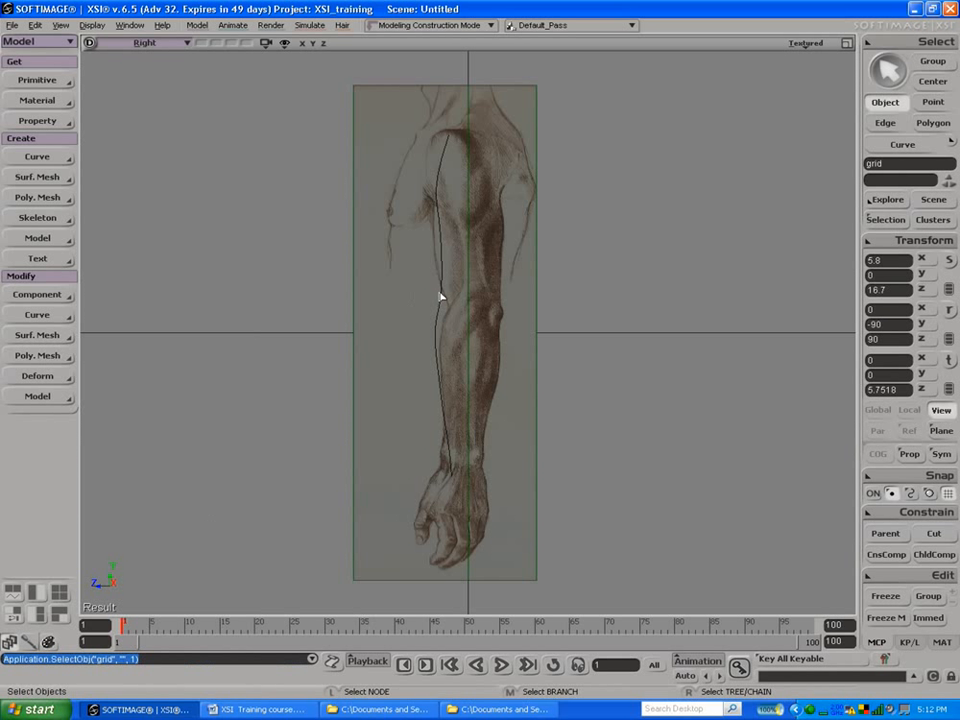
{"action": "right_click", "coordinate": [811, 710]}
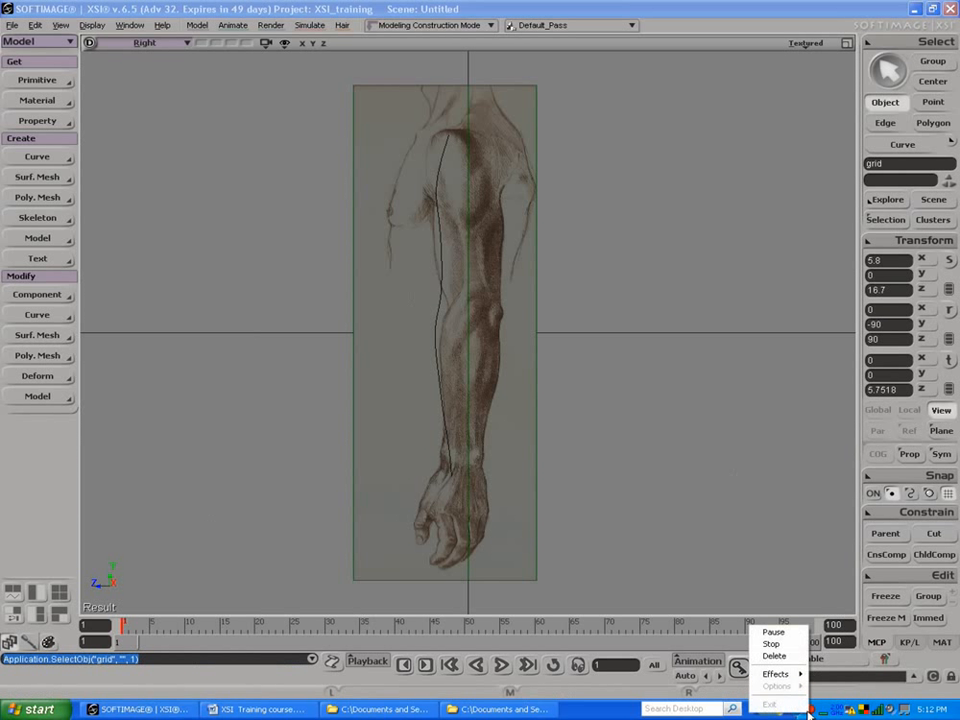
{"action": "left_click", "coordinate": [785, 633]}
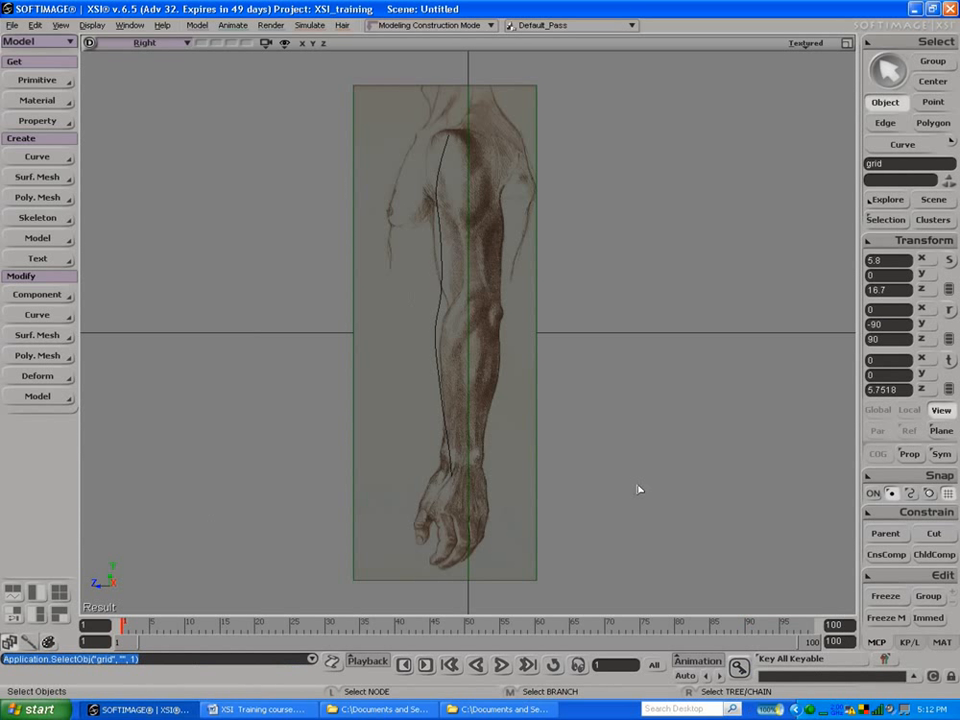
Step: Select the rotated curve and move its points to follow the side-view arm's +Z edge from shoulder to wrist
{"action": "left_click", "coordinate": [437, 325]}
{"action": "key", "text": "m"}
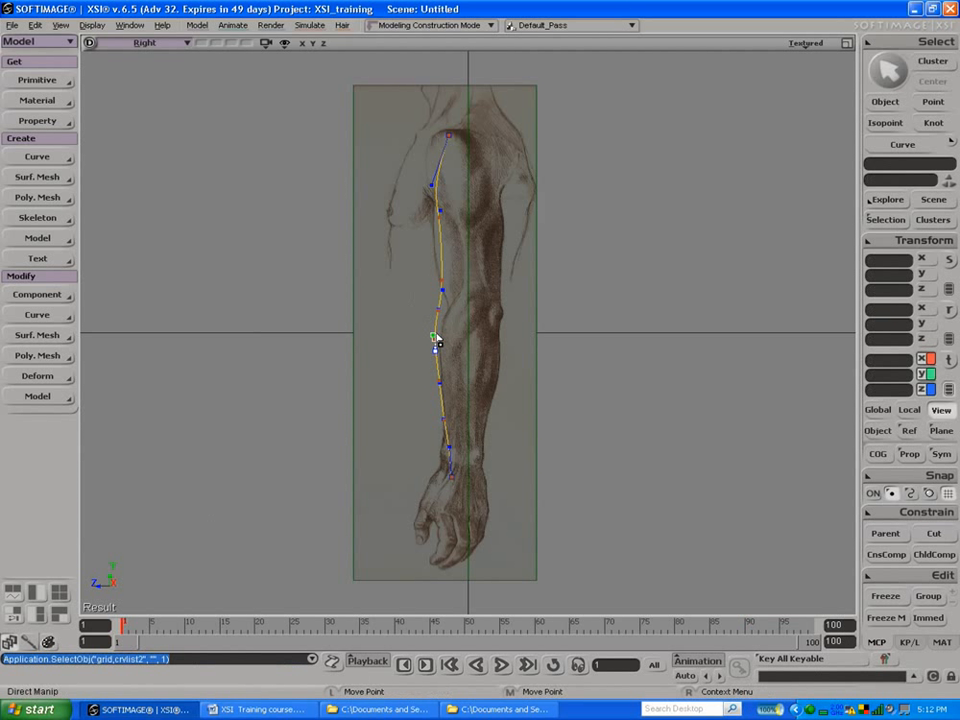
{"action": "left_click", "coordinate": [38, 295]}
{"action": "left_click", "coordinate": [107, 297]}
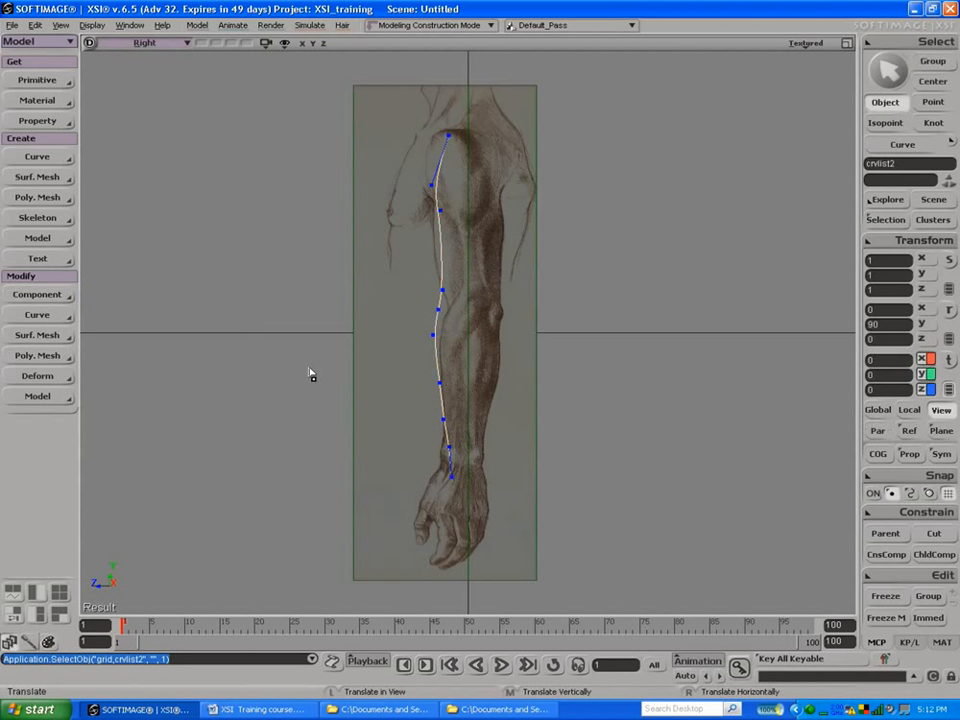
{"action": "left_click_drag", "start_coordinate": [433, 343], "coordinate": [440, 288]}
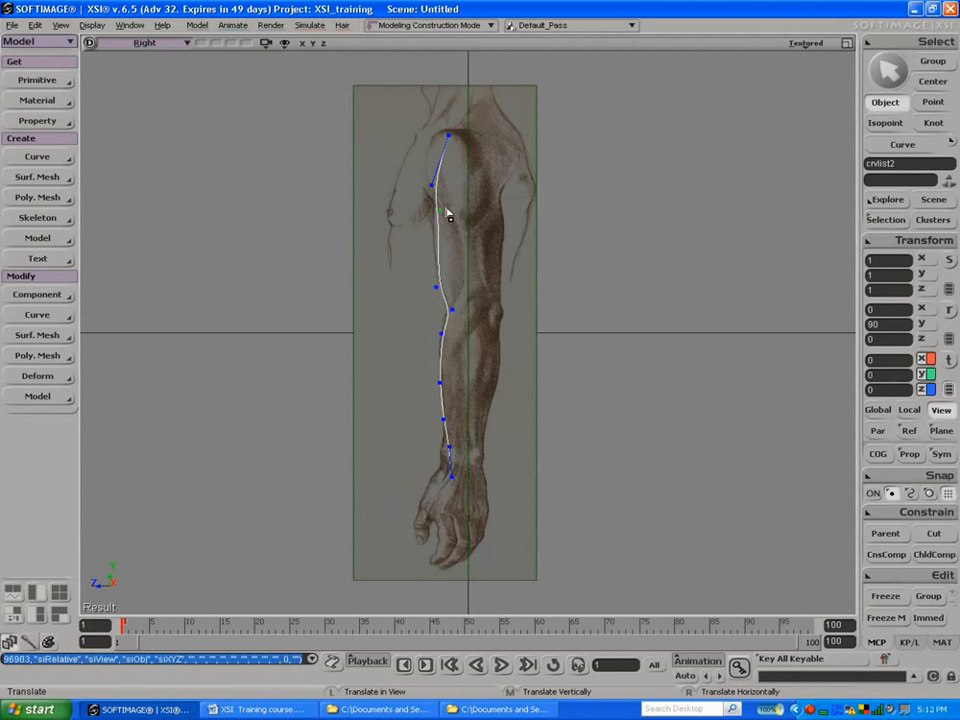
{"action": "left_click_drag", "start_coordinate": [440, 210], "coordinate": [434, 209]}
{"action": "left_click_drag", "start_coordinate": [450, 445], "coordinate": [440, 472]}
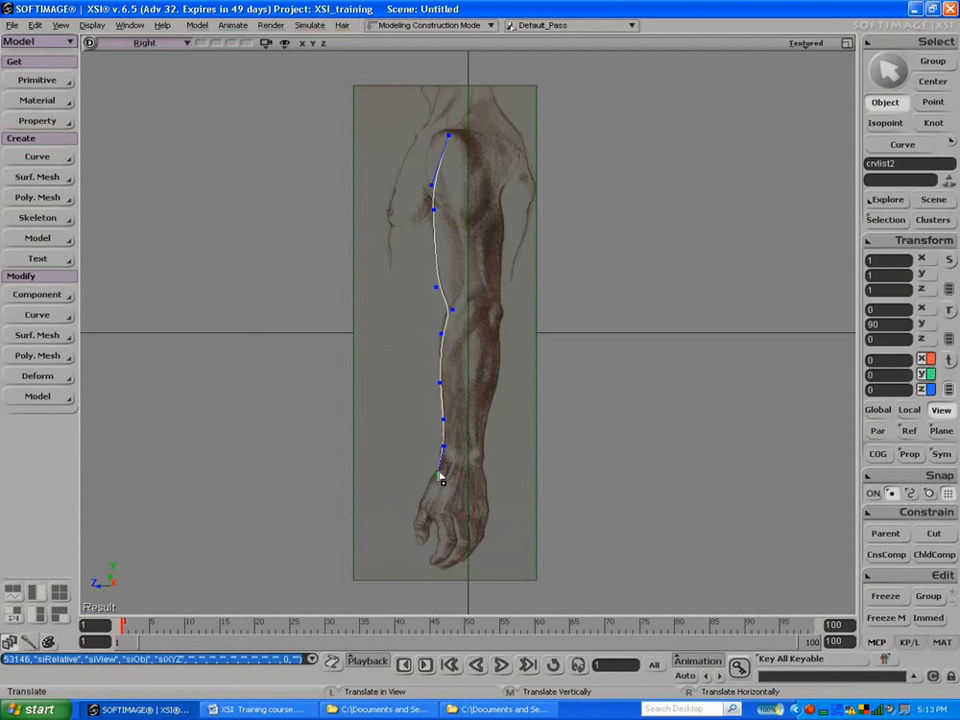
{"action": "left_click_drag", "start_coordinate": [453, 146], "coordinate": [436, 210]}
Step: Duplicate the side-view arm curve and move the copy along Z to about -11.2, toward the arm's opposite edge
{"action": "key", "text": "ctrl+d"}
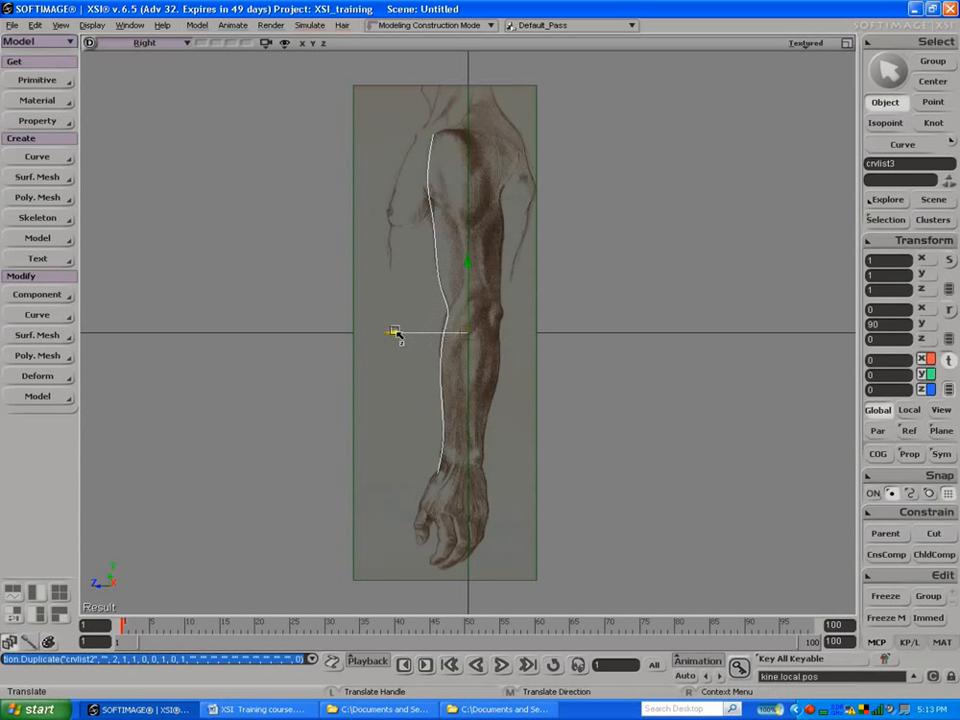
{"action": "left_click_drag", "start_coordinate": [396, 337], "coordinate": [437, 334]}
Step: Move the duplicated curve's points to follow the side-view arm's -Z edge from wrist past the elbow to the shoulder
{"action": "key", "text": "m"}
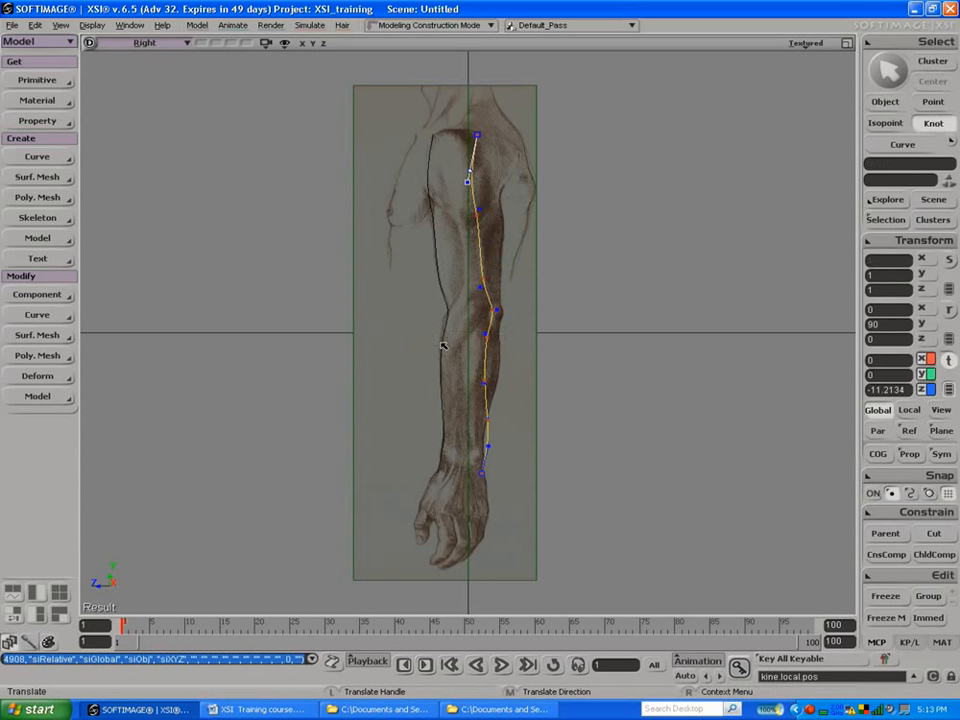
{"action": "left_click_drag", "start_coordinate": [491, 454], "coordinate": [493, 446]}
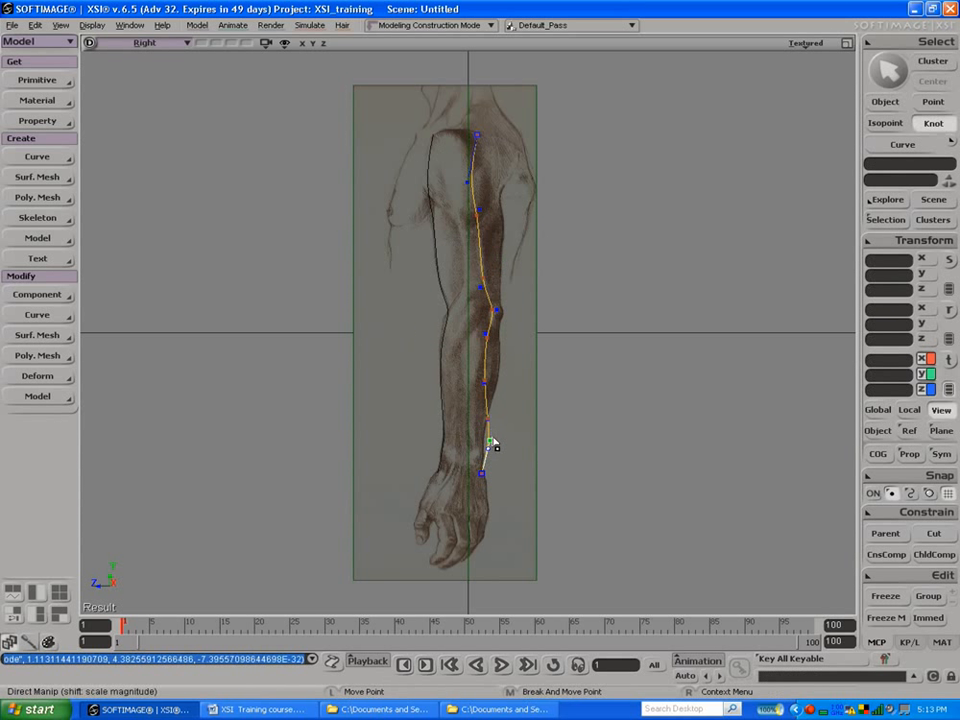
{"action": "left_click", "coordinate": [80, 296]}
{"action": "left_click", "coordinate": [101, 298]}
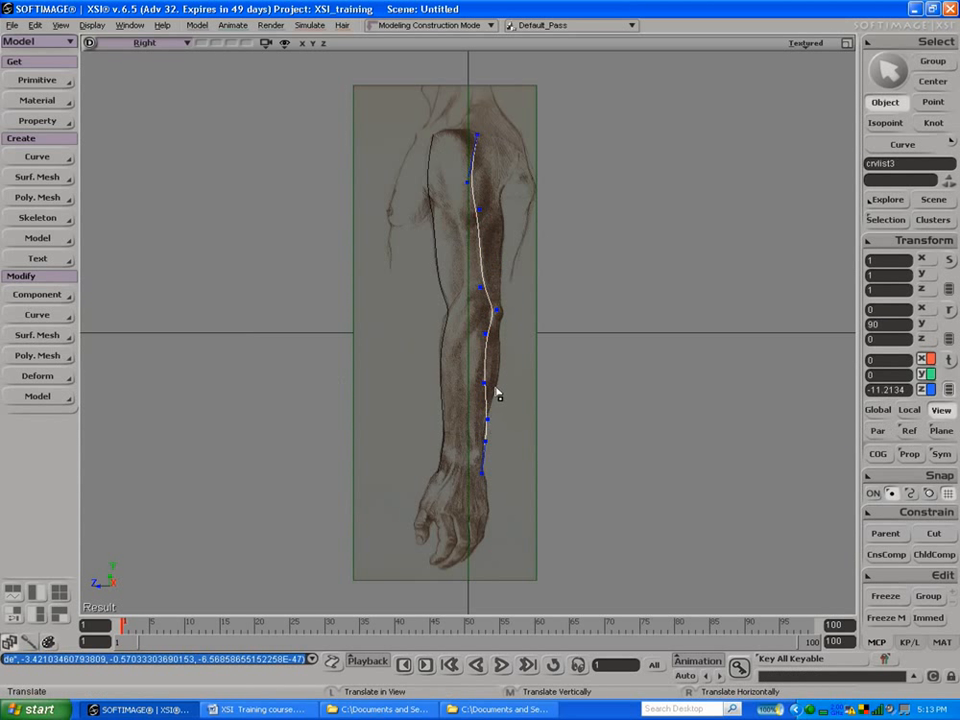
{"action": "left_click_drag", "start_coordinate": [489, 392], "coordinate": [506, 336]}
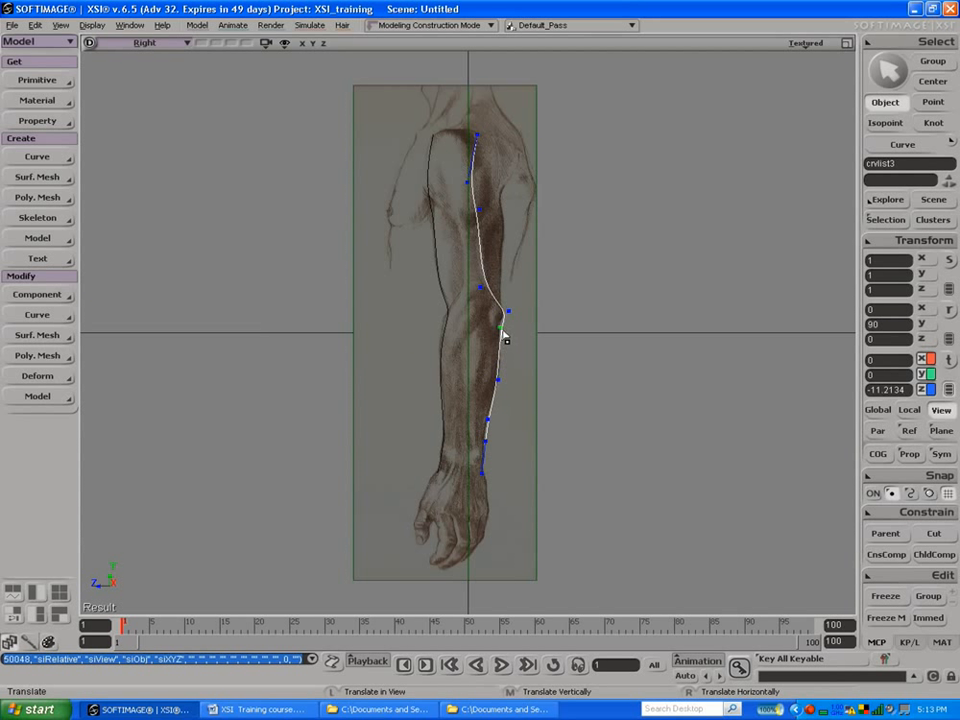
{"action": "left_click_drag", "start_coordinate": [483, 292], "coordinate": [498, 294]}
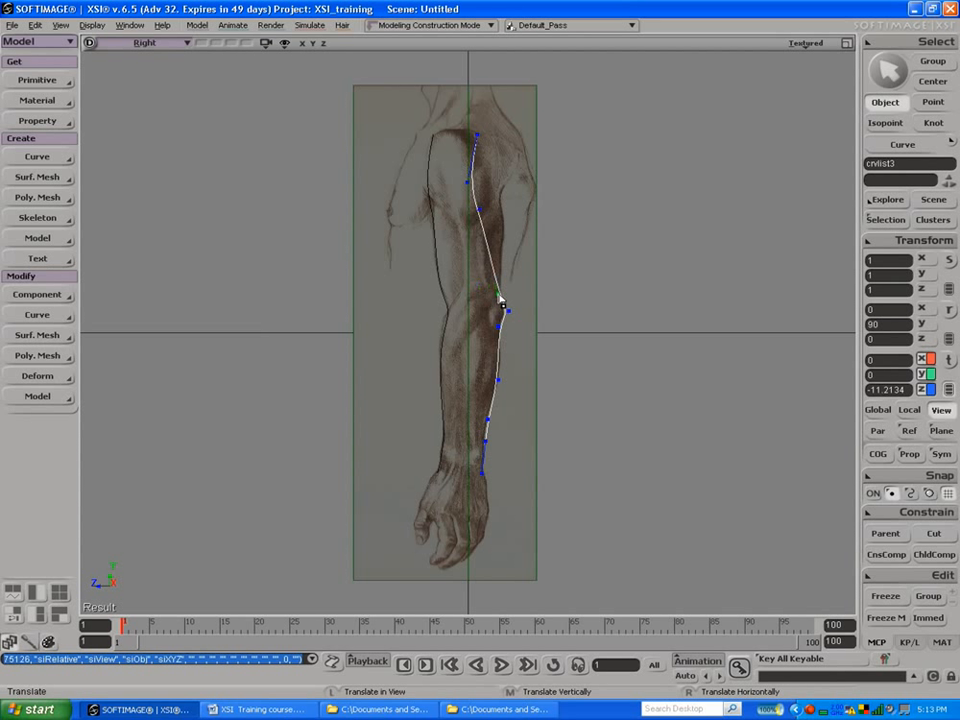
{"action": "left_click_drag", "start_coordinate": [484, 212], "coordinate": [508, 208]}
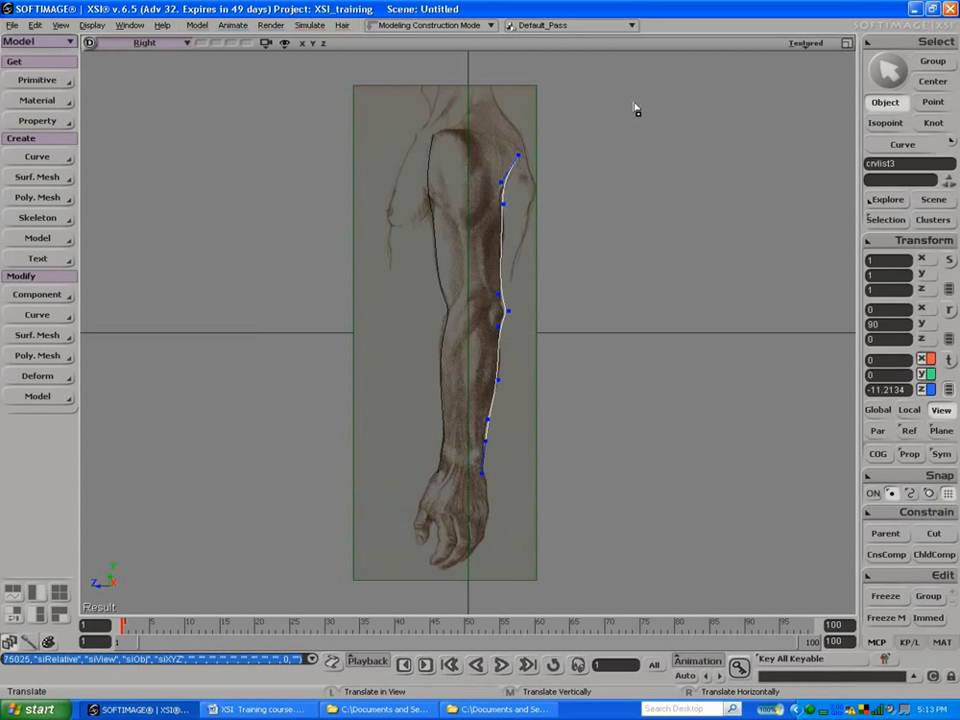
Step: Restore the four-view layout, maximize the Camera view, and set its display mode to Shaded
{"action": "left_click", "coordinate": [846, 43]}
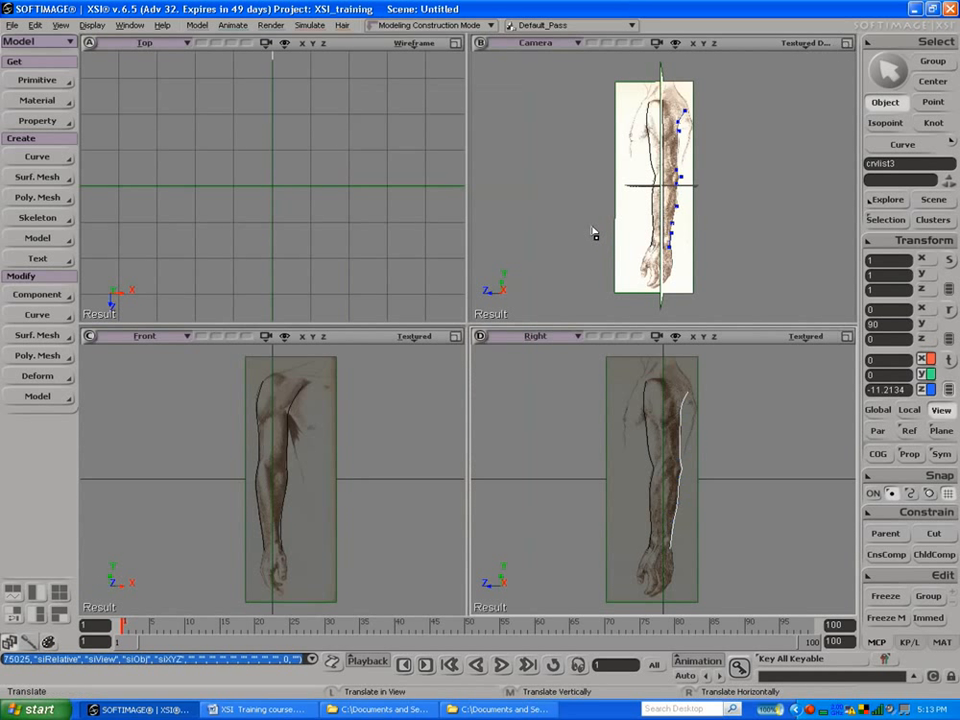
{"action": "left_click", "coordinate": [847, 45]}
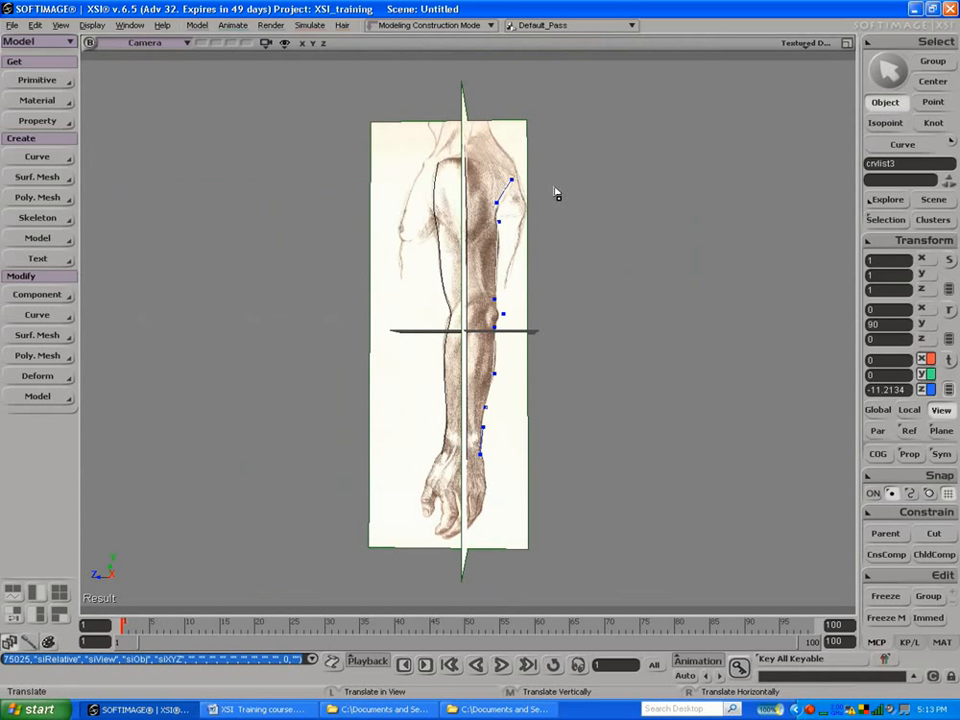
{"action": "left_click", "coordinate": [806, 44]}
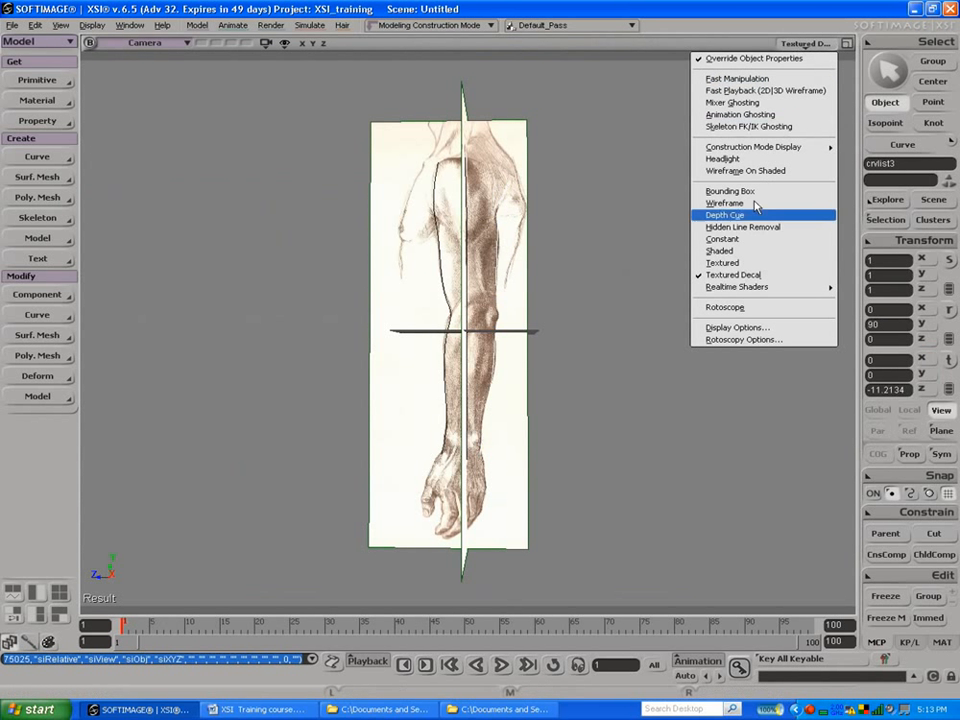
{"action": "left_click", "coordinate": [738, 252]}
{"action": "key", "text": "s"}
{"action": "mouse_move", "coordinate": [589, 240]}
{"action": "left_mouse_down"}
{"action": "mouse_move", "coordinate": [654, 274]}
{"action": "mouse_move", "coordinate": [709, 347]}
{"action": "mouse_move", "coordinate": [654, 365]}
{"action": "mouse_move", "coordinate": [542, 328]}
{"action": "mouse_move", "coordinate": [688, 311]}
{"action": "mouse_move", "coordinate": [668, 313]}
{"action": "mouse_move", "coordinate": [705, 326]}
{"action": "mouse_move", "coordinate": [669, 334]}
{"action": "left_mouse_up"}
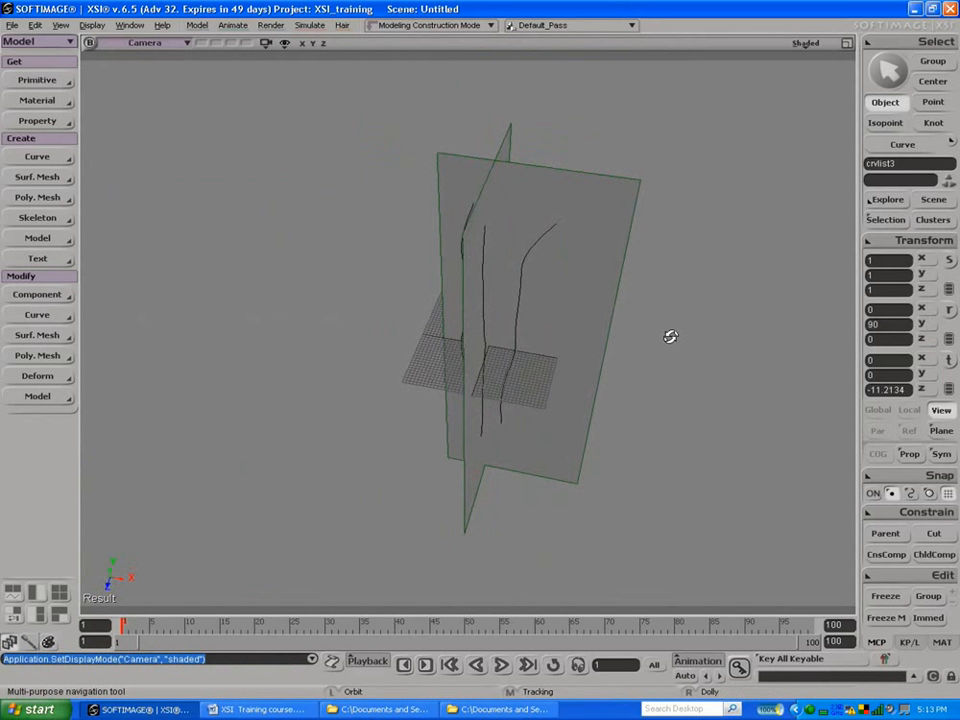
Step: Select both perpendicular arm reference grids and hide them
{"action": "key", "text": "space"}
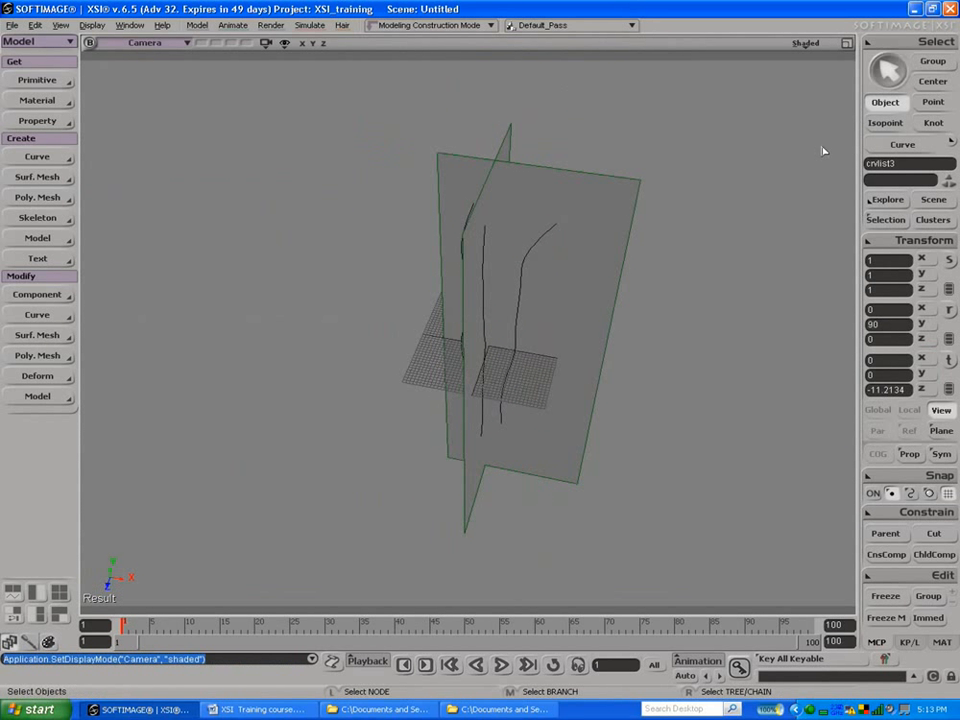
{"action": "left_click", "coordinate": [572, 205]}
{"action": "left_click_drag", "start_coordinate": [477, 151], "coordinate": [507, 168]}
{"action": "key", "text": "h"}
Step: Select the four arm curves in order around the arm and loft them into a polygon mesh
{"action": "left_click_drag", "start_coordinate": [444, 189], "coordinate": [565, 240]}
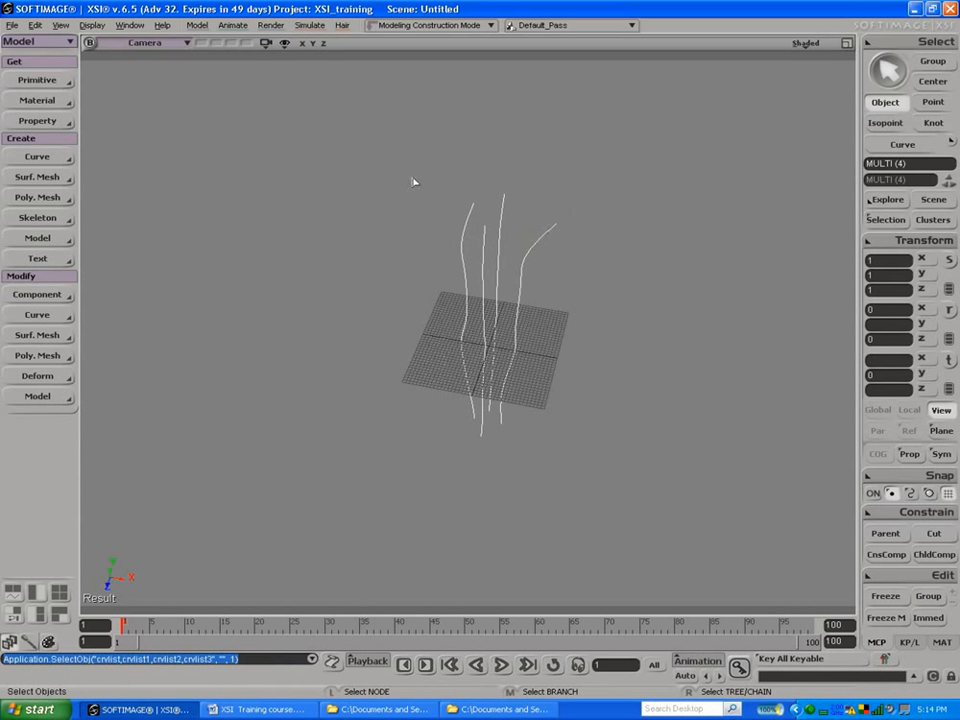
{"action": "left_click", "coordinate": [459, 228]}
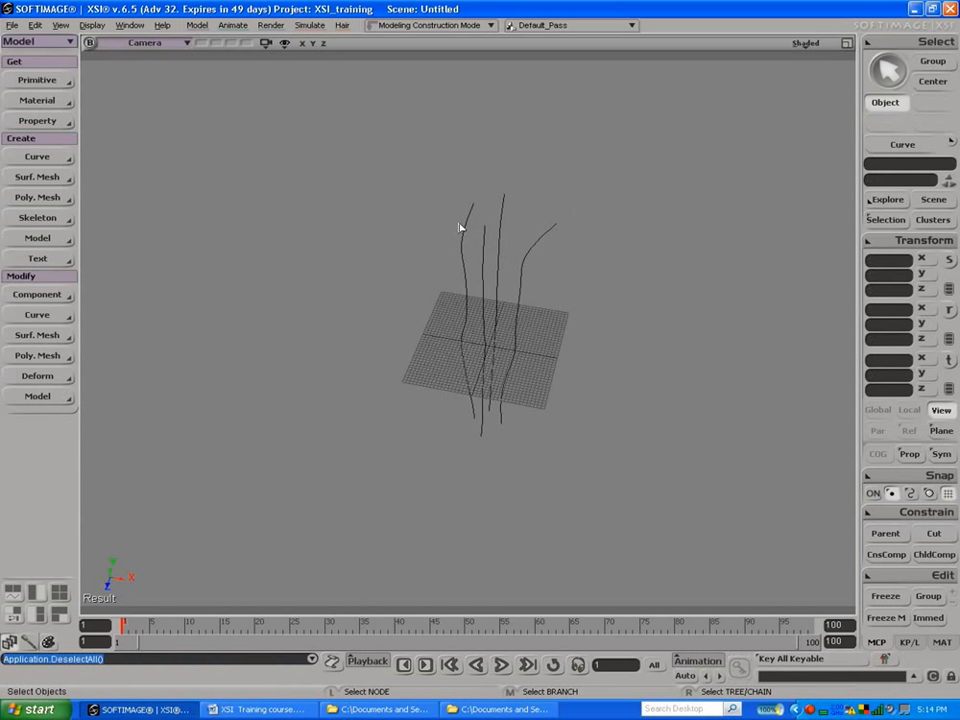
{"action": "left_click", "coordinate": [543, 233]}
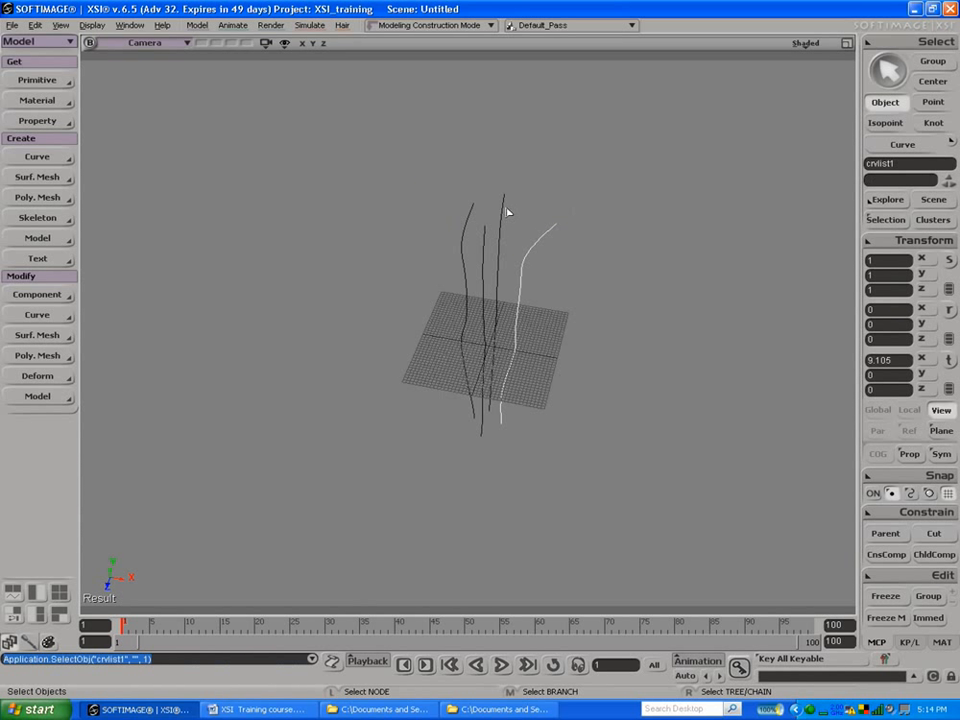
{"action": "left_click", "coordinate": [505, 205], "text": "shift"}
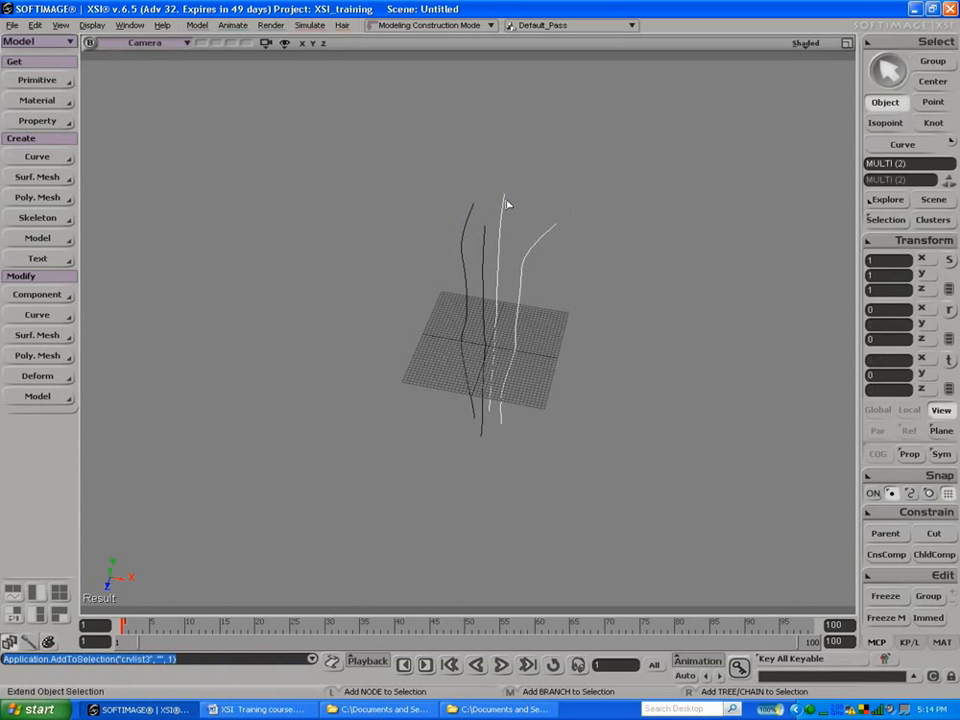
{"action": "left_click", "coordinate": [472, 212], "text": "shift"}
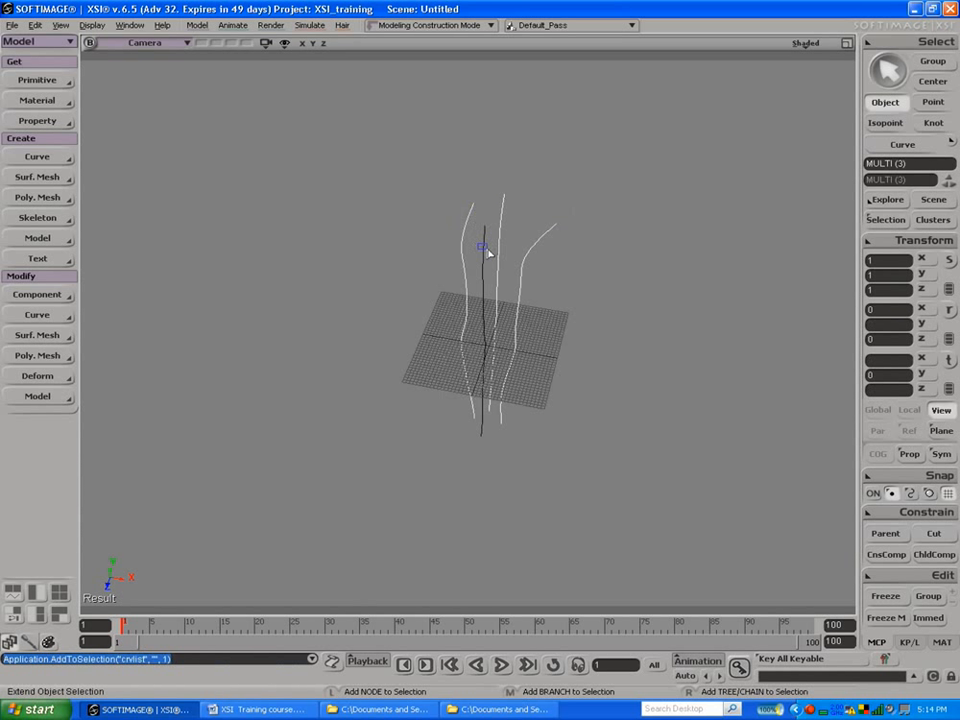
{"action": "left_click", "coordinate": [486, 250], "text": "shift"}
{"action": "left_click", "coordinate": [64, 197]}
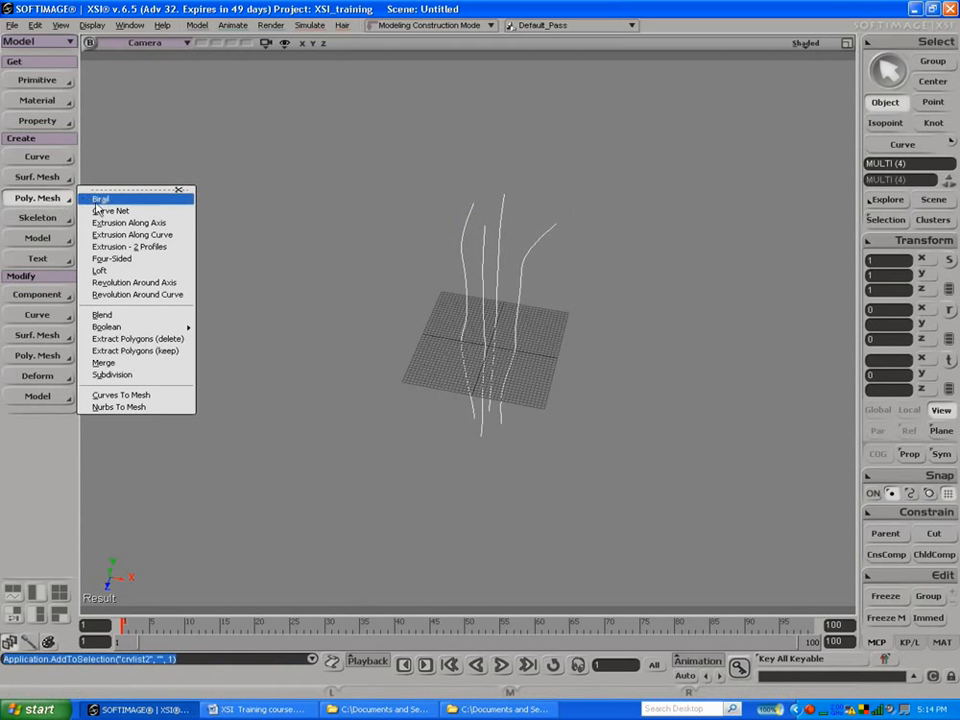
{"action": "left_click", "coordinate": [110, 270]}
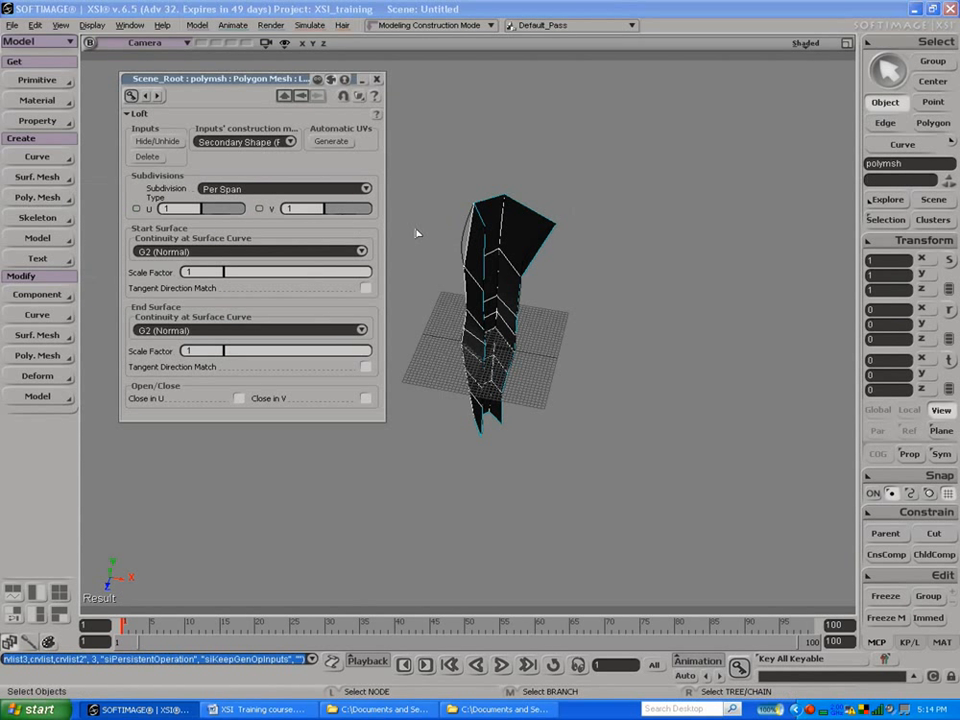
Step: Close the loft in V, leaving it open in U
{"action": "key", "text": "s"}
{"action": "mouse_move", "coordinate": [465, 227]}
{"action": "left_mouse_down"}
{"action": "mouse_move", "coordinate": [486, 199]}
{"action": "mouse_move", "coordinate": [579, 195]}
{"action": "mouse_move", "coordinate": [508, 241]}
{"action": "mouse_move", "coordinate": [460, 243]}
{"action": "left_mouse_up"}
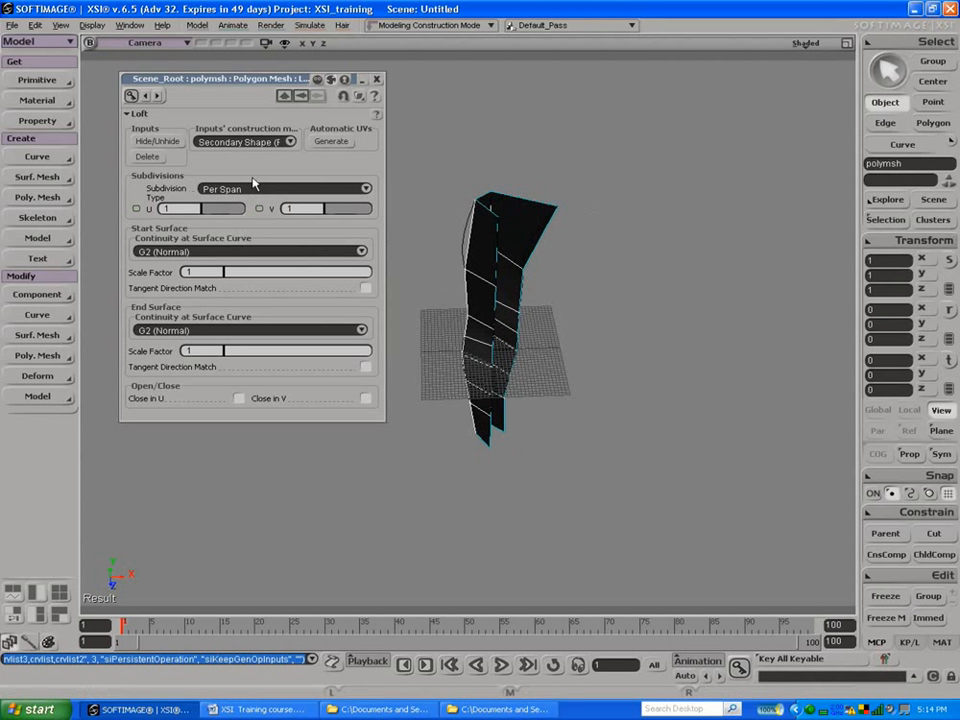
{"action": "left_click", "coordinate": [239, 398]}
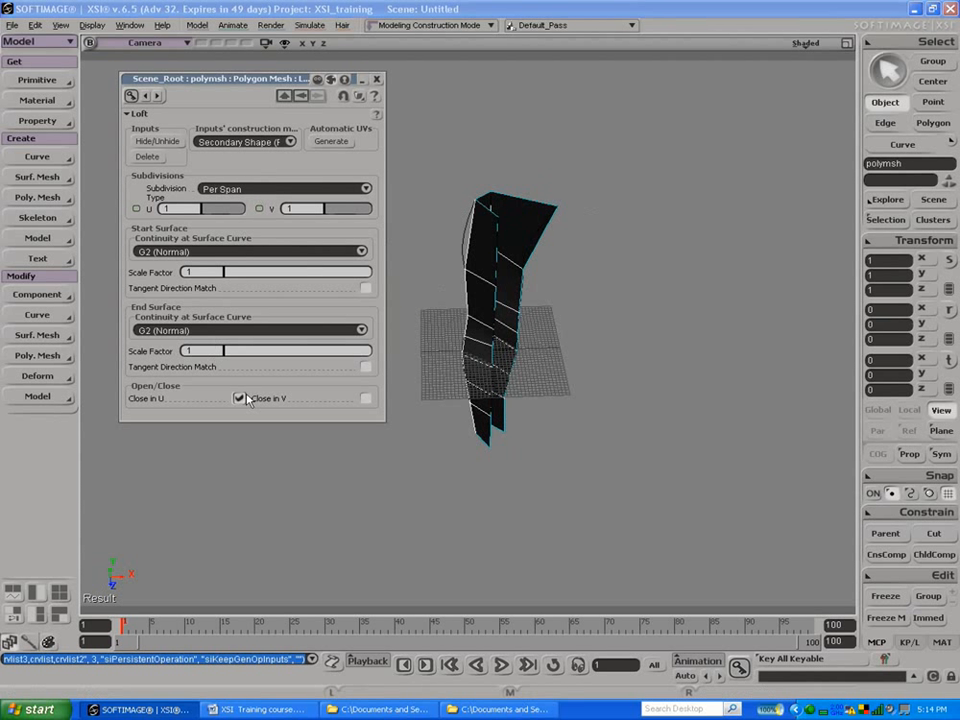
{"action": "left_click", "coordinate": [239, 398]}
{"action": "left_click", "coordinate": [366, 398]}
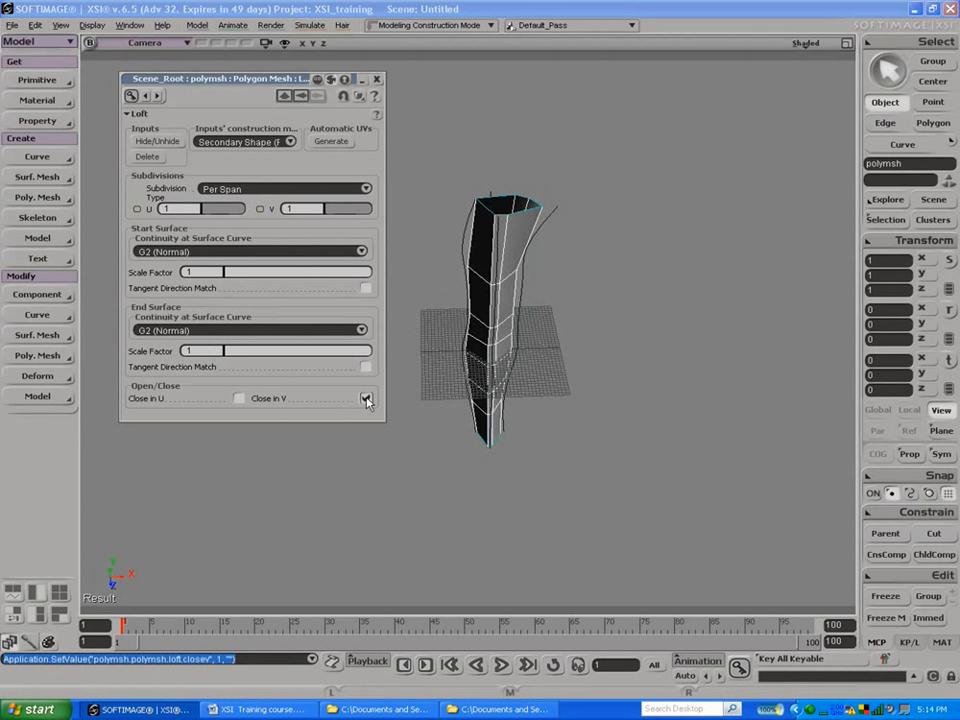
Step: Try per-span loft subdivisions of 1 in U and 3 in V
{"action": "left_click", "coordinate": [208, 208]}
{"action": "left_click_drag", "start_coordinate": [208, 208], "coordinate": [202, 208]}
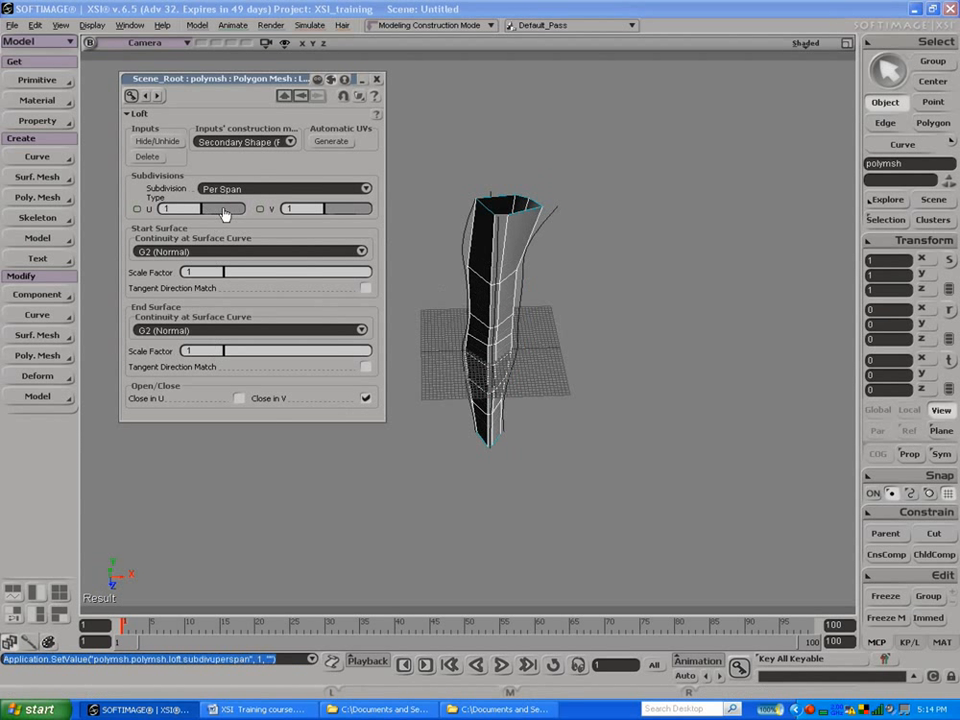
{"action": "left_click", "coordinate": [330, 208]}
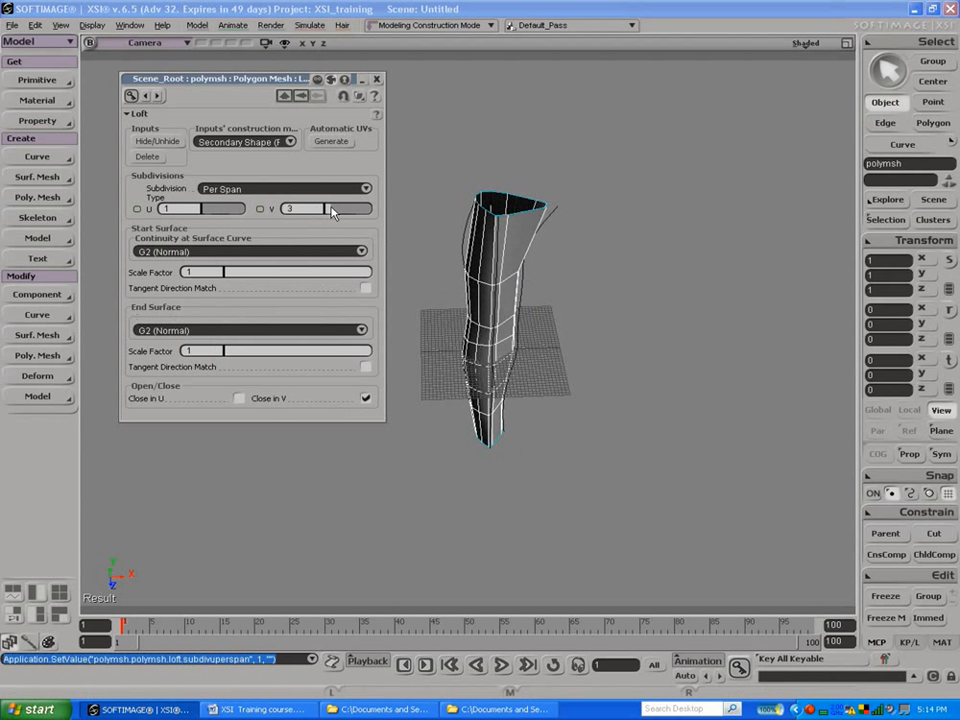
{"action": "left_click_drag", "start_coordinate": [330, 208], "coordinate": [333, 210]}
Step: Set the loft's subdivision type to Absolute and close its properties
{"action": "left_click", "coordinate": [298, 190]}
{"action": "left_click", "coordinate": [296, 200]}
{"action": "left_click", "coordinate": [296, 190]}
{"action": "left_click", "coordinate": [294, 189]}
{"action": "left_click", "coordinate": [292, 189]}
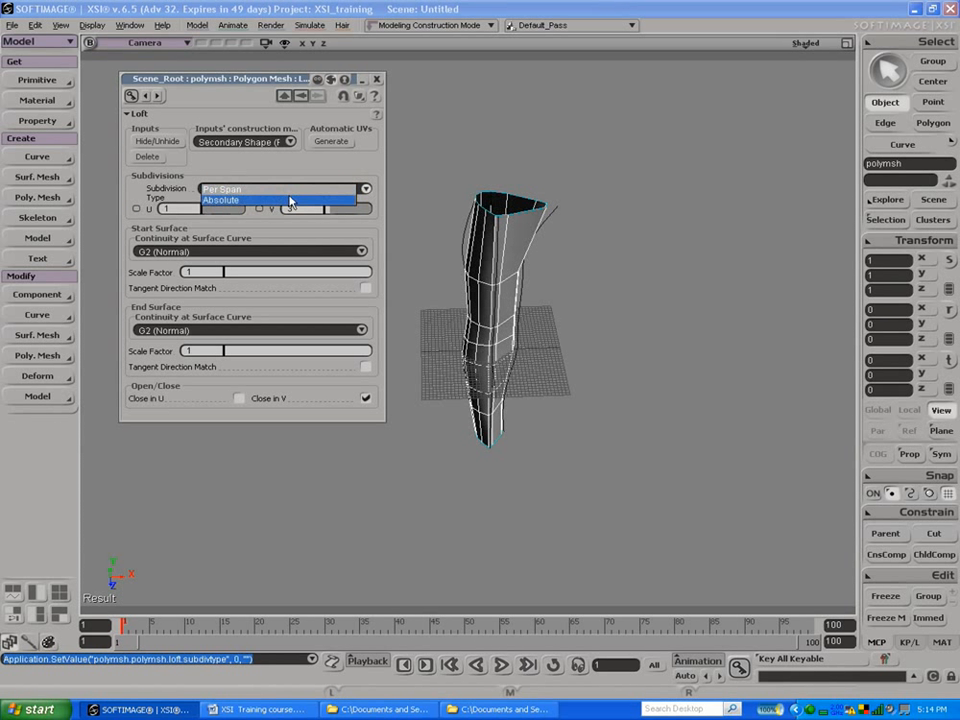
{"action": "left_click", "coordinate": [292, 200]}
{"action": "key", "text": "s"}
{"action": "left_click_drag", "start_coordinate": [356, 290], "coordinate": [409, 256]}
{"action": "key", "text": "space"}
{"action": "left_click", "coordinate": [377, 79]}
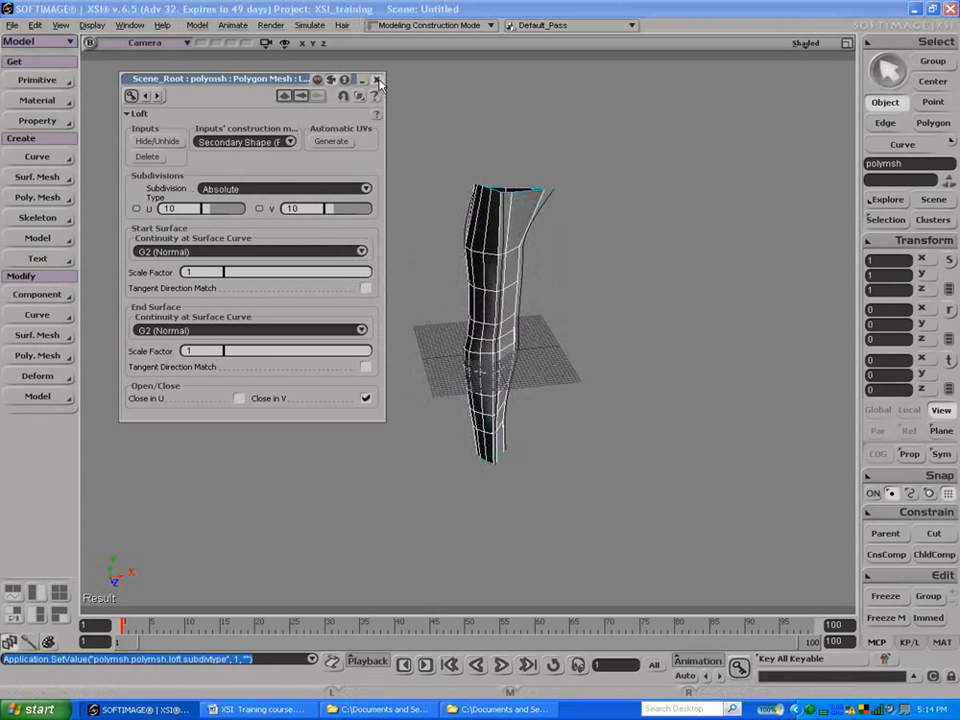
Step: Select the +Z guide curve and move it slightly along positive X to adjust the lofted arm
{"action": "key", "text": "s"}
{"action": "left_click_drag", "start_coordinate": [475, 244], "coordinate": [541, 241]}
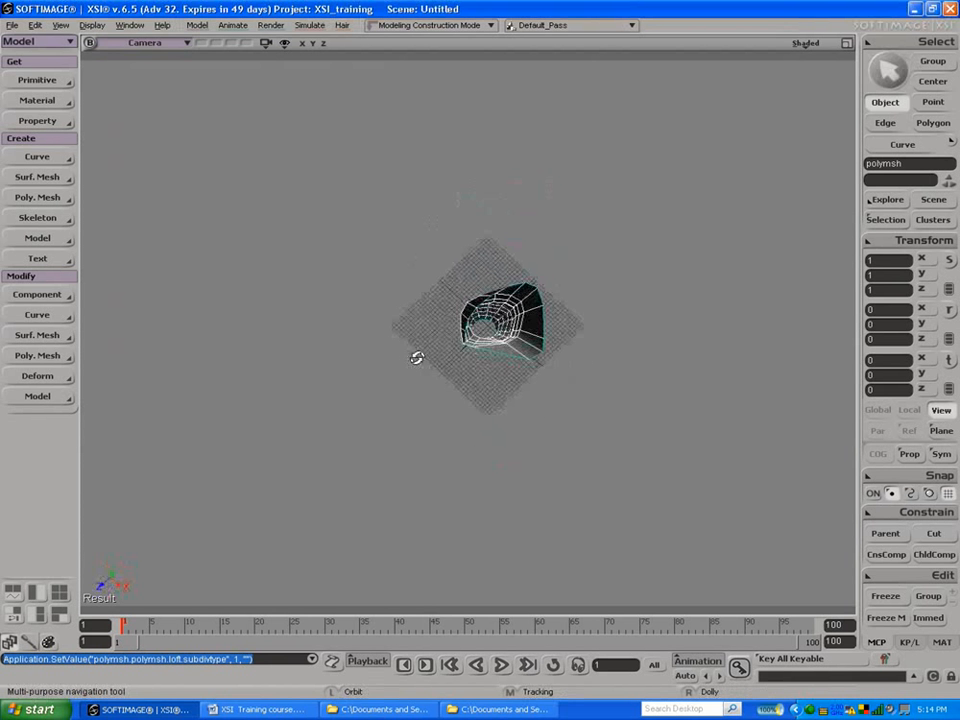
{"action": "left_click_drag", "start_coordinate": [457, 273], "coordinate": [490, 266]}
{"action": "key", "text": "space"}
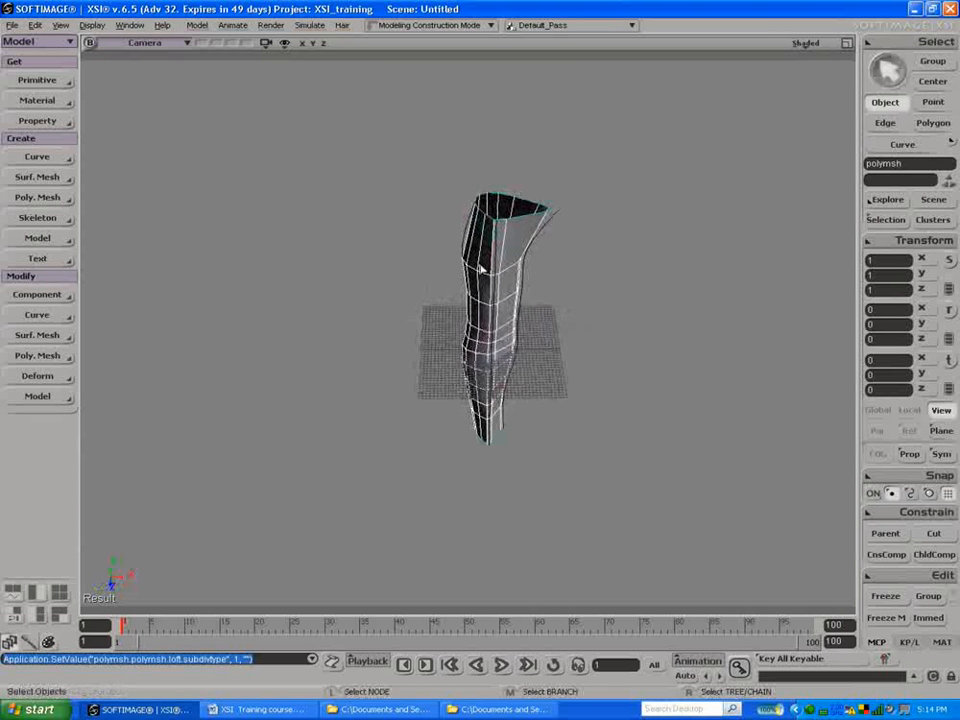
{"action": "left_click", "coordinate": [497, 251]}
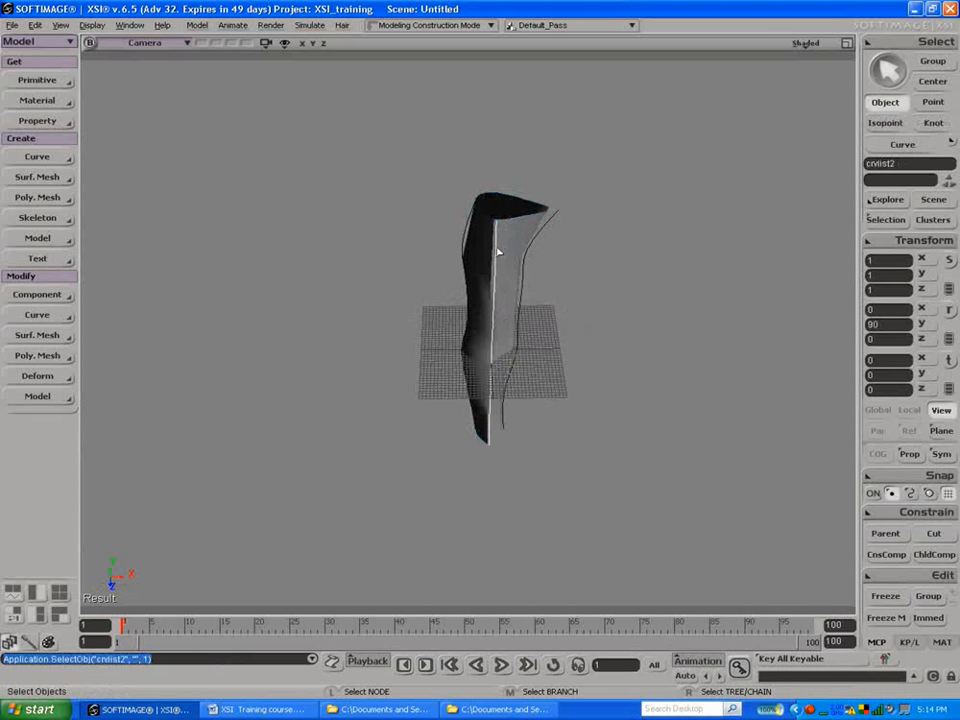
{"action": "key", "text": "v"}
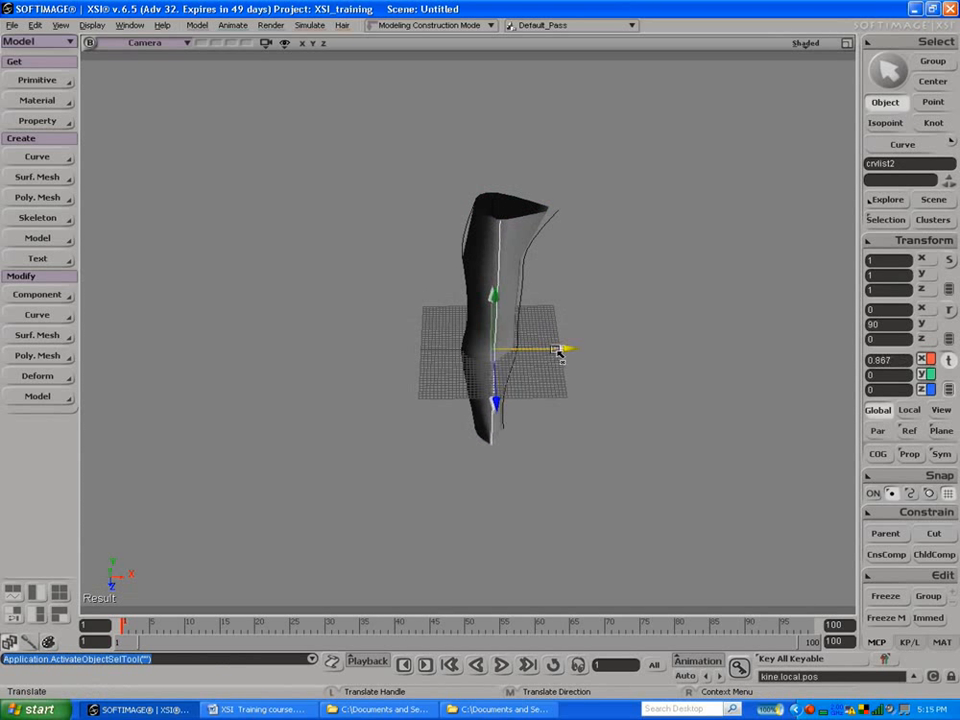
{"action": "left_click_drag", "start_coordinate": [557, 351], "coordinate": [562, 352]}
{"action": "key", "text": "s"}
{"action": "left_click_drag", "start_coordinate": [486, 317], "coordinate": [509, 248]}
{"action": "key", "text": "v"}
{"action": "key", "text": "space"}
Step: Select the lofted mesh and move a front point on its shoulder rim to about X 5.46, Z 9.61
{"action": "left_click", "coordinate": [512, 233]}
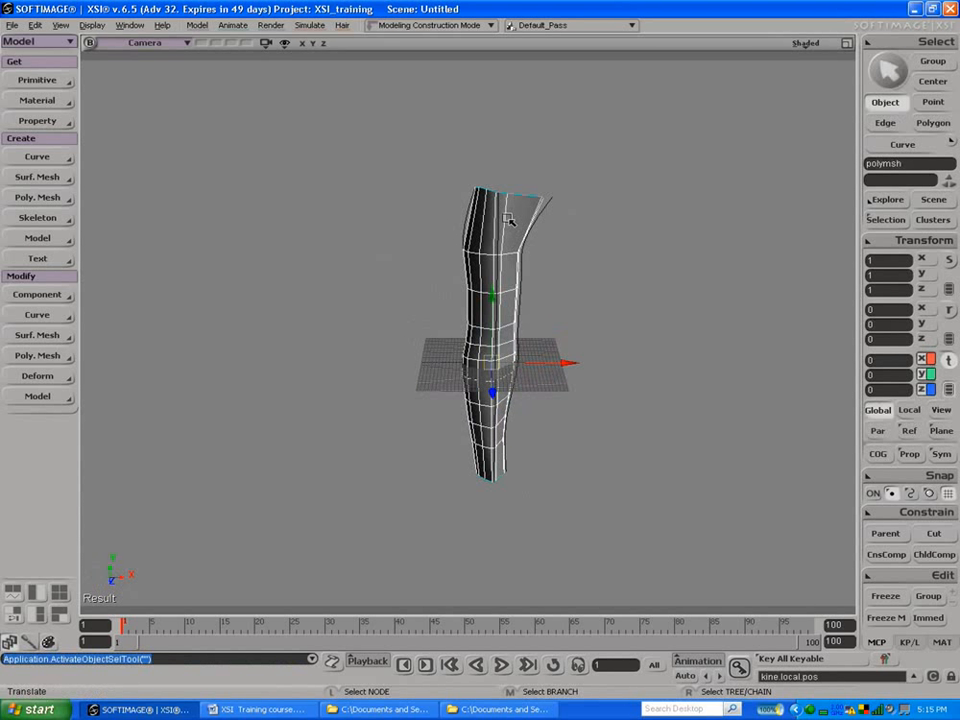
{"action": "key", "text": "m"}
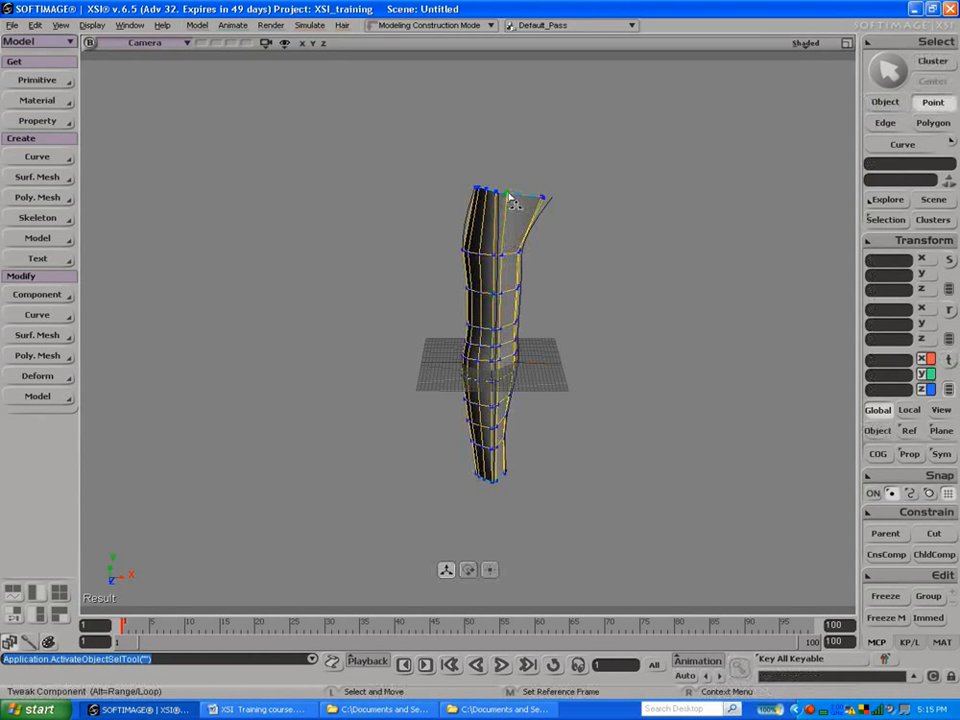
{"action": "left_click", "coordinate": [508, 205]}
{"action": "key", "text": "s"}
{"action": "left_click_drag", "start_coordinate": [377, 262], "coordinate": [384, 352]}
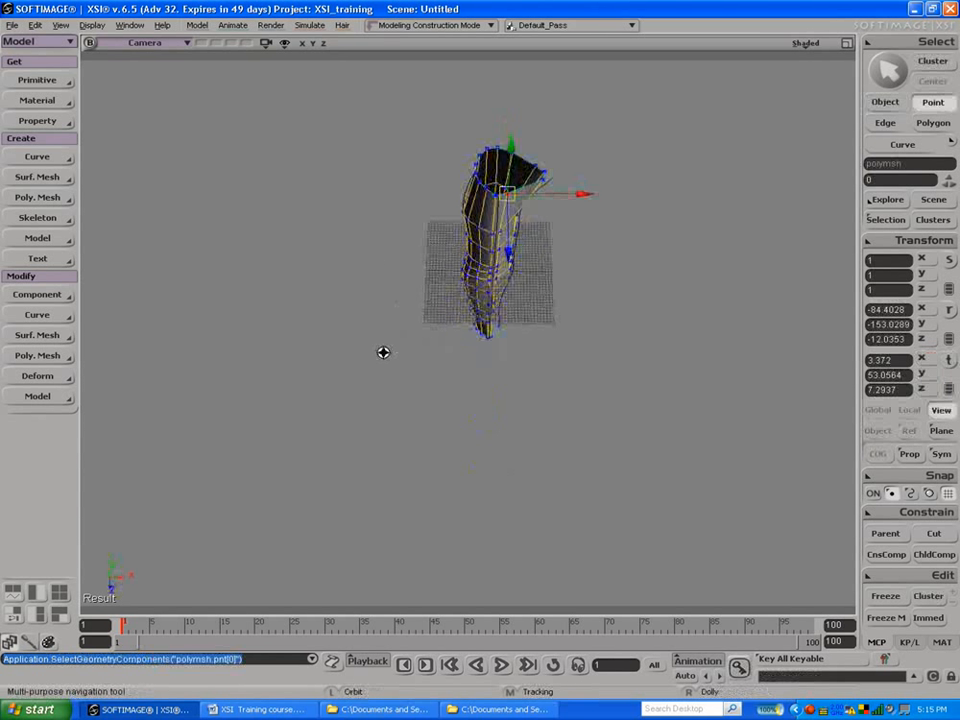
{"action": "left_click_drag", "start_coordinate": [505, 192], "coordinate": [585, 205]}
{"action": "key", "text": "s"}
{"action": "left_click_drag", "start_coordinate": [476, 291], "coordinate": [443, 201]}
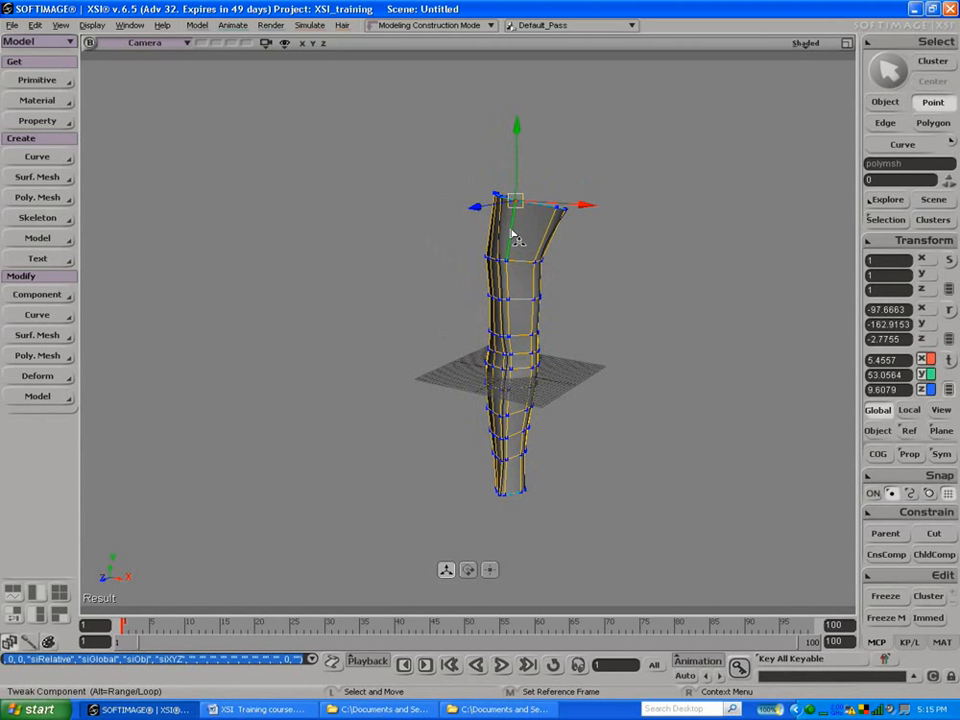
Step: Select the lengthwise edge loop down the front of the arm mesh and move it to about X 5.12, Z 5.21
{"action": "key", "text": "e"}
{"action": "key", "text": "alt"}
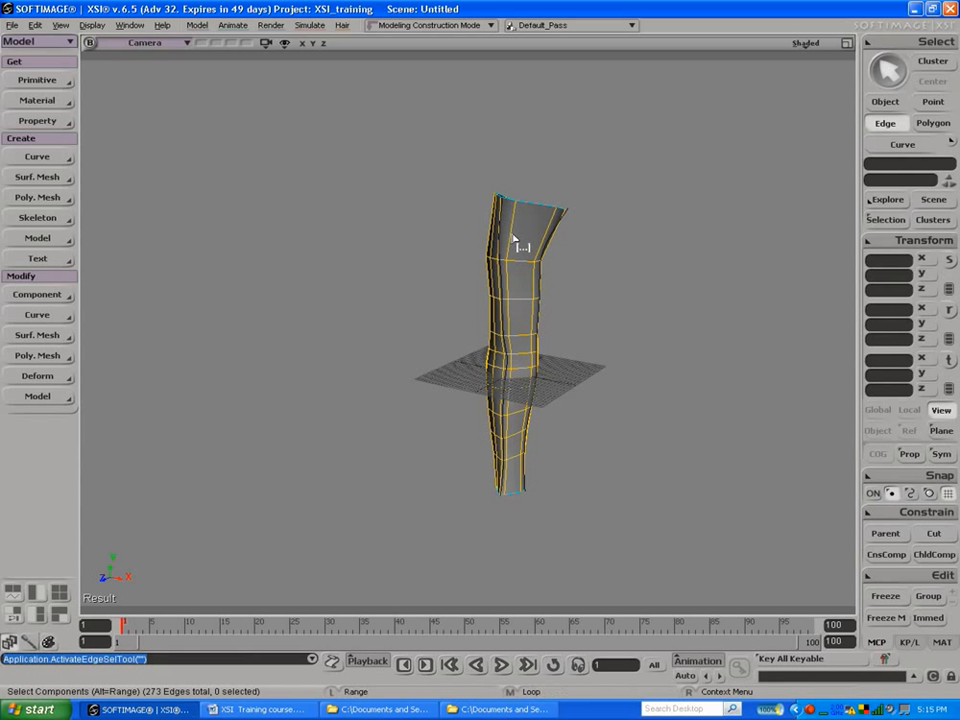
{"action": "middle_click", "coordinate": [511, 240], "text": "alt"}
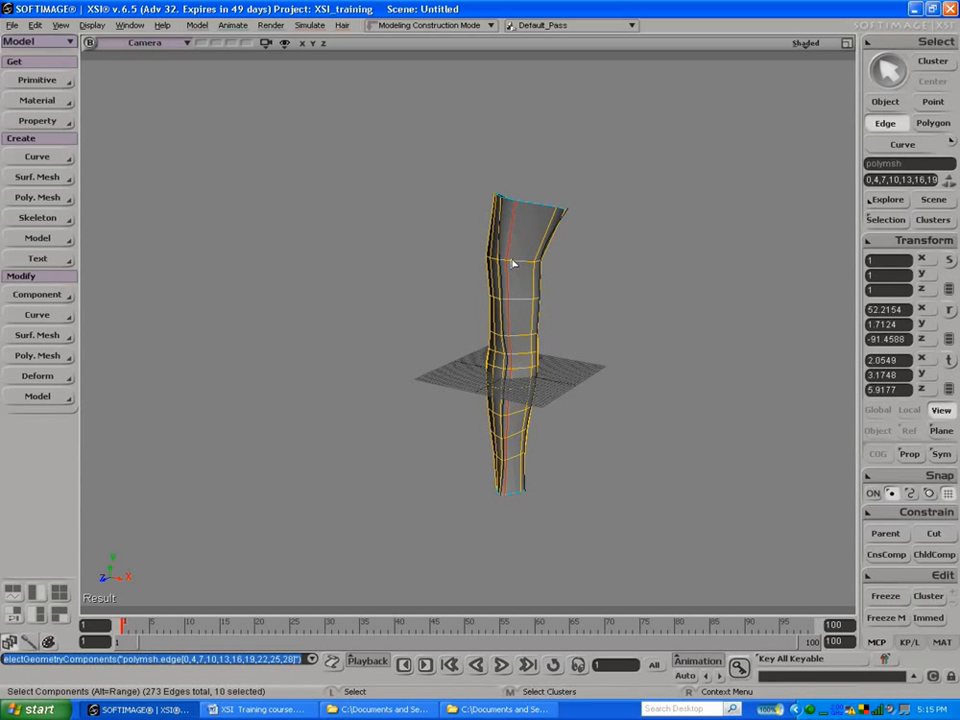
{"action": "key", "text": "v"}
{"action": "left_click_drag", "start_coordinate": [487, 390], "coordinate": [572, 386]}
{"action": "key", "text": "s"}
{"action": "left_click_drag", "start_coordinate": [516, 369], "coordinate": [513, 449]}
{"action": "key", "text": "v"}
{"action": "left_click_drag", "start_coordinate": [580, 395], "coordinate": [584, 401]}
{"action": "mouse_move", "coordinate": [498, 407]}
{"action": "left_mouse_down"}
{"action": "mouse_move", "coordinate": [474, 414]}
{"action": "mouse_move", "coordinate": [497, 364]}
{"action": "mouse_move", "coordinate": [528, 365]}
{"action": "mouse_move", "coordinate": [489, 426]}
{"action": "mouse_move", "coordinate": [407, 386]}
{"action": "mouse_move", "coordinate": [454, 385]}
{"action": "mouse_move", "coordinate": [491, 418]}
{"action": "mouse_move", "coordinate": [493, 396]}
{"action": "left_mouse_up"}
{"action": "key", "text": "s"}
Step: Tweak the front point on the arm's shoulder rim to about X 7.38, Z 7.81
{"action": "key", "text": "m"}
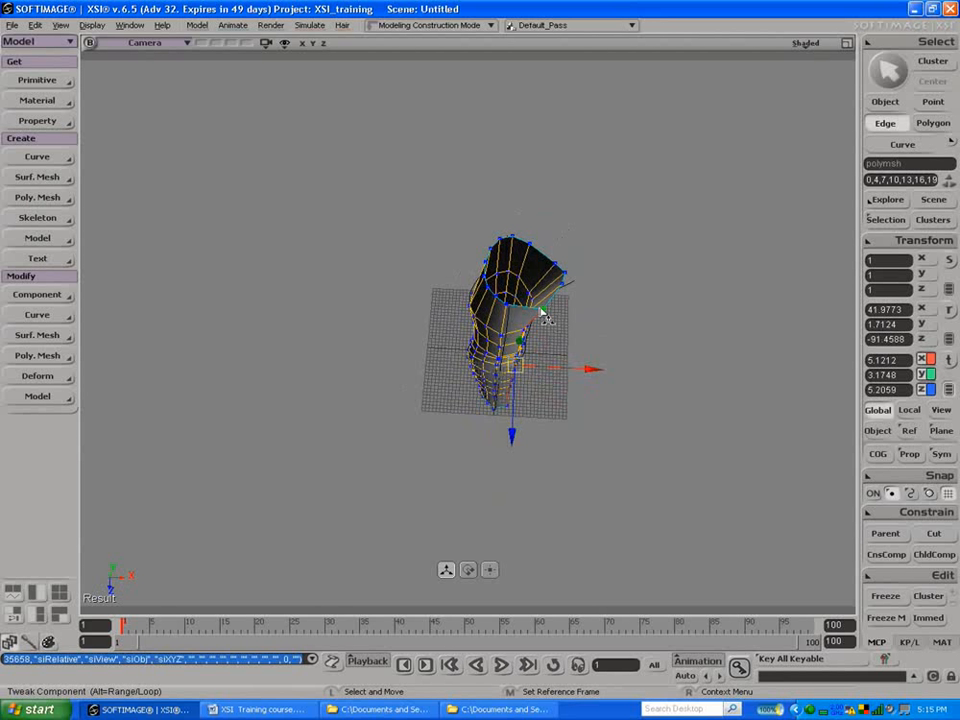
{"action": "left_click", "coordinate": [542, 312]}
{"action": "mouse_move", "coordinate": [548, 376]}
{"action": "left_mouse_down"}
{"action": "mouse_move", "coordinate": [461, 339]}
{"action": "mouse_move", "coordinate": [369, 274]}
{"action": "mouse_move", "coordinate": [259, 264]}
{"action": "mouse_move", "coordinate": [410, 282]}
{"action": "mouse_move", "coordinate": [510, 274]}
{"action": "mouse_move", "coordinate": [439, 326]}
{"action": "mouse_move", "coordinate": [546, 317]}
{"action": "mouse_move", "coordinate": [563, 325]}
{"action": "mouse_move", "coordinate": [420, 315]}
{"action": "mouse_move", "coordinate": [568, 300]}
{"action": "mouse_move", "coordinate": [516, 345]}
{"action": "mouse_move", "coordinate": [451, 339]}
{"action": "mouse_move", "coordinate": [555, 319]}
{"action": "mouse_move", "coordinate": [439, 304]}
{"action": "mouse_move", "coordinate": [388, 309]}
{"action": "mouse_move", "coordinate": [549, 306]}
{"action": "mouse_move", "coordinate": [406, 304]}
{"action": "mouse_move", "coordinate": [460, 300]}
{"action": "left_mouse_up"}
{"action": "key", "text": "s"}
Step: Turn on the camera view's headlight and enable its specular highlight in the display options
{"action": "left_click", "coordinate": [805, 43]}
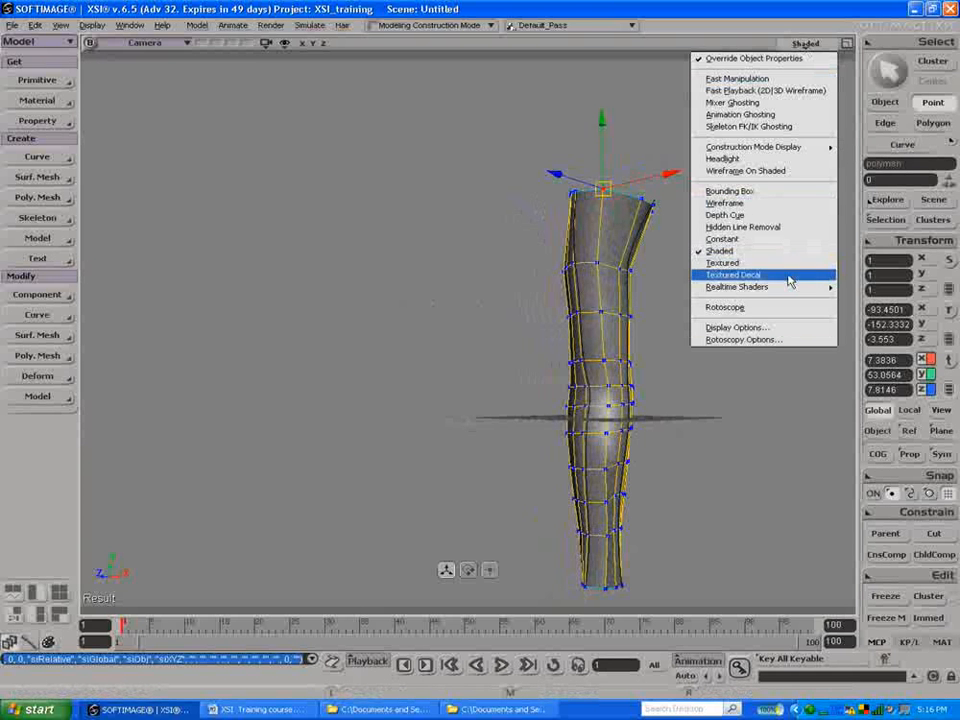
{"action": "left_click", "coordinate": [745, 159]}
{"action": "left_click_drag", "start_coordinate": [750, 167], "coordinate": [714, 307]}
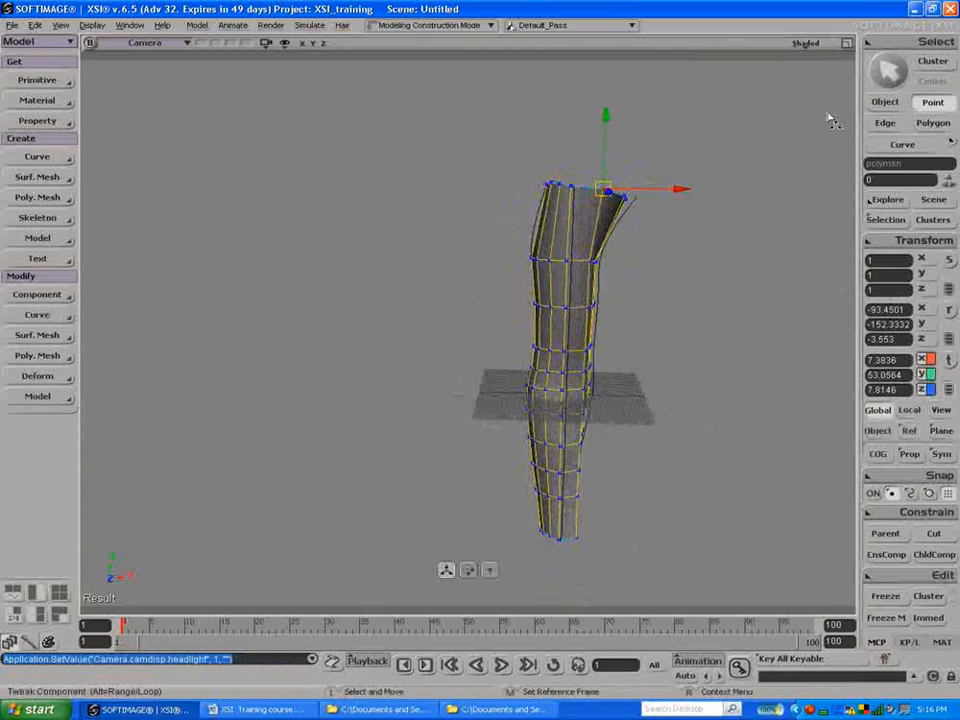
{"action": "left_click", "coordinate": [805, 43]}
{"action": "left_click", "coordinate": [797, 331]}
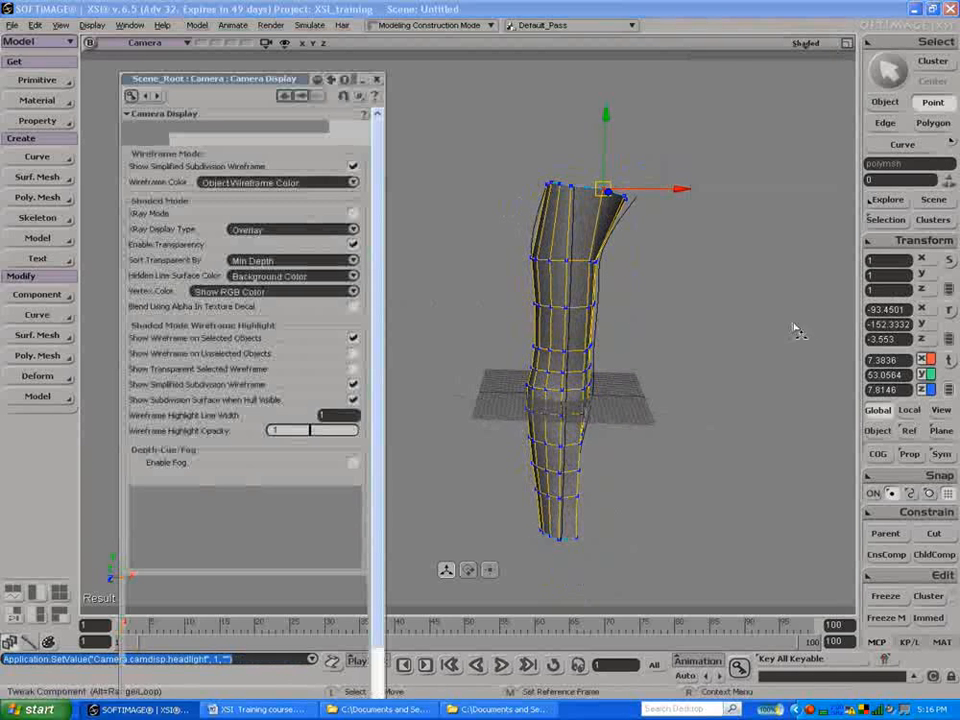
{"action": "scroll", "coordinate": [365, 600], "scroll_direction": "down", "scroll_amount": 3}
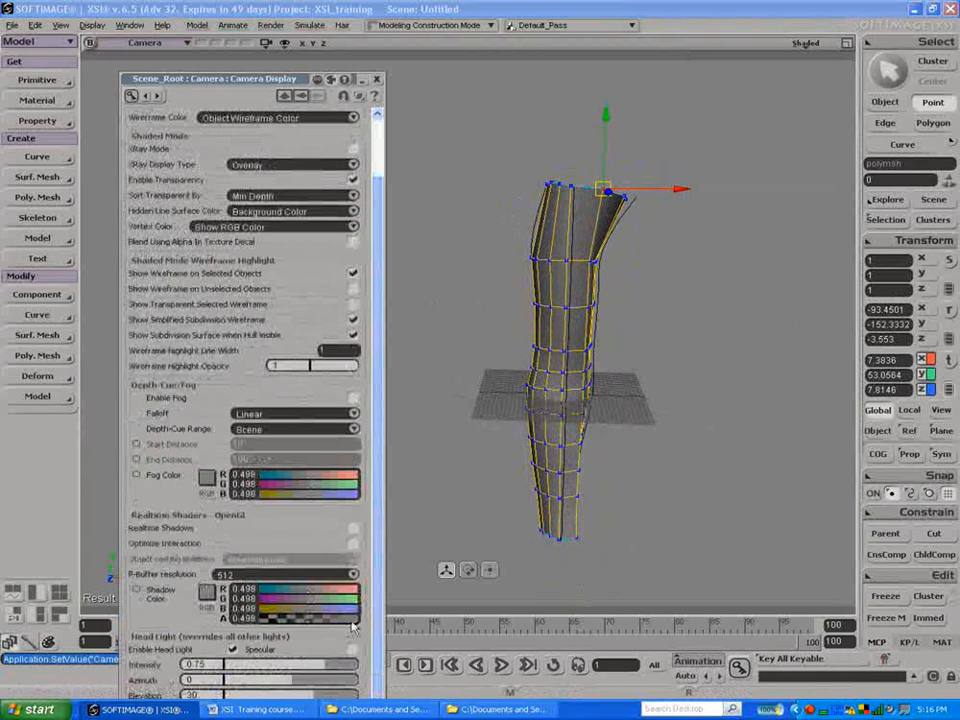
{"action": "scroll", "coordinate": [358, 651], "scroll_direction": "up", "scroll_amount": 1}
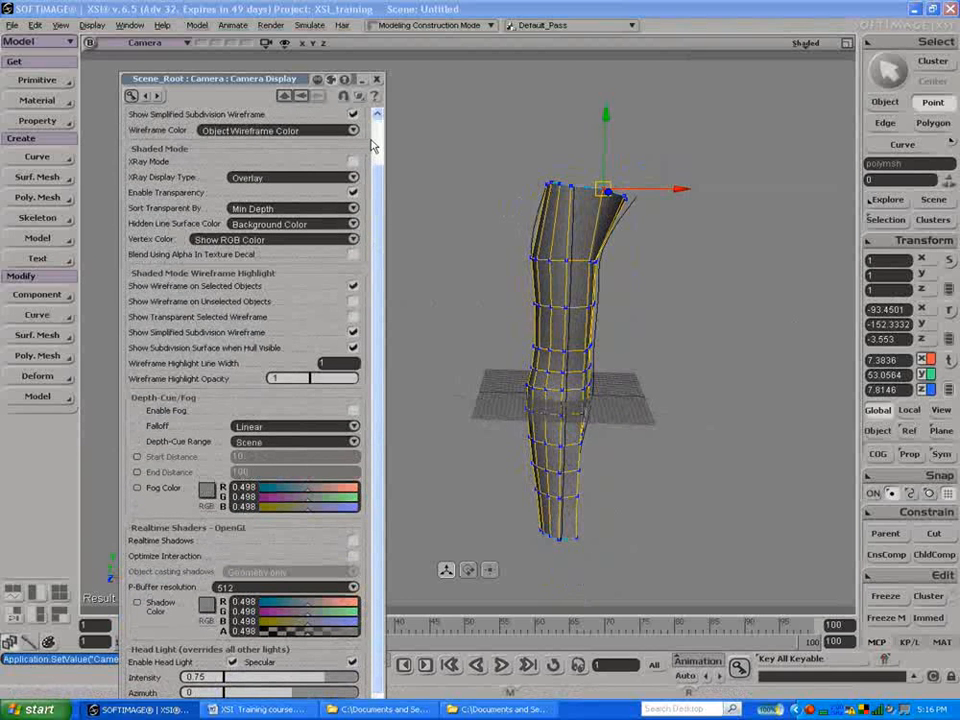
{"action": "left_click", "coordinate": [377, 80]}
Step: Recheck the camera display options, then deselect everything and examine the arm's shading from several angles
{"action": "key", "text": "s"}
{"action": "mouse_move", "coordinate": [437, 208]}
{"action": "left_mouse_down"}
{"action": "mouse_move", "coordinate": [516, 206]}
{"action": "mouse_move", "coordinate": [324, 195]}
{"action": "mouse_move", "coordinate": [289, 214]}
{"action": "mouse_move", "coordinate": [430, 200]}
{"action": "left_mouse_up"}
{"action": "left_click", "coordinate": [806, 43]}
{"action": "left_click", "coordinate": [745, 386]}
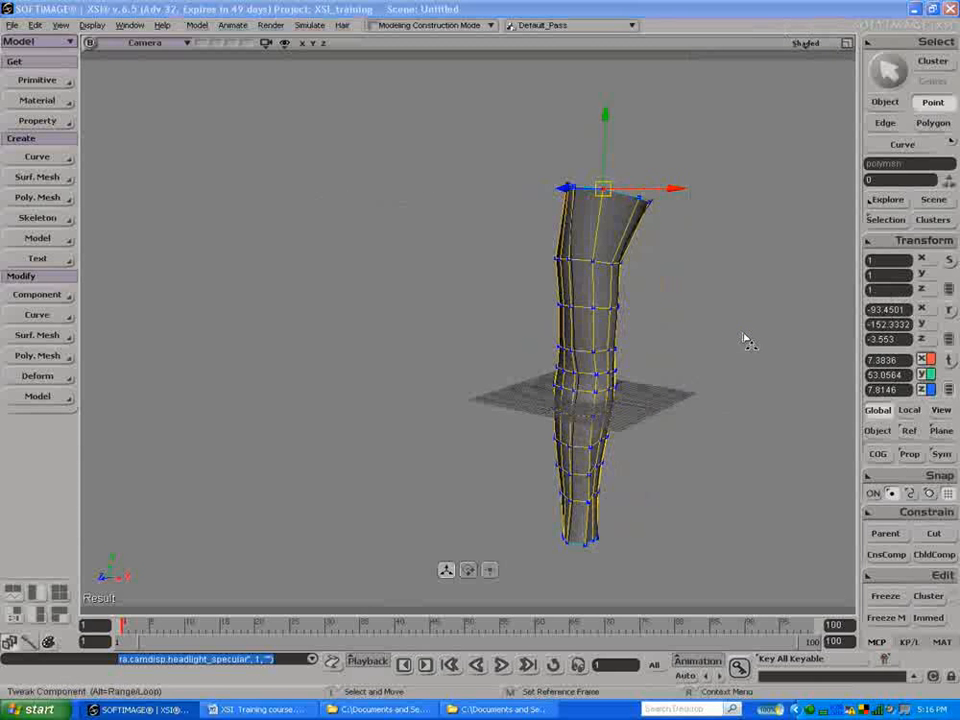
{"action": "left_click", "coordinate": [377, 80]}
{"action": "key", "text": "space"}
{"action": "left_click_drag", "start_coordinate": [392, 185], "coordinate": [296, 294]}
{"action": "key", "text": "s"}
{"action": "key", "text": "Escape"}
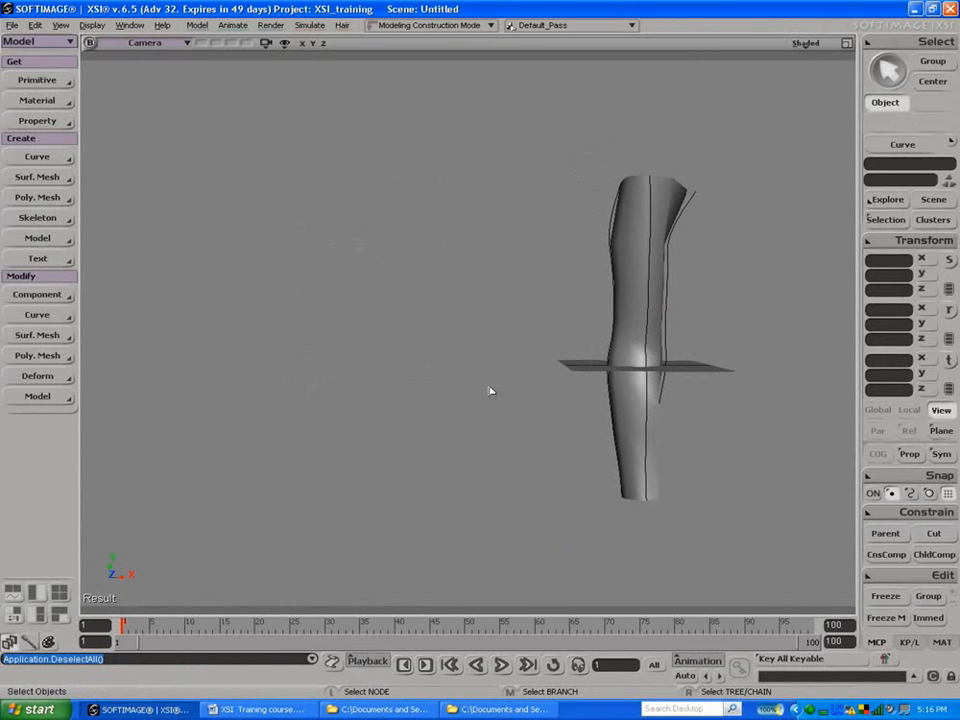
Step: Switch to the XSI Training course document in Word and review the Session 3 topics, highlighting "Working with Hi-poly objects"
{"action": "left_click", "coordinate": [258, 709]}
{"action": "scroll", "coordinate": [406, 357], "scroll_direction": "down", "scroll_amount": 3}
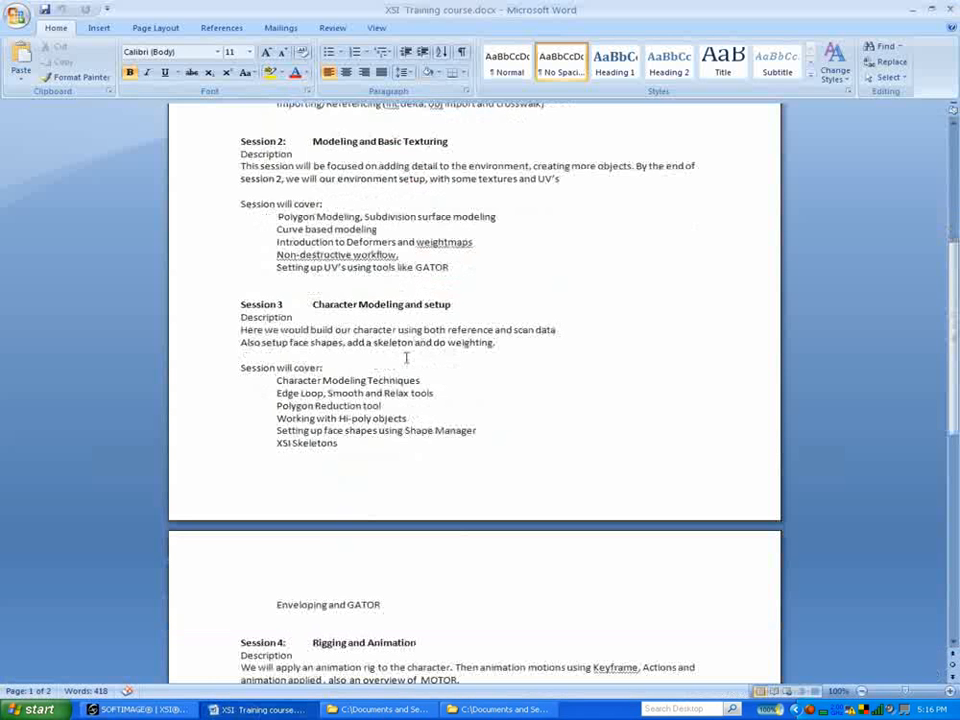
{"action": "scroll", "coordinate": [406, 357], "scroll_direction": "down", "scroll_amount": 2}
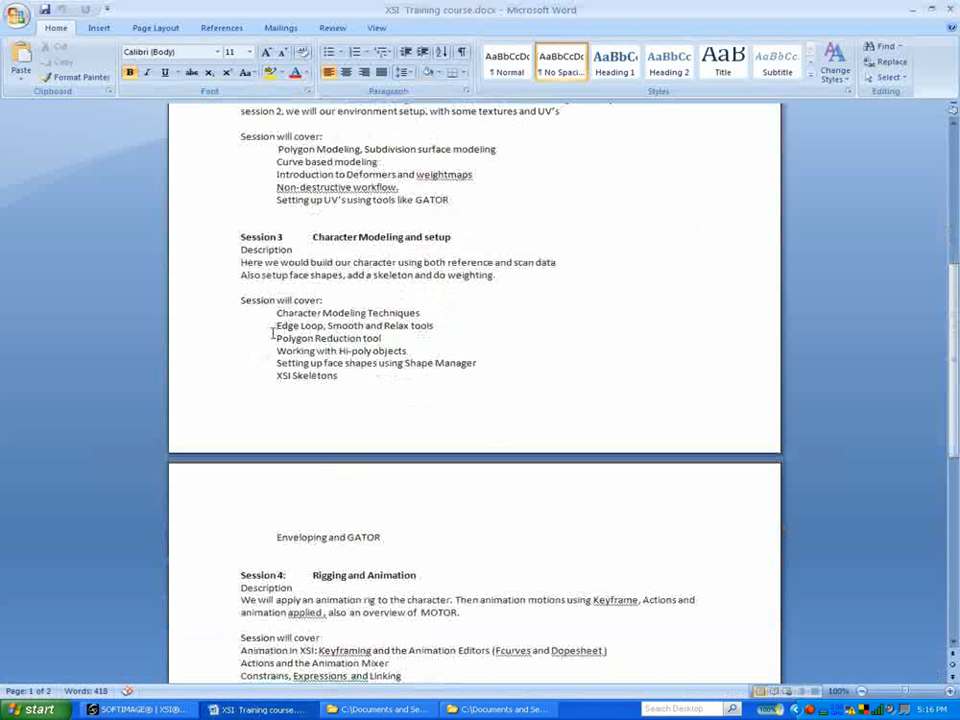
{"action": "scroll", "coordinate": [281, 340], "scroll_direction": "down", "scroll_amount": 2}
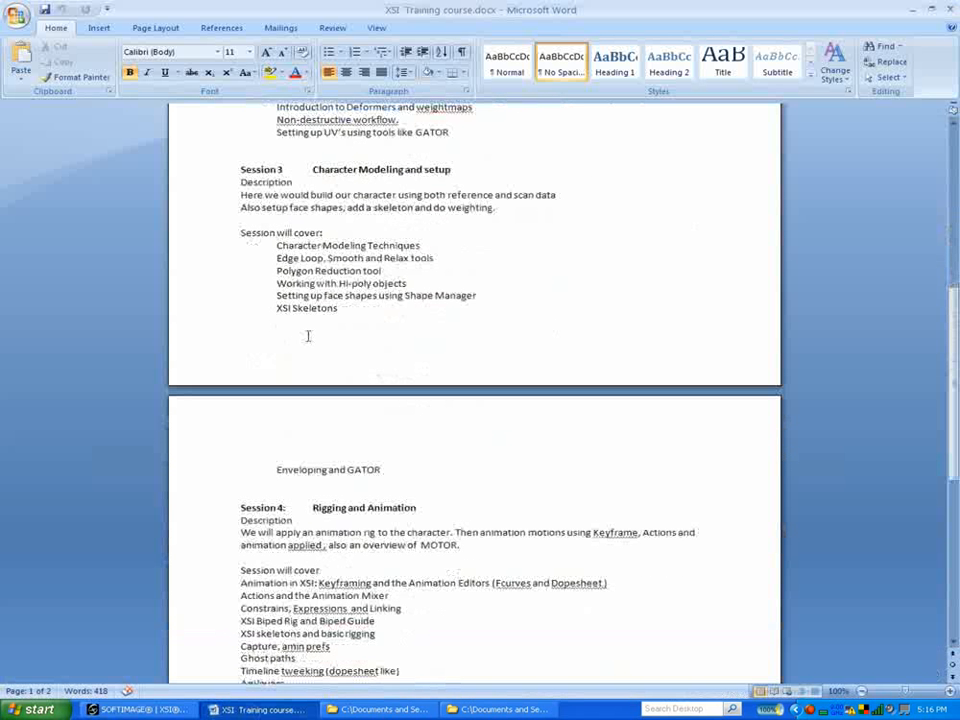
{"action": "left_click_drag", "start_coordinate": [276, 284], "coordinate": [438, 289]}
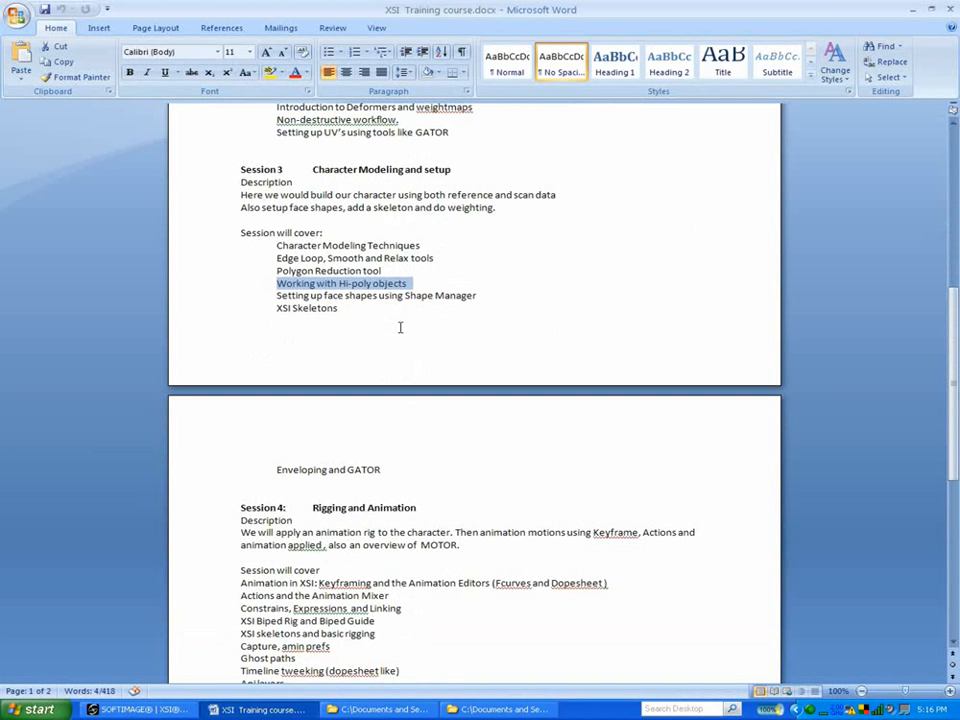
{"action": "scroll", "coordinate": [415, 321], "scroll_direction": "up", "scroll_amount": 2}
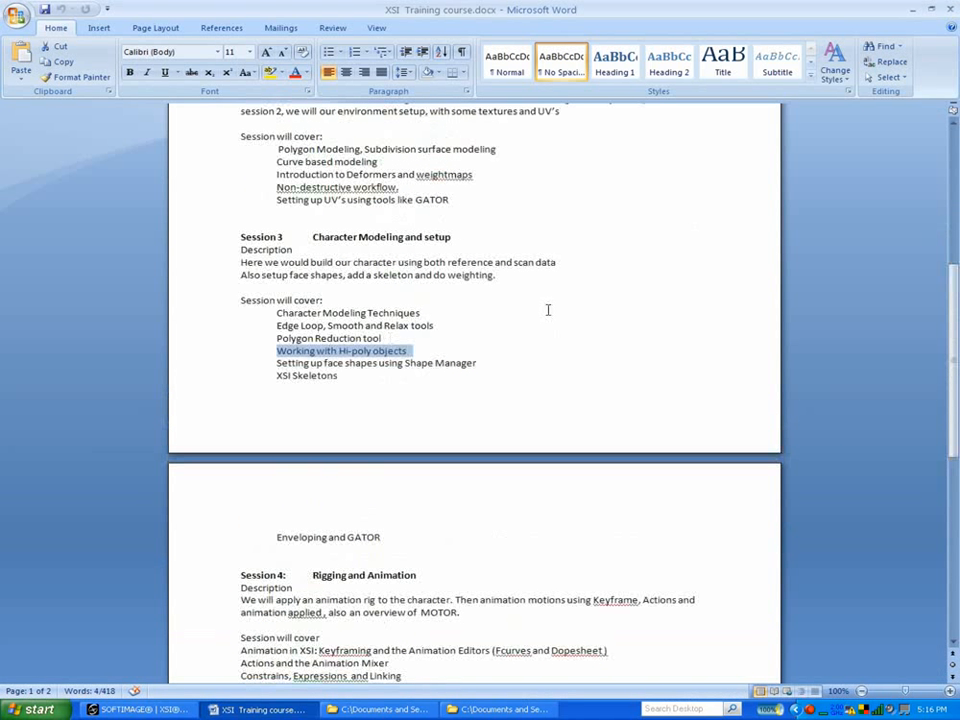
{"action": "left_click", "coordinate": [914, 13]}
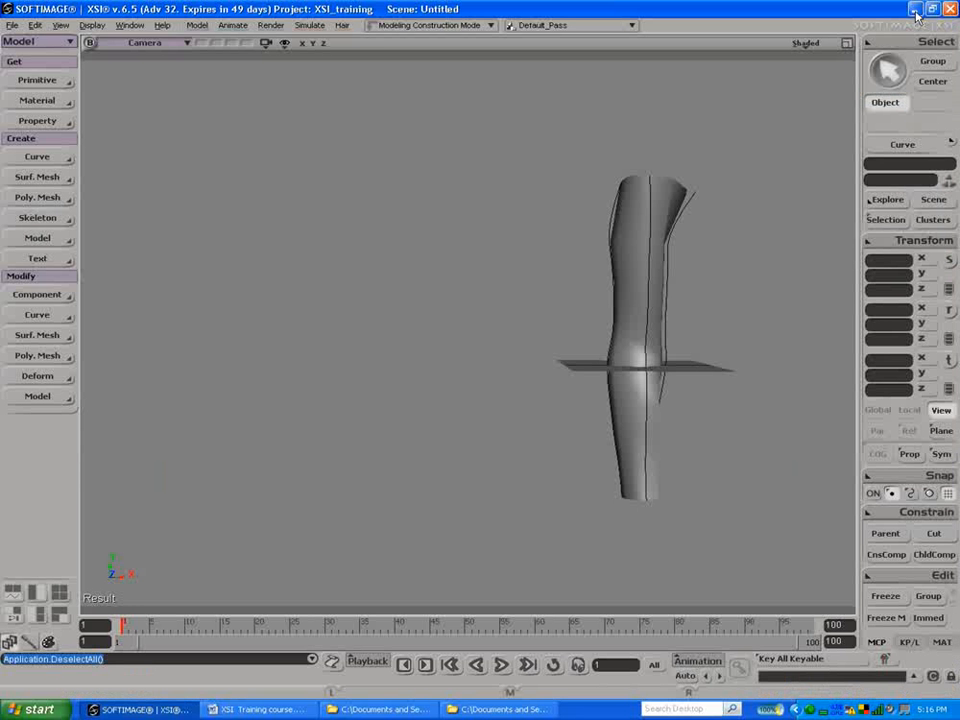
Step: Select the lofted arm mesh and bring up the scene file commands
{"action": "left_click", "coordinate": [653, 253]}
{"action": "left_click", "coordinate": [637, 253]}
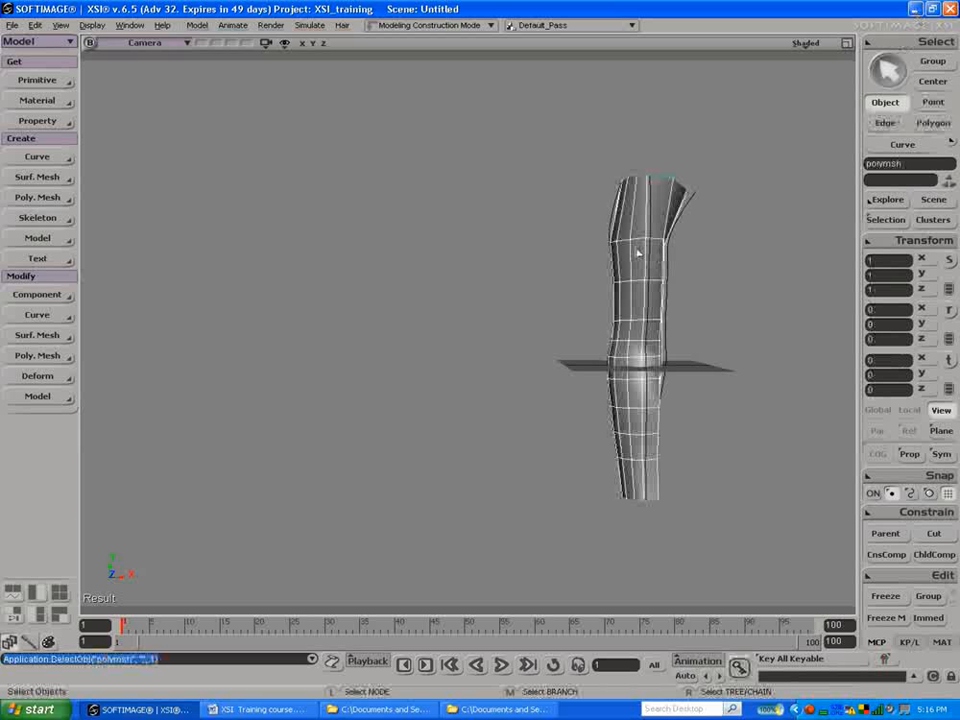
{"action": "left_click", "coordinate": [12, 25]}
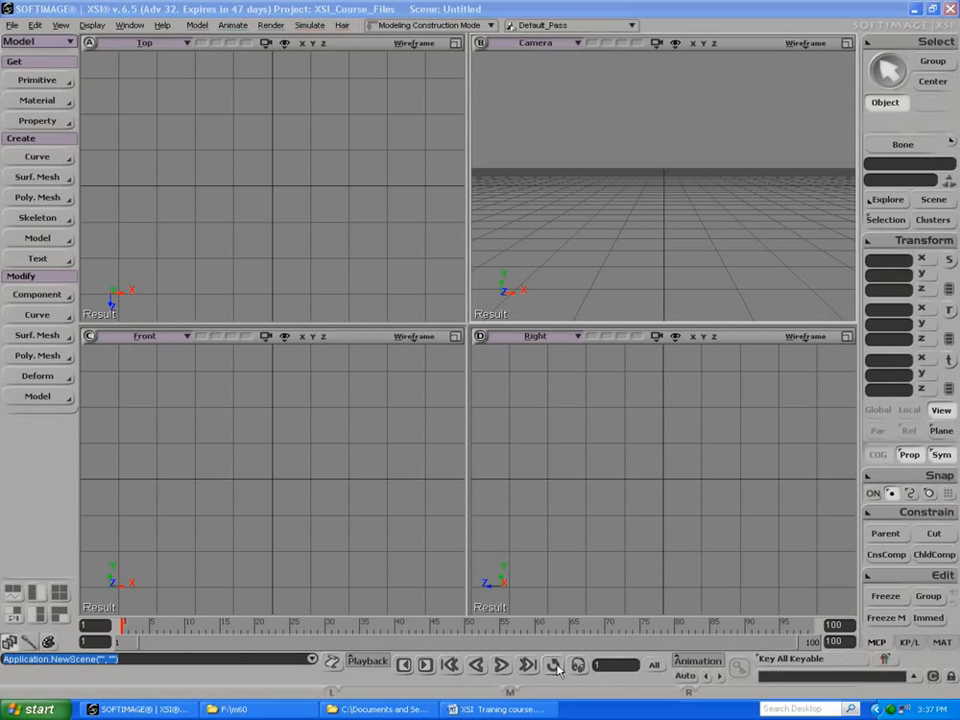
Step: Switch to the course outline in Word and highlight the Session 3 topic "Character Modeling Techniques"
{"action": "left_click", "coordinate": [503, 709]}
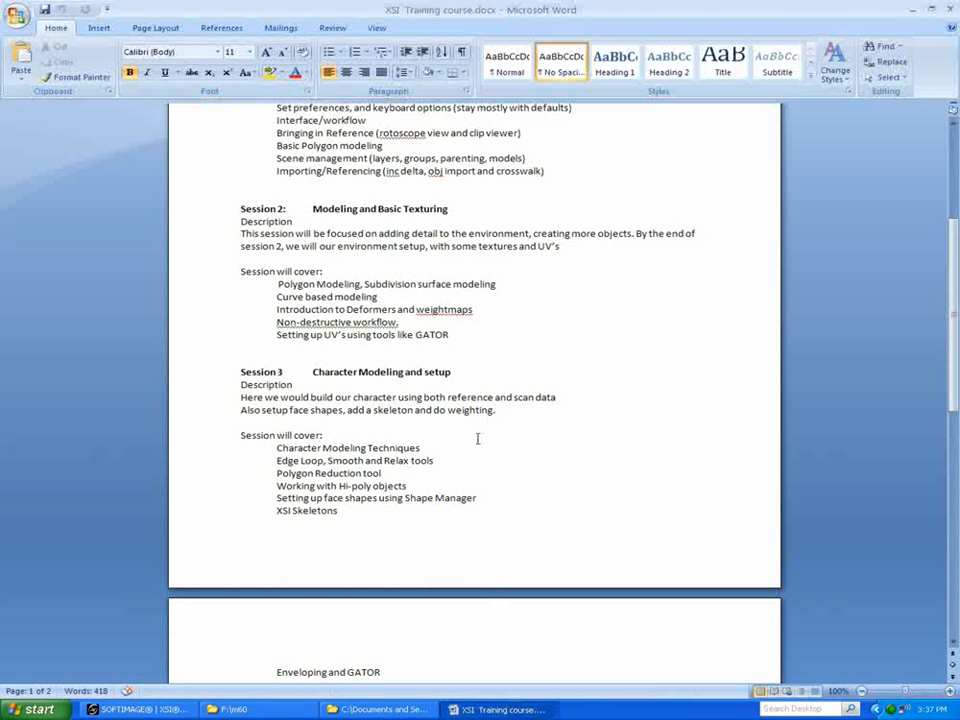
{"action": "scroll", "coordinate": [441, 391], "scroll_direction": "down", "scroll_amount": 3}
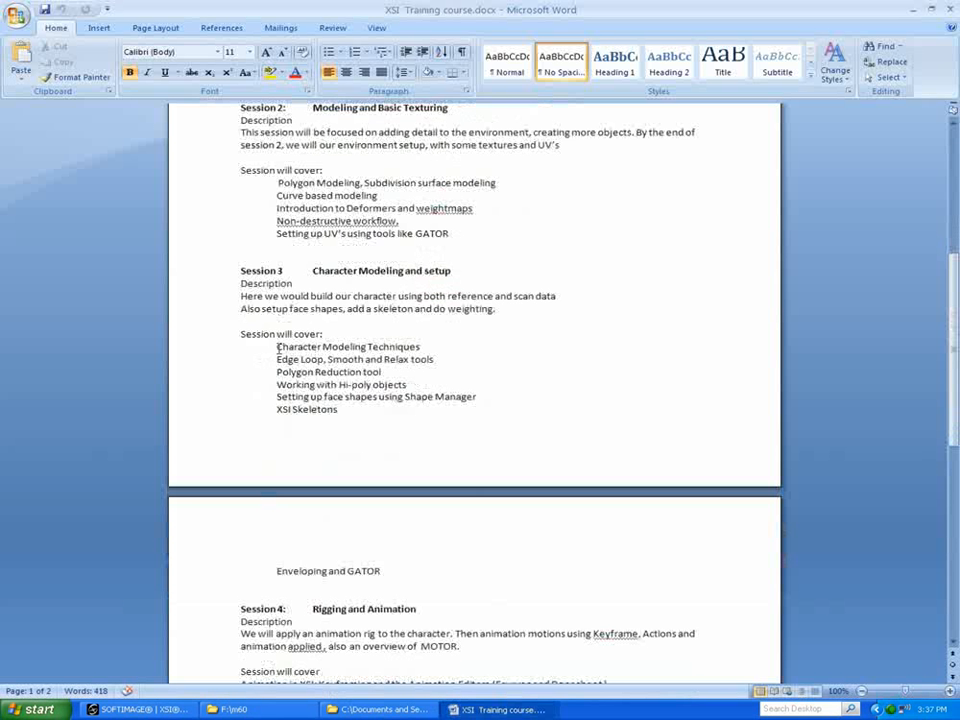
{"action": "left_click_drag", "start_coordinate": [258, 349], "coordinate": [407, 360]}
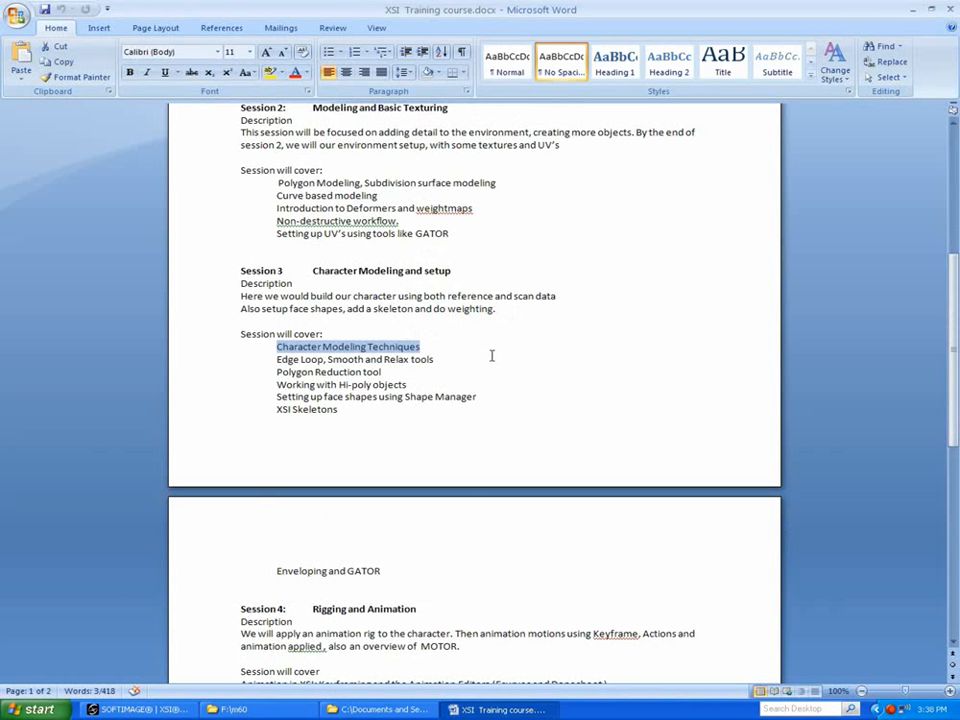
{"action": "left_click", "coordinate": [910, 11]}
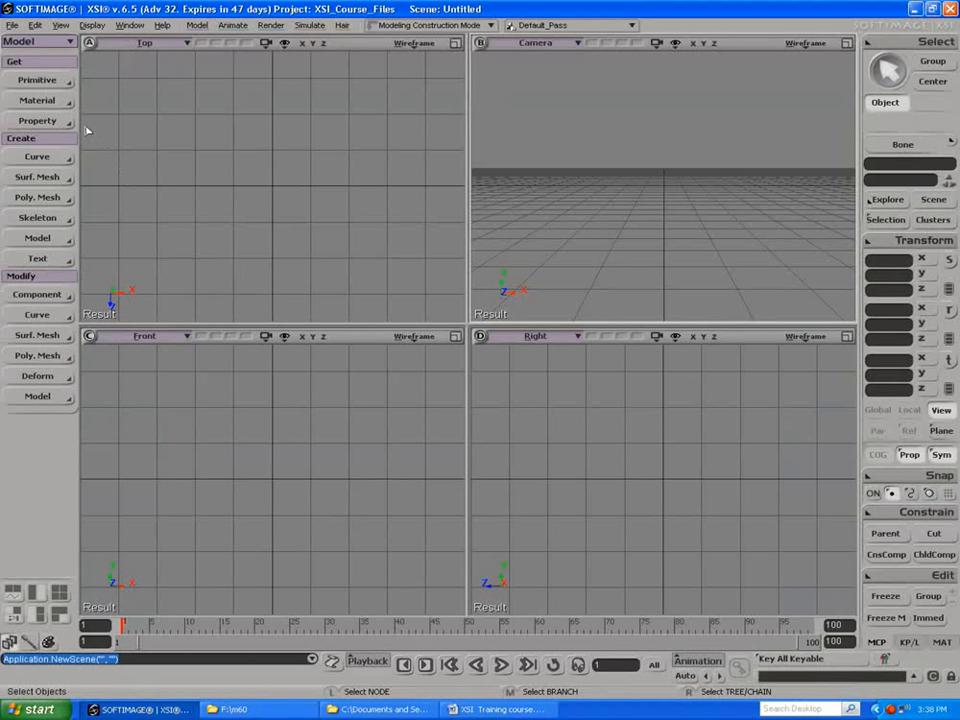
Step: Add the preset Face - Man model to the empty scene
{"action": "left_click", "coordinate": [48, 84]}
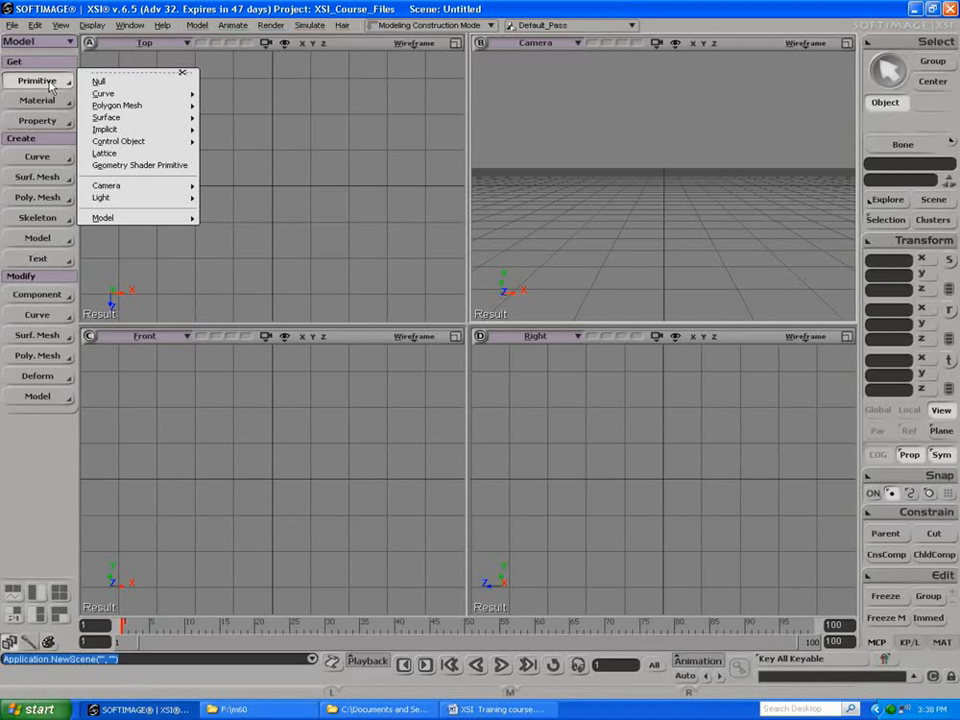
{"action": "mouse_move", "coordinate": [154, 220]}
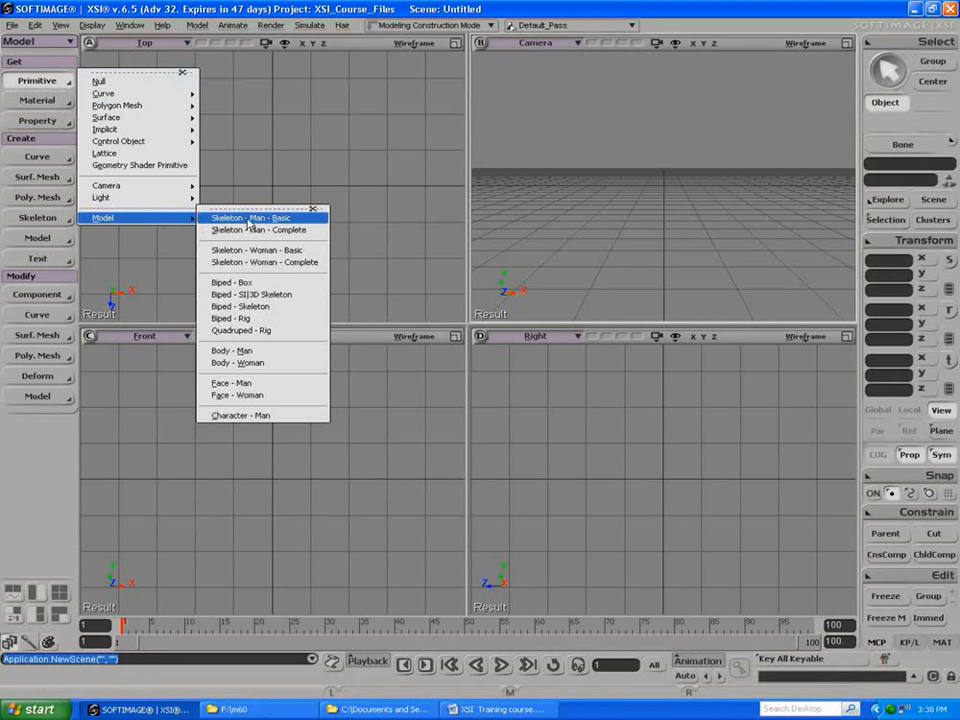
{"action": "left_click", "coordinate": [246, 384]}
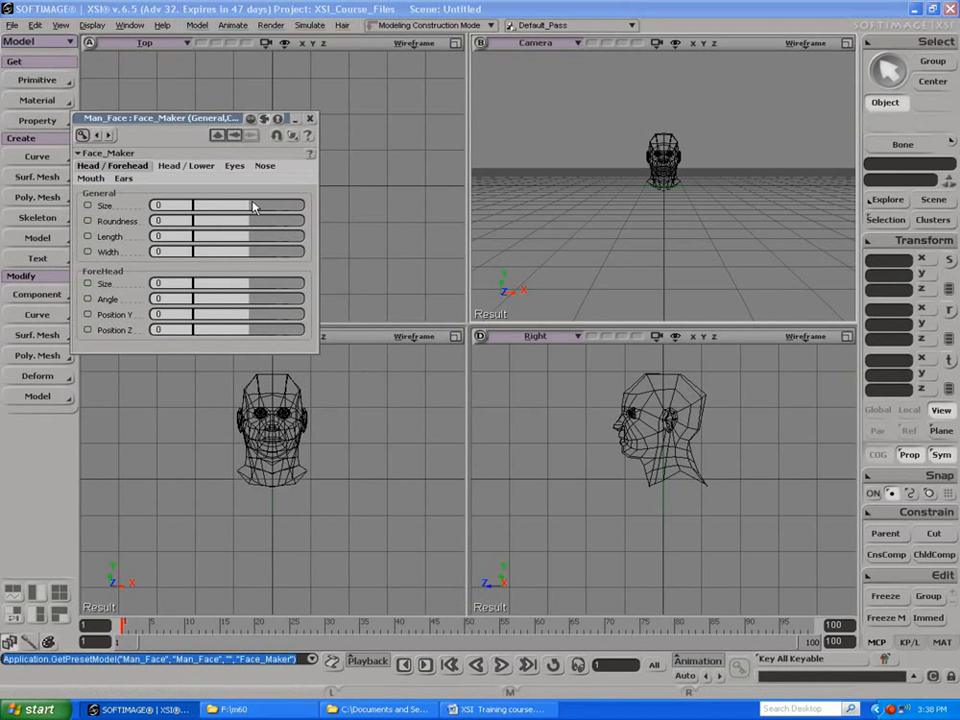
Step: Frame the face mesh in the camera view, set that view to Shaded, and close the mesh's properties
{"action": "left_click", "coordinate": [675, 150]}
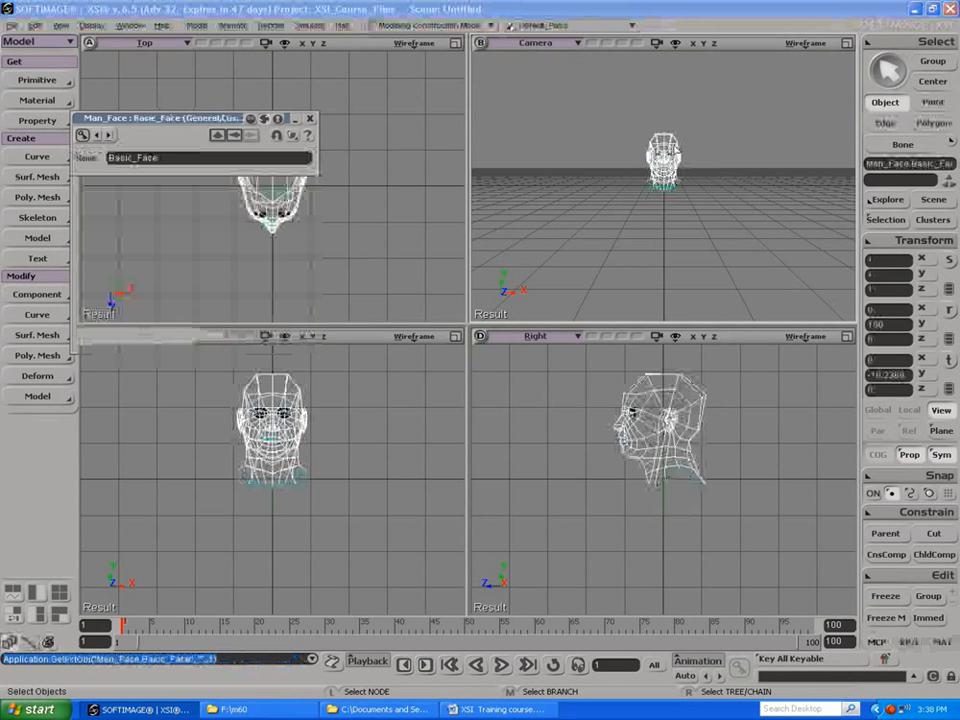
{"action": "key", "text": "f"}
{"action": "left_click", "coordinate": [805, 43]}
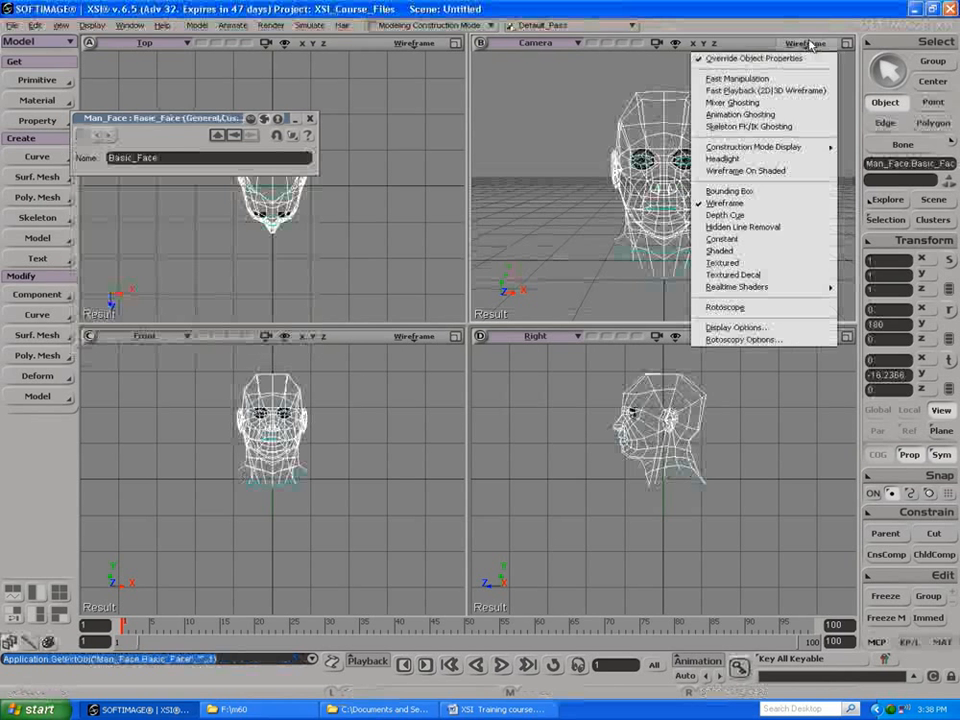
{"action": "left_click", "coordinate": [731, 252]}
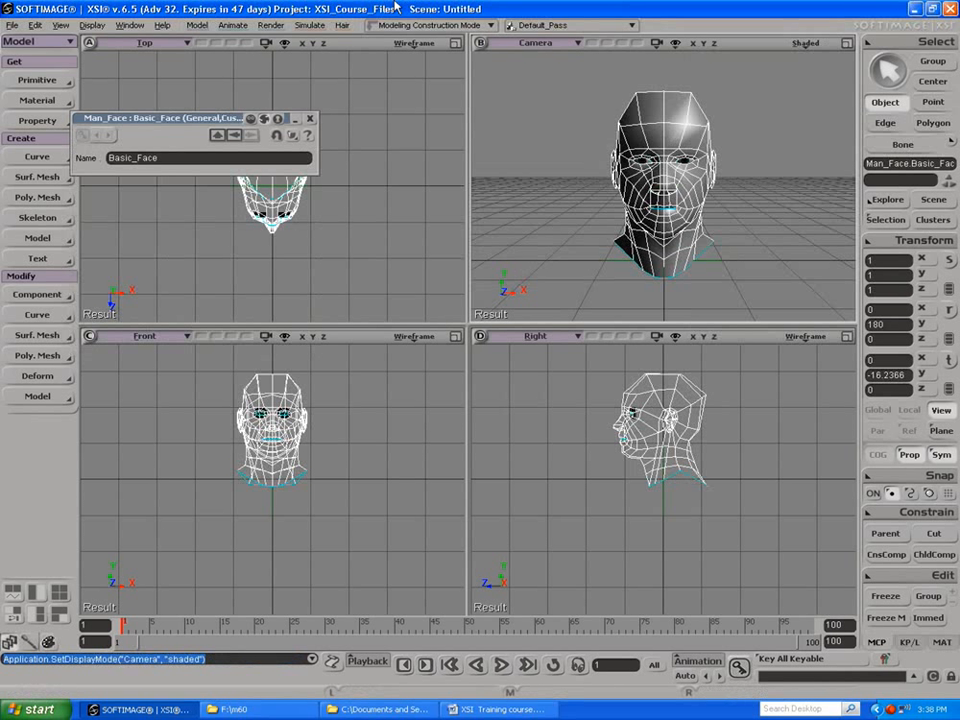
{"action": "left_click", "coordinate": [311, 119]}
Step: Select the Man_Face model null and open its Face_Maker parameters
{"action": "left_click", "coordinate": [665, 290]}
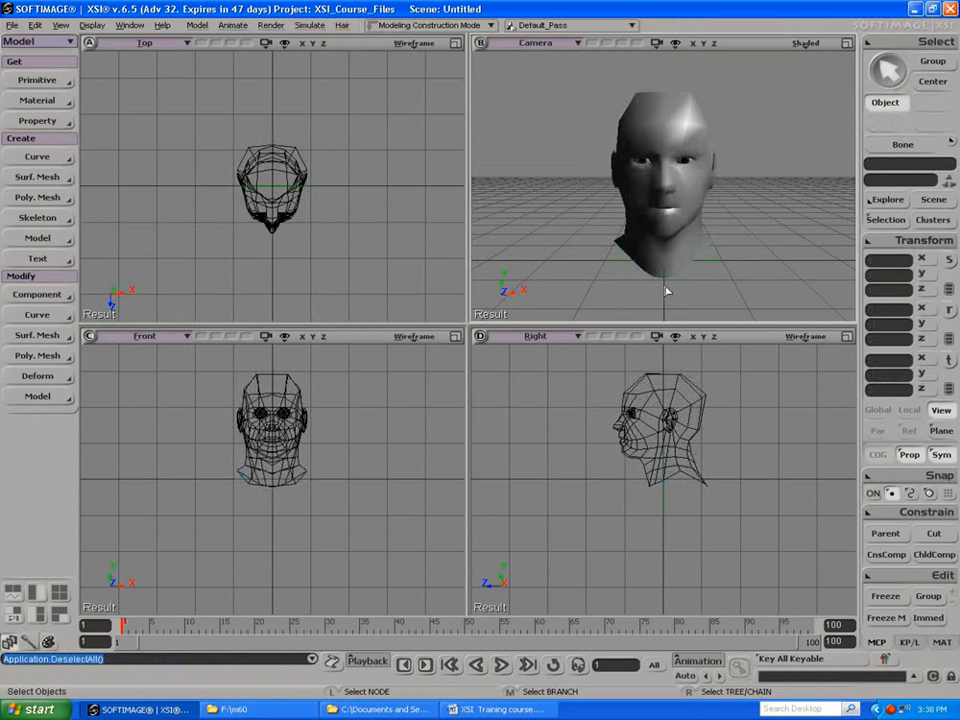
{"action": "left_click", "coordinate": [669, 294]}
{"action": "key", "text": "Return"}
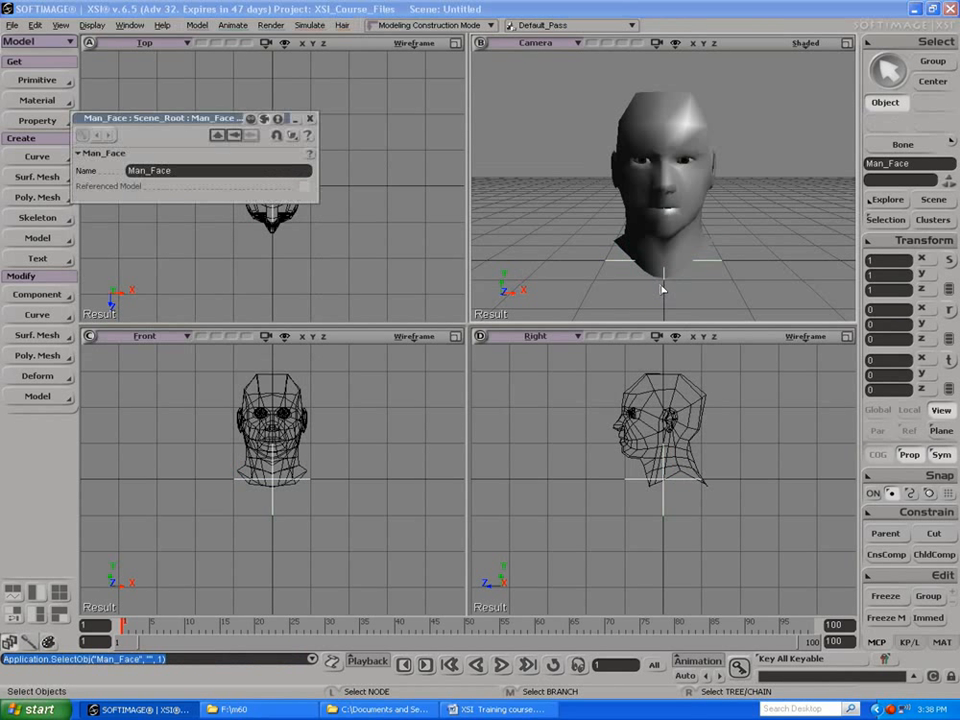
{"action": "left_click", "coordinate": [310, 119]}
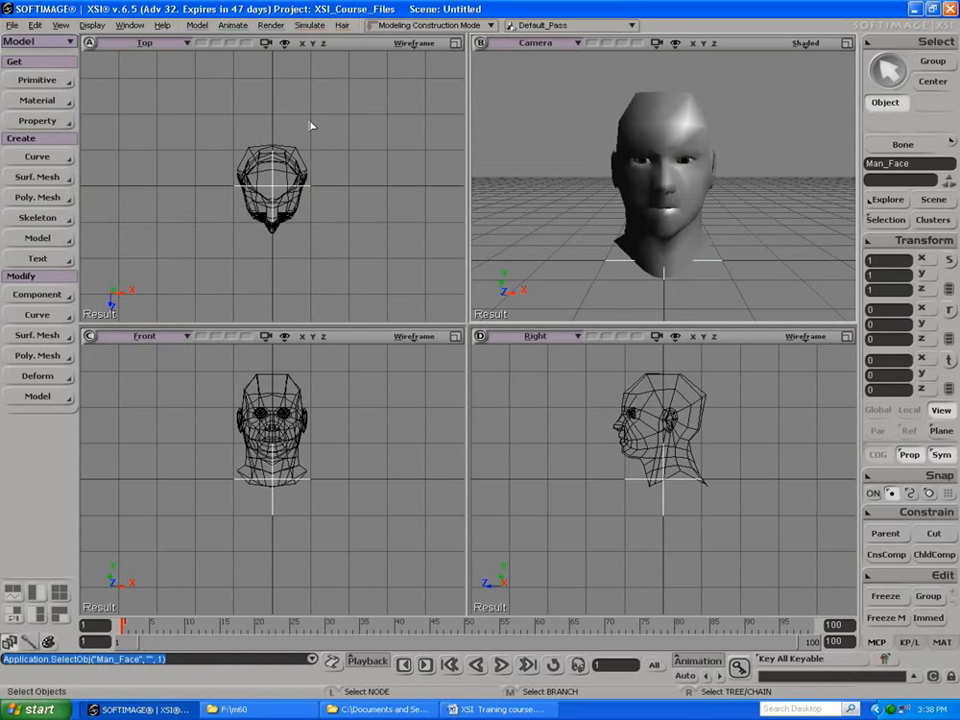
{"action": "left_click", "coordinate": [884, 220]}
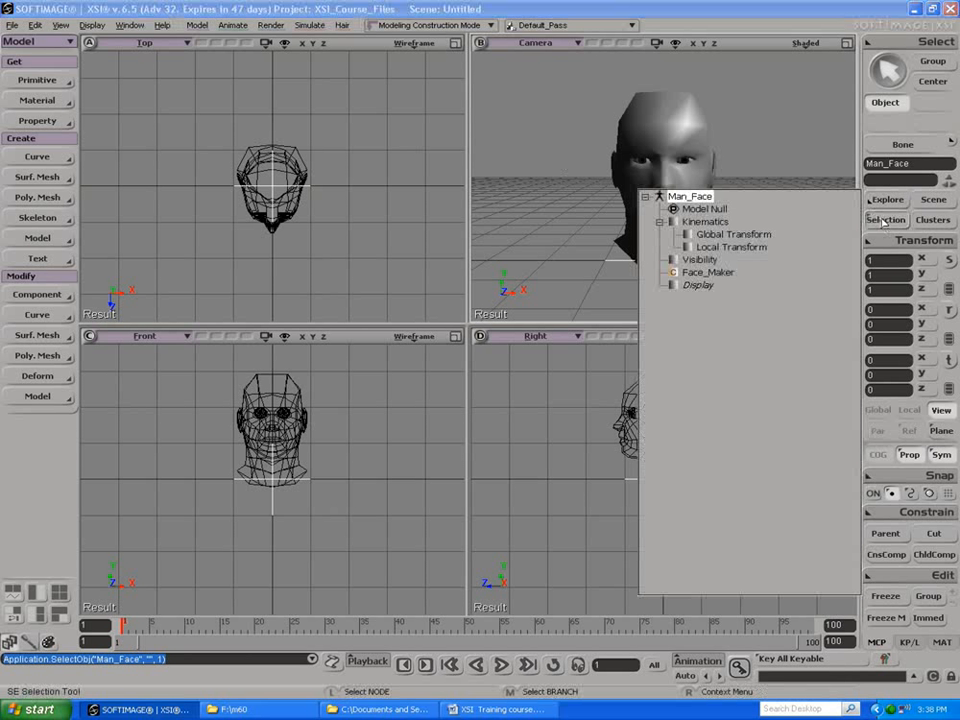
{"action": "left_click", "coordinate": [681, 273]}
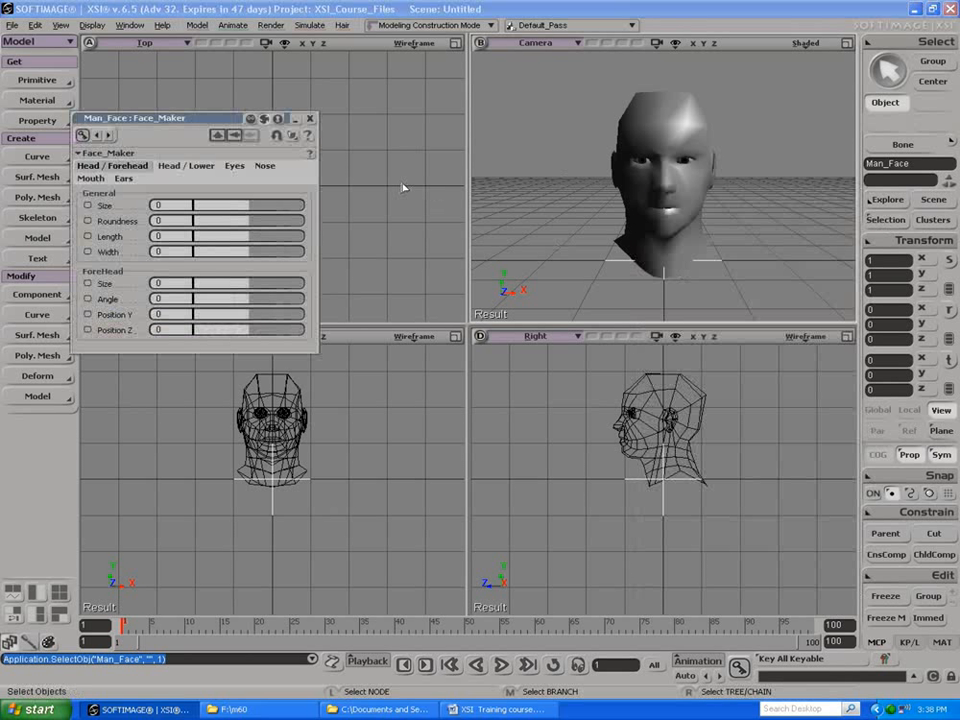
Step: Set the head's general Size to 0.007 and Roundness to 0.088, then show the Head / Lower parameters
{"action": "left_click_drag", "start_coordinate": [238, 208], "coordinate": [254, 247]}
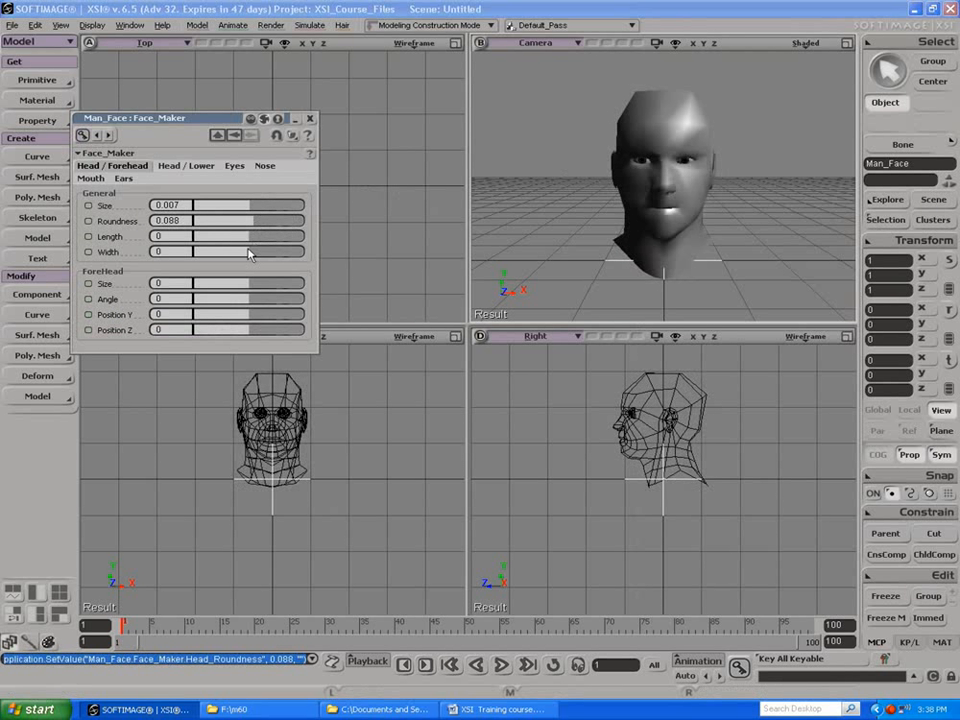
{"action": "left_click", "coordinate": [187, 166]}
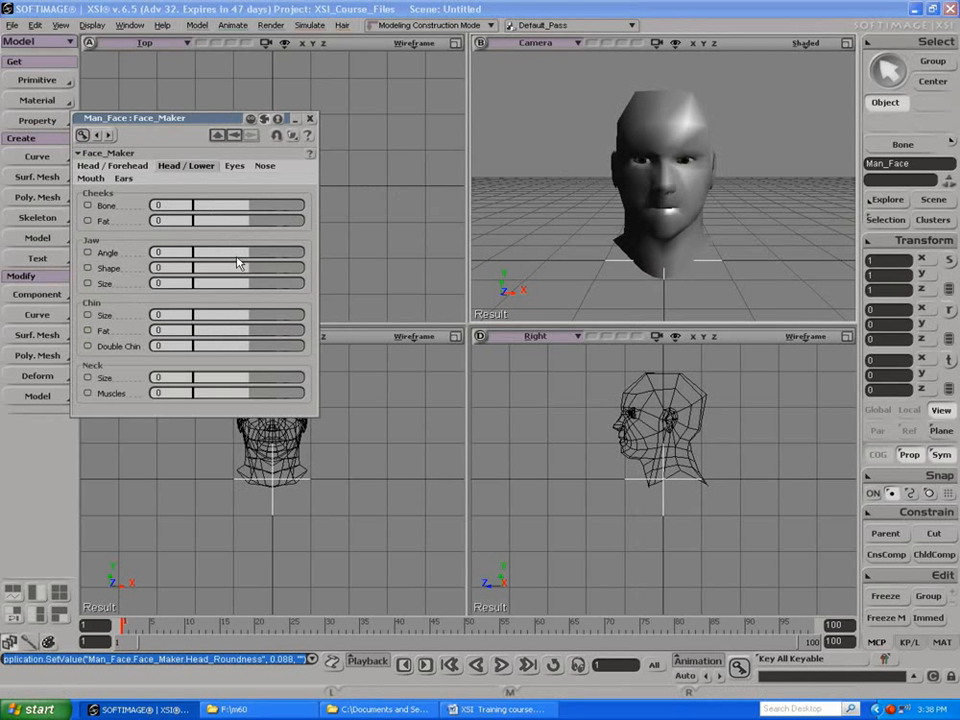
Step: Set the cheek Bone to 0.102, jaw Shape to -0.007 and chin Fat to -0.007, then close the Face_Maker parameters
{"action": "mouse_move", "coordinate": [255, 207]}
{"action": "left_mouse_down"}
{"action": "mouse_move", "coordinate": [285, 208]}
{"action": "mouse_move", "coordinate": [257, 208]}
{"action": "left_mouse_up"}
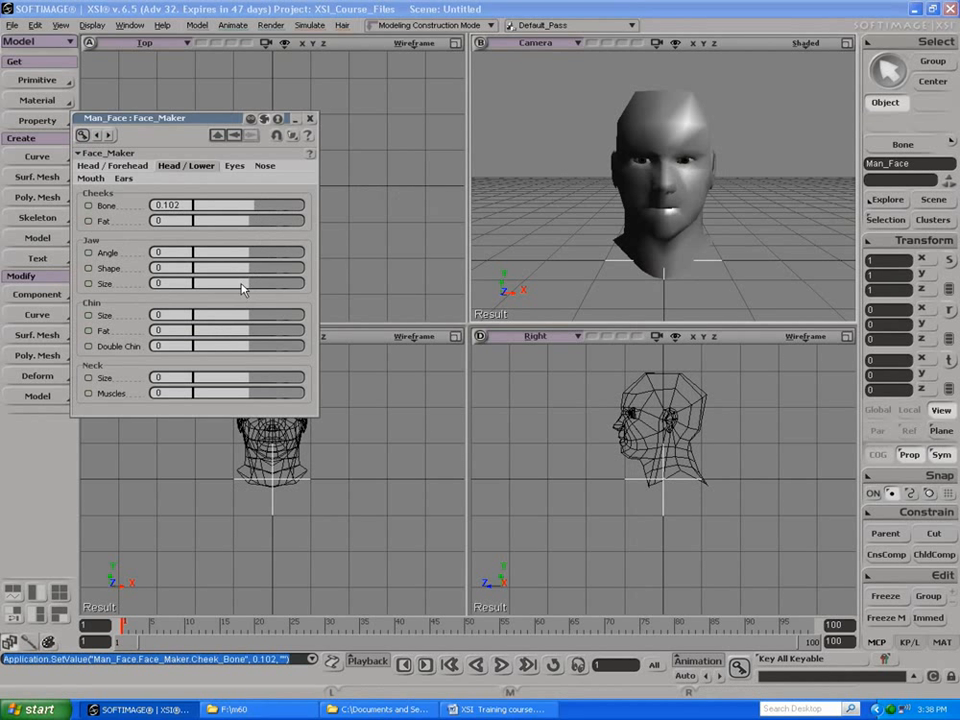
{"action": "mouse_move", "coordinate": [251, 271]}
{"action": "left_mouse_down"}
{"action": "mouse_move", "coordinate": [287, 268]}
{"action": "mouse_move", "coordinate": [251, 266]}
{"action": "left_mouse_up"}
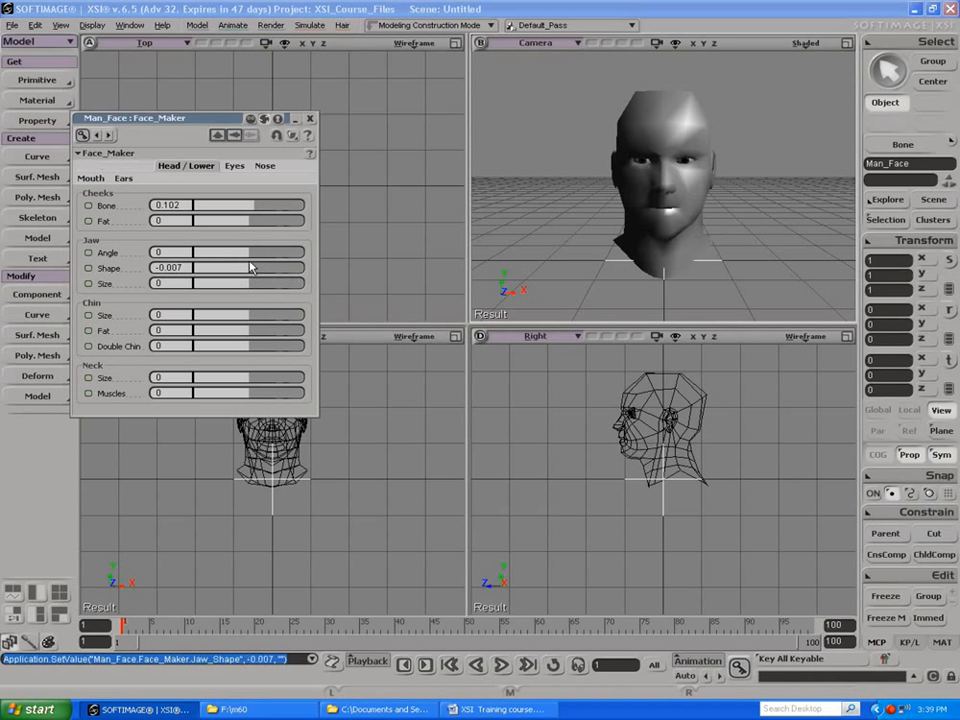
{"action": "mouse_move", "coordinate": [249, 336]}
{"action": "left_mouse_down"}
{"action": "mouse_move", "coordinate": [273, 335]}
{"action": "mouse_move", "coordinate": [252, 321]}
{"action": "left_mouse_up"}
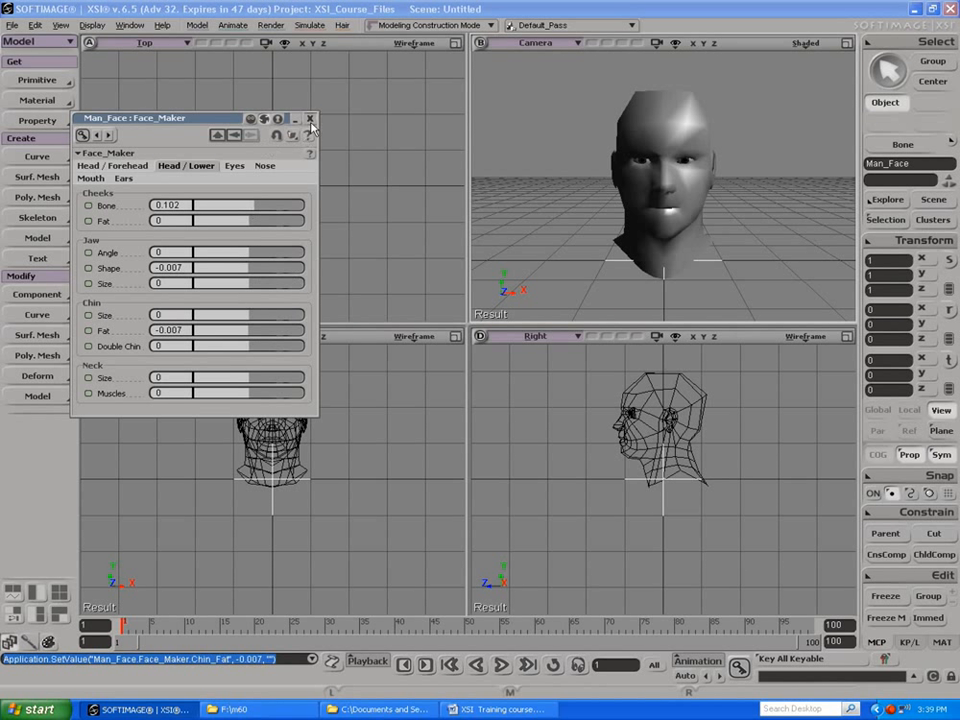
{"action": "left_click", "coordinate": [312, 119]}
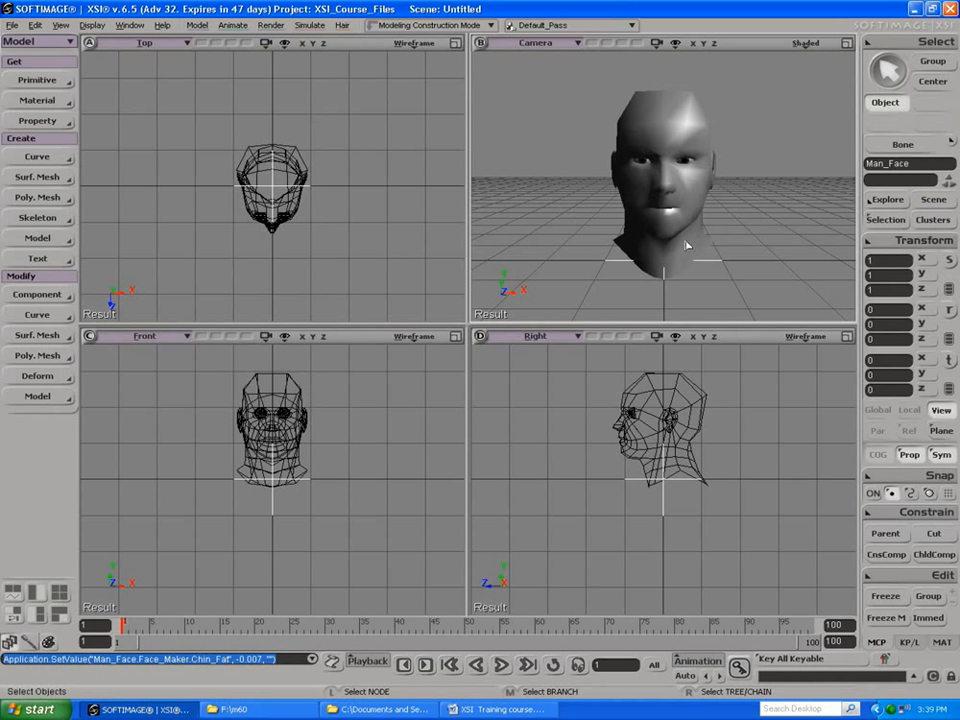
Step: Start a new scene without saving the current one
{"action": "left_click", "coordinate": [12, 25]}
{"action": "left_click", "coordinate": [15, 39]}
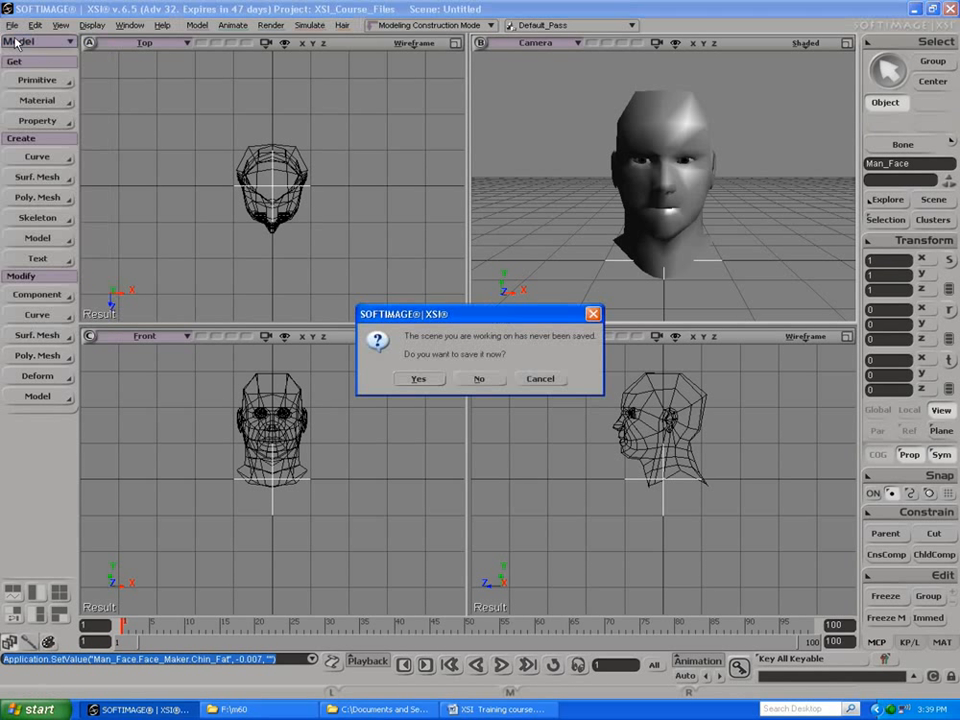
{"action": "left_click", "coordinate": [472, 379]}
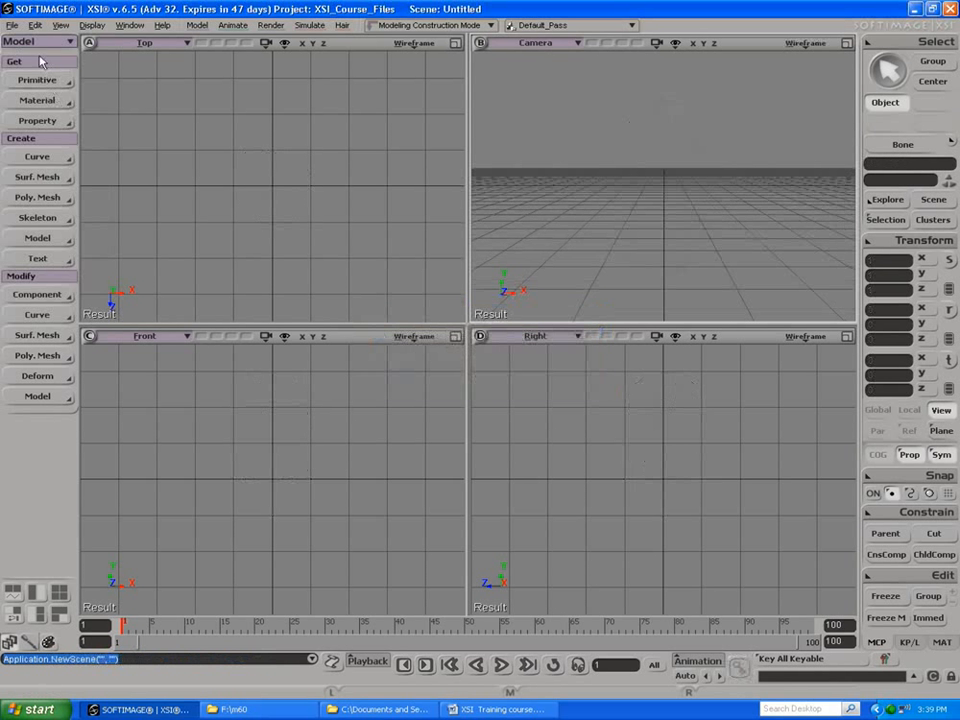
Step: Load the body_med scene from the project's Scenes folder and frame the whole body in the camera view
{"action": "left_click", "coordinate": [12, 25]}
{"action": "left_click", "coordinate": [28, 51]}
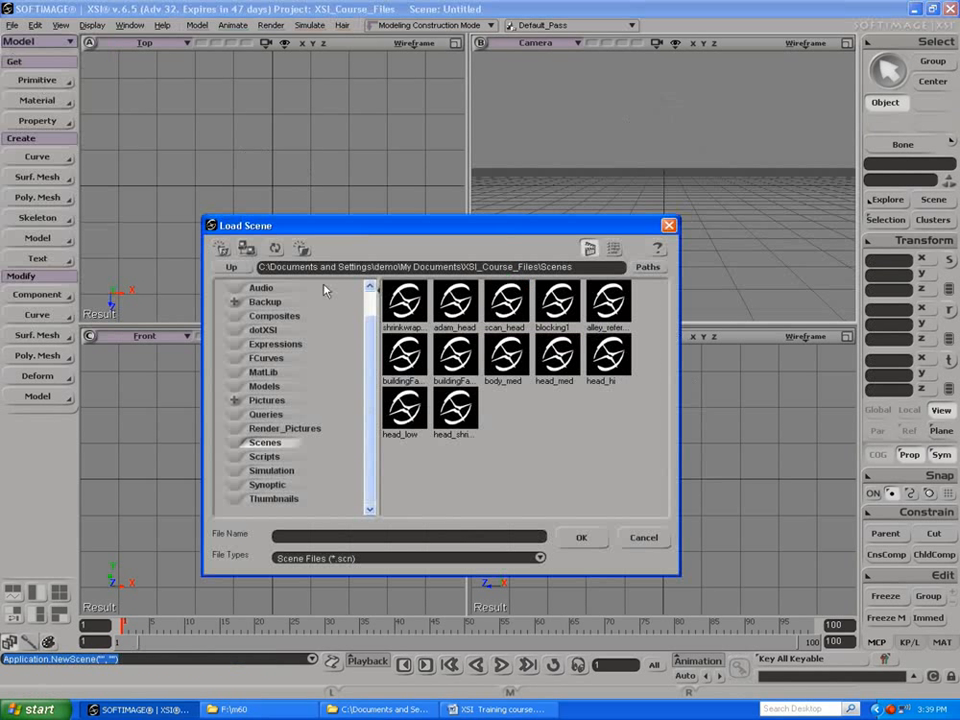
{"action": "left_click", "coordinate": [508, 358]}
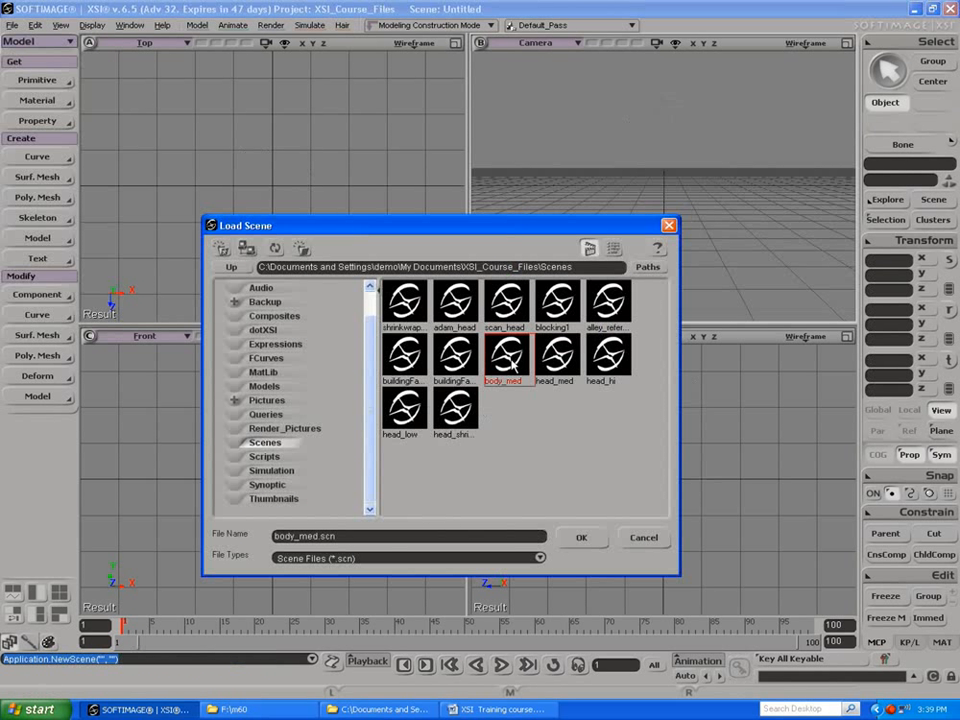
{"action": "left_click", "coordinate": [581, 538]}
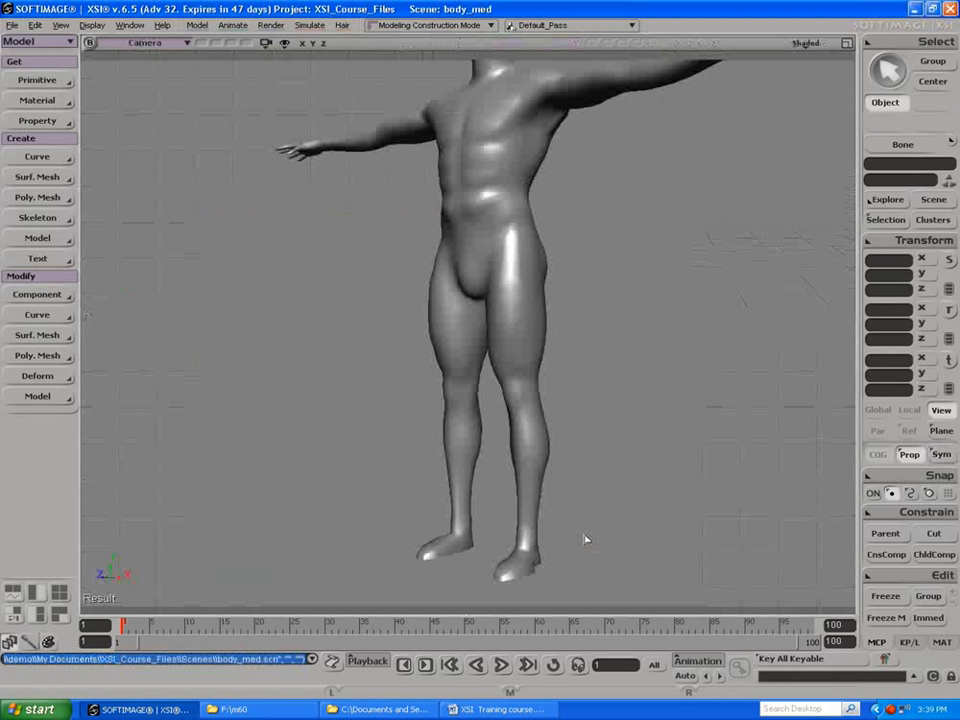
{"action": "key", "text": "a"}
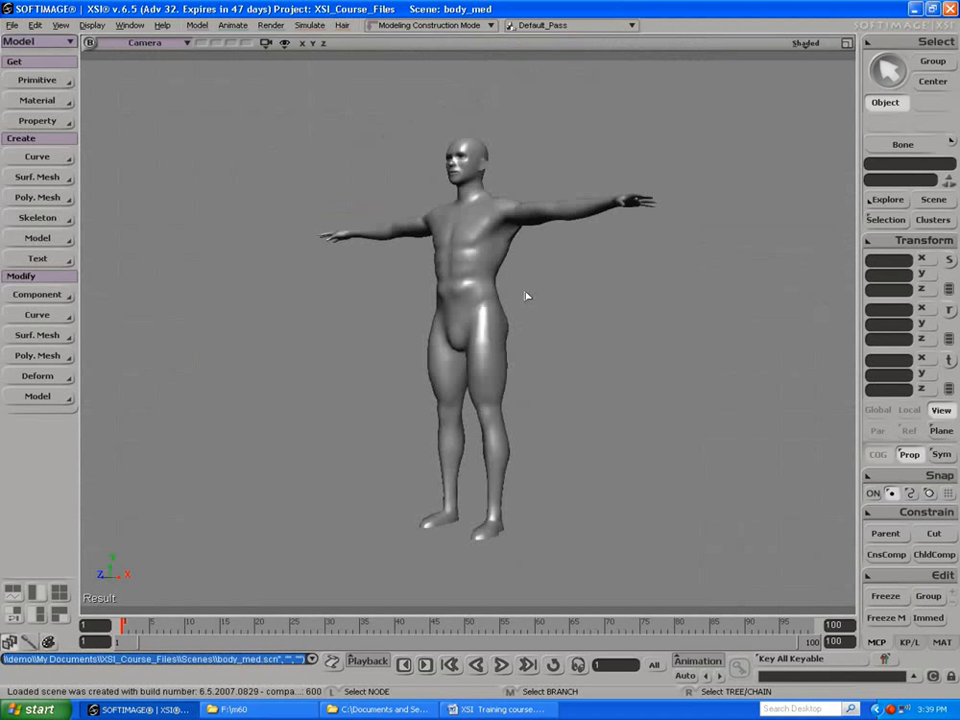
Step: Select the body mesh, examine its wireframe topology from several sides, and deselect it with the figure facing front
{"action": "key", "text": "s"}
{"action": "left_click_drag", "start_coordinate": [386, 276], "coordinate": [388, 309]}
{"action": "right_click_drag", "start_coordinate": [435, 270], "coordinate": [560, 317]}
{"action": "key", "text": "space"}
{"action": "left_click", "coordinate": [490, 292]}
{"action": "key", "text": "s"}
{"action": "mouse_move", "coordinate": [440, 266]}
{"action": "left_mouse_down"}
{"action": "mouse_move", "coordinate": [530, 275]}
{"action": "mouse_move", "coordinate": [542, 311]}
{"action": "mouse_move", "coordinate": [456, 306]}
{"action": "mouse_move", "coordinate": [454, 281]}
{"action": "left_mouse_up"}
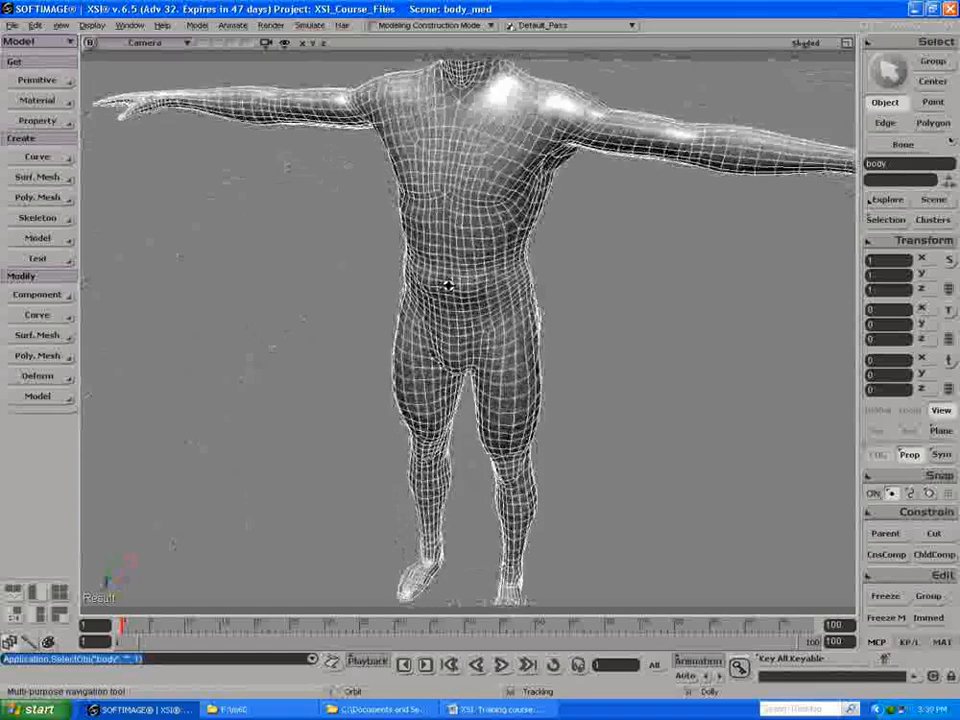
{"action": "right_click_drag", "start_coordinate": [454, 281], "coordinate": [387, 268]}
{"action": "mouse_move", "coordinate": [387, 268]}
{"action": "left_mouse_down"}
{"action": "mouse_move", "coordinate": [336, 238]}
{"action": "mouse_move", "coordinate": [355, 319]}
{"action": "mouse_move", "coordinate": [391, 263]}
{"action": "left_mouse_up"}
{"action": "right_click_drag", "start_coordinate": [395, 262], "coordinate": [370, 269]}
{"action": "left_click_drag", "start_coordinate": [370, 269], "coordinate": [439, 271]}
{"action": "right_click_drag", "start_coordinate": [439, 271], "coordinate": [416, 266]}
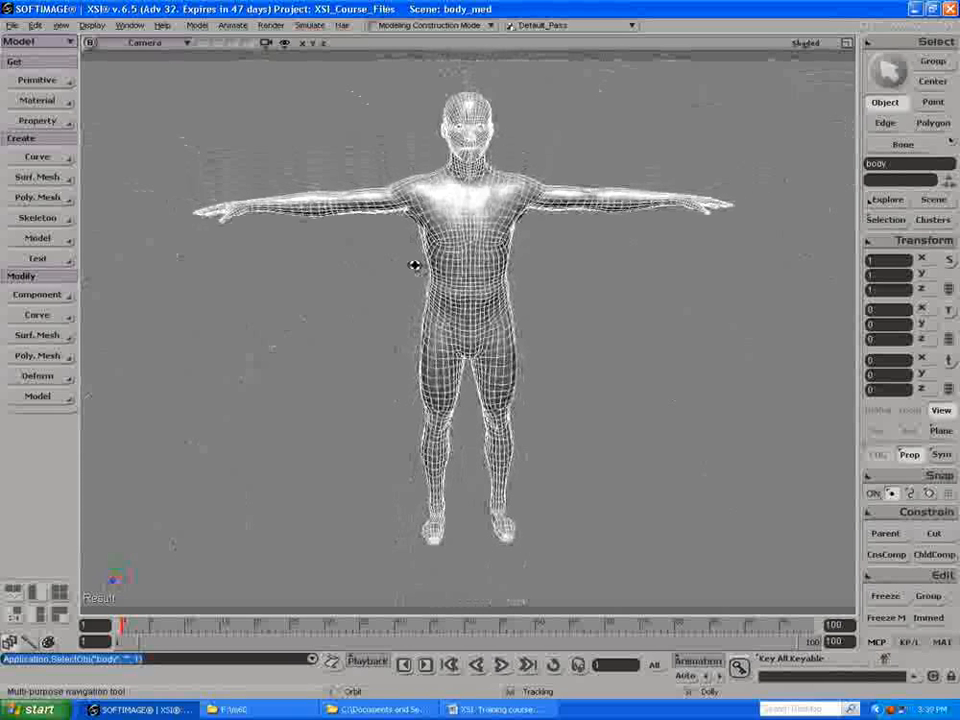
{"action": "key", "text": "space"}
{"action": "left_click", "coordinate": [361, 280]}
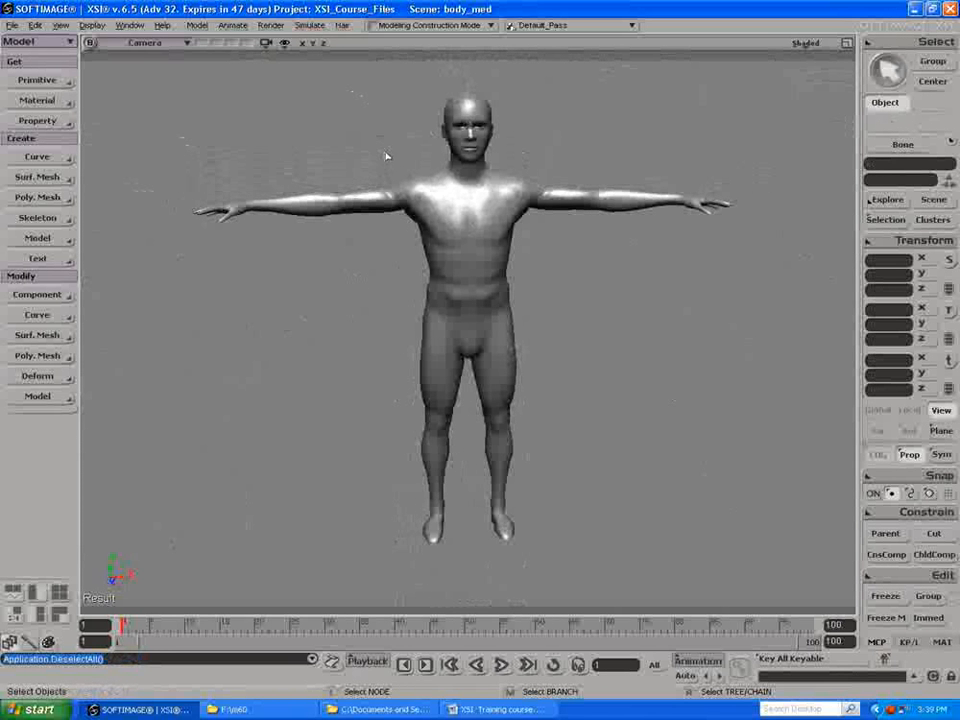
Step: Add the preset Face - Man model to the body_med scene and close the new mesh's properties
{"action": "left_click", "coordinate": [37, 80]}
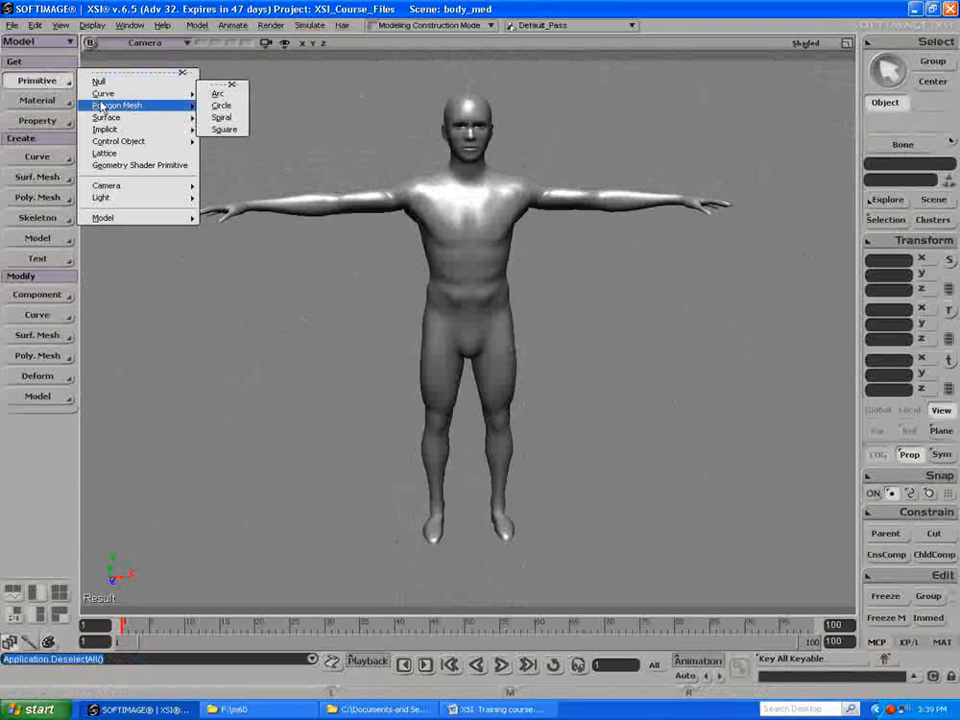
{"action": "mouse_move", "coordinate": [117, 224]}
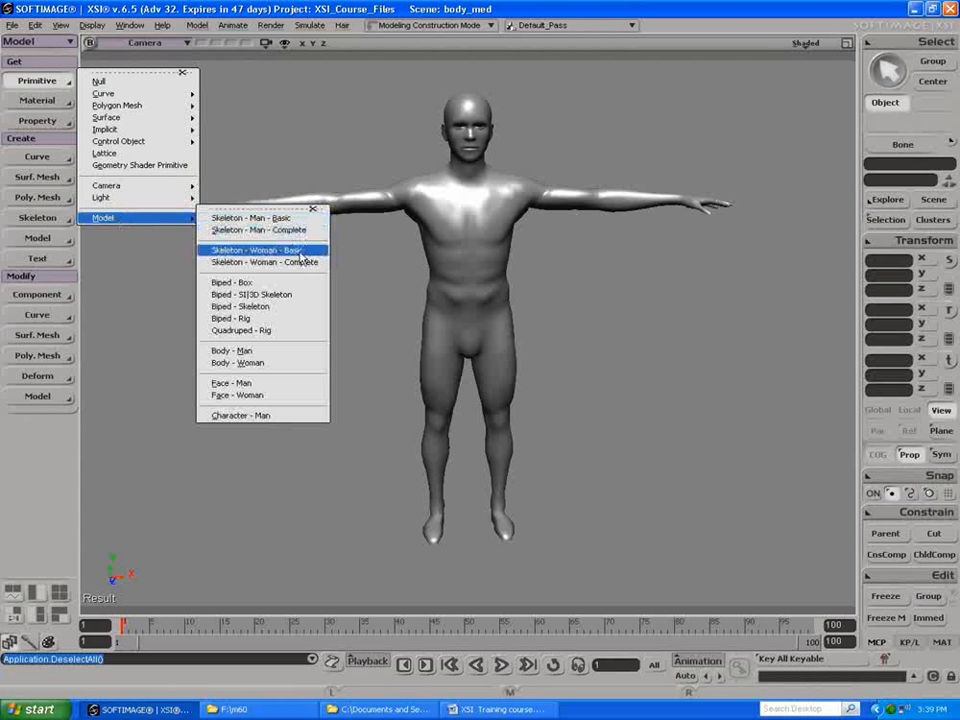
{"action": "left_click", "coordinate": [237, 384]}
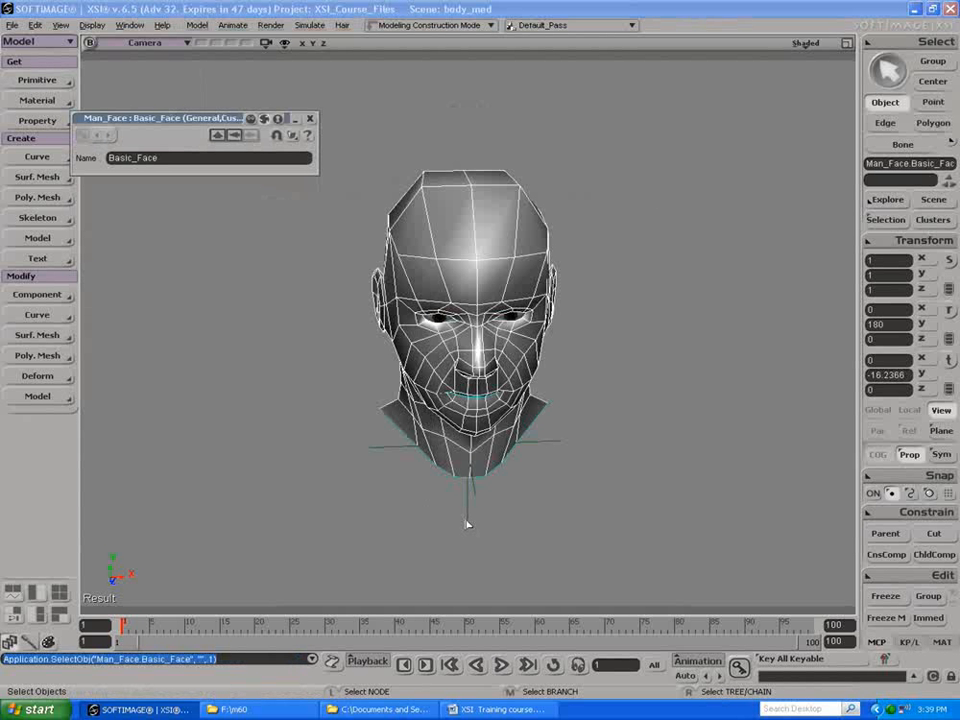
{"action": "left_click", "coordinate": [310, 119]}
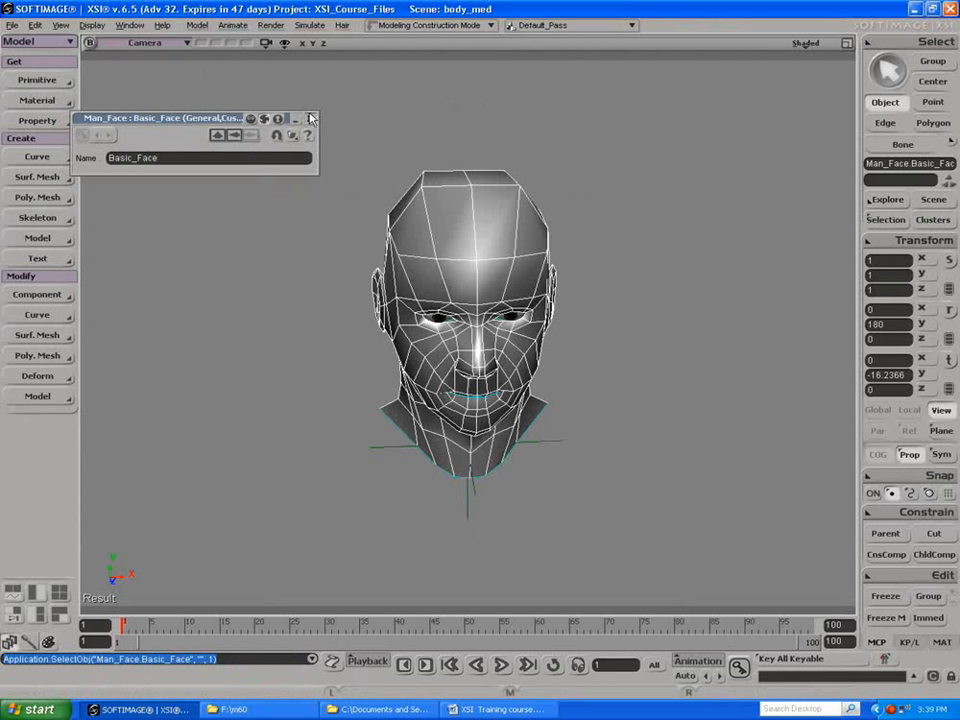
Step: Open an explorer beside the face and expand the body's Polygon Mesh node to examine its operator stack
{"action": "key", "text": "8"}
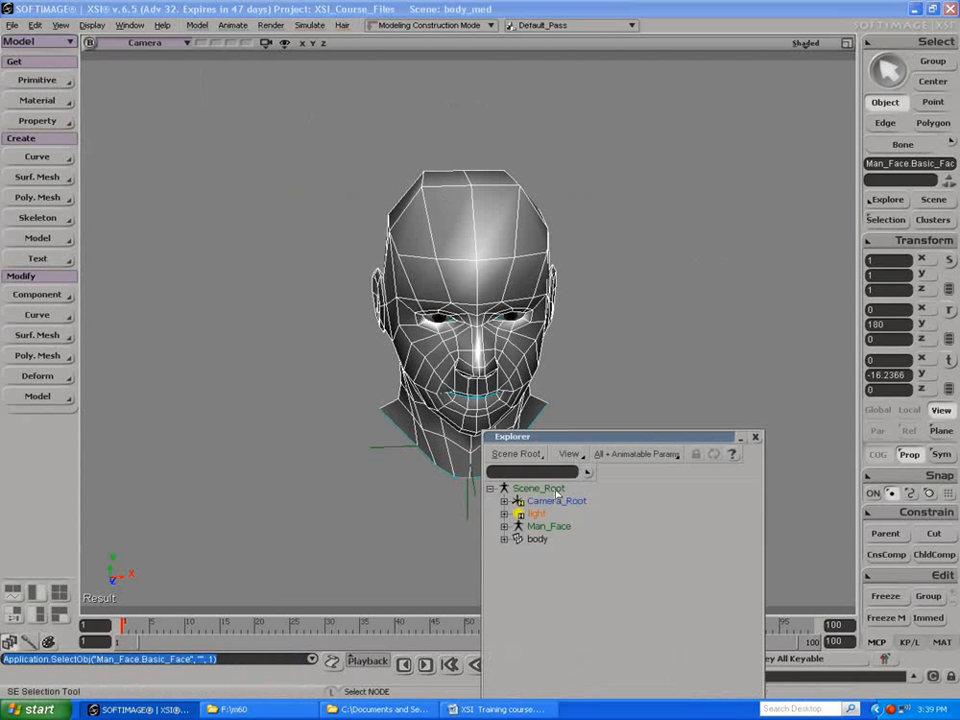
{"action": "left_click_drag", "start_coordinate": [584, 441], "coordinate": [737, 281]}
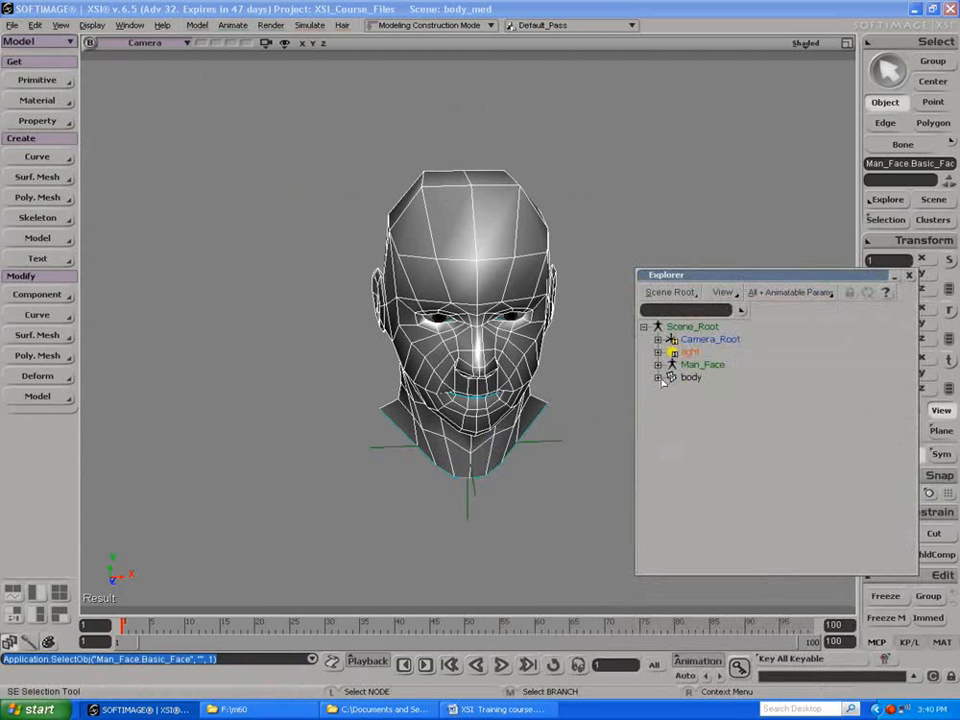
{"action": "left_click", "coordinate": [655, 380]}
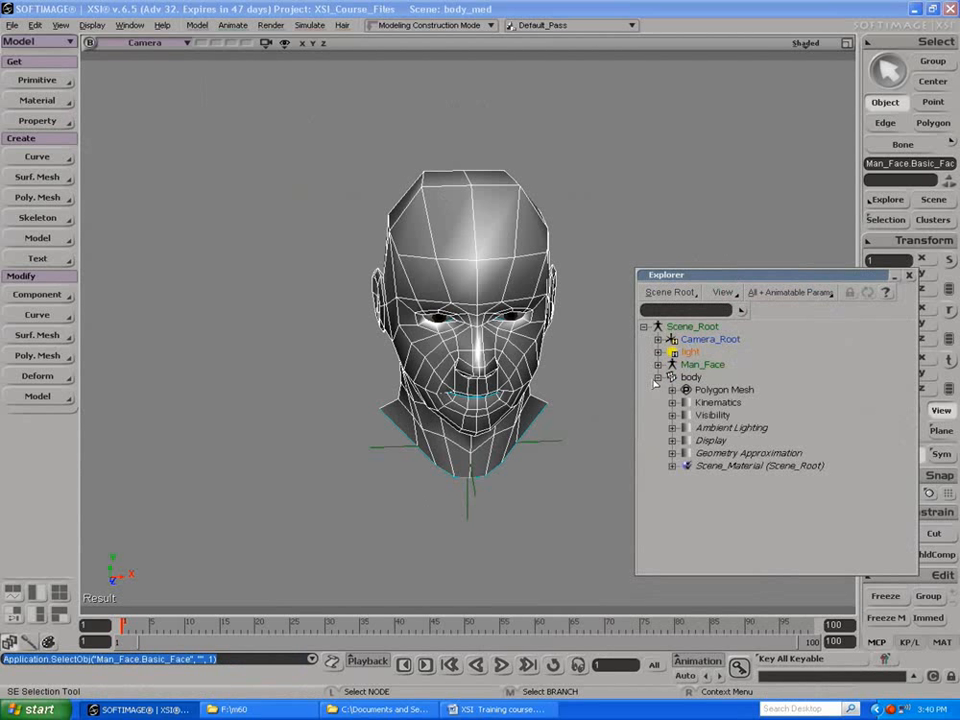
{"action": "left_click", "coordinate": [673, 390]}
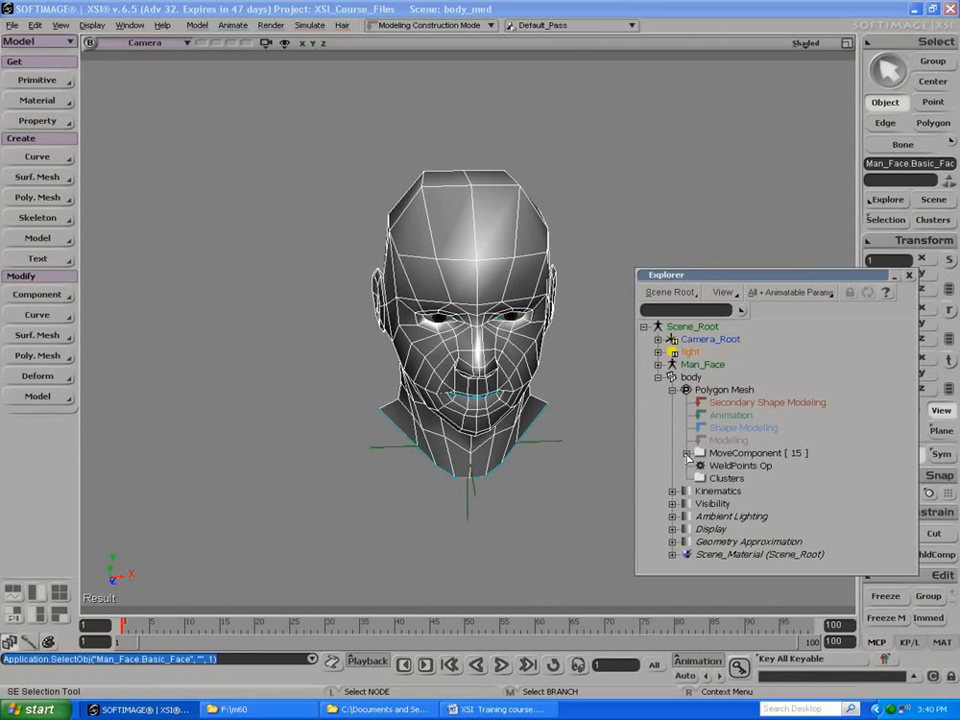
Step: Collapse the body node, expand Man_Face down to Basic_Face's Polygon Mesh, and list the operators in its Taper Op group
{"action": "left_click", "coordinate": [658, 377]}
{"action": "left_click", "coordinate": [658, 364]}
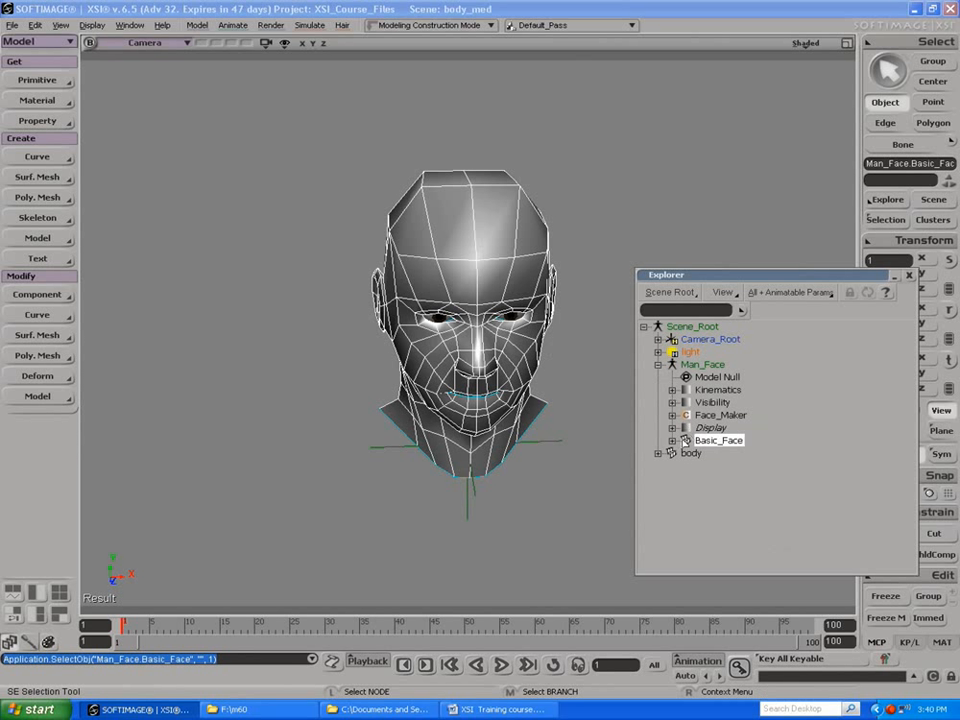
{"action": "left_click", "coordinate": [672, 440]}
{"action": "left_click", "coordinate": [686, 453]}
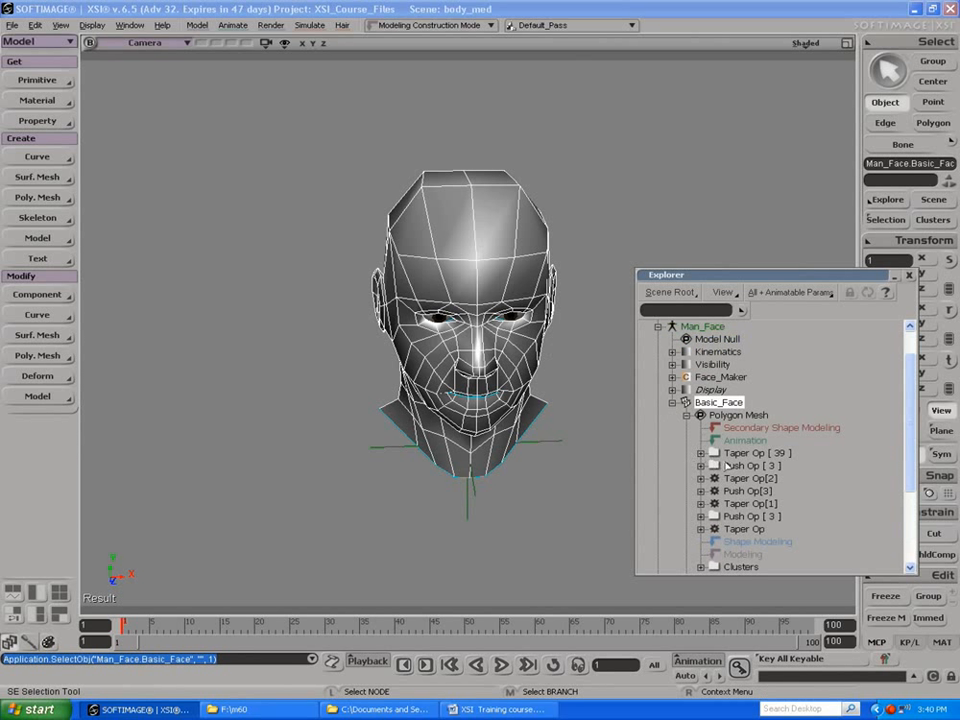
{"action": "scroll", "coordinate": [720, 420], "scroll_direction": "down", "scroll_amount": 3}
{"action": "scroll", "coordinate": [723, 416], "scroll_direction": "up", "scroll_amount": 2}
{"action": "left_click", "coordinate": [701, 402]}
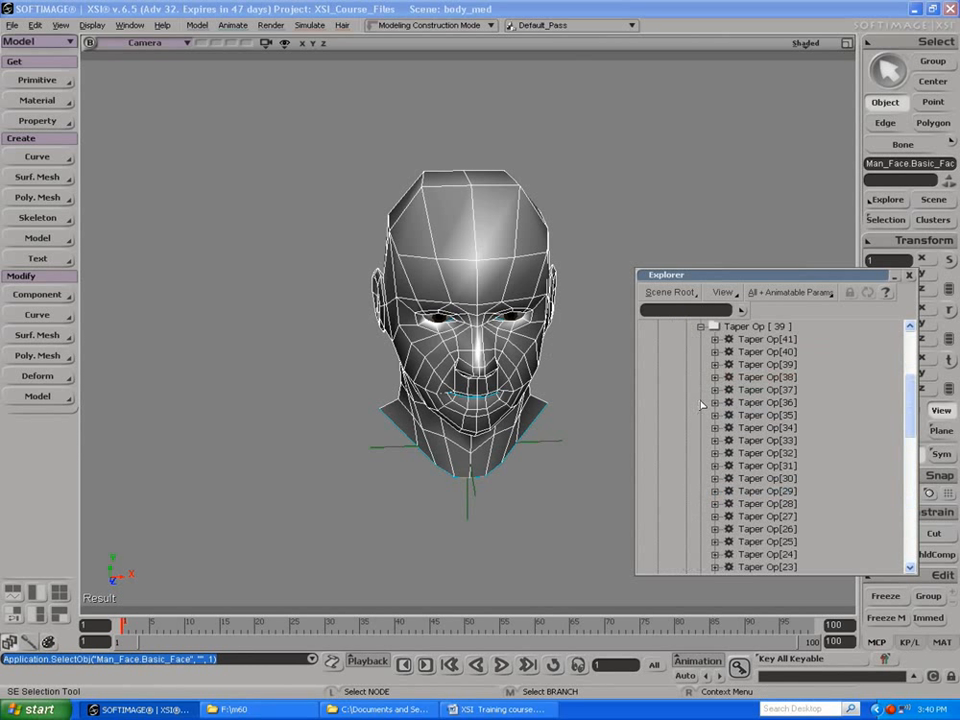
Step: Open Taper Op[40], try an Amplitude of 0.257 on it, and undo that change
{"action": "left_click", "coordinate": [745, 352]}
{"action": "left_click", "coordinate": [729, 352]}
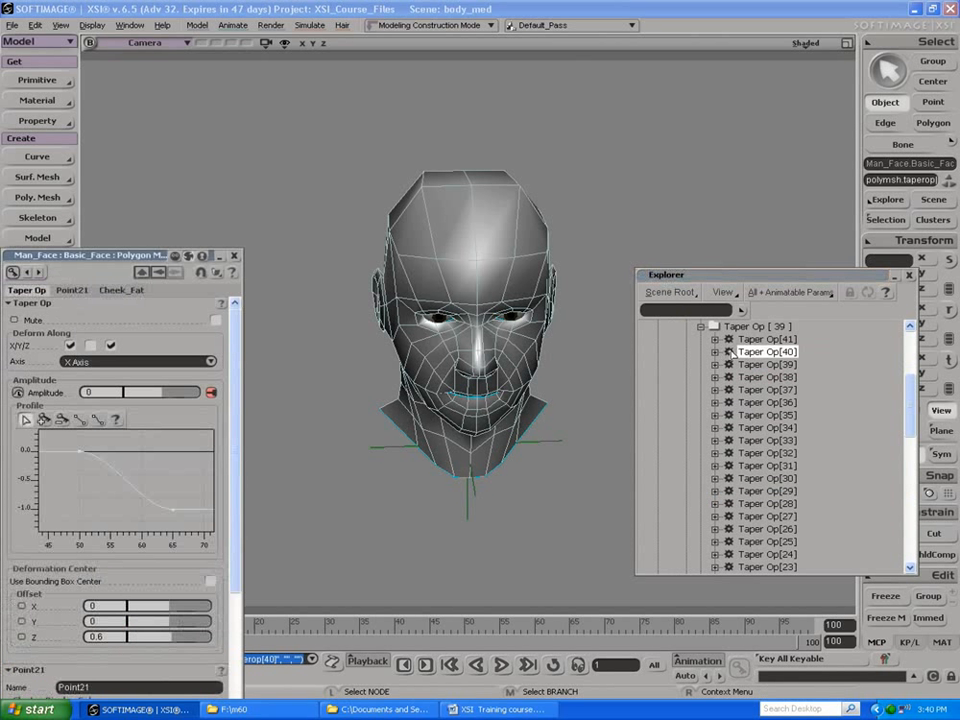
{"action": "left_click_drag", "start_coordinate": [145, 398], "coordinate": [170, 395]}
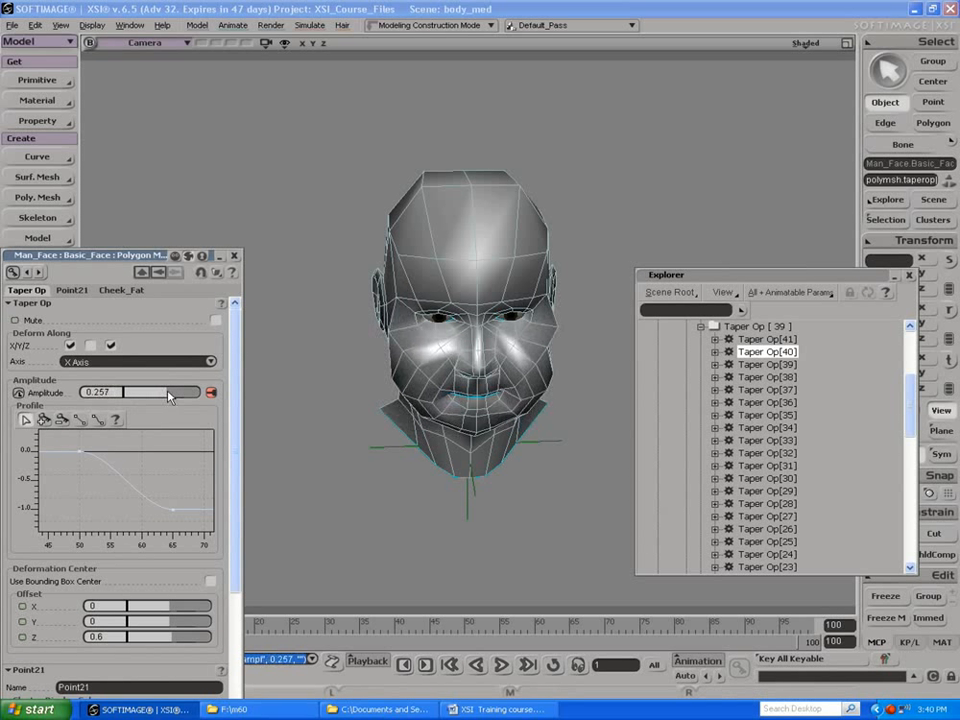
{"action": "key", "text": "ctrl+z"}
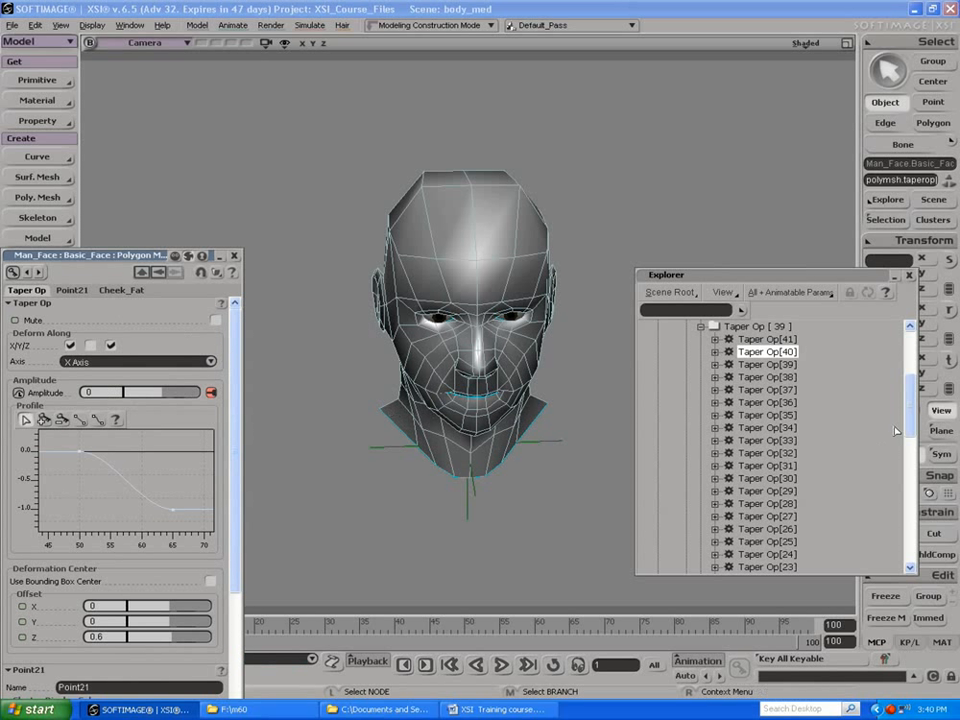
Step: Open Man_Face's Face_Maker parameters and review the Head / Forehead, Mouth, Ears and Head / Lower sets
{"action": "scroll", "coordinate": [897, 431], "scroll_direction": "up", "scroll_amount": 4}
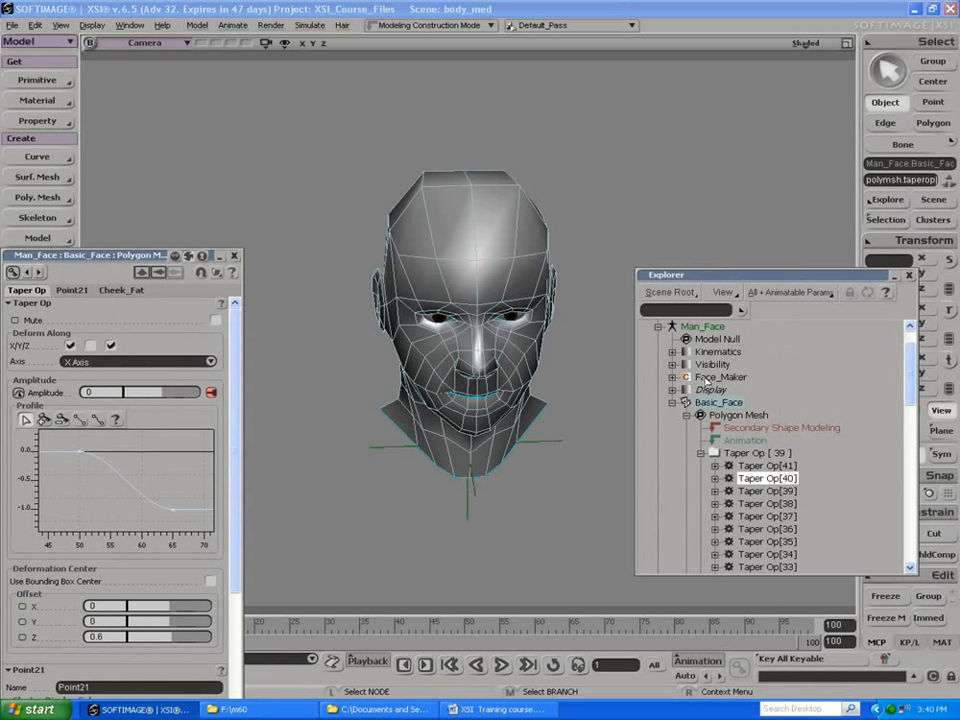
{"action": "left_click", "coordinate": [687, 378]}
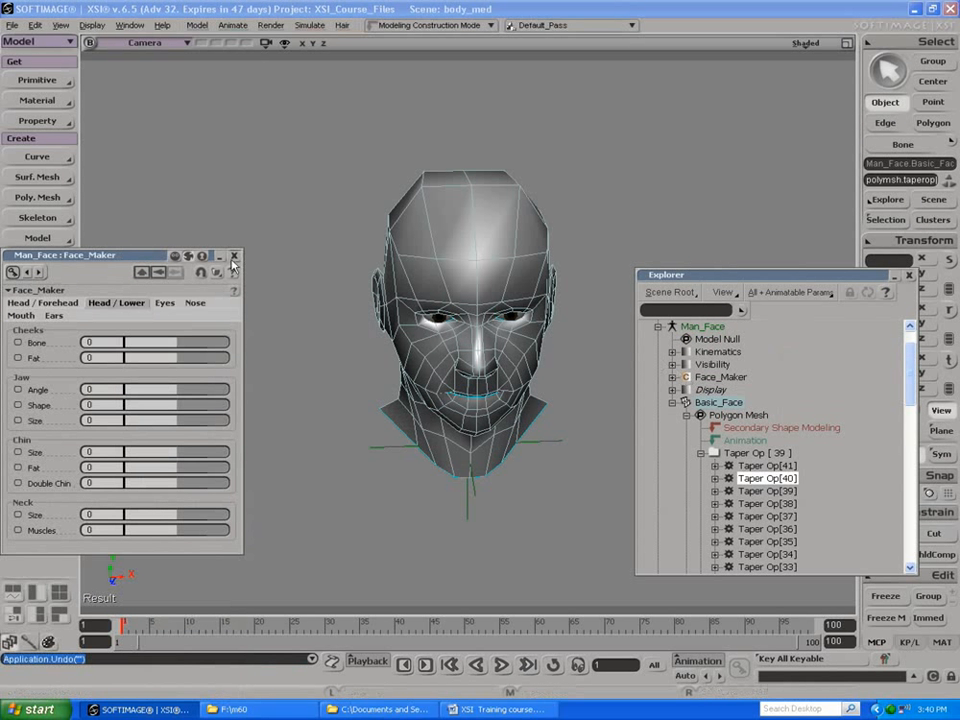
{"action": "left_click_drag", "start_coordinate": [143, 259], "coordinate": [235, 120]}
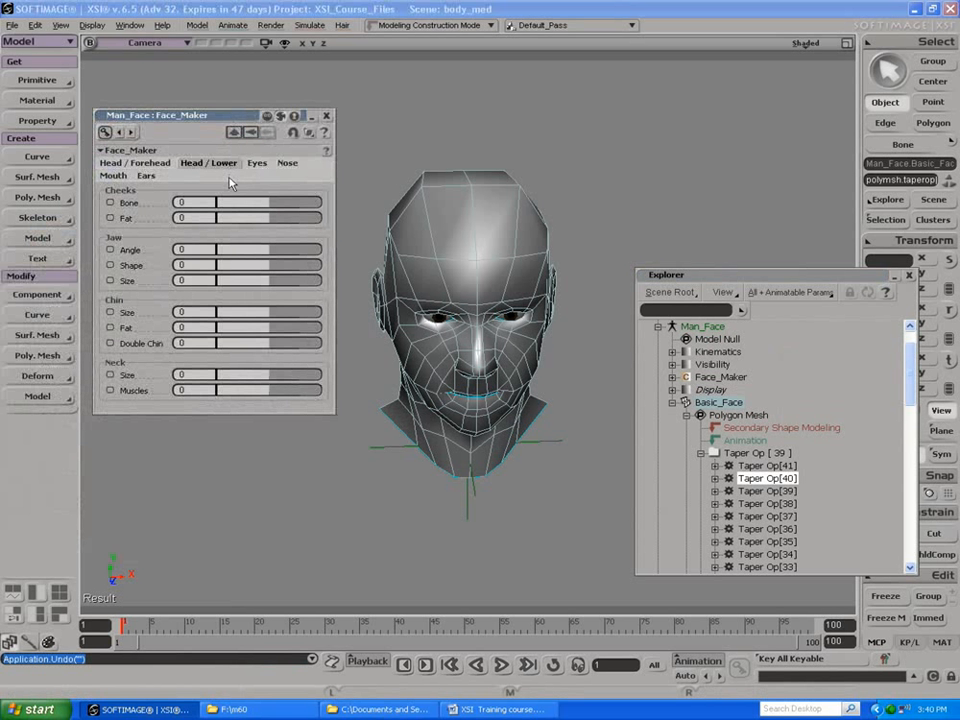
{"action": "left_click", "coordinate": [157, 166]}
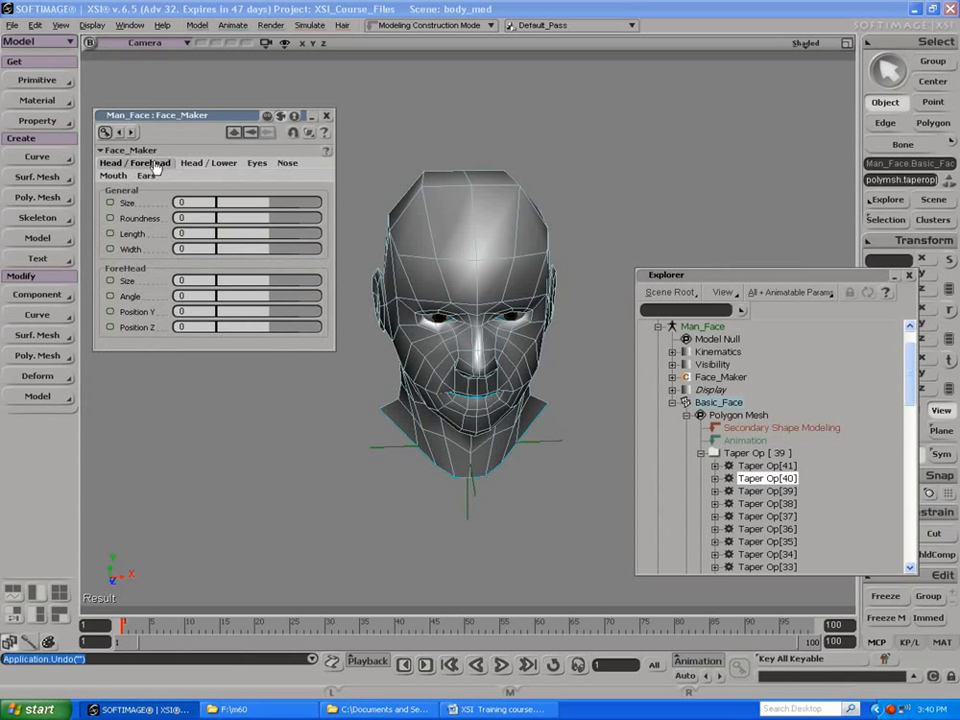
{"action": "left_click", "coordinate": [118, 176]}
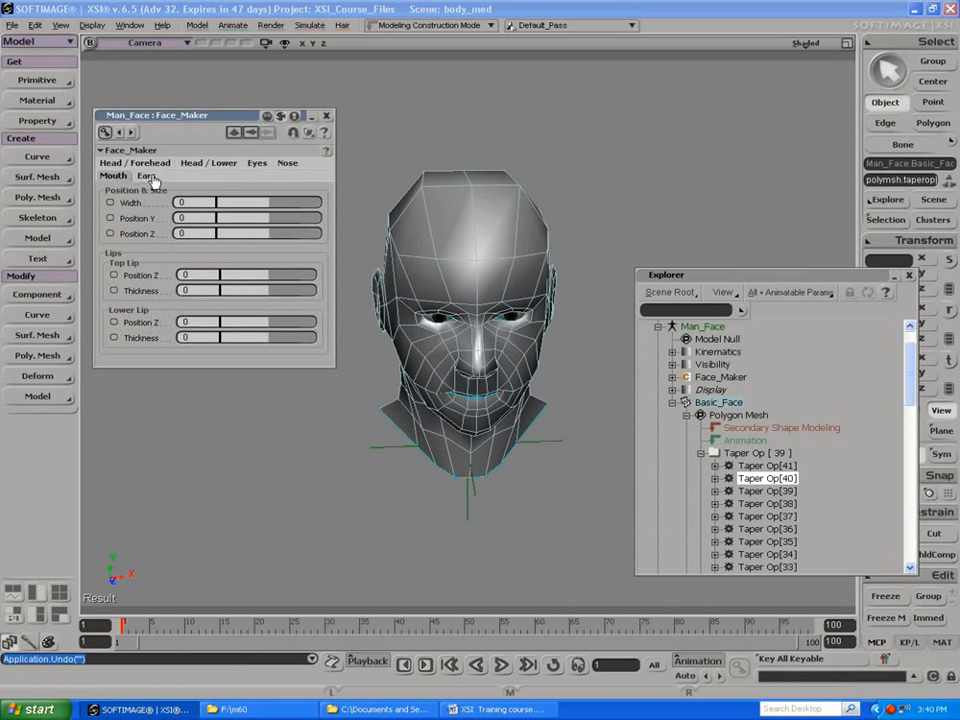
{"action": "left_click", "coordinate": [146, 176]}
{"action": "left_click", "coordinate": [209, 164]}
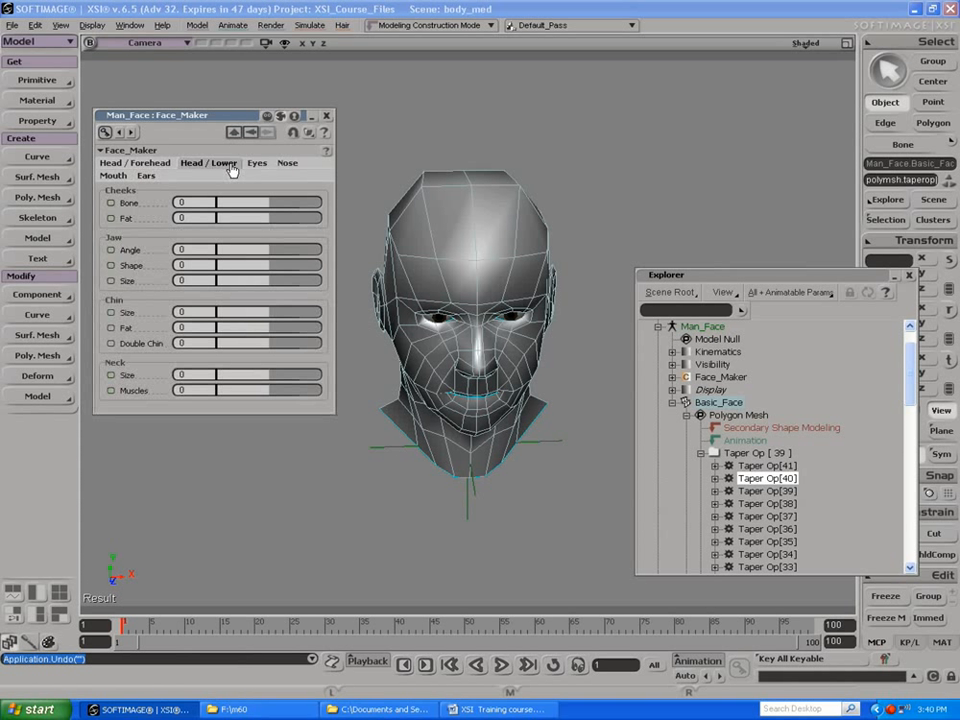
Step: Set the cheek Fat to 0.022 in the Head / Lower parameters and expand Taper Op[40] in the explorer
{"action": "left_click", "coordinate": [140, 164]}
{"action": "left_click", "coordinate": [186, 165]}
{"action": "mouse_move", "coordinate": [262, 218]}
{"action": "left_mouse_down"}
{"action": "mouse_move", "coordinate": [306, 216]}
{"action": "mouse_move", "coordinate": [274, 219]}
{"action": "mouse_move", "coordinate": [282, 236]}
{"action": "mouse_move", "coordinate": [271, 230]}
{"action": "left_mouse_up"}
{"action": "left_click", "coordinate": [715, 479]}
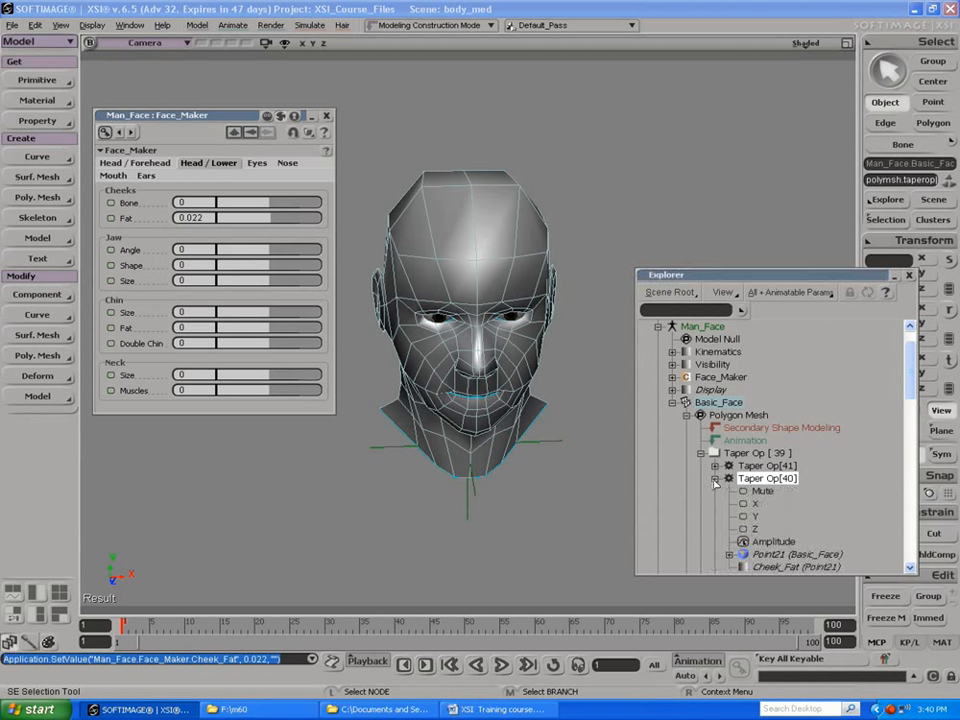
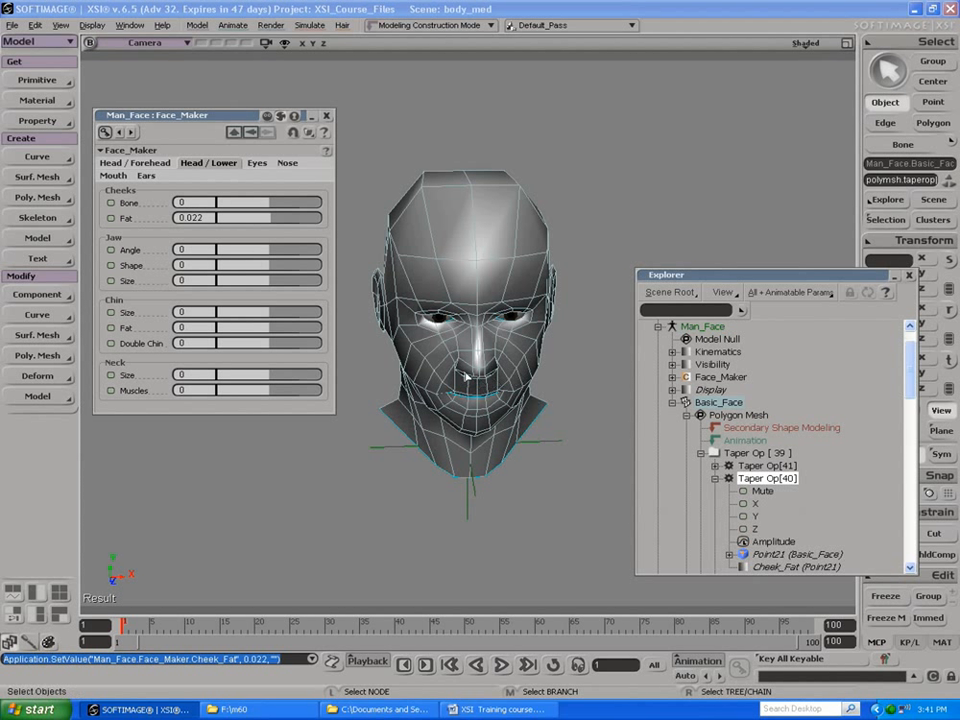
Step: Display the Cheek_Fat weight map used by Taper Op[40] on the face
{"action": "key", "text": "w"}
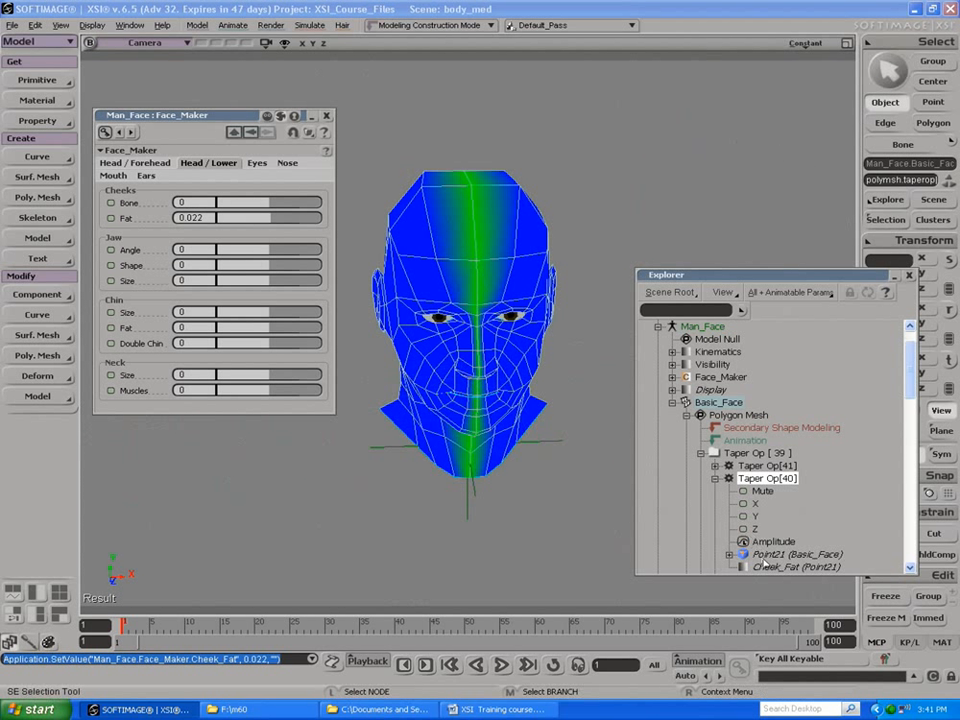
{"action": "left_click", "coordinate": [762, 566]}
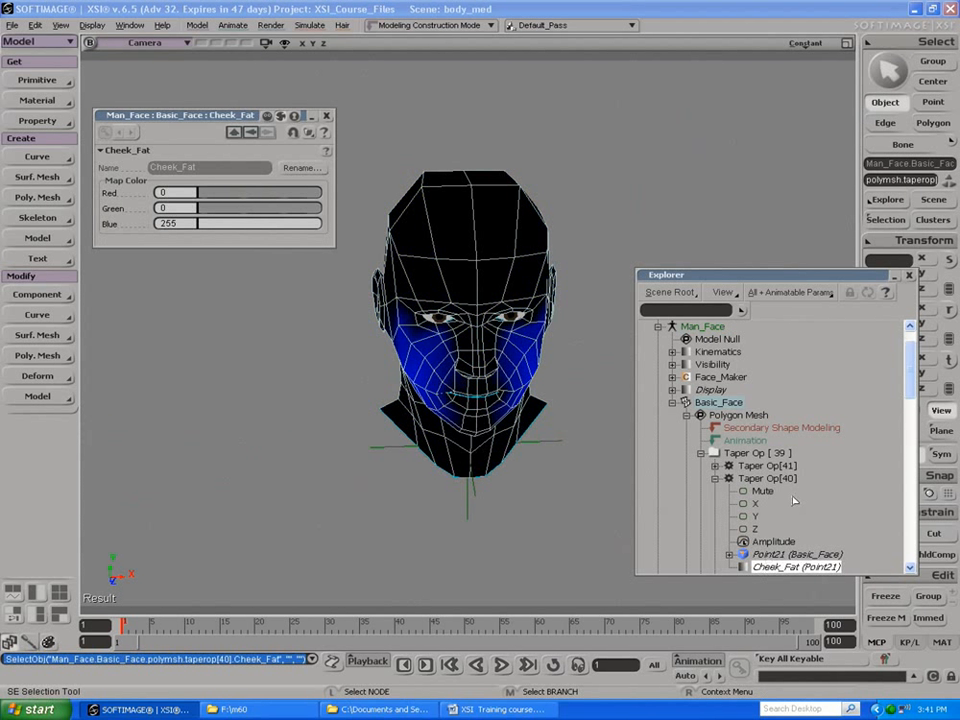
{"action": "scroll", "coordinate": [814, 450], "scroll_direction": "down", "scroll_amount": 2}
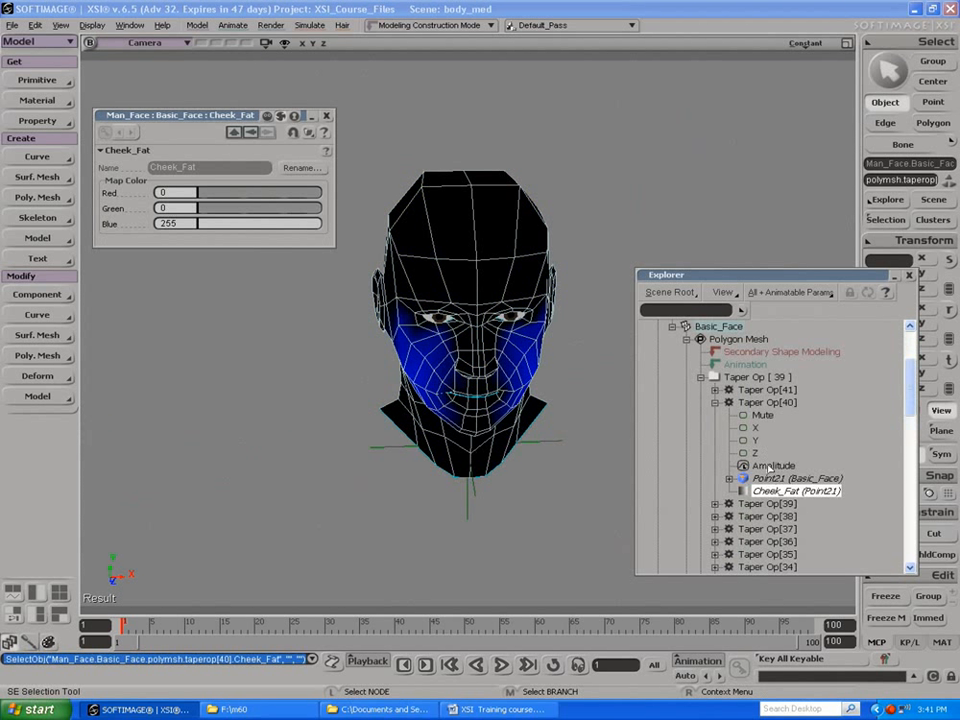
Step: Collapse the Taper Op group, expand the mesh's Clusters, and display the LowLip cluster's LowLipThickness weight map
{"action": "left_click", "coordinate": [701, 378]}
{"action": "scroll", "coordinate": [695, 440], "scroll_direction": "up", "scroll_amount": 5}
{"action": "scroll", "coordinate": [690, 460], "scroll_direction": "down", "scroll_amount": 6}
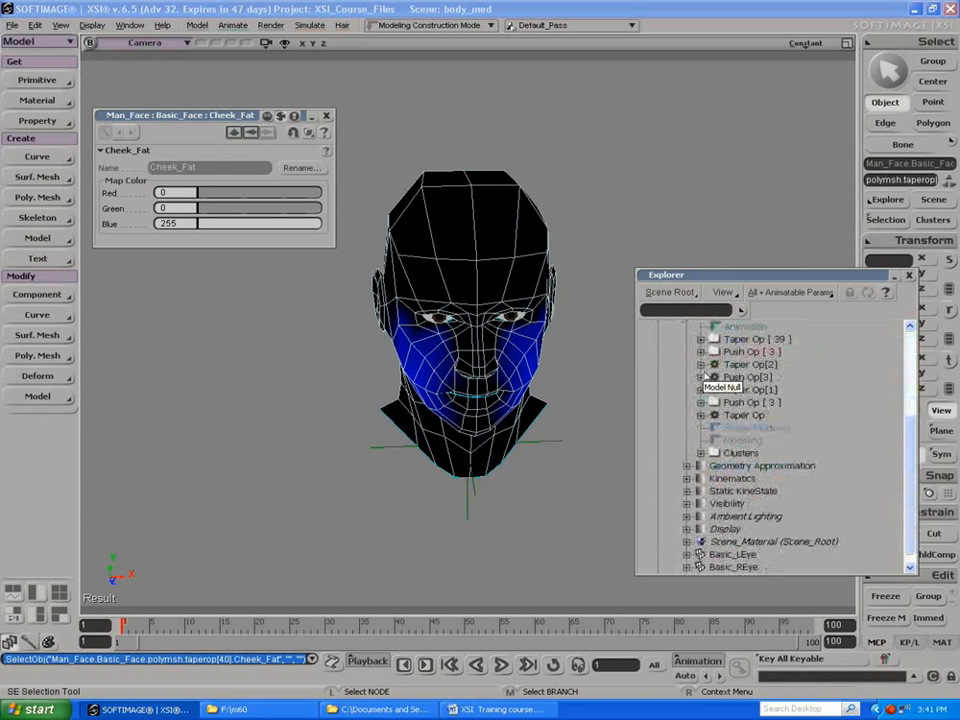
{"action": "left_click", "coordinate": [701, 453]}
{"action": "left_click", "coordinate": [714, 378]}
{"action": "left_click", "coordinate": [742, 391]}
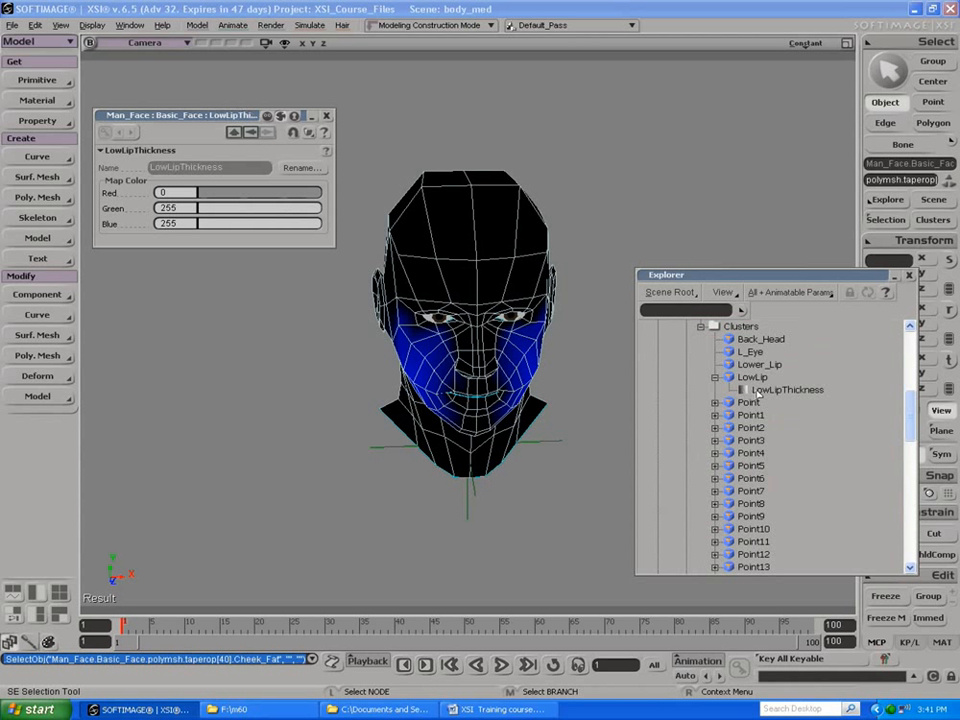
{"action": "left_click", "coordinate": [761, 391]}
Step: Display the Chin_shape, Neck_Muscle and Forehead_Angle weight maps from clusters Point1, Point3 and Point5
{"action": "left_click", "coordinate": [715, 415]}
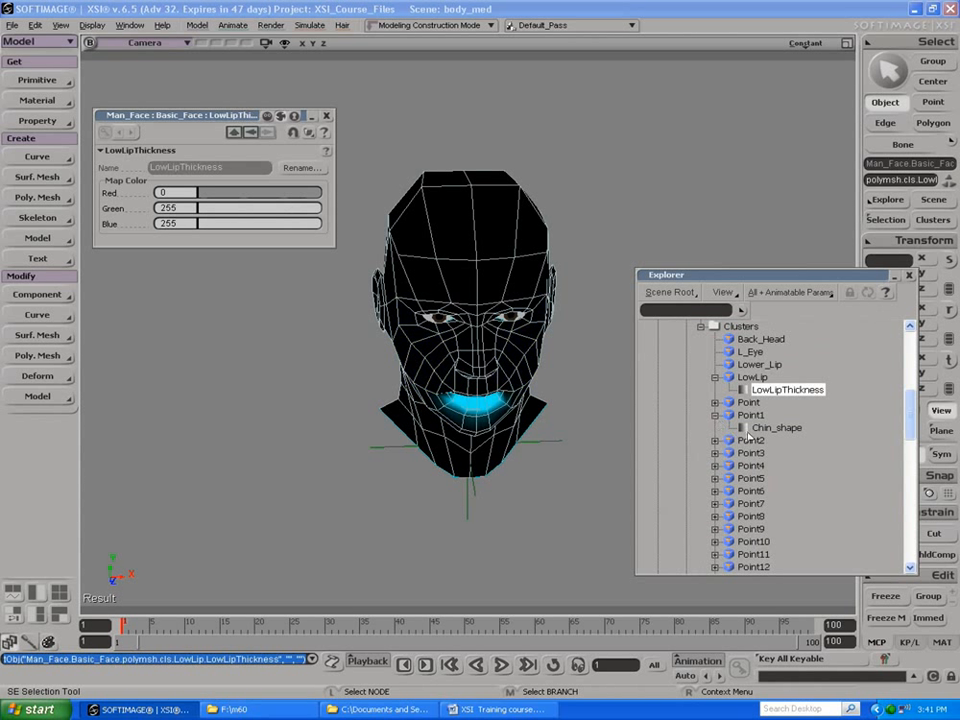
{"action": "left_click", "coordinate": [770, 428]}
{"action": "left_click", "coordinate": [715, 453]}
{"action": "left_click", "coordinate": [776, 466]}
{"action": "left_click", "coordinate": [715, 491]}
{"action": "left_click", "coordinate": [768, 503]}
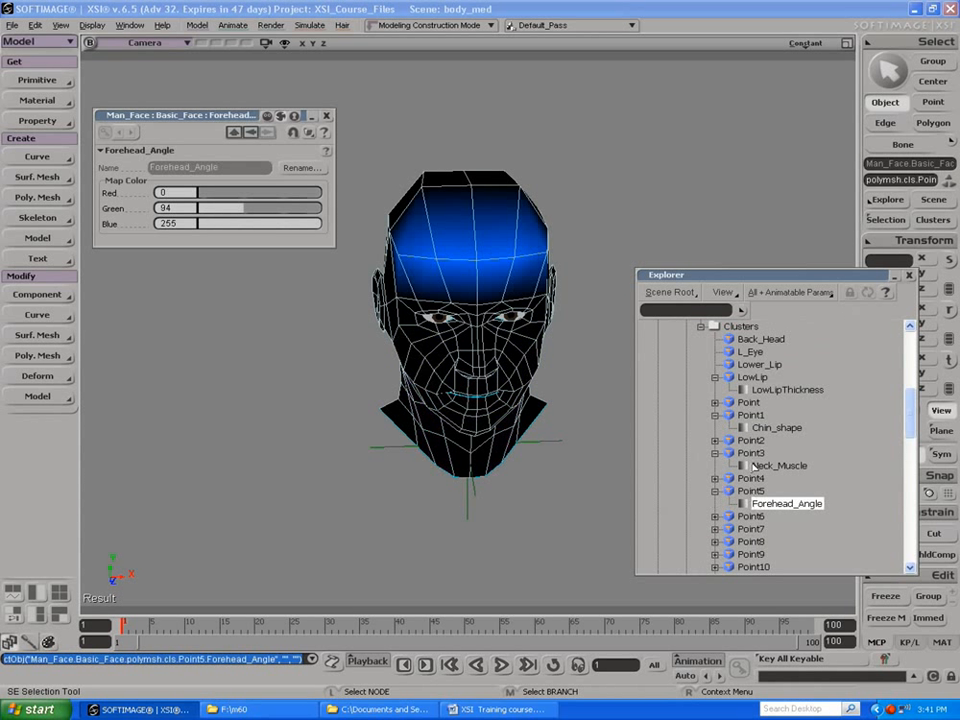
Step: Expand Basic_Face's Taper Op group to review its operators, and close the explorer
{"action": "scroll", "coordinate": [756, 430], "scroll_direction": "up", "scroll_amount": 6}
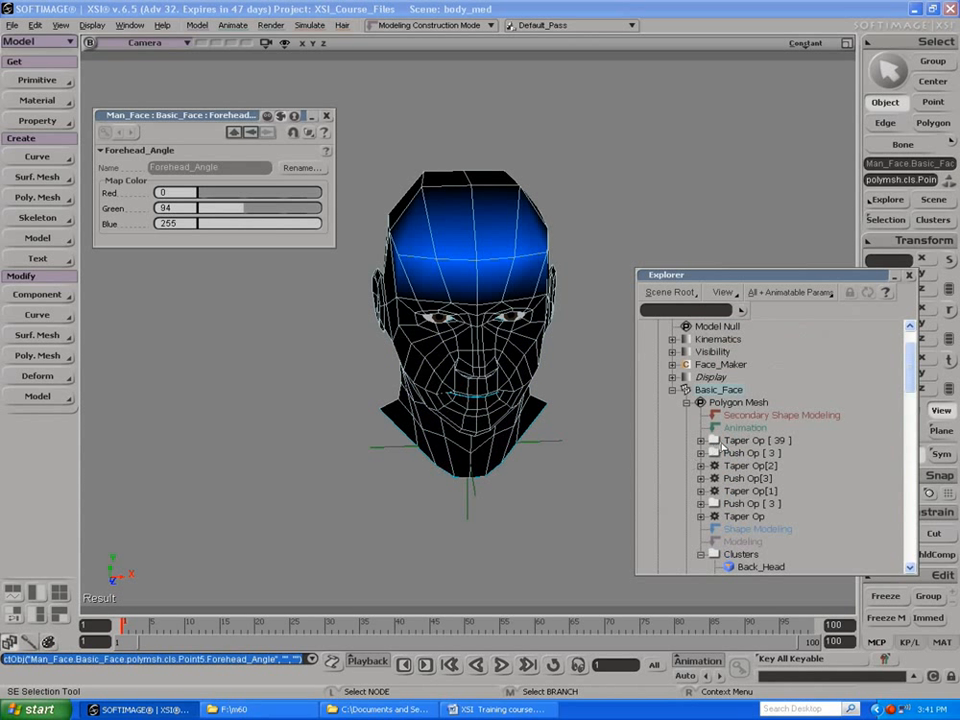
{"action": "left_click", "coordinate": [702, 440]}
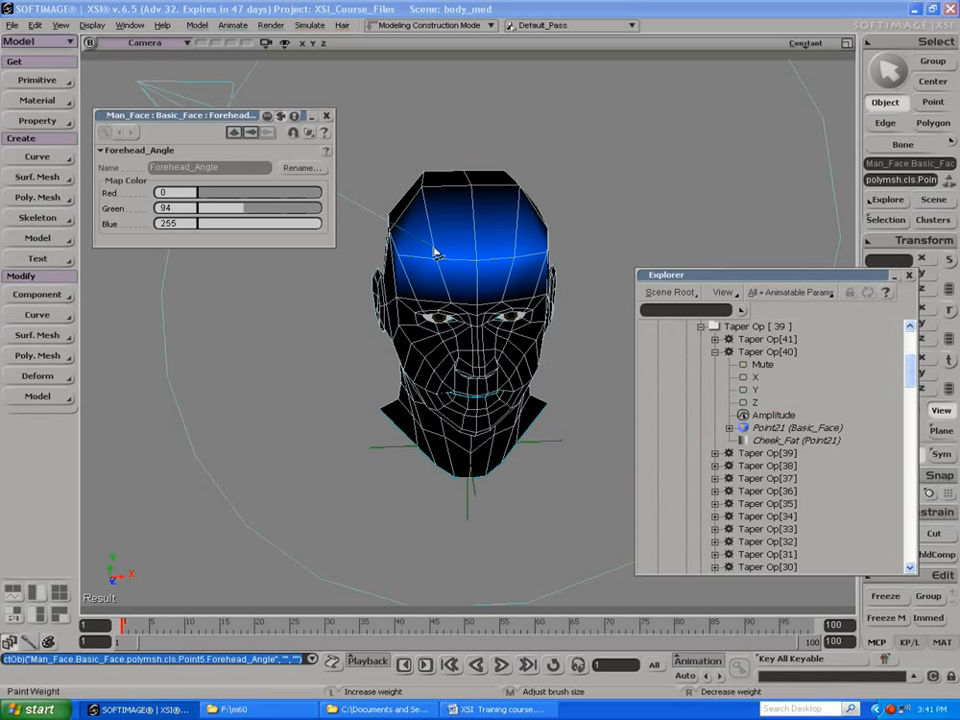
{"action": "left_click", "coordinate": [909, 275]}
{"action": "key", "text": "space"}
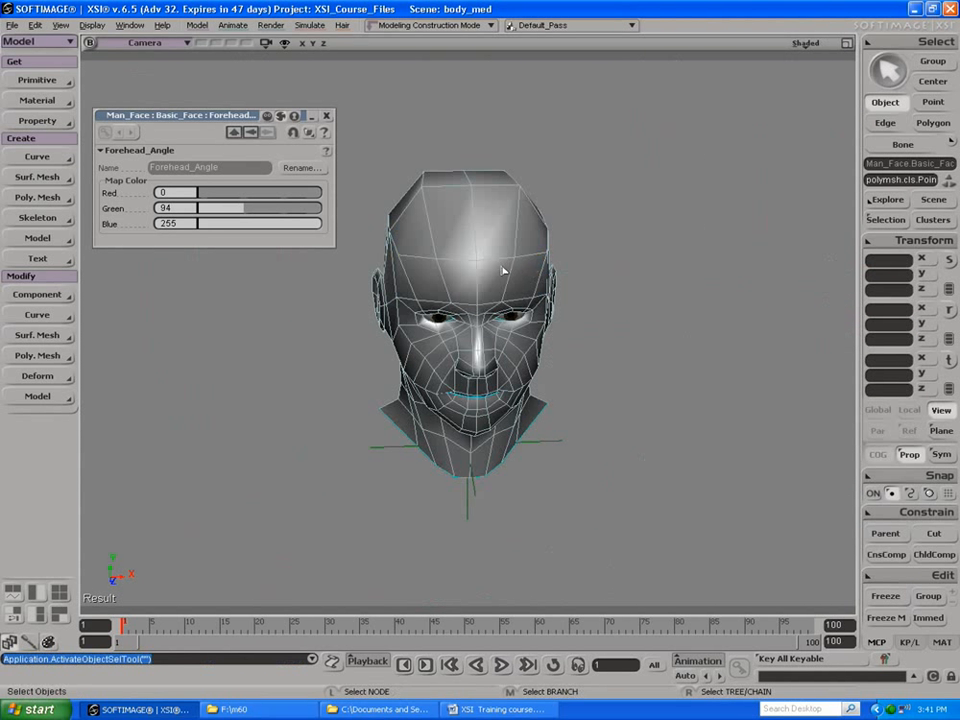
Step: Select the entire Man_Face hierarchy, delete it, and close its leftover property page
{"action": "left_click", "coordinate": [488, 267]}
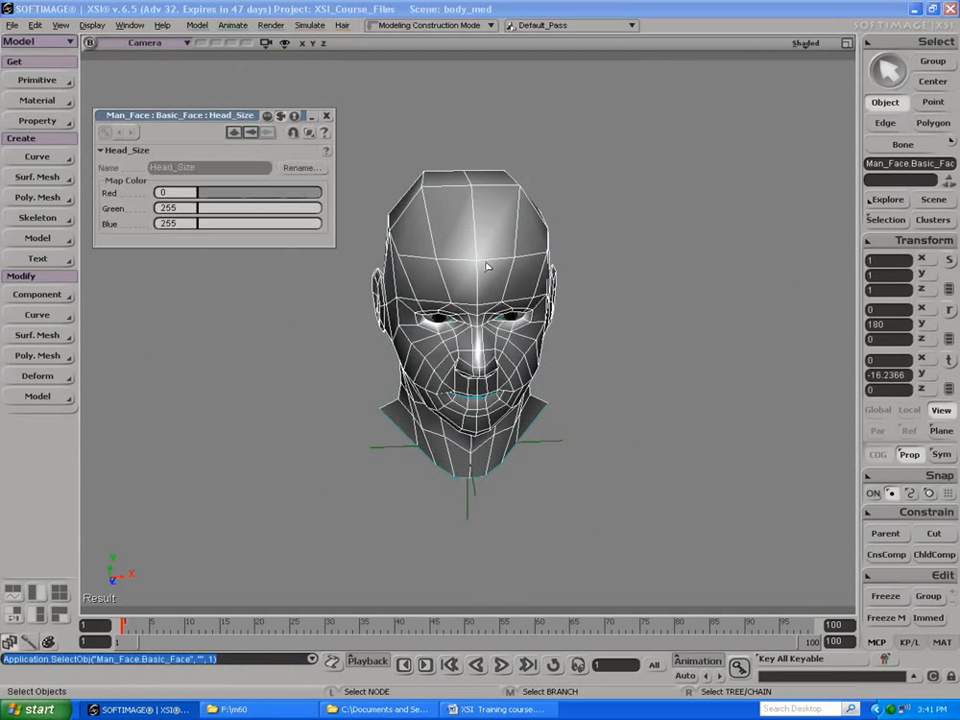
{"action": "middle_click", "coordinate": [488, 267]}
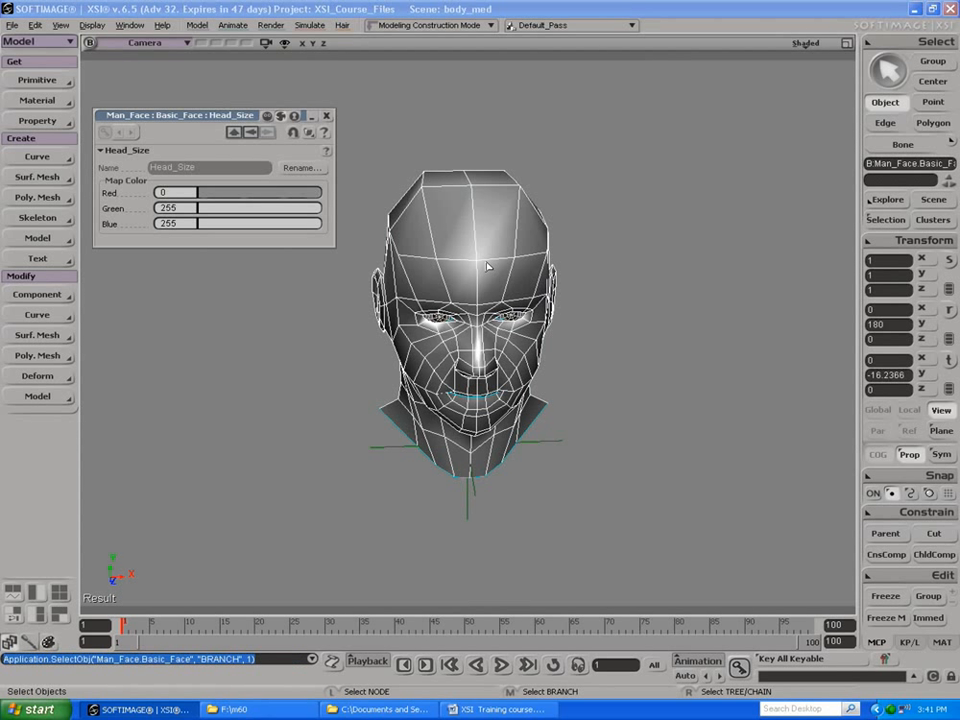
{"action": "right_click", "coordinate": [488, 272]}
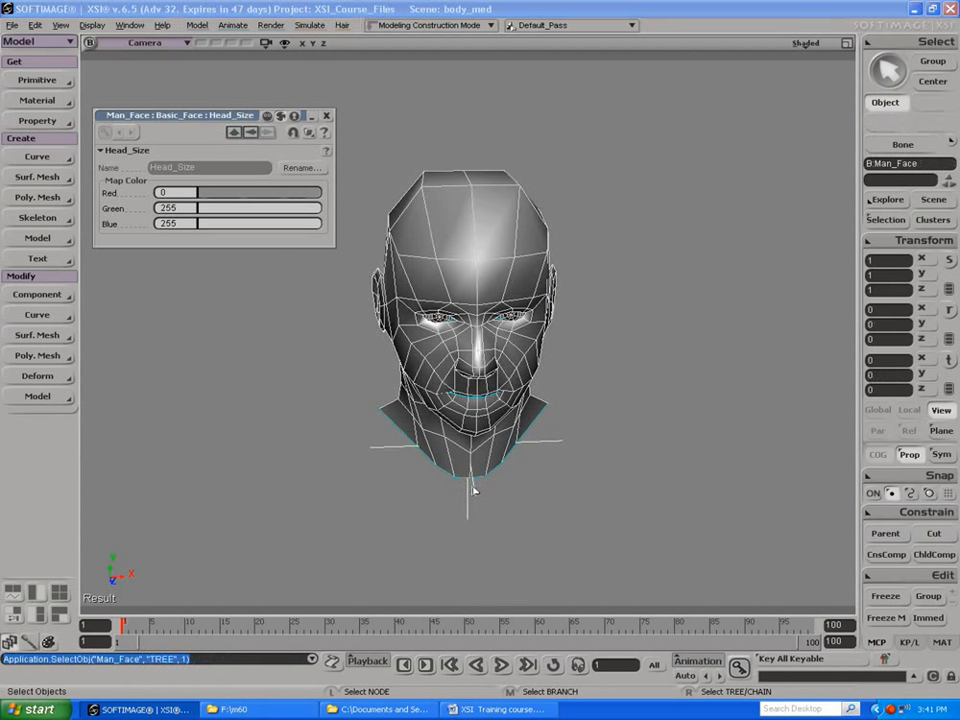
{"action": "key", "text": "Delete"}
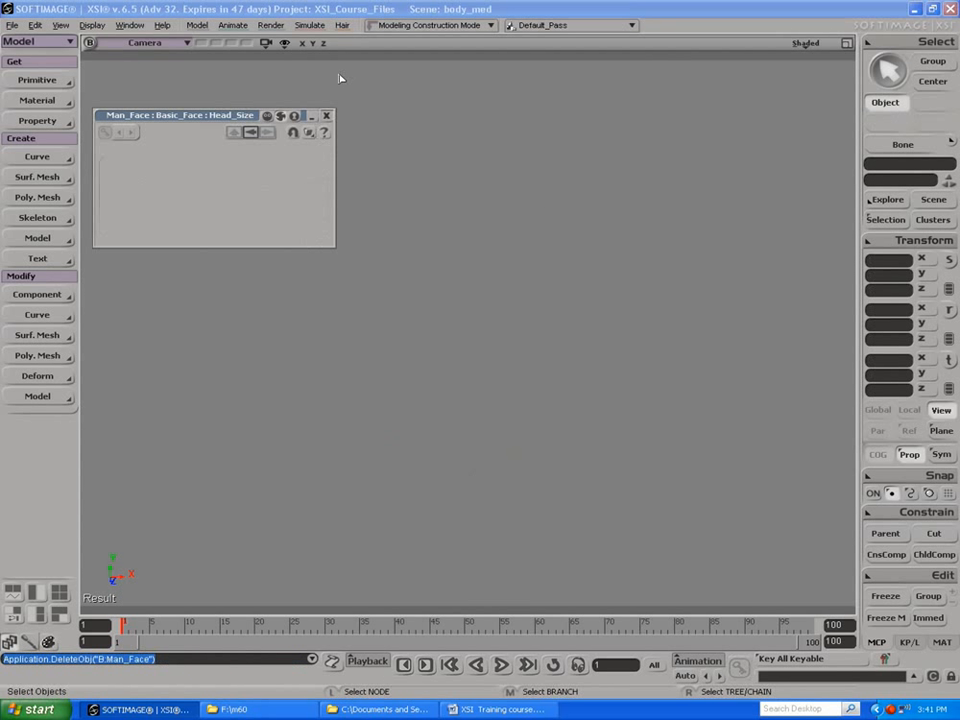
{"action": "left_click", "coordinate": [326, 115]}
Step: Create a polygon mesh cube with 24 subdivisions in U, V and Base, and frame the whole scene
{"action": "left_click", "coordinate": [37, 80]}
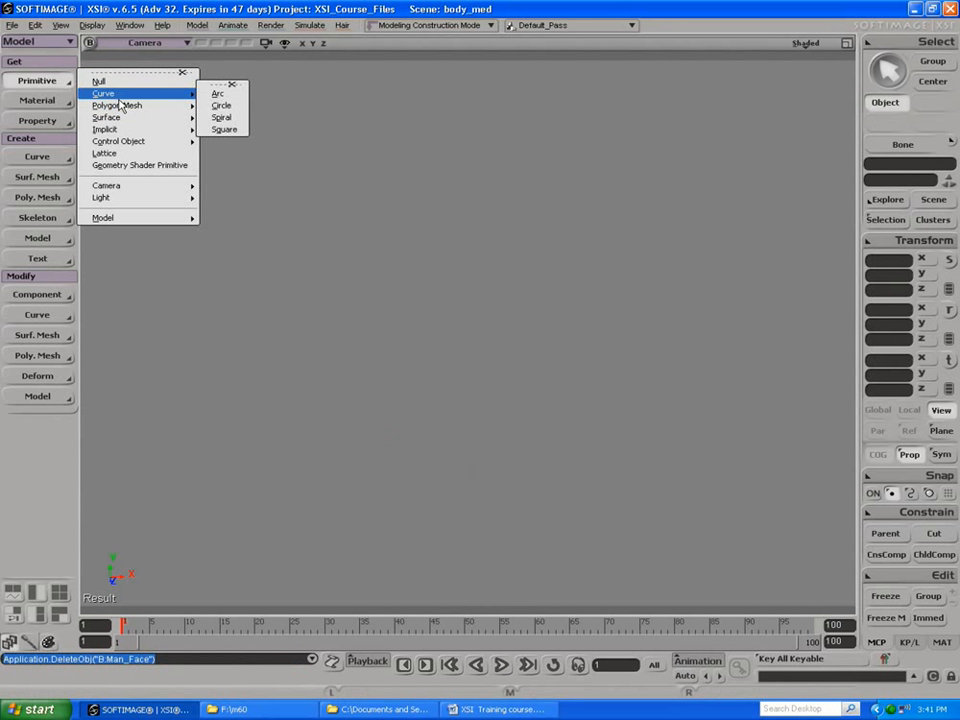
{"action": "mouse_move", "coordinate": [150, 106]}
{"action": "left_click", "coordinate": [213, 117]}
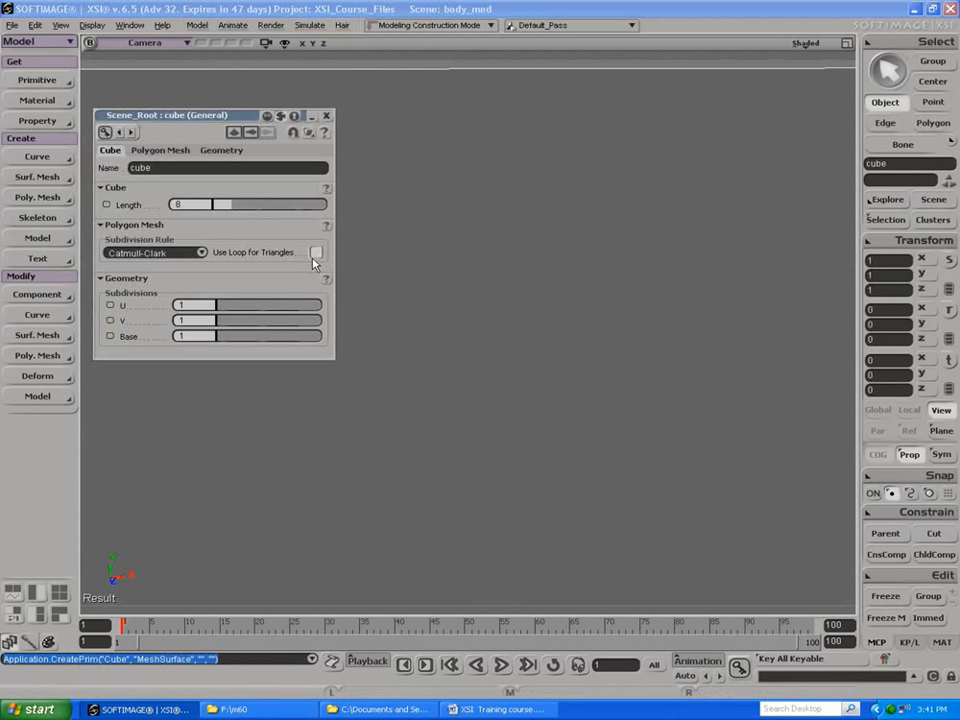
{"action": "left_click_drag", "start_coordinate": [254, 319], "coordinate": [337, 337]}
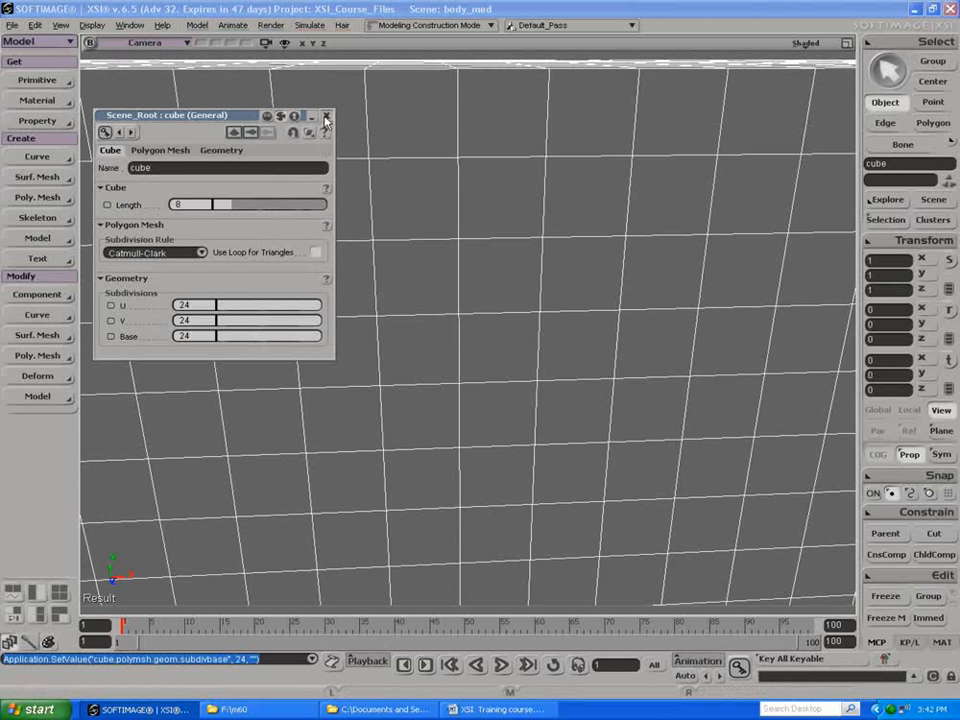
{"action": "left_click", "coordinate": [325, 120]}
{"action": "key", "text": "a"}
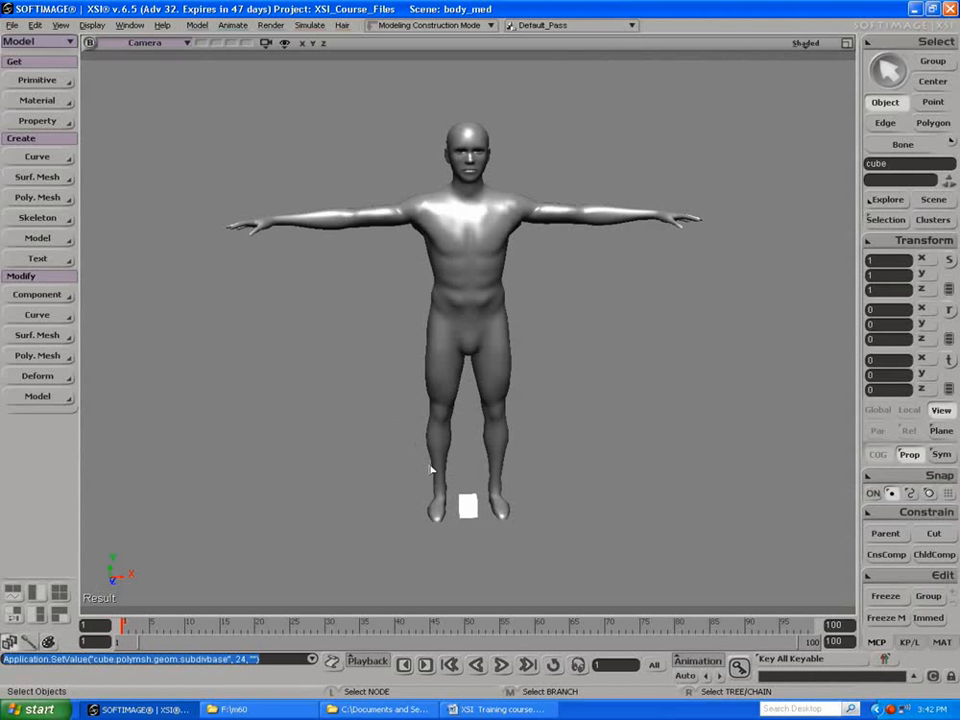
Step: Scale the cube vertically to about 2.8 in Y and frame it in the camera view
{"action": "key", "text": "v"}
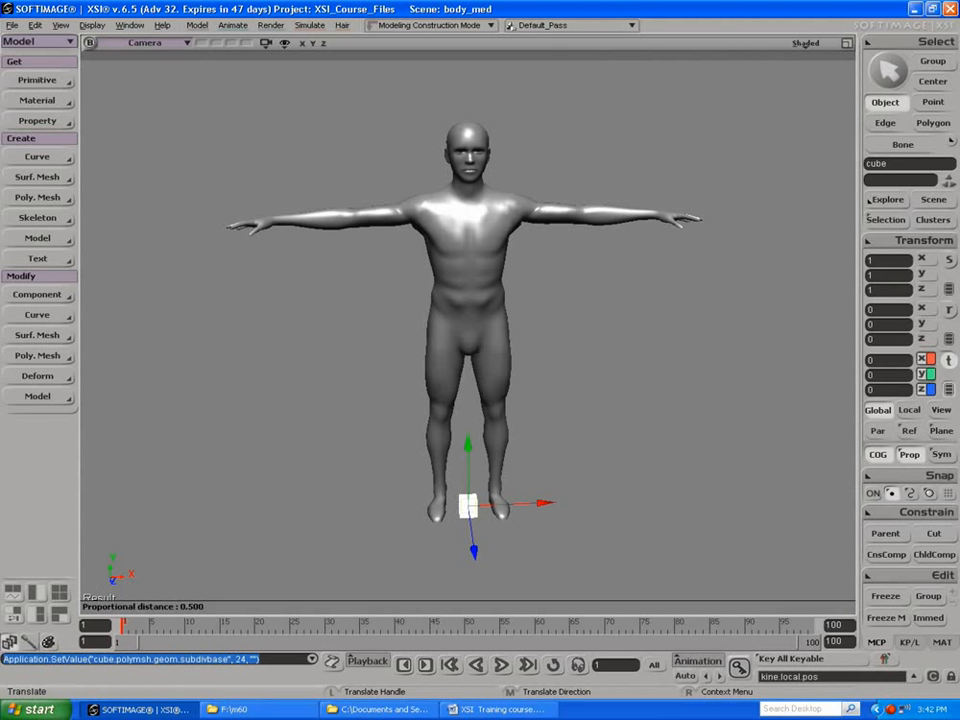
{"action": "left_click", "coordinate": [461, 506]}
{"action": "key", "text": "x"}
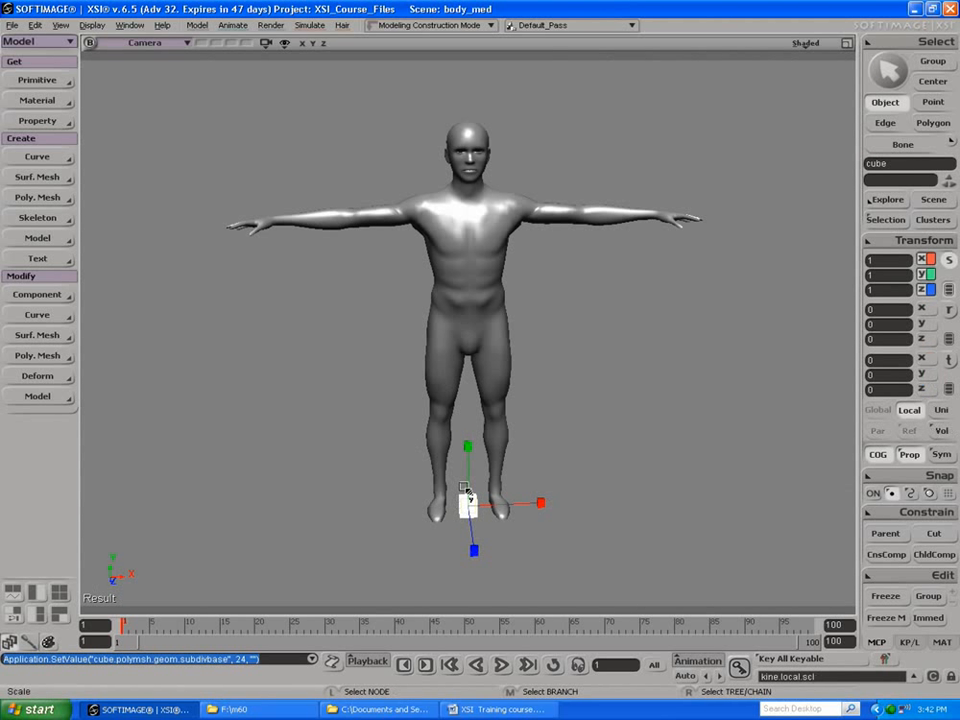
{"action": "left_click_drag", "start_coordinate": [467, 443], "coordinate": [466, 233]}
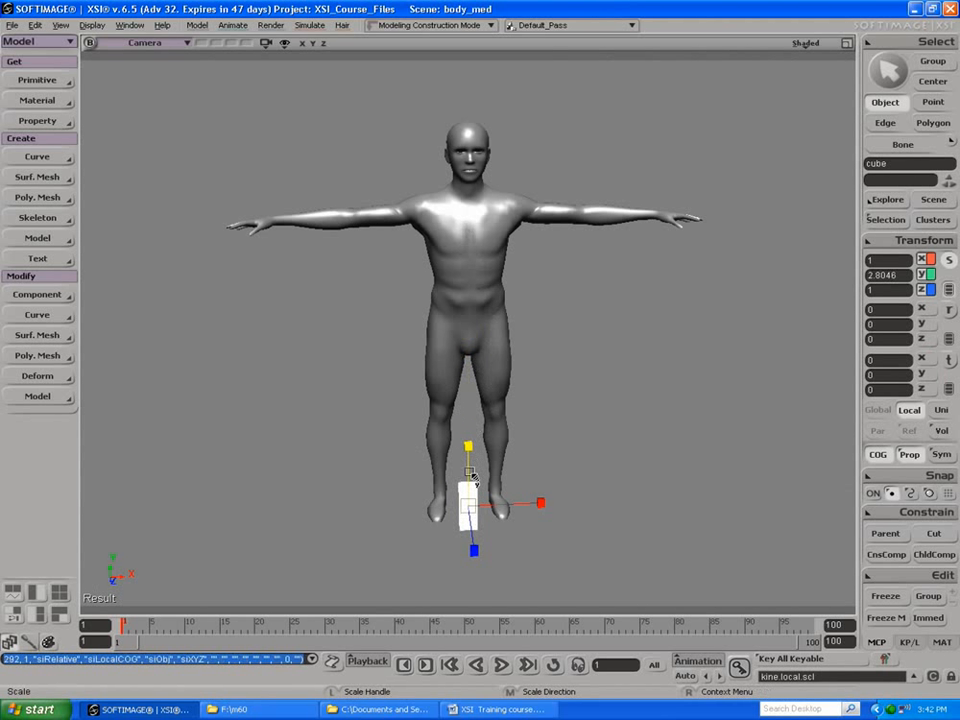
{"action": "key", "text": "f"}
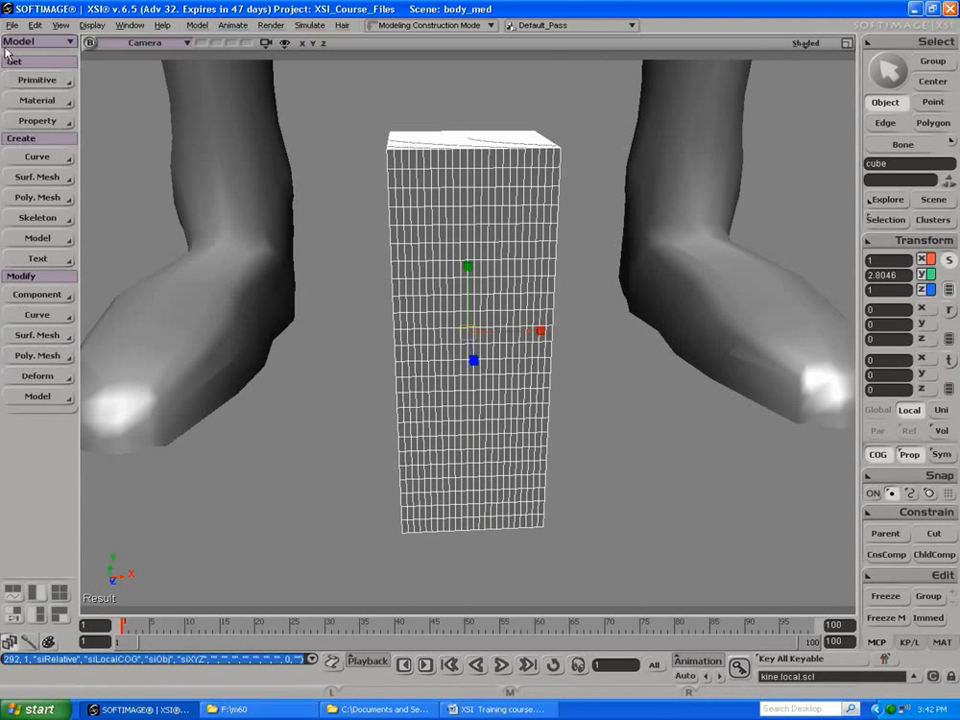
Step: Apply a Taper deformation to the cube and set its Amplitude to 0.496
{"action": "left_click", "coordinate": [24, 377]}
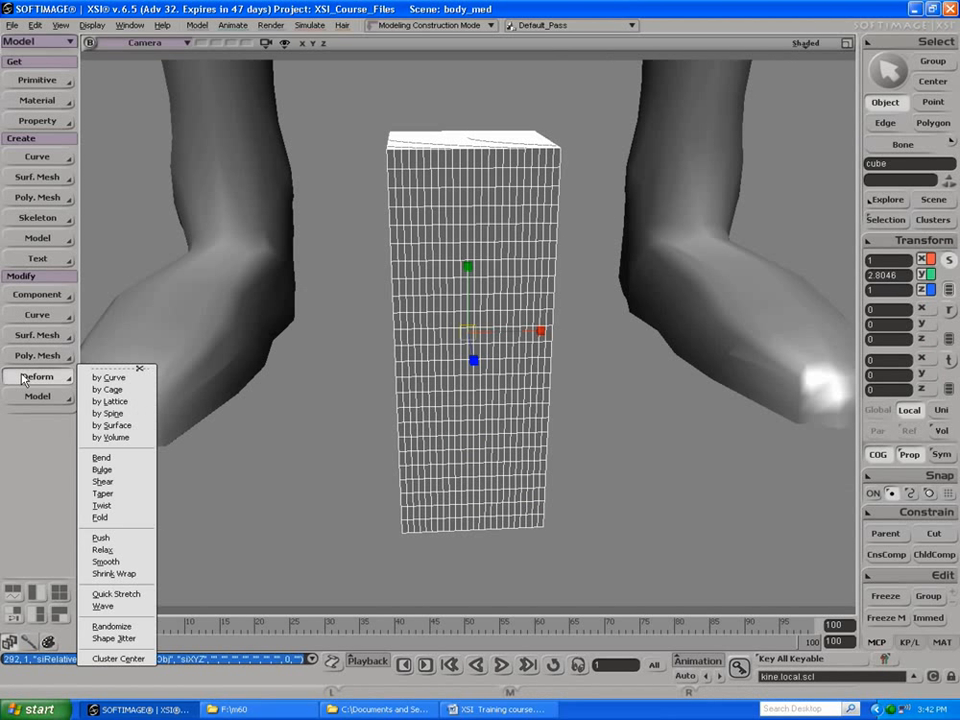
{"action": "left_click", "coordinate": [118, 494]}
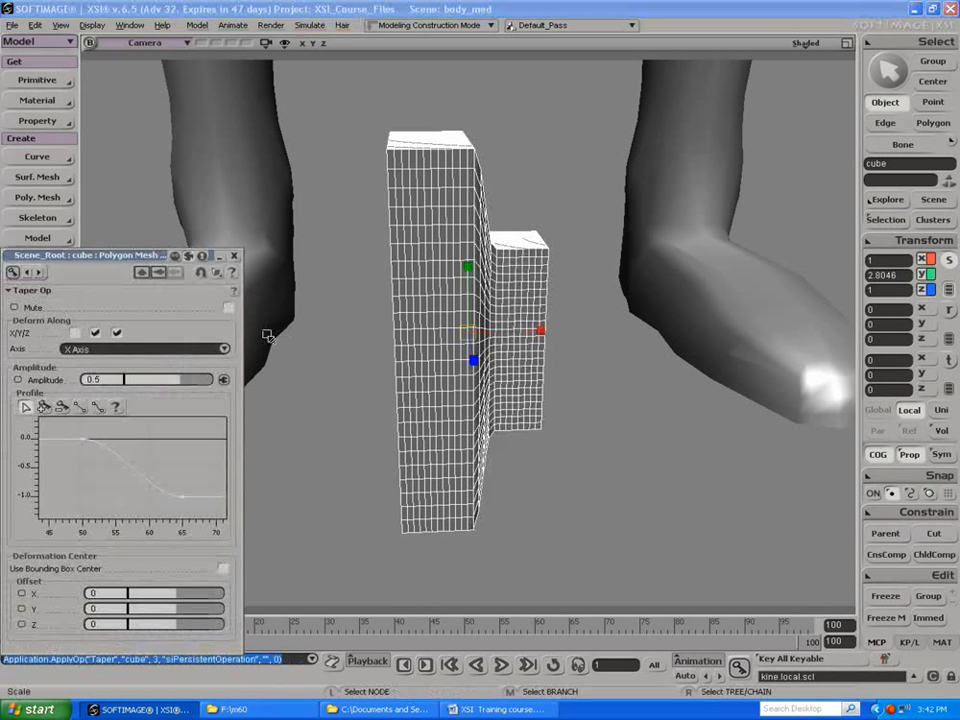
{"action": "left_click_drag", "start_coordinate": [150, 379], "coordinate": [184, 378]}
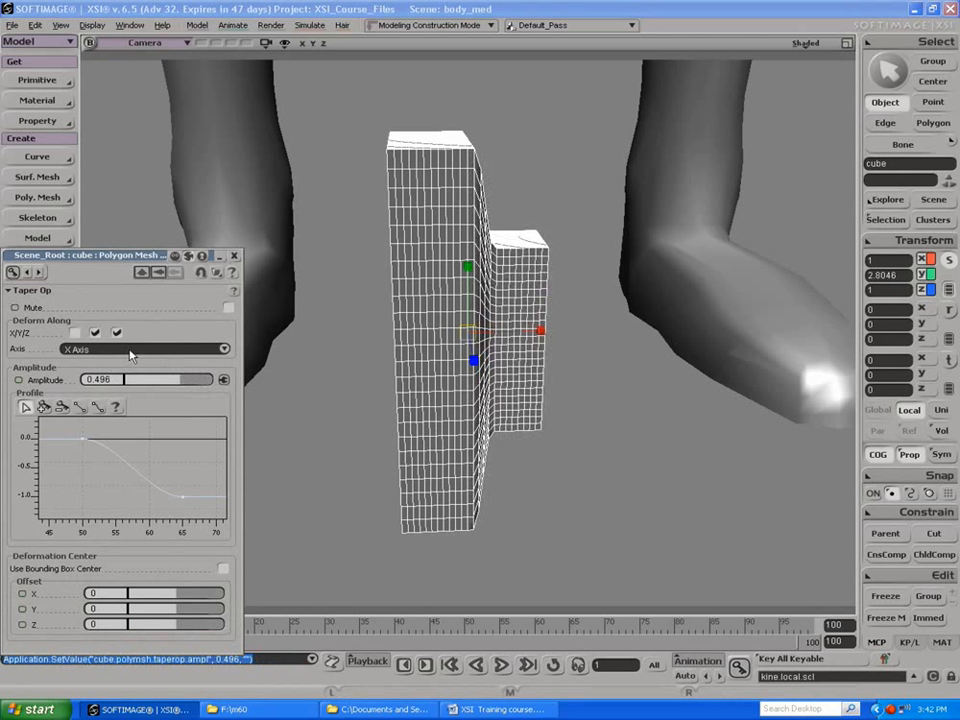
Step: Try different X/Y/Z Deform Along combinations on the taper, including Y only and Z only, ending with Y and Z enabled
{"action": "left_click", "coordinate": [77, 335]}
{"action": "left_click", "coordinate": [75, 333]}
{"action": "left_click", "coordinate": [117, 333]}
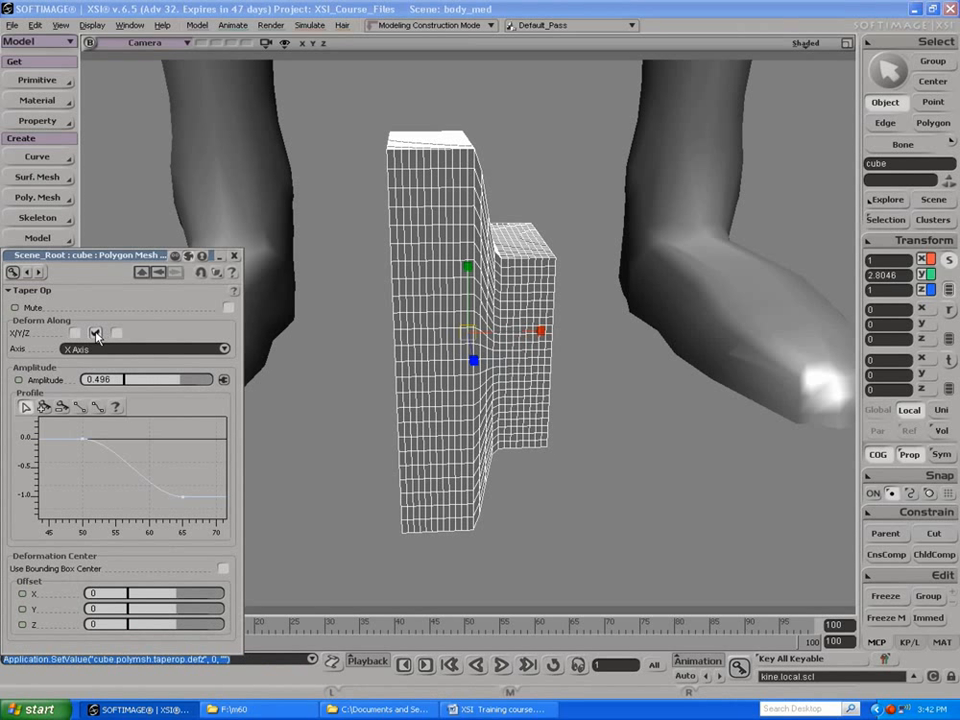
{"action": "left_click", "coordinate": [96, 334]}
{"action": "left_click", "coordinate": [116, 334]}
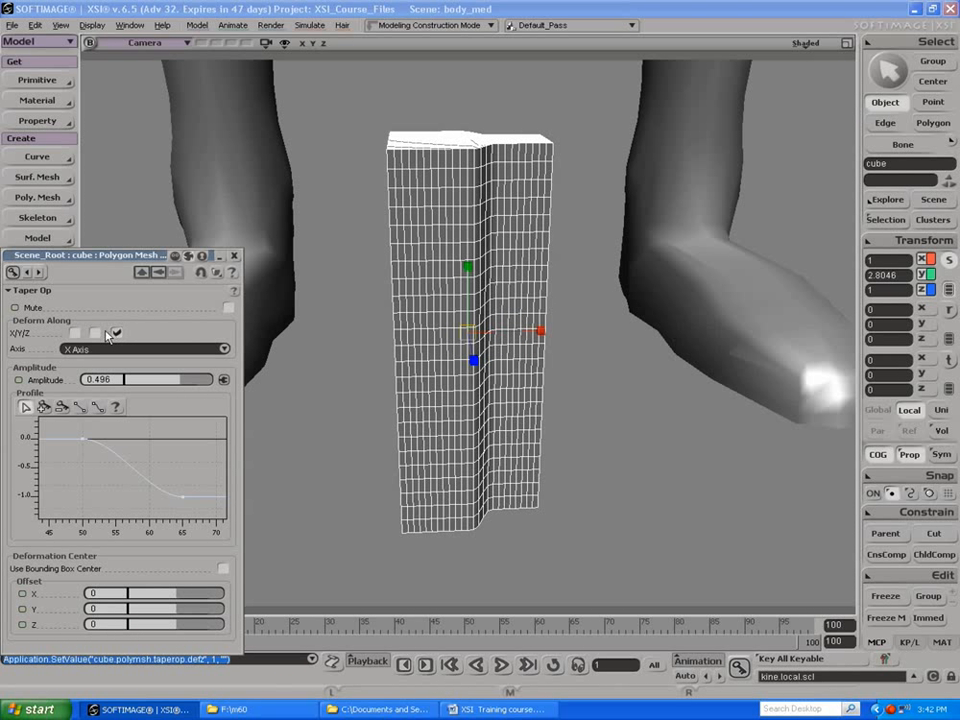
{"action": "left_click", "coordinate": [95, 333]}
Step: Set the taper's axis to Y Axis, deform along X and Z only, and set the Amplitude to 0.462
{"action": "left_click", "coordinate": [136, 349]}
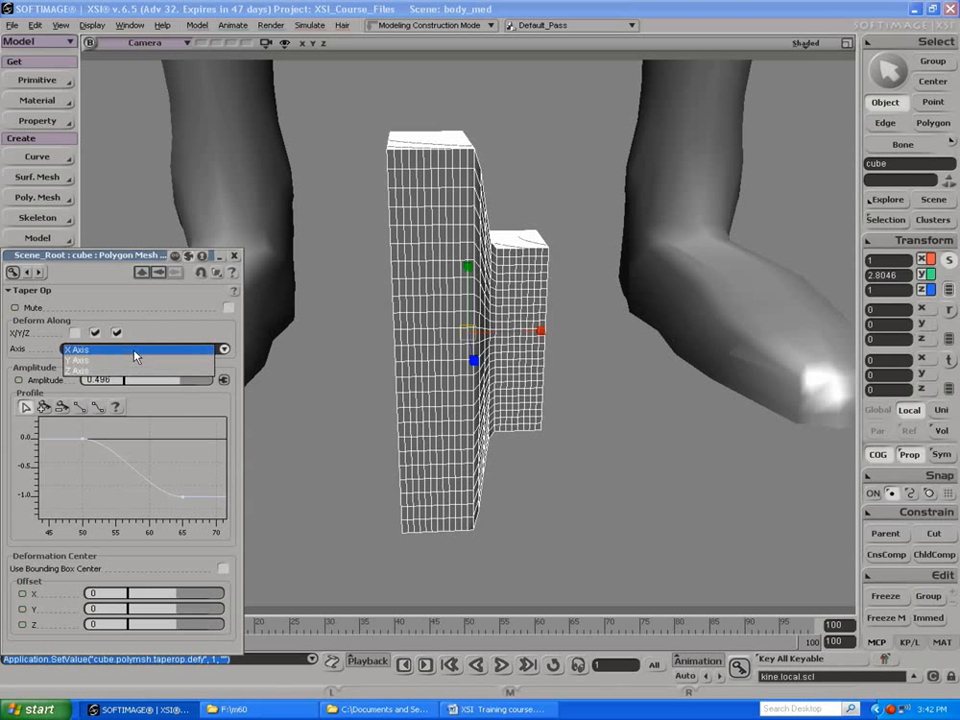
{"action": "left_click", "coordinate": [126, 360]}
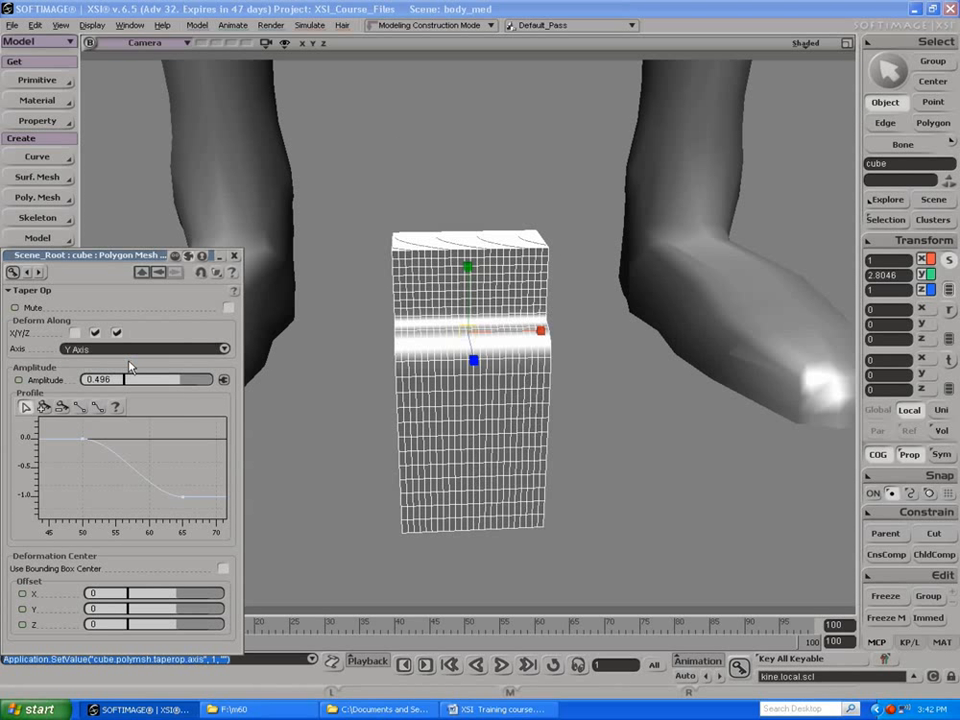
{"action": "left_click", "coordinate": [75, 333]}
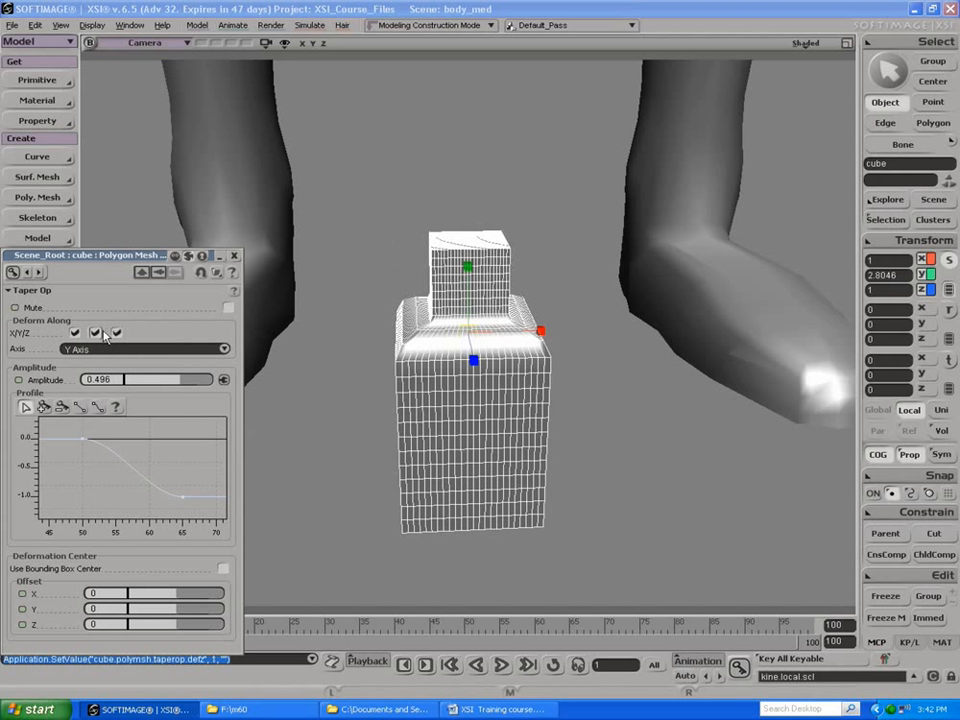
{"action": "left_click", "coordinate": [97, 333]}
{"action": "mouse_move", "coordinate": [174, 381]}
{"action": "left_mouse_down"}
{"action": "mouse_move", "coordinate": [165, 381]}
{"action": "mouse_move", "coordinate": [190, 381]}
{"action": "mouse_move", "coordinate": [172, 381]}
{"action": "mouse_move", "coordinate": [190, 381]}
{"action": "mouse_move", "coordinate": [181, 380]}
{"action": "left_mouse_up"}
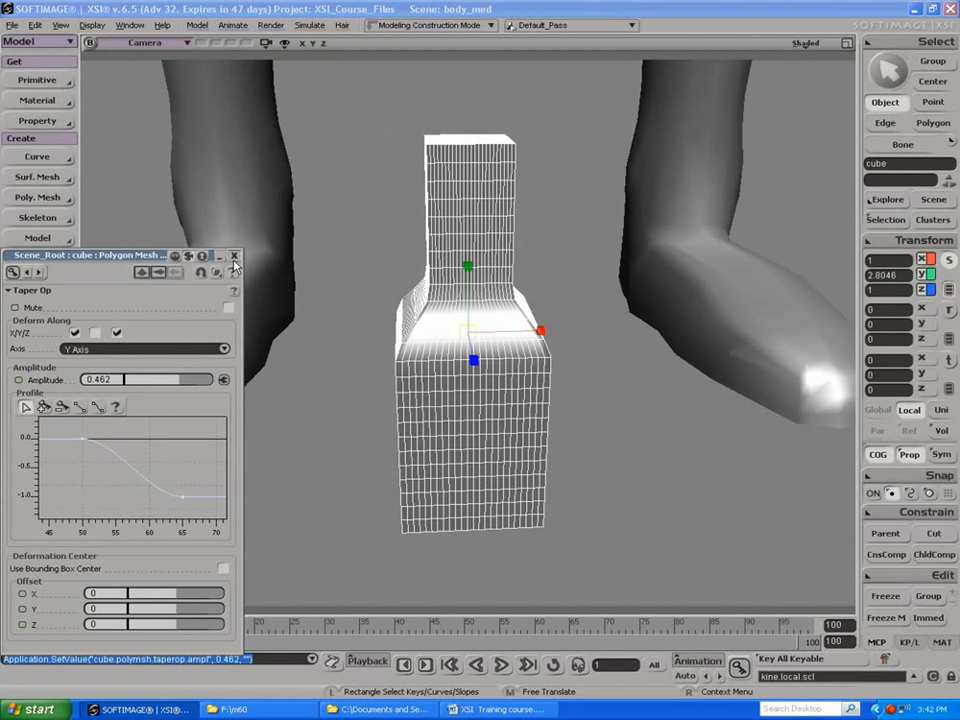
Step: Open the explorer, expand the cube's Polygon Mesh, and delete its Taper Op
{"action": "key", "text": "8"}
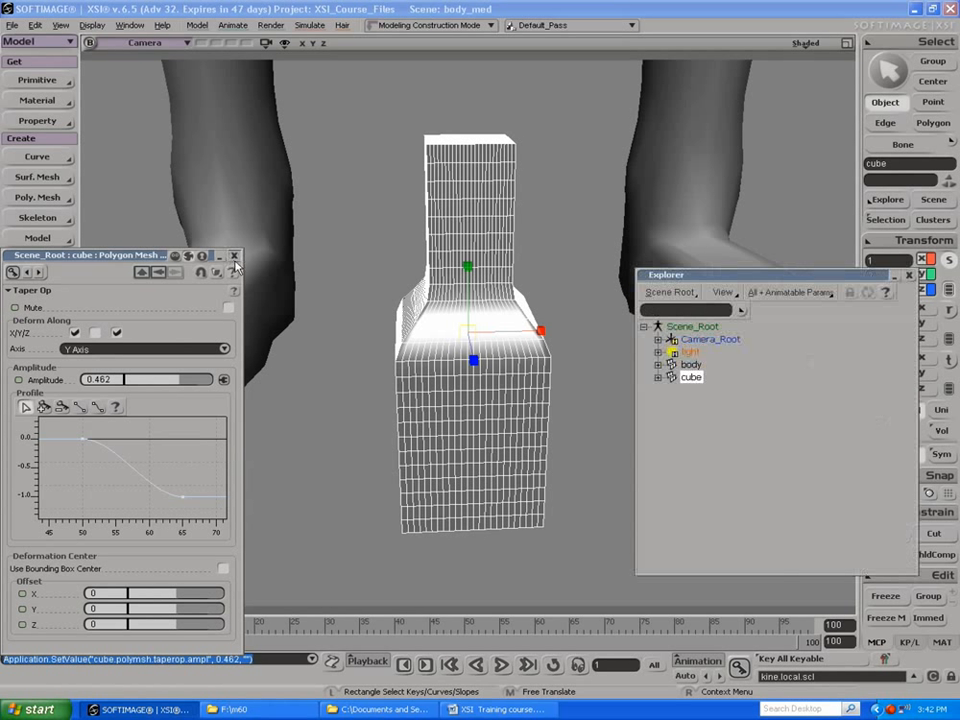
{"action": "left_click", "coordinate": [658, 378]}
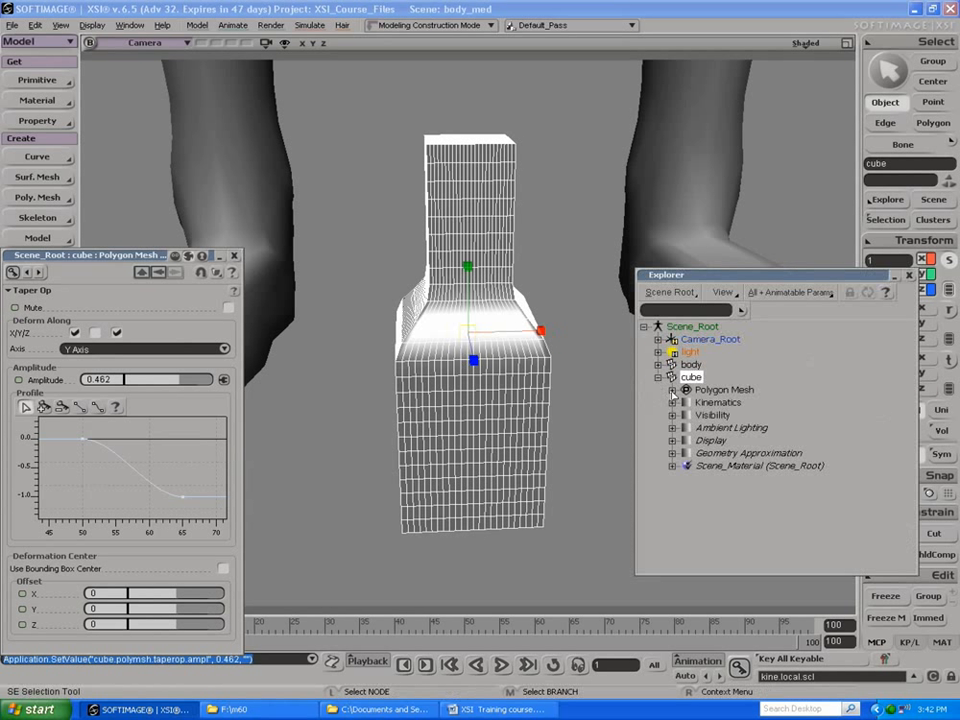
{"action": "left_click", "coordinate": [672, 390]}
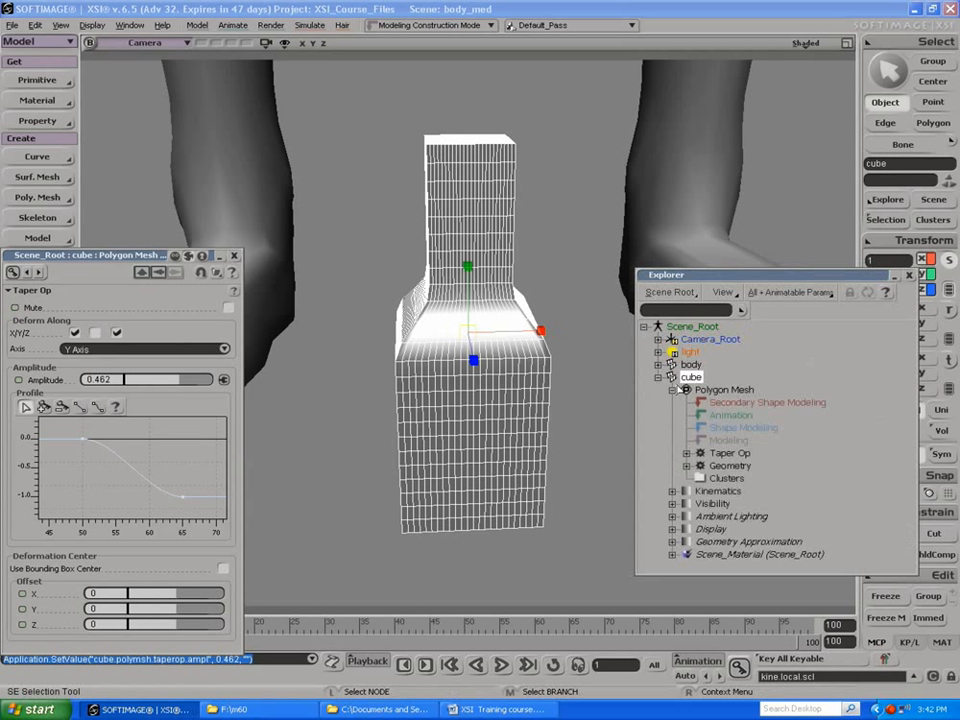
{"action": "left_click", "coordinate": [727, 453]}
{"action": "key", "text": "Delete"}
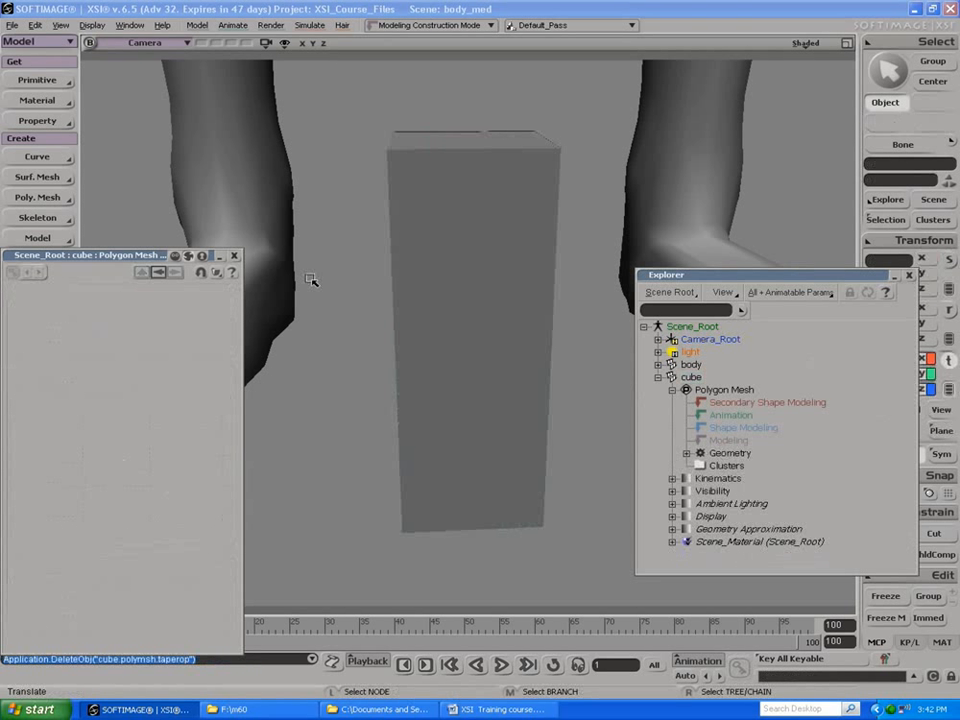
Step: Apply a Push deformation to the cube and keep its Amplitude at 0
{"action": "left_click", "coordinate": [234, 256]}
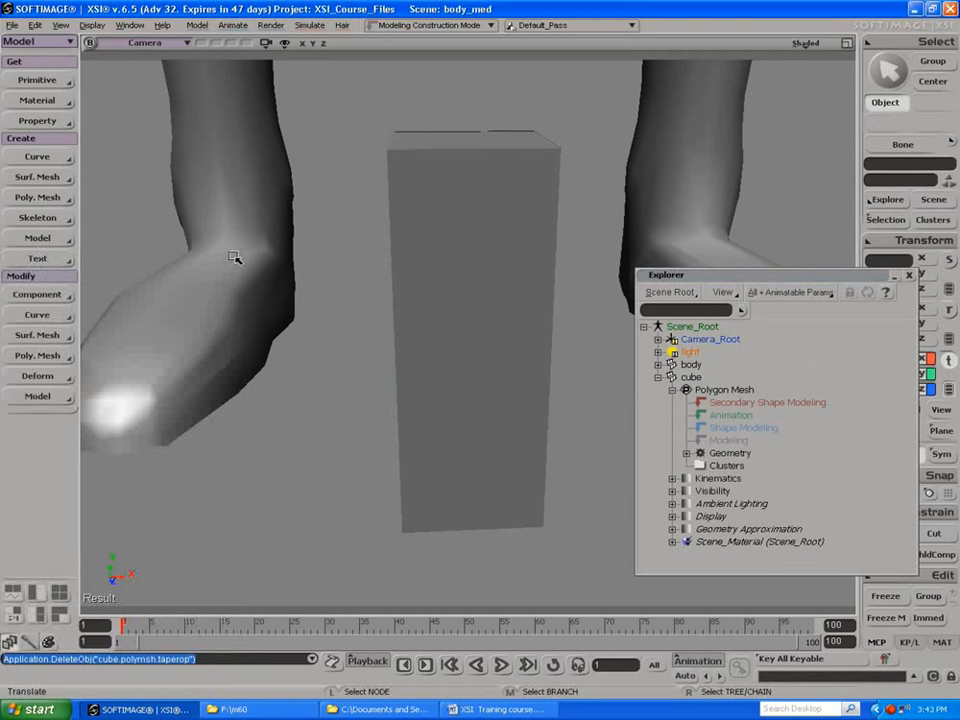
{"action": "left_click", "coordinate": [491, 418]}
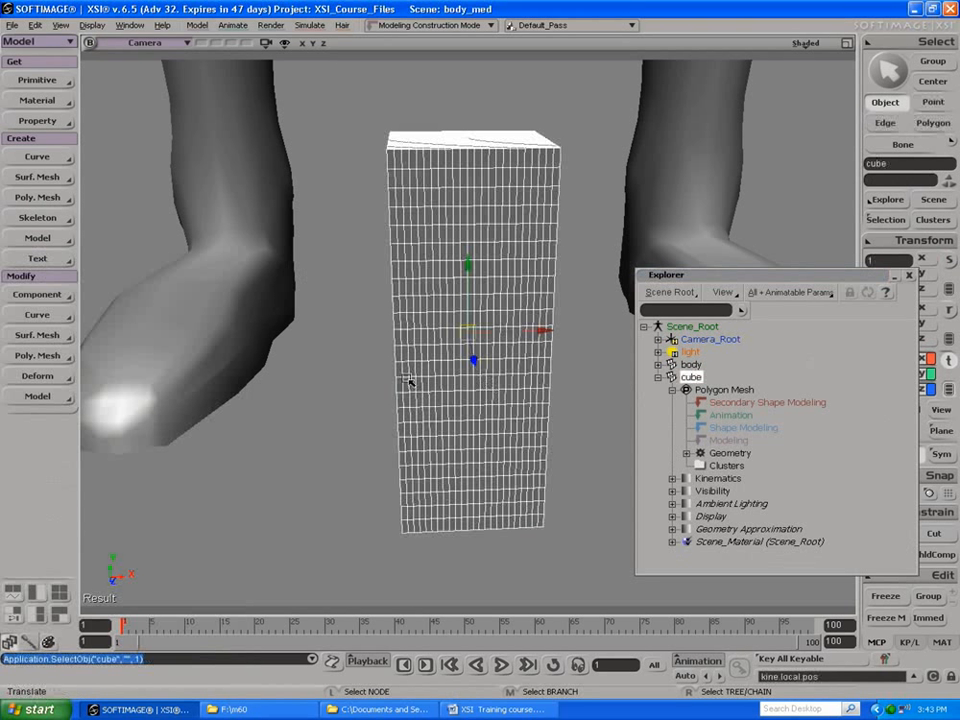
{"action": "left_click", "coordinate": [27, 339]}
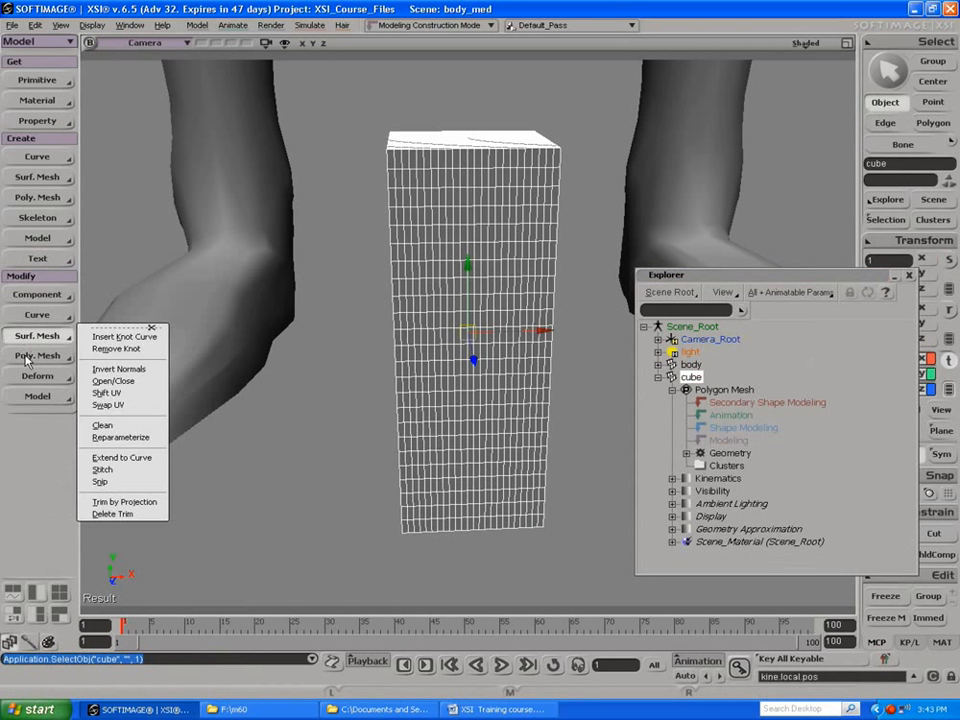
{"action": "left_click", "coordinate": [37, 356]}
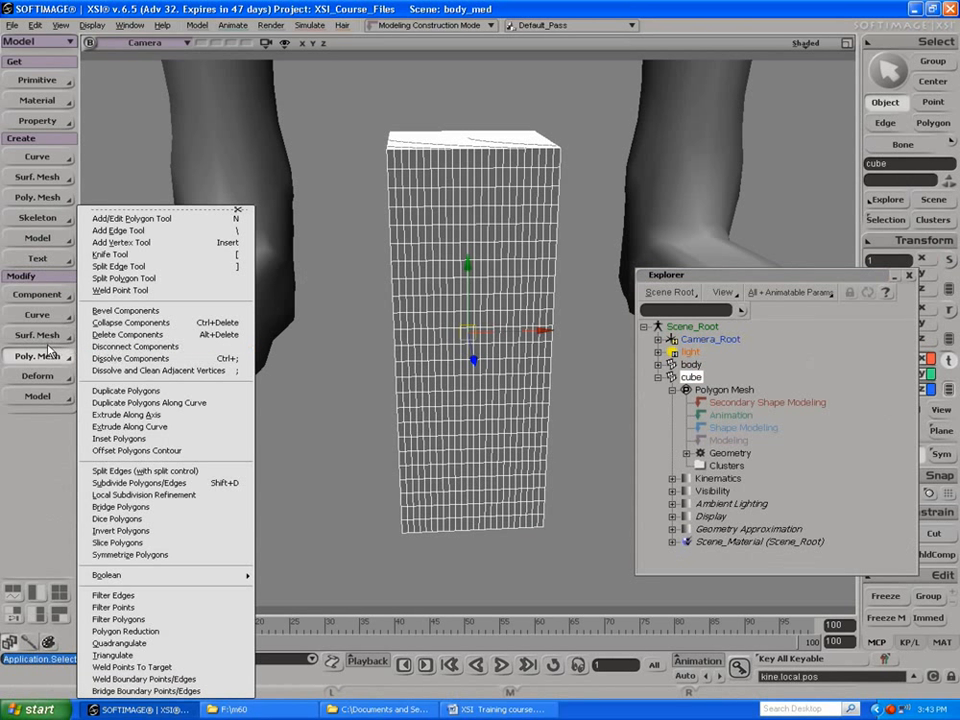
{"action": "left_click", "coordinate": [37, 376]}
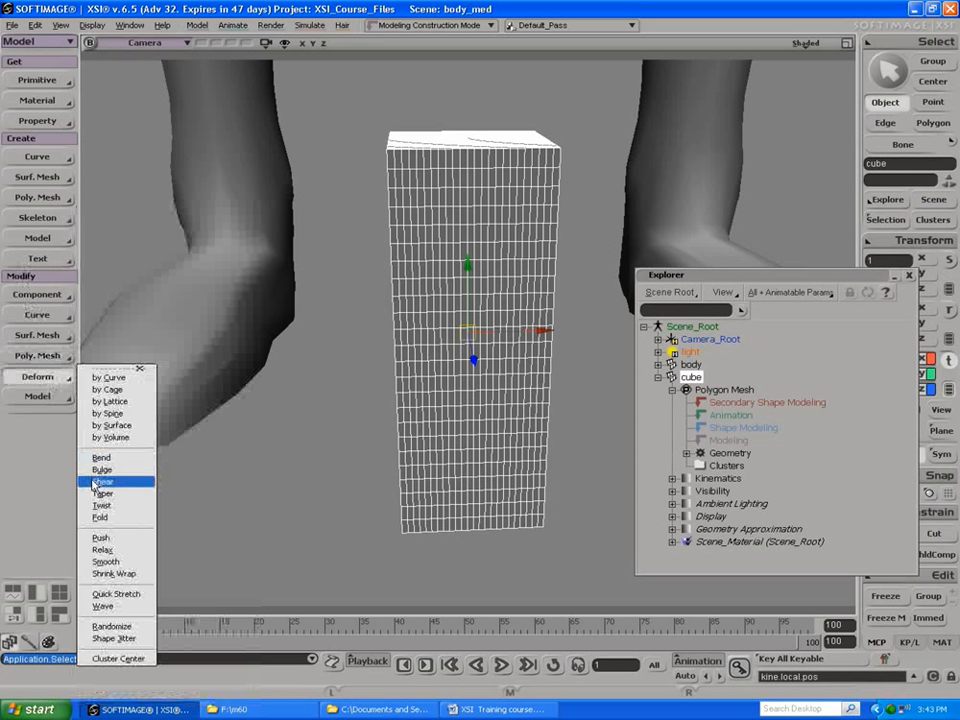
{"action": "left_click", "coordinate": [101, 537]}
{"action": "left_click_drag", "start_coordinate": [120, 322], "coordinate": [90, 322]}
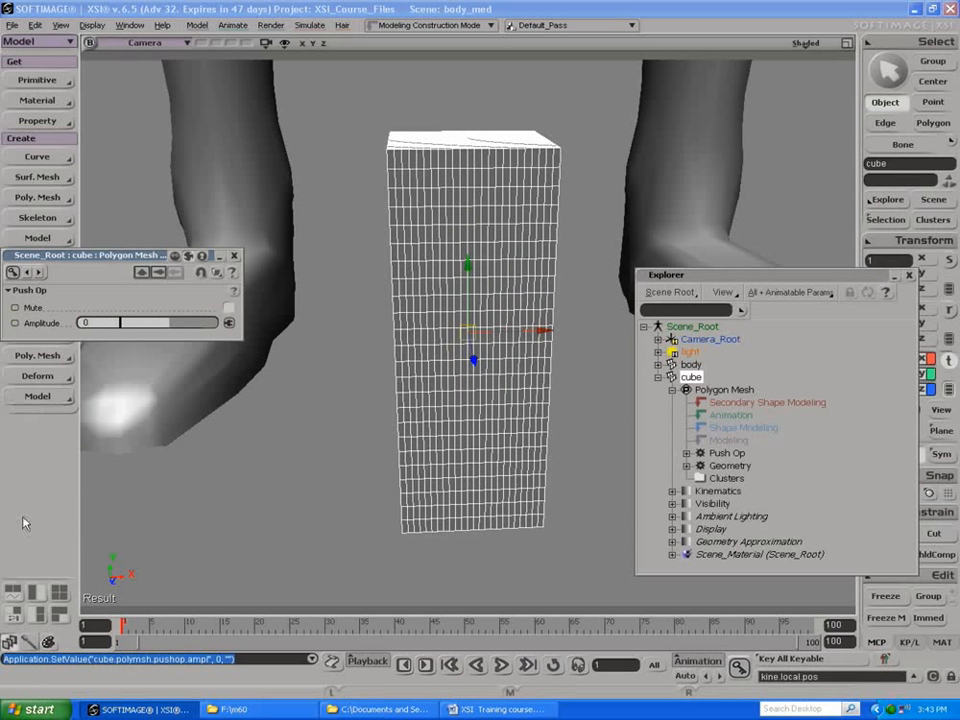
Step: Add a Weight Map property to the cube and activate weight painting
{"action": "left_click_drag", "start_coordinate": [92, 256], "coordinate": [144, 293]}
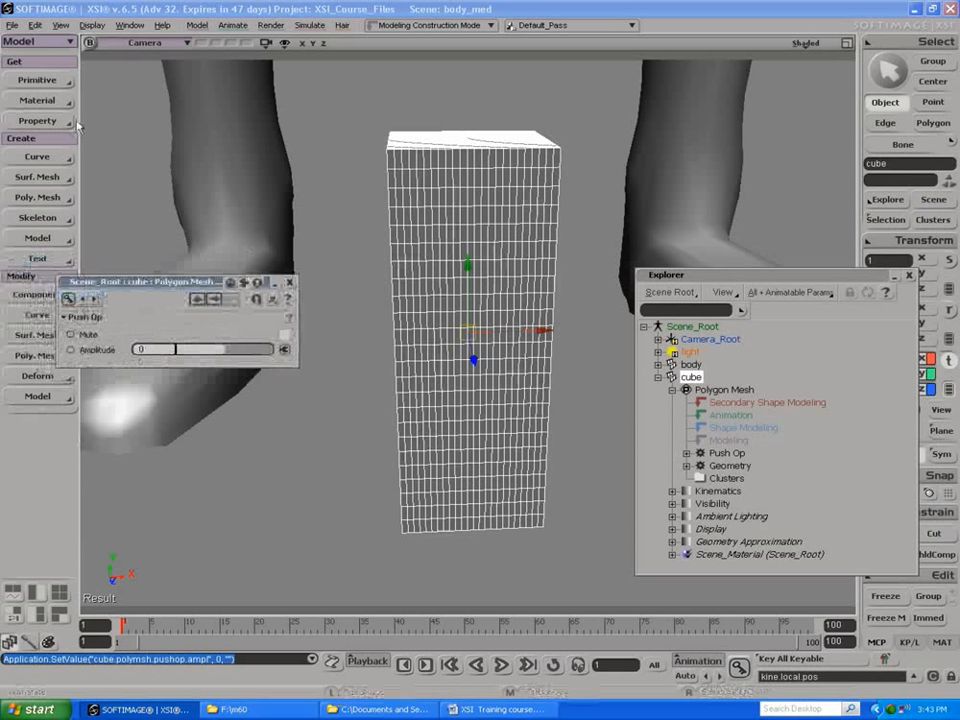
{"action": "left_click", "coordinate": [33, 121]}
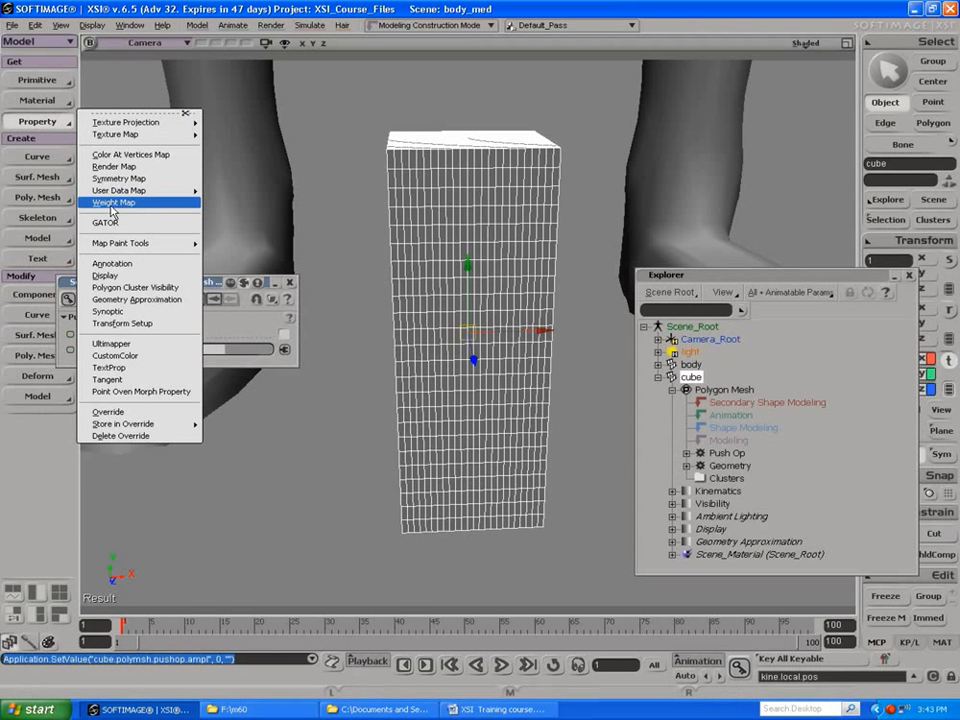
{"action": "left_click", "coordinate": [111, 204]}
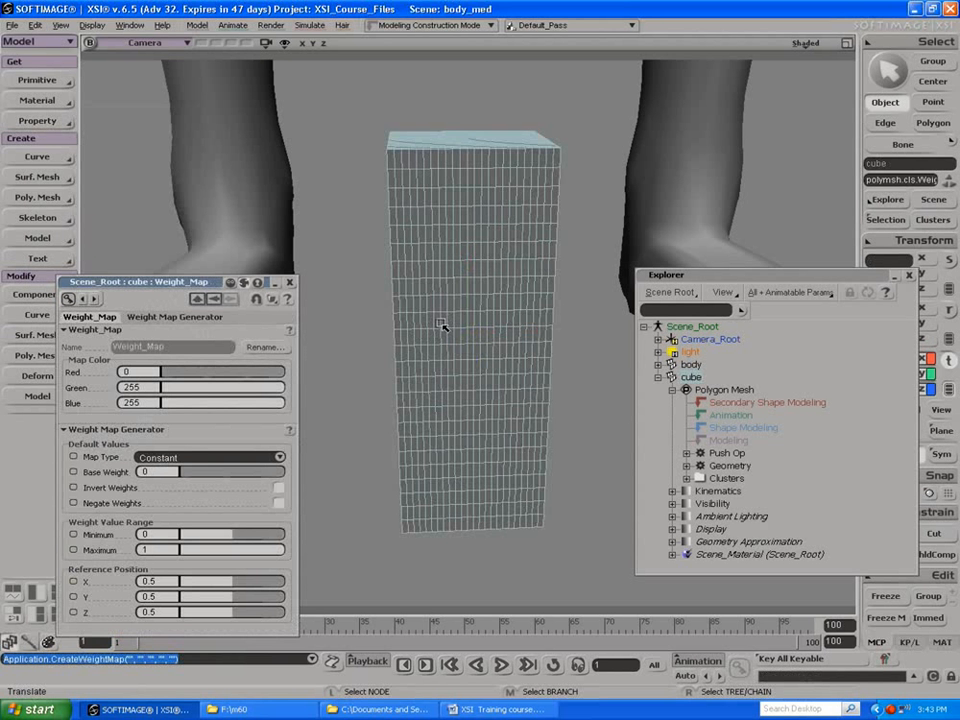
{"action": "key", "text": "w"}
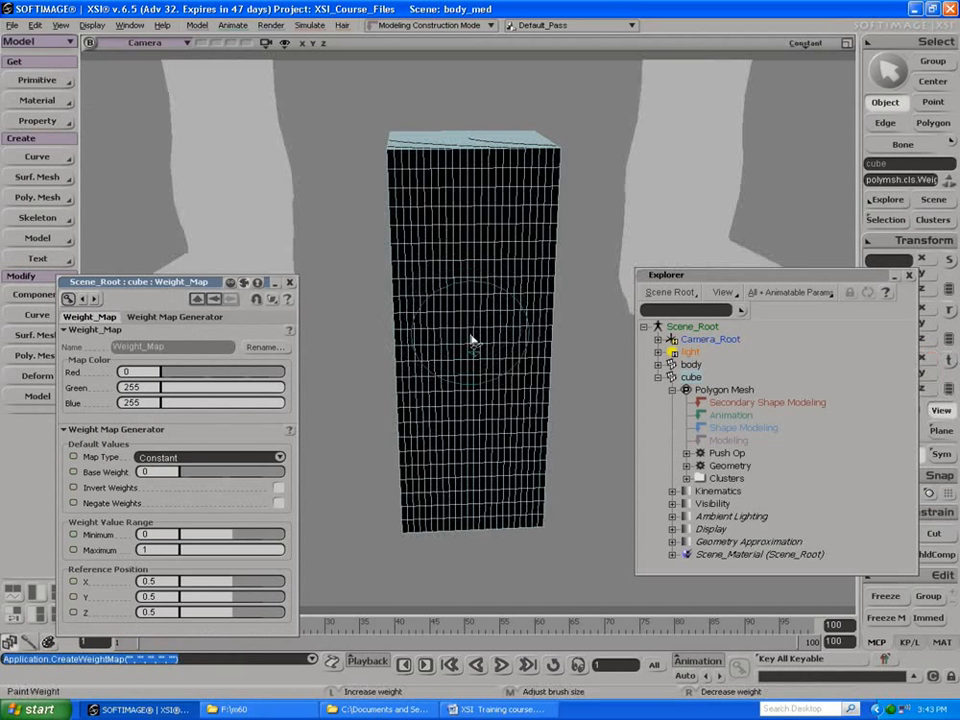
Step: Try a Base Weight of 0.77 with different linear and radial map types, ending on Radial XY, and toggle Invert Weights on and off
{"action": "left_click_drag", "start_coordinate": [205, 477], "coordinate": [268, 475]}
{"action": "left_click", "coordinate": [193, 464]}
{"action": "left_click", "coordinate": [190, 478]}
{"action": "left_click", "coordinate": [245, 458]}
{"action": "left_click", "coordinate": [242, 477]}
{"action": "left_click", "coordinate": [240, 458]}
{"action": "left_click", "coordinate": [229, 466]}
{"action": "left_click", "coordinate": [222, 460]}
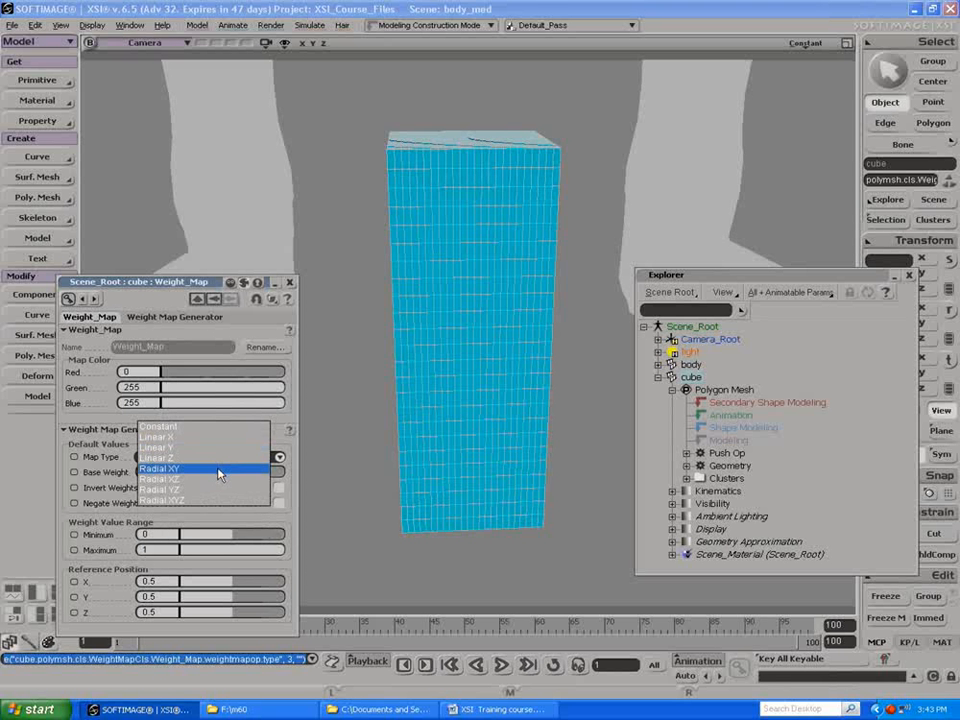
{"action": "left_click", "coordinate": [215, 457]}
{"action": "left_click", "coordinate": [208, 460]}
{"action": "left_click", "coordinate": [208, 474]}
{"action": "left_click", "coordinate": [205, 458]}
{"action": "left_click", "coordinate": [204, 449]}
{"action": "left_click", "coordinate": [278, 488]}
{"action": "left_click", "coordinate": [278, 488]}
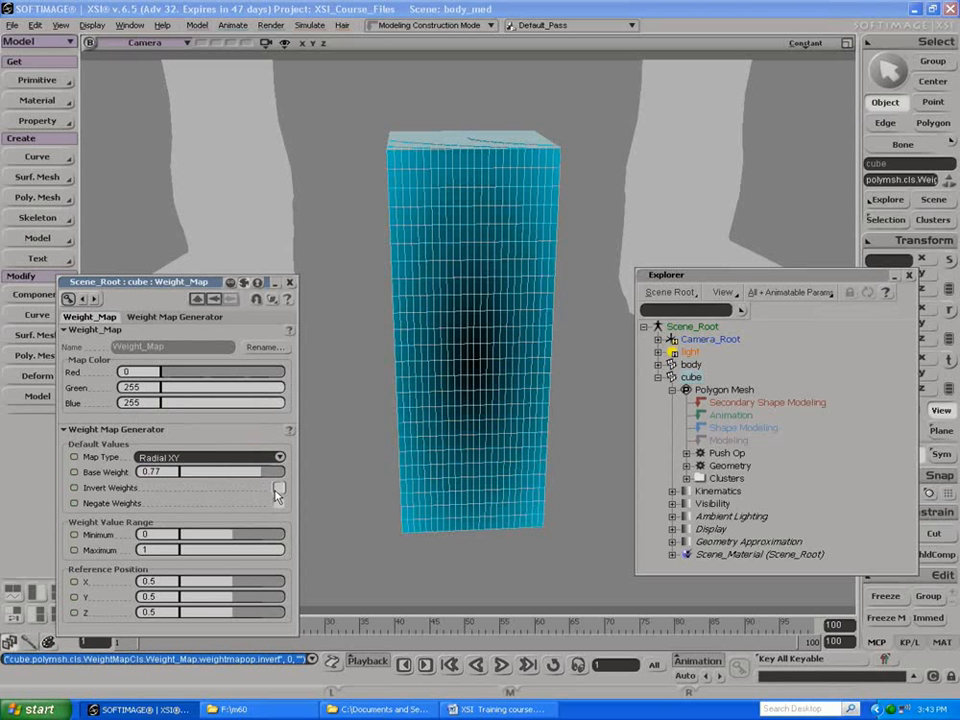
Step: Reset the cube's weight map to a Base Weight of 0 and the Constant map type
{"action": "left_click_drag", "start_coordinate": [272, 472], "coordinate": [153, 475]}
{"action": "left_click", "coordinate": [210, 457]}
{"action": "left_click", "coordinate": [170, 428]}
Step: Try painting and erasing weight spots in the middle of the cube's front face
{"action": "key", "text": "w"}
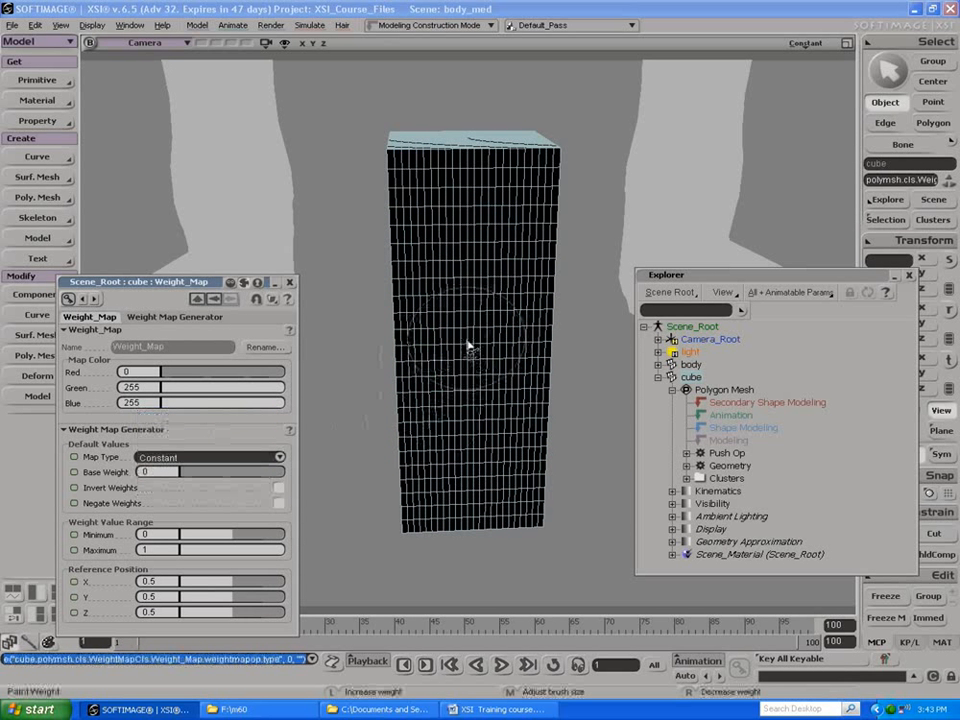
{"action": "left_click", "coordinate": [465, 335]}
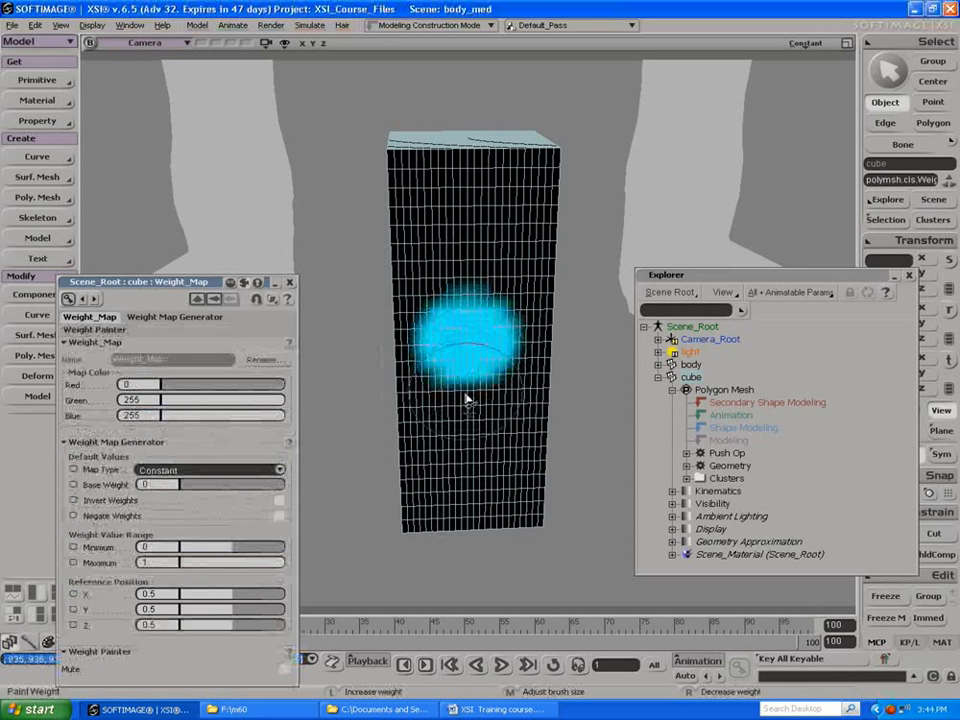
{"action": "mouse_move", "coordinate": [469, 386]}
{"action": "right_mouse_down"}
{"action": "mouse_move", "coordinate": [484, 339]}
{"action": "mouse_move", "coordinate": [444, 317]}
{"action": "mouse_move", "coordinate": [488, 376]}
{"action": "right_mouse_up"}
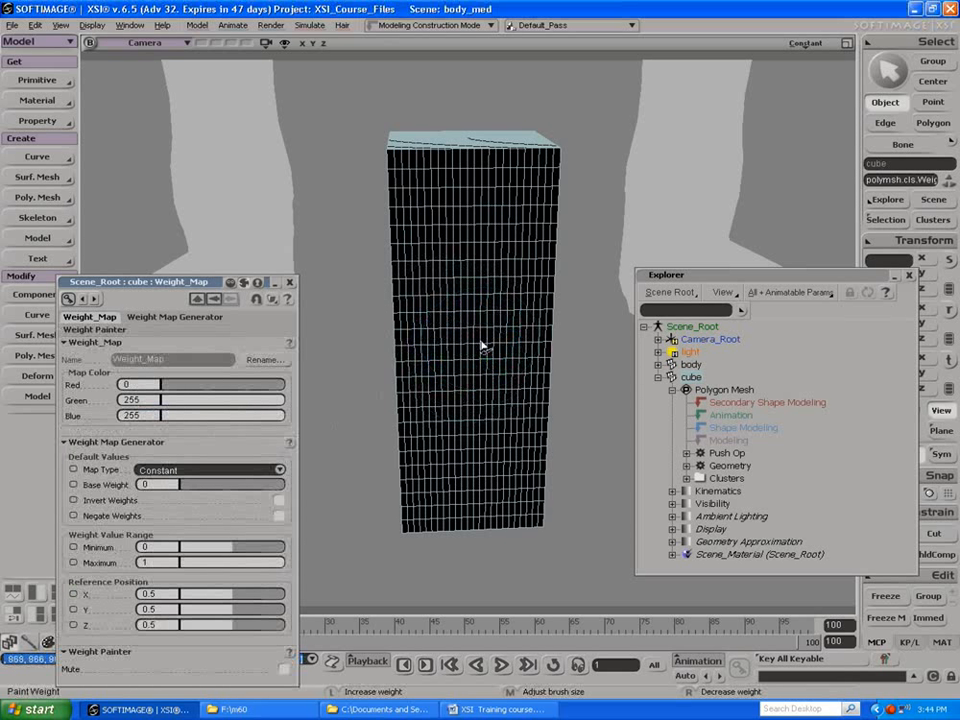
{"action": "left_click", "coordinate": [478, 362]}
{"action": "left_click", "coordinate": [478, 362]}
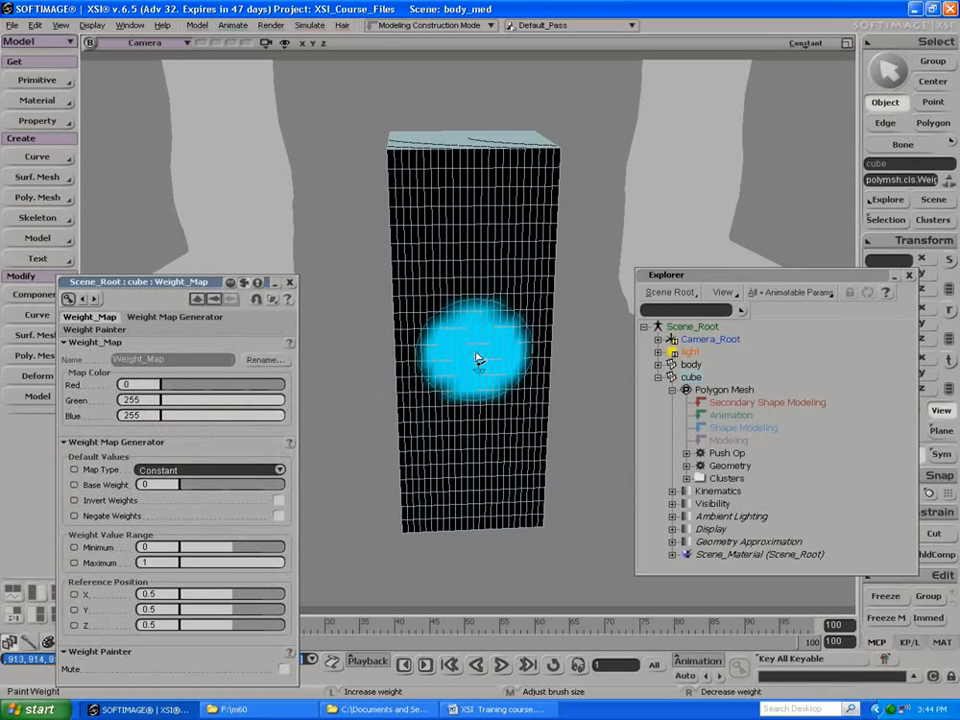
{"action": "mouse_move", "coordinate": [440, 313]}
{"action": "left_mouse_down", "text": "alt"}
{"action": "mouse_move", "coordinate": [448, 401]}
{"action": "mouse_move", "coordinate": [501, 320]}
{"action": "mouse_move", "coordinate": [489, 300]}
{"action": "left_mouse_up", "text": "alt"}
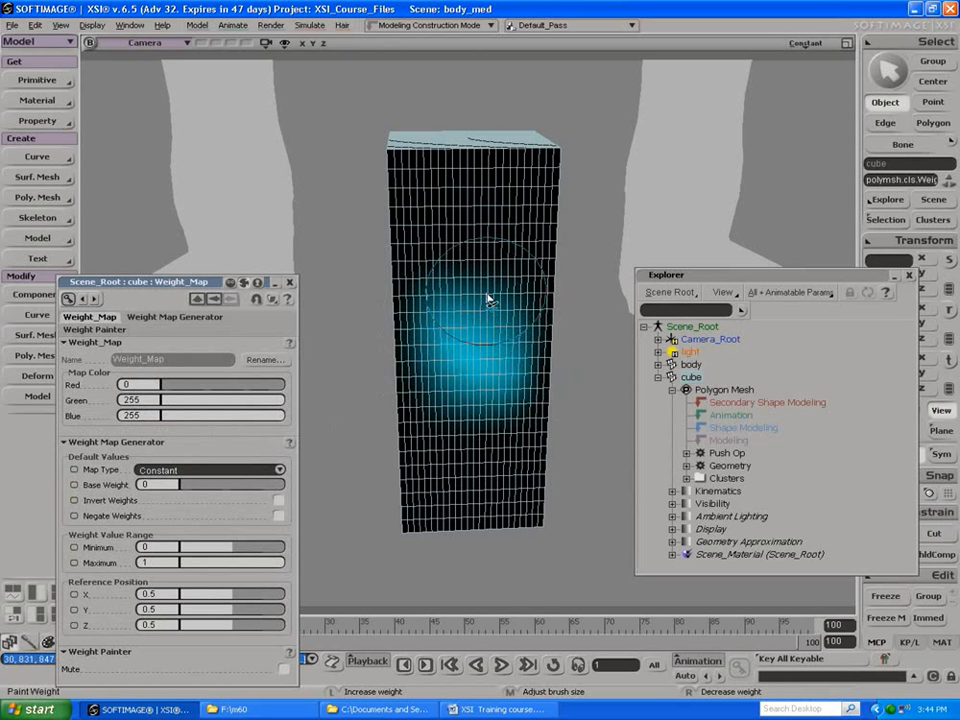
{"action": "mouse_move", "coordinate": [484, 279]}
{"action": "right_mouse_down"}
{"action": "mouse_move", "coordinate": [489, 354]}
{"action": "mouse_move", "coordinate": [476, 418]}
{"action": "mouse_move", "coordinate": [449, 292]}
{"action": "mouse_move", "coordinate": [478, 381]}
{"action": "mouse_move", "coordinate": [453, 352]}
{"action": "right_mouse_up"}
Step: Paint a round weight spot in the middle of the cube's front face and soften its edges into a gradual falloff
{"action": "left_click", "coordinate": [475, 335]}
{"action": "left_click", "coordinate": [476, 343]}
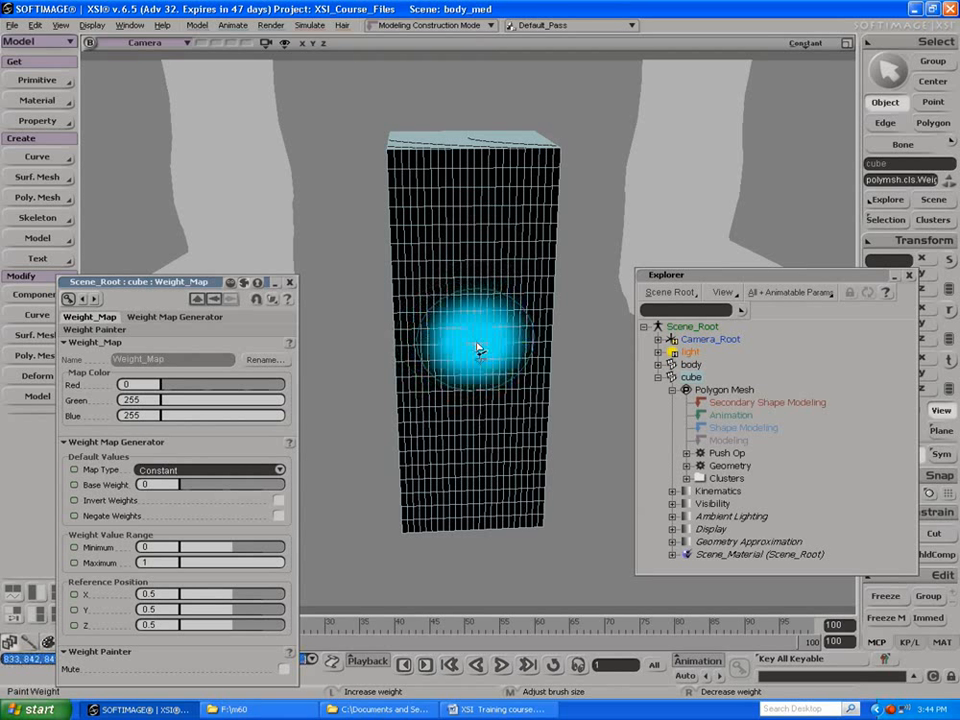
{"action": "left_click", "coordinate": [477, 335]}
{"action": "left_click_drag", "start_coordinate": [477, 335], "coordinate": [472, 347]}
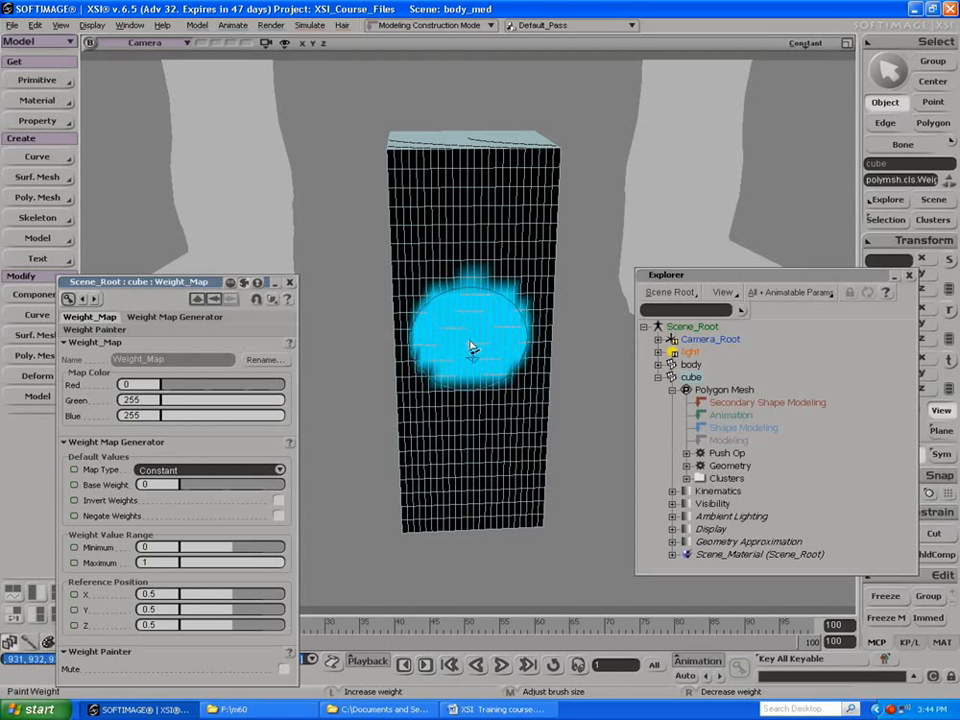
{"action": "mouse_move", "coordinate": [430, 281]}
{"action": "left_mouse_down", "text": "alt"}
{"action": "mouse_move", "coordinate": [408, 358]}
{"action": "mouse_move", "coordinate": [424, 379]}
{"action": "mouse_move", "coordinate": [476, 392]}
{"action": "mouse_move", "coordinate": [514, 366]}
{"action": "mouse_move", "coordinate": [520, 335]}
{"action": "left_mouse_up", "text": "alt"}
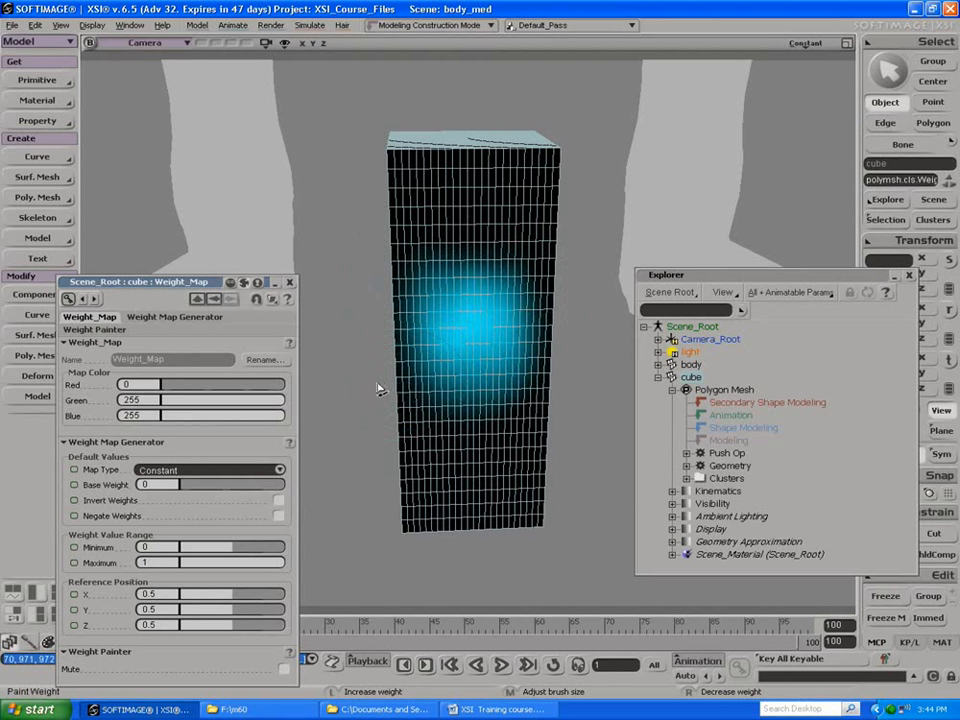
Step: Open the cube's Push Op properties from the explorer and set the Amplitude to 1.473
{"action": "left_click", "coordinate": [290, 282]}
{"action": "left_click", "coordinate": [701, 454]}
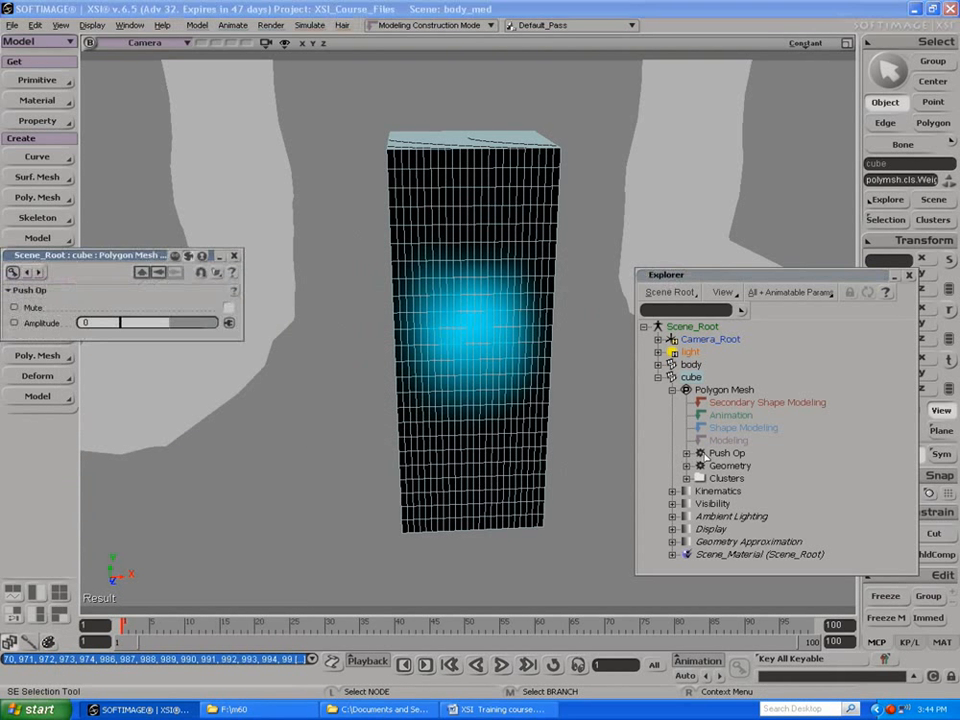
{"action": "left_click_drag", "start_coordinate": [161, 322], "coordinate": [229, 325]}
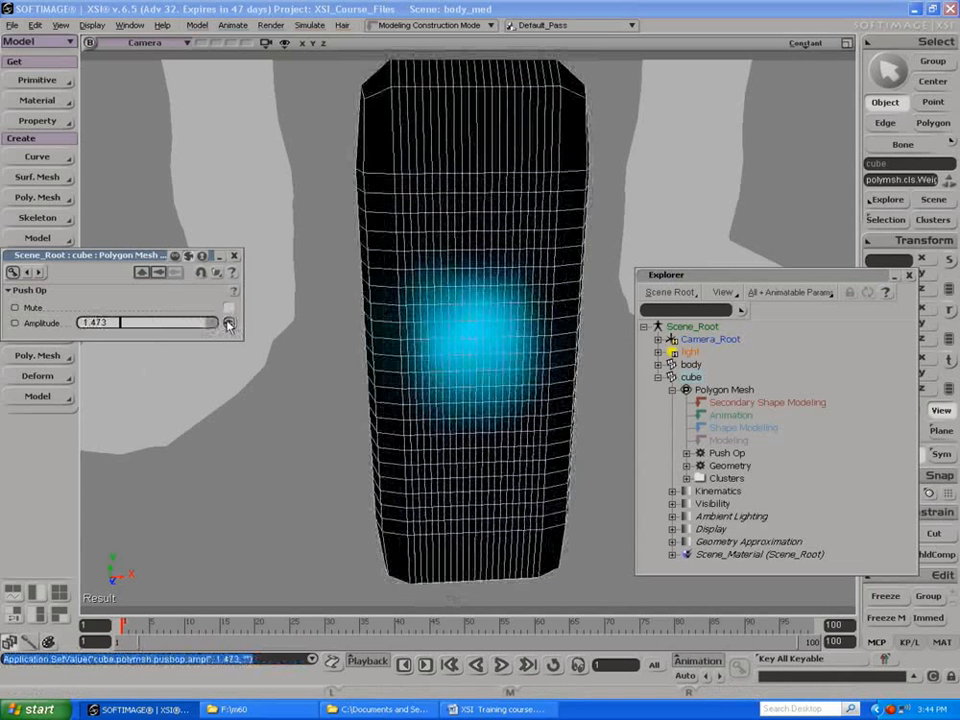
Step: Connect the Push Amplitude to the cube's Weight_Map inside the WeightMapCls cluster
{"action": "right_click", "coordinate": [229, 325]}
{"action": "left_click", "coordinate": [222, 338]}
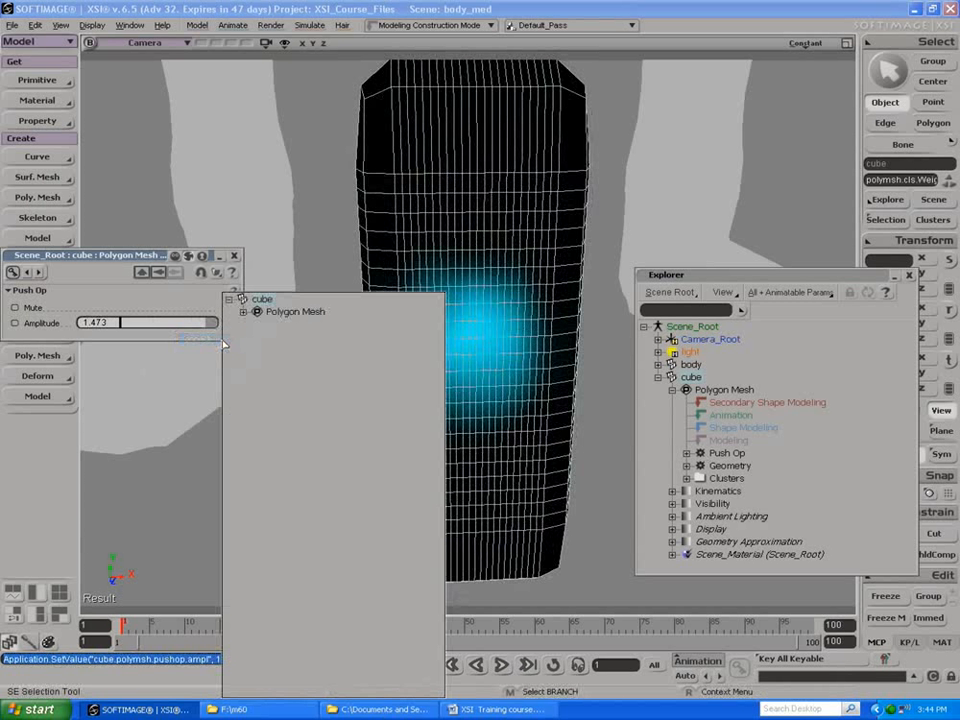
{"action": "left_click", "coordinate": [243, 311]}
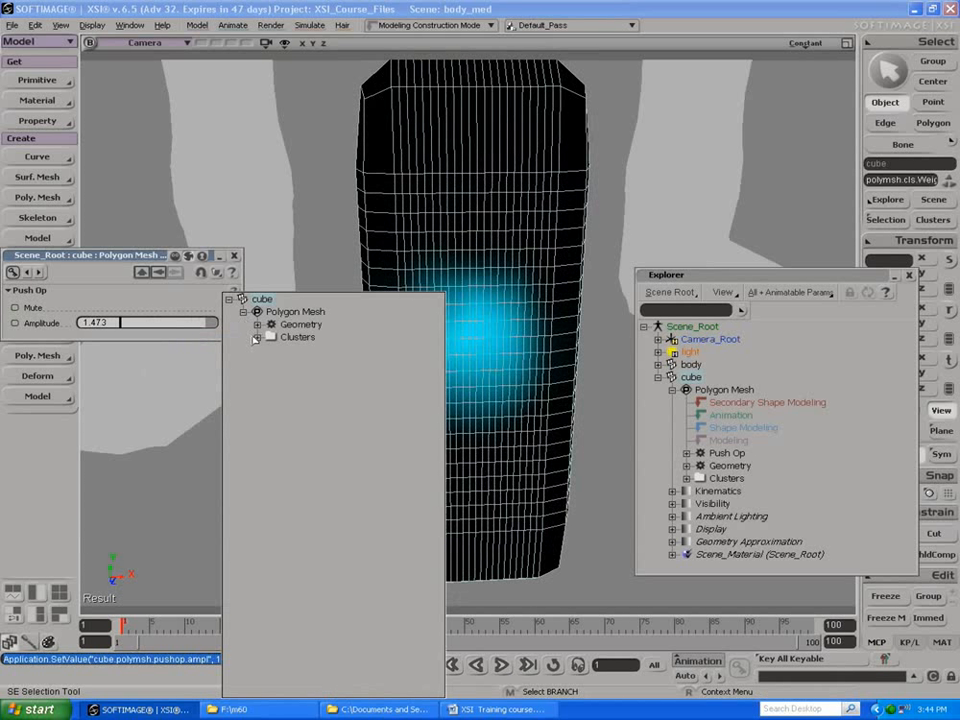
{"action": "left_click", "coordinate": [257, 337]}
{"action": "left_click", "coordinate": [271, 350]}
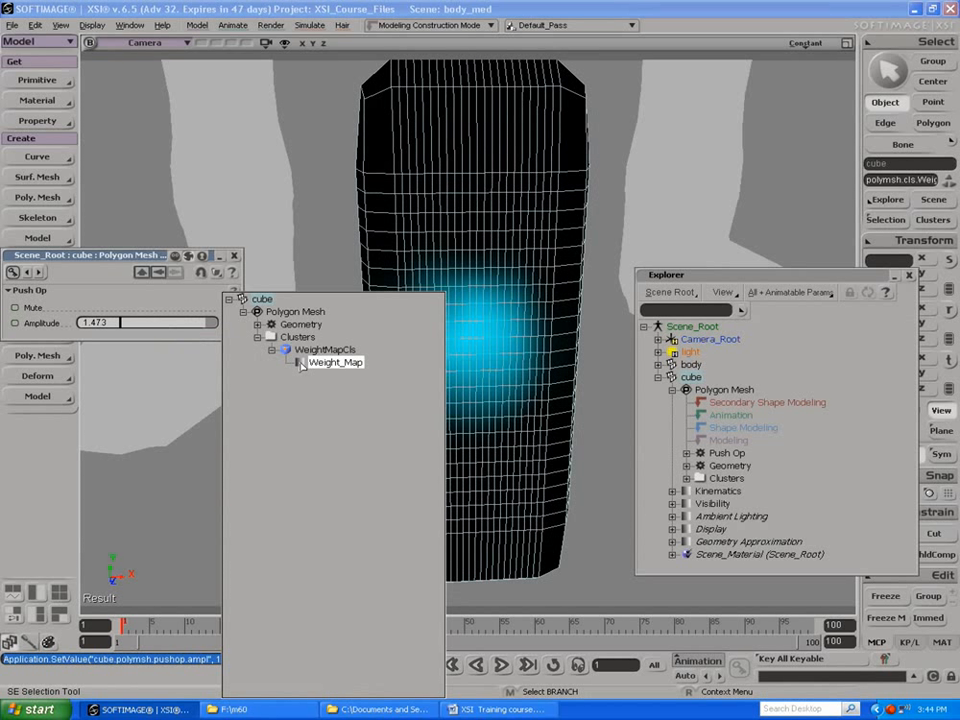
{"action": "left_click", "coordinate": [301, 364]}
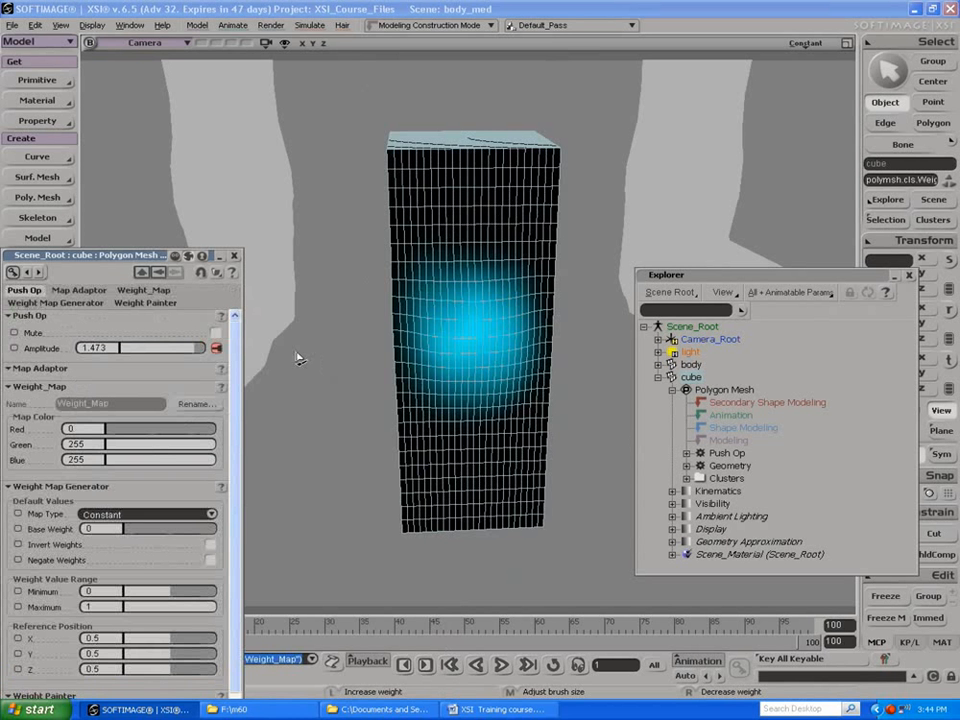
Step: Set the cube's Push Amplitude to 2 and inspect the bulge from the side
{"action": "left_click_drag", "start_coordinate": [192, 348], "coordinate": [276, 348]}
{"action": "key", "text": "o"}
{"action": "left_click_drag", "start_coordinate": [369, 315], "coordinate": [407, 318]}
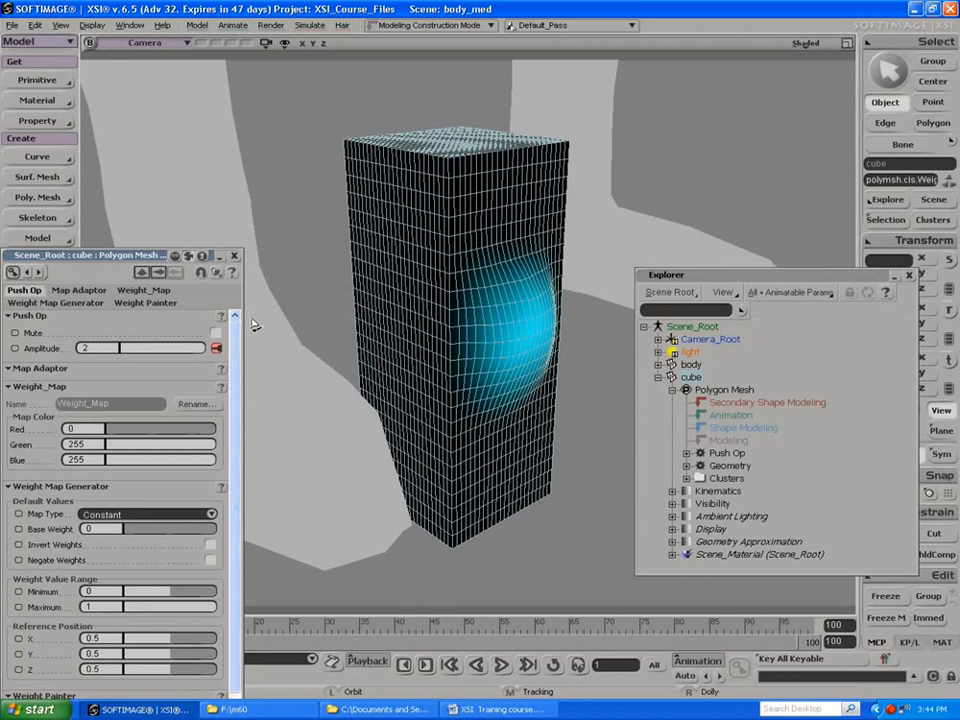
{"action": "left_click_drag", "start_coordinate": [456, 276], "coordinate": [414, 258]}
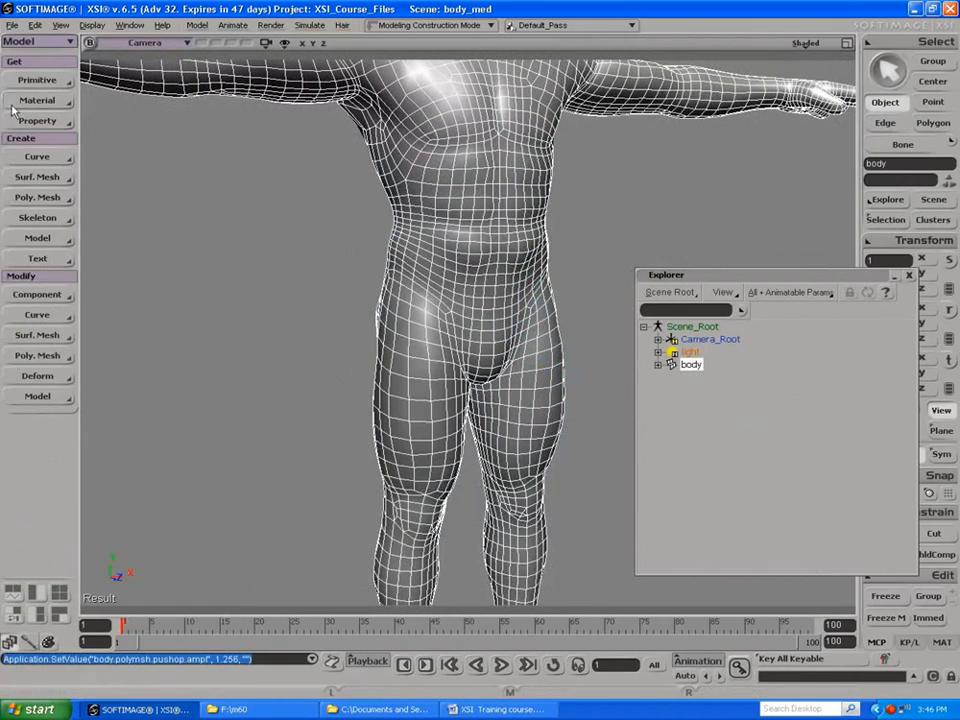
Step: Add a Weight Map property to the body mesh and keep its properties clear of the torso
{"action": "left_click", "coordinate": [37, 120]}
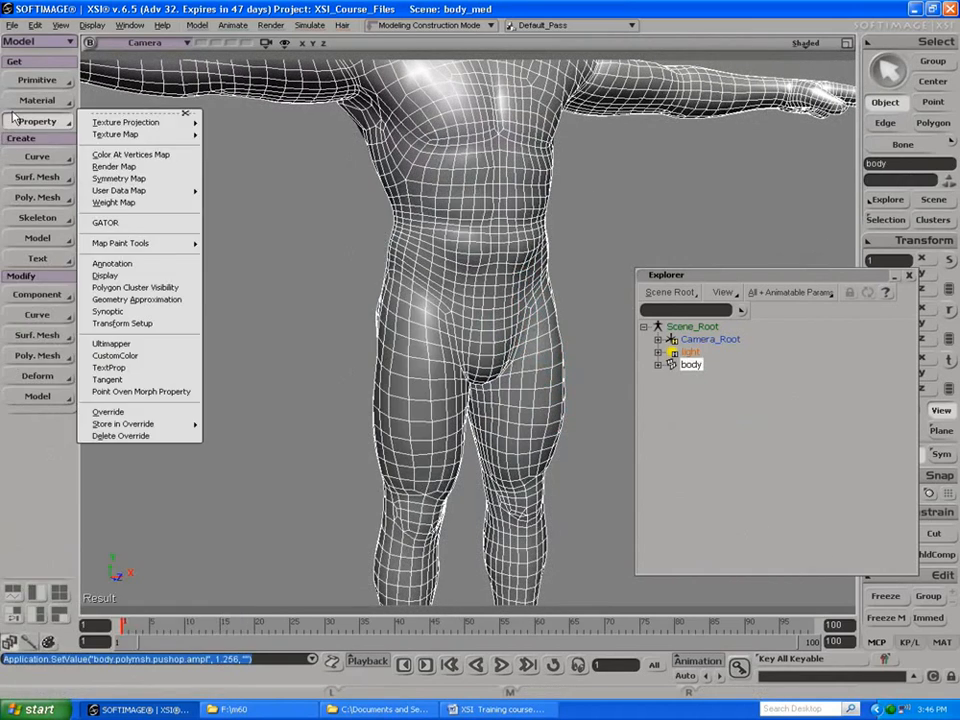
{"action": "left_click", "coordinate": [139, 203]}
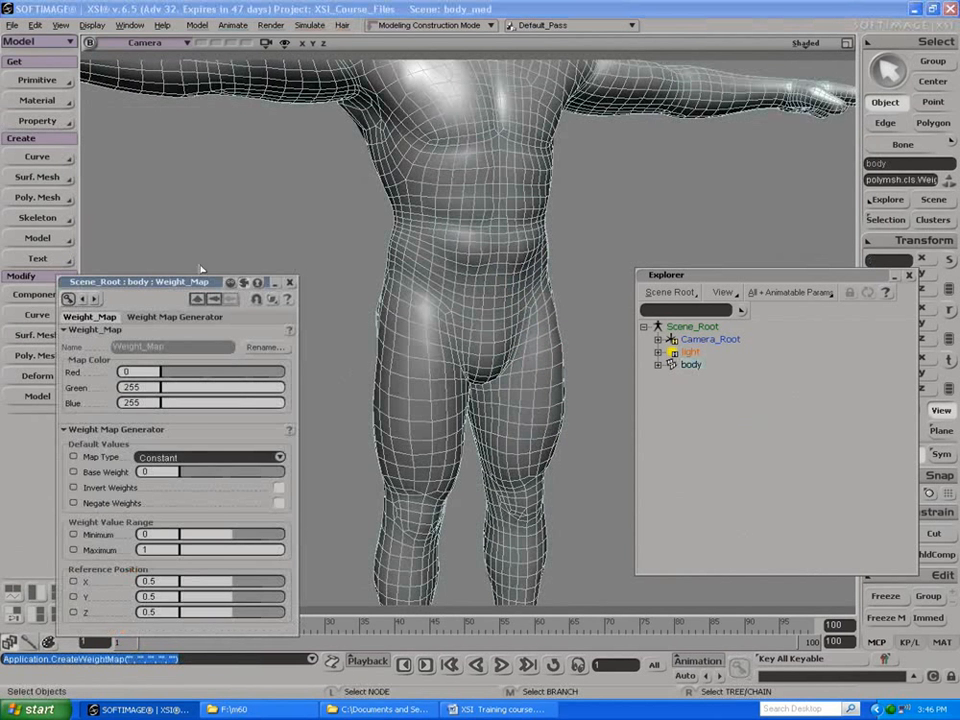
{"action": "left_click_drag", "start_coordinate": [174, 283], "coordinate": [205, 181]}
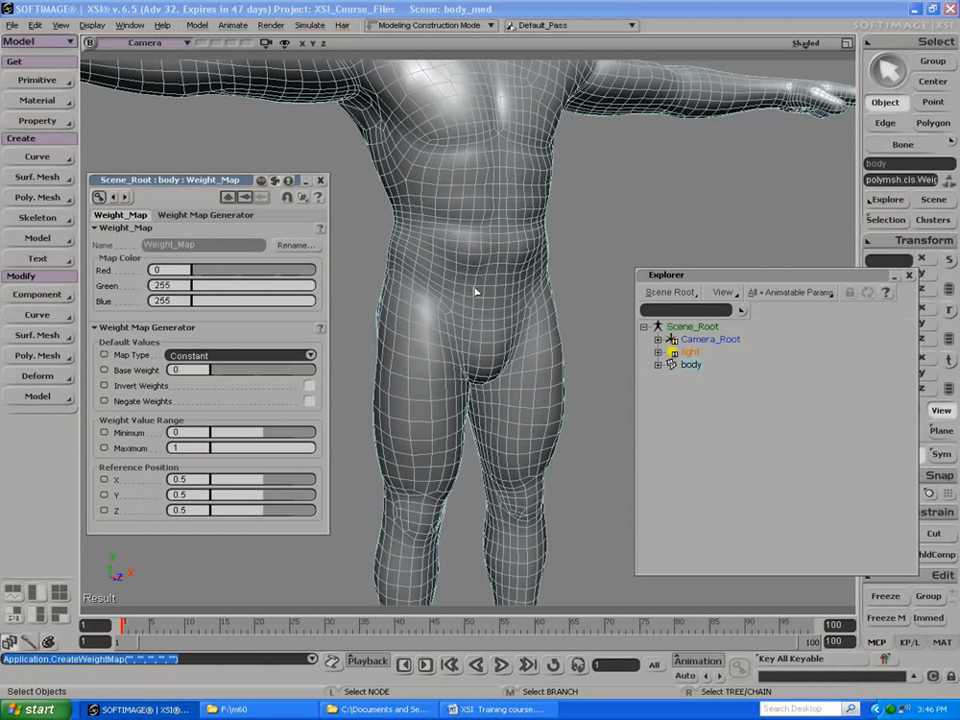
Step: Paint full weight across the body's lower abdomen and out to the hip at the front of the waist
{"action": "key", "text": "w"}
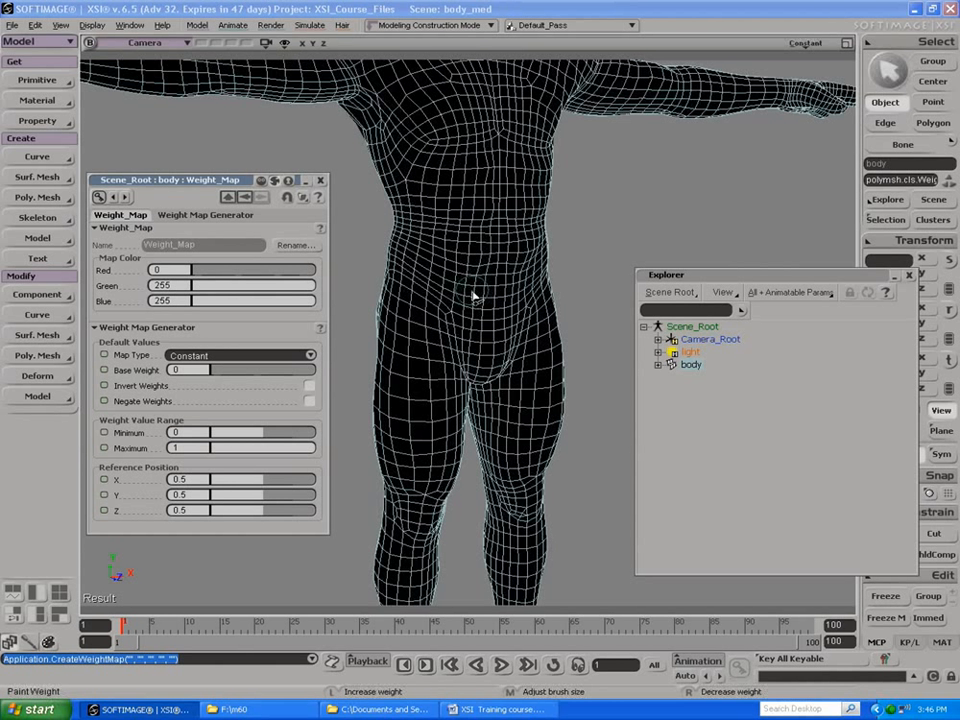
{"action": "mouse_move", "coordinate": [480, 302]}
{"action": "left_mouse_down"}
{"action": "mouse_move", "coordinate": [461, 287]}
{"action": "mouse_move", "coordinate": [516, 275]}
{"action": "mouse_move", "coordinate": [482, 283]}
{"action": "mouse_move", "coordinate": [497, 303]}
{"action": "mouse_move", "coordinate": [524, 276]}
{"action": "mouse_move", "coordinate": [512, 268]}
{"action": "mouse_move", "coordinate": [499, 285]}
{"action": "mouse_move", "coordinate": [450, 270]}
{"action": "mouse_move", "coordinate": [514, 260]}
{"action": "mouse_move", "coordinate": [517, 279]}
{"action": "mouse_move", "coordinate": [535, 288]}
{"action": "mouse_move", "coordinate": [519, 296]}
{"action": "left_mouse_up"}
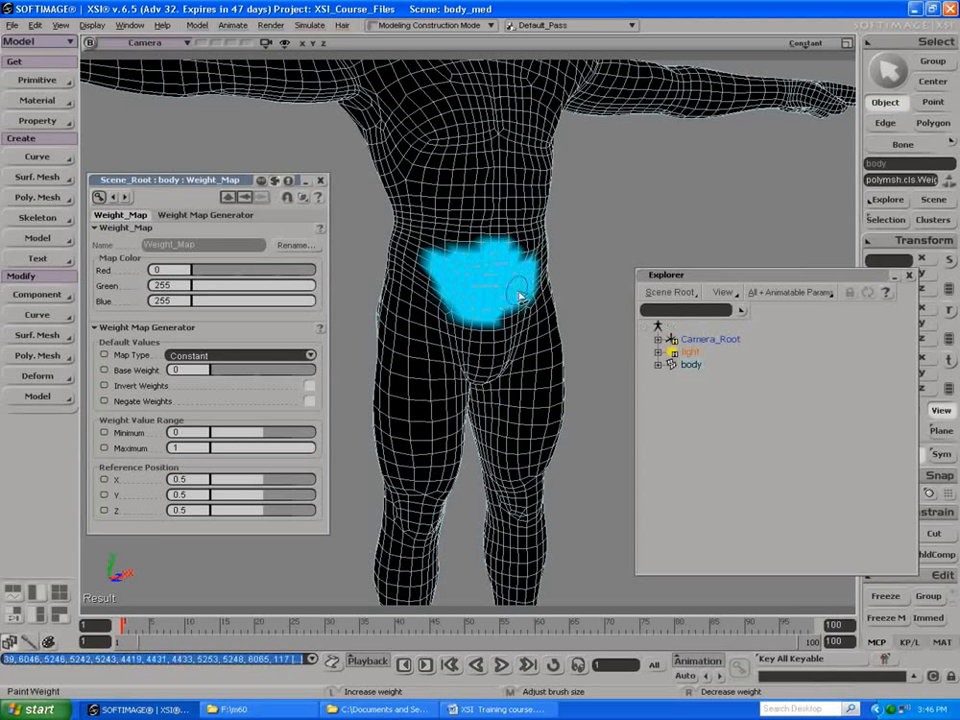
{"action": "left_click_drag", "start_coordinate": [446, 274], "coordinate": [396, 254]}
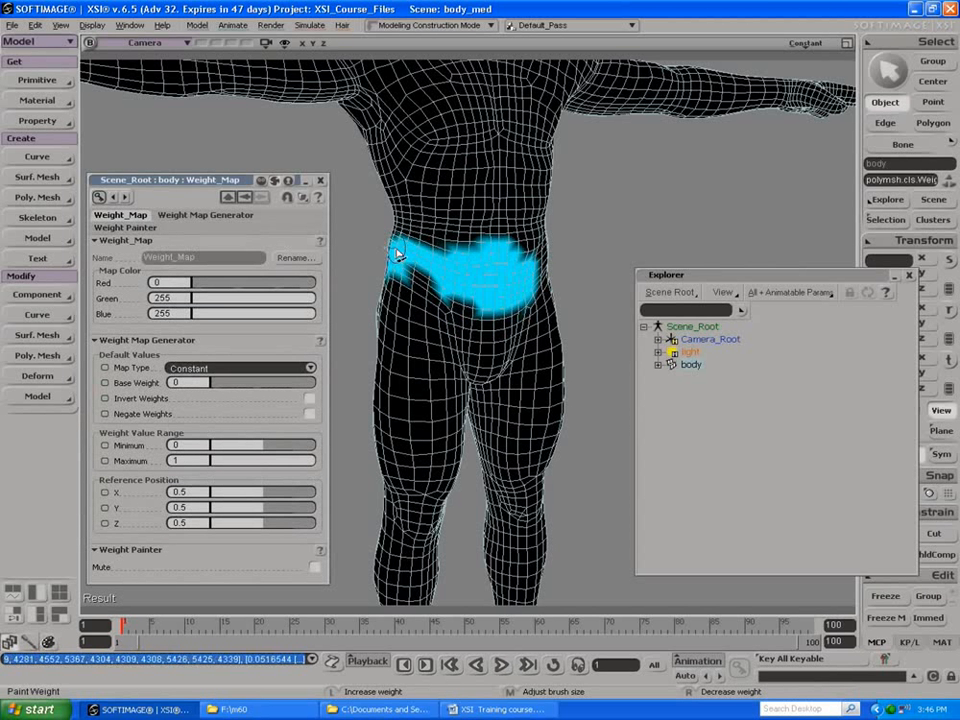
Step: Extend the painted weight from the front of the waist around the body's right hip onto the flank at the back
{"action": "key", "text": "s"}
{"action": "right_click_drag", "start_coordinate": [538, 274], "coordinate": [461, 274]}
{"action": "left_click_drag", "start_coordinate": [472, 269], "coordinate": [510, 244]}
{"action": "mouse_move", "coordinate": [441, 249]}
{"action": "left_mouse_down"}
{"action": "mouse_move", "coordinate": [426, 261]}
{"action": "mouse_move", "coordinate": [467, 259]}
{"action": "mouse_move", "coordinate": [482, 246]}
{"action": "mouse_move", "coordinate": [491, 255]}
{"action": "mouse_move", "coordinate": [448, 245]}
{"action": "mouse_move", "coordinate": [420, 252]}
{"action": "mouse_move", "coordinate": [407, 242]}
{"action": "mouse_move", "coordinate": [437, 249]}
{"action": "mouse_move", "coordinate": [401, 261]}
{"action": "mouse_move", "coordinate": [480, 272]}
{"action": "mouse_move", "coordinate": [540, 247]}
{"action": "mouse_move", "coordinate": [541, 256]}
{"action": "mouse_move", "coordinate": [519, 239]}
{"action": "left_mouse_up"}
{"action": "key", "text": "s"}
{"action": "key", "text": "s"}
{"action": "key", "text": "s"}
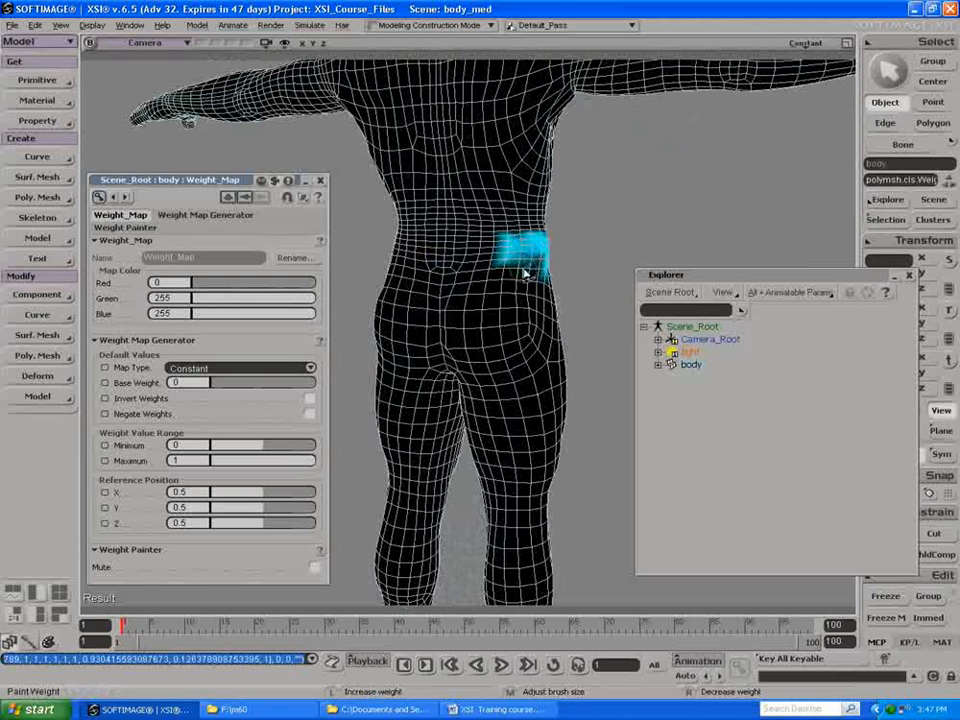
{"action": "left_click_drag", "start_coordinate": [540, 258], "coordinate": [513, 275]}
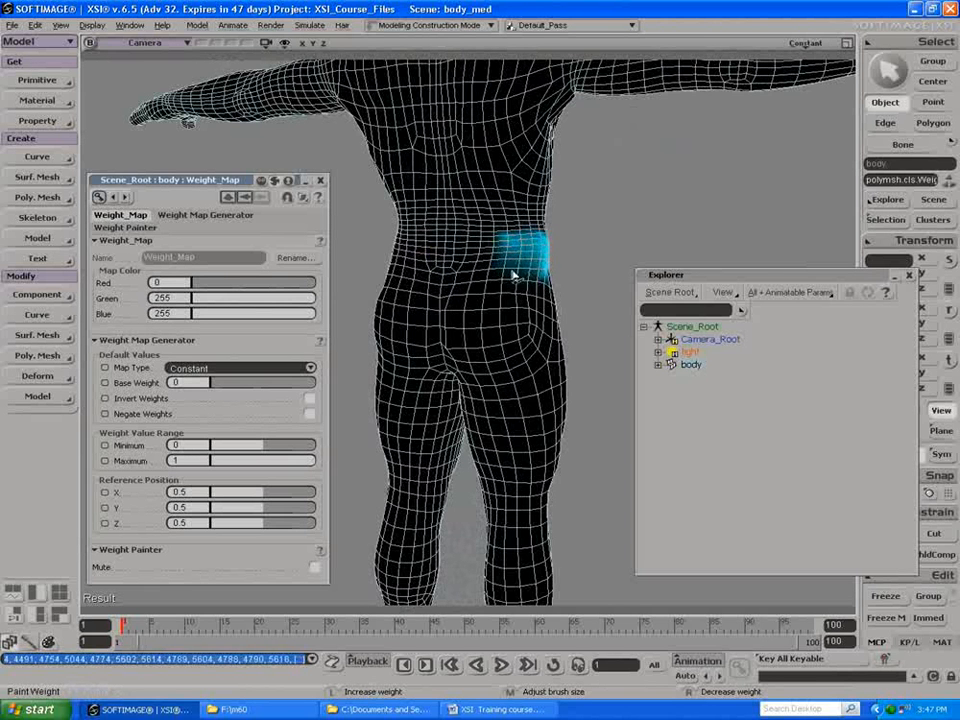
Step: Paint weight along the body's left flank and blend it with the band across the front of the waist
{"action": "mouse_move", "coordinate": [398, 285]}
{"action": "middle_mouse_down"}
{"action": "mouse_move", "coordinate": [493, 283]}
{"action": "mouse_move", "coordinate": [420, 274]}
{"action": "middle_mouse_up"}
{"action": "left_click_drag", "start_coordinate": [474, 257], "coordinate": [488, 265]}
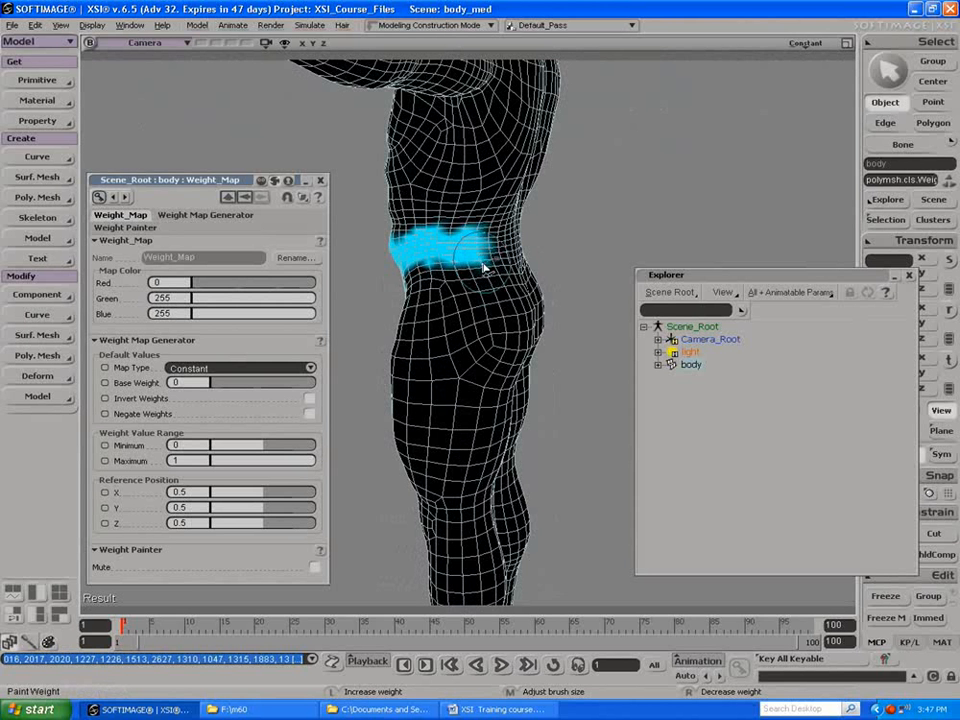
{"action": "mouse_move", "coordinate": [483, 268]}
{"action": "left_mouse_down"}
{"action": "mouse_move", "coordinate": [493, 236]}
{"action": "mouse_move", "coordinate": [364, 285]}
{"action": "left_mouse_up"}
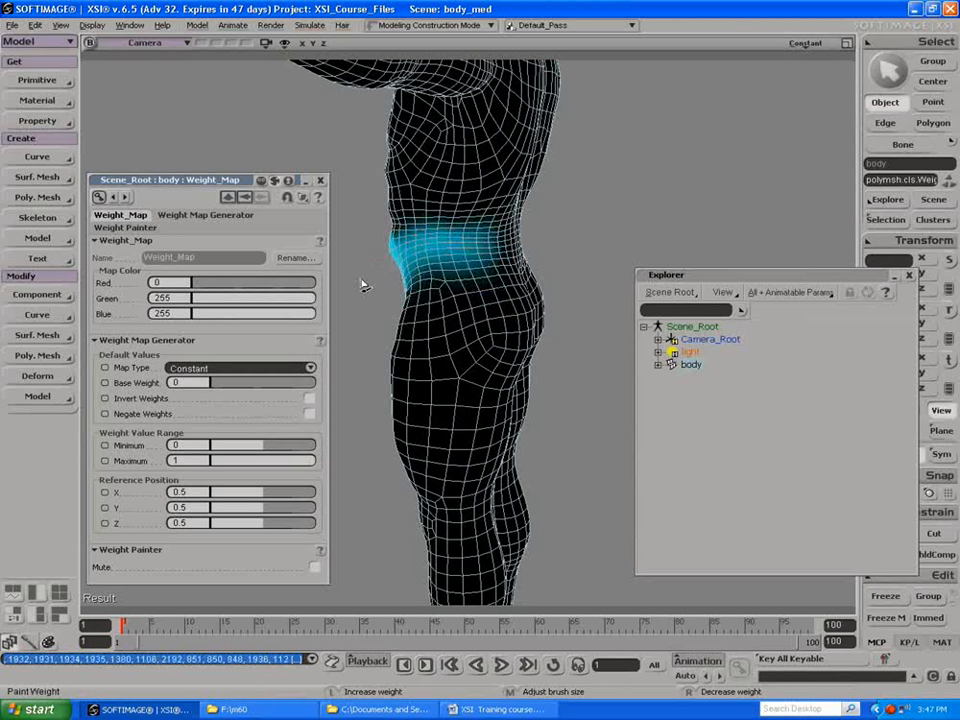
{"action": "key", "text": "s"}
{"action": "right_click_drag", "start_coordinate": [347, 257], "coordinate": [450, 269]}
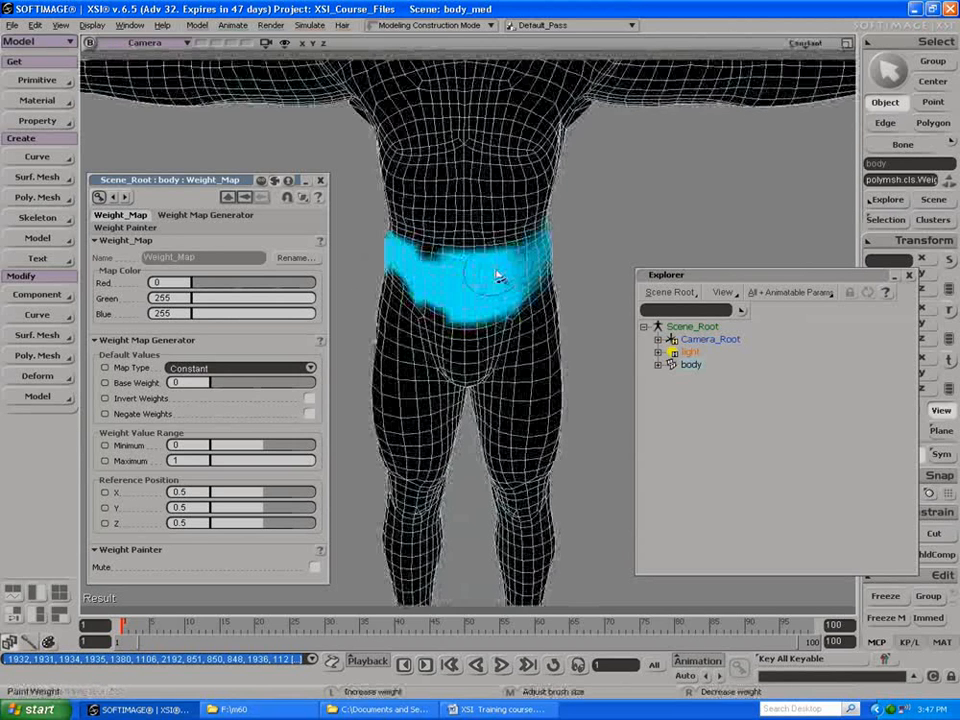
{"action": "mouse_move", "coordinate": [519, 253]}
{"action": "left_mouse_down"}
{"action": "mouse_move", "coordinate": [388, 246]}
{"action": "mouse_move", "coordinate": [550, 245]}
{"action": "left_mouse_up"}
{"action": "mouse_move", "coordinate": [566, 288]}
{"action": "left_mouse_down"}
{"action": "mouse_move", "coordinate": [497, 312]}
{"action": "mouse_move", "coordinate": [380, 283]}
{"action": "mouse_move", "coordinate": [413, 302]}
{"action": "mouse_move", "coordinate": [371, 256]}
{"action": "left_mouse_up"}
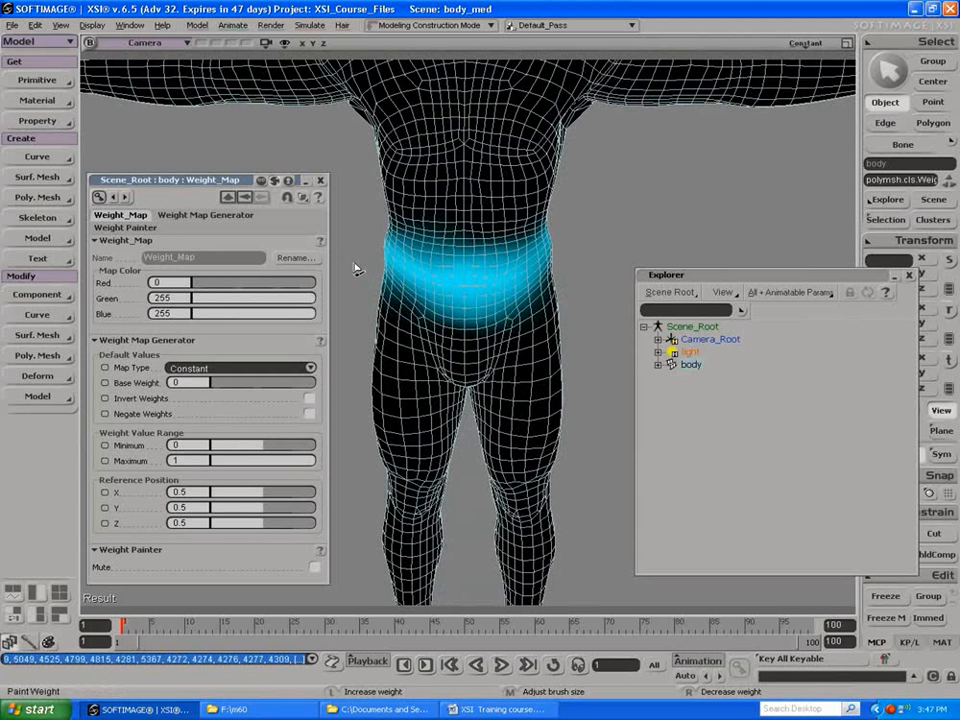
Step: Even out the painted weight over the right hip and along the left side of the waist
{"action": "key", "text": "s"}
{"action": "mouse_move", "coordinate": [365, 269]}
{"action": "right_mouse_down"}
{"action": "mouse_move", "coordinate": [420, 265]}
{"action": "mouse_move", "coordinate": [458, 278]}
{"action": "right_mouse_up"}
{"action": "left_click_drag", "start_coordinate": [422, 276], "coordinate": [408, 284]}
{"action": "mouse_move", "coordinate": [408, 284]}
{"action": "right_mouse_down"}
{"action": "mouse_move", "coordinate": [409, 248]}
{"action": "mouse_move", "coordinate": [418, 258]}
{"action": "mouse_move", "coordinate": [403, 259]}
{"action": "mouse_move", "coordinate": [396, 289]}
{"action": "right_mouse_up"}
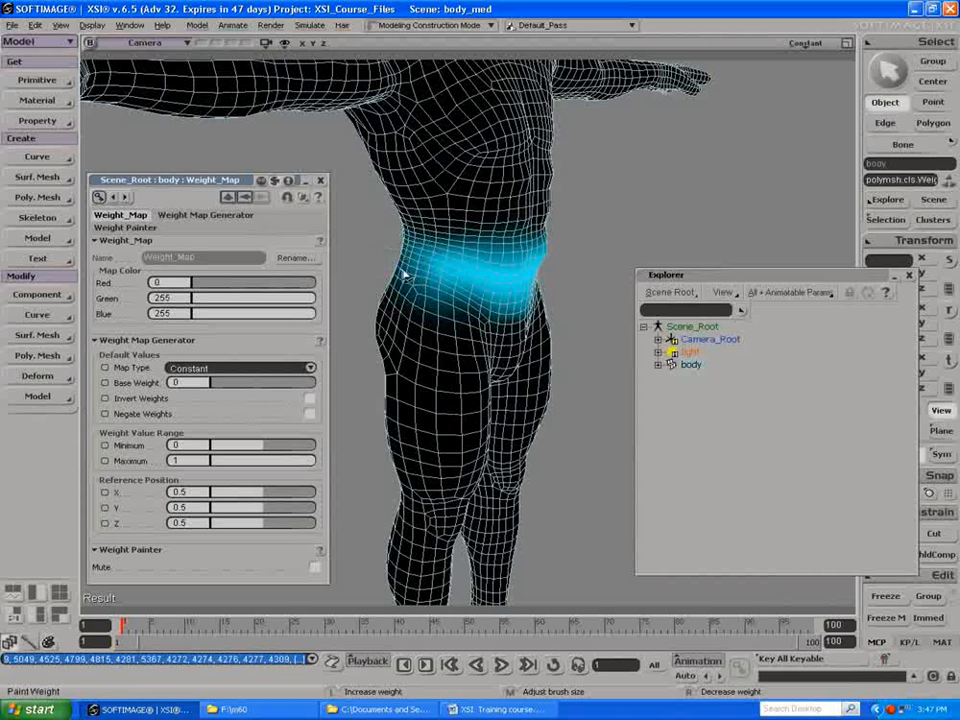
{"action": "mouse_move", "coordinate": [401, 248]}
{"action": "left_mouse_down"}
{"action": "mouse_move", "coordinate": [429, 279]}
{"action": "mouse_move", "coordinate": [448, 274]}
{"action": "mouse_move", "coordinate": [468, 295]}
{"action": "left_mouse_up"}
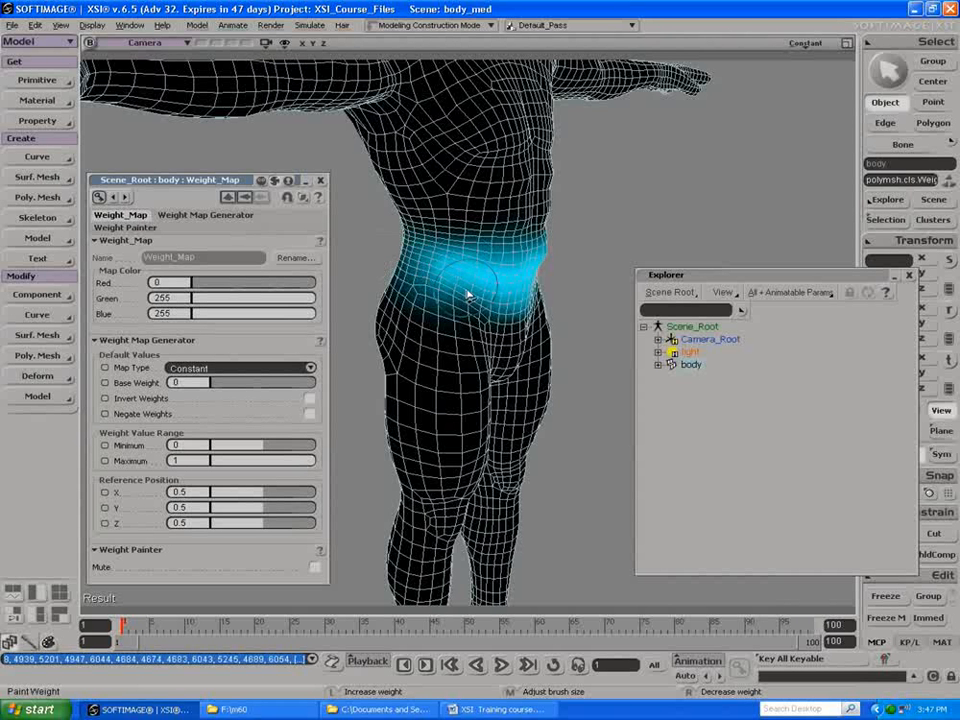
{"action": "key", "text": "s"}
{"action": "right_click_drag", "start_coordinate": [466, 293], "coordinate": [352, 292]}
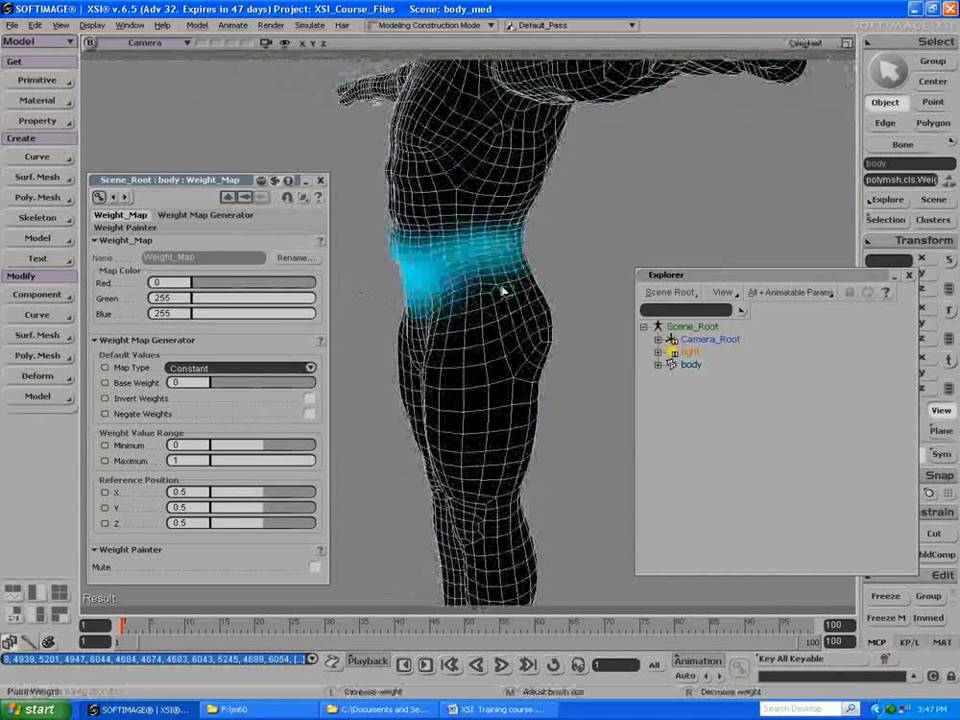
{"action": "mouse_move", "coordinate": [514, 253]}
{"action": "left_mouse_down"}
{"action": "mouse_move", "coordinate": [511, 240]}
{"action": "mouse_move", "coordinate": [501, 246]}
{"action": "left_mouse_up"}
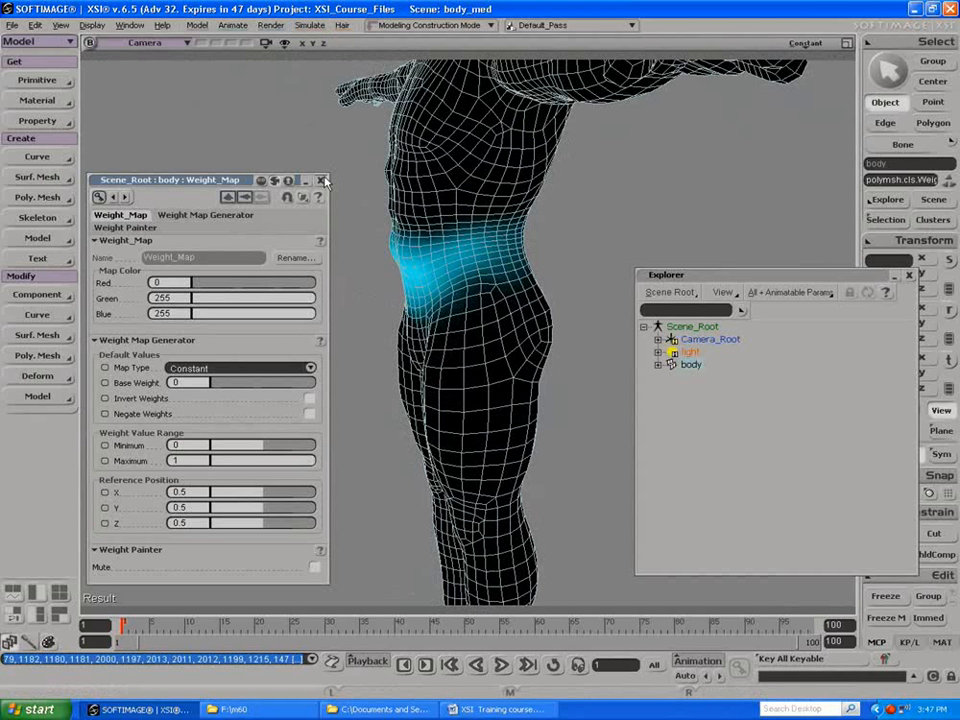
Step: Apply a Push operator to the body and connect its Amplitude to the Weight_Map inside the WeightMapCls cluster
{"action": "left_click", "coordinate": [247, 197]}
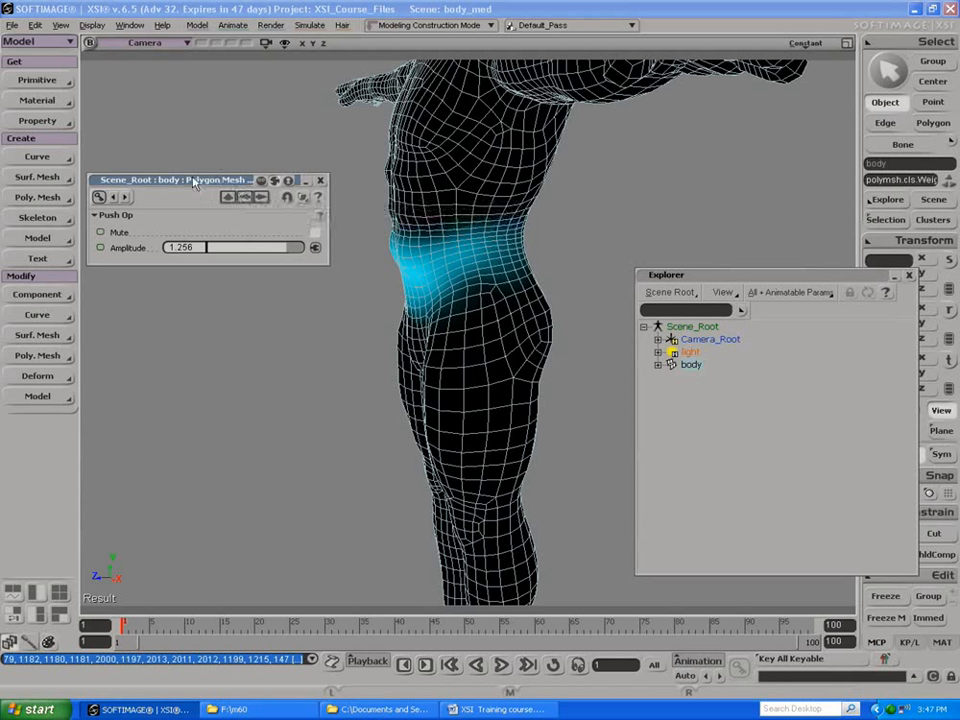
{"action": "left_click", "coordinate": [315, 247]}
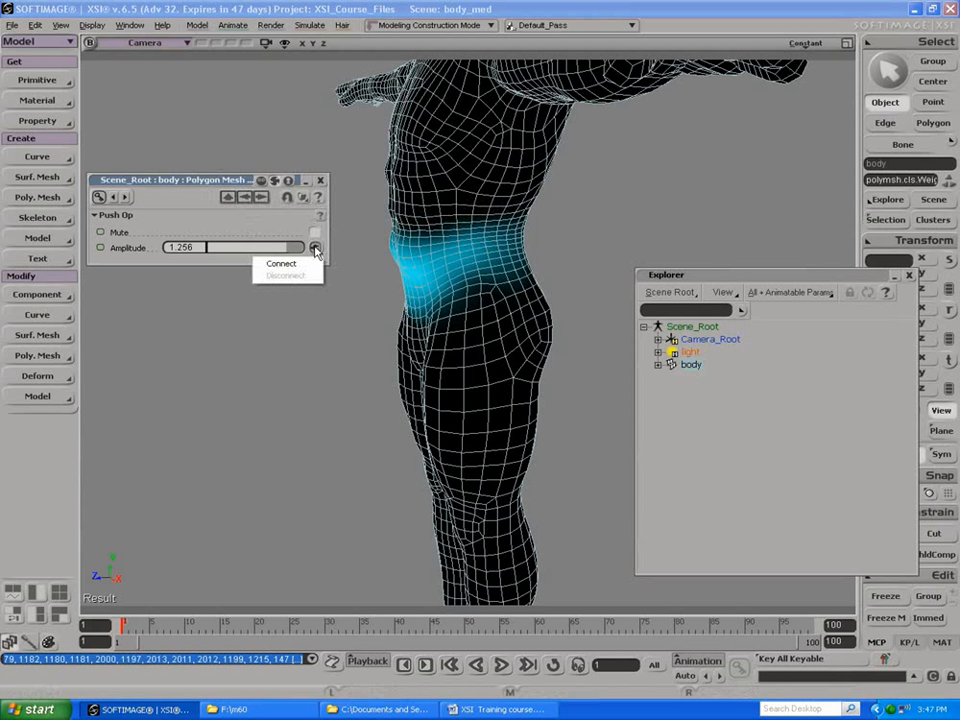
{"action": "left_click", "coordinate": [310, 264]}
{"action": "left_click", "coordinate": [333, 281]}
{"action": "left_click", "coordinate": [346, 294]}
{"action": "left_click", "coordinate": [361, 307]}
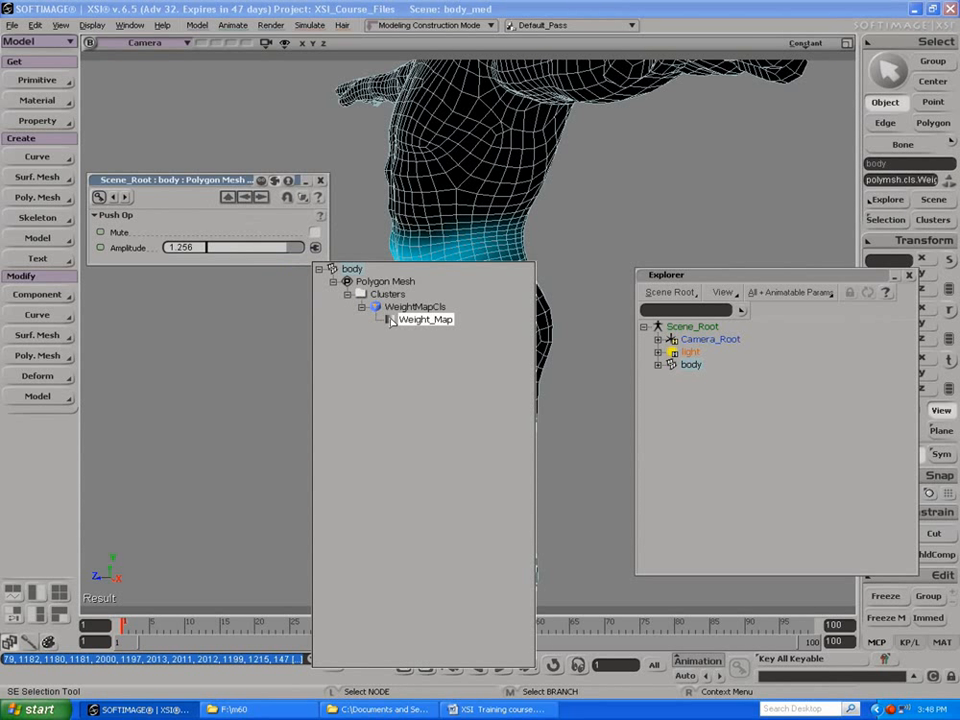
{"action": "left_click", "coordinate": [424, 320]}
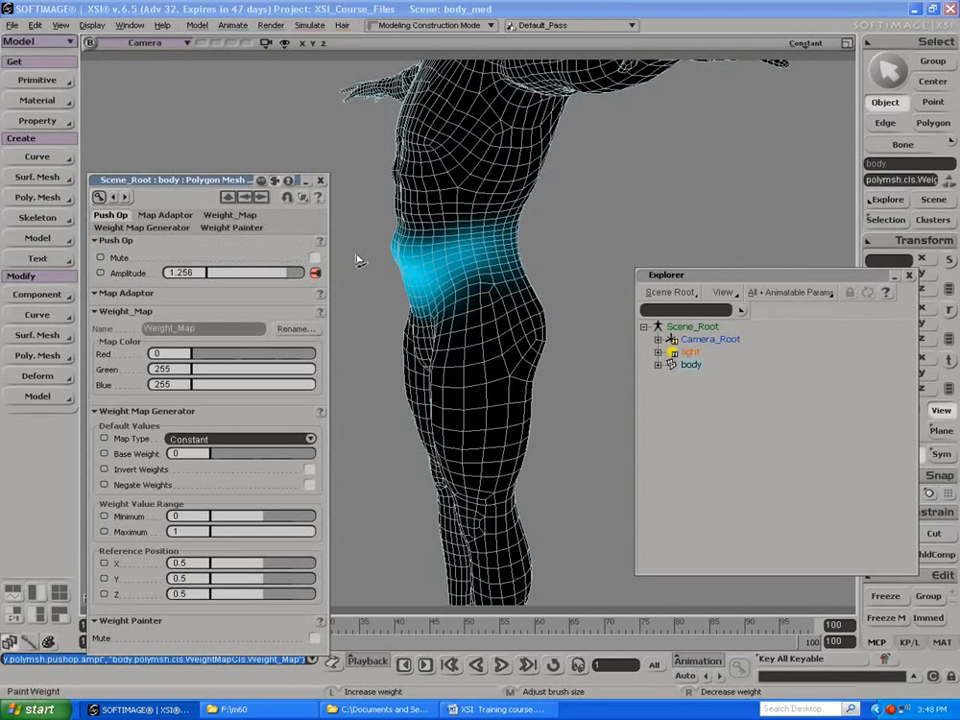
Step: Set the body's Push Amplitude to 2 and bring the bulging waist into a front view
{"action": "key", "text": "s"}
{"action": "right_click_drag", "start_coordinate": [352, 254], "coordinate": [325, 255]}
{"action": "mouse_move", "coordinate": [280, 275]}
{"action": "left_mouse_down"}
{"action": "mouse_move", "coordinate": [231, 274]}
{"action": "mouse_move", "coordinate": [320, 267]}
{"action": "mouse_move", "coordinate": [209, 262]}
{"action": "mouse_move", "coordinate": [327, 270]}
{"action": "left_mouse_up"}
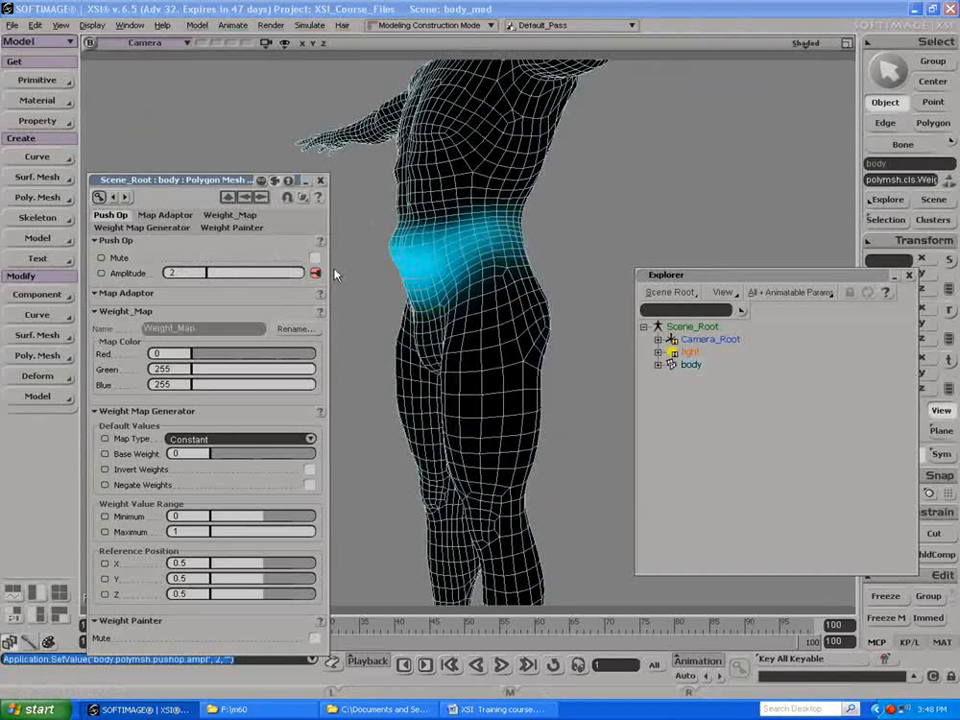
{"action": "key", "text": "s"}
{"action": "mouse_move", "coordinate": [373, 226]}
{"action": "right_mouse_down"}
{"action": "mouse_move", "coordinate": [377, 236]}
{"action": "mouse_move", "coordinate": [432, 236]}
{"action": "right_mouse_up"}
{"action": "key", "text": "s"}
{"action": "mouse_move", "coordinate": [449, 274]}
{"action": "left_mouse_down"}
{"action": "mouse_move", "coordinate": [414, 266]}
{"action": "mouse_move", "coordinate": [492, 265]}
{"action": "left_mouse_up"}
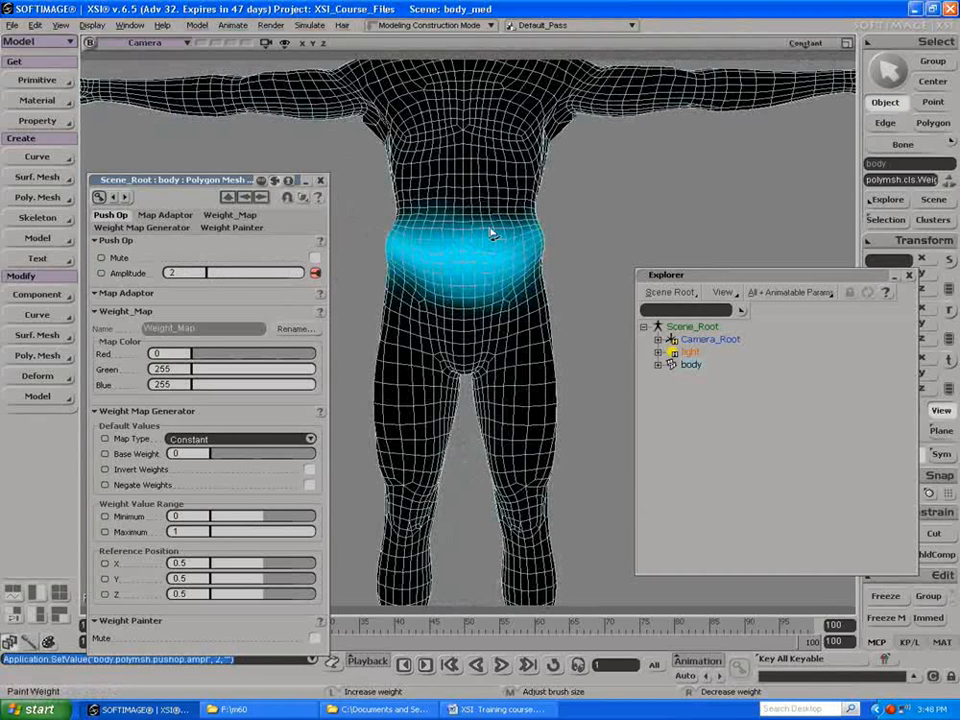
Step: Reduce the weight across the upper centre of the belly and strengthen it along the lower belly
{"action": "left_click_drag", "start_coordinate": [491, 230], "coordinate": [459, 236]}
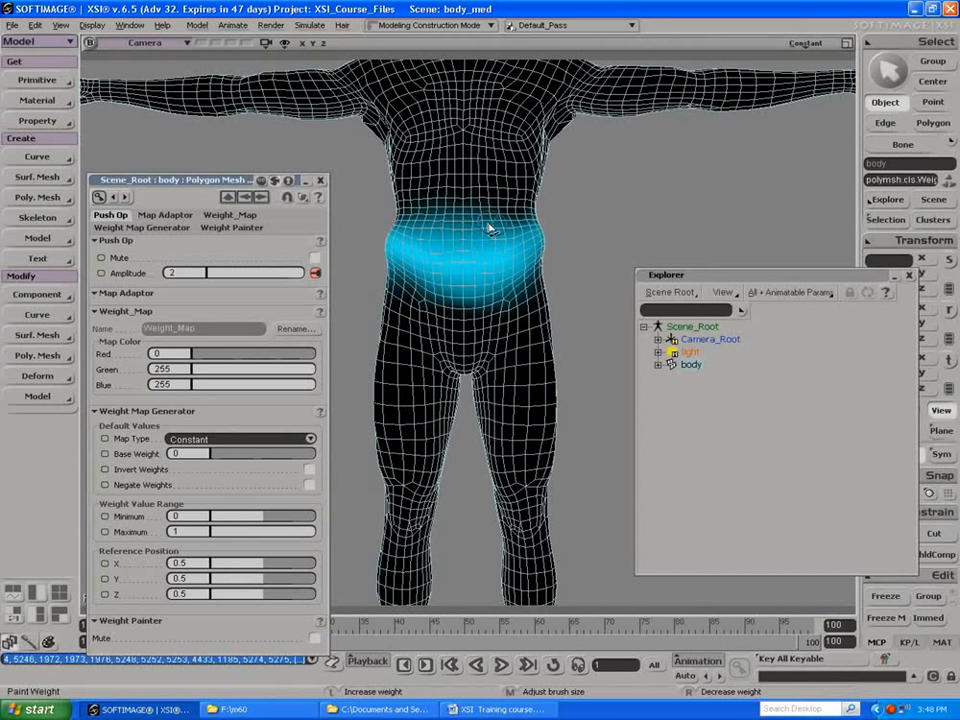
{"action": "left_click_drag", "start_coordinate": [435, 227], "coordinate": [478, 237]}
{"action": "right_click_drag", "start_coordinate": [461, 242], "coordinate": [451, 240]}
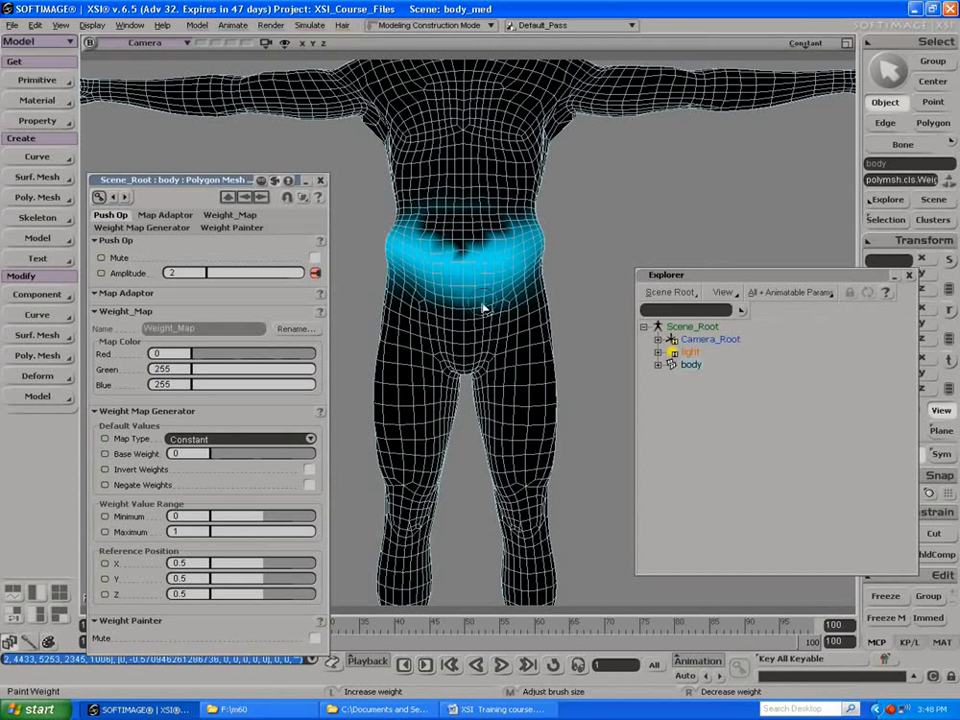
{"action": "mouse_move", "coordinate": [500, 291]}
{"action": "left_mouse_down"}
{"action": "mouse_move", "coordinate": [425, 286]}
{"action": "mouse_move", "coordinate": [464, 287]}
{"action": "left_mouse_up"}
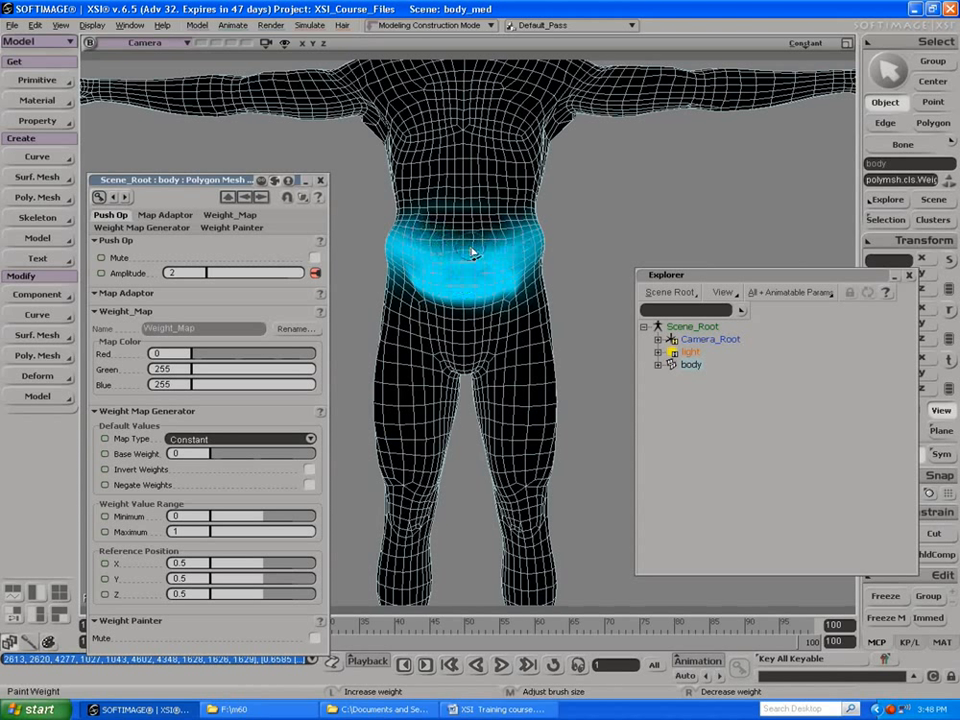
{"action": "left_click_drag", "start_coordinate": [433, 240], "coordinate": [413, 223]}
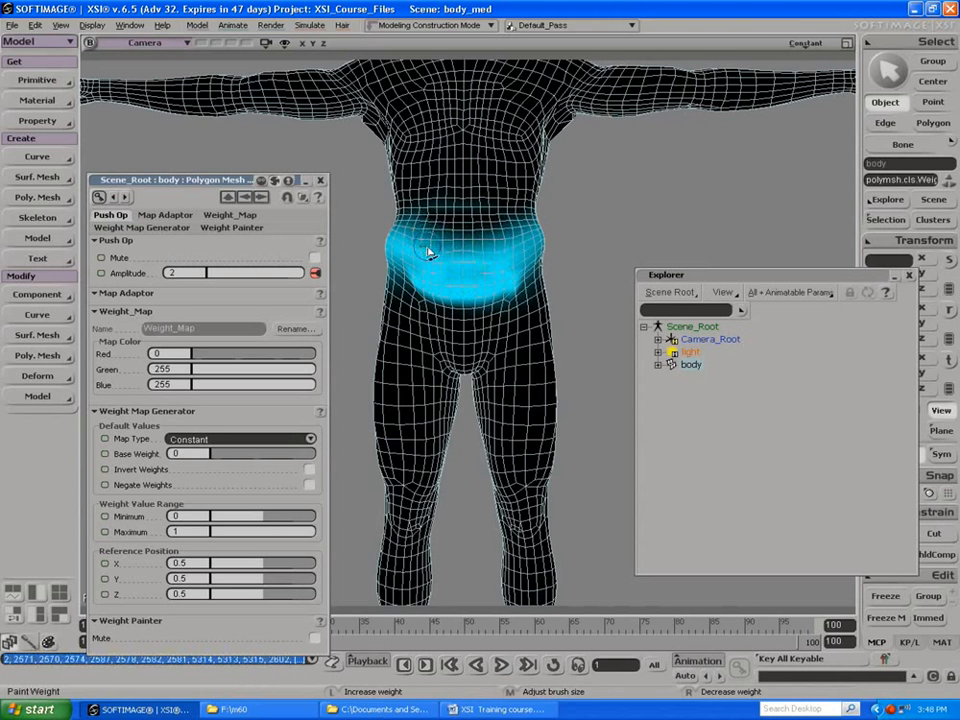
Step: Refine the weight along the lower edge and sides of the belly from angled and front views
{"action": "key", "text": "s"}
{"action": "mouse_move", "coordinate": [499, 272]}
{"action": "right_mouse_down"}
{"action": "mouse_move", "coordinate": [437, 255]}
{"action": "mouse_move", "coordinate": [430, 270]}
{"action": "right_mouse_up"}
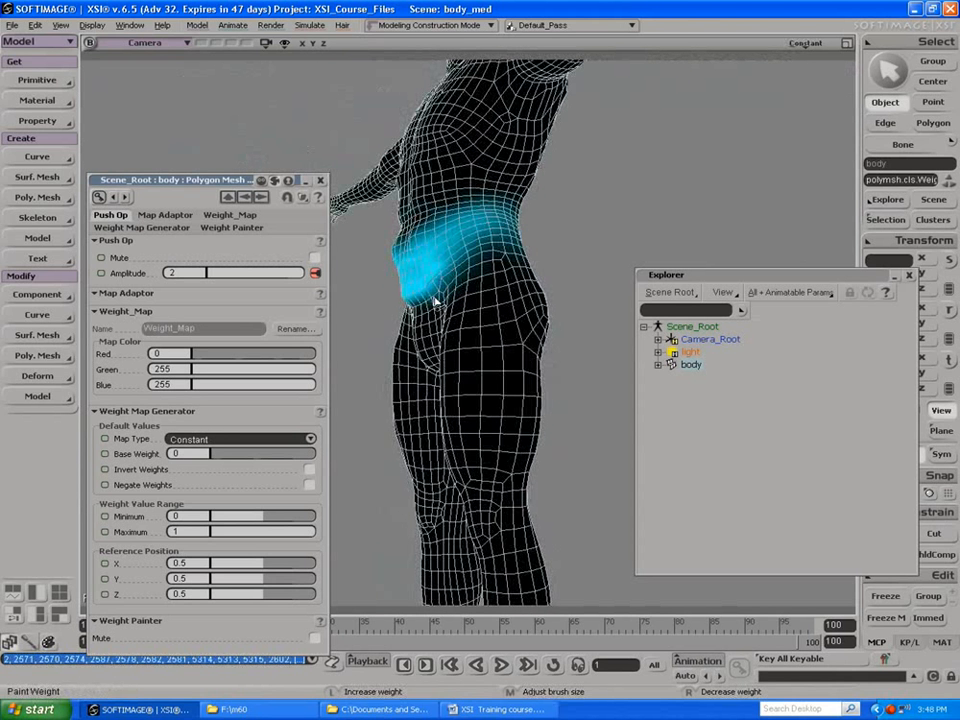
{"action": "key", "text": "s"}
{"action": "mouse_move", "coordinate": [392, 313]}
{"action": "right_mouse_down"}
{"action": "mouse_move", "coordinate": [401, 294]}
{"action": "mouse_move", "coordinate": [474, 300]}
{"action": "right_mouse_up"}
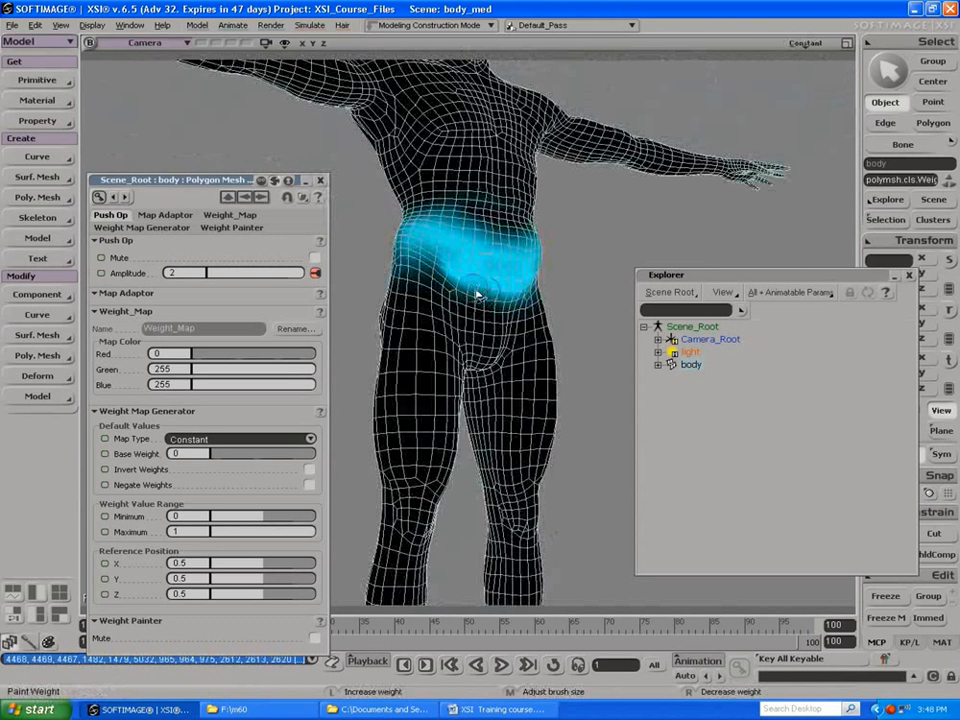
{"action": "left_click_drag", "start_coordinate": [440, 277], "coordinate": [424, 309]}
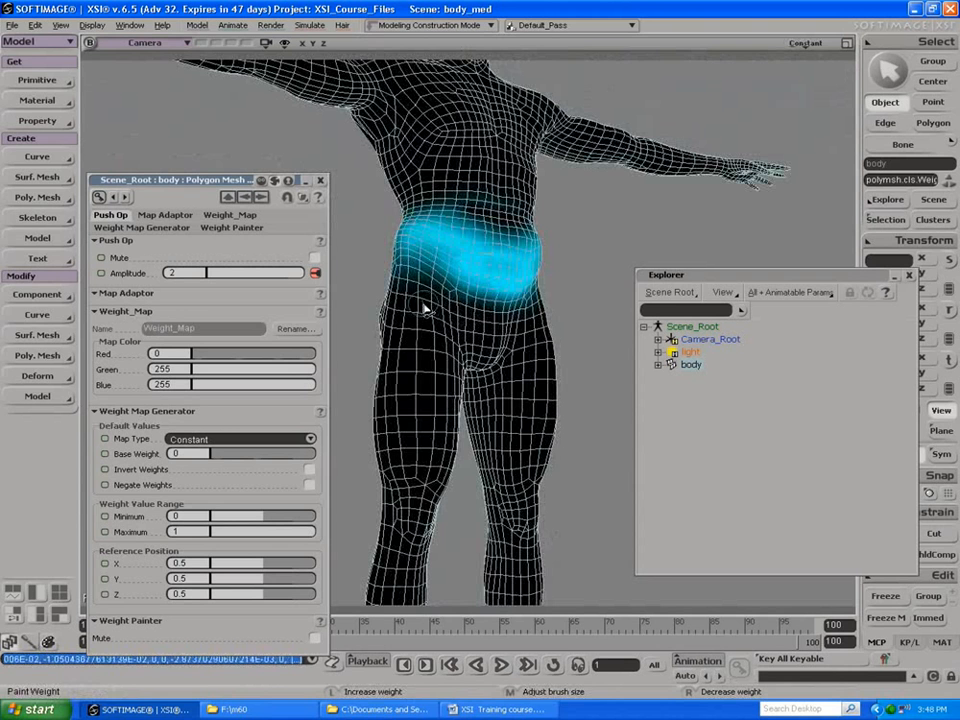
{"action": "mouse_move", "coordinate": [508, 282]}
{"action": "right_mouse_down"}
{"action": "mouse_move", "coordinate": [468, 275]}
{"action": "mouse_move", "coordinate": [508, 268]}
{"action": "mouse_move", "coordinate": [424, 298]}
{"action": "mouse_move", "coordinate": [493, 279]}
{"action": "right_mouse_up"}
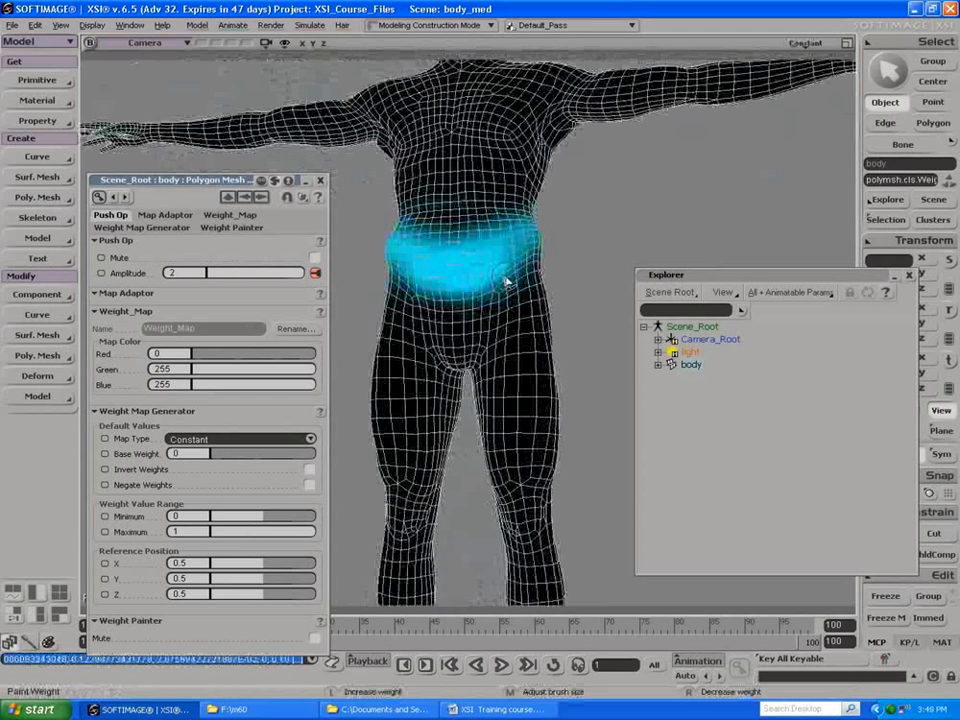
{"action": "mouse_move", "coordinate": [437, 301]}
{"action": "left_mouse_down"}
{"action": "mouse_move", "coordinate": [412, 285]}
{"action": "mouse_move", "coordinate": [397, 248]}
{"action": "left_mouse_up"}
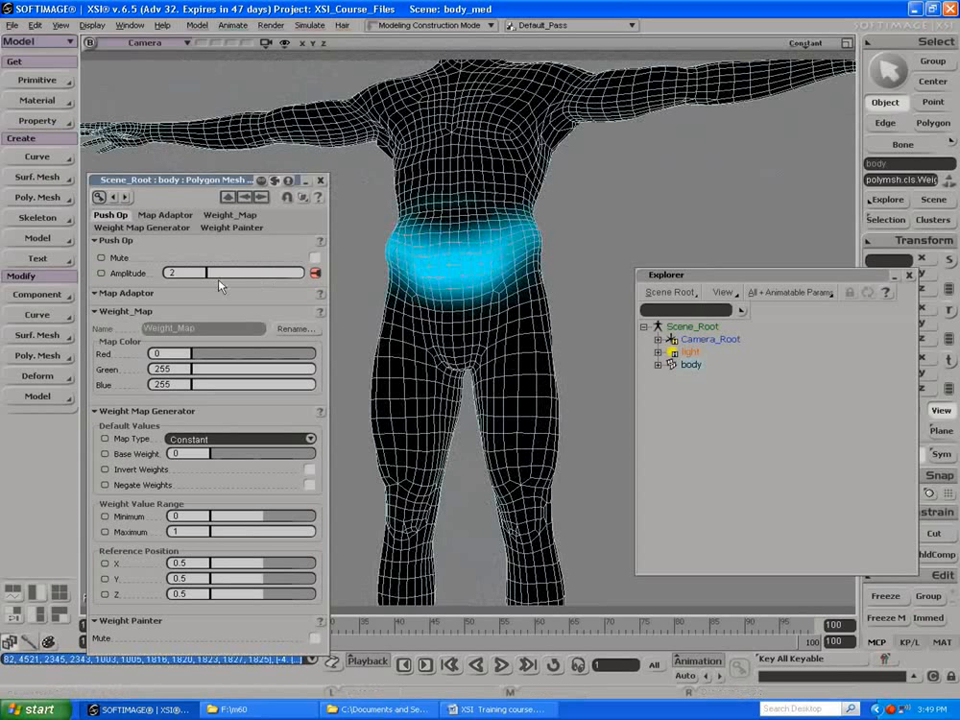
Step: Sweep the Push Amplitude, leave it at 2, and inspect the shaded belly from several angles
{"action": "mouse_move", "coordinate": [248, 273]}
{"action": "left_mouse_down"}
{"action": "mouse_move", "coordinate": [225, 274]}
{"action": "mouse_move", "coordinate": [371, 272]}
{"action": "left_mouse_up"}
{"action": "key", "text": "s"}
{"action": "mouse_move", "coordinate": [444, 249]}
{"action": "left_mouse_down"}
{"action": "mouse_move", "coordinate": [371, 261]}
{"action": "mouse_move", "coordinate": [377, 285]}
{"action": "mouse_move", "coordinate": [435, 283]}
{"action": "mouse_move", "coordinate": [487, 231]}
{"action": "mouse_move", "coordinate": [427, 199]}
{"action": "left_mouse_up"}
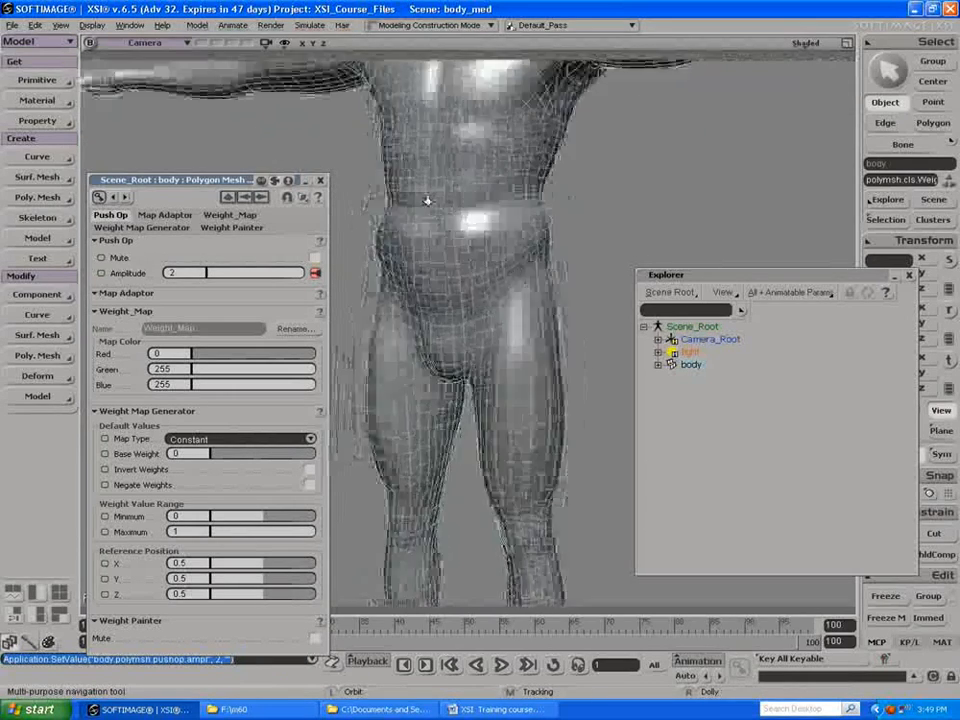
{"action": "right_click_drag", "start_coordinate": [427, 199], "coordinate": [359, 195]}
{"action": "left_click_drag", "start_coordinate": [436, 212], "coordinate": [470, 216]}
{"action": "right_click_drag", "start_coordinate": [470, 216], "coordinate": [536, 173]}
{"action": "left_click_drag", "start_coordinate": [536, 173], "coordinate": [439, 180]}
Step: Repaint the weight on both sides of the upper belly to shape its top edge, and leave the weight painting
{"action": "key", "text": "w"}
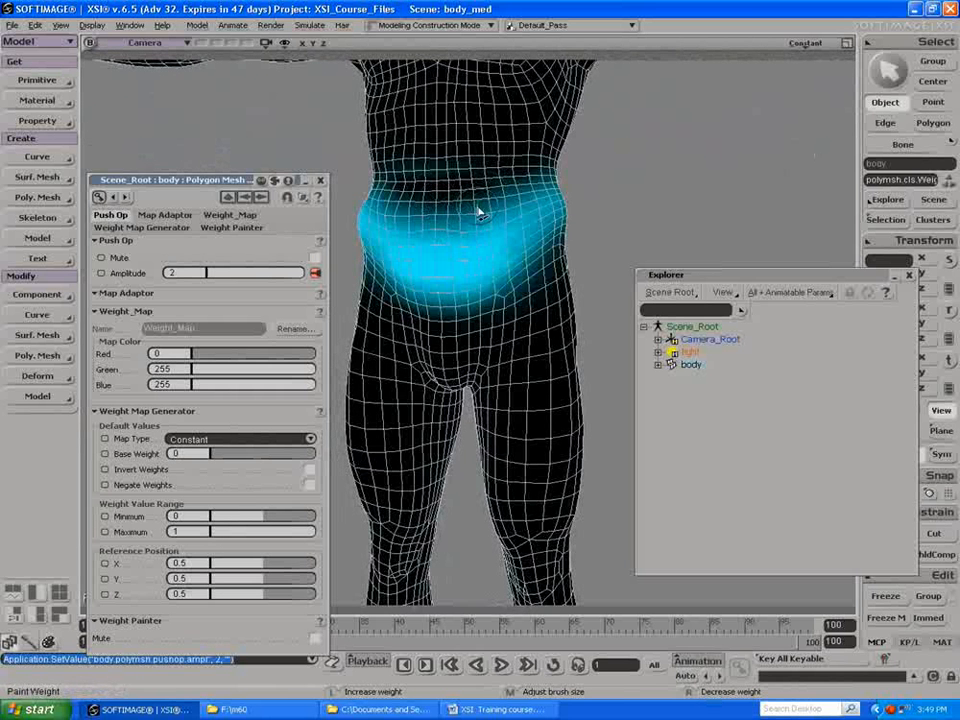
{"action": "key", "text": "s"}
{"action": "mouse_move", "coordinate": [489, 197]}
{"action": "left_mouse_down"}
{"action": "mouse_move", "coordinate": [452, 186]}
{"action": "mouse_move", "coordinate": [488, 193]}
{"action": "mouse_move", "coordinate": [472, 229]}
{"action": "mouse_move", "coordinate": [478, 204]}
{"action": "mouse_move", "coordinate": [481, 214]}
{"action": "mouse_move", "coordinate": [492, 209]}
{"action": "left_mouse_up"}
{"action": "key", "text": "w"}
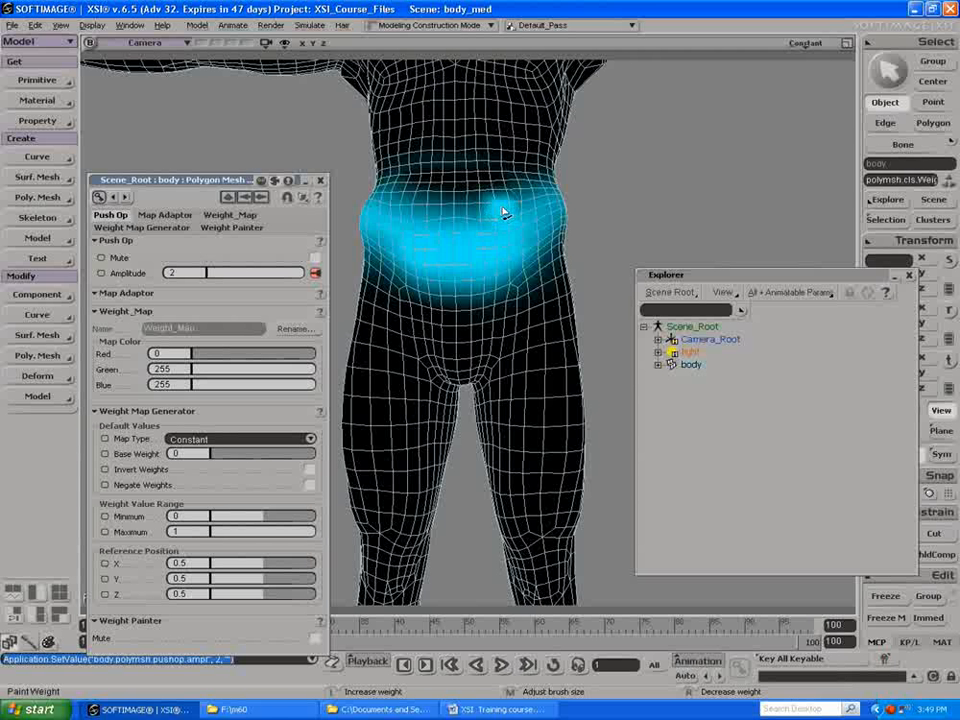
{"action": "left_click", "coordinate": [503, 212]}
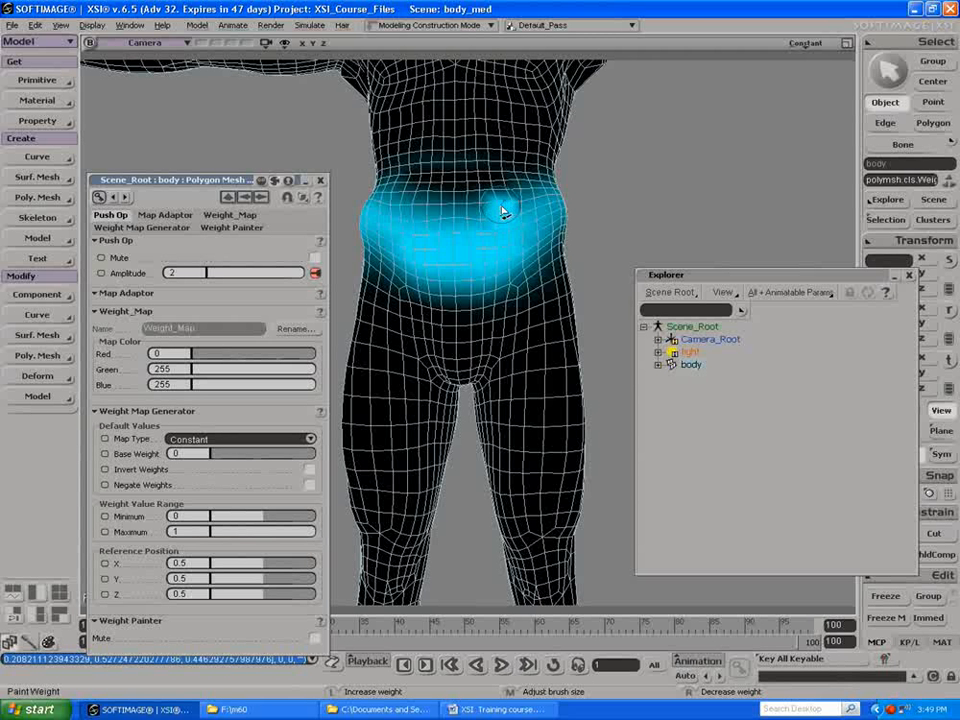
{"action": "right_click_drag", "start_coordinate": [401, 205], "coordinate": [404, 211]}
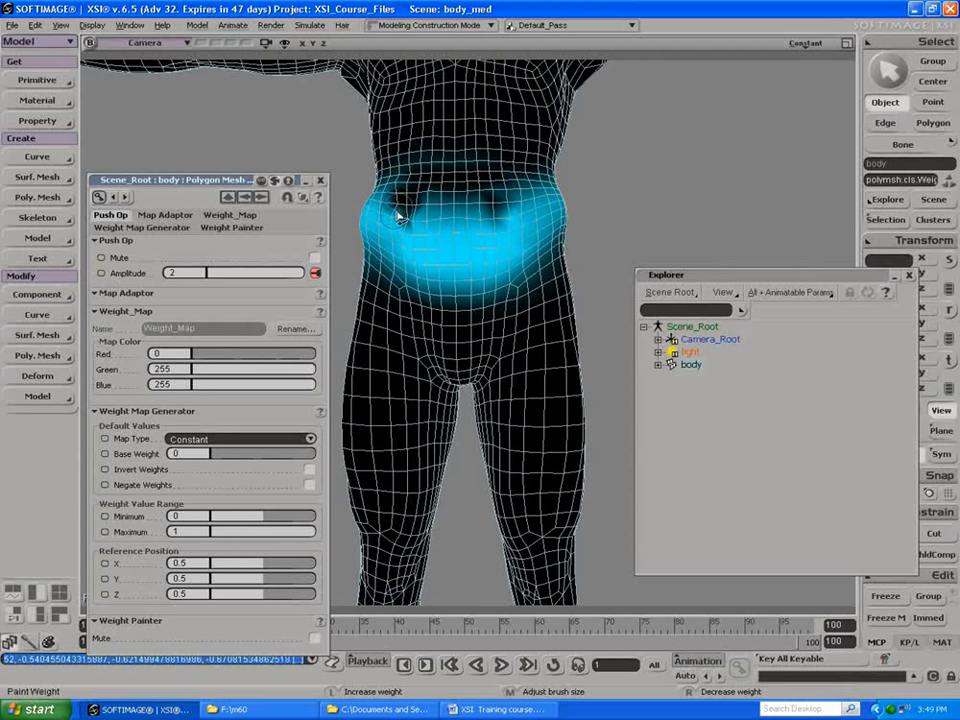
{"action": "mouse_move", "coordinate": [413, 228]}
{"action": "left_mouse_down"}
{"action": "mouse_move", "coordinate": [390, 206]}
{"action": "mouse_move", "coordinate": [398, 214]}
{"action": "left_mouse_up"}
{"action": "mouse_move", "coordinate": [484, 236]}
{"action": "left_mouse_down"}
{"action": "mouse_move", "coordinate": [512, 222]}
{"action": "mouse_move", "coordinate": [488, 212]}
{"action": "left_mouse_up"}
{"action": "mouse_move", "coordinate": [415, 212]}
{"action": "left_mouse_down"}
{"action": "mouse_move", "coordinate": [394, 234]}
{"action": "mouse_move", "coordinate": [388, 210]}
{"action": "left_mouse_up"}
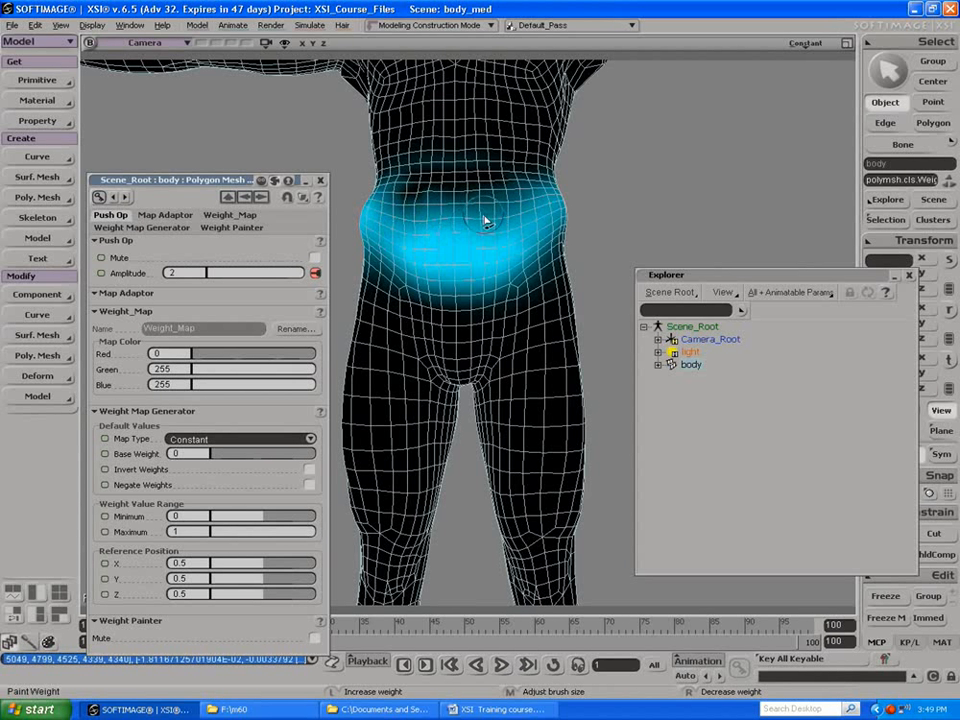
{"action": "key", "text": "Escape"}
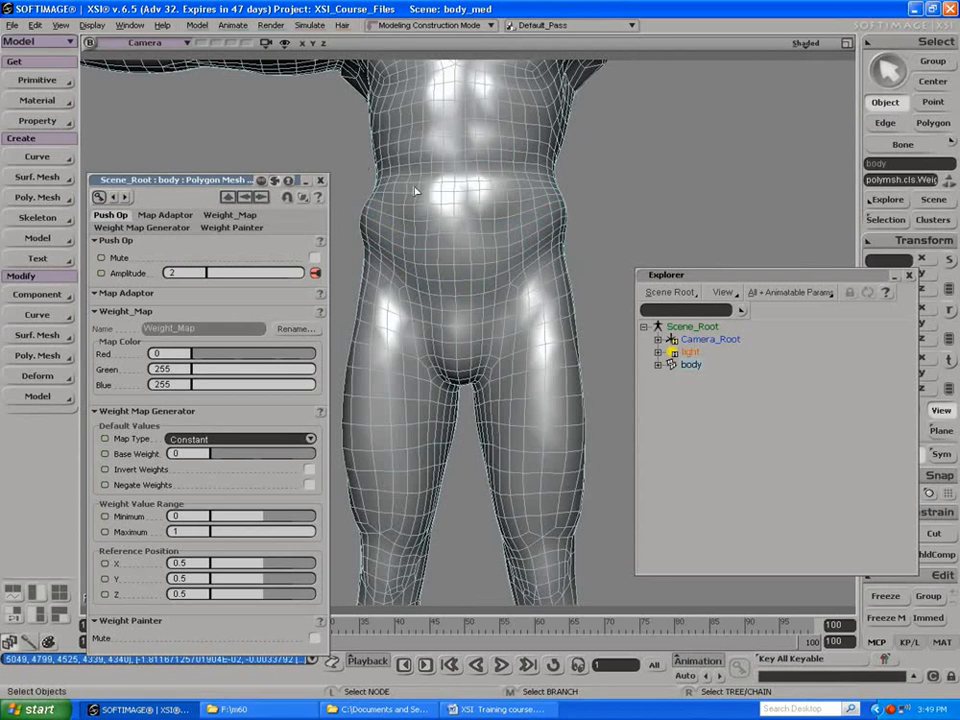
Step: Rename the weight map in the body's polygon mesh clusters to belly_fat
{"action": "key", "text": "s"}
{"action": "left_click_drag", "start_coordinate": [482, 216], "coordinate": [399, 184]}
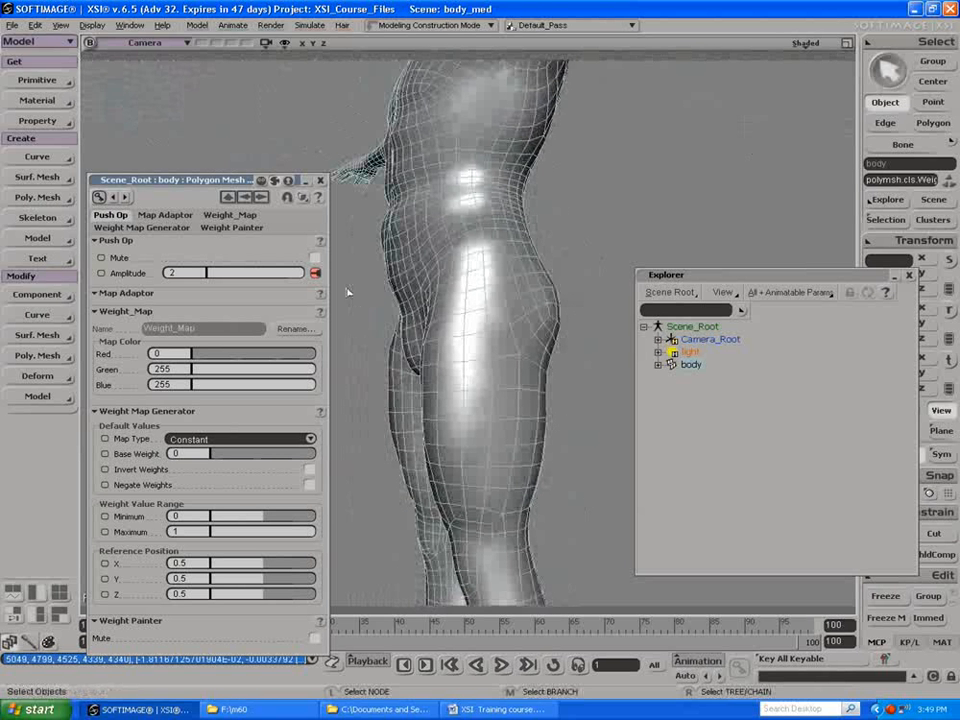
{"action": "left_click", "coordinate": [658, 365]}
{"action": "left_click", "coordinate": [672, 377]}
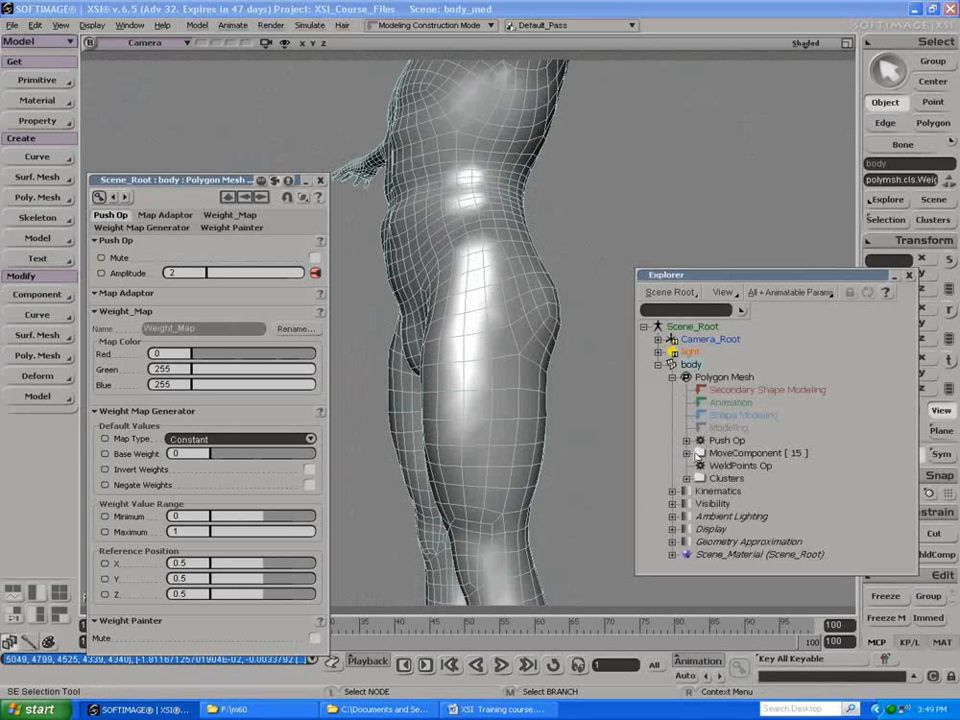
{"action": "left_click", "coordinate": [688, 478]}
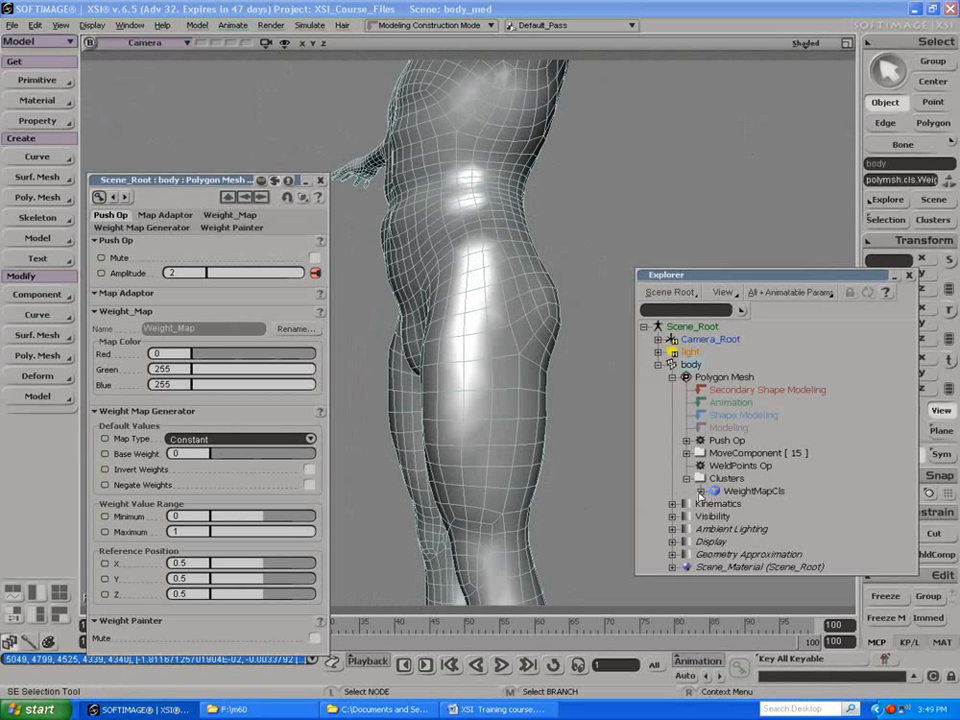
{"action": "left_click", "coordinate": [700, 491]}
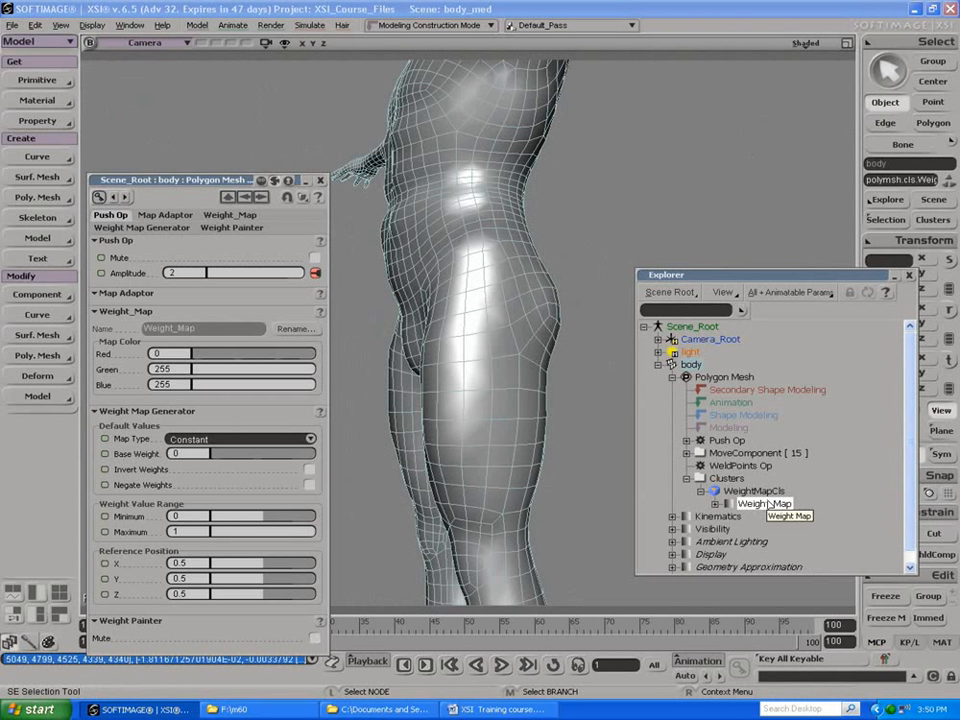
{"action": "key", "text": "F2"}
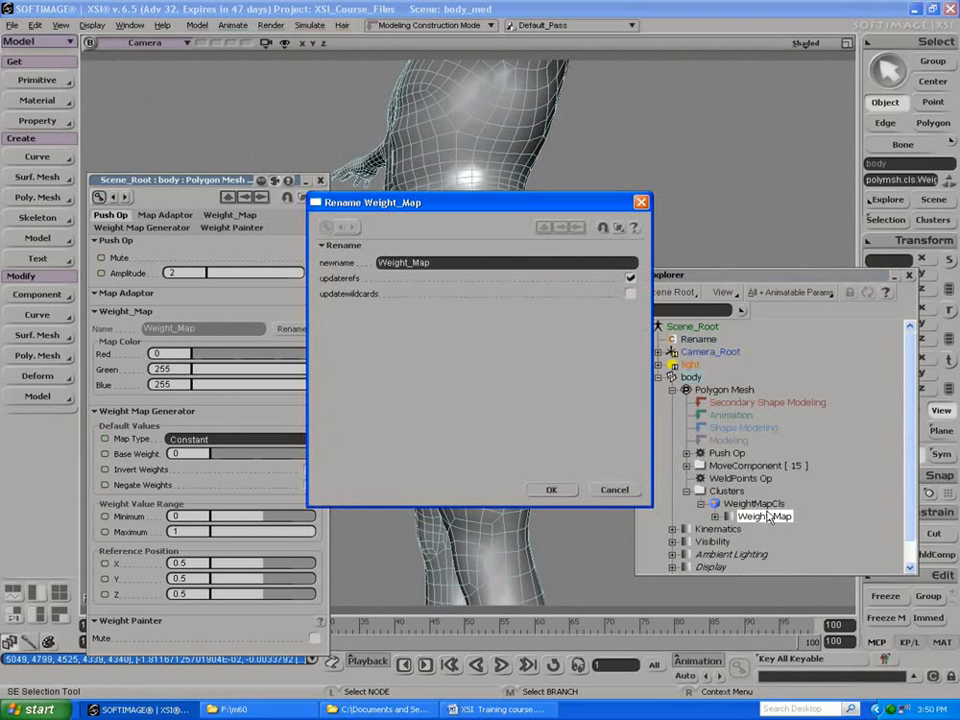
{"action": "double_click", "coordinate": [441, 263]}
{"action": "type", "text": "belly_f"}
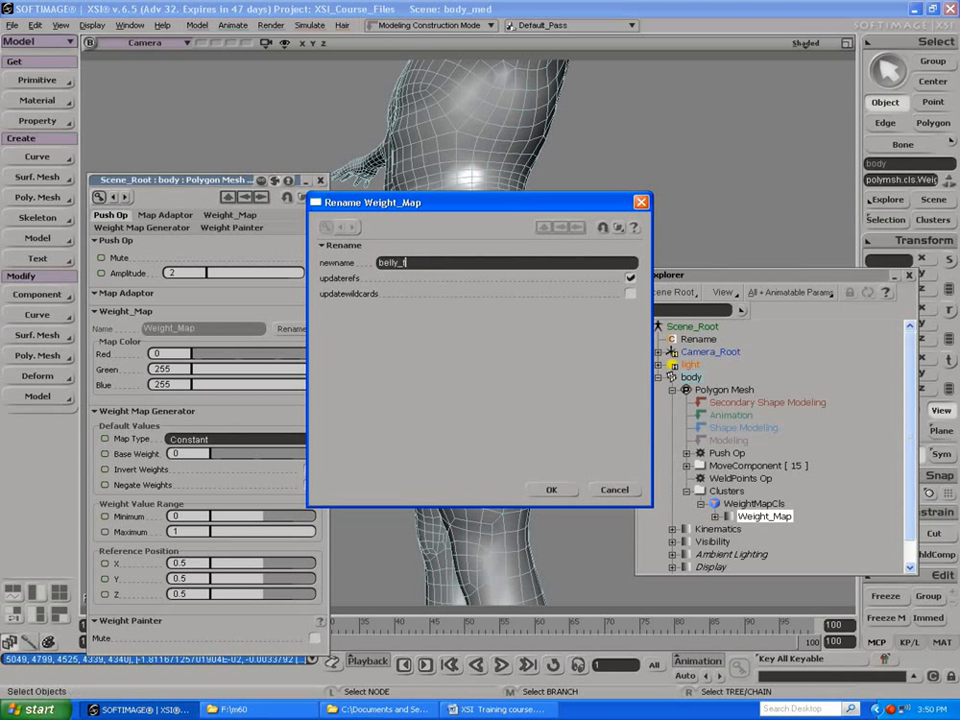
{"action": "key", "text": "Return"}
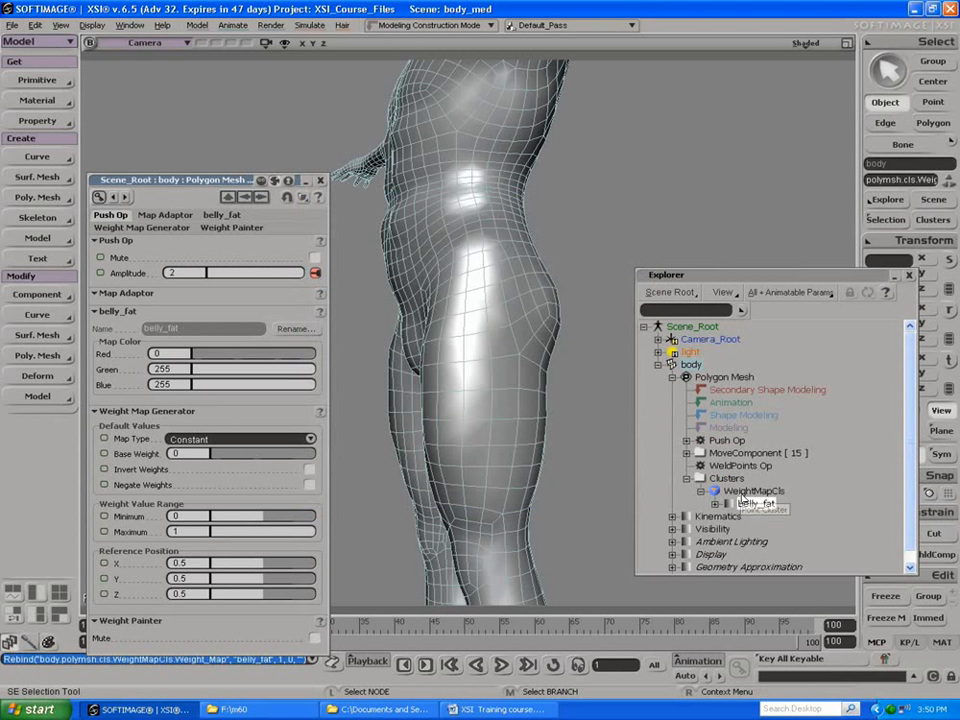
Step: Rename the point cluster holding the belly_fat map to bell_cluster, deselect everything, and close the properties
{"action": "left_click", "coordinate": [743, 494]}
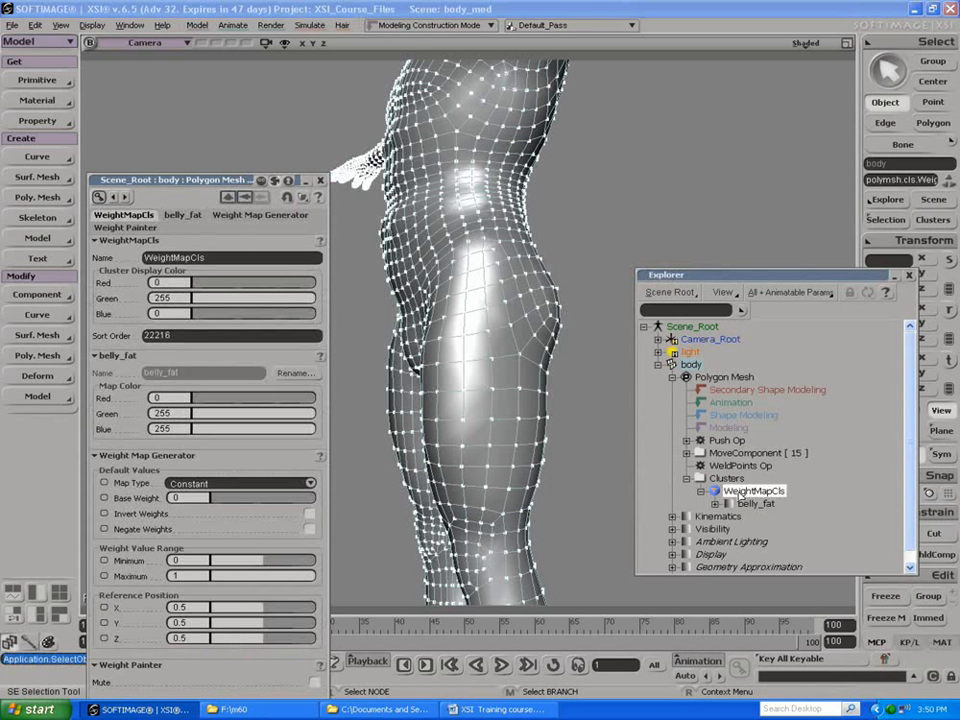
{"action": "double_click", "coordinate": [745, 491]}
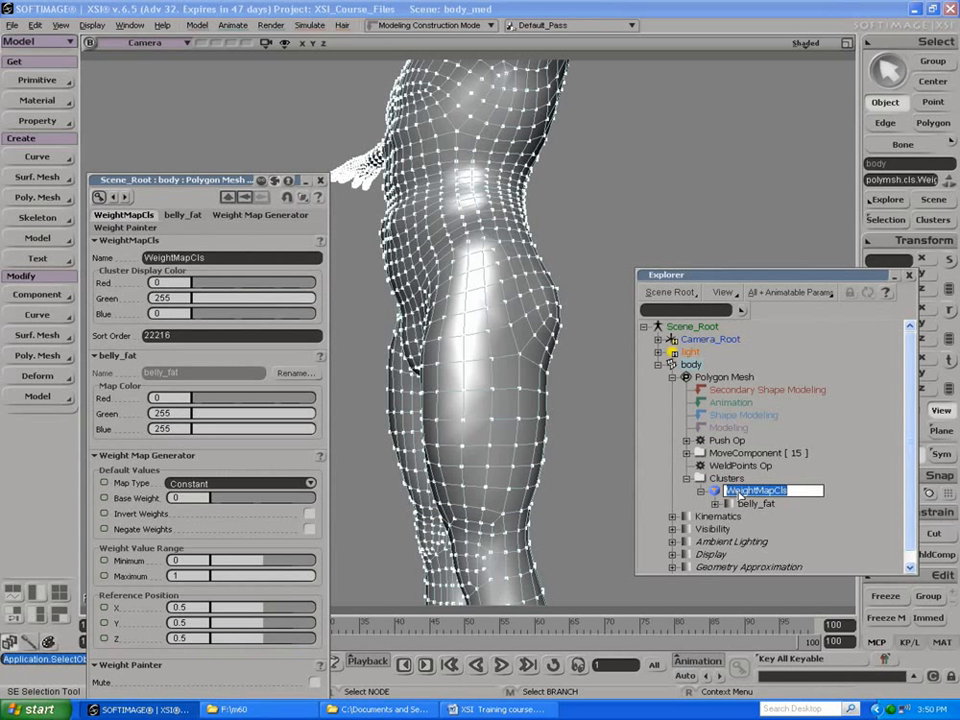
{"action": "type", "text": "b"}
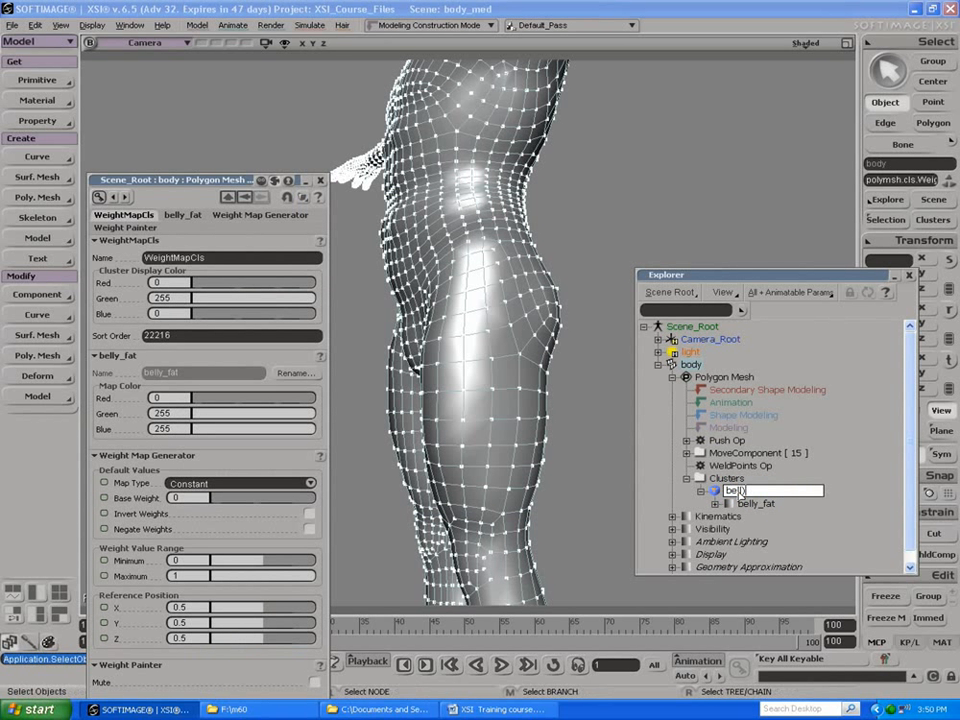
{"action": "type", "text": "ell_cluster"}
{"action": "key", "text": "Return"}
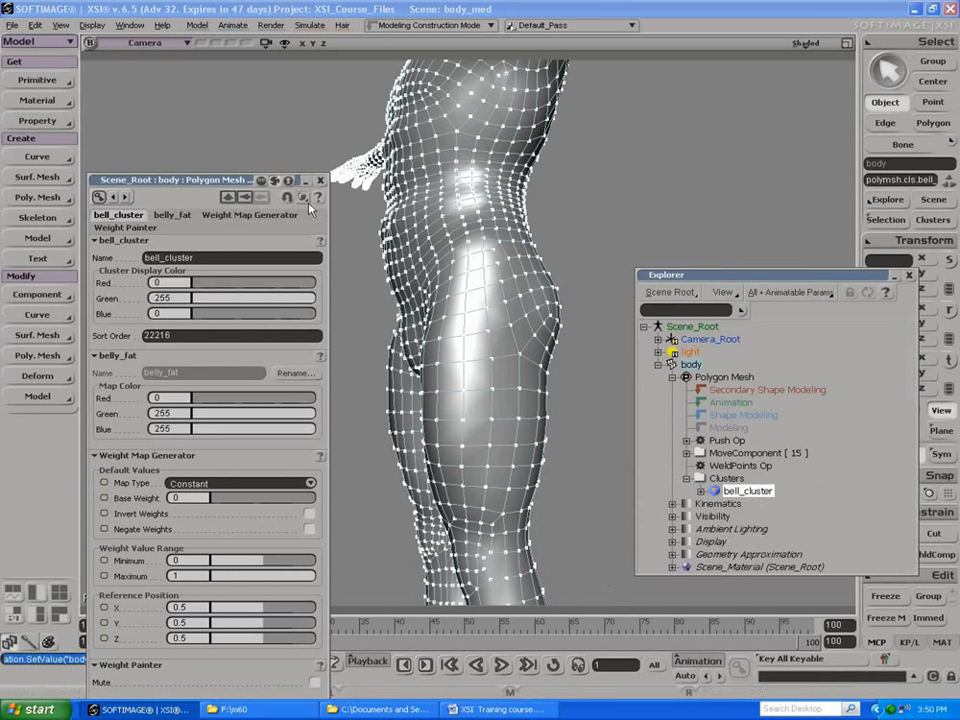
{"action": "left_click", "coordinate": [238, 114]}
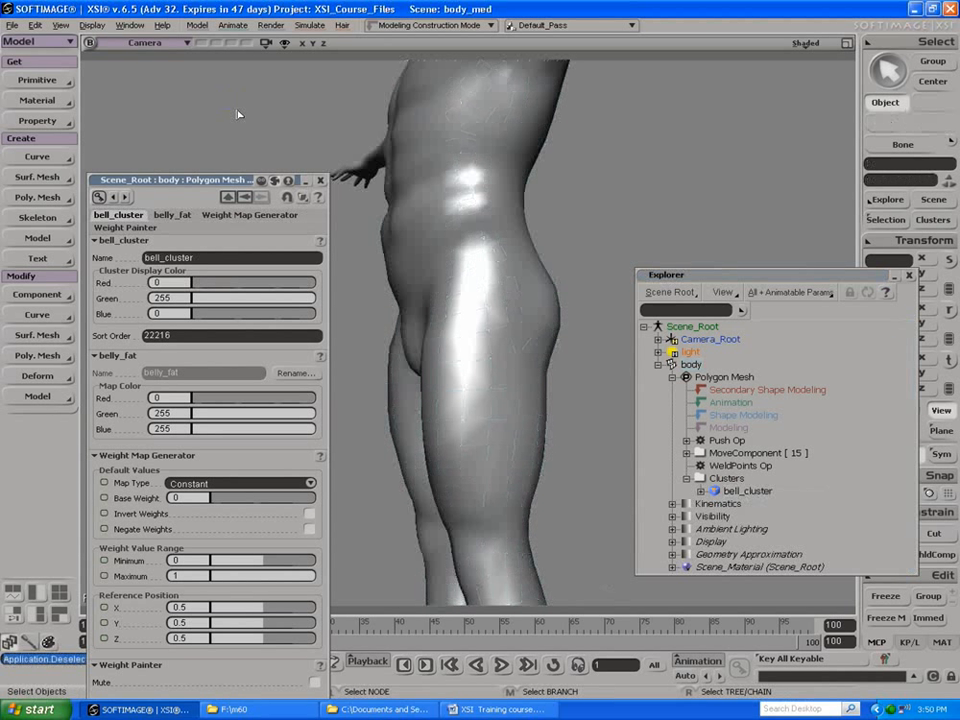
{"action": "left_click", "coordinate": [318, 181]}
Step: Examine the reshaped torso and locate the Plot Shape command in the Animate toolset, returning to the Model toolset
{"action": "key", "text": "s"}
{"action": "left_click_drag", "start_coordinate": [274, 195], "coordinate": [390, 236]}
{"action": "right_click_drag", "start_coordinate": [347, 201], "coordinate": [422, 273]}
{"action": "middle_click_drag", "start_coordinate": [355, 229], "coordinate": [332, 396]}
{"action": "mouse_move", "coordinate": [332, 396]}
{"action": "left_mouse_down"}
{"action": "mouse_move", "coordinate": [390, 372]}
{"action": "mouse_move", "coordinate": [266, 396]}
{"action": "mouse_move", "coordinate": [274, 377]}
{"action": "mouse_move", "coordinate": [313, 411]}
{"action": "mouse_move", "coordinate": [334, 372]}
{"action": "left_mouse_up"}
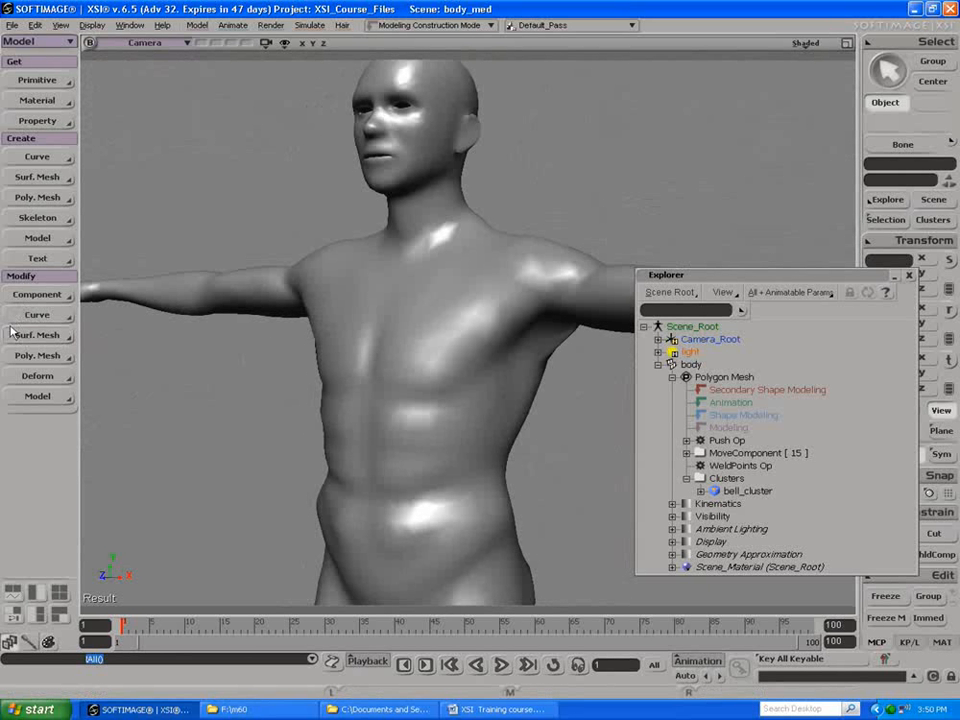
{"action": "left_click", "coordinate": [20, 42]}
{"action": "left_click", "coordinate": [20, 72]}
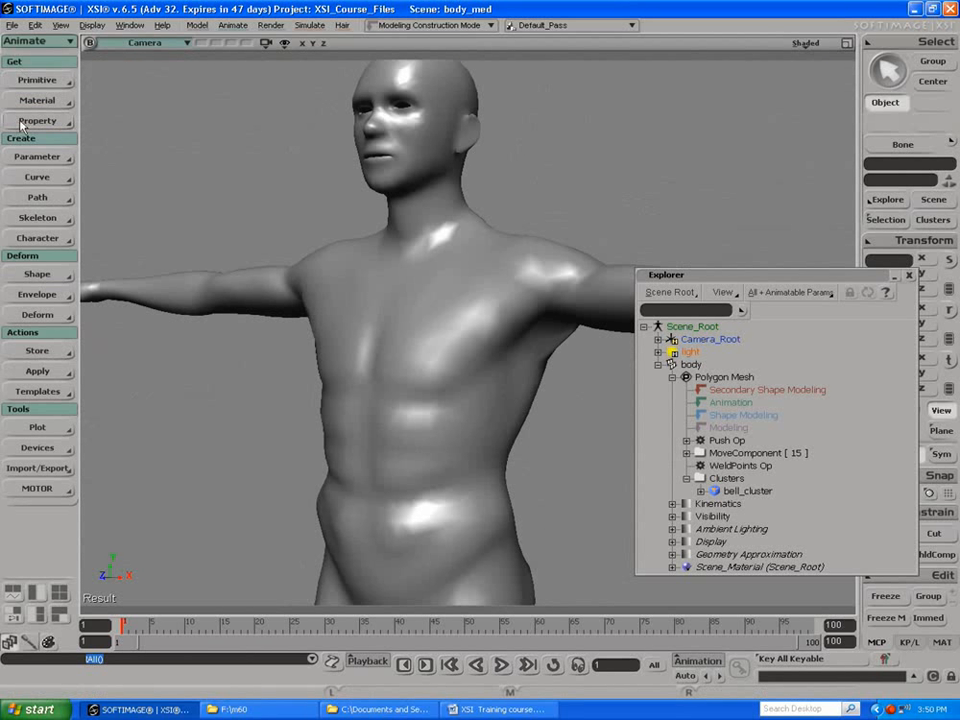
{"action": "left_click", "coordinate": [27, 432]}
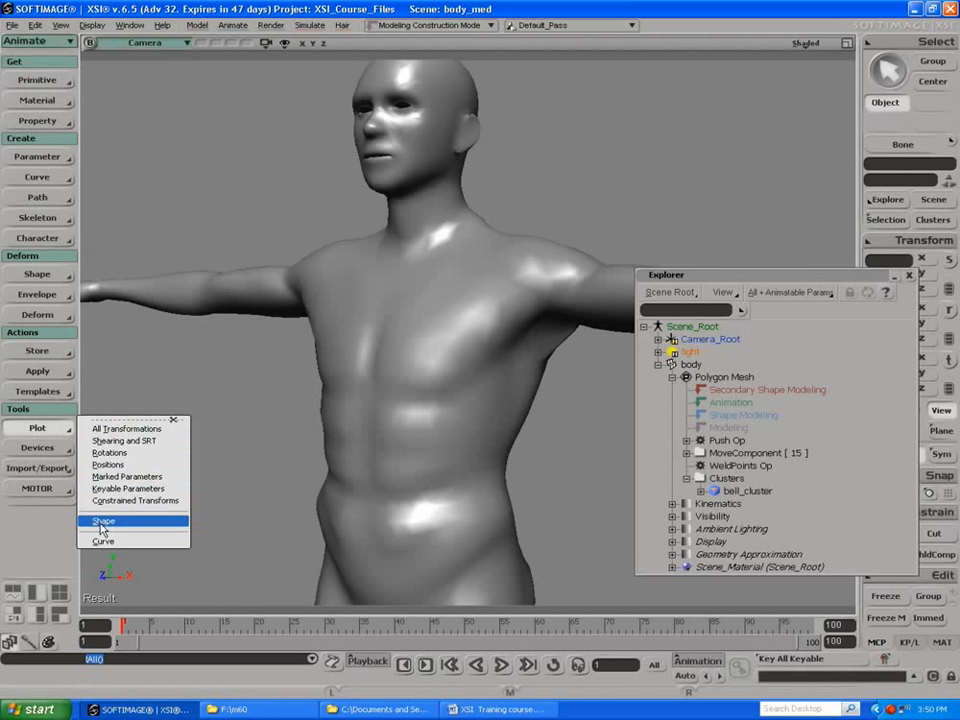
{"action": "left_click", "coordinate": [109, 344]}
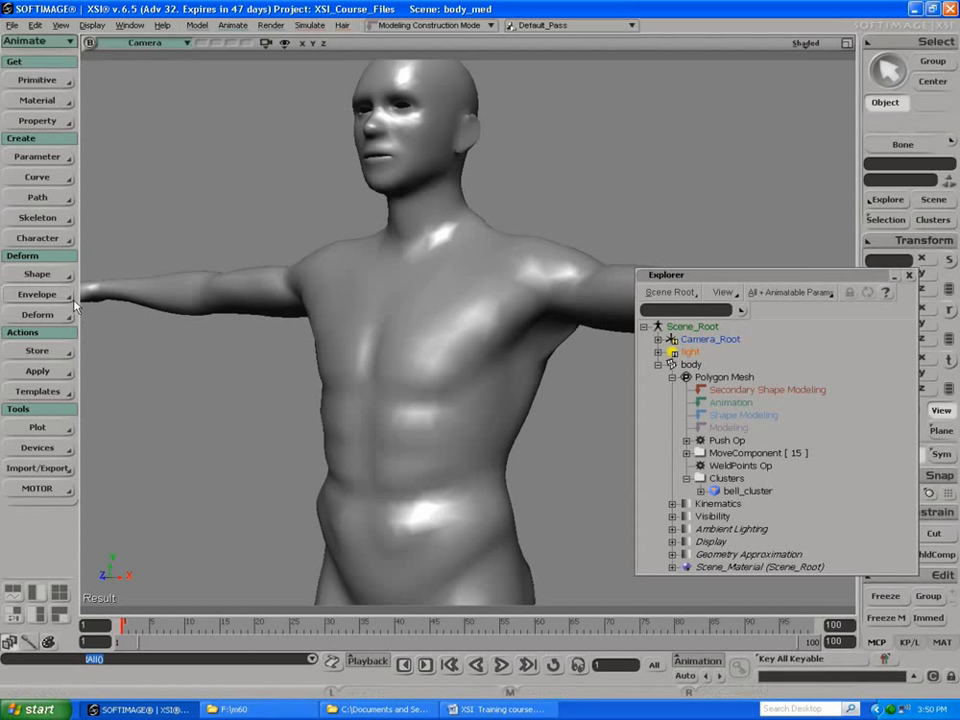
{"action": "left_click", "coordinate": [18, 41]}
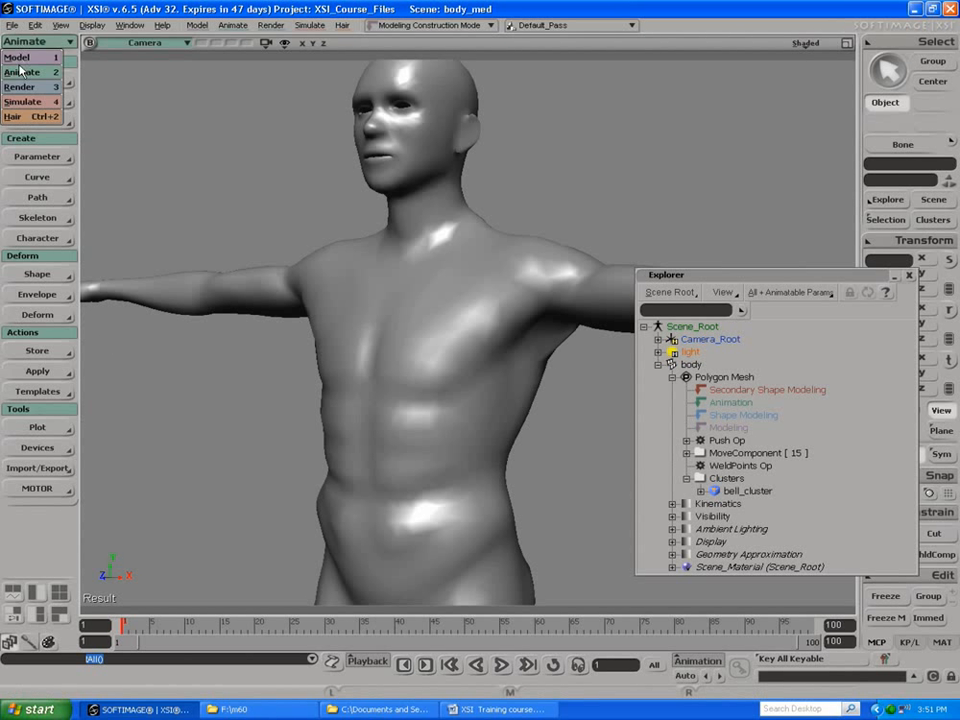
{"action": "left_click", "coordinate": [16, 57]}
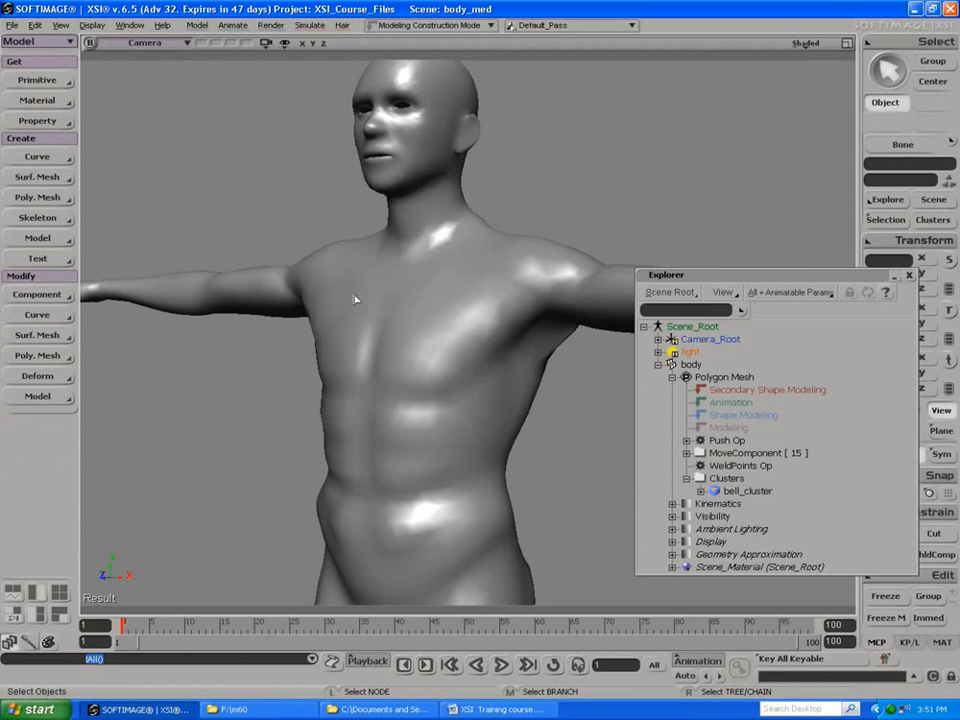
Step: View the whole body and start a new scene without saving the changes to body_med
{"action": "key", "text": "s"}
{"action": "mouse_move", "coordinate": [393, 357]}
{"action": "left_mouse_down"}
{"action": "mouse_move", "coordinate": [354, 336]}
{"action": "mouse_move", "coordinate": [390, 360]}
{"action": "left_mouse_up"}
{"action": "right_click_drag", "start_coordinate": [378, 348], "coordinate": [135, 274]}
{"action": "mouse_move", "coordinate": [135, 274]}
{"action": "left_mouse_down"}
{"action": "mouse_move", "coordinate": [201, 304]}
{"action": "mouse_move", "coordinate": [268, 283]}
{"action": "mouse_move", "coordinate": [294, 303]}
{"action": "mouse_move", "coordinate": [264, 315]}
{"action": "mouse_move", "coordinate": [126, 257]}
{"action": "mouse_move", "coordinate": [133, 276]}
{"action": "mouse_move", "coordinate": [141, 265]}
{"action": "left_mouse_up"}
{"action": "key", "text": "space"}
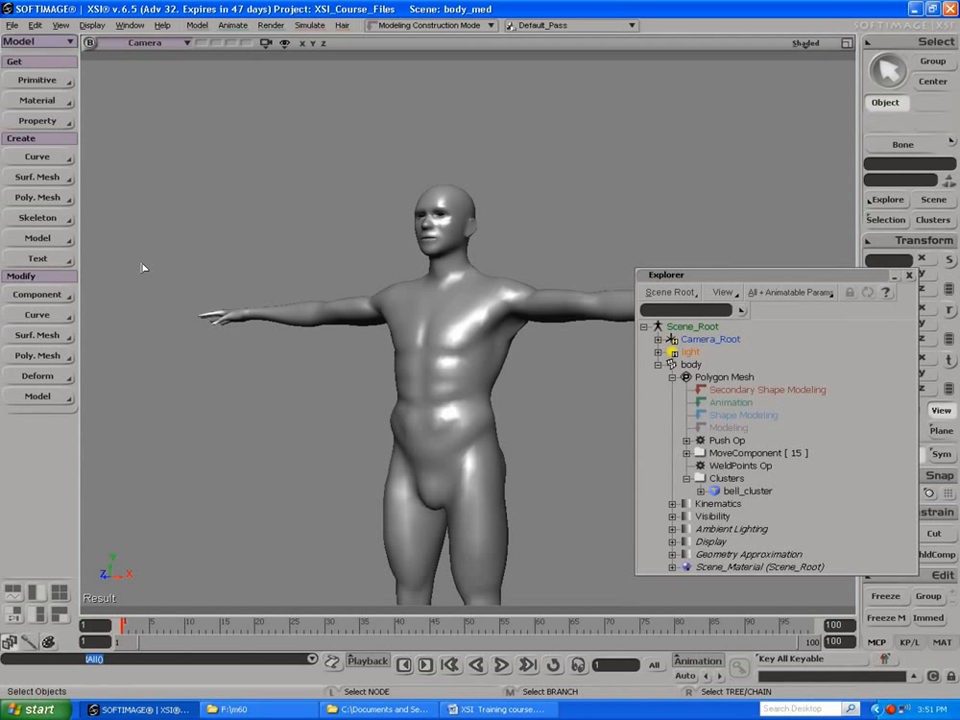
{"action": "left_click", "coordinate": [12, 25]}
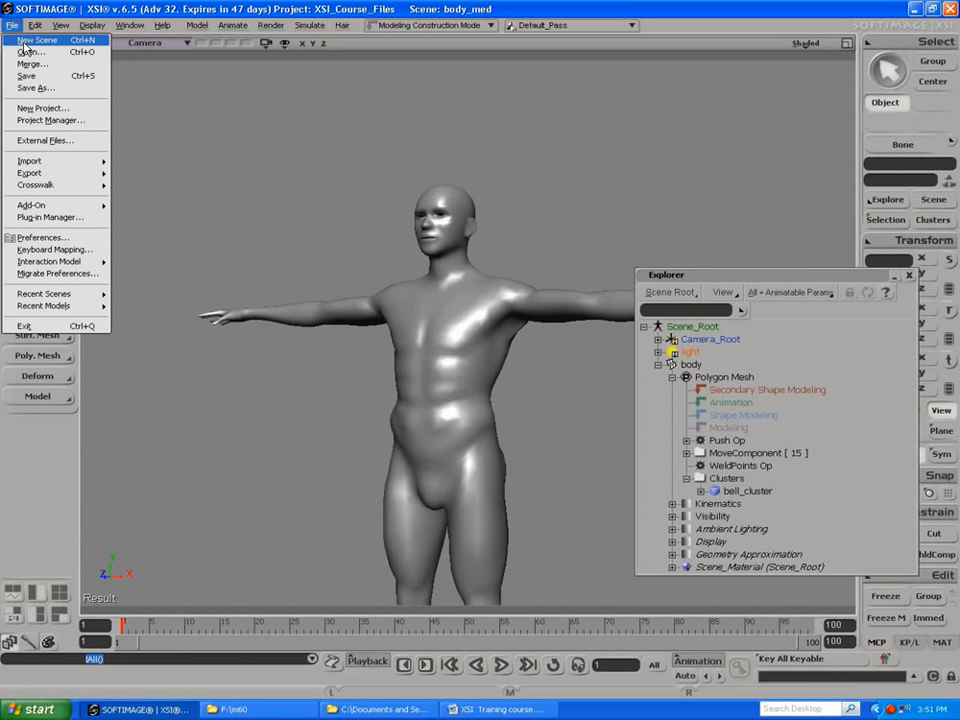
{"action": "left_click", "coordinate": [24, 42]}
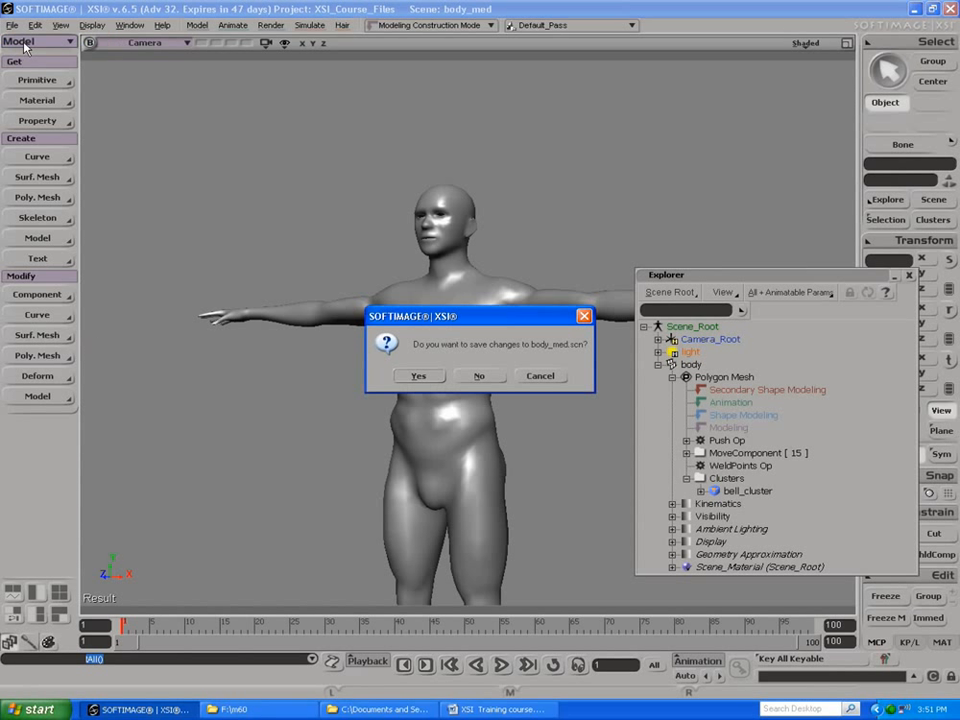
{"action": "left_click", "coordinate": [477, 376]}
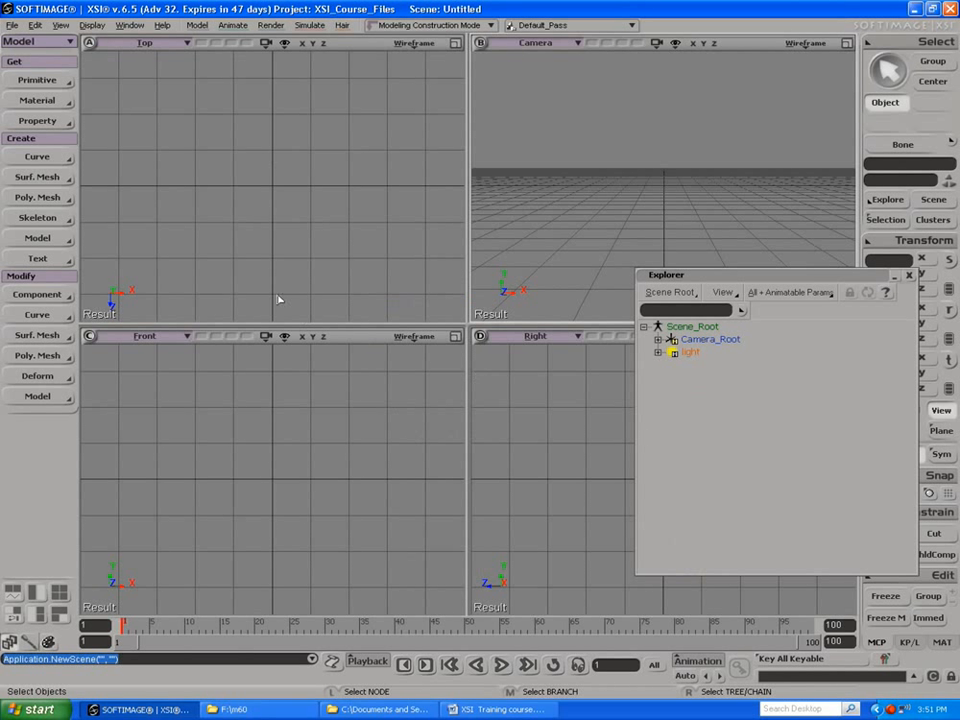
Step: Open the head_hi scene and frame the entire scanned head in the camera view
{"action": "left_click", "coordinate": [12, 25]}
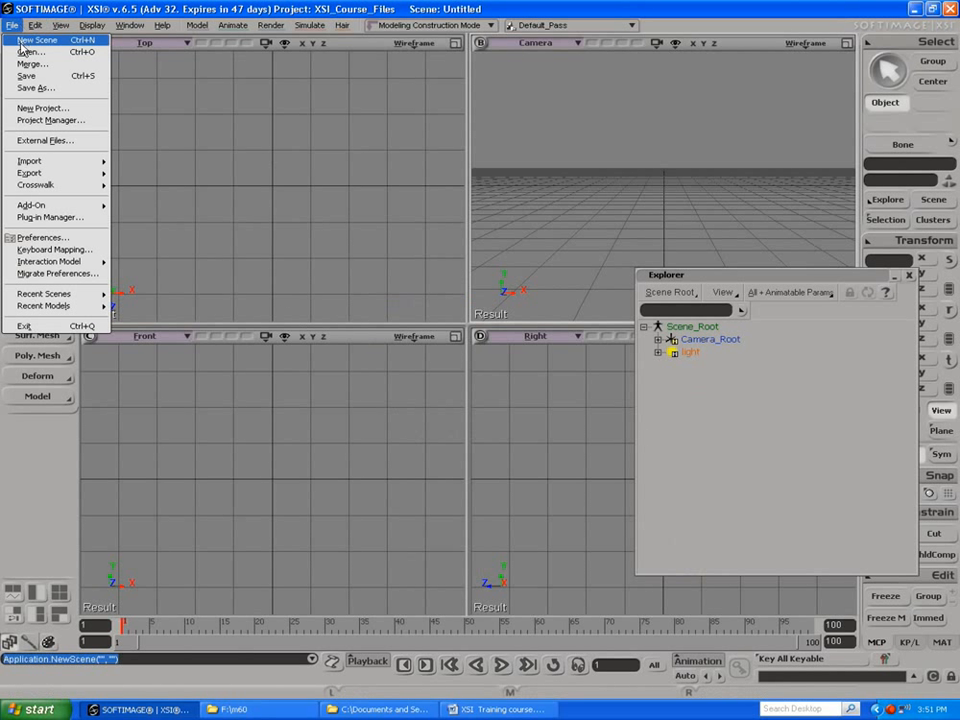
{"action": "left_click", "coordinate": [24, 52]}
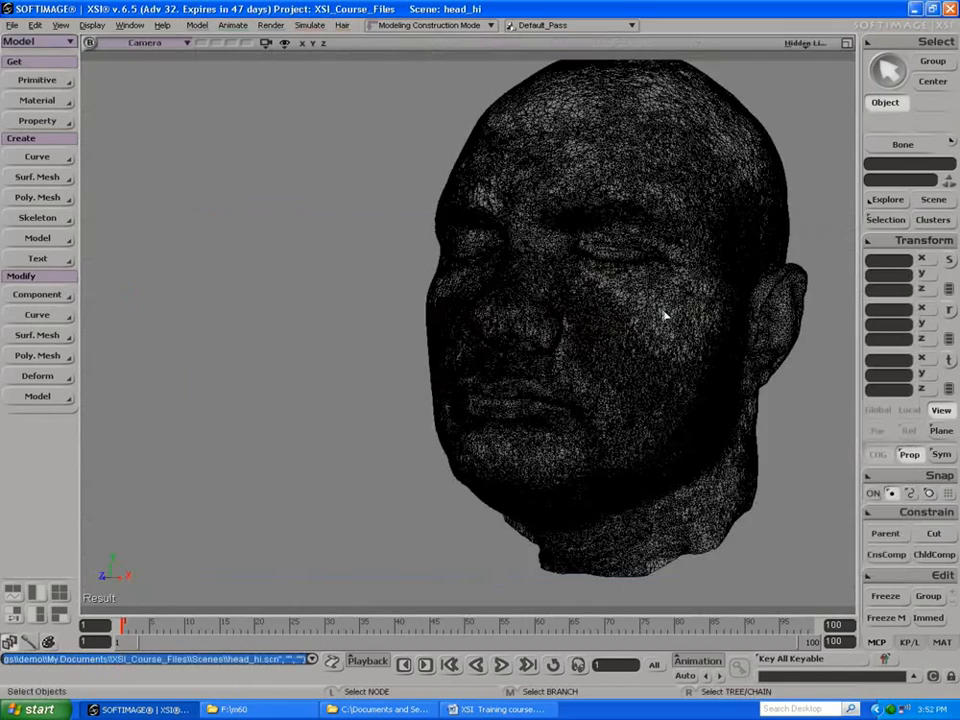
{"action": "key", "text": "s"}
{"action": "left_click_drag", "start_coordinate": [540, 343], "coordinate": [564, 334]}
{"action": "right_click_drag", "start_coordinate": [596, 285], "coordinate": [360, 301]}
{"action": "right_click_drag", "start_coordinate": [484, 304], "coordinate": [270, 283]}
{"action": "right_click_drag", "start_coordinate": [634, 330], "coordinate": [437, 281]}
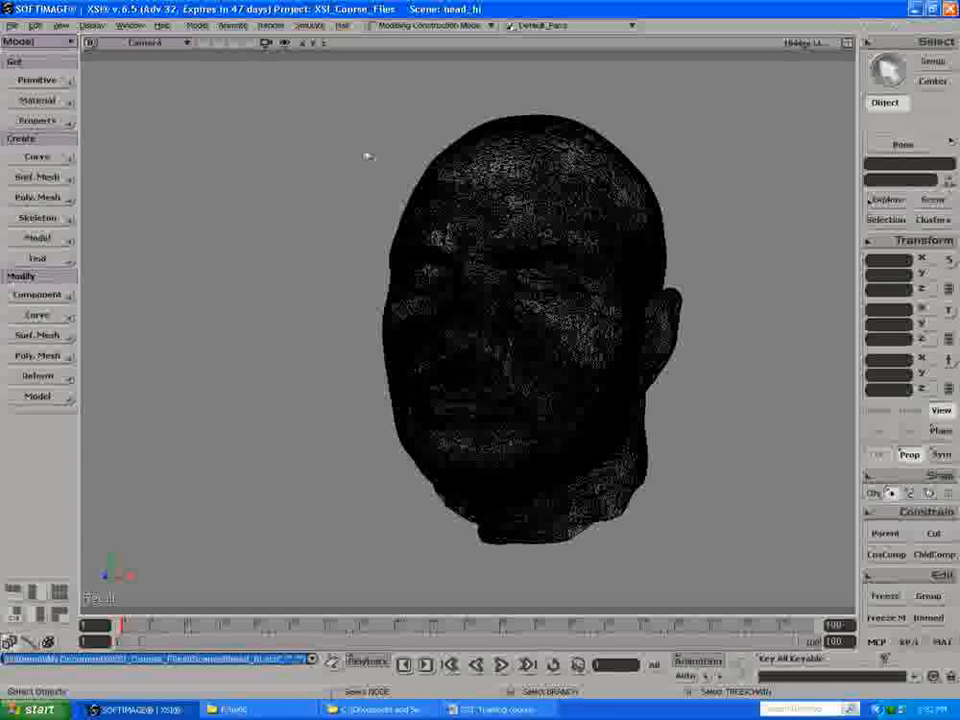
Step: Enable the selection and scene statistics in the camera's visibility options and close the options
{"action": "left_click", "coordinate": [284, 43]}
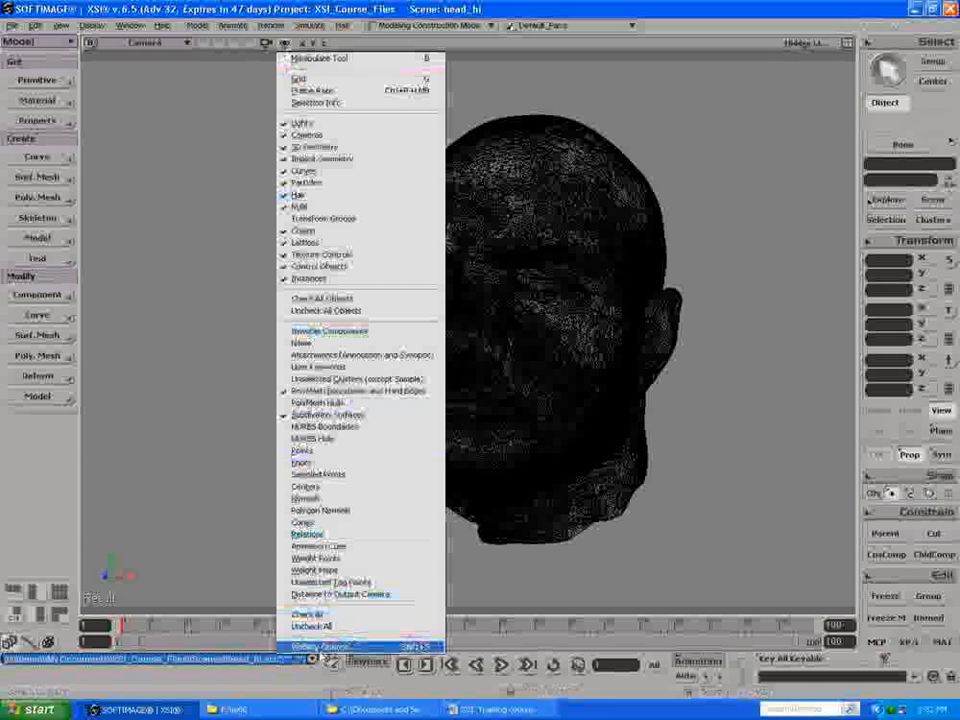
{"action": "left_click", "coordinate": [320, 646]}
{"action": "left_click", "coordinate": [193, 248]}
{"action": "left_click", "coordinate": [221, 241]}
{"action": "left_click", "coordinate": [310, 330]}
{"action": "left_click", "coordinate": [310, 345]}
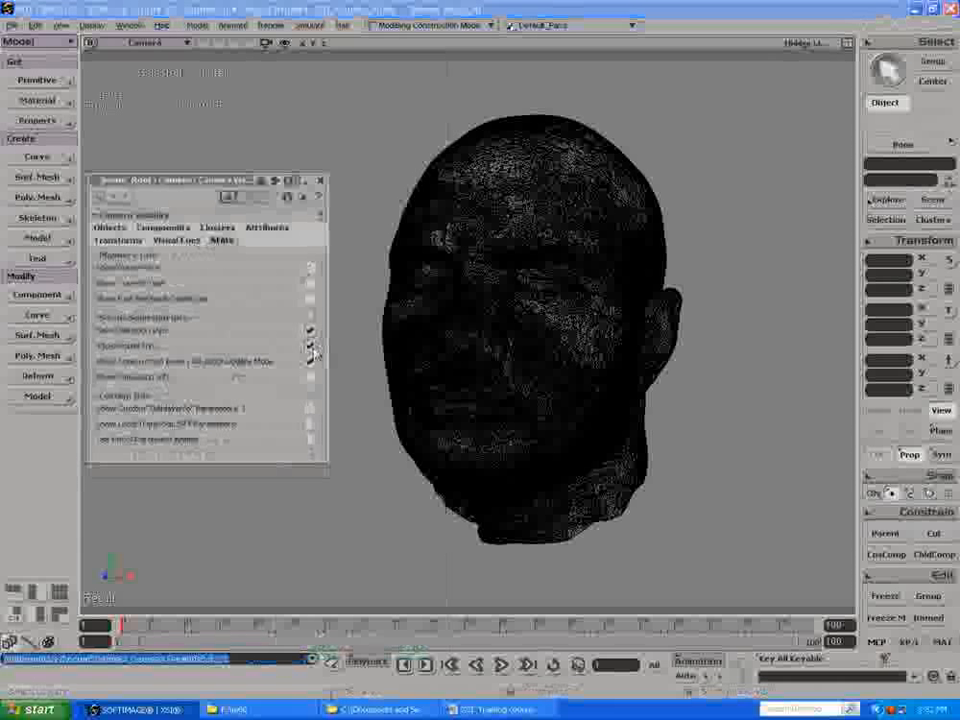
{"action": "left_click", "coordinate": [319, 180]}
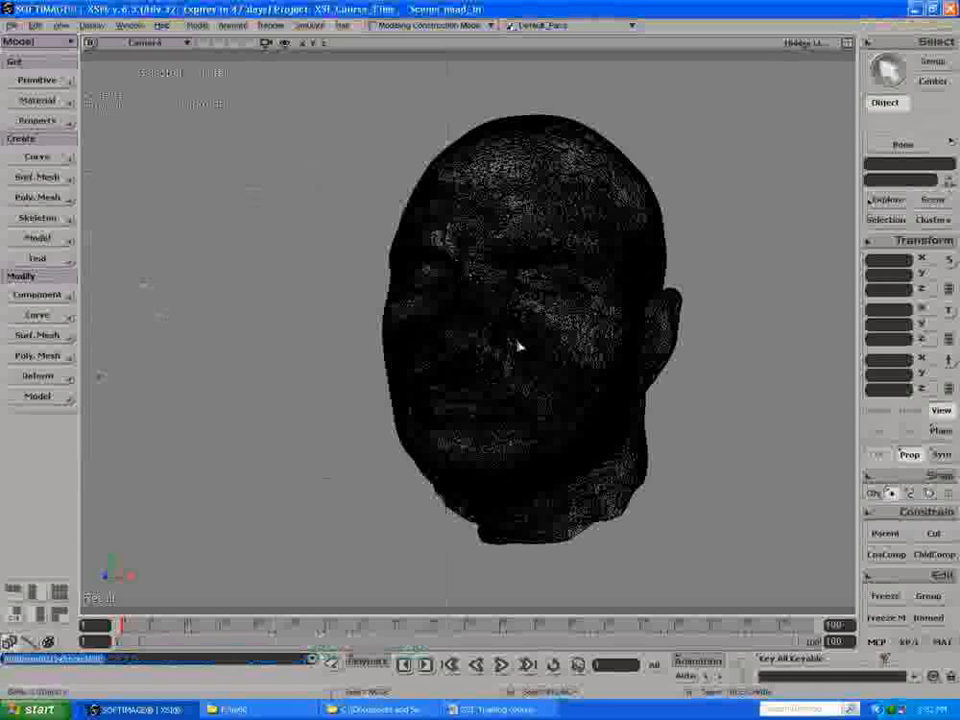
Step: Apply Polygon Reduction to the scanned head with a Ratio of 97 and close its properties
{"action": "left_click", "coordinate": [507, 249]}
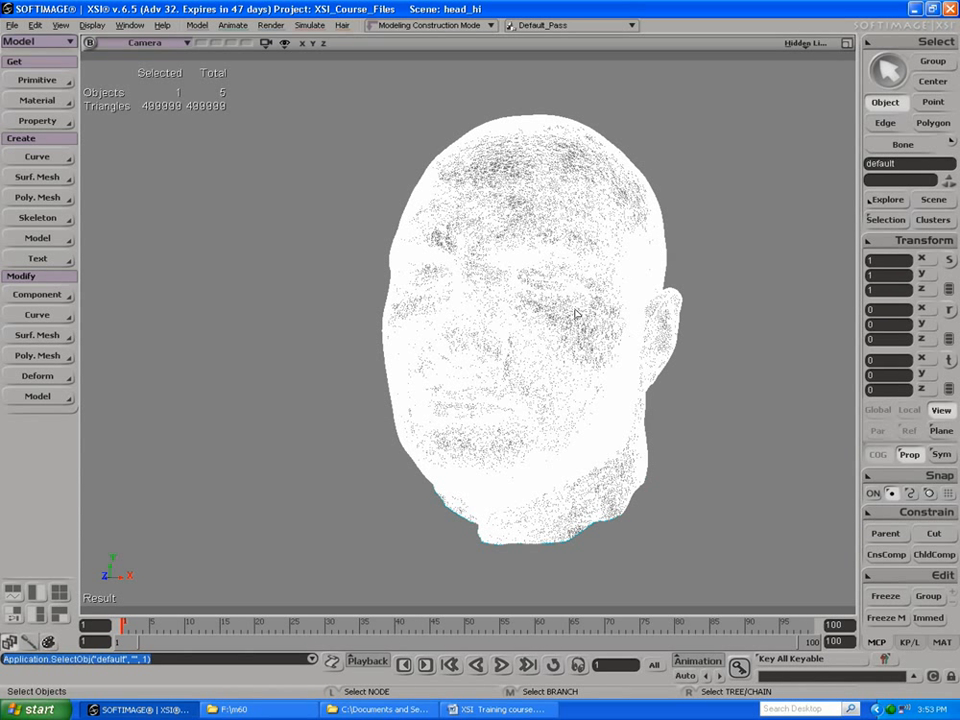
{"action": "left_click", "coordinate": [37, 355]}
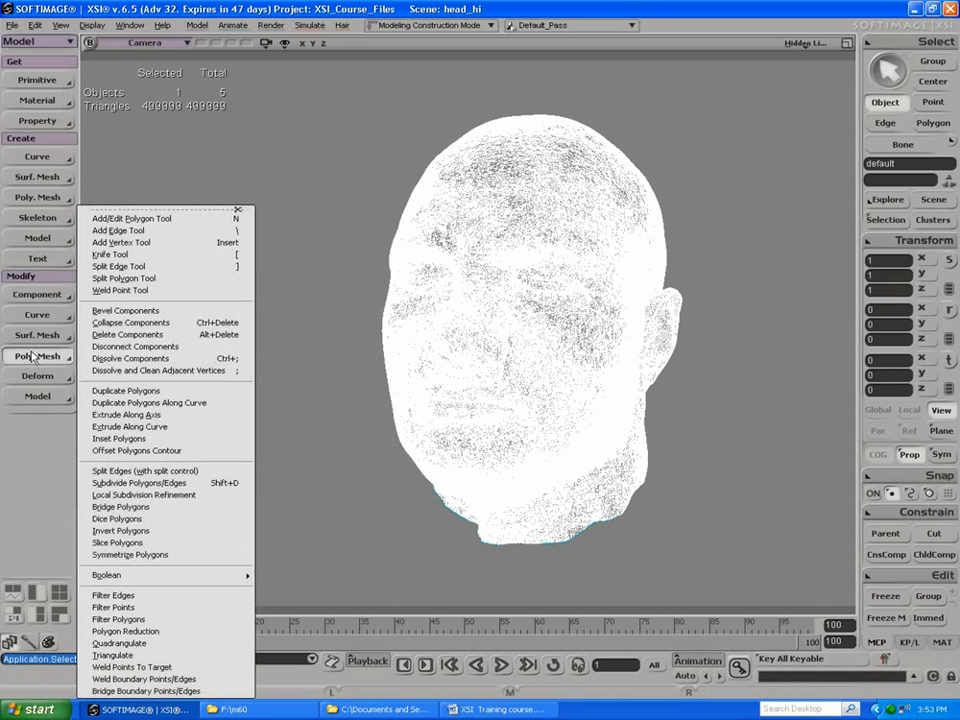
{"action": "left_click", "coordinate": [120, 631]}
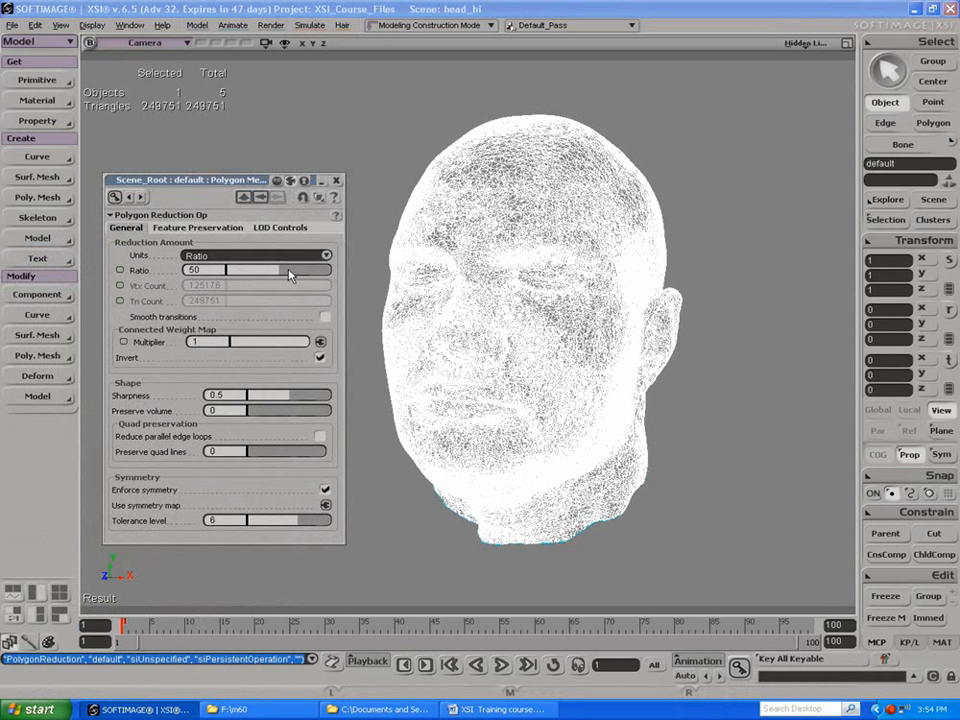
{"action": "left_click", "coordinate": [206, 270]}
{"action": "type", "text": "97"}
{"action": "key", "text": "Return"}
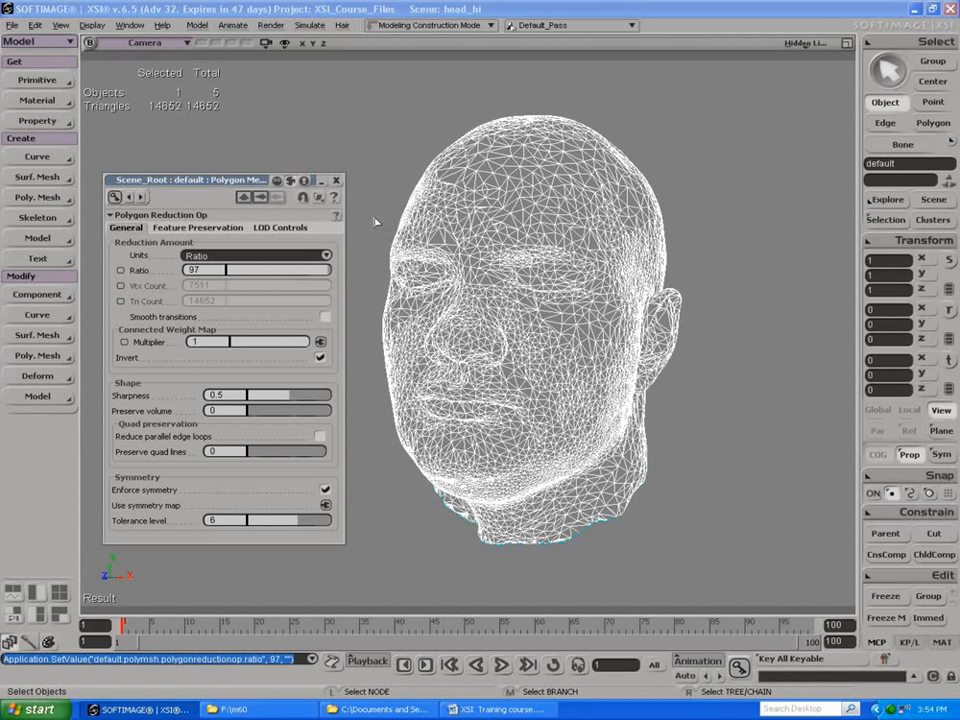
{"action": "left_click", "coordinate": [336, 181]}
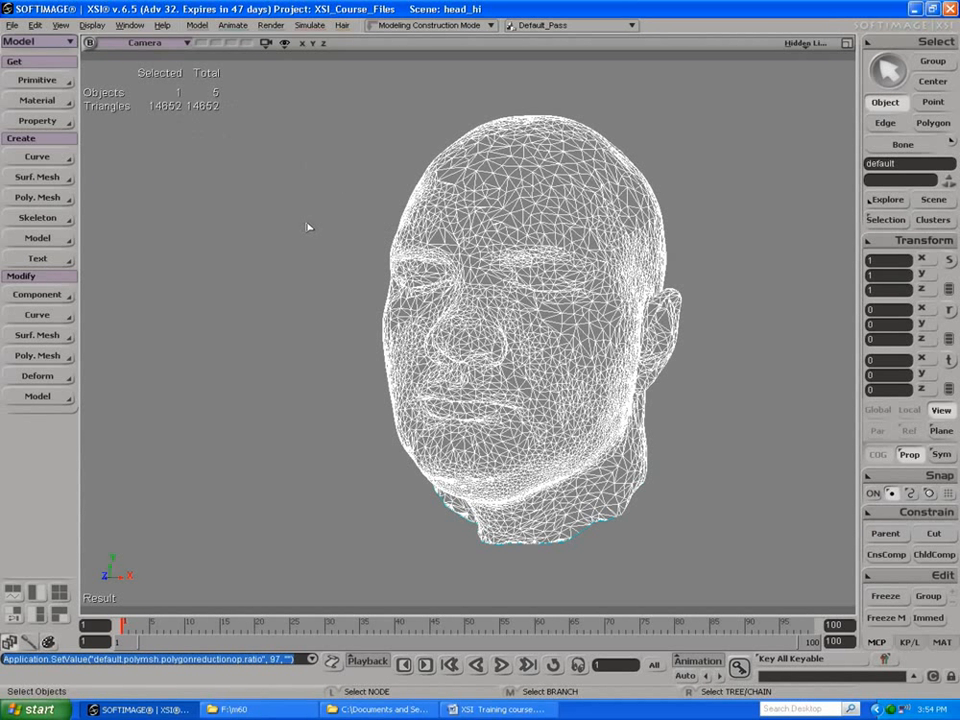
{"action": "left_click", "coordinate": [309, 225]}
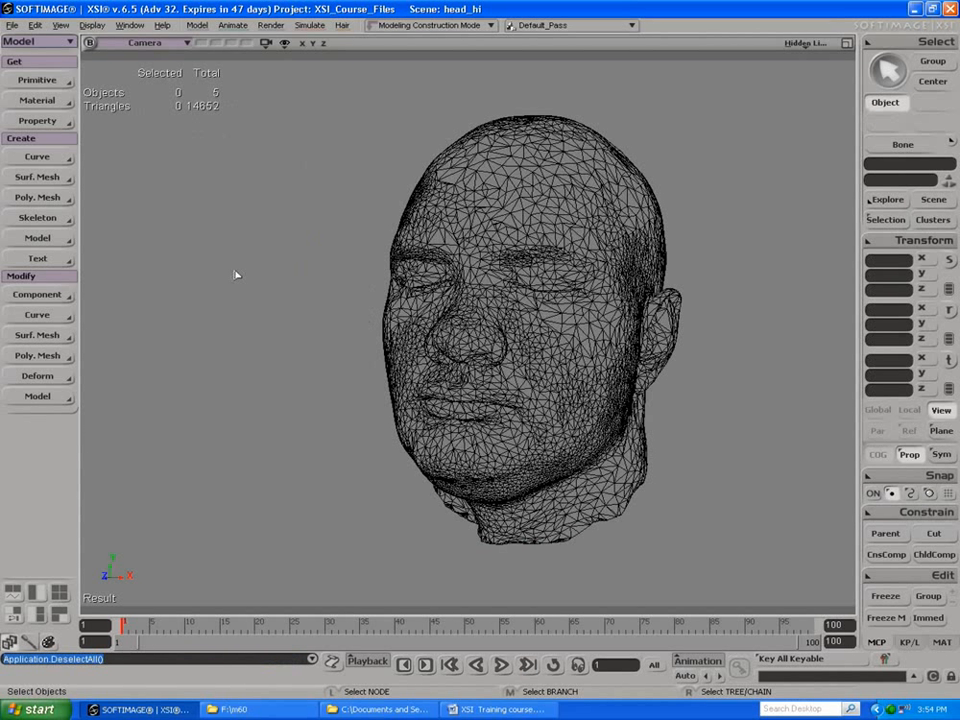
{"action": "left_click", "coordinate": [13, 25]}
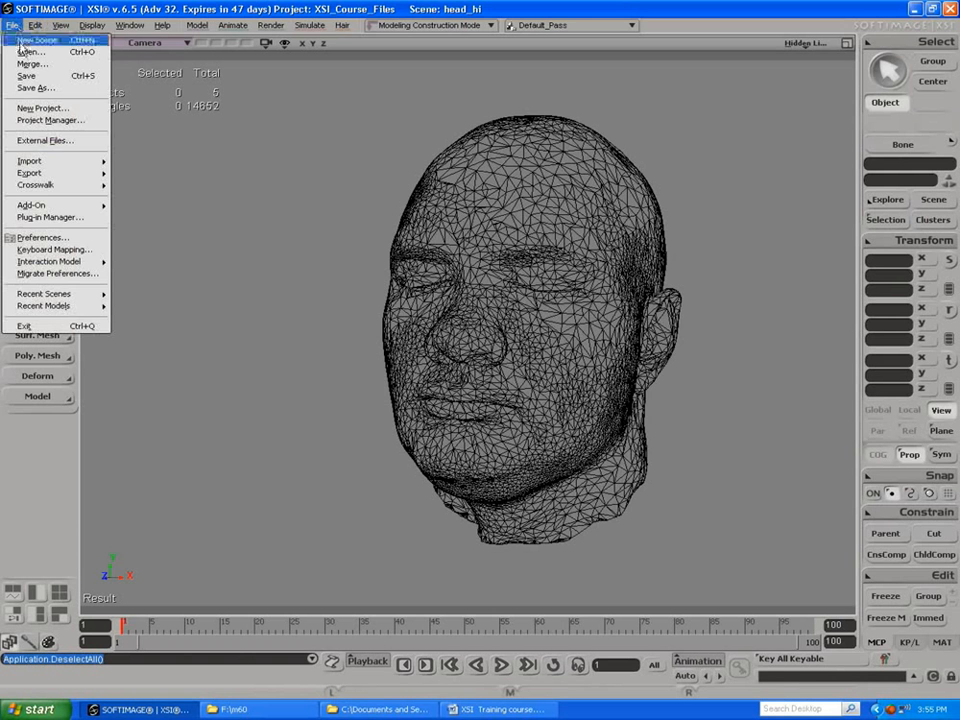
{"action": "left_click", "coordinate": [30, 51]}
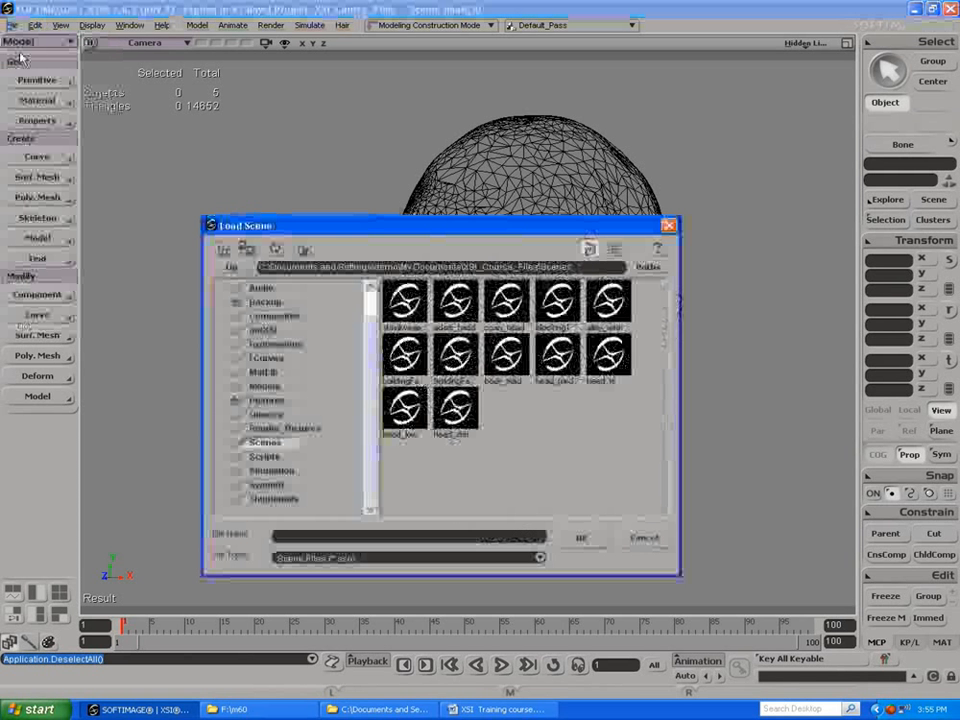
{"action": "left_click", "coordinate": [668, 226]}
Step: Merge the head_med scene into the current scene containing the reduced scan head
{"action": "left_click", "coordinate": [10, 26]}
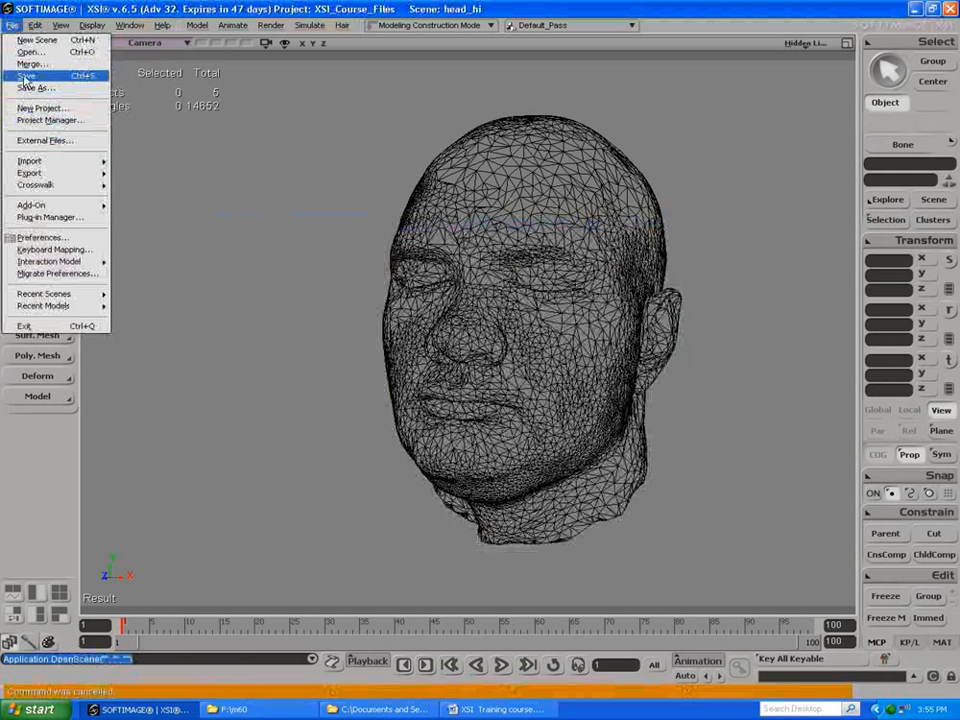
{"action": "left_click", "coordinate": [27, 64]}
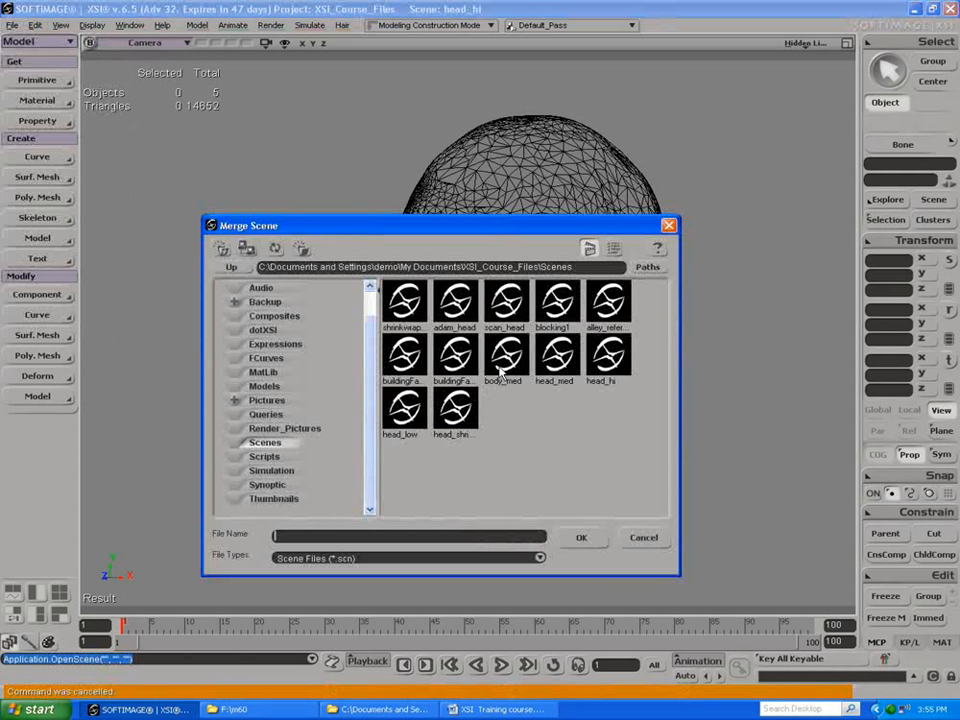
{"action": "left_click", "coordinate": [558, 355]}
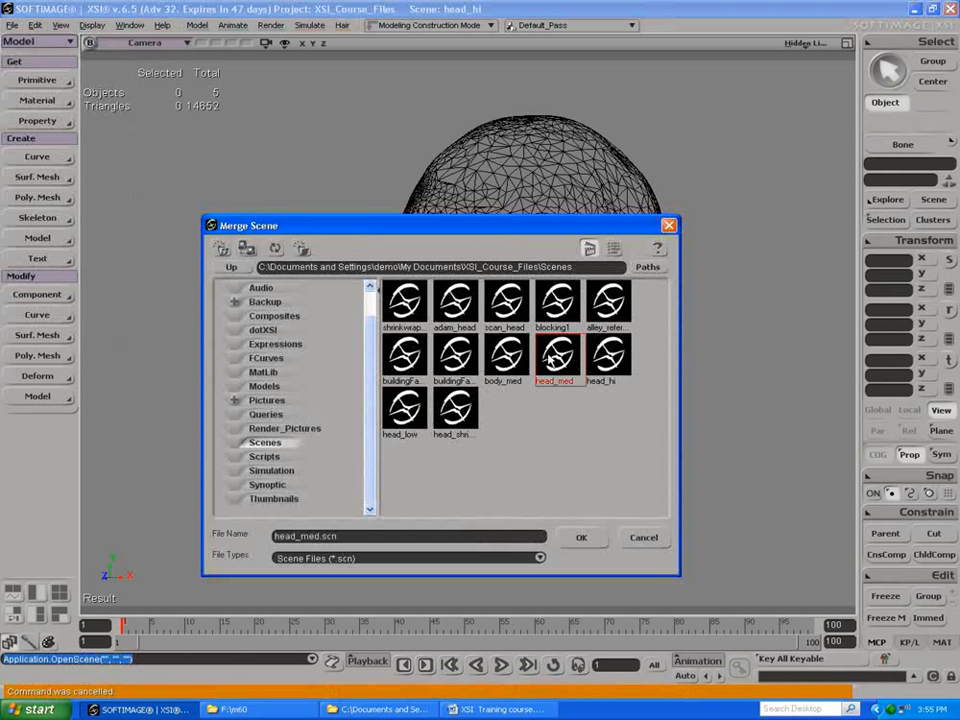
{"action": "left_click", "coordinate": [579, 540]}
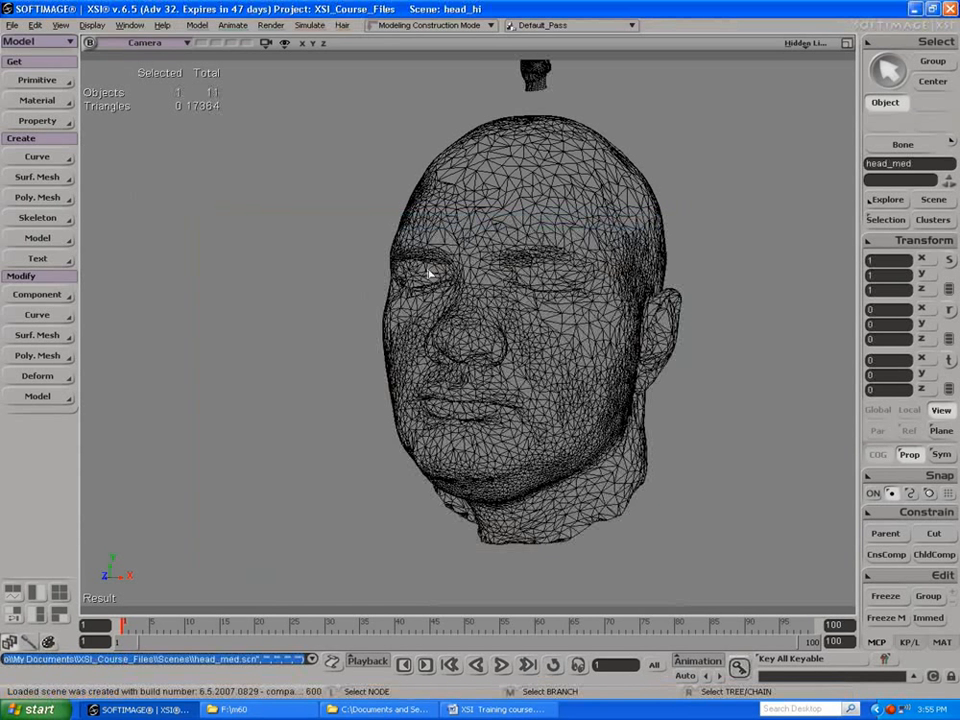
Step: Select the small merged head mesh above the scan and move its center to its vertices
{"action": "left_click", "coordinate": [531, 85]}
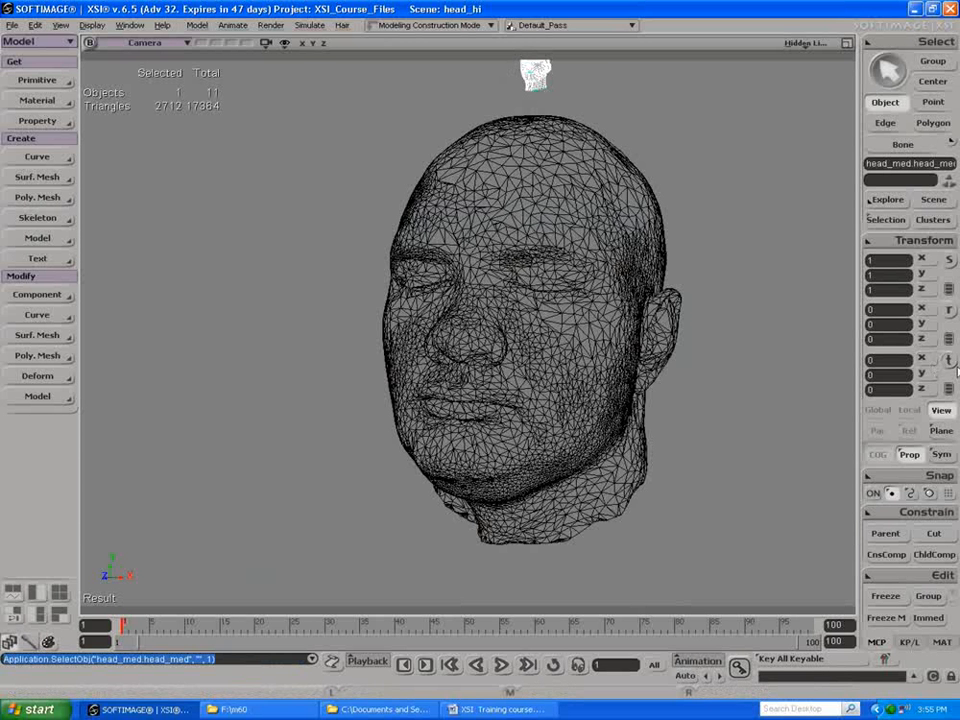
{"action": "key", "text": "v"}
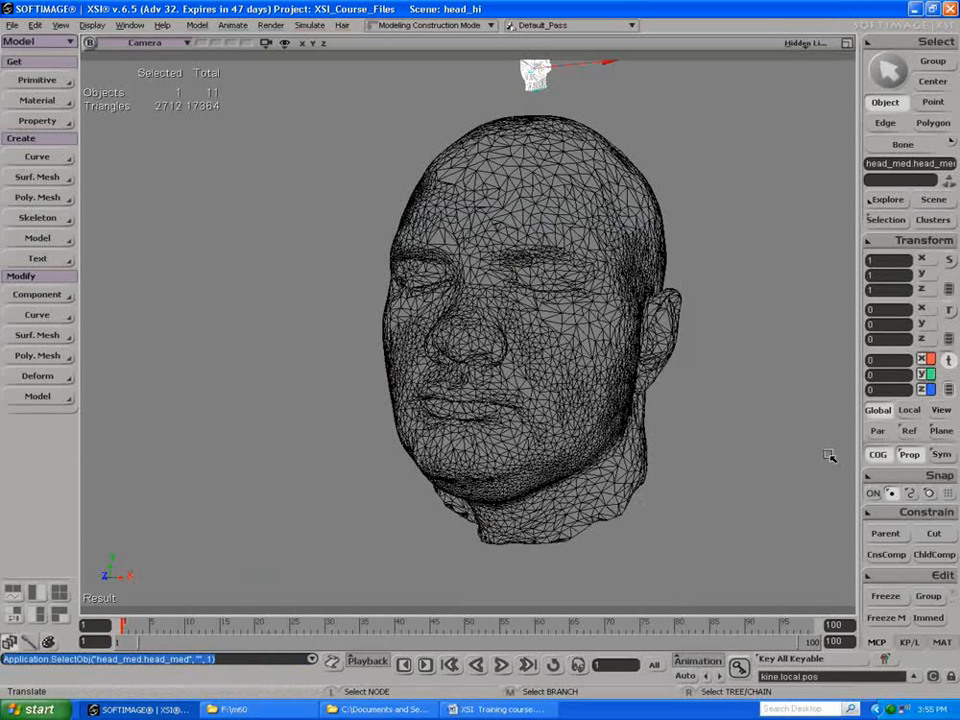
{"action": "left_click", "coordinate": [907, 248]}
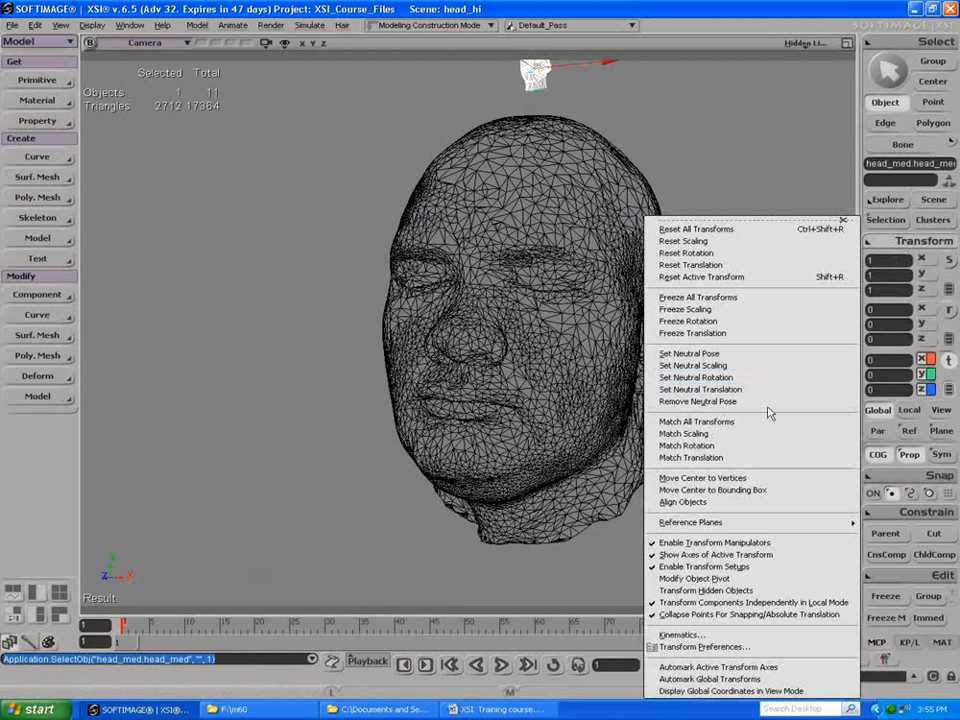
{"action": "left_click", "coordinate": [730, 479]}
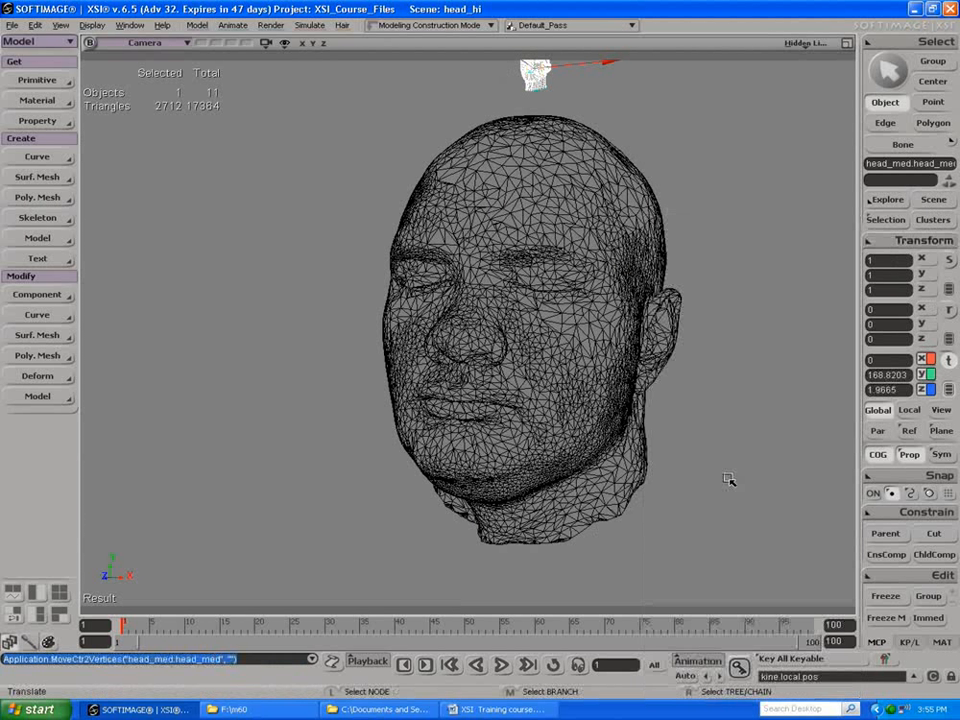
Step: Set the merged head's Y and Z translation to 0
{"action": "left_click", "coordinate": [881, 389]}
{"action": "left_click", "coordinate": [881, 375]}
{"action": "type", "text": "0"}
{"action": "key", "text": "Return"}
{"action": "left_click", "coordinate": [881, 389]}
{"action": "type", "text": "0"}
{"action": "key", "text": "Return"}
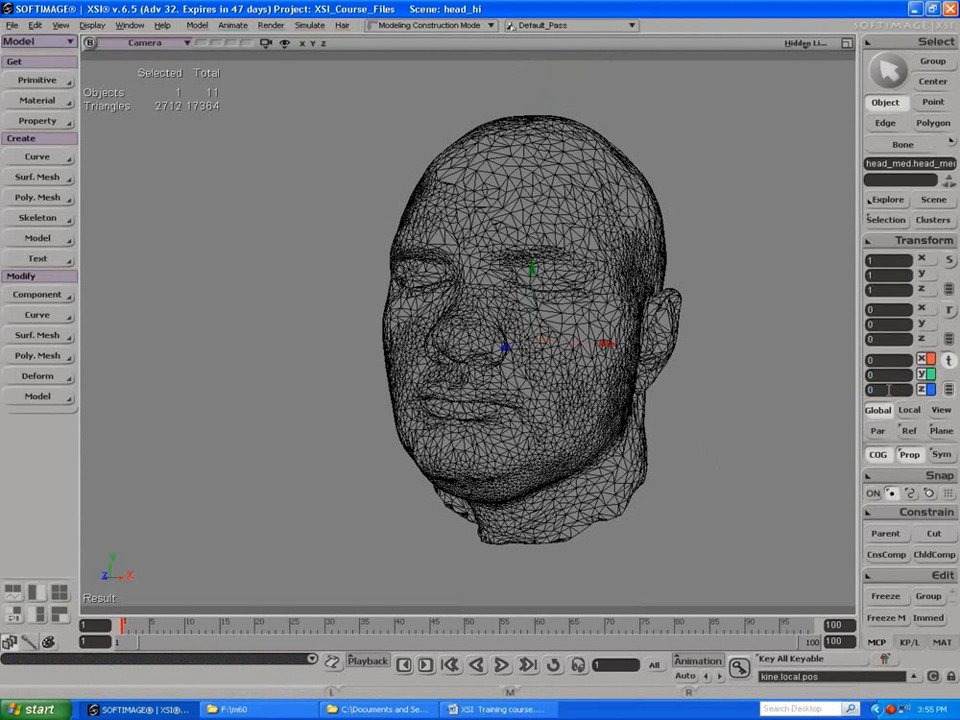
Step: Scale the merged head uniformly to about 14.04 so that it encloses the scanned head
{"action": "left_click", "coordinate": [949, 262]}
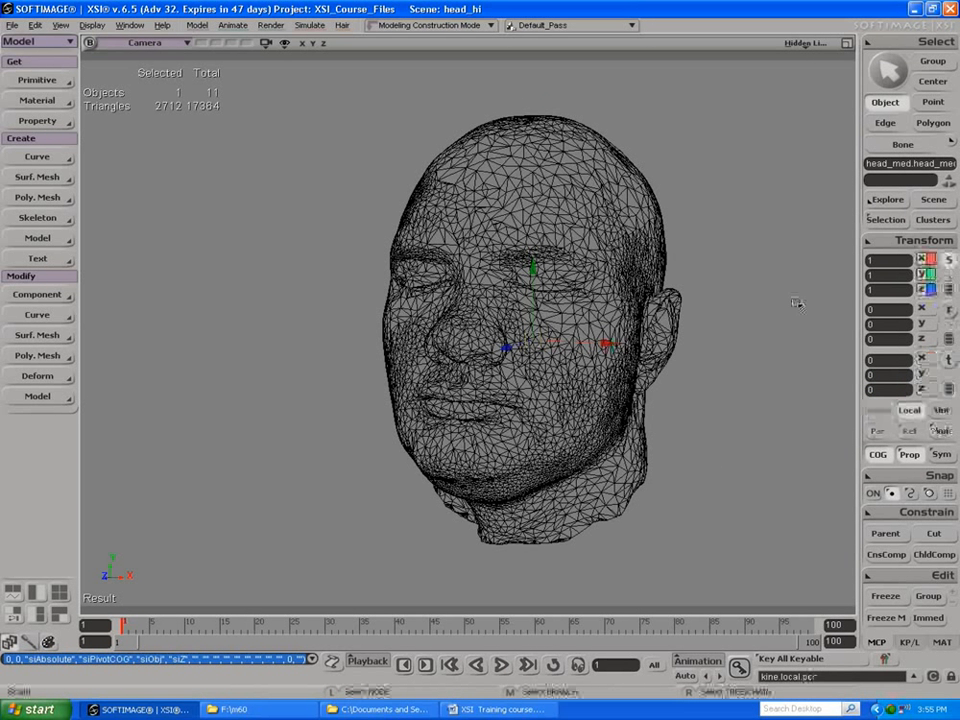
{"action": "key", "text": "space"}
{"action": "key", "text": "x"}
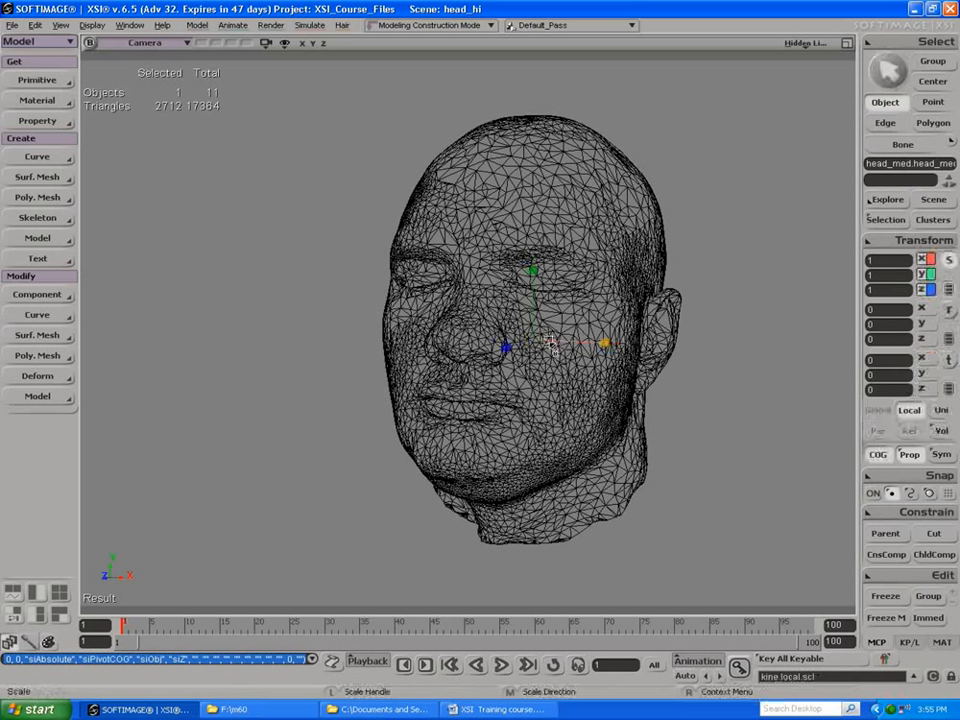
{"action": "left_click_drag", "start_coordinate": [878, 339], "coordinate": [890, 339]}
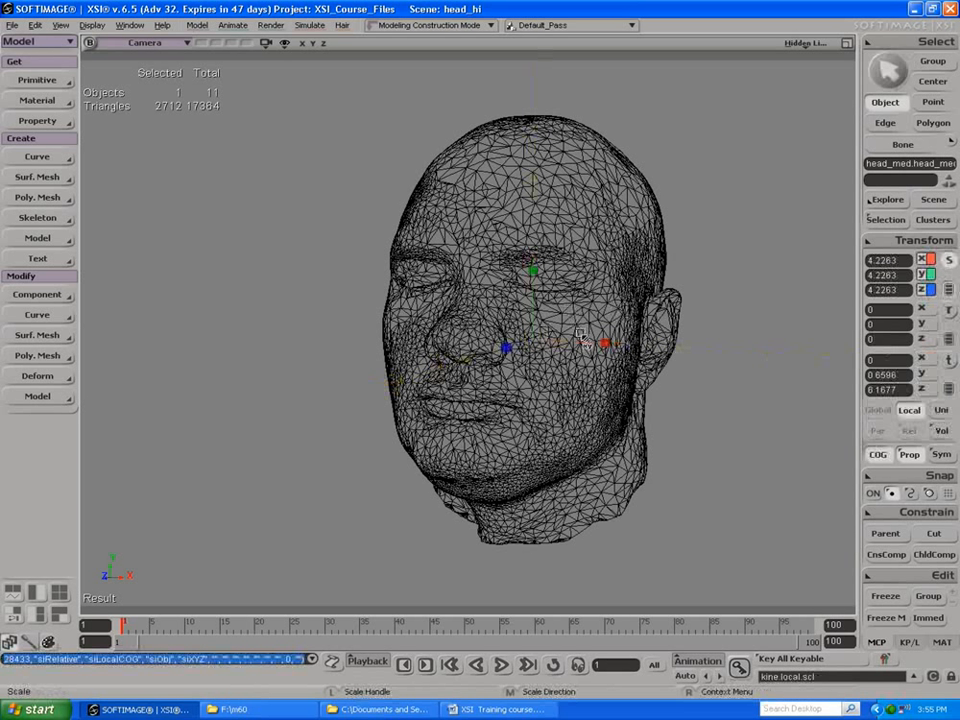
{"action": "left_click_drag", "start_coordinate": [533, 343], "coordinate": [827, 351]}
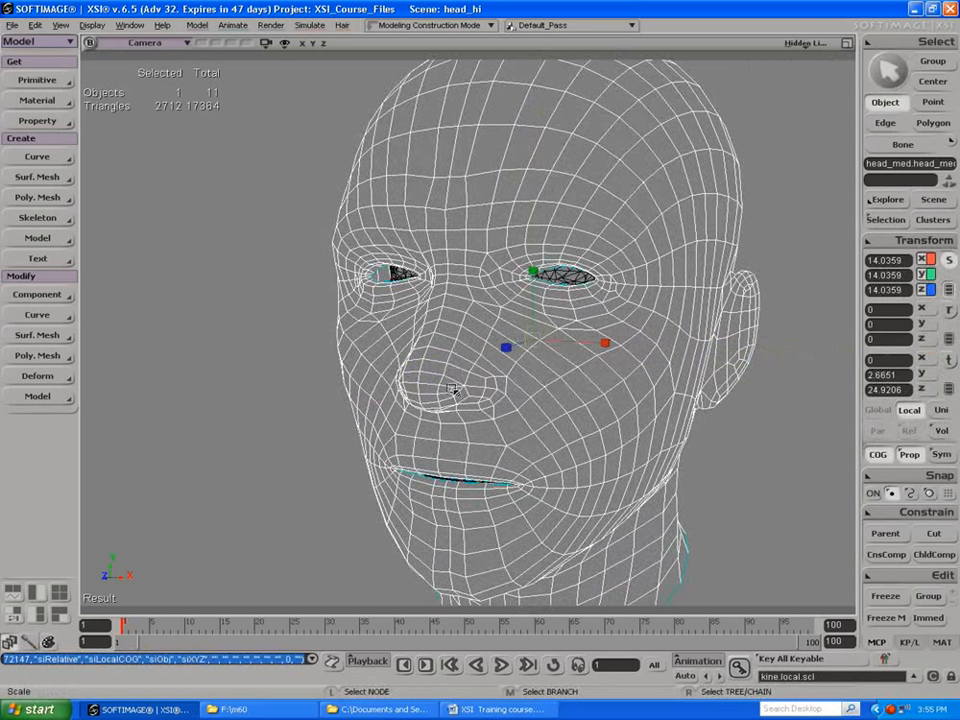
Step: Move the merged head sideways to about -2.52 in X and orbit to its side profile
{"action": "key", "text": "s"}
{"action": "mouse_move", "coordinate": [486, 274]}
{"action": "left_mouse_down"}
{"action": "mouse_move", "coordinate": [428, 259]}
{"action": "mouse_move", "coordinate": [561, 248]}
{"action": "mouse_move", "coordinate": [604, 223]}
{"action": "mouse_move", "coordinate": [525, 189]}
{"action": "mouse_move", "coordinate": [459, 247]}
{"action": "mouse_move", "coordinate": [457, 265]}
{"action": "mouse_move", "coordinate": [474, 281]}
{"action": "mouse_move", "coordinate": [482, 272]}
{"action": "left_mouse_up"}
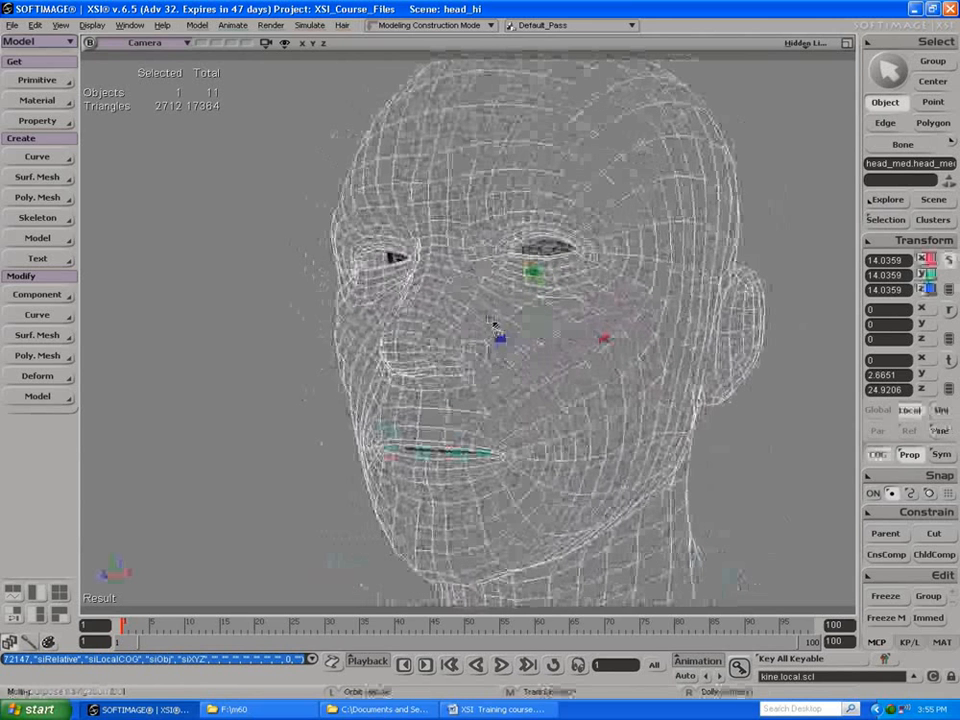
{"action": "key", "text": "v"}
{"action": "left_click_drag", "start_coordinate": [597, 343], "coordinate": [489, 279]}
{"action": "key", "text": "o"}
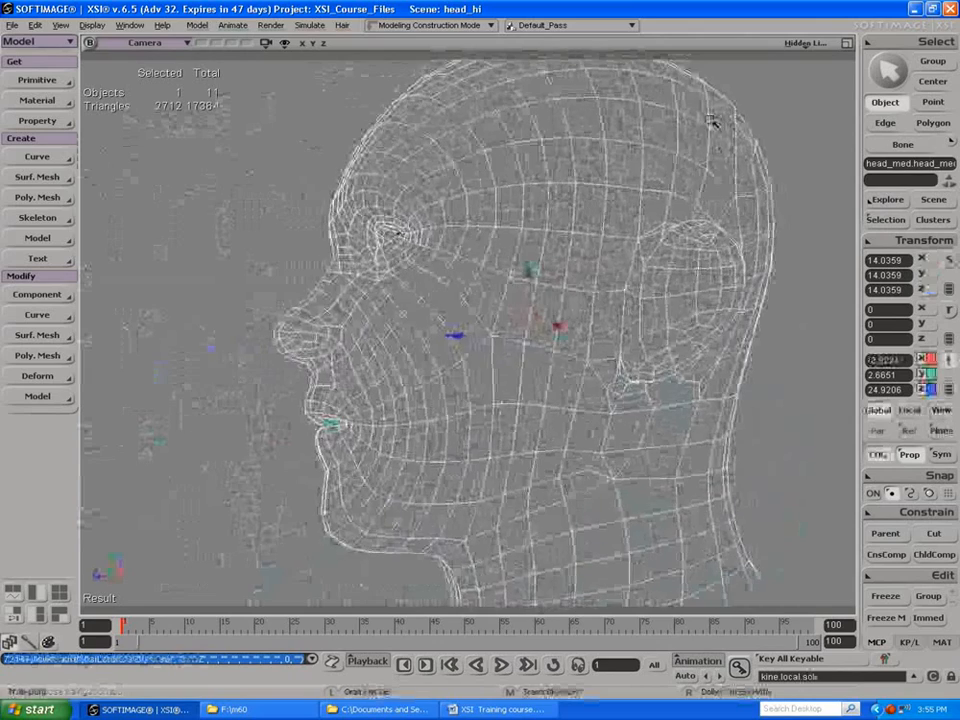
Step: Show all four views and set the Camera view's display mode to Wireframe
{"action": "left_click", "coordinate": [846, 43]}
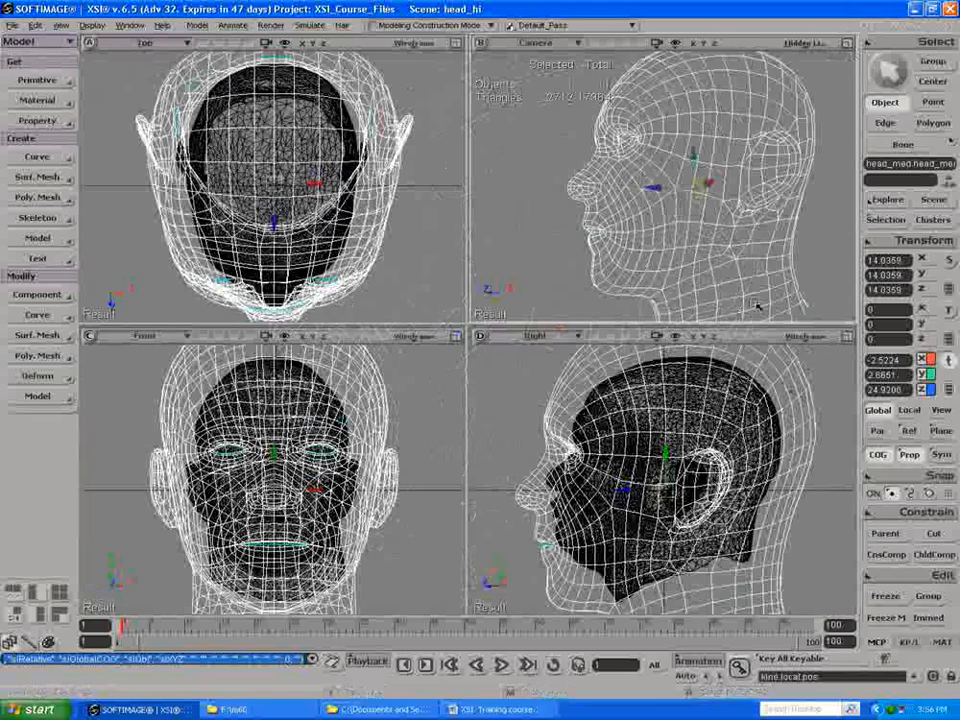
{"action": "left_click", "coordinate": [806, 43]}
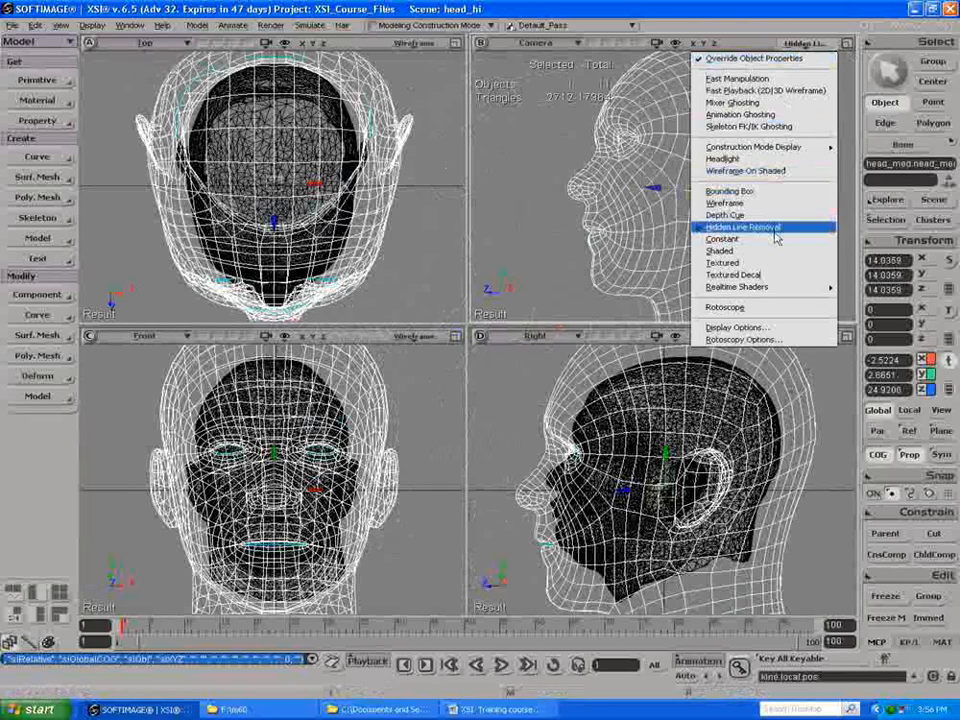
{"action": "left_click", "coordinate": [735, 203]}
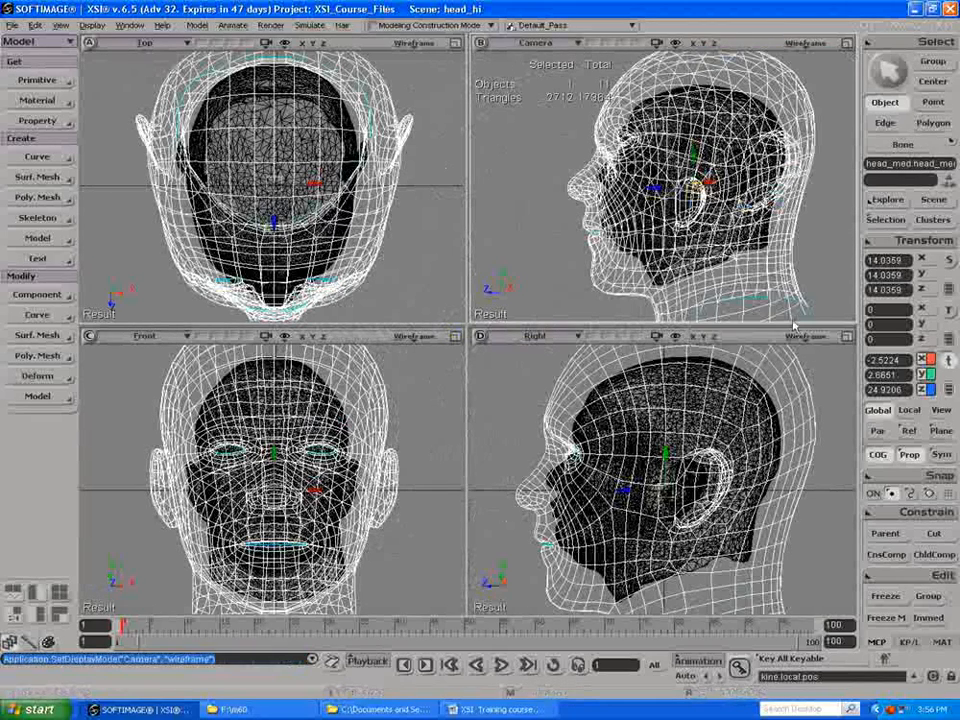
Step: Enlarge the Right view and scale the merged head uniformly down to about 10.7 to match the scan
{"action": "left_click", "coordinate": [846, 336]}
{"action": "key", "text": "x"}
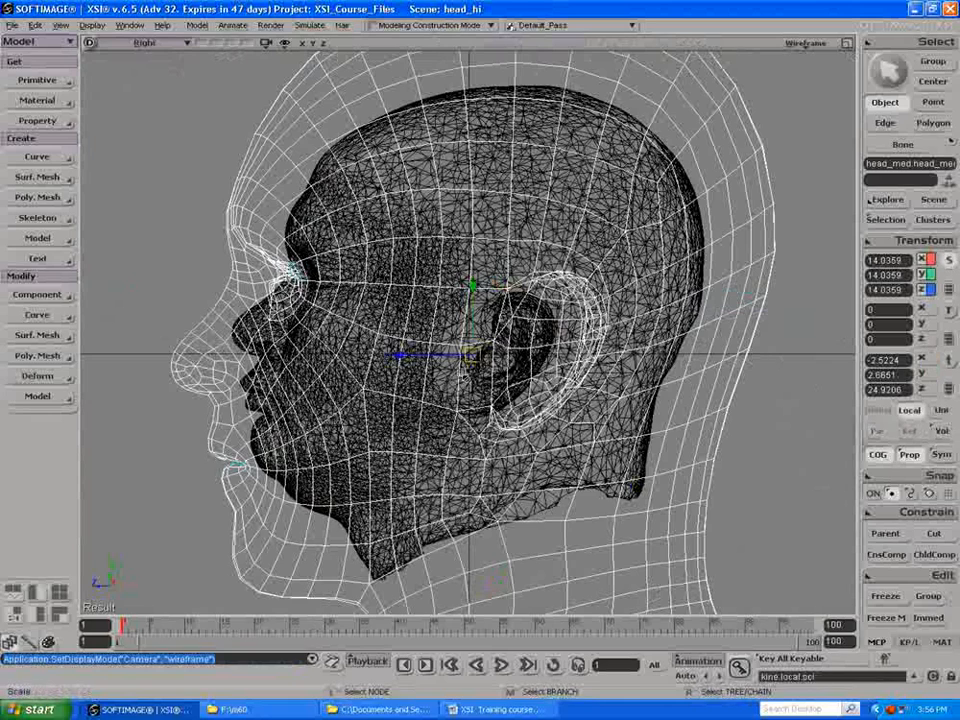
{"action": "left_click_drag", "start_coordinate": [472, 356], "coordinate": [449, 352]}
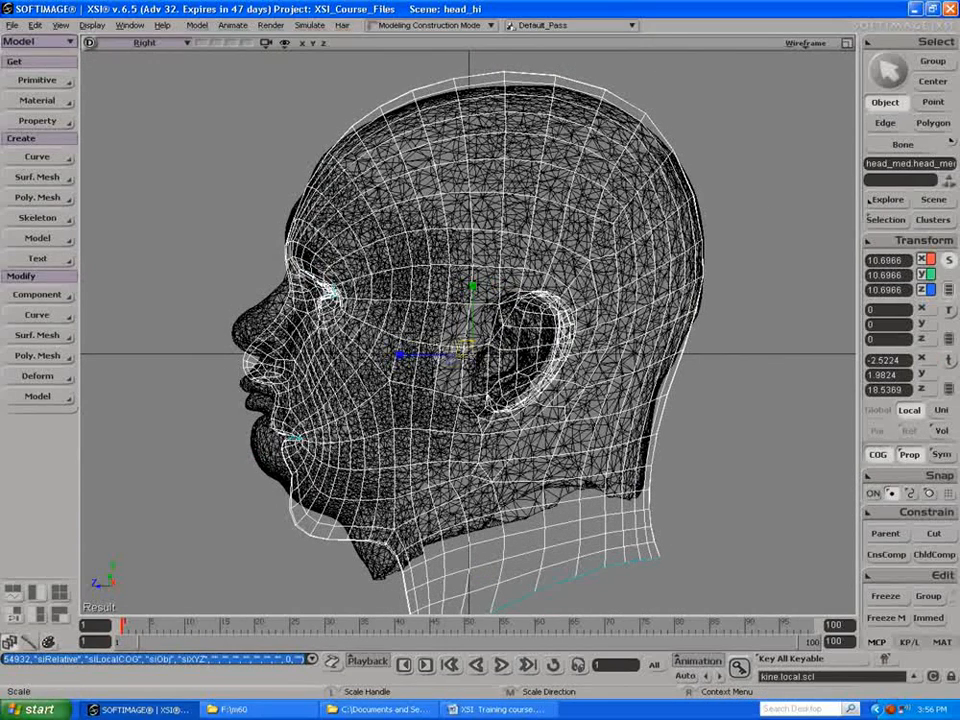
Step: Move the merged head forward and up over the scan's profile and reduce its Y scale to about 9.39
{"action": "key", "text": "v"}
{"action": "left_click_drag", "start_coordinate": [399, 353], "coordinate": [378, 354]}
{"action": "mouse_move", "coordinate": [459, 287]}
{"action": "left_mouse_down"}
{"action": "mouse_move", "coordinate": [454, 267]}
{"action": "mouse_move", "coordinate": [452, 277]}
{"action": "left_mouse_up"}
{"action": "key", "text": "x"}
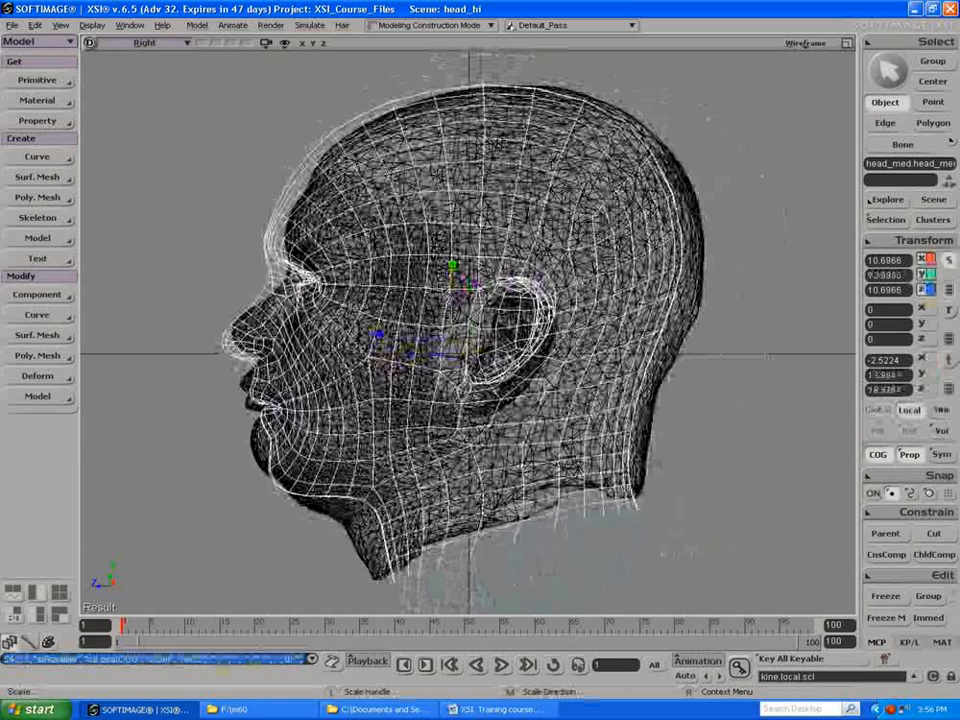
Step: Fine-tune the merged head's position over the scan to about 15.52 in Y and 25.25 in Z
{"action": "key", "text": "v"}
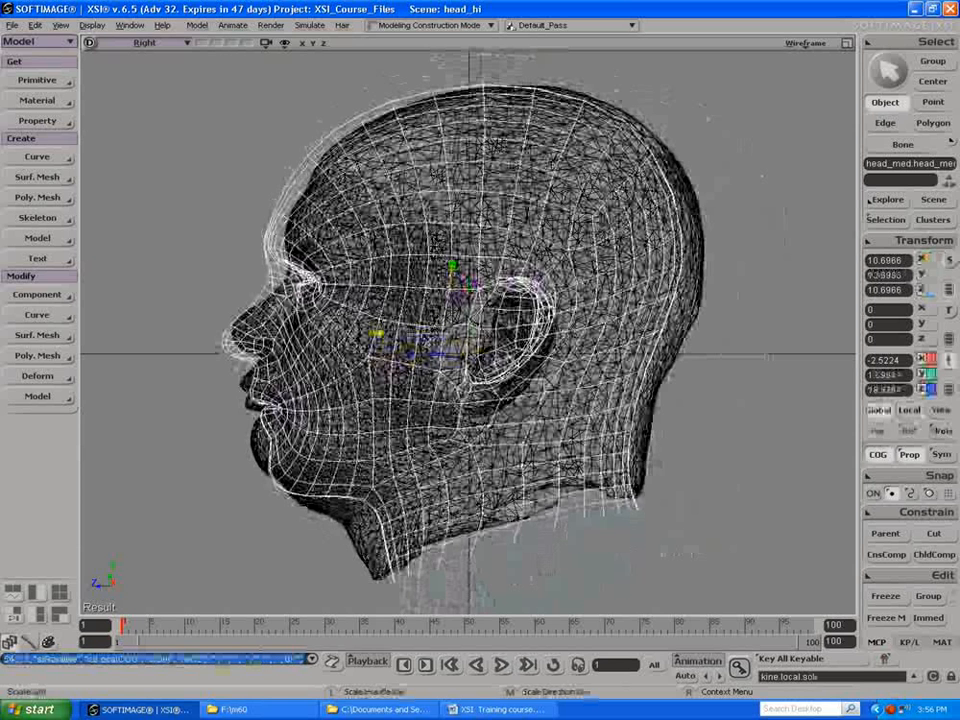
{"action": "left_click_drag", "start_coordinate": [378, 334], "coordinate": [375, 333]}
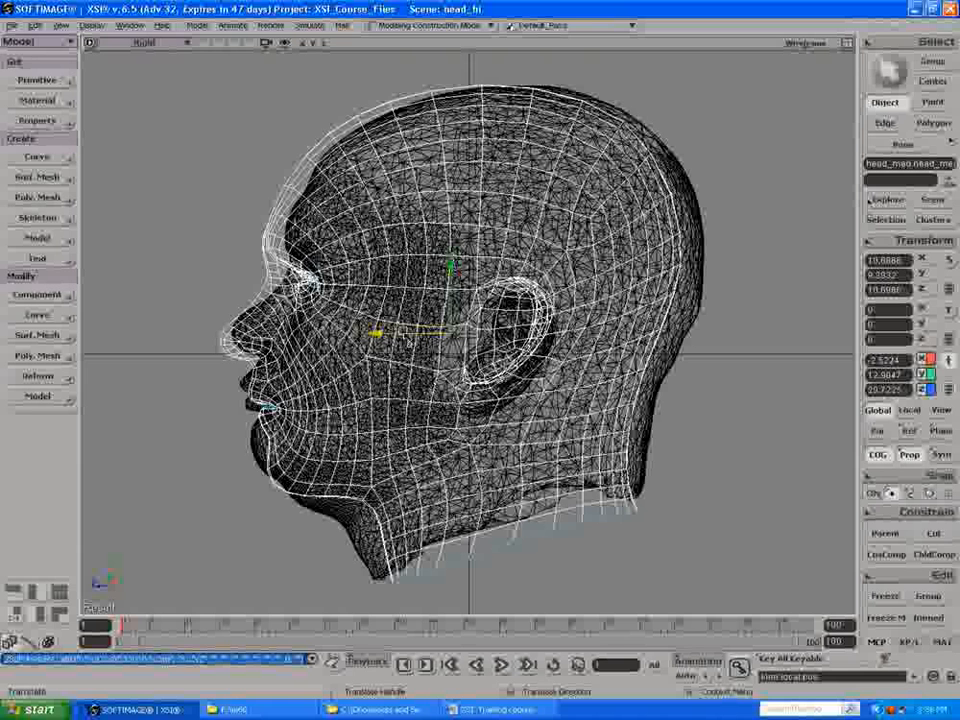
{"action": "left_click_drag", "start_coordinate": [456, 272], "coordinate": [456, 265]}
{"action": "left_click_drag", "start_coordinate": [376, 329], "coordinate": [384, 329]}
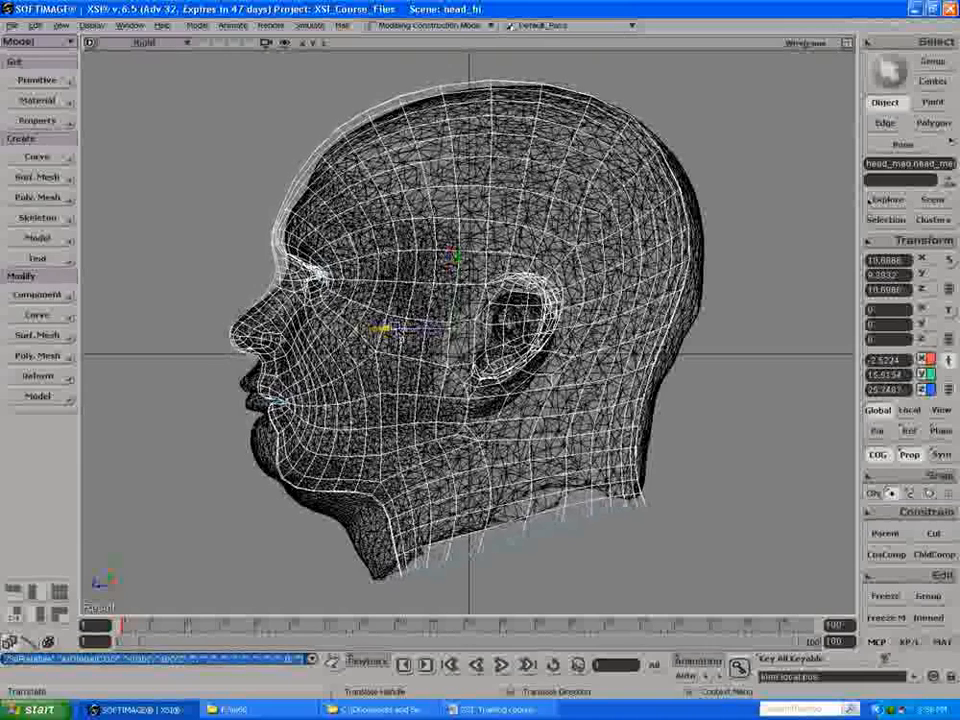
Step: Scale the merged head up to about 11.07 overall, then narrow it in the Front view to about 10.68 in X
{"action": "key", "text": "x"}
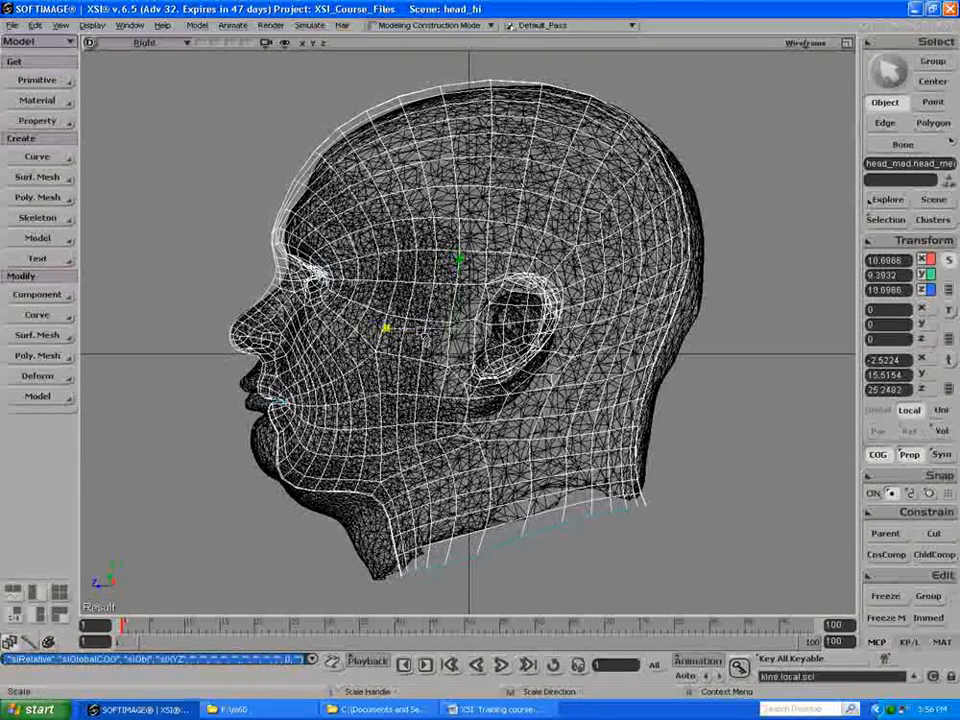
{"action": "left_click_drag", "start_coordinate": [470, 329], "coordinate": [477, 331]}
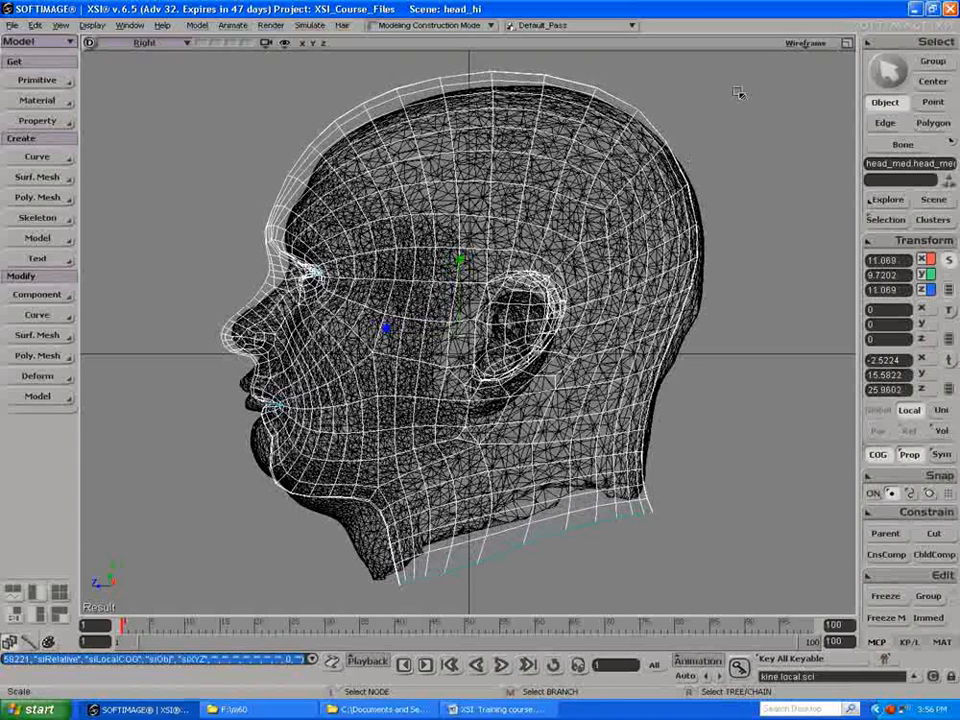
{"action": "left_click", "coordinate": [847, 43]}
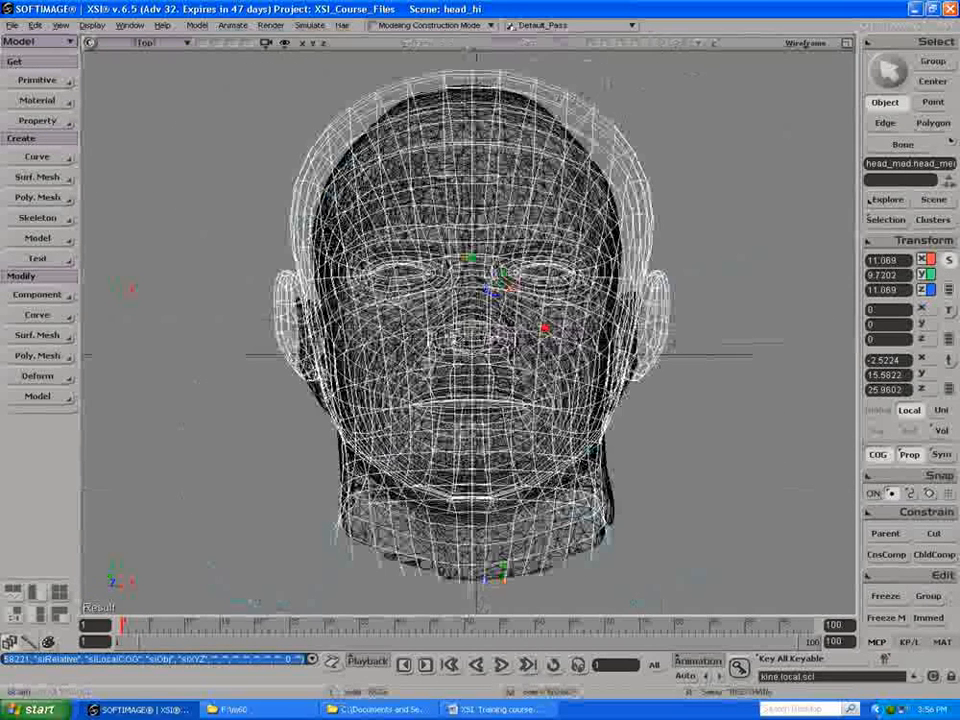
{"action": "left_click_drag", "start_coordinate": [545, 328], "coordinate": [541, 328]}
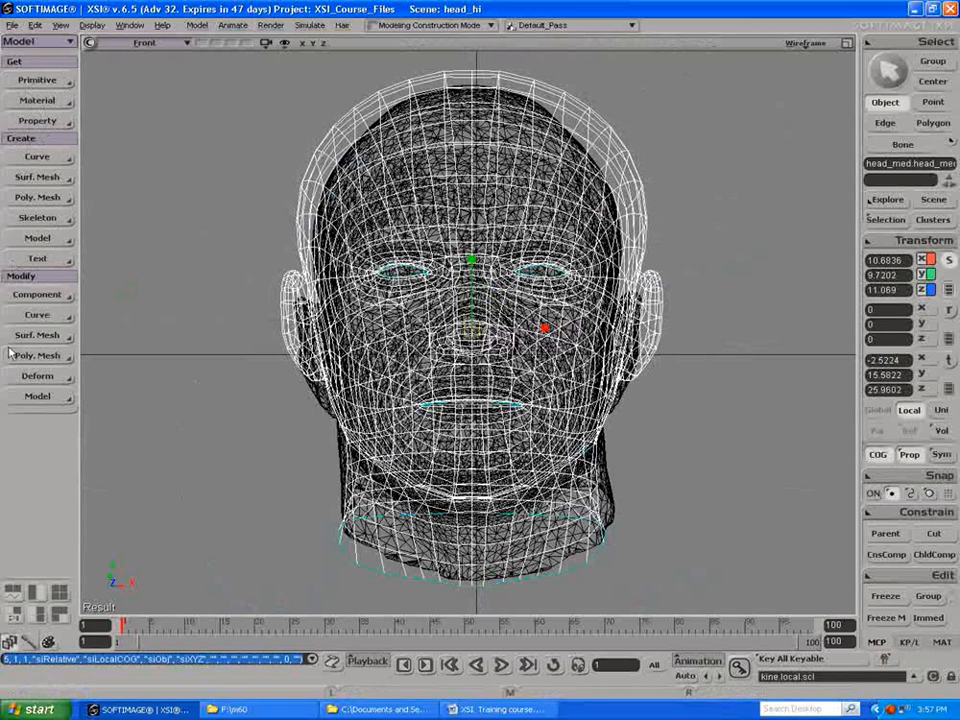
Step: Add a lattice primitive around the merged head, close its properties and show all four views
{"action": "left_click", "coordinate": [36, 380]}
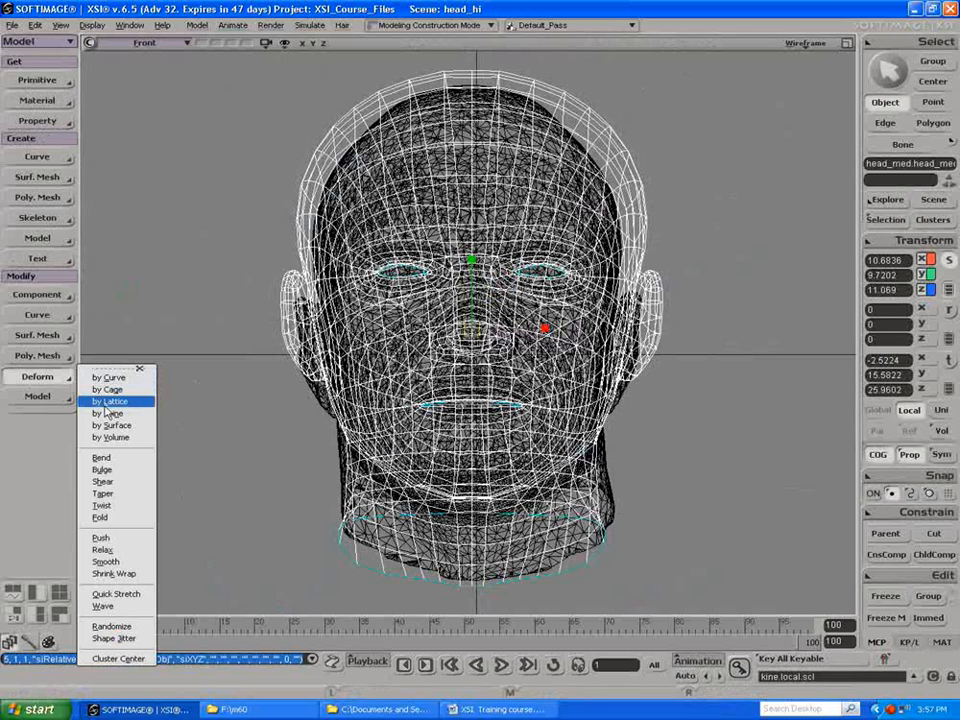
{"action": "left_click", "coordinate": [26, 82]}
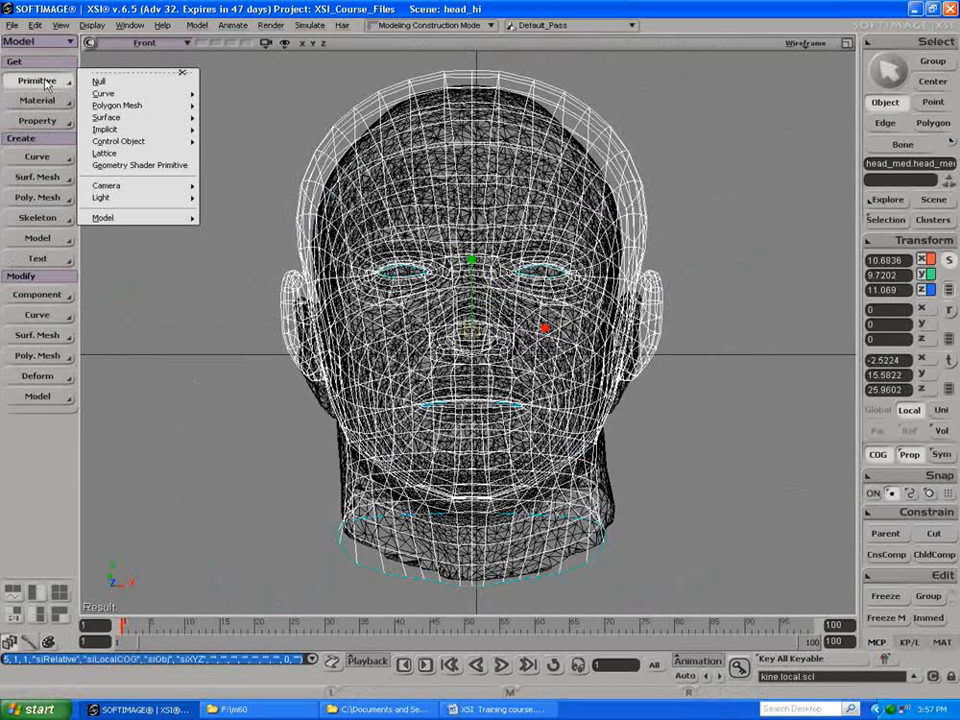
{"action": "left_click", "coordinate": [104, 153]}
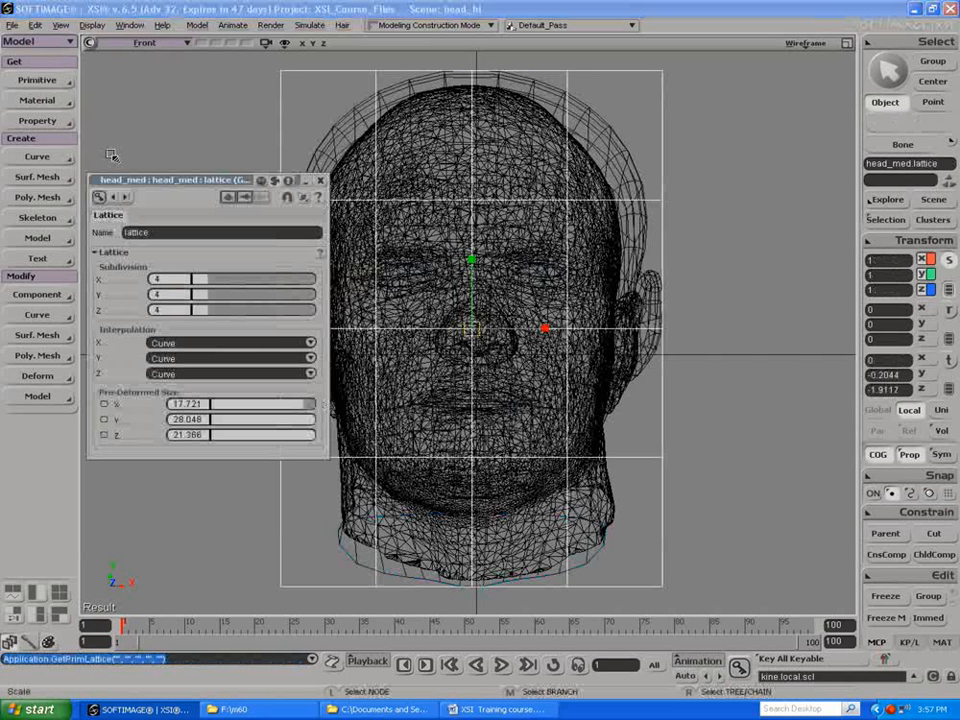
{"action": "left_click", "coordinate": [319, 182]}
{"action": "left_click", "coordinate": [847, 43]}
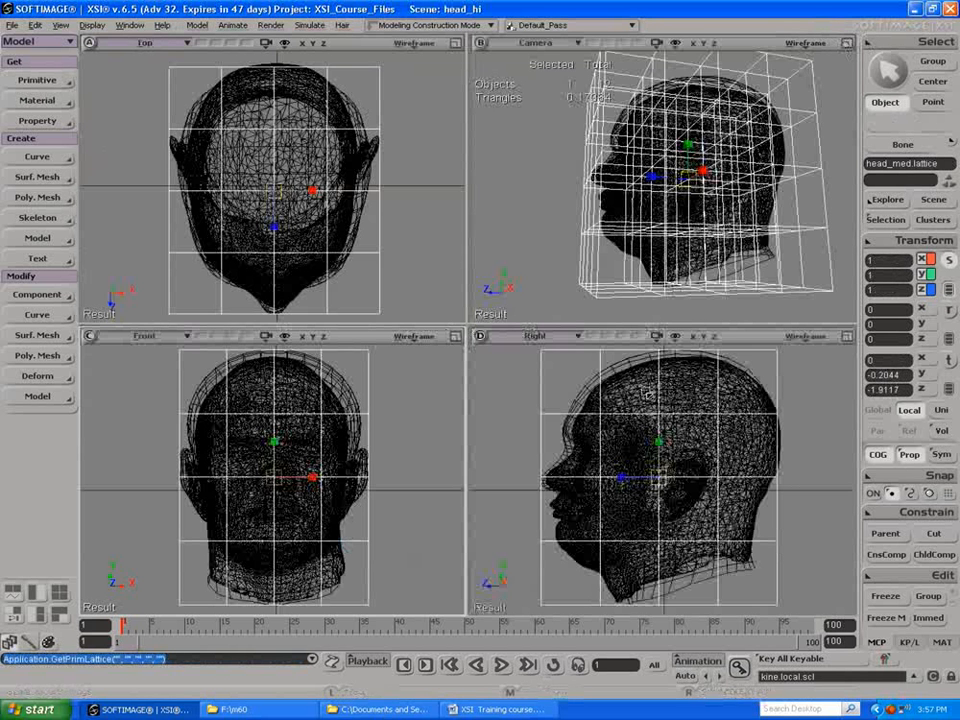
Step: Maximize the Right view and move the lattice's top row of points backward to about -1.91 in global Z
{"action": "left_click", "coordinate": [846, 337]}
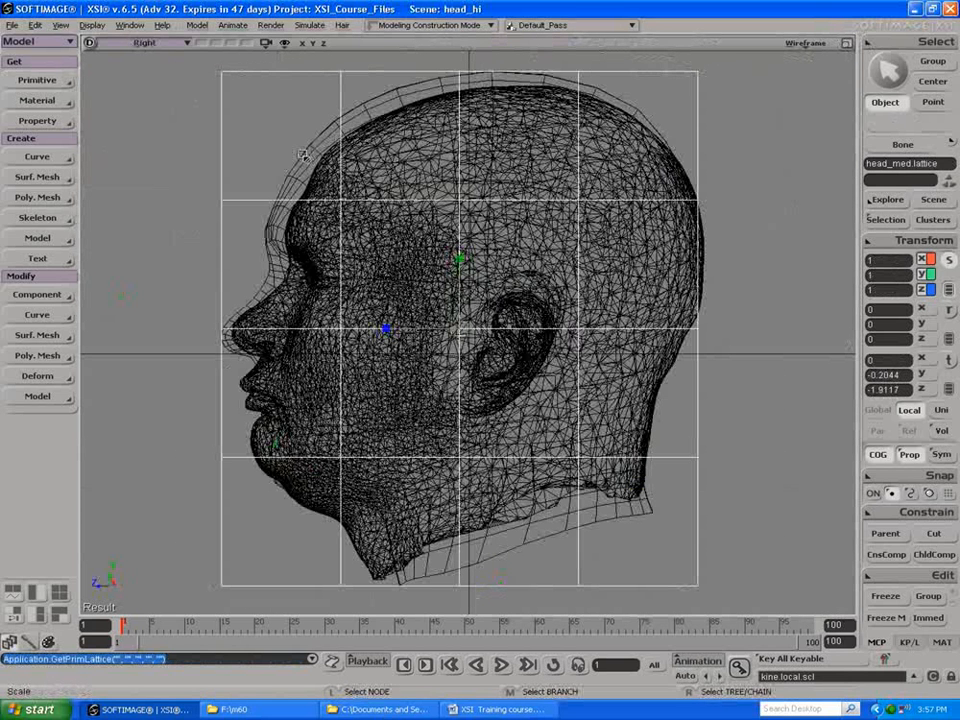
{"action": "key", "text": "t"}
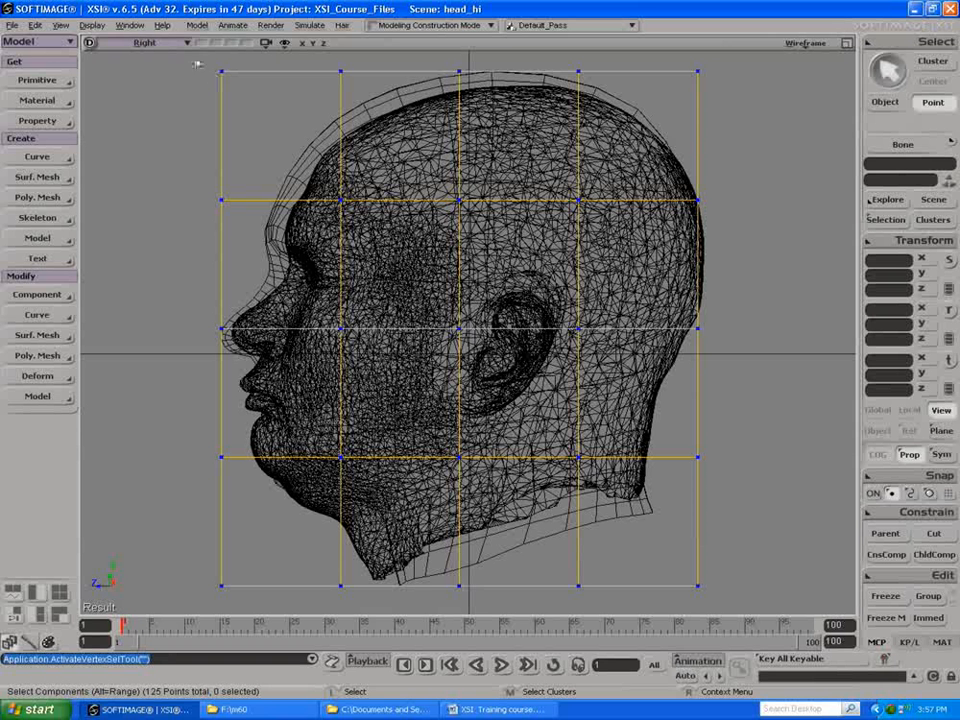
{"action": "left_click_drag", "start_coordinate": [812, 133], "coordinate": [814, 133]}
{"action": "key", "text": "v"}
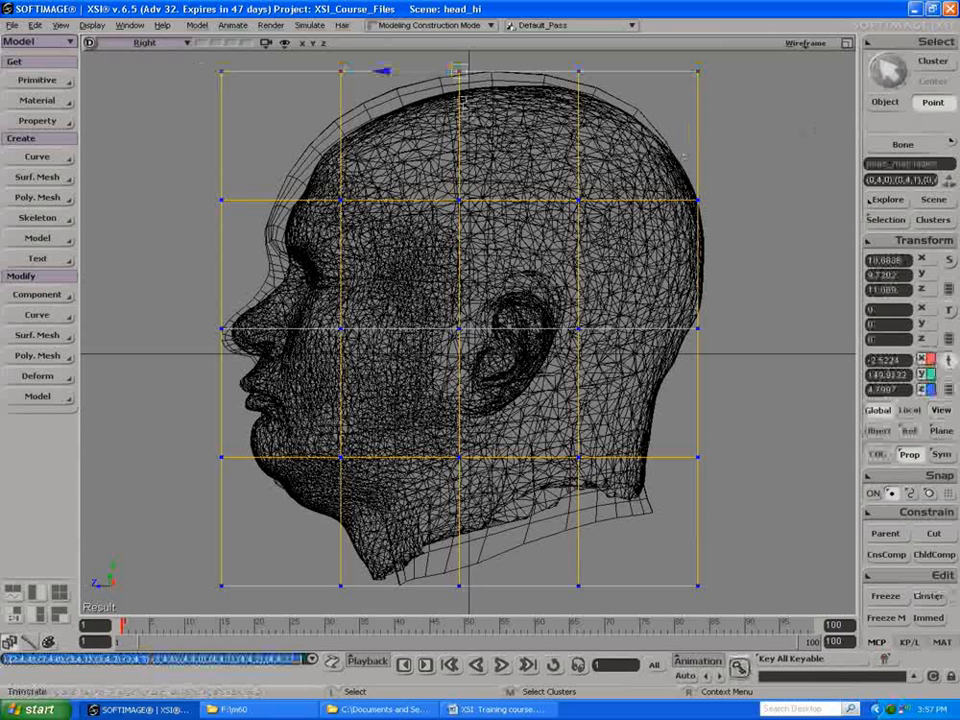
{"action": "left_click_drag", "start_coordinate": [461, 73], "coordinate": [475, 76]}
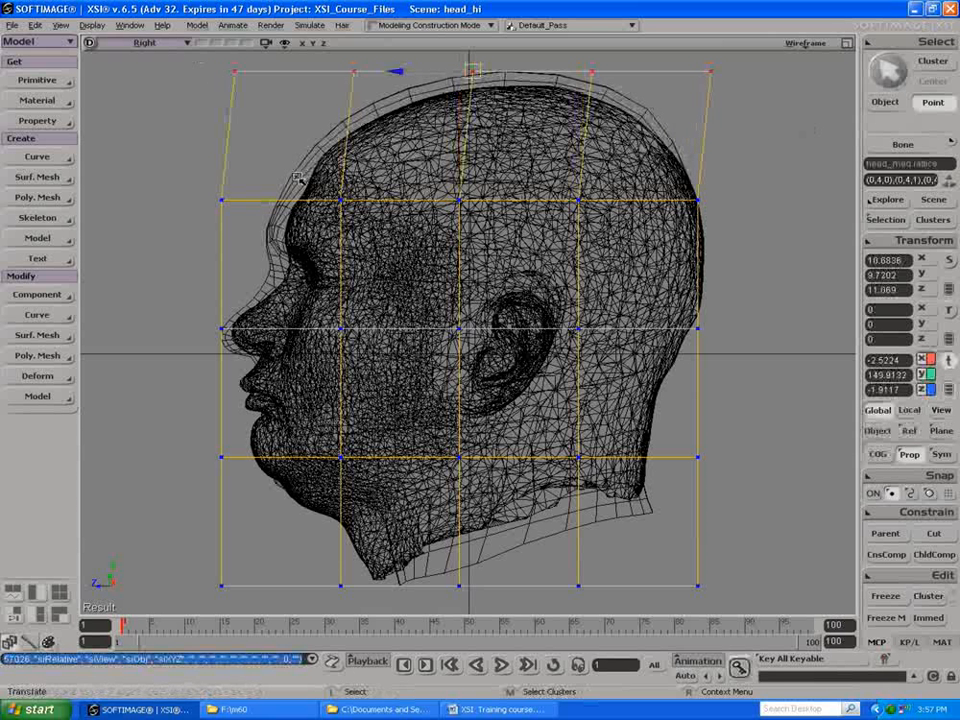
Step: Move the second lattice row from the top backward to about -2.66 in global Z and lower it slightly
{"action": "key", "text": "t"}
{"action": "left_click_drag", "start_coordinate": [765, 238], "coordinate": [765, 238]}
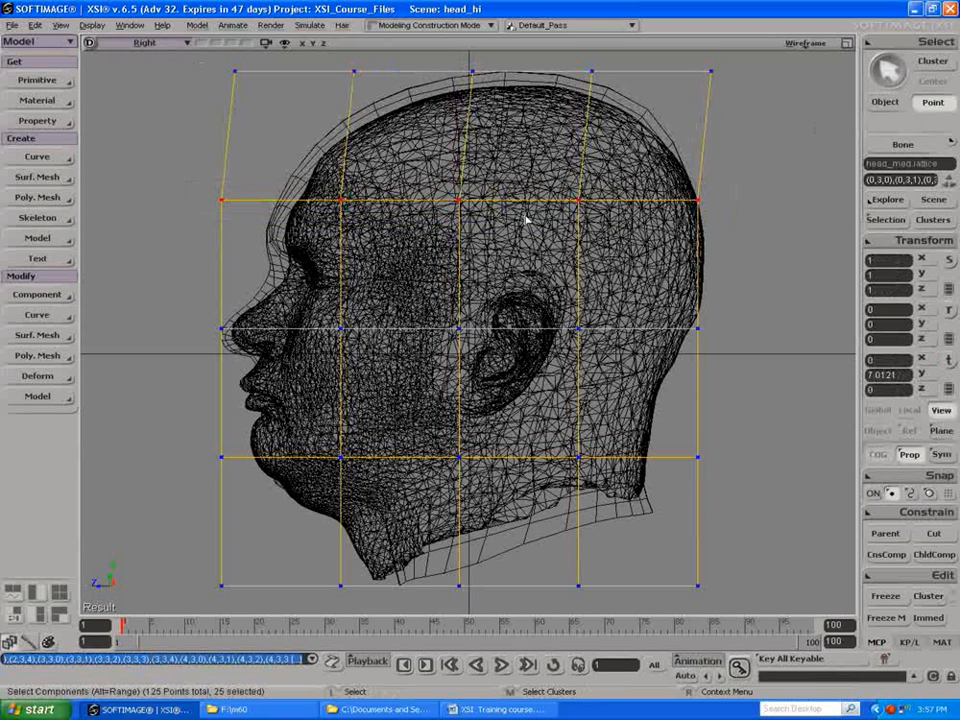
{"action": "key", "text": "v"}
{"action": "left_click_drag", "start_coordinate": [460, 201], "coordinate": [475, 202]}
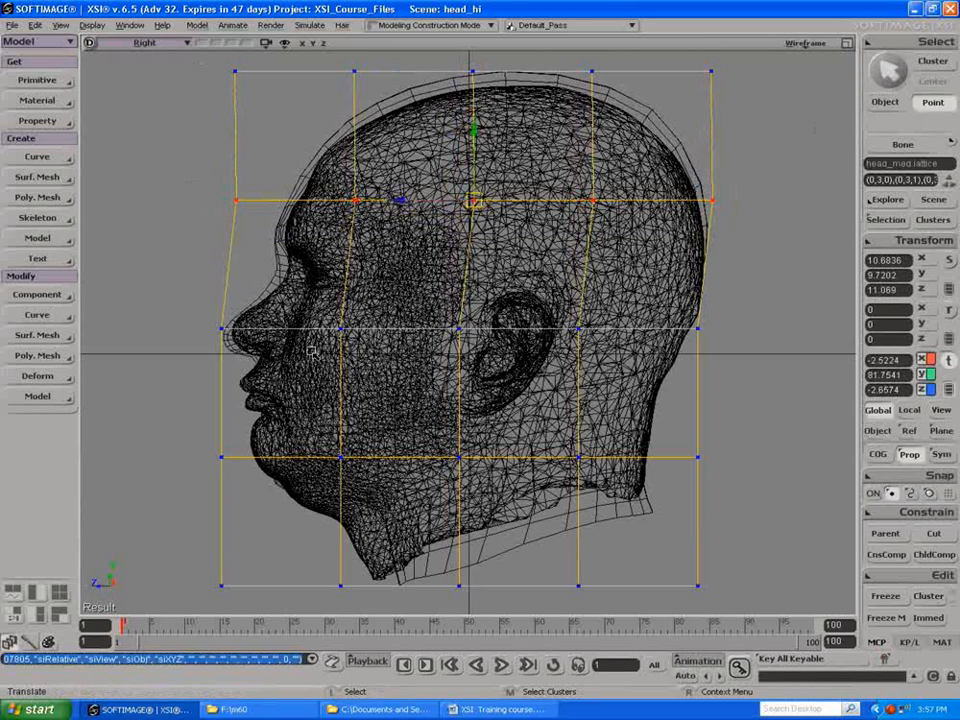
{"action": "mouse_move", "coordinate": [472, 125]}
{"action": "left_mouse_down"}
{"action": "mouse_move", "coordinate": [472, 180]}
{"action": "mouse_move", "coordinate": [472, 132]}
{"action": "left_mouse_up"}
Step: Raise the middle lattice row slightly, then move its two rear columns of points backward behind the skull
{"action": "left_click_drag", "start_coordinate": [212, 295], "coordinate": [825, 343]}
{"action": "left_click_drag", "start_coordinate": [458, 260], "coordinate": [458, 255]}
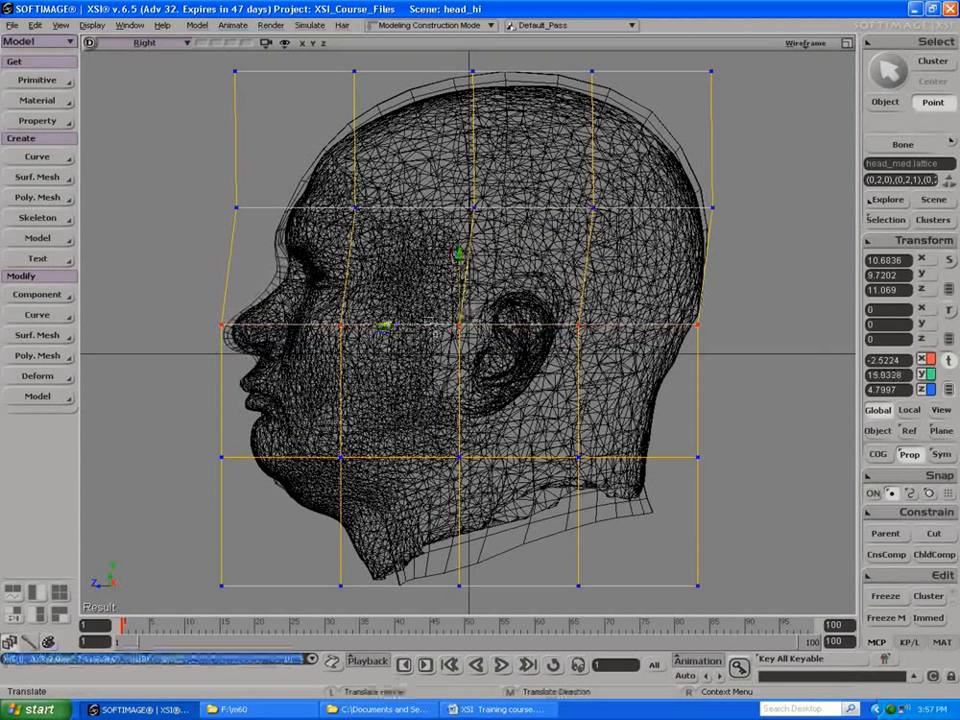
{"action": "key", "text": "space"}
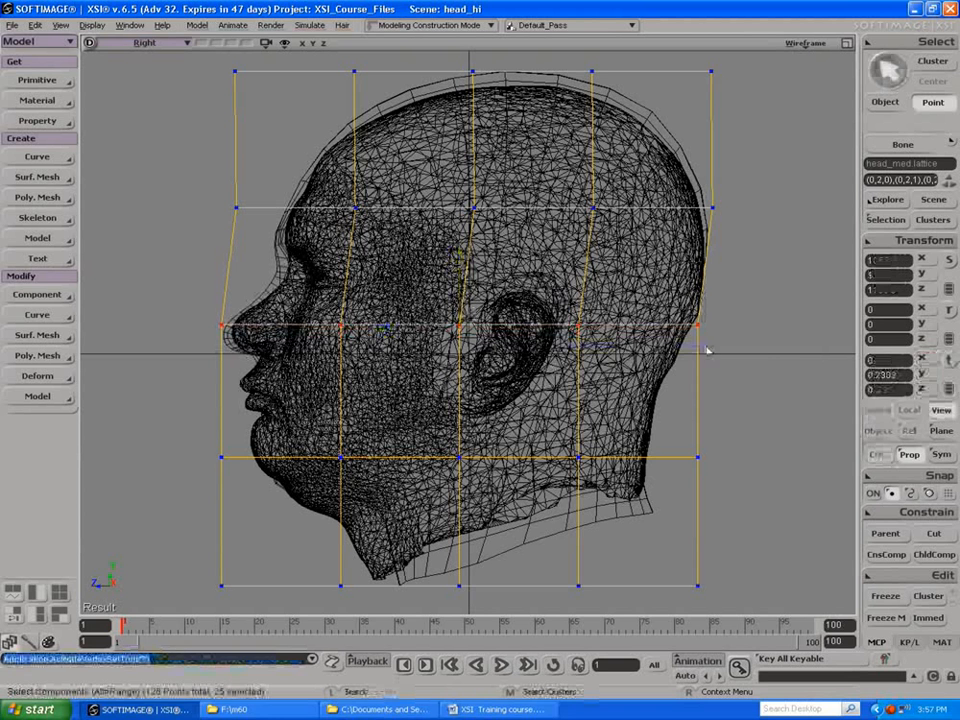
{"action": "left_click_drag", "start_coordinate": [706, 347], "coordinate": [772, 352]}
{"action": "key", "text": "v"}
{"action": "left_click_drag", "start_coordinate": [639, 325], "coordinate": [663, 325]}
Step: Lower the fourth lattice row slightly, then pull its two front columns forward and up around the chin to about 111.4 in Z
{"action": "key", "text": "space"}
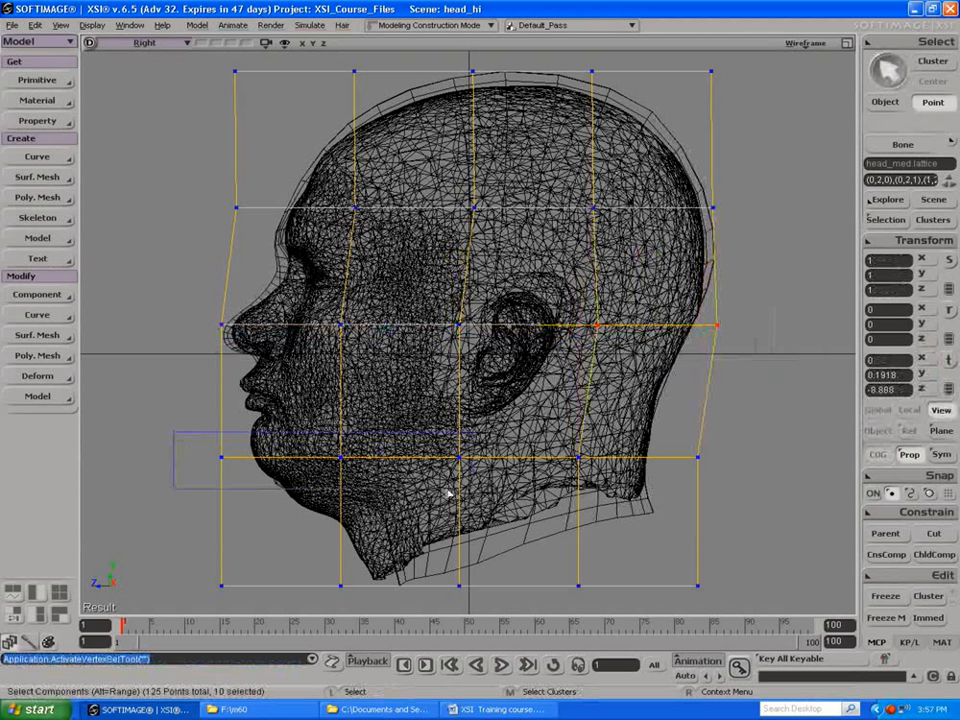
{"action": "left_click_drag", "start_coordinate": [735, 492], "coordinate": [735, 492]}
{"action": "key", "text": "v"}
{"action": "left_click_drag", "start_coordinate": [470, 393], "coordinate": [468, 396]}
{"action": "key", "text": "t"}
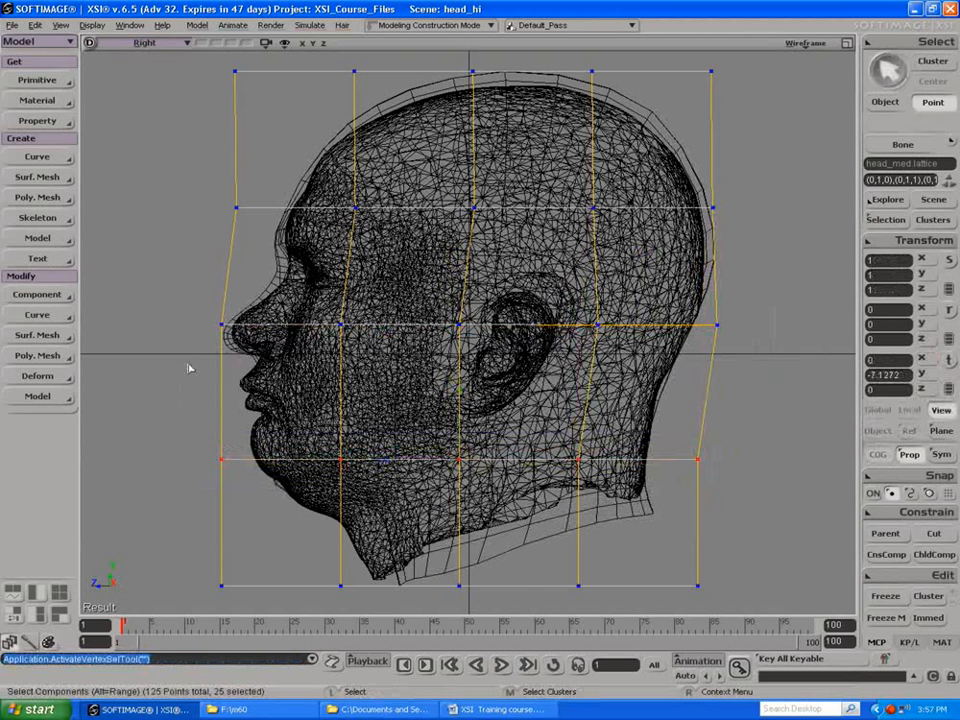
{"action": "left_click_drag", "start_coordinate": [375, 490], "coordinate": [154, 486]}
{"action": "left_click_drag", "start_coordinate": [176, 445], "coordinate": [382, 522]}
{"action": "key", "text": "v"}
{"action": "left_click_drag", "start_coordinate": [287, 462], "coordinate": [250, 452]}
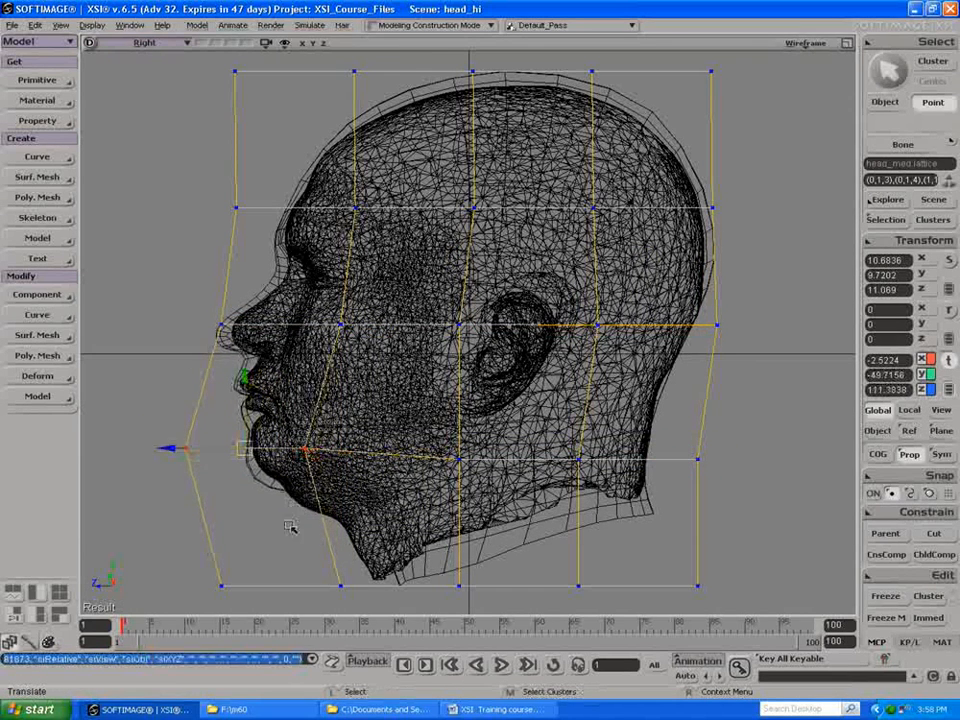
Step: Lower the front three columns of the bottom lattice row below the neck
{"action": "key", "text": "t"}
{"action": "left_click_drag", "start_coordinate": [127, 549], "coordinate": [469, 603]}
{"action": "key", "text": "v"}
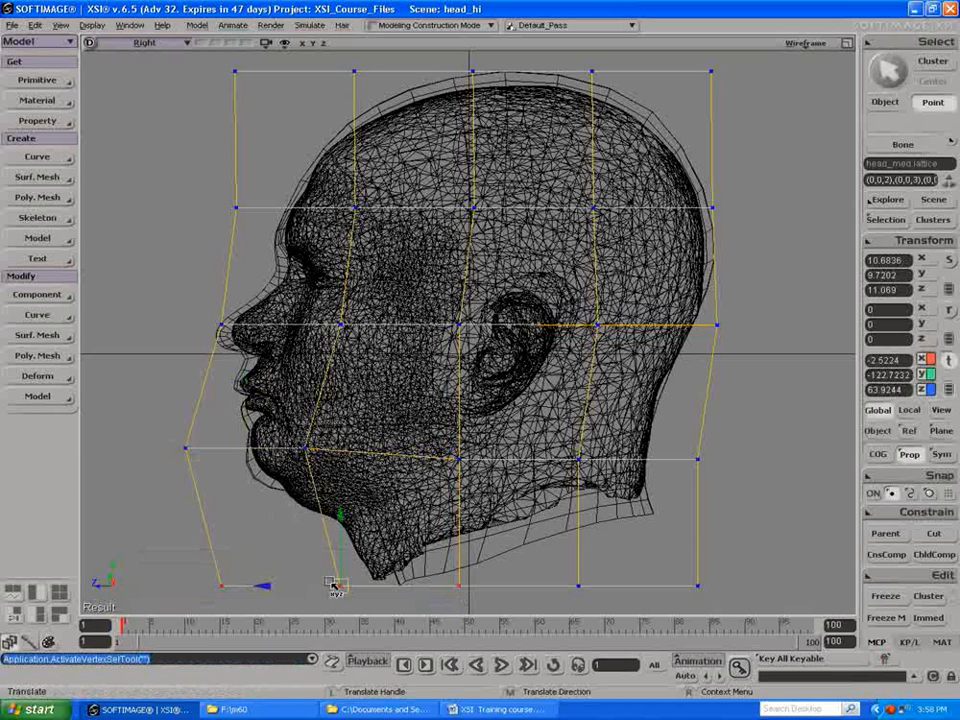
{"action": "left_click_drag", "start_coordinate": [333, 583], "coordinate": [334, 603]}
Step: Move the inner chin lattice points forward and down, and shift the points beneath them forward
{"action": "key", "text": "t"}
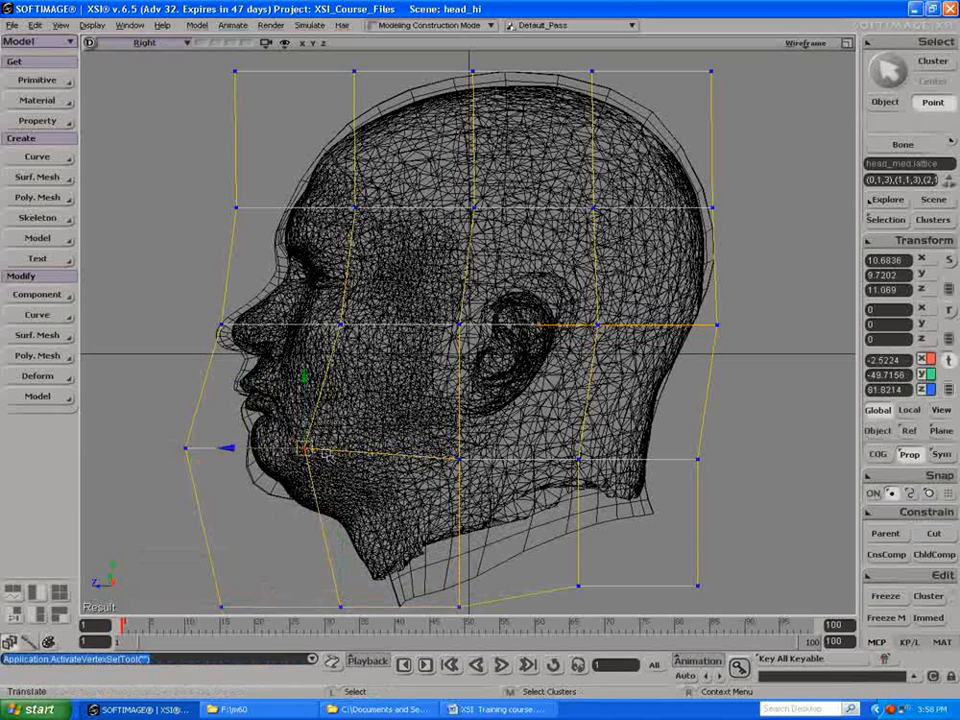
{"action": "left_click", "coordinate": [340, 479]}
{"action": "left_click", "coordinate": [305, 449]}
{"action": "key", "text": "v"}
{"action": "mouse_move", "coordinate": [305, 449]}
{"action": "left_mouse_down"}
{"action": "mouse_move", "coordinate": [303, 476]}
{"action": "mouse_move", "coordinate": [295, 468]}
{"action": "left_mouse_up"}
{"action": "left_click_drag", "start_coordinate": [316, 571], "coordinate": [308, 606]}
Step: Move the middle column's two lower lattice rows forward and down, then refine the inner chin points and the ones below them
{"action": "left_click_drag", "start_coordinate": [417, 440], "coordinate": [518, 613]}
{"action": "left_click_drag", "start_coordinate": [452, 518], "coordinate": [419, 545]}
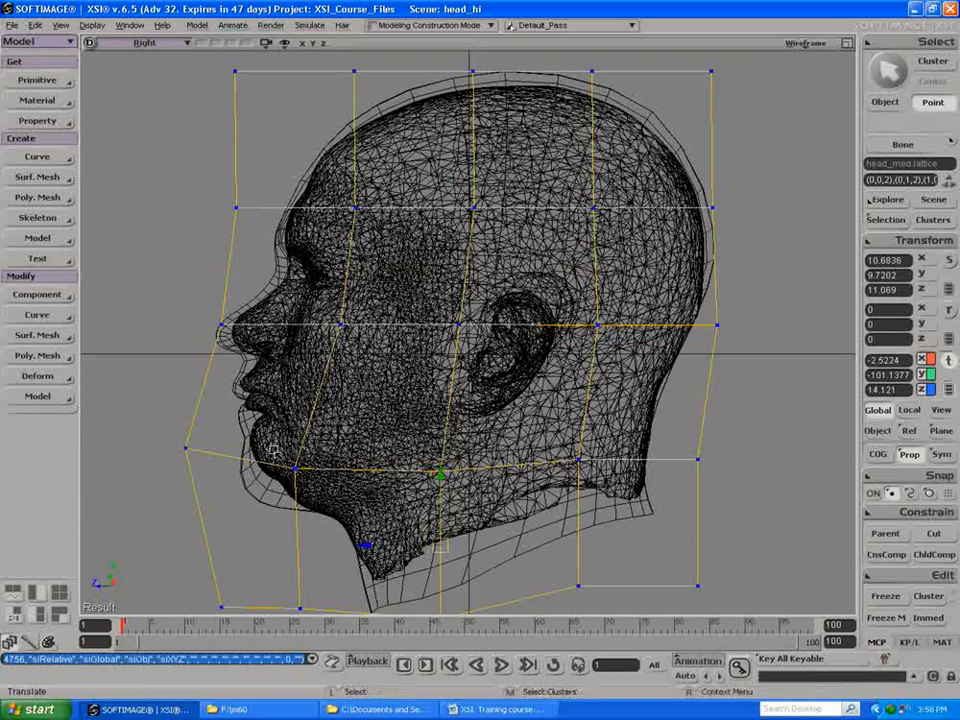
{"action": "left_click_drag", "start_coordinate": [277, 457], "coordinate": [290, 480]}
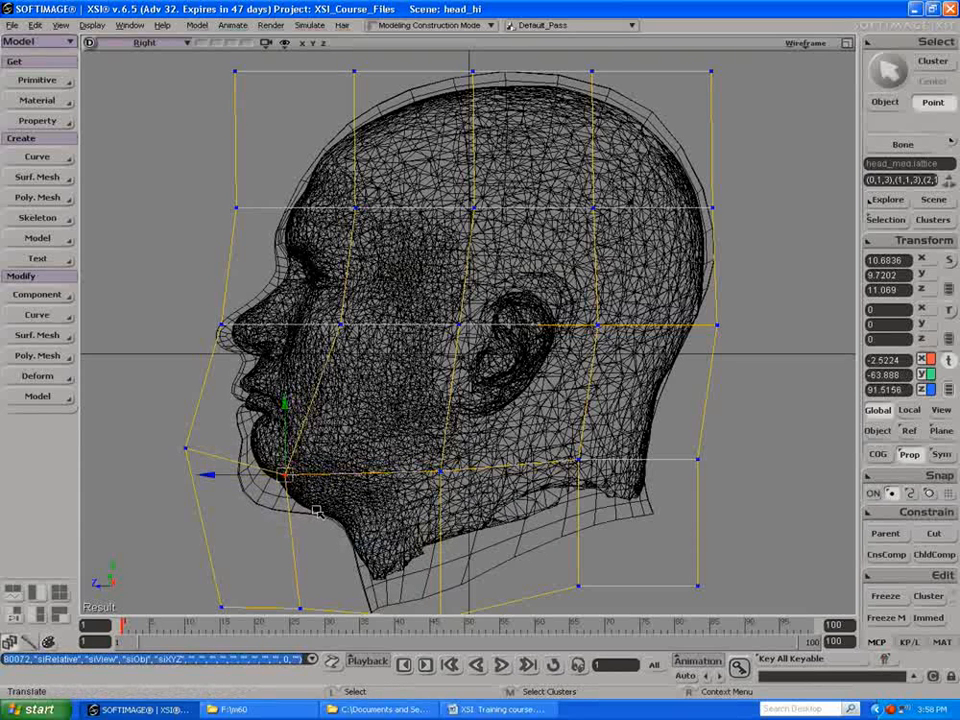
{"action": "scroll", "coordinate": [320, 512], "scroll_direction": "down", "scroll_amount": 1}
{"action": "left_click_drag", "start_coordinate": [304, 542], "coordinate": [333, 579]}
Step: Nudge the middle column's lower lattice points forward, then move the rear column's lower points backward to about -123.9 in Z
{"action": "left_click", "coordinate": [450, 459]}
{"action": "left_click_drag", "start_coordinate": [421, 432], "coordinate": [495, 606]}
{"action": "left_click_drag", "start_coordinate": [455, 508], "coordinate": [444, 511]}
{"action": "left_click_drag", "start_coordinate": [645, 300], "coordinate": [751, 567]}
{"action": "left_click_drag", "start_coordinate": [705, 436], "coordinate": [716, 436]}
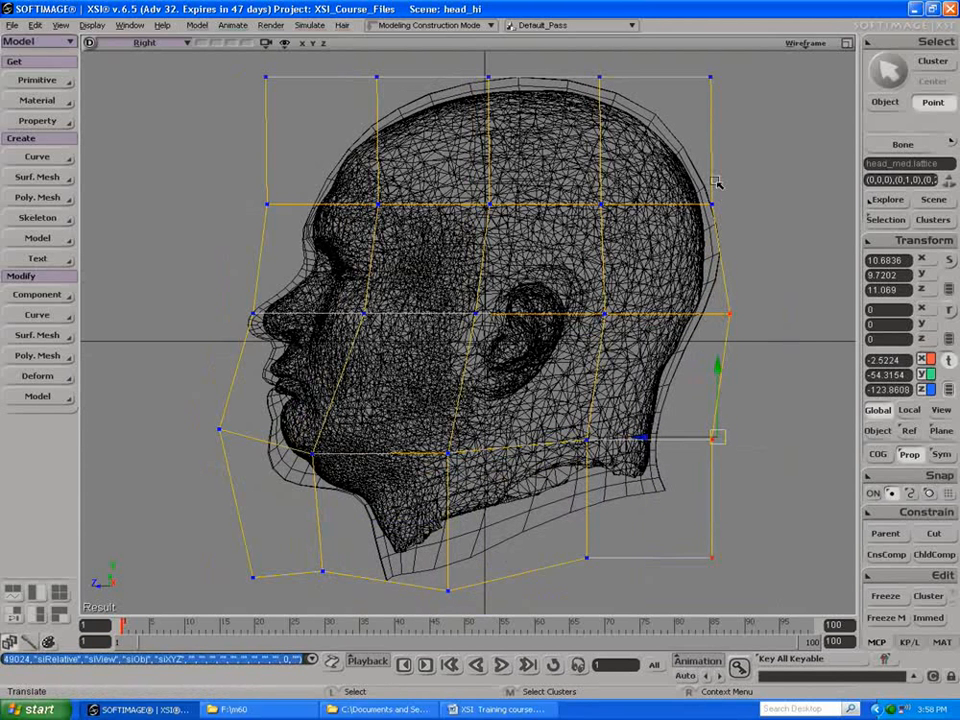
Step: Move the lattice points around the ear down and slightly forward, then lower the two inner columns beneath it
{"action": "key", "text": "space"}
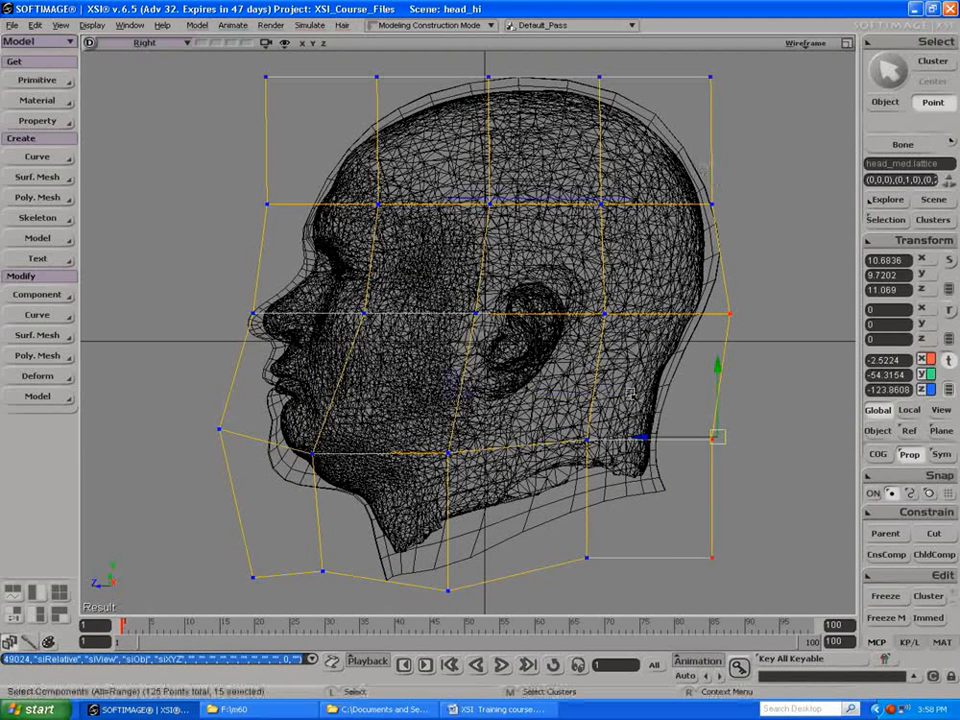
{"action": "left_click_drag", "start_coordinate": [630, 395], "coordinate": [630, 393]}
{"action": "left_click_drag", "start_coordinate": [546, 263], "coordinate": [541, 277]}
{"action": "key", "text": "space"}
{"action": "left_click_drag", "start_coordinate": [424, 421], "coordinate": [622, 452]}
{"action": "left_click_drag", "start_coordinate": [522, 452], "coordinate": [524, 462]}
Step: Shift the two middle-row lattice columns at the ear forward and down, and raise the two above to about 72.46 in Y
{"action": "key", "text": "space"}
{"action": "left_click_drag", "start_coordinate": [450, 303], "coordinate": [622, 349]}
{"action": "left_click_drag", "start_coordinate": [539, 332], "coordinate": [525, 340]}
{"action": "left_click_drag", "start_coordinate": [472, 205], "coordinate": [613, 231]}
{"action": "left_click_drag", "start_coordinate": [542, 219], "coordinate": [542, 214]}
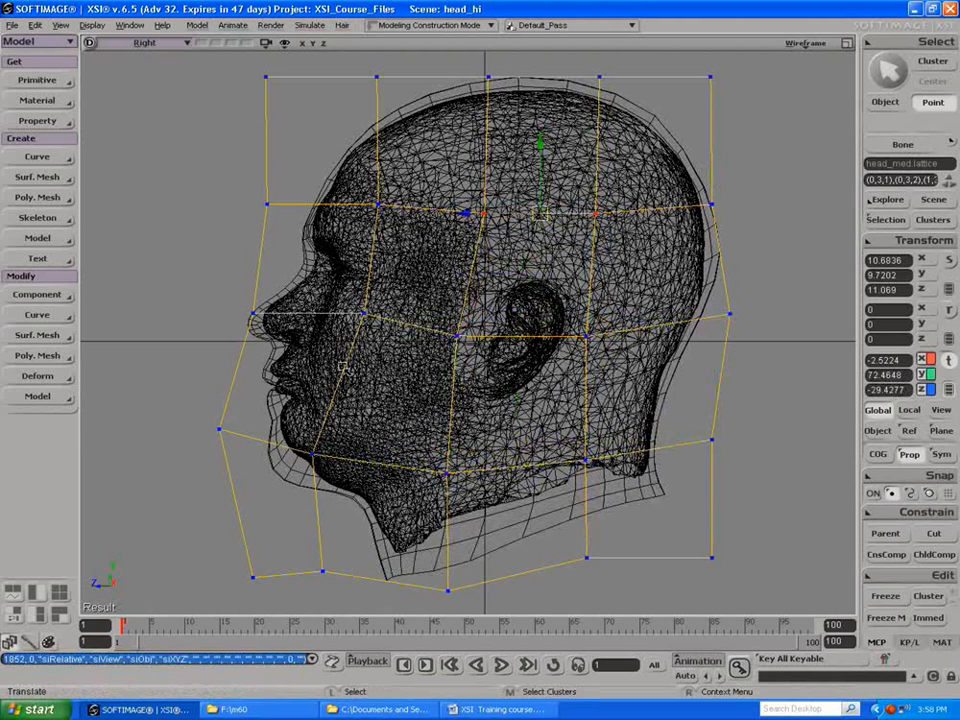
Step: Examine how the lattice and merged head fit the scan in the Camera and Front views
{"action": "left_click", "coordinate": [847, 43]}
{"action": "key", "text": "s"}
{"action": "right_click_drag", "start_coordinate": [538, 184], "coordinate": [581, 176]}
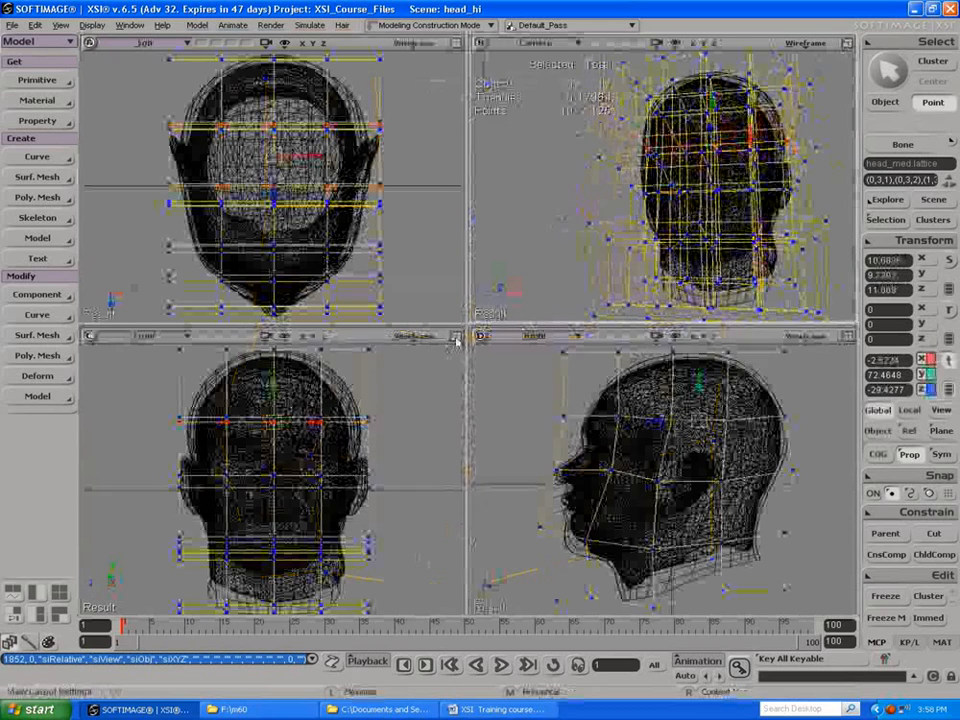
{"action": "left_click", "coordinate": [456, 335]}
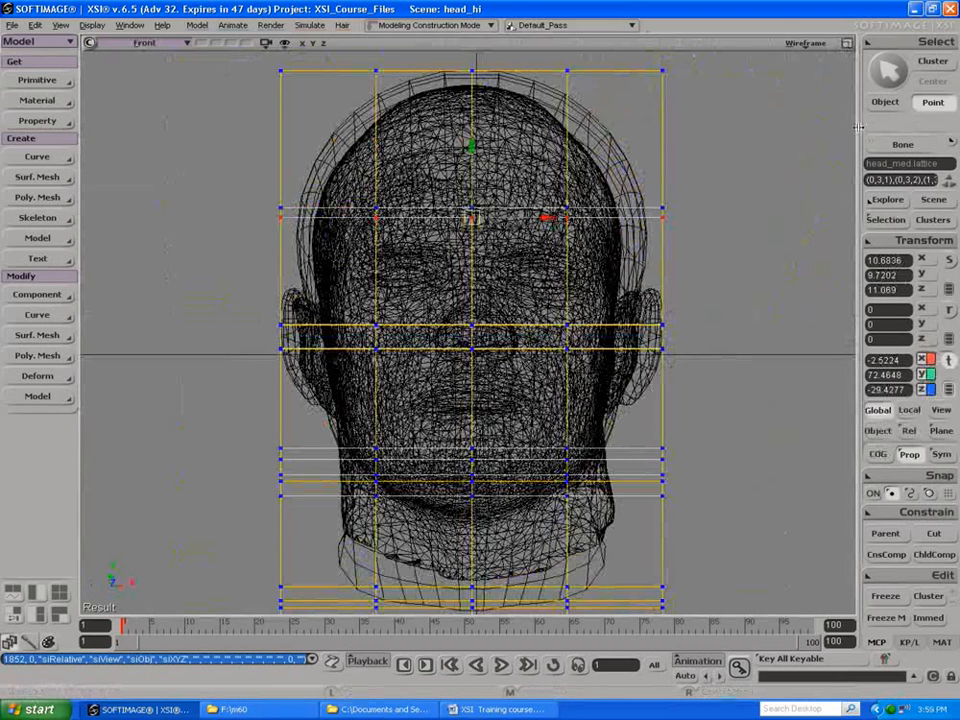
{"action": "left_click", "coordinate": [845, 43]}
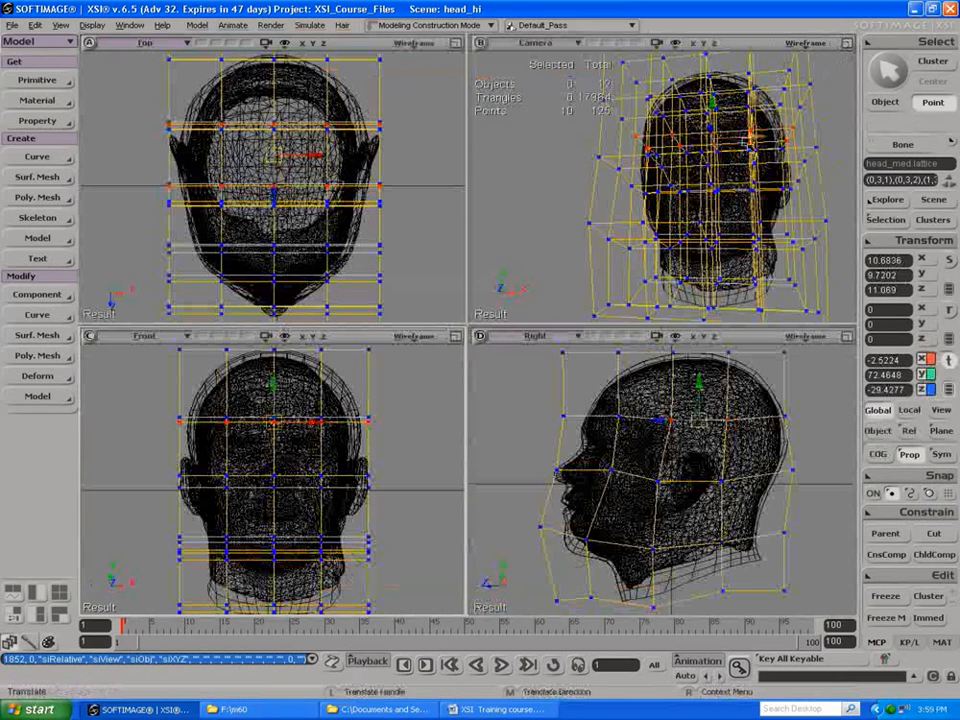
Step: Display the Camera view with Hidden Line Removal and maximize it
{"action": "left_click", "coordinate": [805, 44]}
{"action": "left_click", "coordinate": [724, 263]}
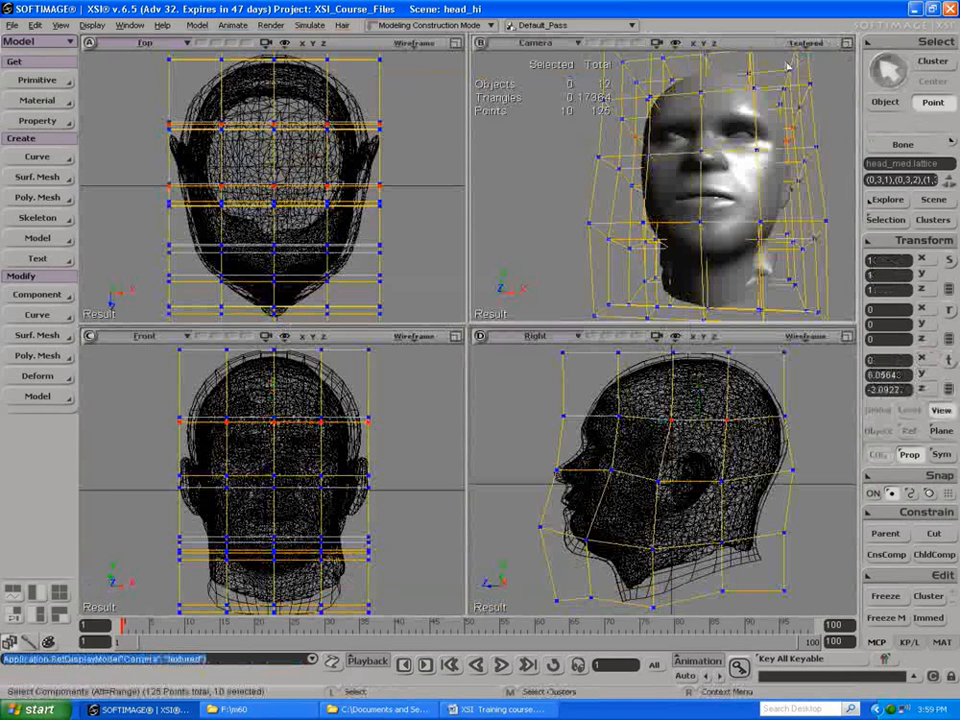
{"action": "key", "text": "t"}
{"action": "left_click", "coordinate": [801, 45]}
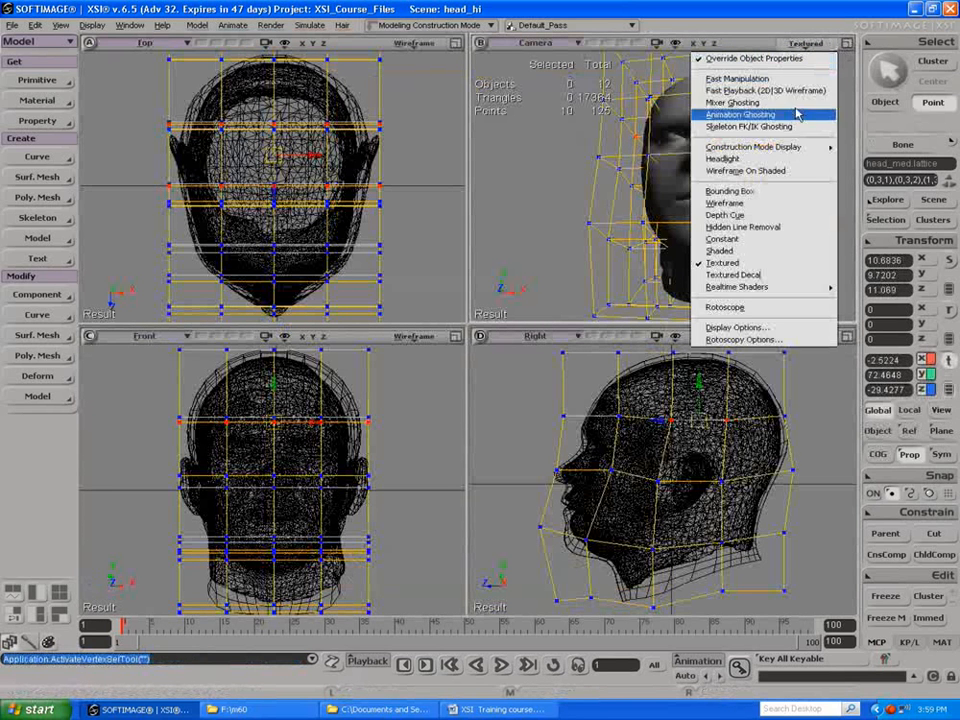
{"action": "left_click", "coordinate": [773, 228]}
{"action": "left_click", "coordinate": [847, 43]}
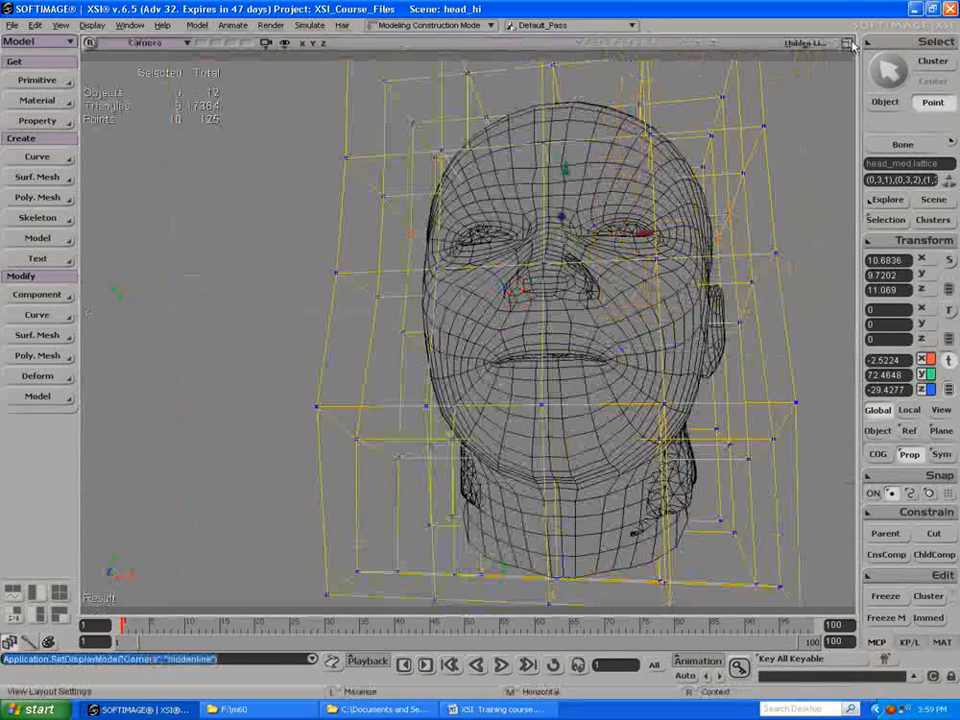
Step: Pull the lower lattice points at one side of the neck outward to about 99.4 in X
{"action": "key", "text": "s"}
{"action": "mouse_move", "coordinate": [645, 330]}
{"action": "left_mouse_down"}
{"action": "mouse_move", "coordinate": [634, 343]}
{"action": "mouse_move", "coordinate": [590, 335]}
{"action": "mouse_move", "coordinate": [645, 355]}
{"action": "mouse_move", "coordinate": [658, 326]}
{"action": "mouse_move", "coordinate": [673, 332]}
{"action": "mouse_move", "coordinate": [664, 347]}
{"action": "mouse_move", "coordinate": [553, 349]}
{"action": "mouse_move", "coordinate": [514, 411]}
{"action": "mouse_move", "coordinate": [443, 366]}
{"action": "mouse_move", "coordinate": [371, 356]}
{"action": "mouse_move", "coordinate": [409, 317]}
{"action": "mouse_move", "coordinate": [393, 340]}
{"action": "mouse_move", "coordinate": [523, 358]}
{"action": "mouse_move", "coordinate": [649, 345]}
{"action": "left_mouse_up"}
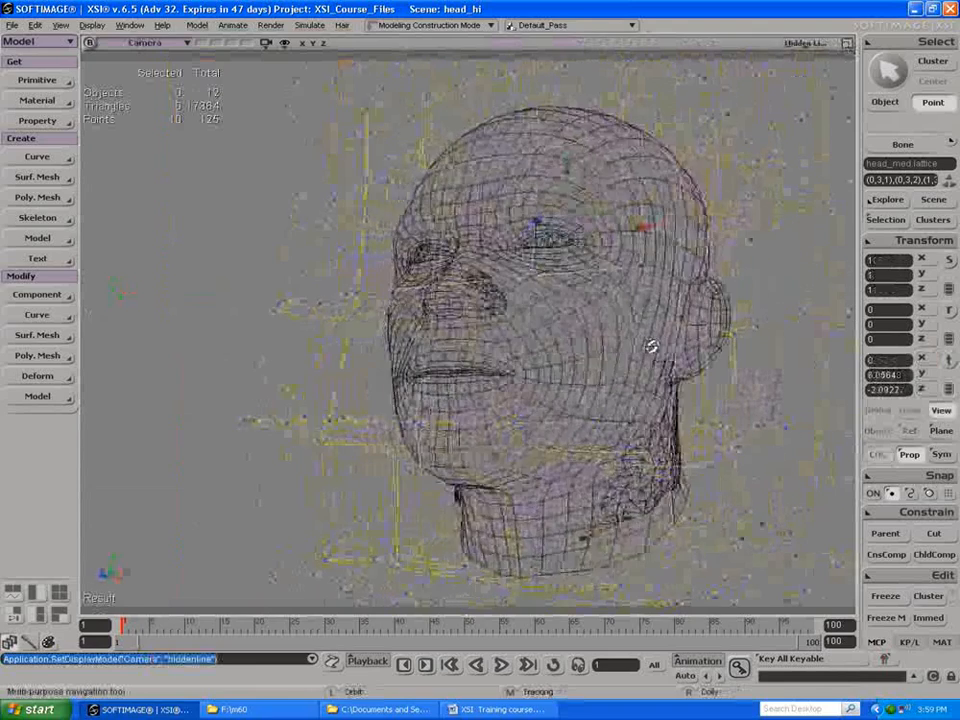
{"action": "left_click_drag", "start_coordinate": [697, 434], "coordinate": [777, 605]}
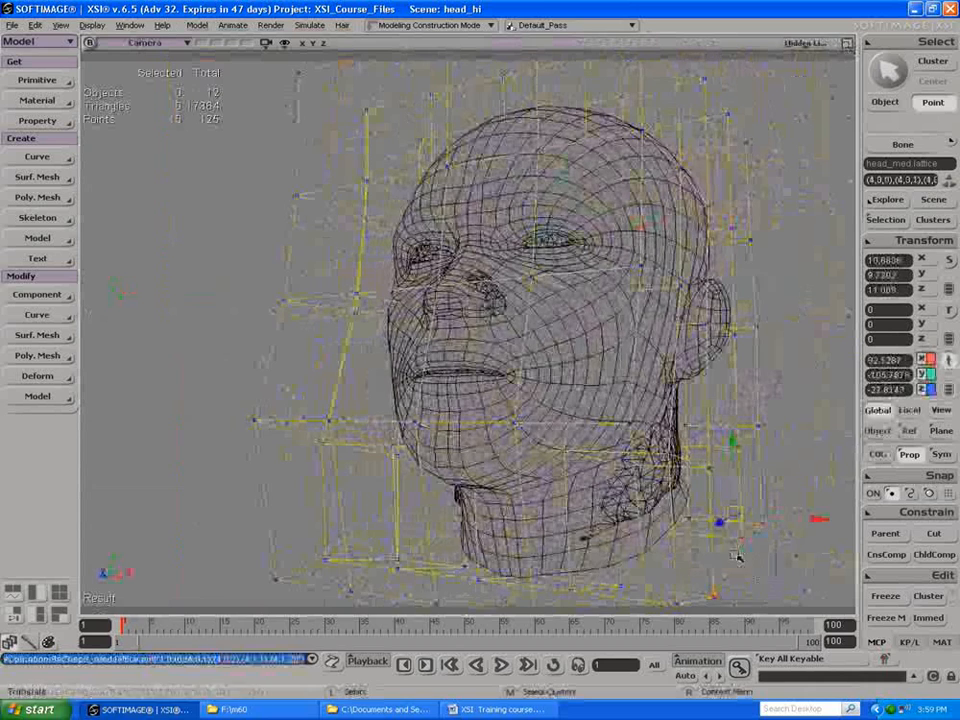
{"action": "left_click_drag", "start_coordinate": [744, 512], "coordinate": [750, 514]}
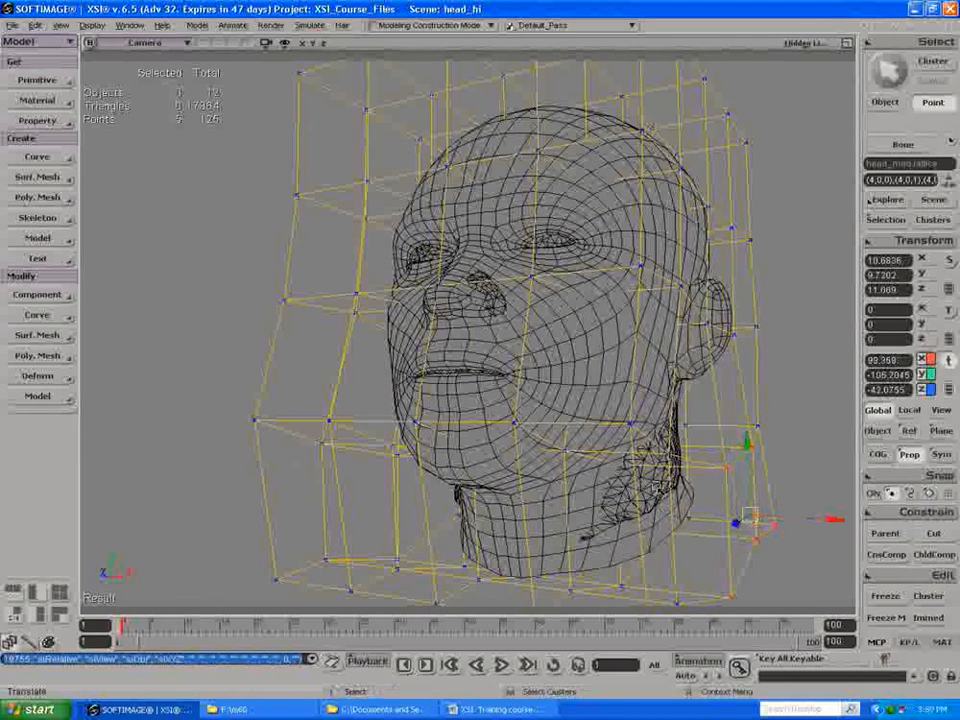
Step: Return to all four views and move the same side's lower neck lattice points further outward in the Front view
{"action": "left_click", "coordinate": [846, 43]}
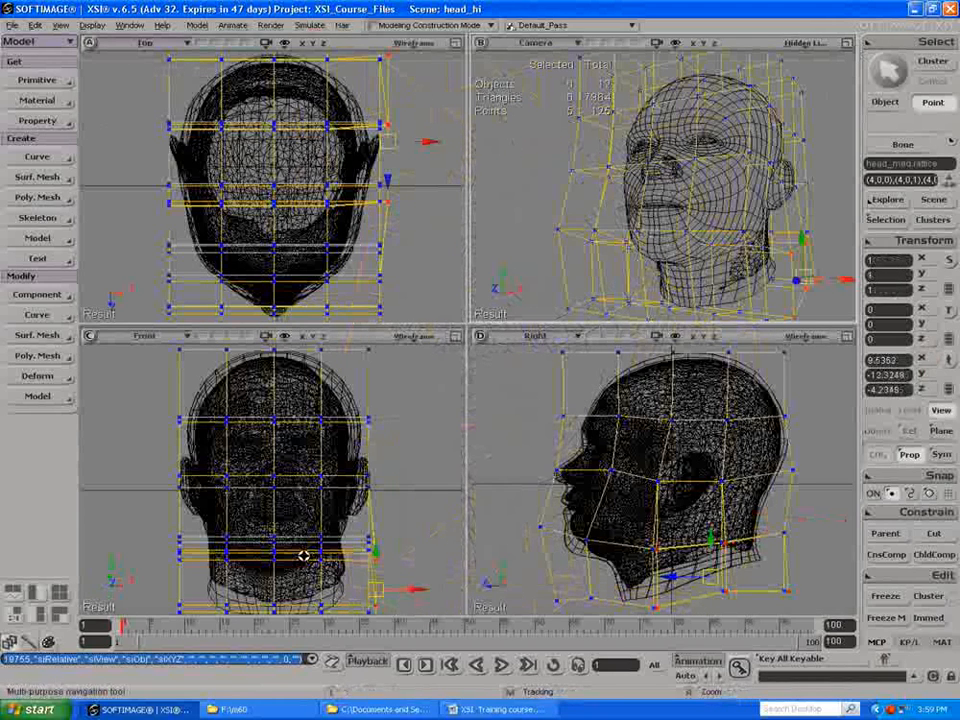
{"action": "key", "text": "t"}
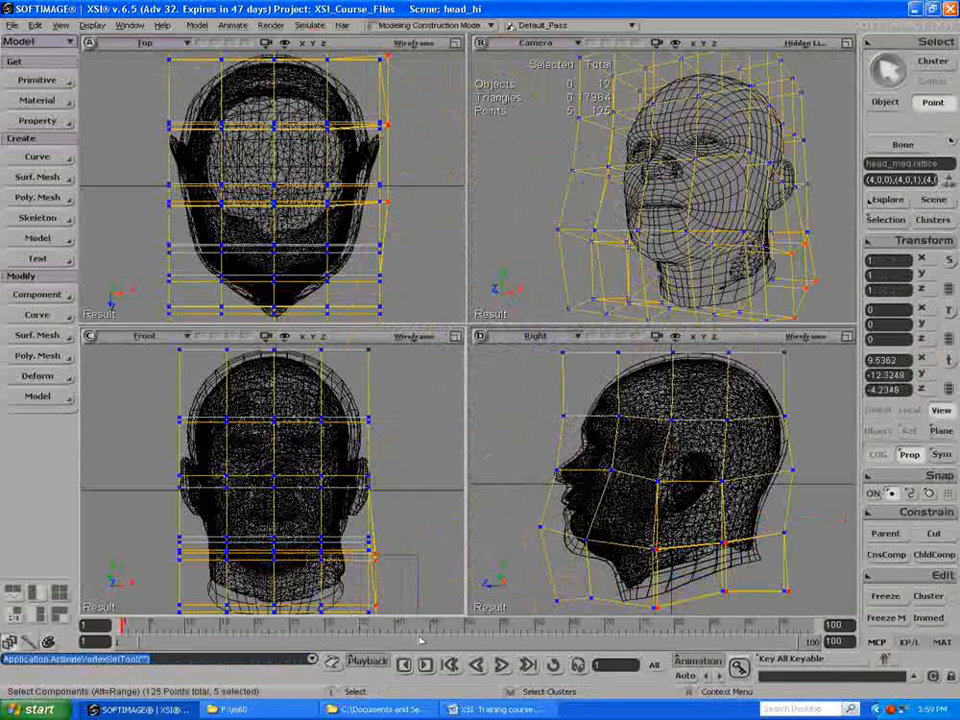
{"action": "left_click_drag", "start_coordinate": [420, 640], "coordinate": [420, 641]}
{"action": "key", "text": "v"}
{"action": "left_click_drag", "start_coordinate": [350, 598], "coordinate": [372, 598]}
Step: Pull the lower neck lattice points on the opposite side outward to about -93.8 in X and check the head from the side
{"action": "key", "text": "t"}
{"action": "left_click_drag", "start_coordinate": [147, 551], "coordinate": [208, 592]}
{"action": "key", "text": "v"}
{"action": "key", "text": "s"}
{"action": "left_click_drag", "start_coordinate": [630, 297], "coordinate": [727, 261]}
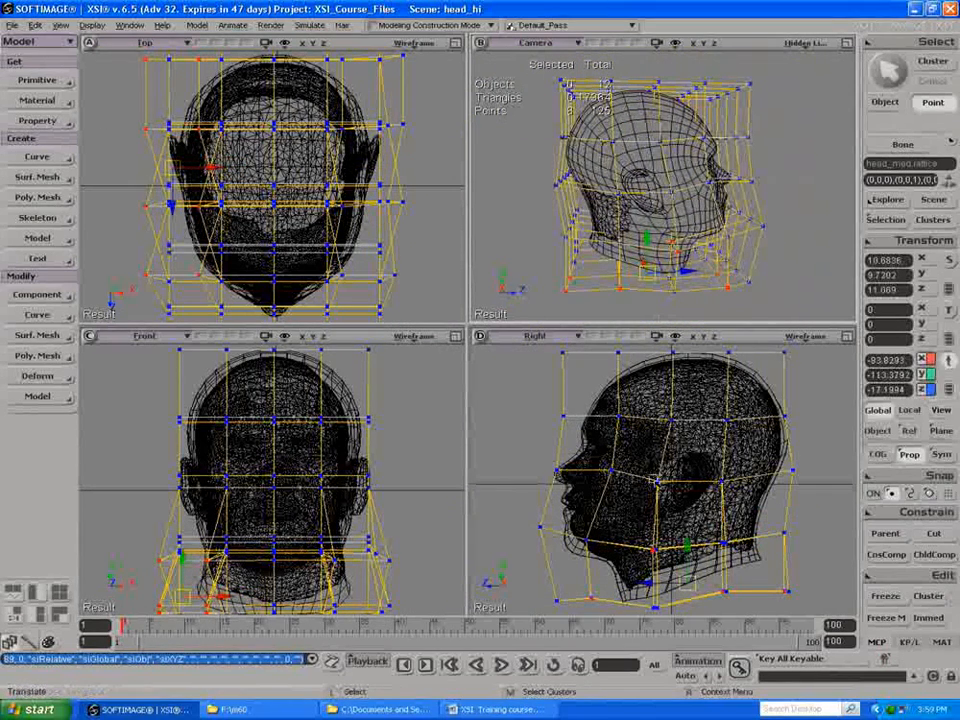
{"action": "key", "text": "t"}
{"action": "key", "text": "v"}
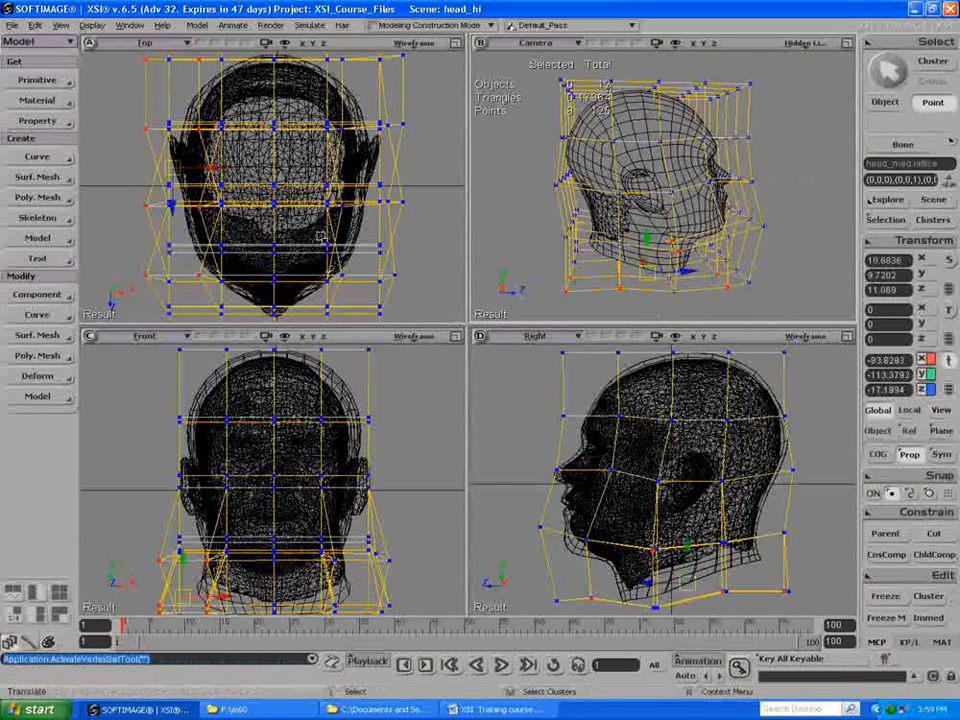
Step: Open the scene head_shrink_start.scn without saving the changes to head_hi
{"action": "left_click", "coordinate": [12, 26]}
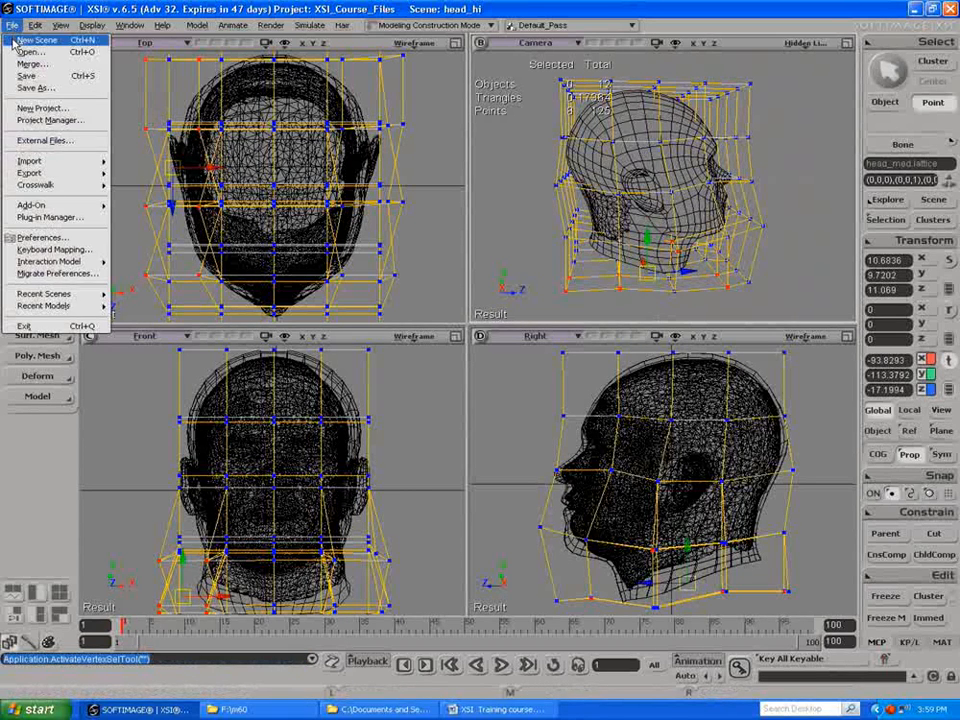
{"action": "left_click", "coordinate": [18, 55]}
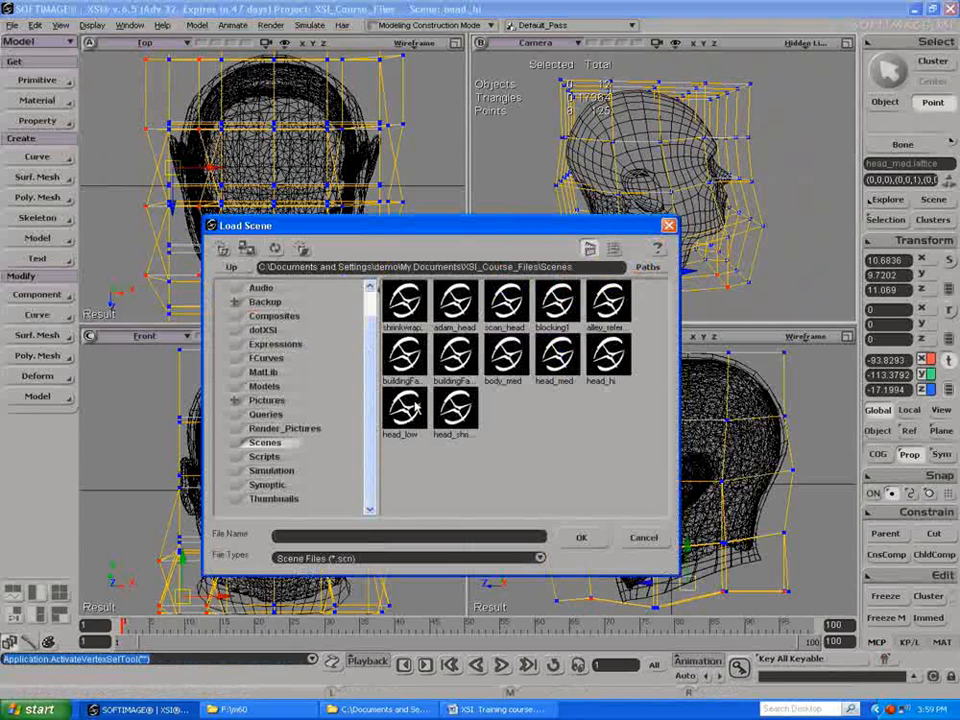
{"action": "left_click", "coordinate": [456, 410]}
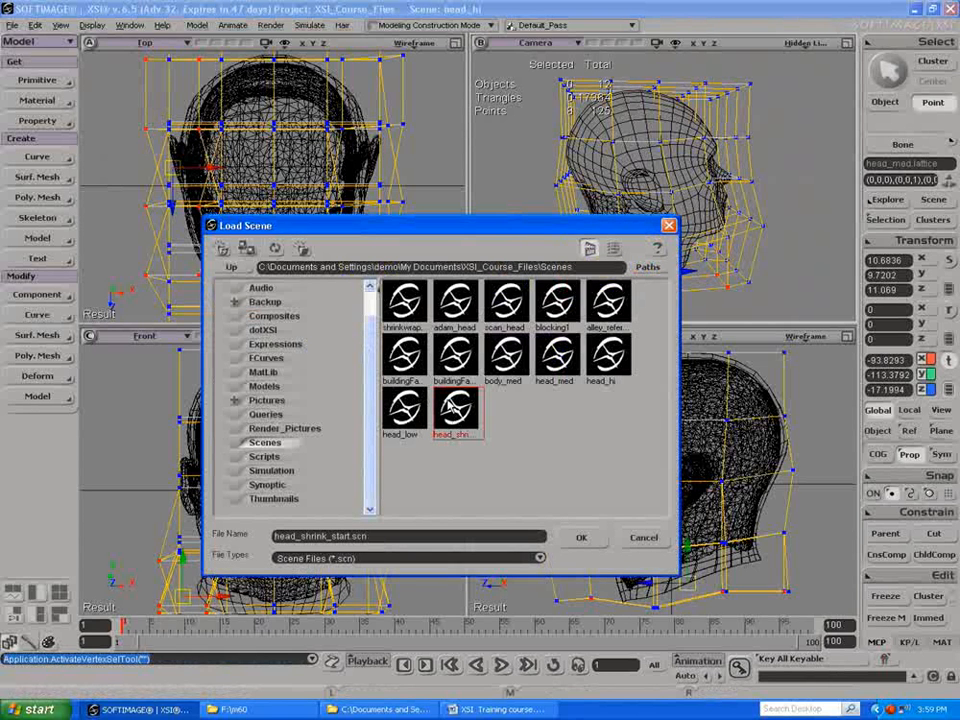
{"action": "left_click", "coordinate": [579, 539]}
{"action": "left_click", "coordinate": [490, 378]}
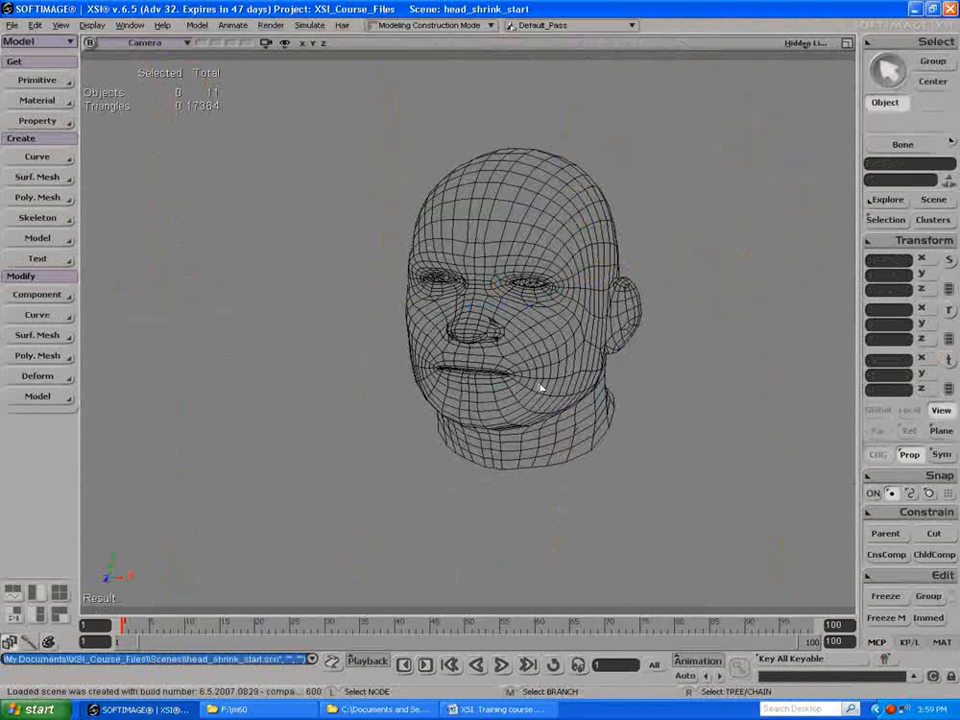
Step: Add a lattice around the head_med mesh, then reselect the mesh and freeze it
{"action": "left_click", "coordinate": [549, 335]}
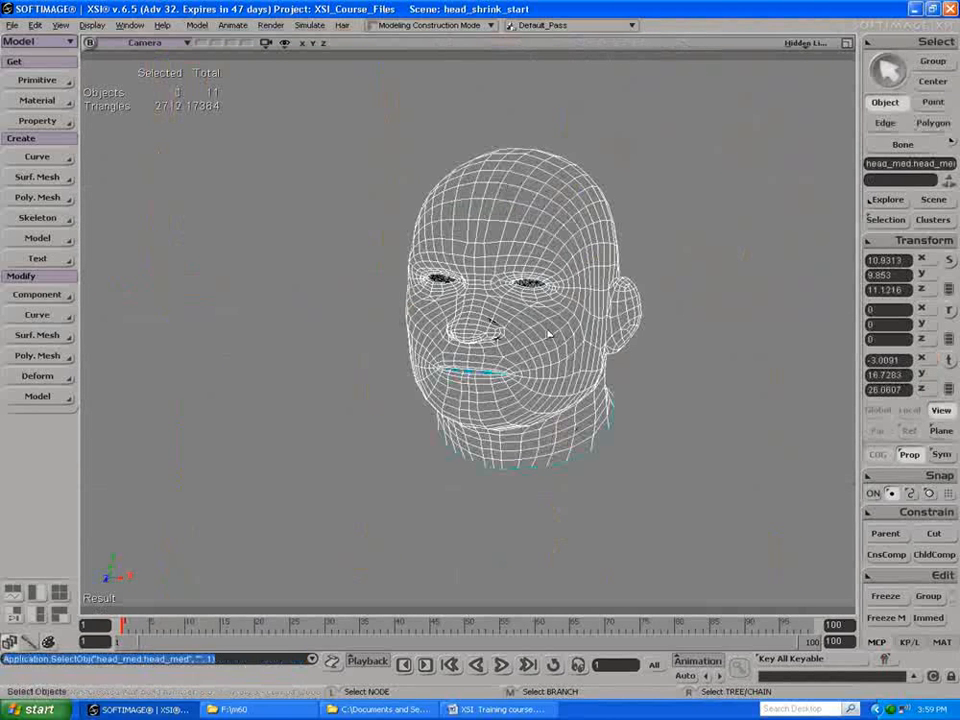
{"action": "left_click", "coordinate": [31, 82]}
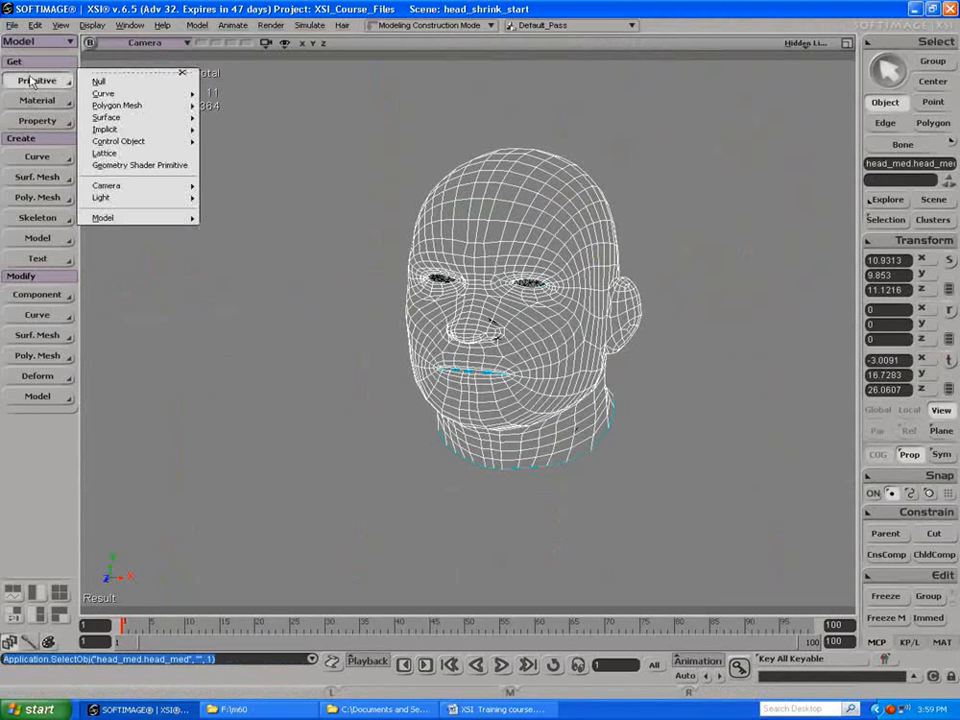
{"action": "left_click", "coordinate": [108, 155]}
{"action": "left_click", "coordinate": [490, 228]}
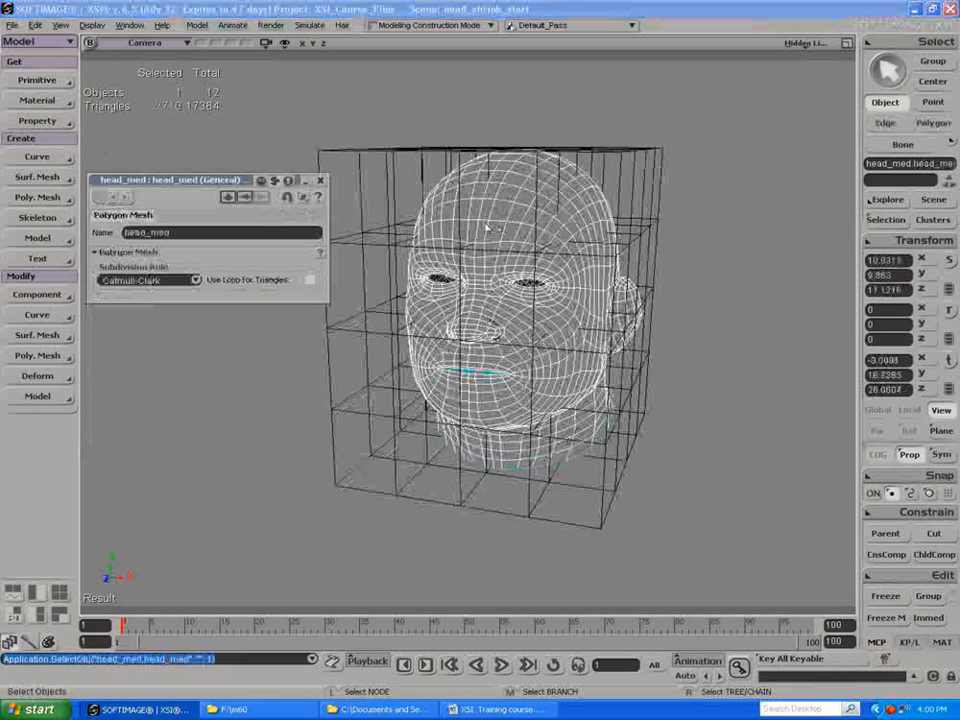
{"action": "left_click", "coordinate": [881, 598]}
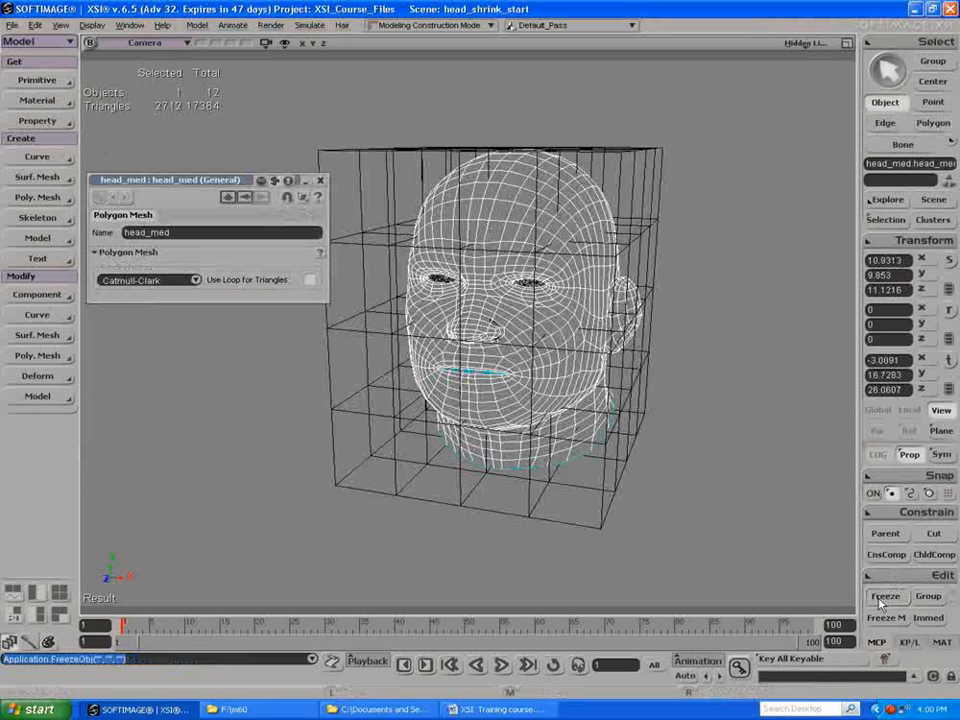
Step: Delete the lattice around the head and close its property page
{"action": "left_click", "coordinate": [604, 512]}
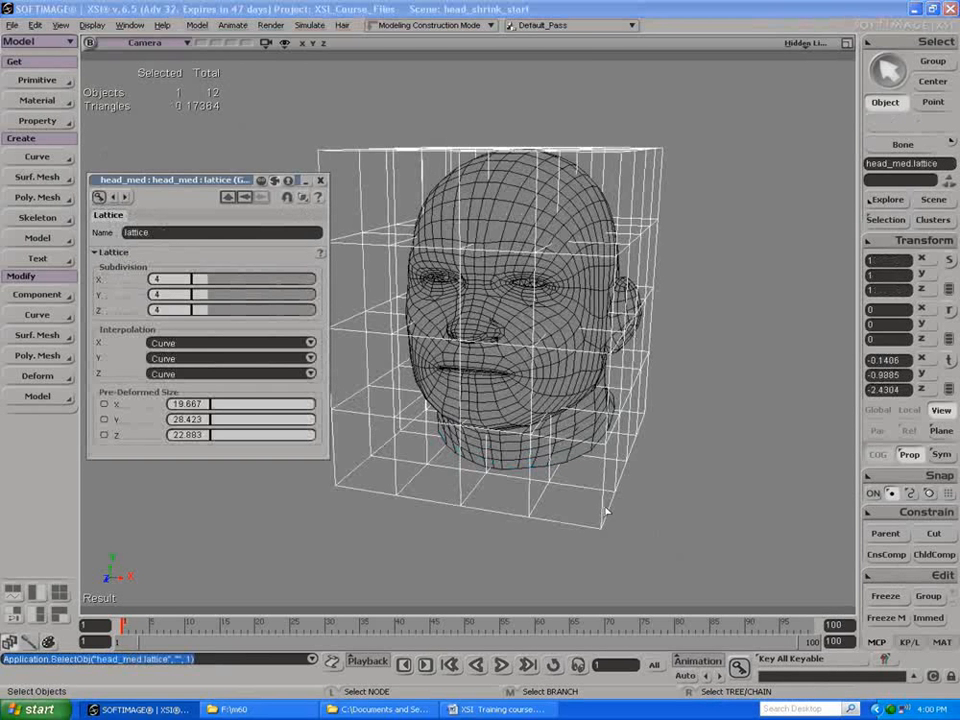
{"action": "key", "text": "Delete"}
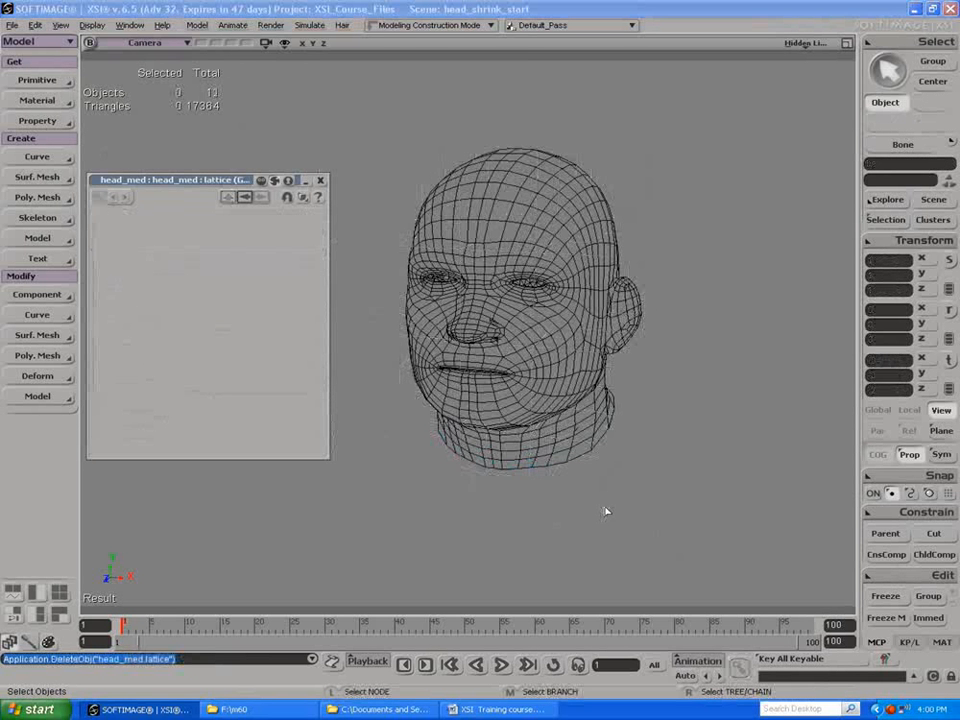
{"action": "left_click", "coordinate": [320, 180]}
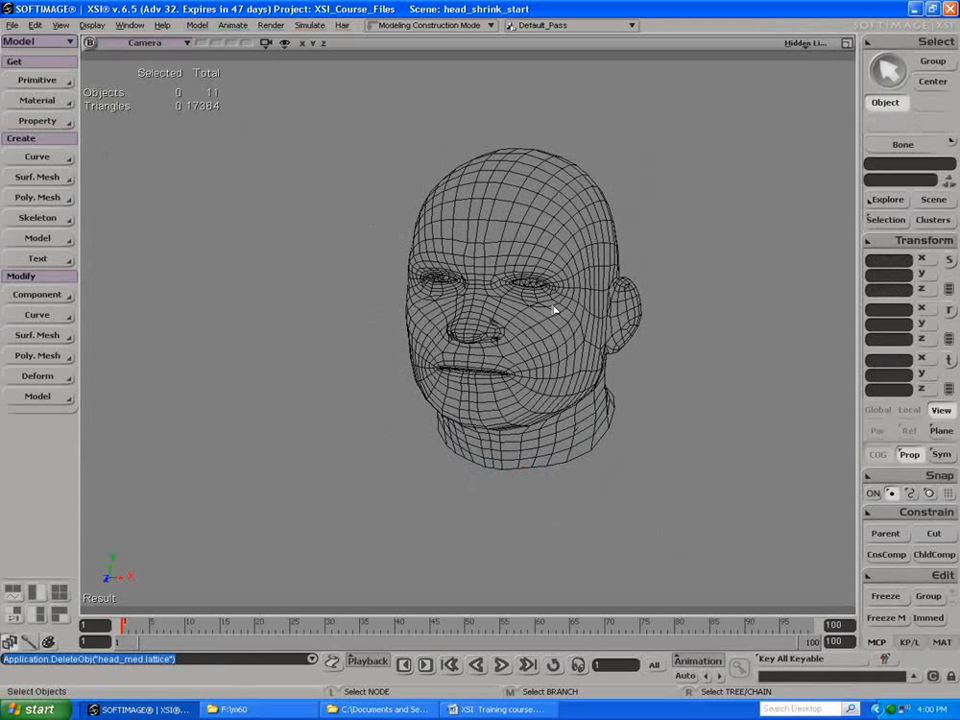
Step: Examine the head_med model and its mesh node in the scene explorer, then close the explorer
{"action": "key", "text": "8"}
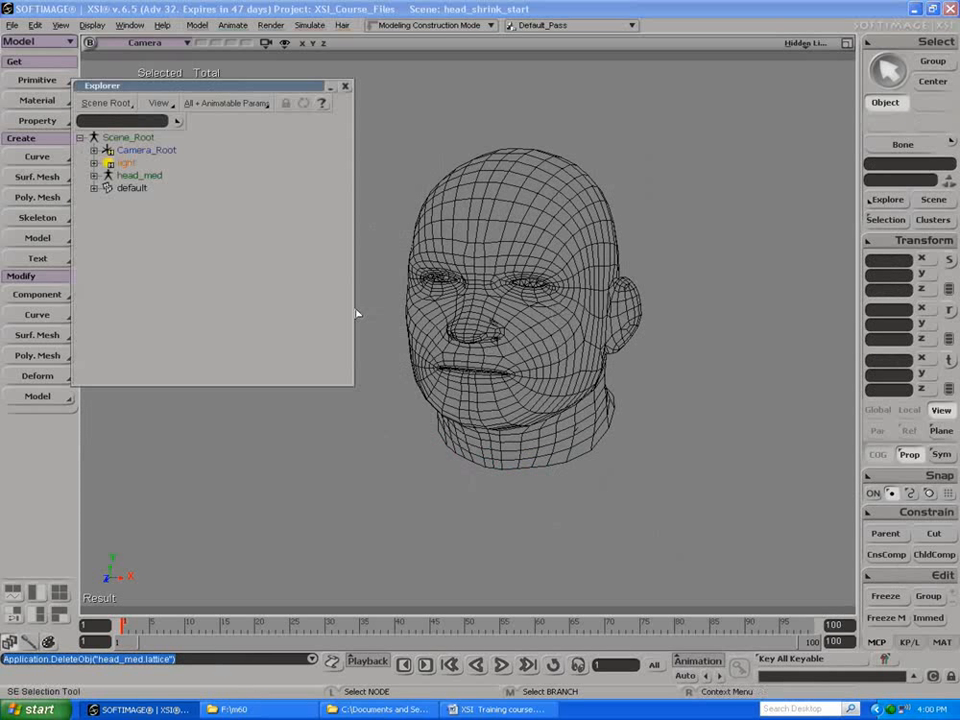
{"action": "left_click", "coordinate": [94, 176]}
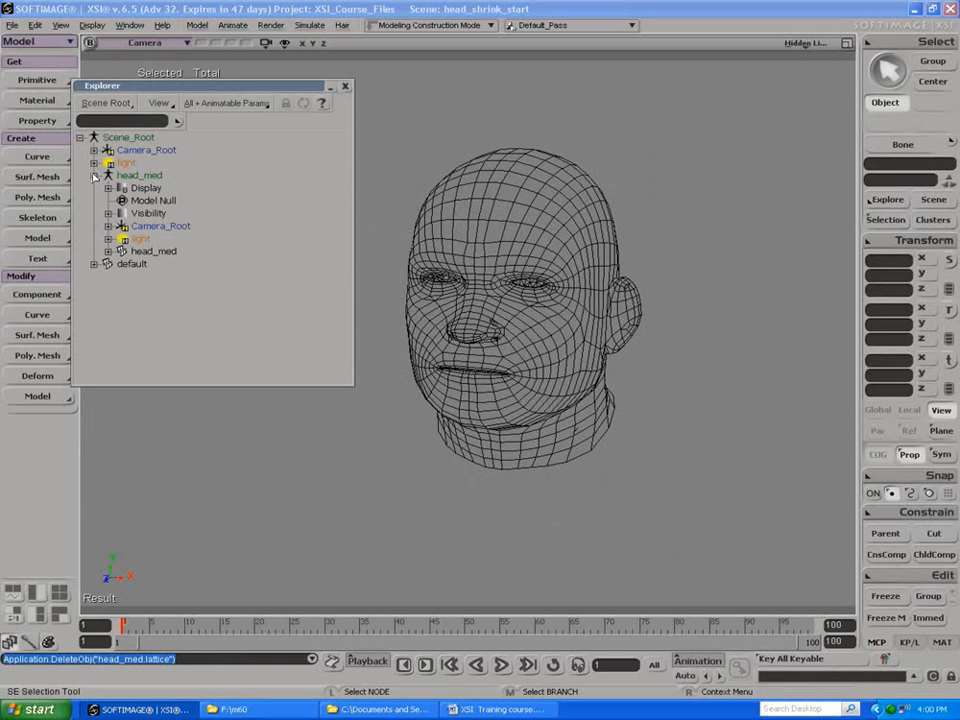
{"action": "left_click", "coordinate": [108, 251]}
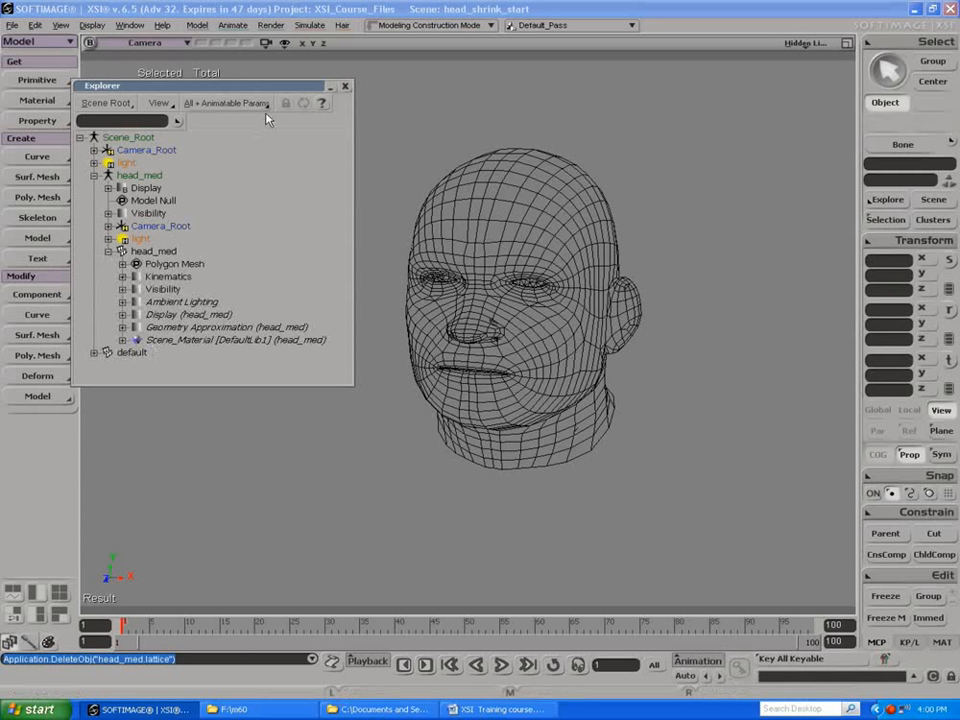
{"action": "left_click", "coordinate": [345, 87]}
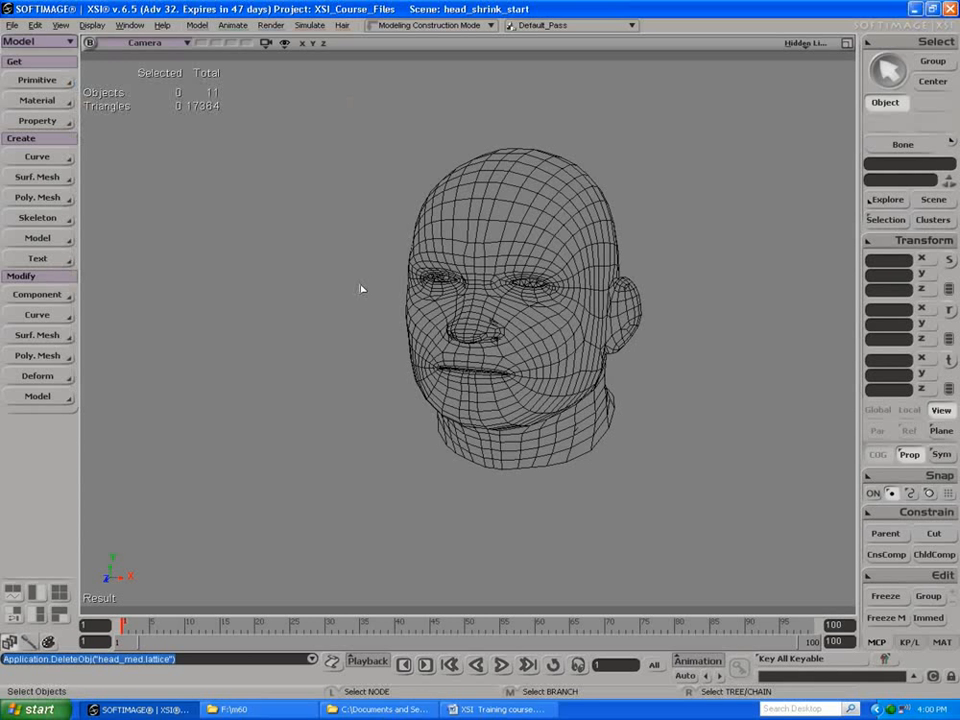
Step: Inspect how the head_med mesh surrounds the scan in the four views and from several angles in the maximized Camera view
{"action": "left_click", "coordinate": [847, 44]}
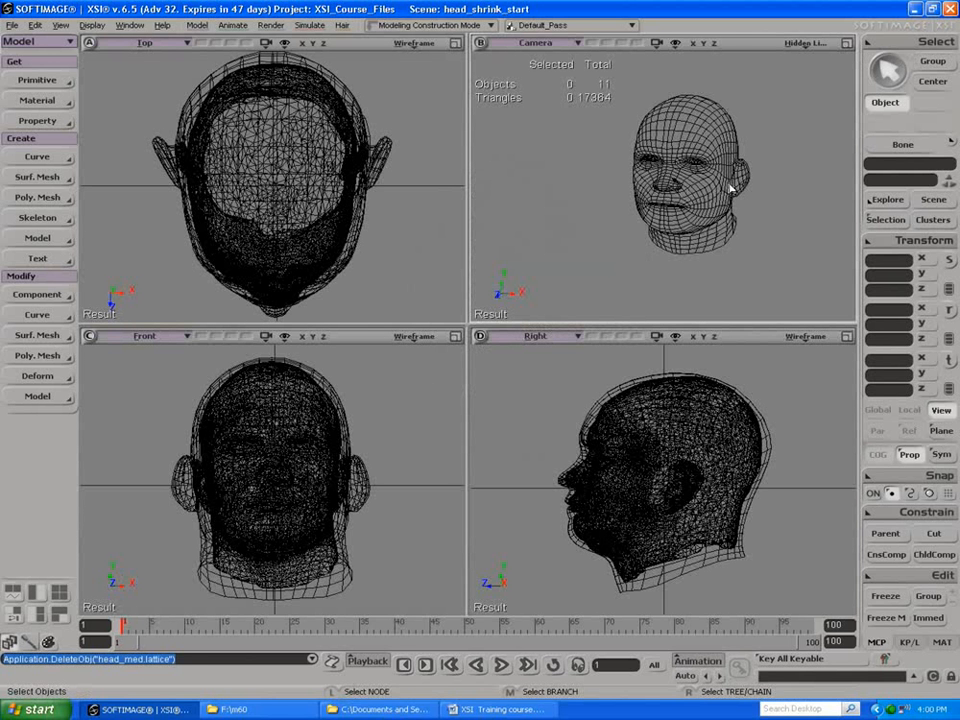
{"action": "key", "text": "s"}
{"action": "left_click_drag", "start_coordinate": [731, 170], "coordinate": [639, 146]}
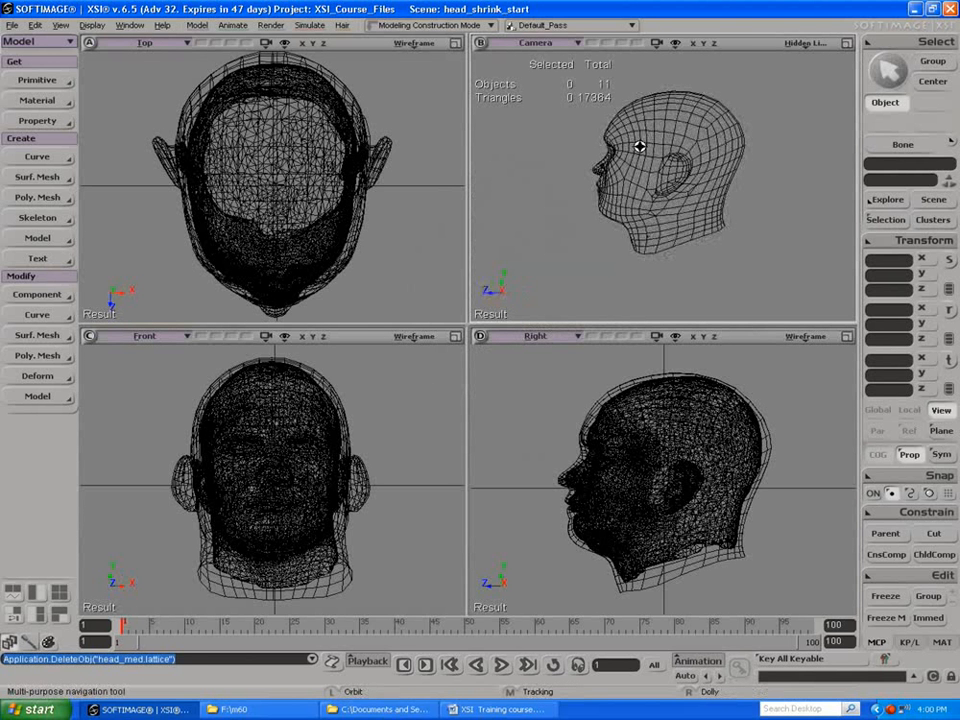
{"action": "right_click_drag", "start_coordinate": [640, 146], "coordinate": [733, 163]}
{"action": "left_click_drag", "start_coordinate": [733, 163], "coordinate": [784, 184]}
{"action": "key", "text": "space"}
{"action": "left_click", "coordinate": [847, 43]}
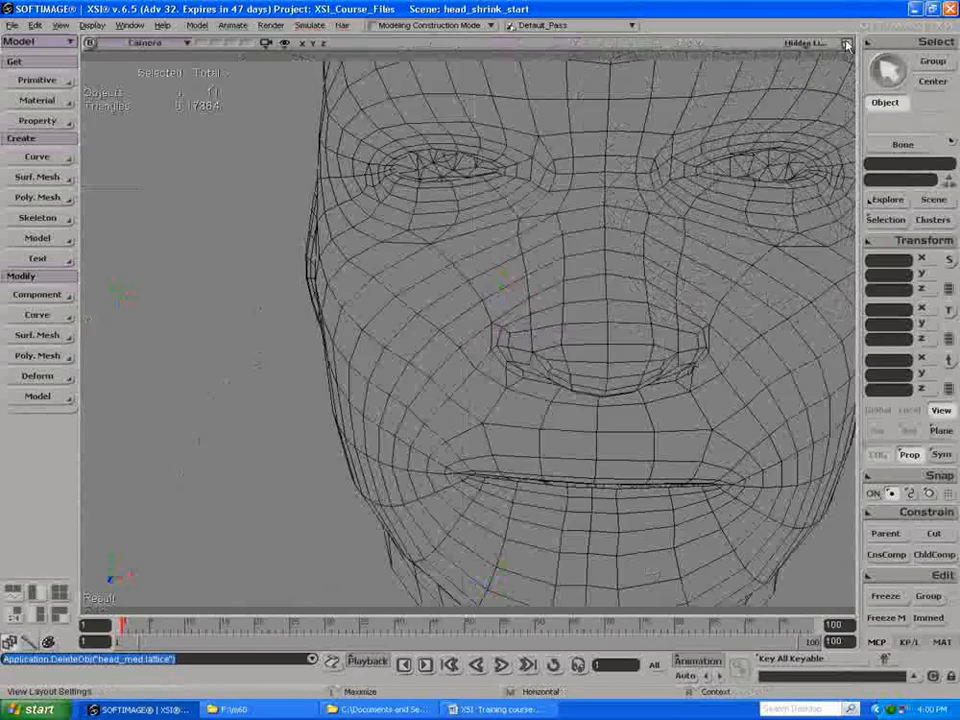
{"action": "key", "text": "s"}
{"action": "right_click_drag", "start_coordinate": [675, 184], "coordinate": [482, 177]}
{"action": "left_click_drag", "start_coordinate": [519, 210], "coordinate": [401, 197]}
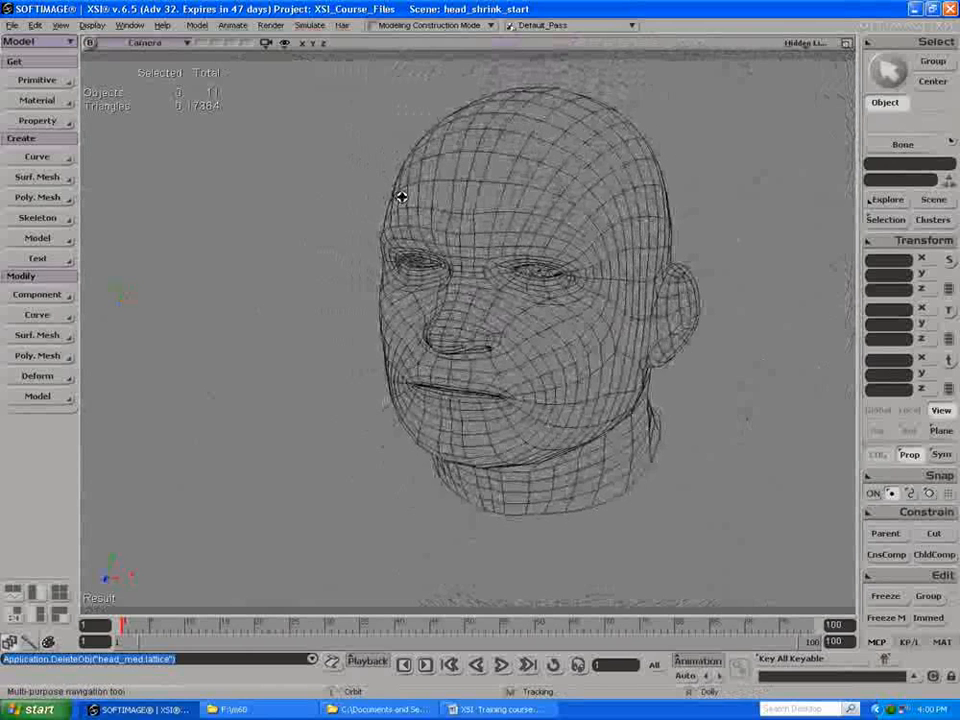
{"action": "key", "text": "space"}
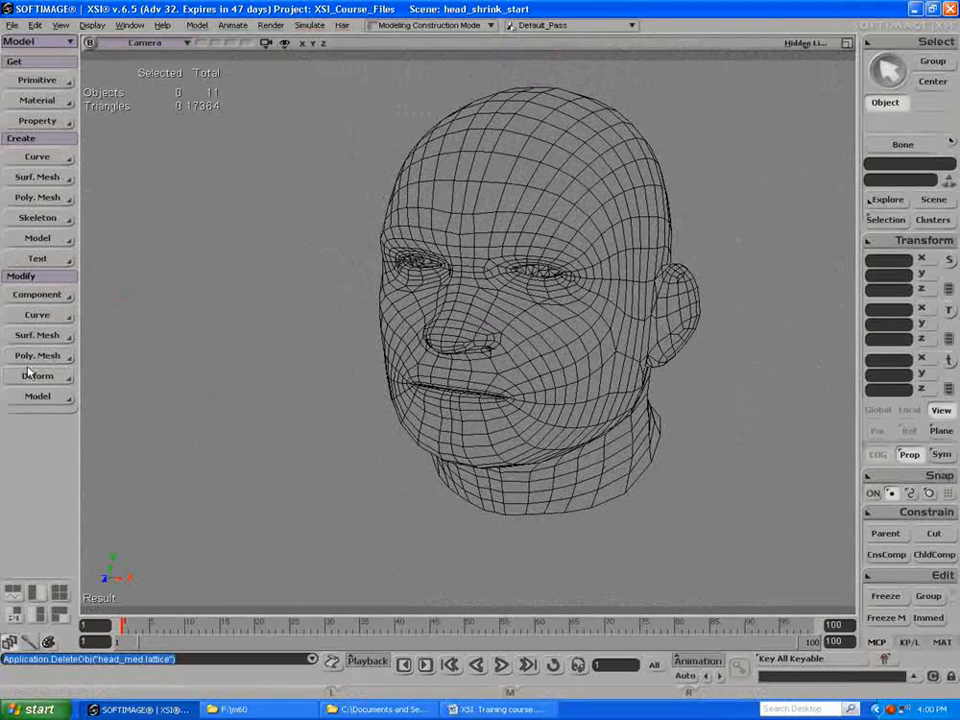
Step: Apply a Shrink Wrap deformation to the head_med mesh with the scan mesh named default as target and no inner object
{"action": "left_click", "coordinate": [512, 345]}
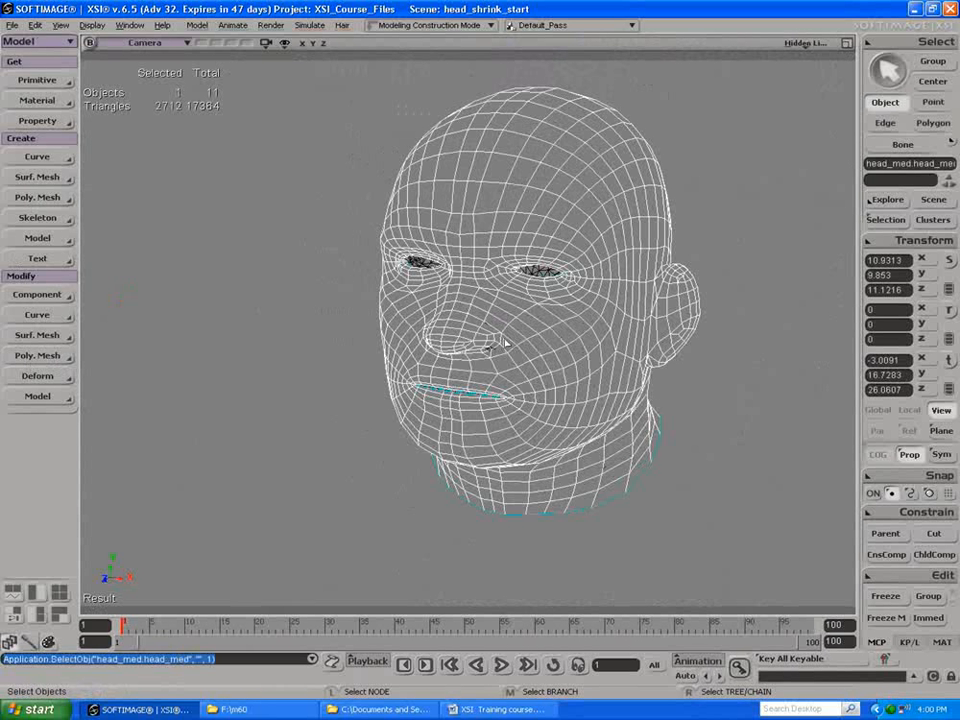
{"action": "left_click", "coordinate": [35, 377]}
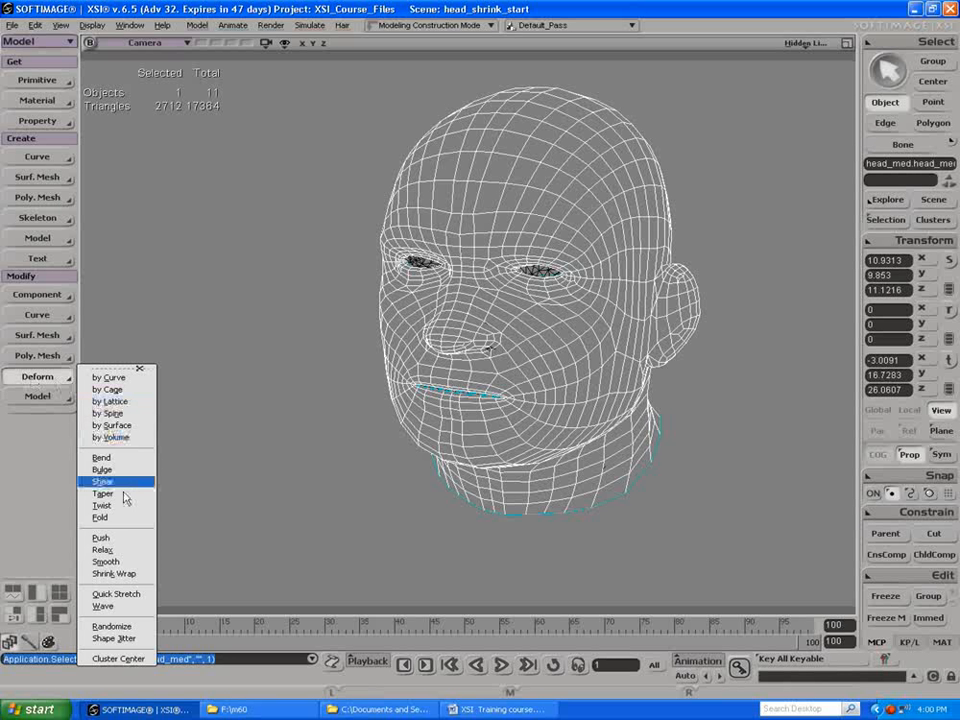
{"action": "left_click", "coordinate": [113, 576]}
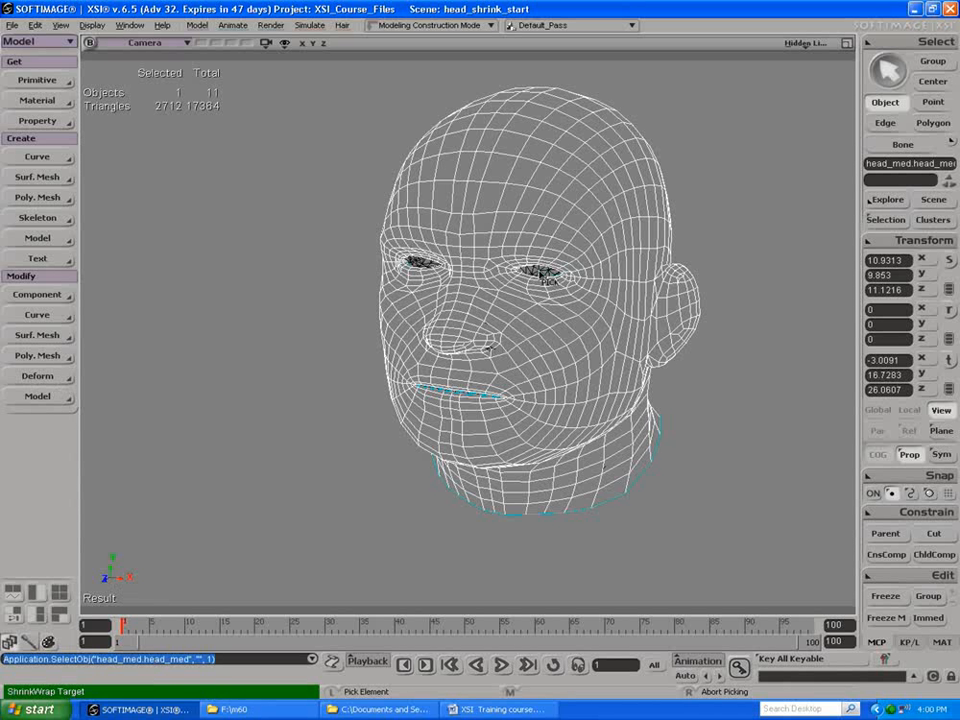
{"action": "left_click", "coordinate": [540, 270]}
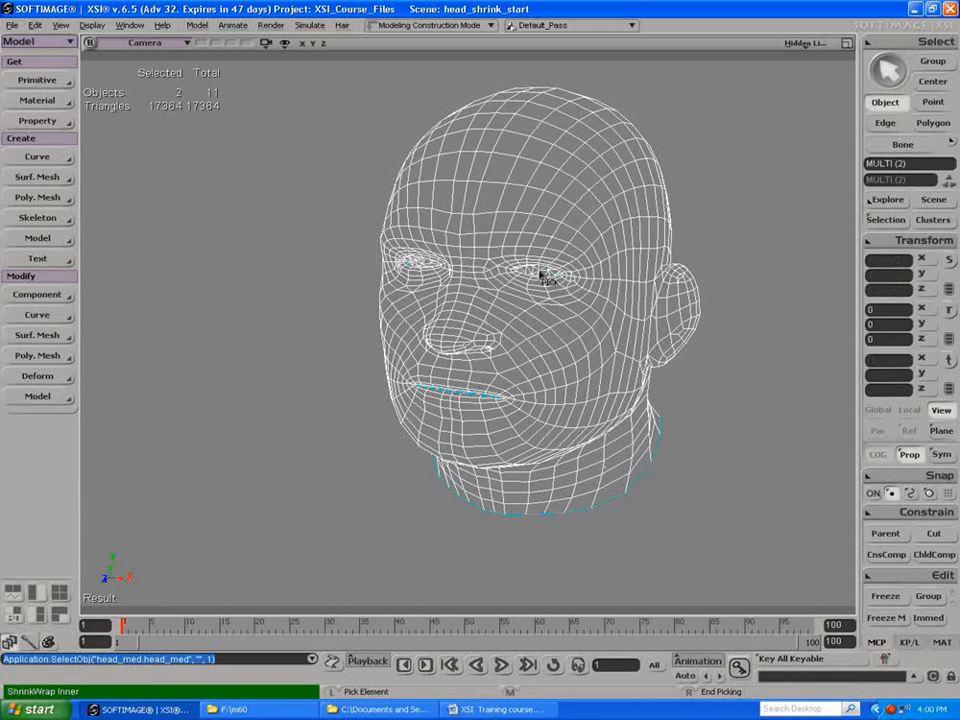
{"action": "right_click", "coordinate": [197, 207]}
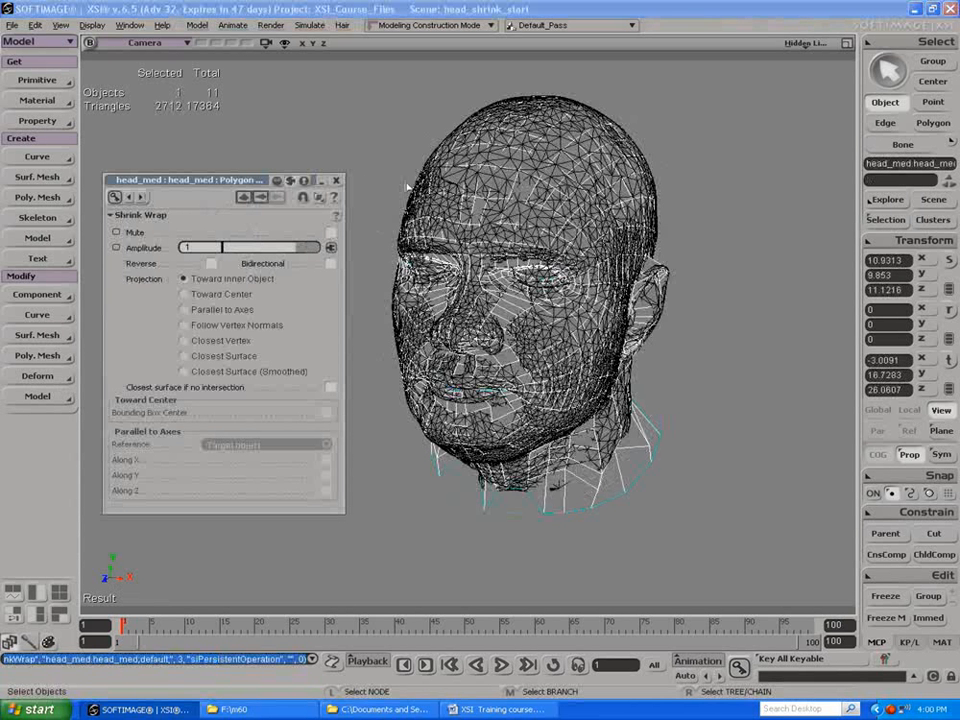
Step: Hide the scan mesh named default and select the shrink-wrapped head_med mesh
{"action": "key", "text": "s"}
{"action": "left_click_drag", "start_coordinate": [425, 256], "coordinate": [454, 248]}
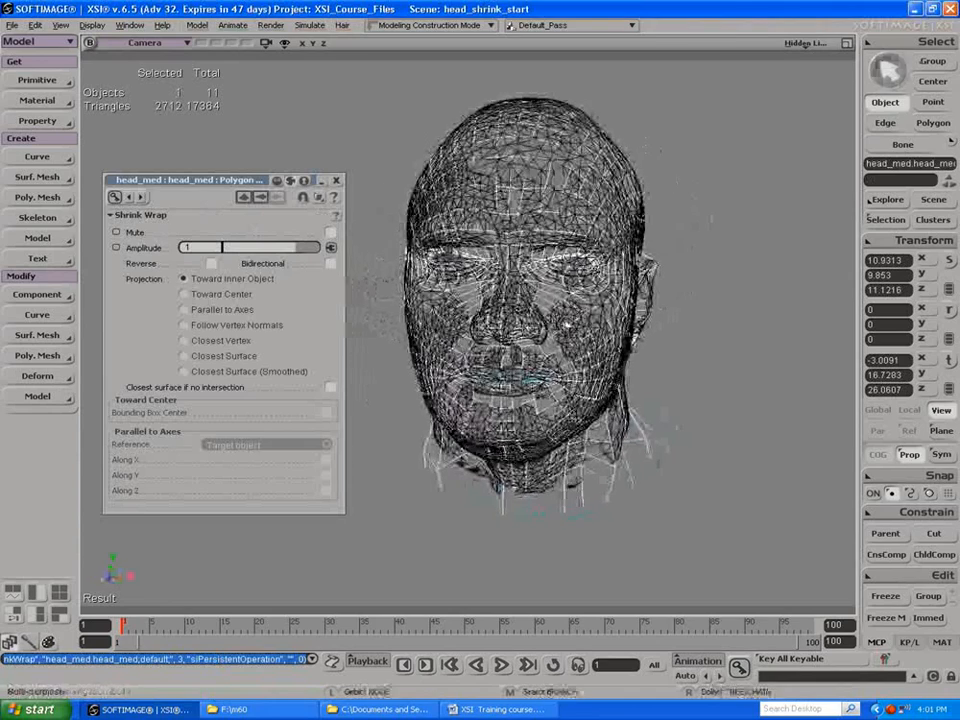
{"action": "left_click", "coordinate": [562, 314]}
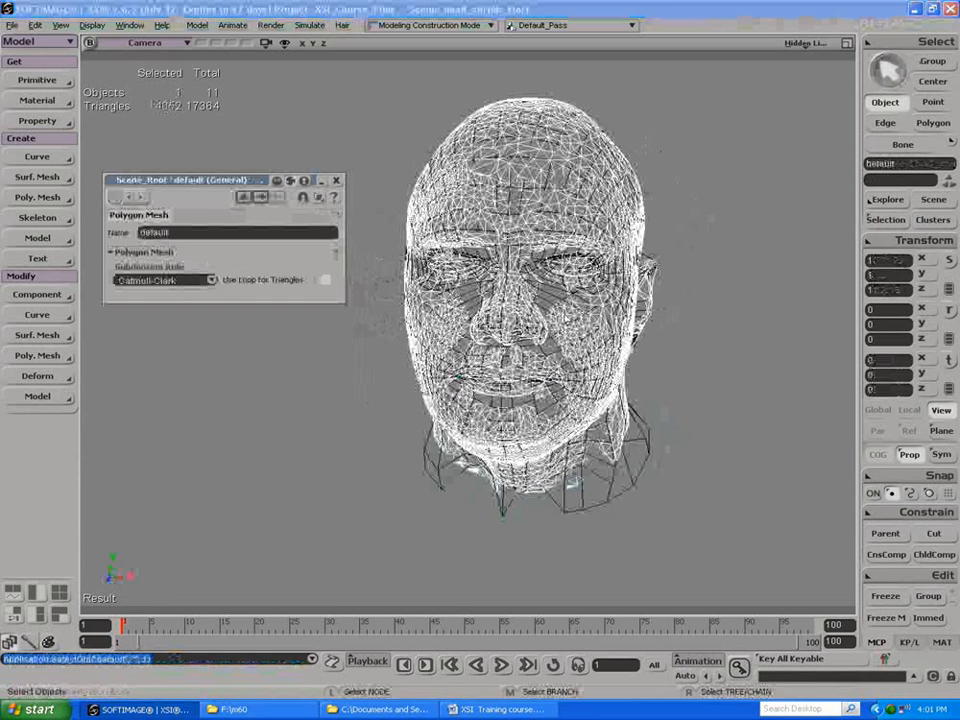
{"action": "key", "text": "h"}
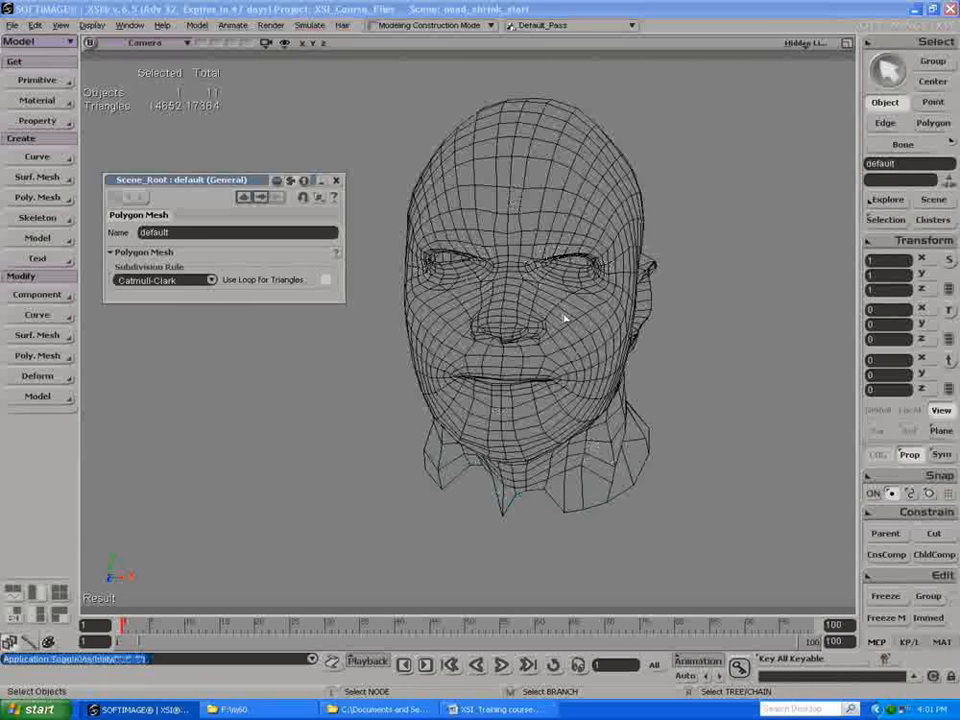
{"action": "left_click", "coordinate": [561, 319]}
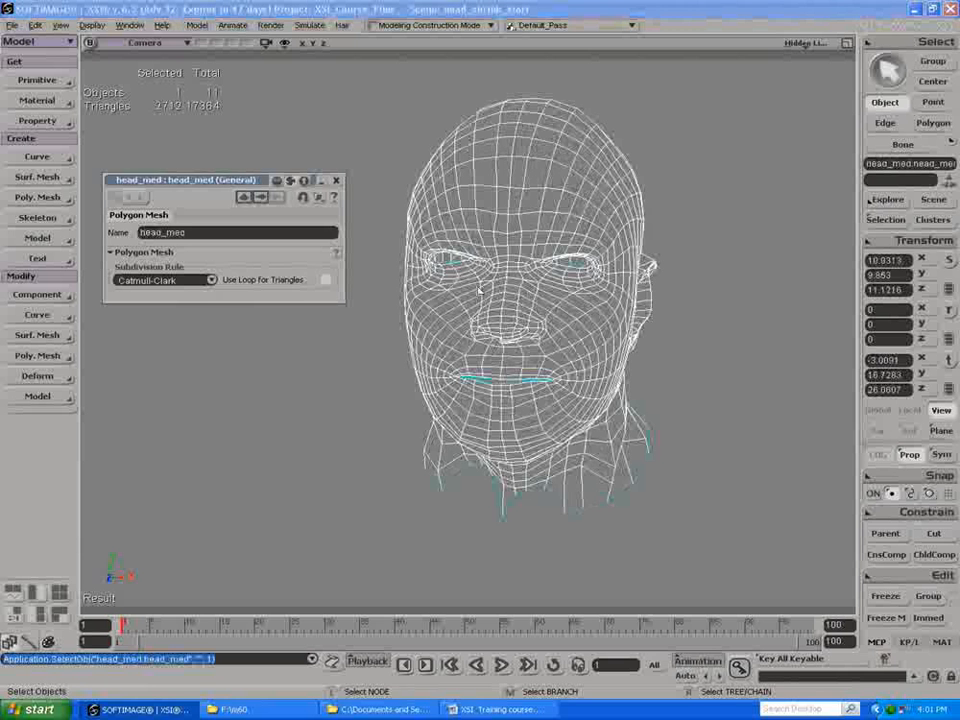
Step: Bring back the head_med mesh's Shrink Wrap properties and enable Bidirectional
{"action": "left_click", "coordinate": [279, 198]}
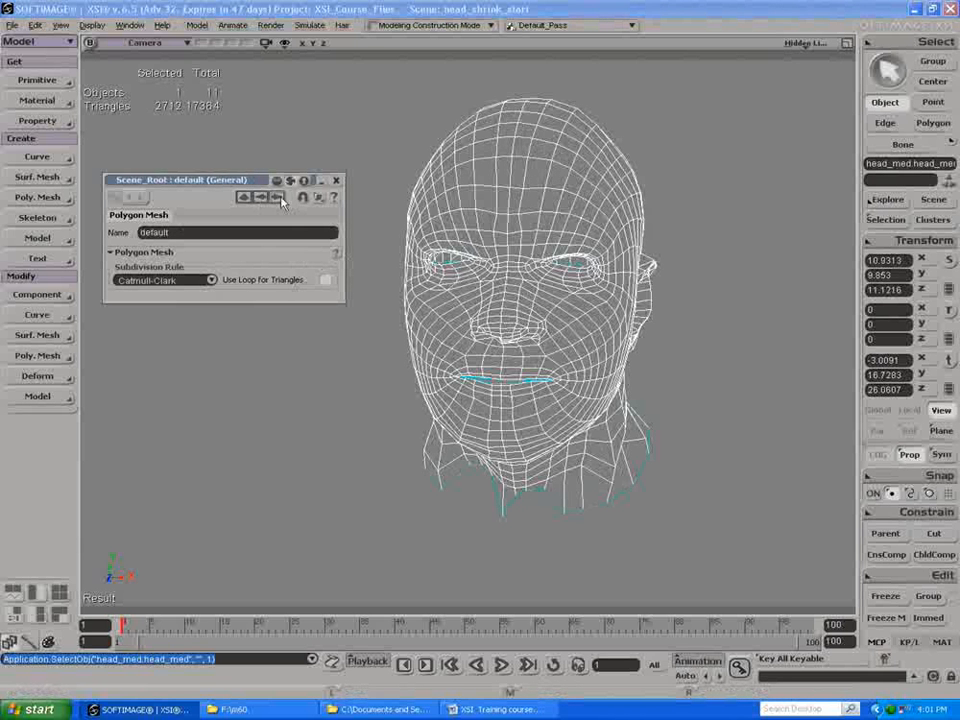
{"action": "left_click", "coordinate": [262, 198]}
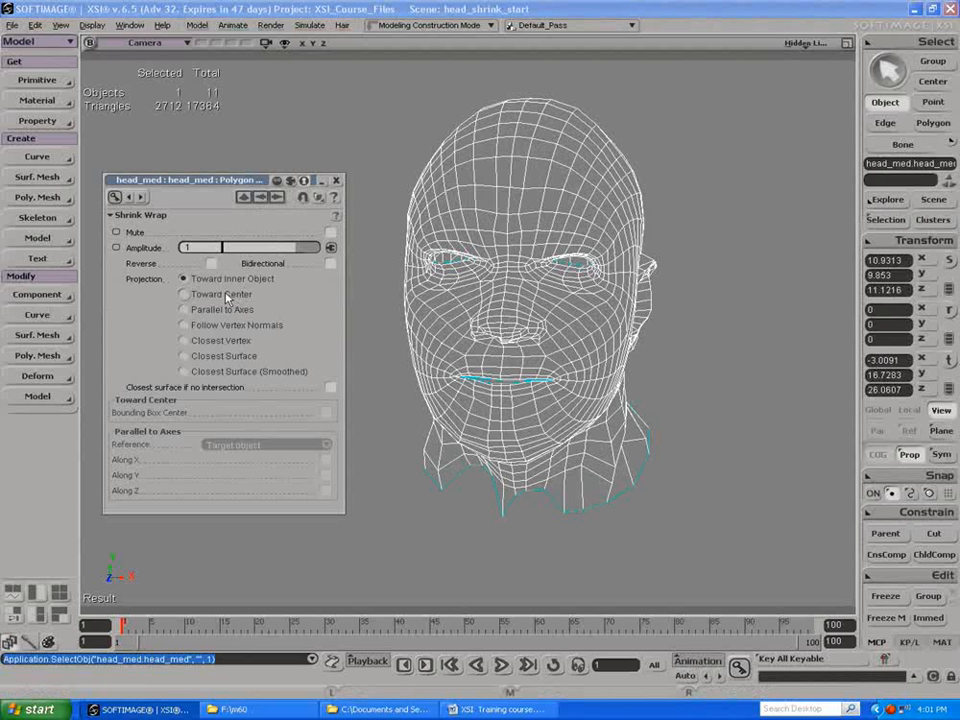
{"action": "left_click", "coordinate": [328, 264]}
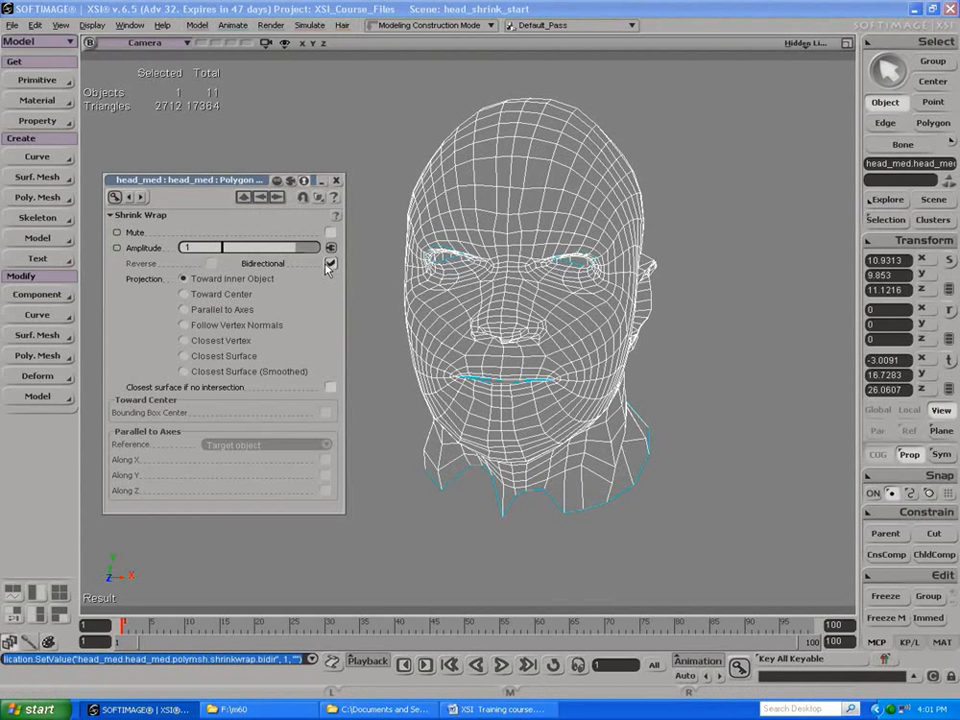
Step: Try the Toward Center, Parallel to Axes, Follow Vertex Normals, Closest Vertex and Closest Surface (Smoothed) projections, then return to Toward Inner Object
{"action": "left_click", "coordinate": [184, 296]}
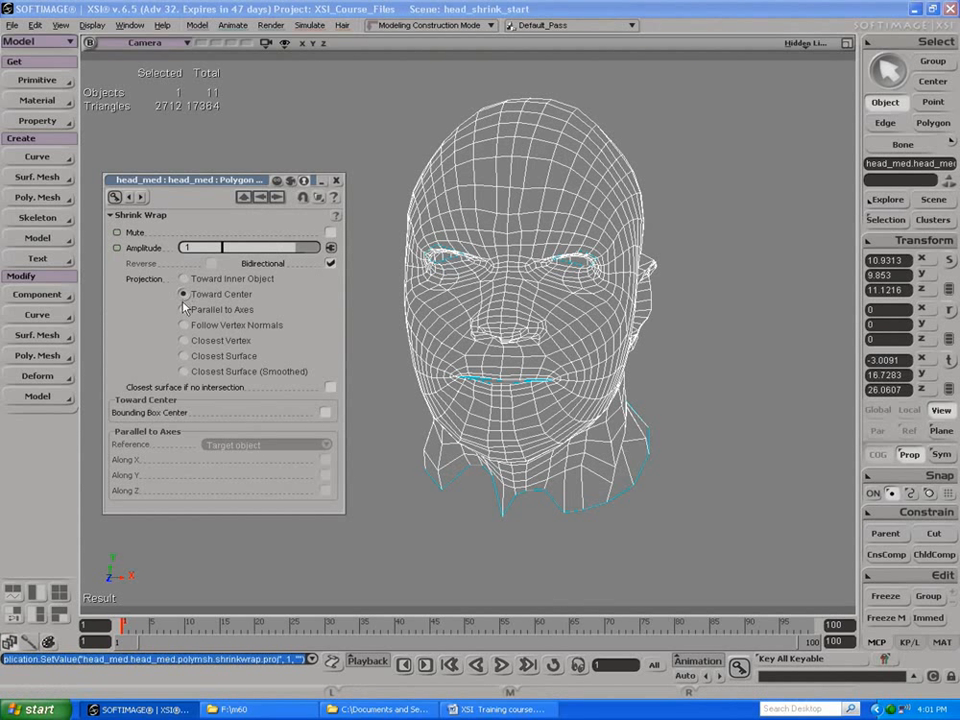
{"action": "left_click", "coordinate": [184, 311]}
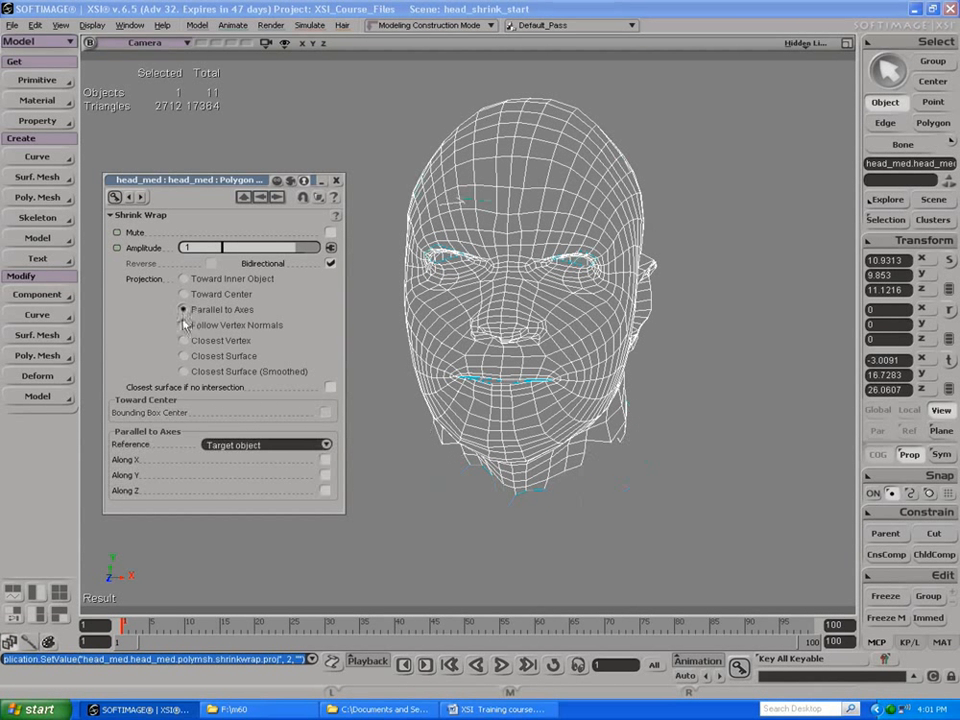
{"action": "left_click", "coordinate": [184, 326]}
{"action": "left_click", "coordinate": [184, 341]}
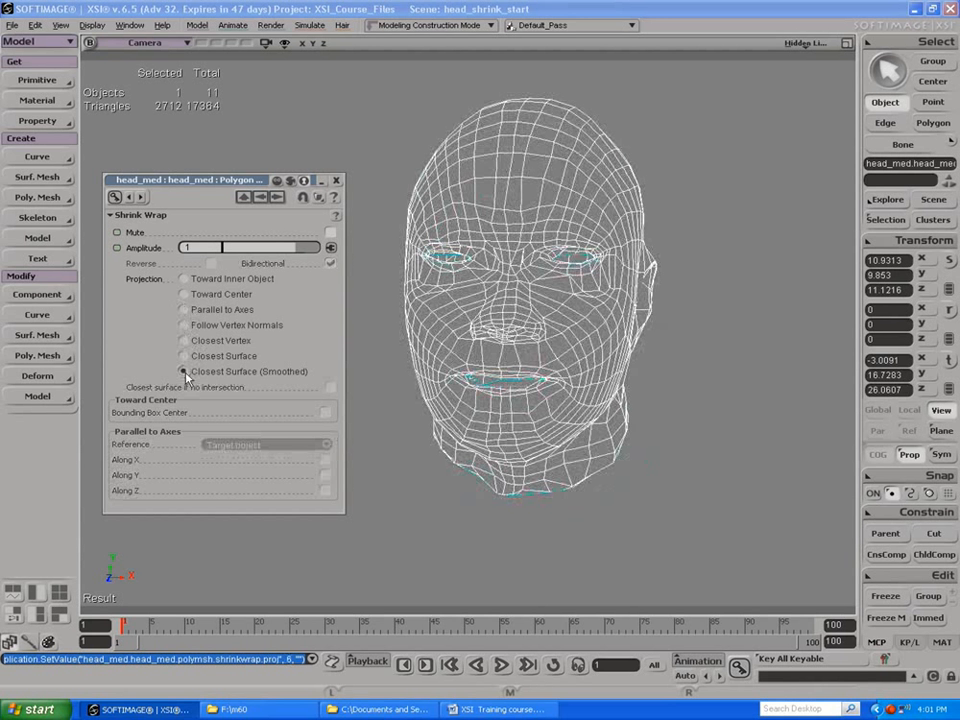
{"action": "left_click", "coordinate": [184, 279]}
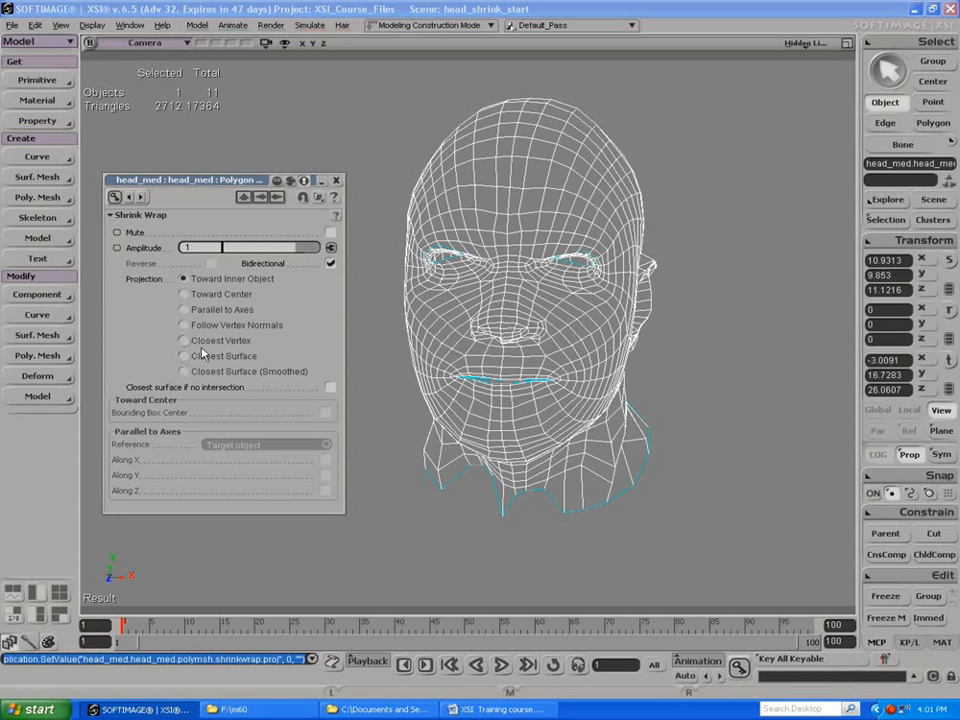
Step: Try Shrink Wrap amplitudes of 2 and 0 on the head_med mesh, then set the amplitude back to 1
{"action": "left_click_drag", "start_coordinate": [286, 252], "coordinate": [332, 251]}
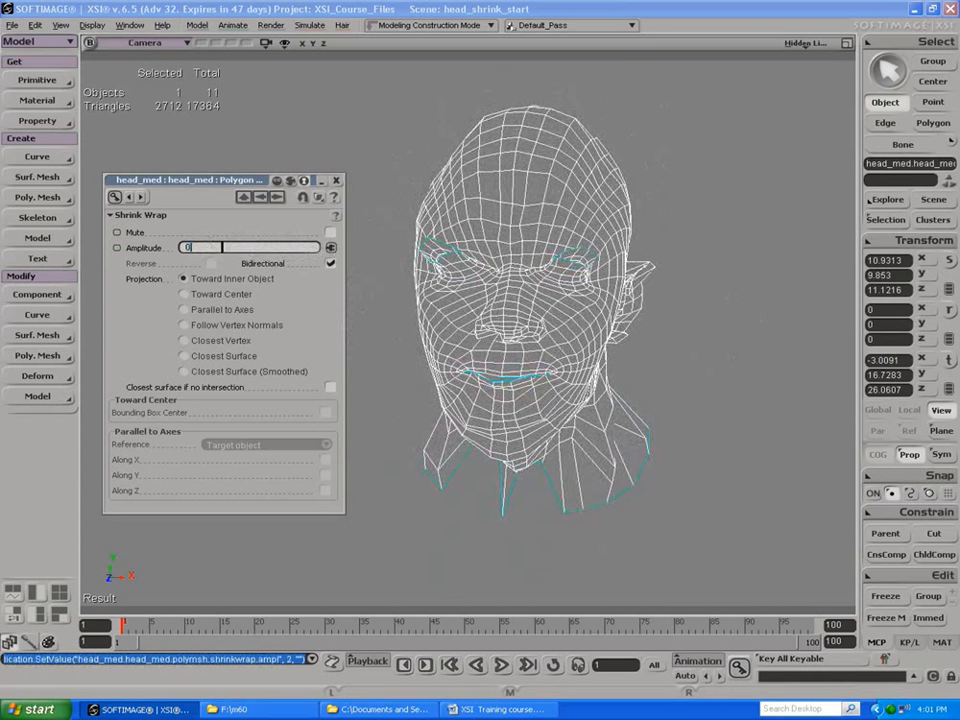
{"action": "key", "text": "Return"}
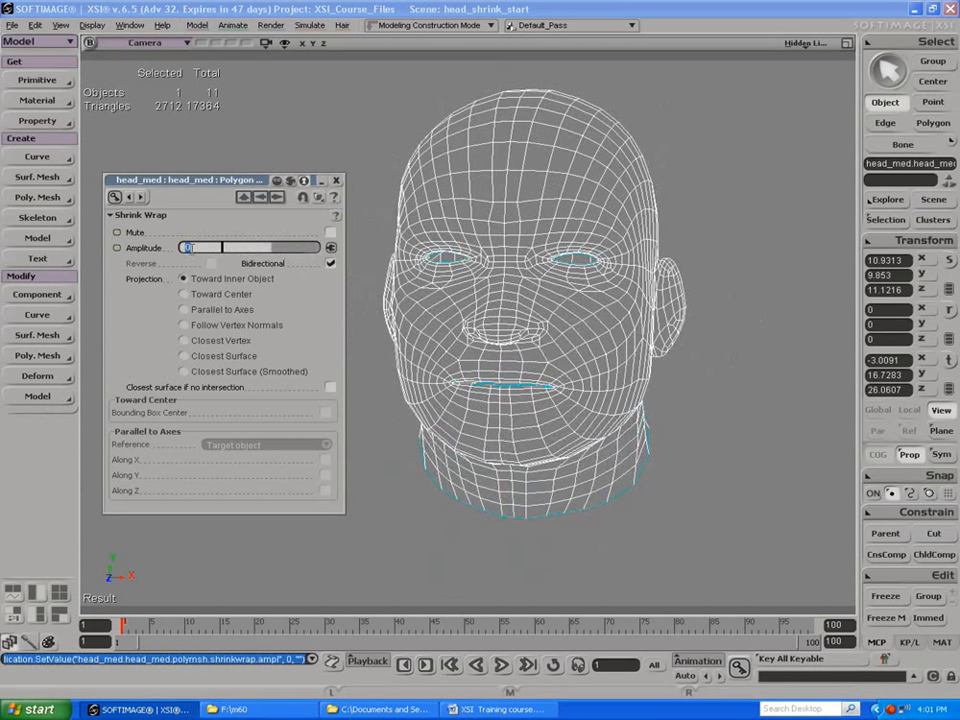
{"action": "type", "text": "1"}
{"action": "key", "text": "Return"}
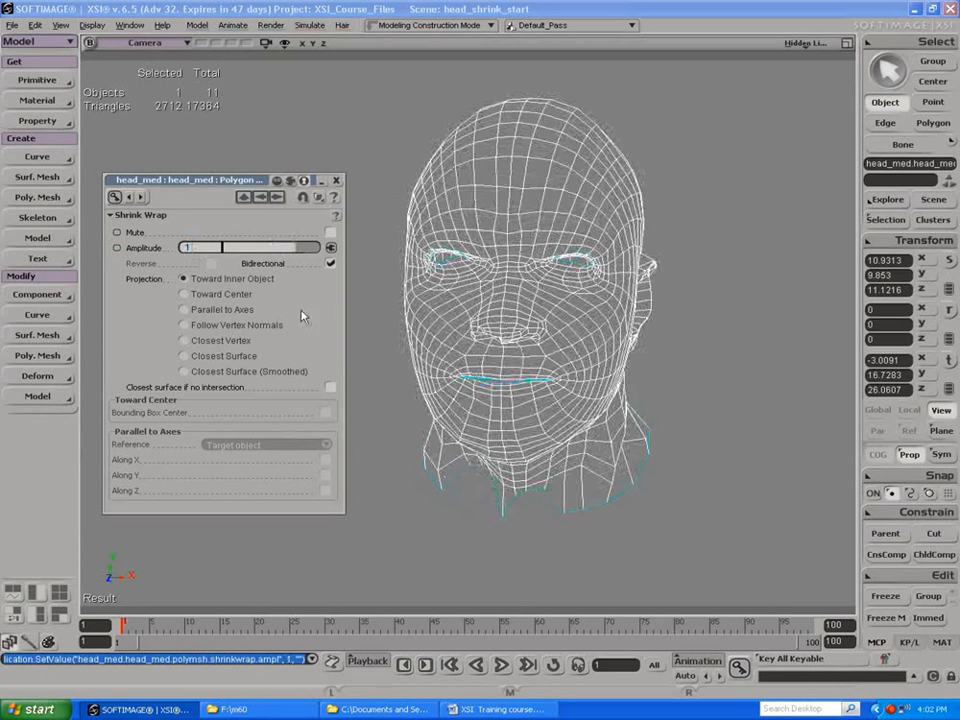
Step: Mute and unmute the Shrink Wrap to compare the head from the side, then close its properties
{"action": "key", "text": "s"}
{"action": "left_click_drag", "start_coordinate": [424, 326], "coordinate": [418, 340]}
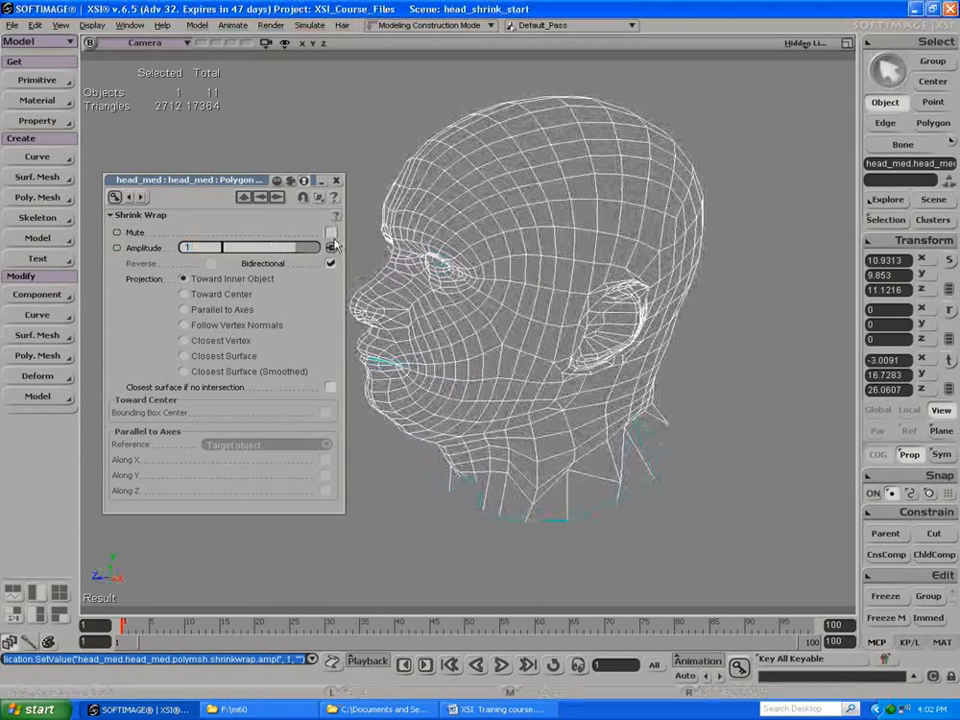
{"action": "left_click", "coordinate": [330, 233]}
{"action": "left_click", "coordinate": [330, 233]}
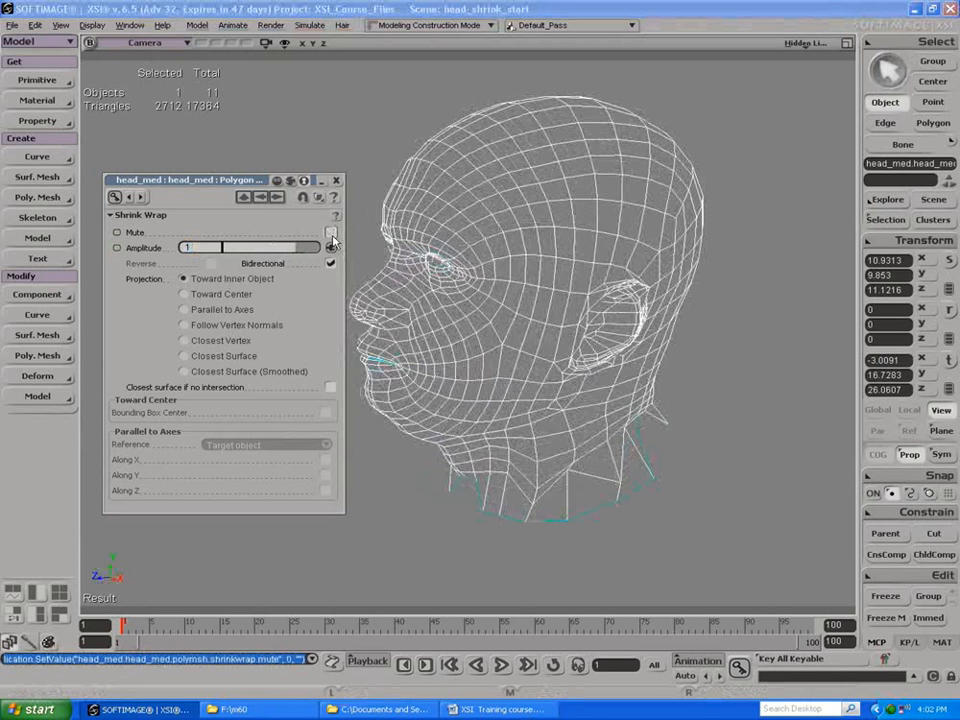
{"action": "left_click", "coordinate": [336, 180]}
Step: Slide the head_med mesh down and up along the global Y axis, leaving it at about Y 17.23, and inspect the wrapped face
{"action": "key", "text": "s"}
{"action": "left_click_drag", "start_coordinate": [272, 281], "coordinate": [332, 253]}
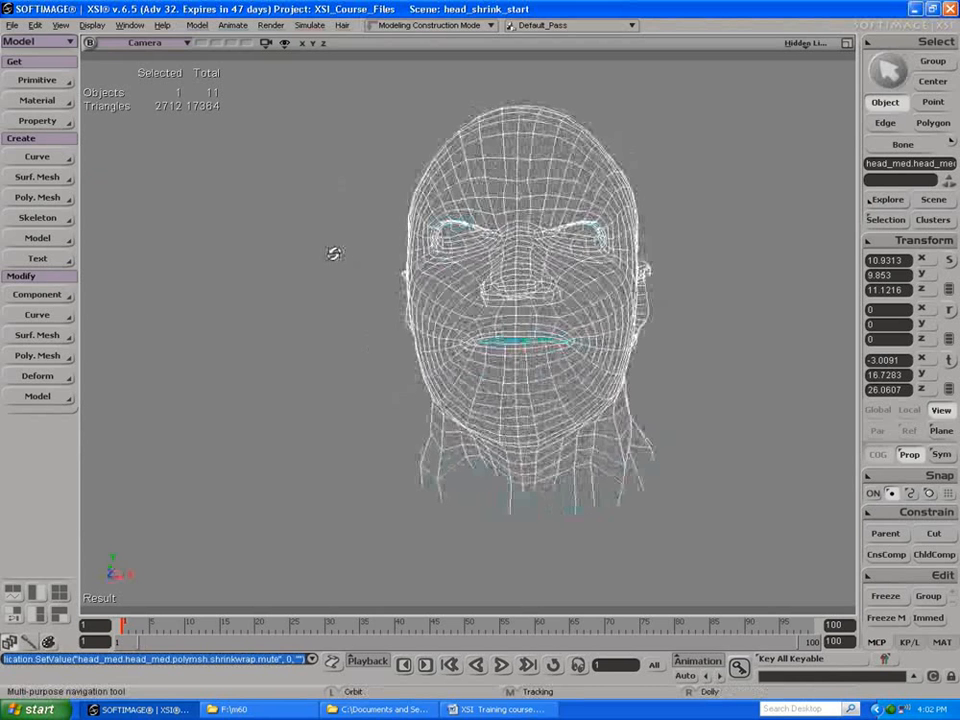
{"action": "key", "text": "v"}
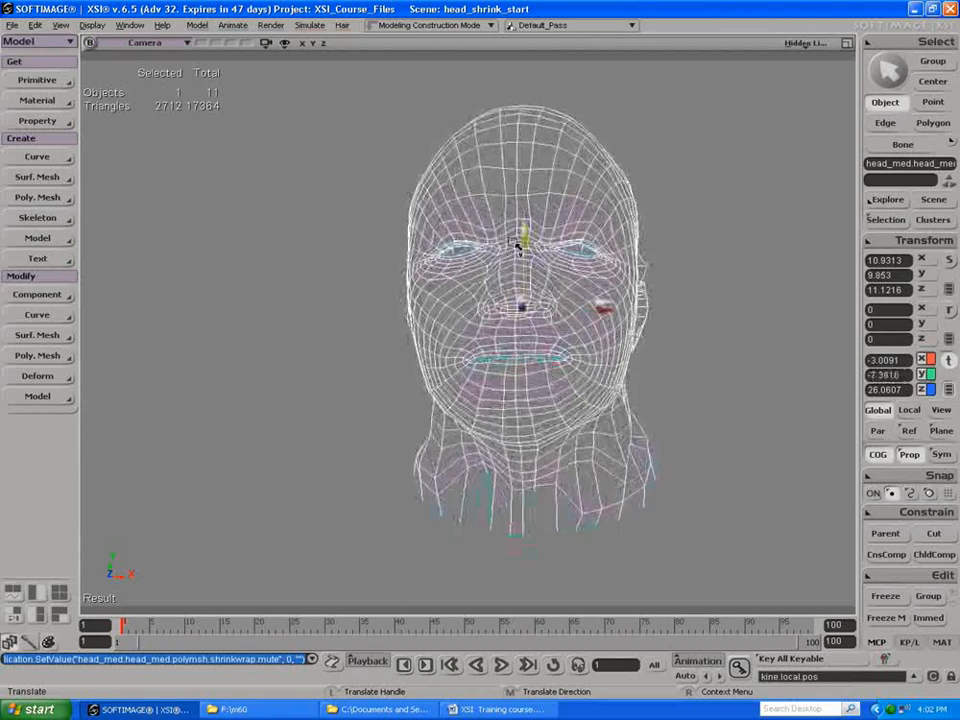
{"action": "key", "text": "s"}
{"action": "left_click_drag", "start_coordinate": [508, 278], "coordinate": [435, 285]}
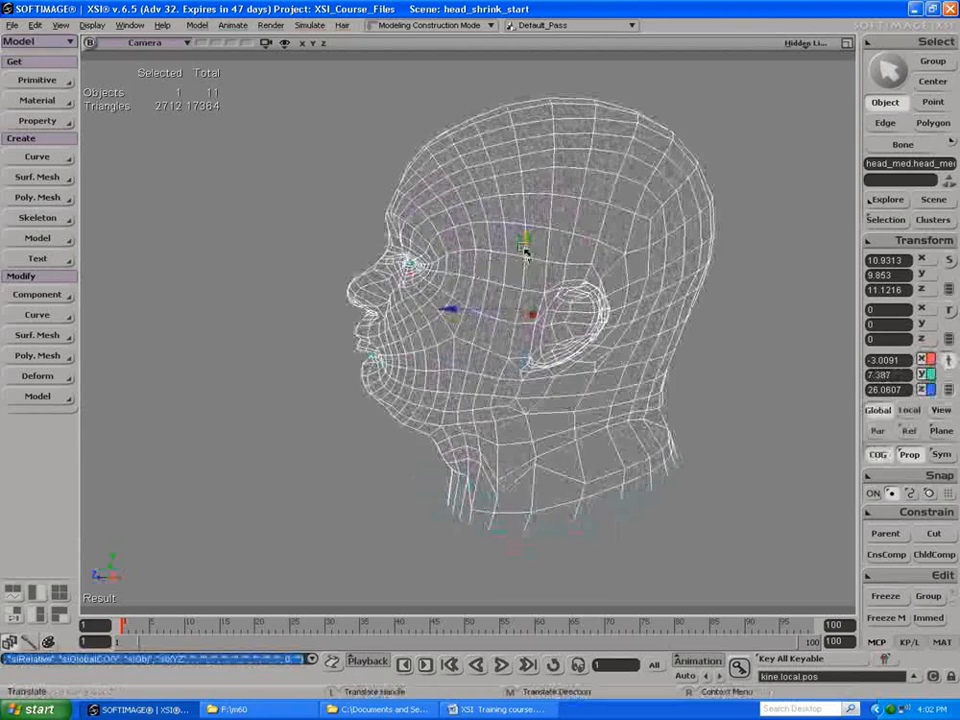
{"action": "mouse_move", "coordinate": [524, 229]}
{"action": "left_mouse_down"}
{"action": "mouse_move", "coordinate": [521, 221]}
{"action": "mouse_move", "coordinate": [524, 253]}
{"action": "mouse_move", "coordinate": [524, 230]}
{"action": "left_mouse_up"}
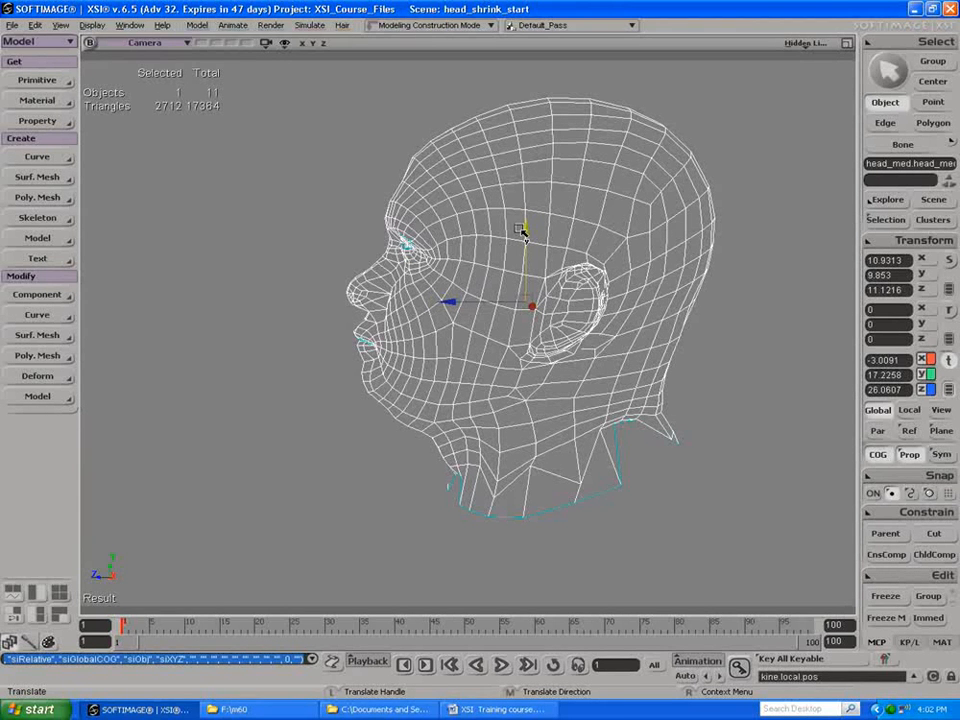
{"action": "key", "text": "s"}
{"action": "left_click_drag", "start_coordinate": [439, 229], "coordinate": [525, 236]}
{"action": "right_click_drag", "start_coordinate": [526, 238], "coordinate": [600, 274]}
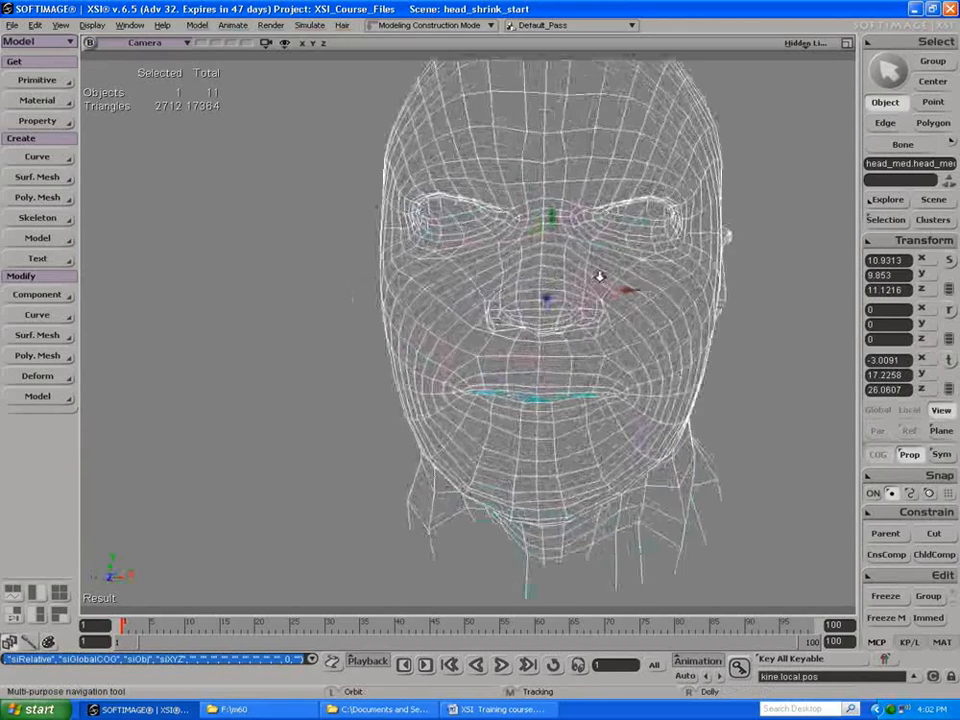
{"action": "left_click_drag", "start_coordinate": [598, 275], "coordinate": [425, 285]}
{"action": "key", "text": "v"}
{"action": "key", "text": "space"}
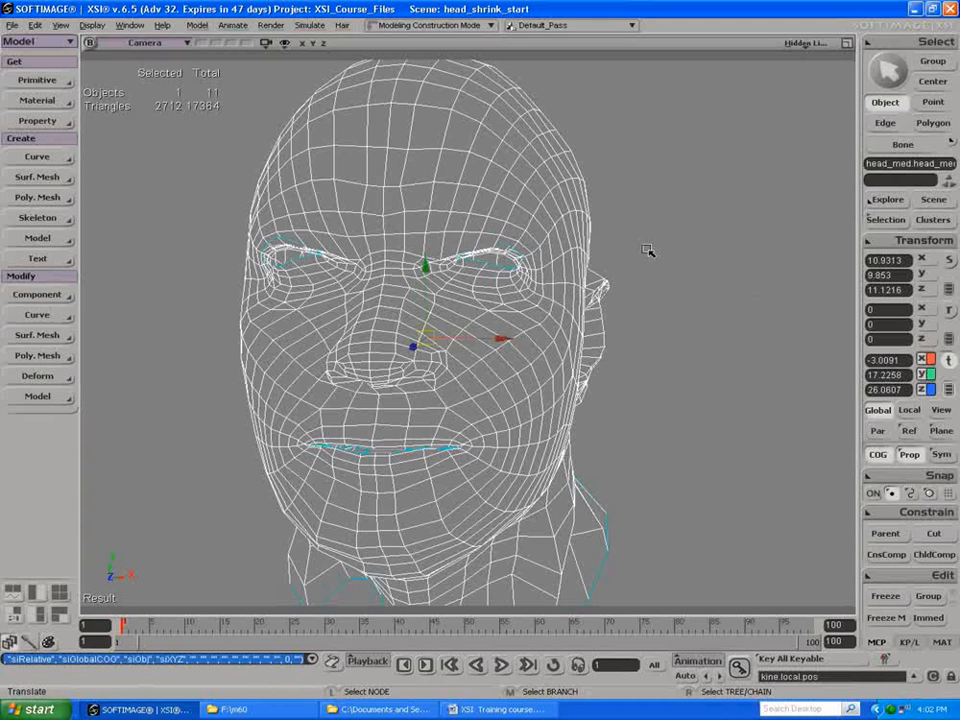
Step: Open the scene explorer and expand head_med down to the Polygon Mesh operator stack containing Shrink Wrap
{"action": "key", "text": "8"}
{"action": "left_click_drag", "start_coordinate": [195, 92], "coordinate": [666, 123]}
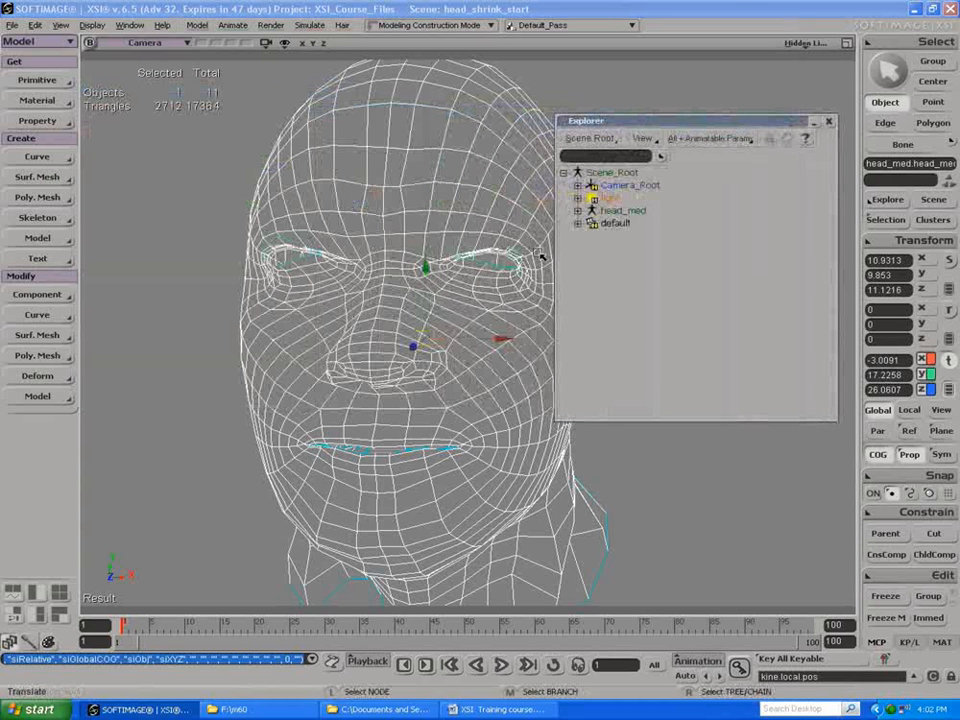
{"action": "key", "text": "f"}
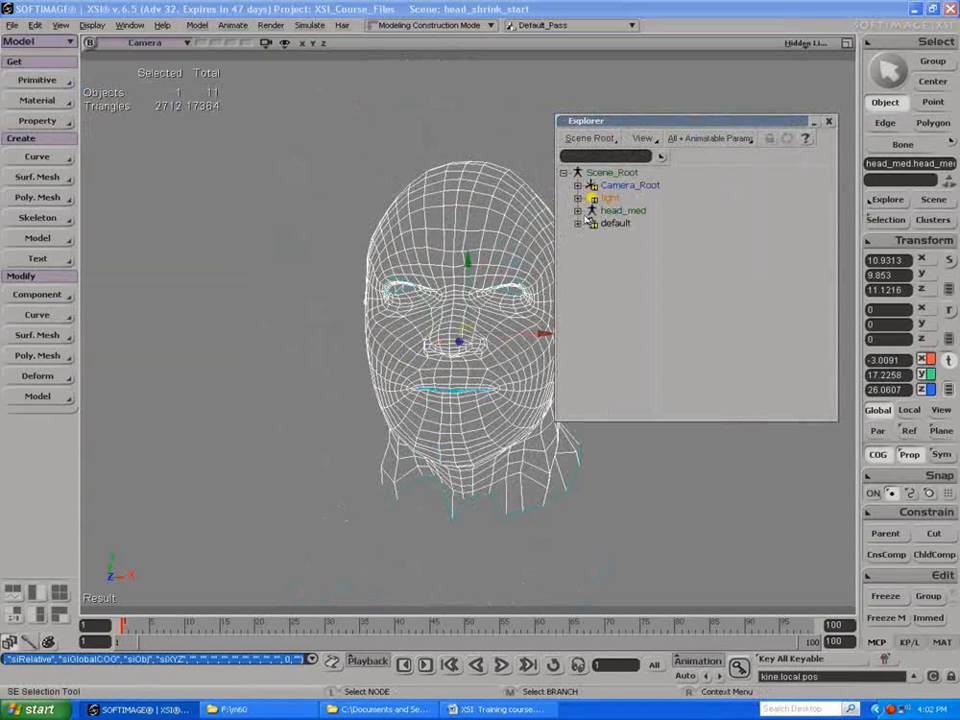
{"action": "left_click", "coordinate": [577, 211]}
{"action": "left_click", "coordinate": [591, 286]}
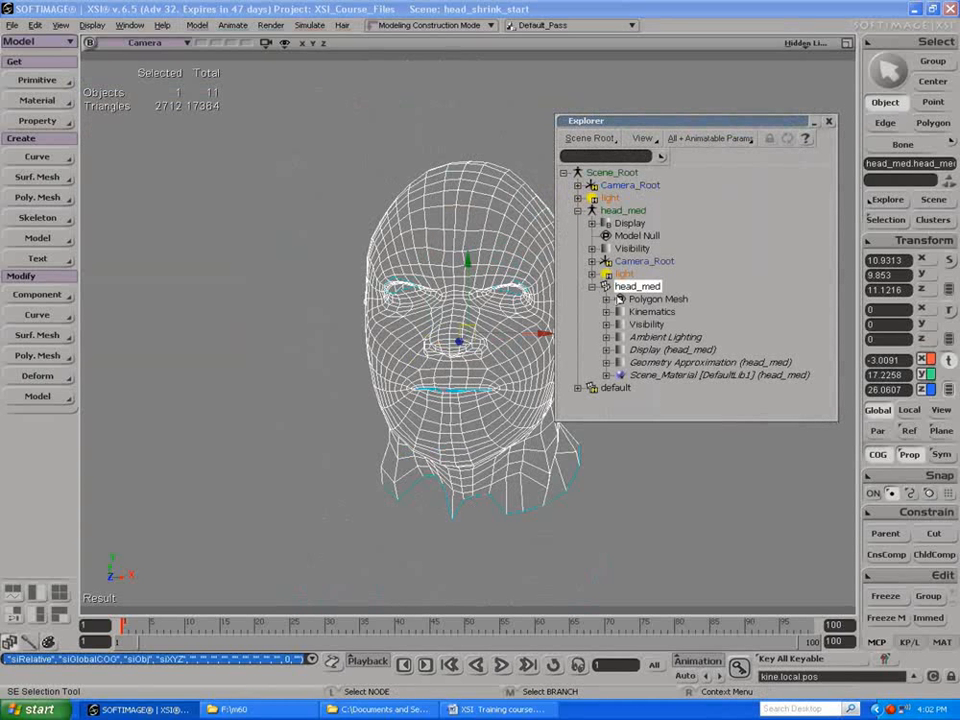
{"action": "left_click", "coordinate": [606, 299]}
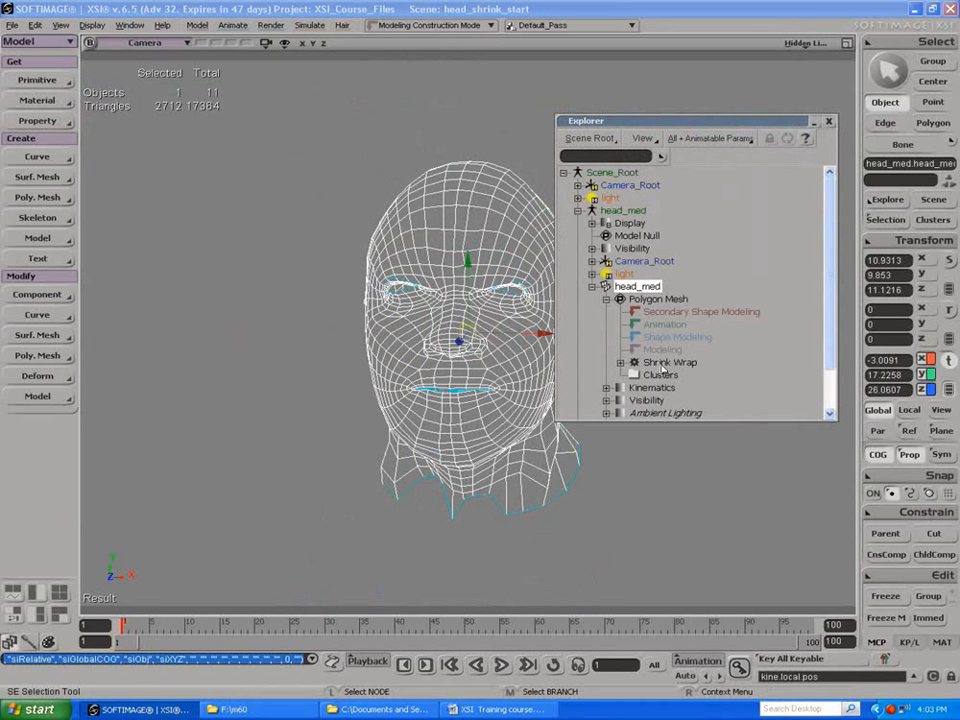
{"action": "left_click_drag", "start_coordinate": [692, 124], "coordinate": [768, 124]}
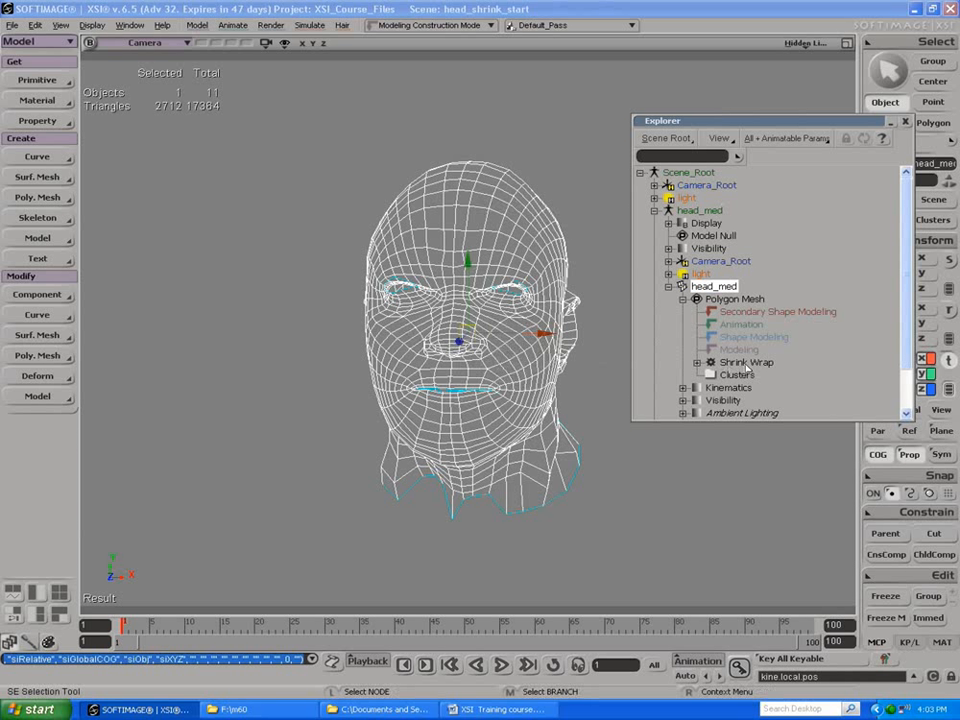
Step: Try moving a cheek point of head_med with Shrink Wrap in the Modeling region, and undo the point move
{"action": "key", "text": "m"}
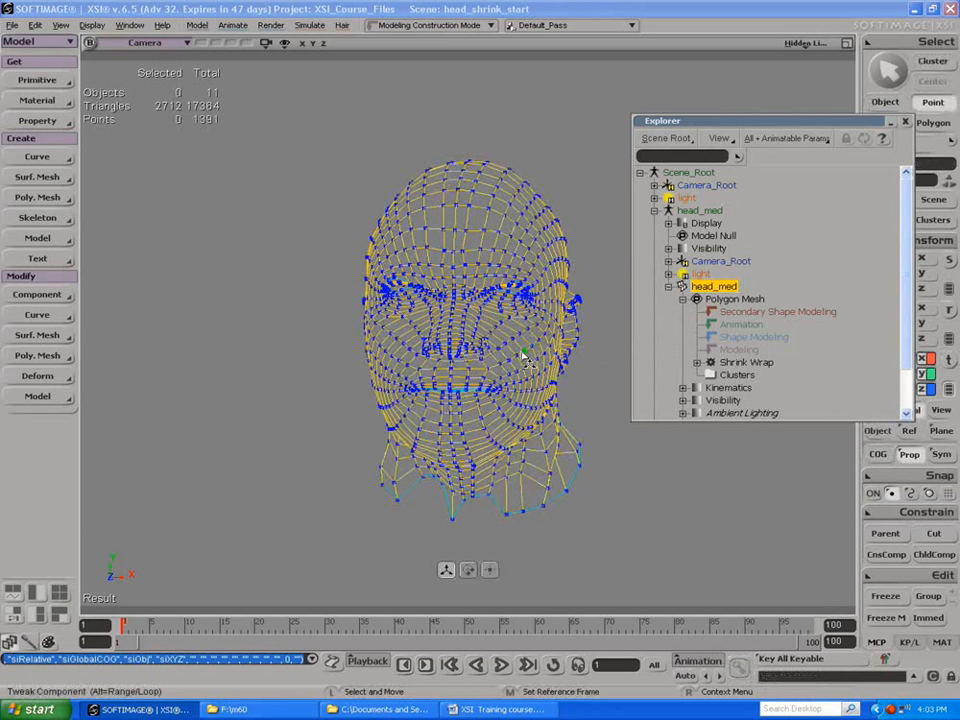
{"action": "left_click", "coordinate": [523, 356]}
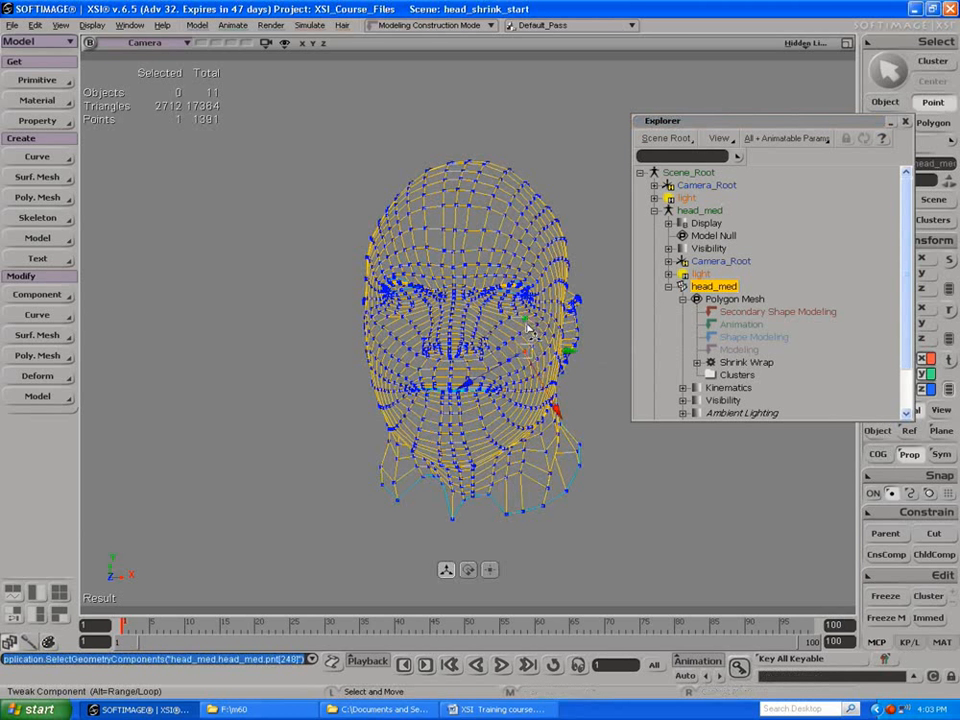
{"action": "right_click_drag", "start_coordinate": [520, 372], "coordinate": [431, 354]}
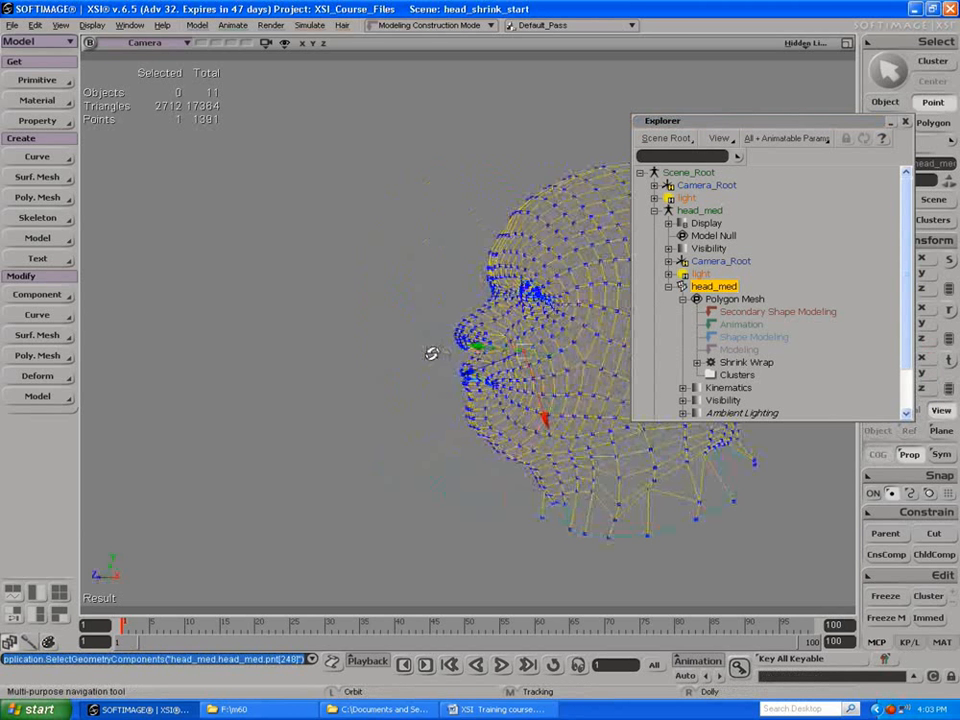
{"action": "left_click_drag", "start_coordinate": [522, 353], "coordinate": [492, 378]}
{"action": "key", "text": "ctrl+z"}
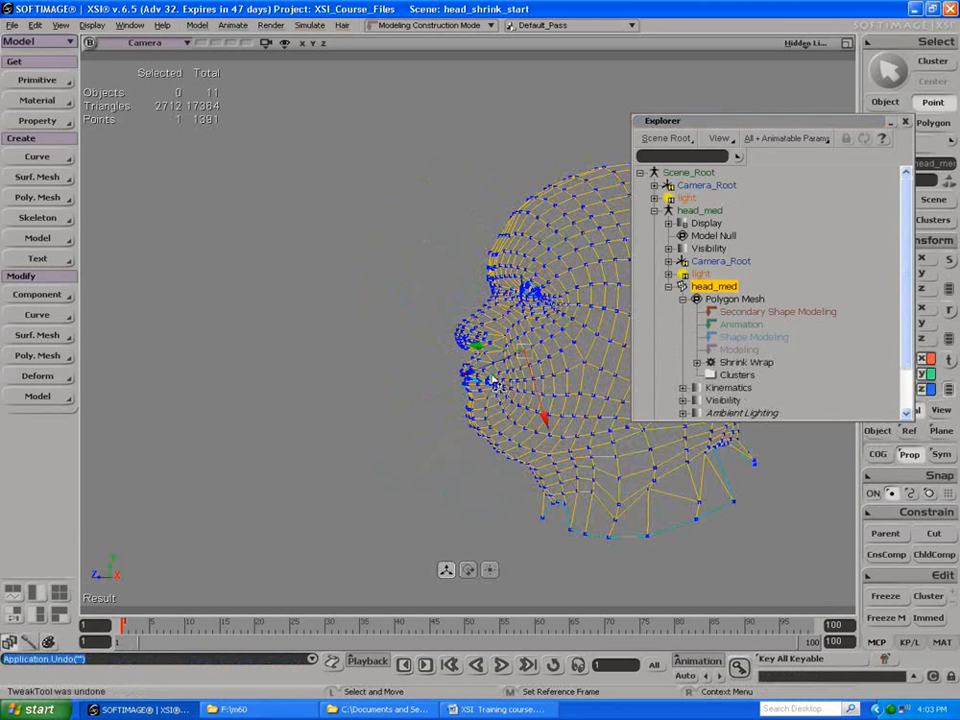
Step: Move the Shrink Wrap operator above Shape Modeling in head_med's stack, then test by moving a cheek point and undo that move
{"action": "left_click_drag", "start_coordinate": [748, 365], "coordinate": [737, 341]}
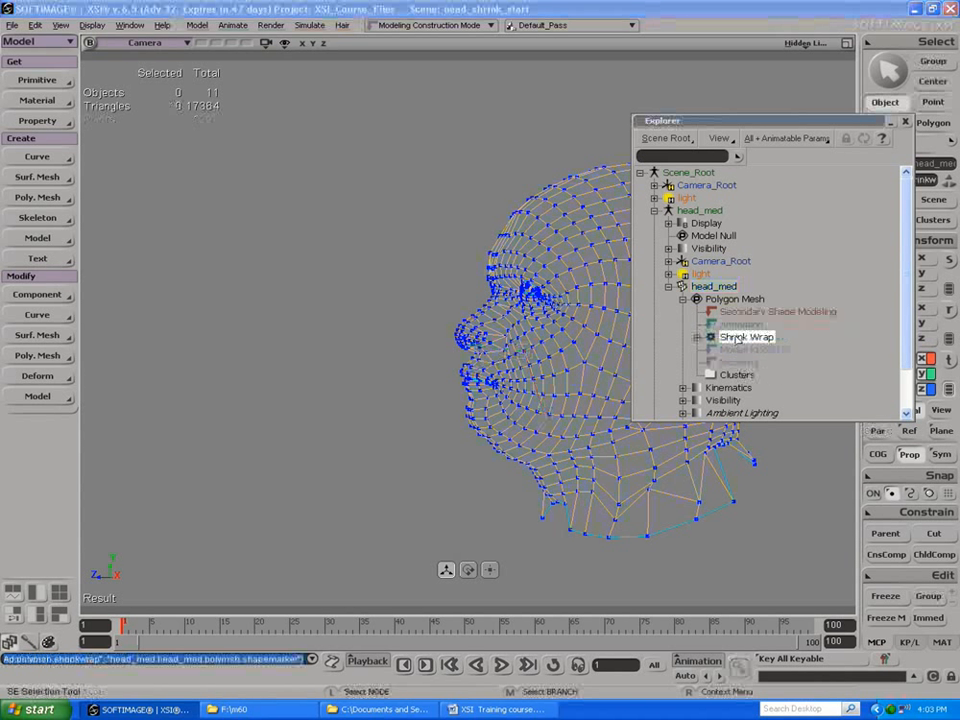
{"action": "key", "text": "t"}
{"action": "left_click", "coordinate": [527, 384]}
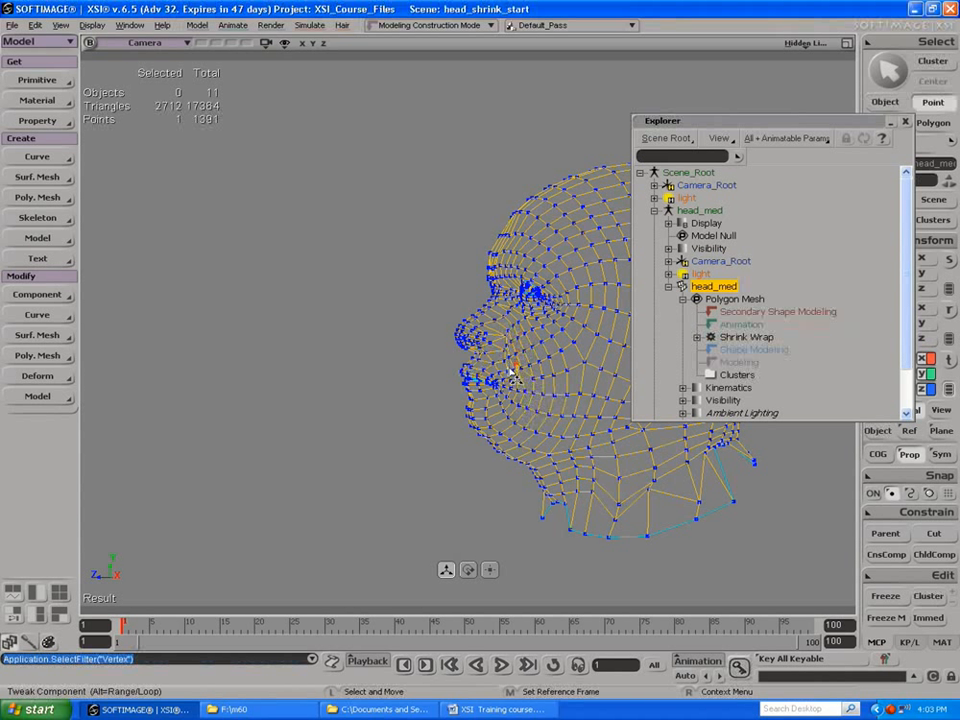
{"action": "left_click_drag", "start_coordinate": [527, 384], "coordinate": [540, 433]}
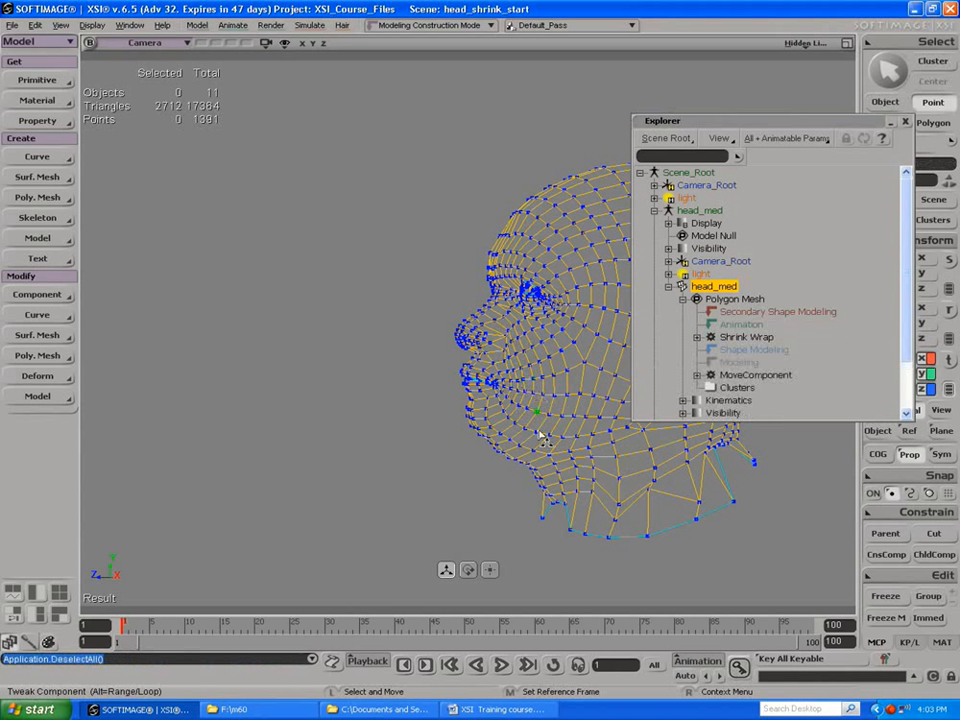
{"action": "key", "text": "ctrl+z"}
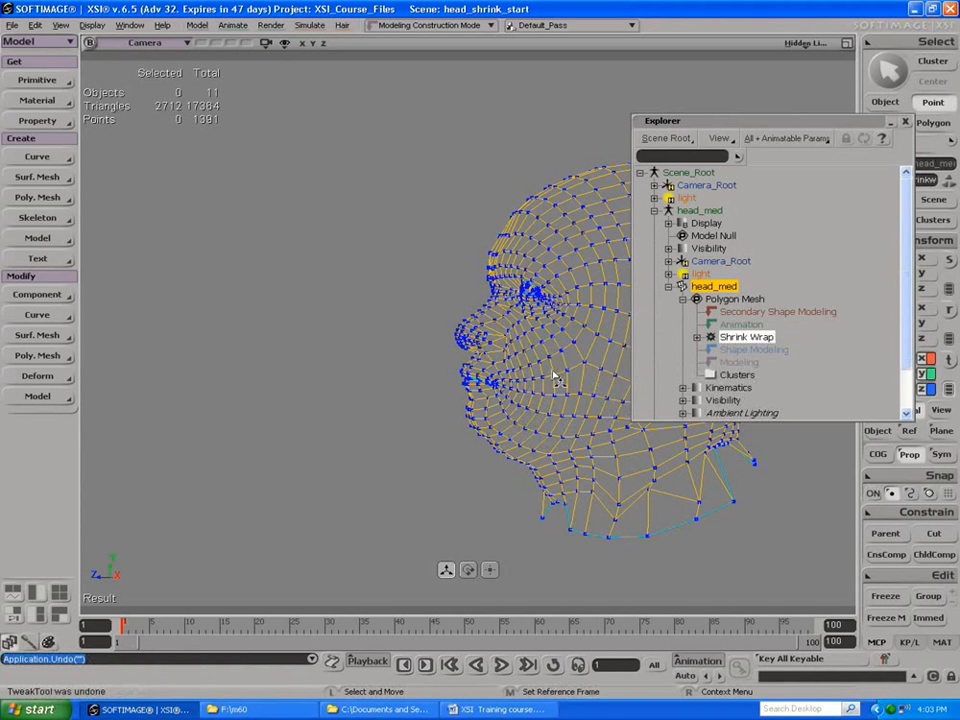
Step: Close the scene explorer
{"action": "key", "text": "s"}
{"action": "right_click_drag", "start_coordinate": [343, 343], "coordinate": [430, 338]}
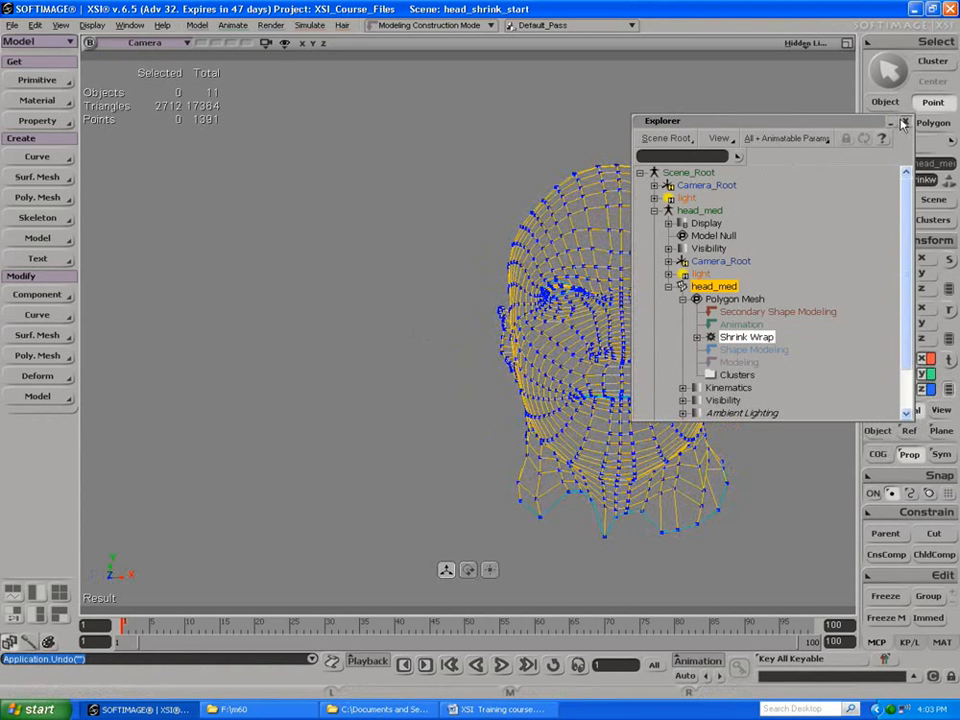
{"action": "left_click", "coordinate": [902, 122]}
Step: Select the loop of 14 inner eyelid polygons at the head's left eye, try shifting it along Y, and delete it
{"action": "key", "text": "s"}
{"action": "left_click_drag", "start_coordinate": [703, 259], "coordinate": [649, 257]}
{"action": "right_click_drag", "start_coordinate": [649, 257], "coordinate": [754, 233]}
{"action": "left_click_drag", "start_coordinate": [753, 232], "coordinate": [639, 183]}
{"action": "right_click_drag", "start_coordinate": [639, 183], "coordinate": [695, 199]}
{"action": "left_click_drag", "start_coordinate": [627, 330], "coordinate": [521, 231]}
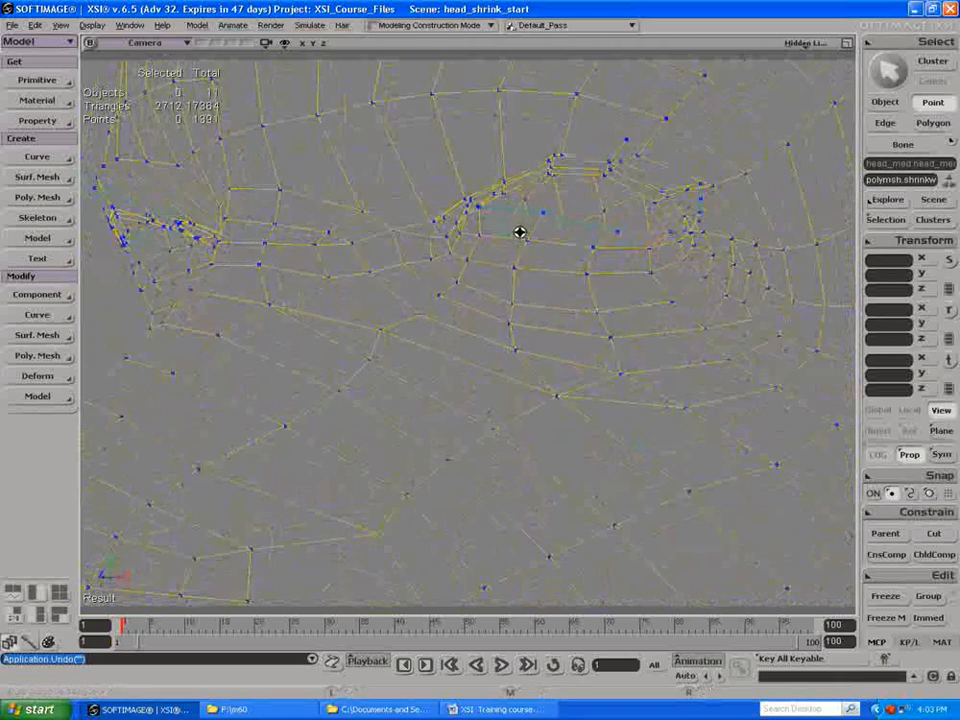
{"action": "key", "text": "m"}
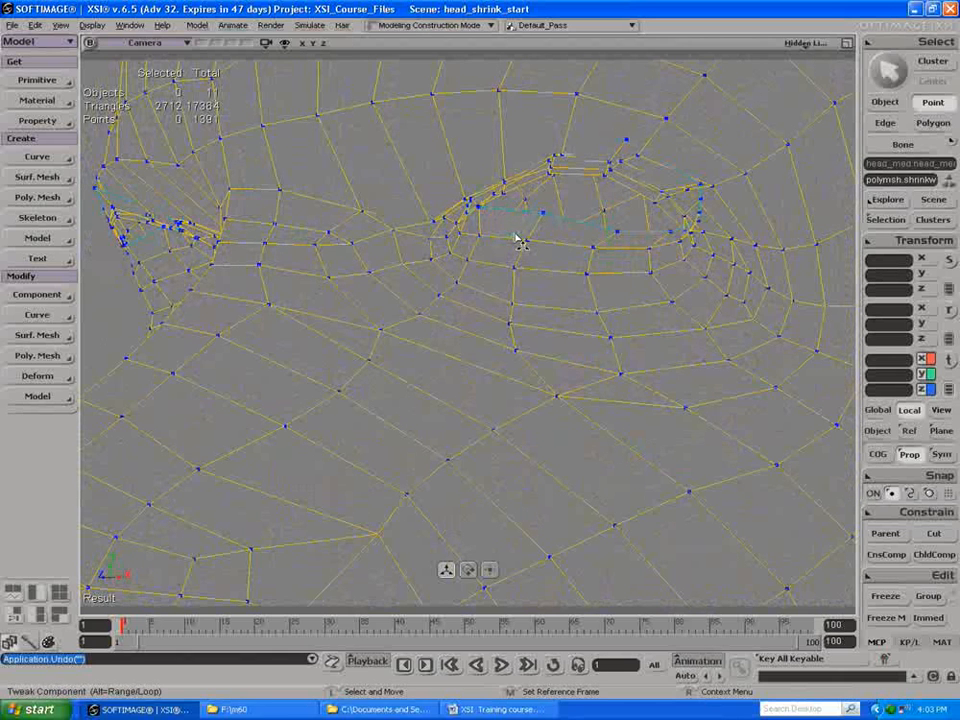
{"action": "key", "text": "u"}
{"action": "left_click", "coordinate": [562, 236]}
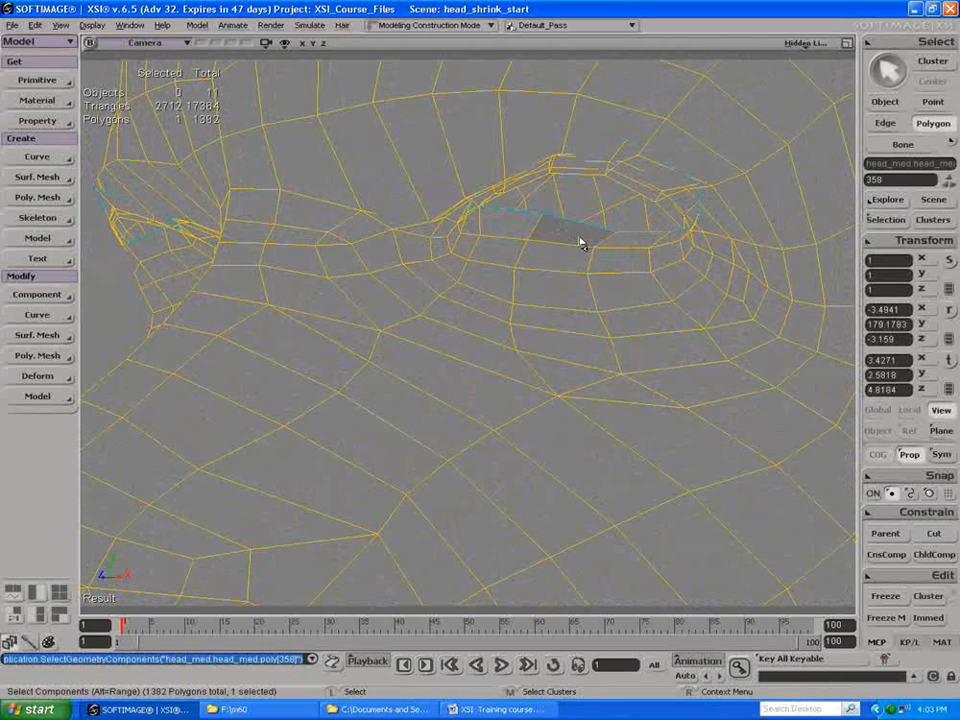
{"action": "middle_click", "coordinate": [620, 241], "text": "alt"}
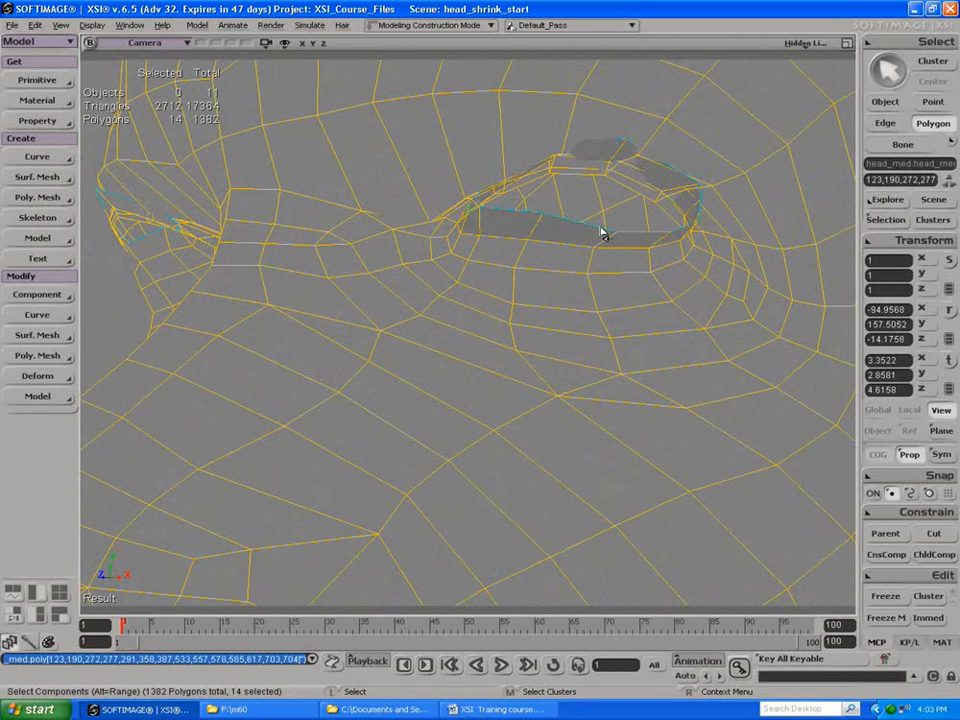
{"action": "key", "text": "v"}
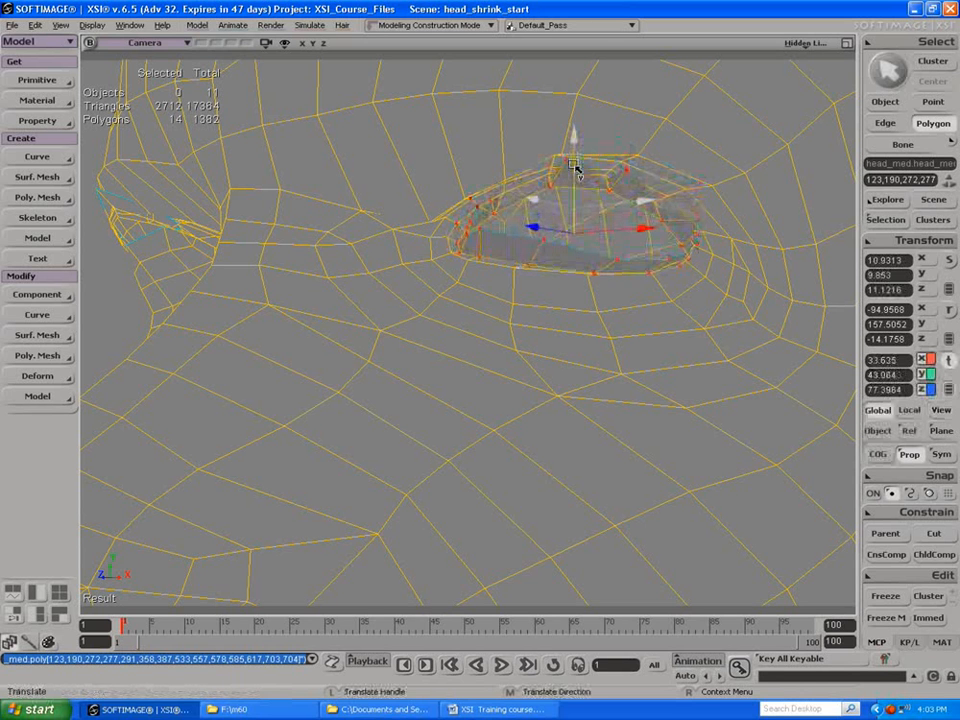
{"action": "key", "text": "s"}
{"action": "left_click_drag", "start_coordinate": [570, 161], "coordinate": [520, 175]}
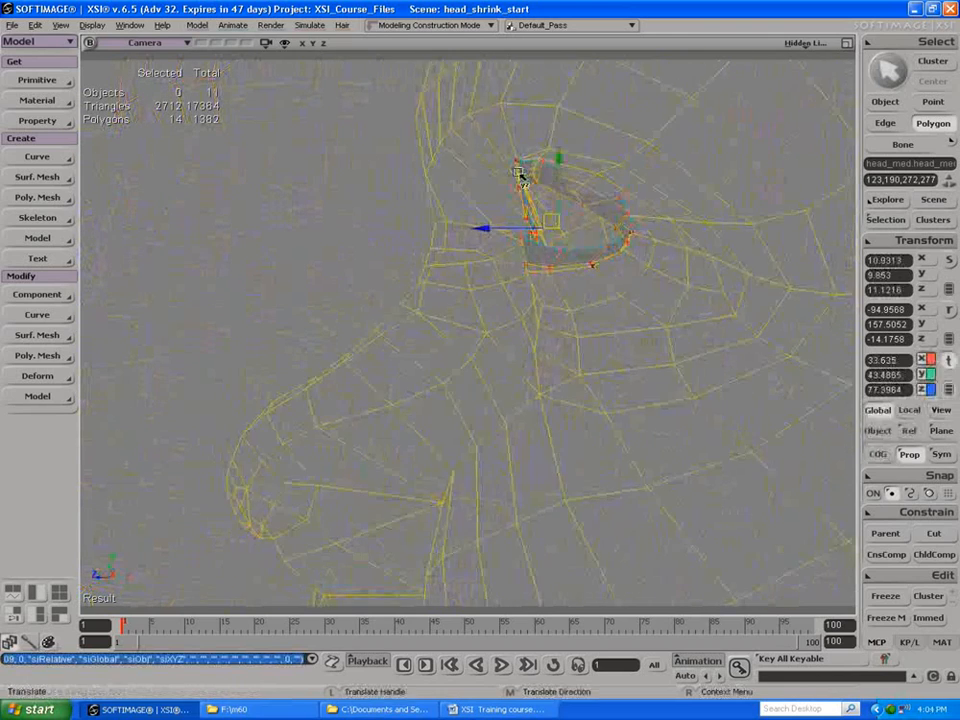
{"action": "key", "text": "Delete"}
Step: Select the matching loop of 14 inner eyelid polygons at the head's right eye and delete it
{"action": "left_click_drag", "start_coordinate": [446, 214], "coordinate": [654, 258]}
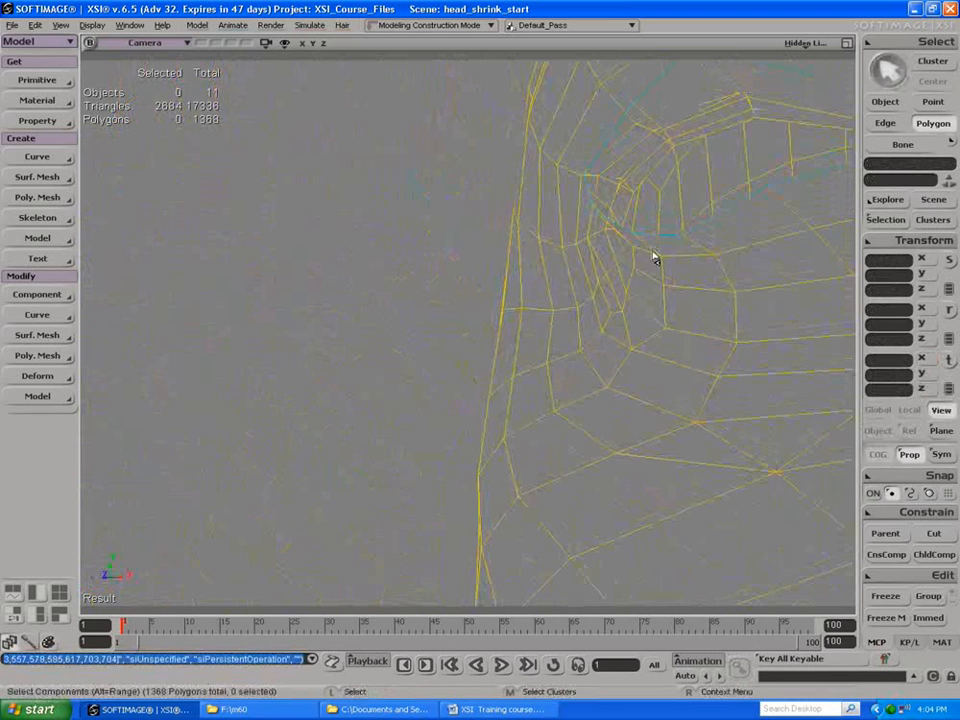
{"action": "left_click", "coordinate": [724, 242]}
{"action": "left_click", "coordinate": [810, 203], "text": "alt"}
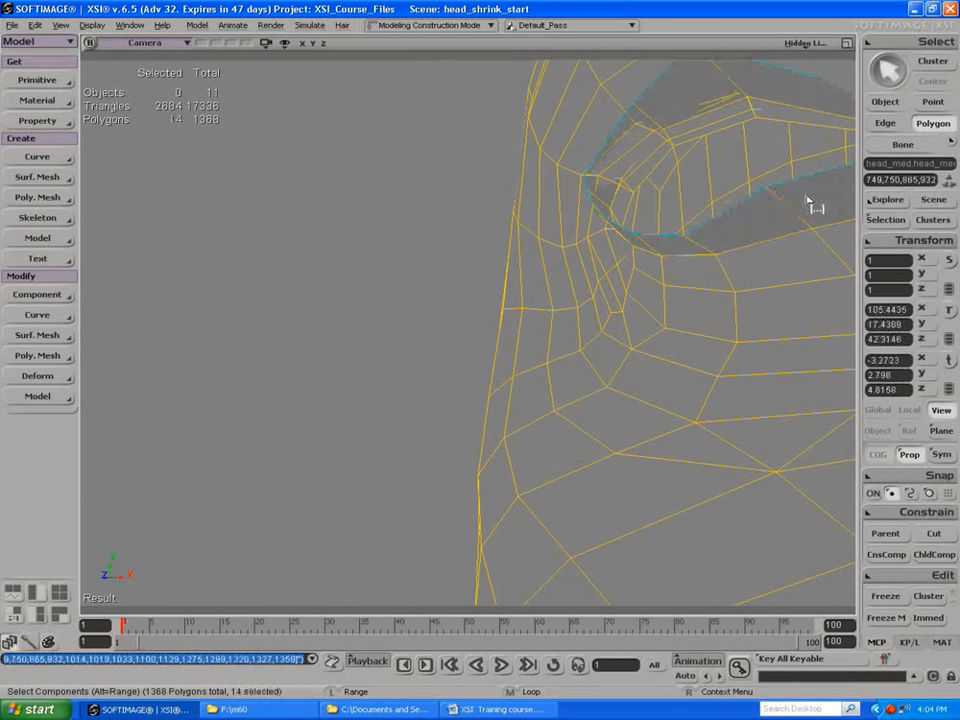
{"action": "key", "text": "Delete"}
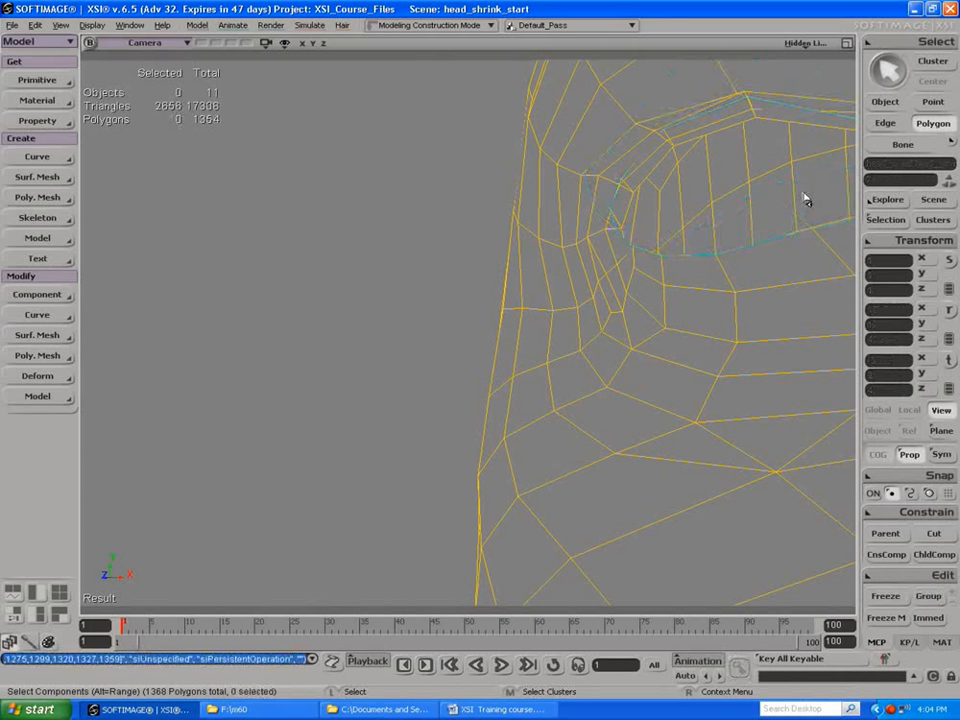
Step: Try pulling an element at the head's left lower eyelid with the proportional, symmetrical Tweak Component tool, then undo the move
{"action": "key", "text": "s"}
{"action": "left_click_drag", "start_coordinate": [785, 168], "coordinate": [568, 180]}
{"action": "key", "text": "m"}
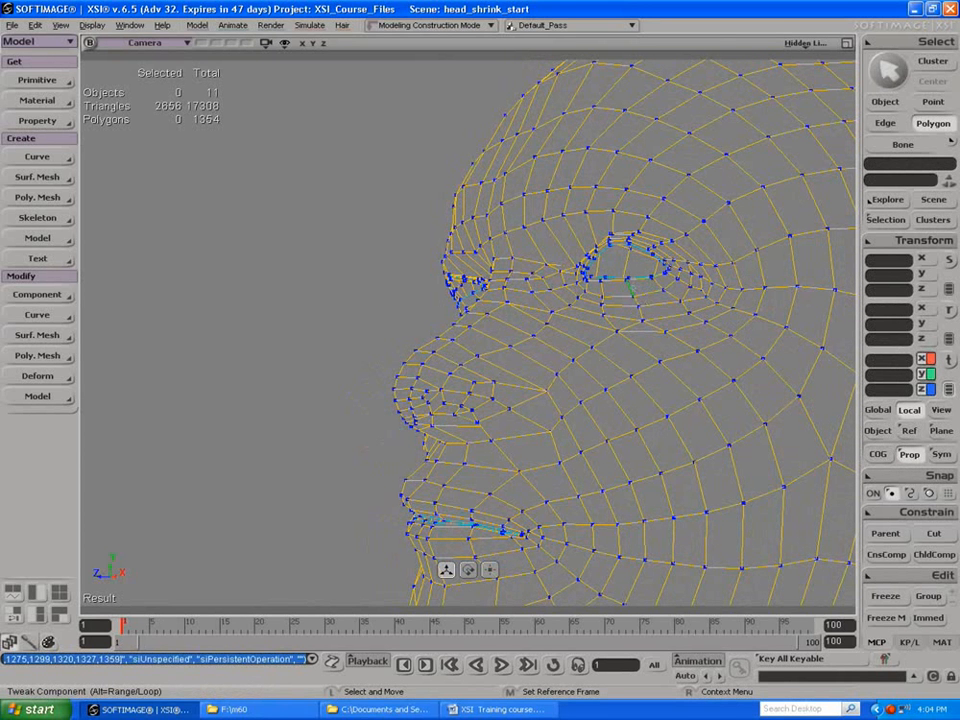
{"action": "key", "text": "r"}
{"action": "key", "text": "r"}
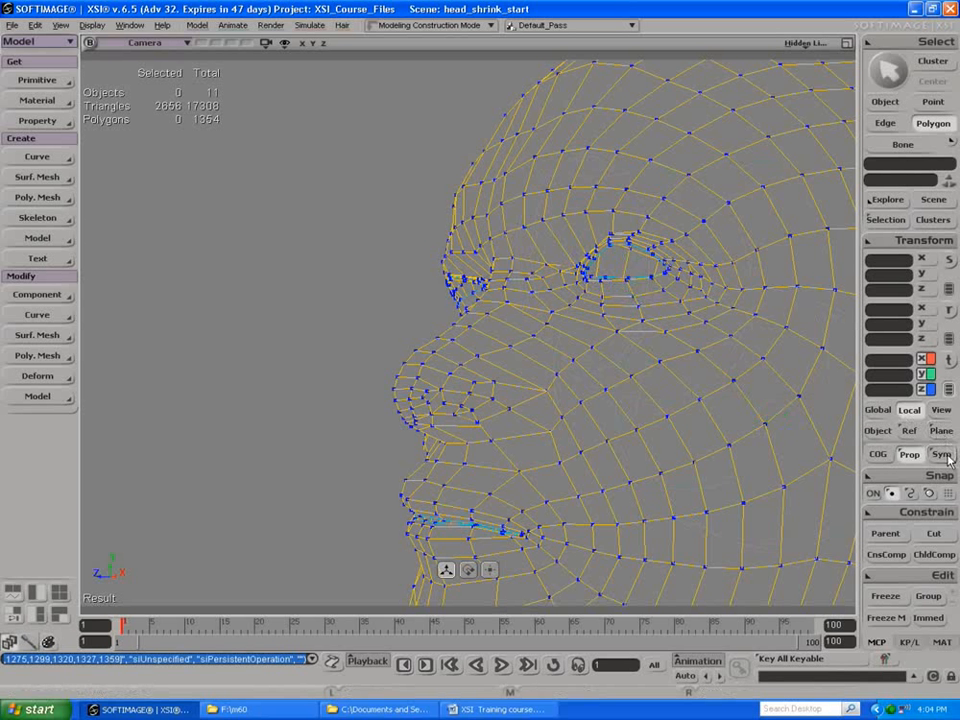
{"action": "left_click", "coordinate": [643, 293]}
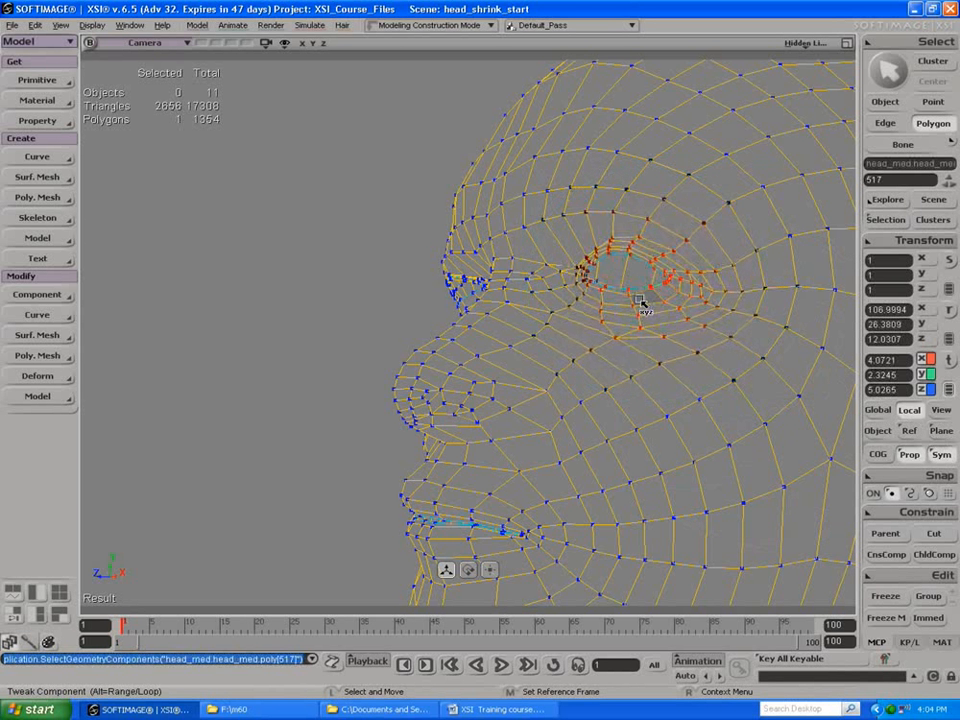
{"action": "left_click_drag", "start_coordinate": [643, 270], "coordinate": [645, 302]}
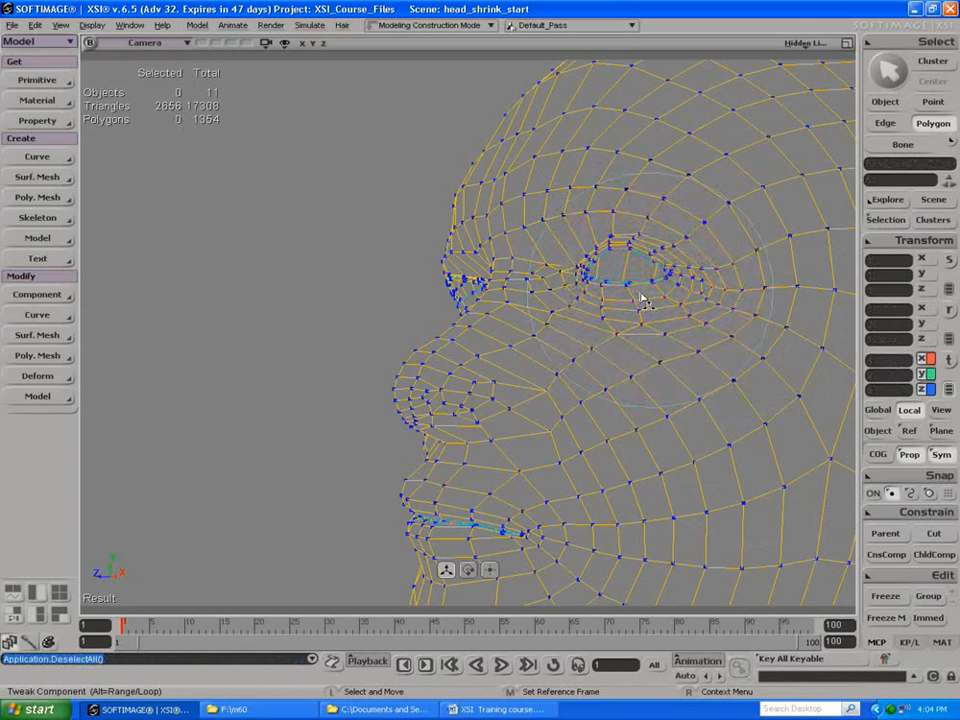
{"action": "key", "text": "ctrl+z"}
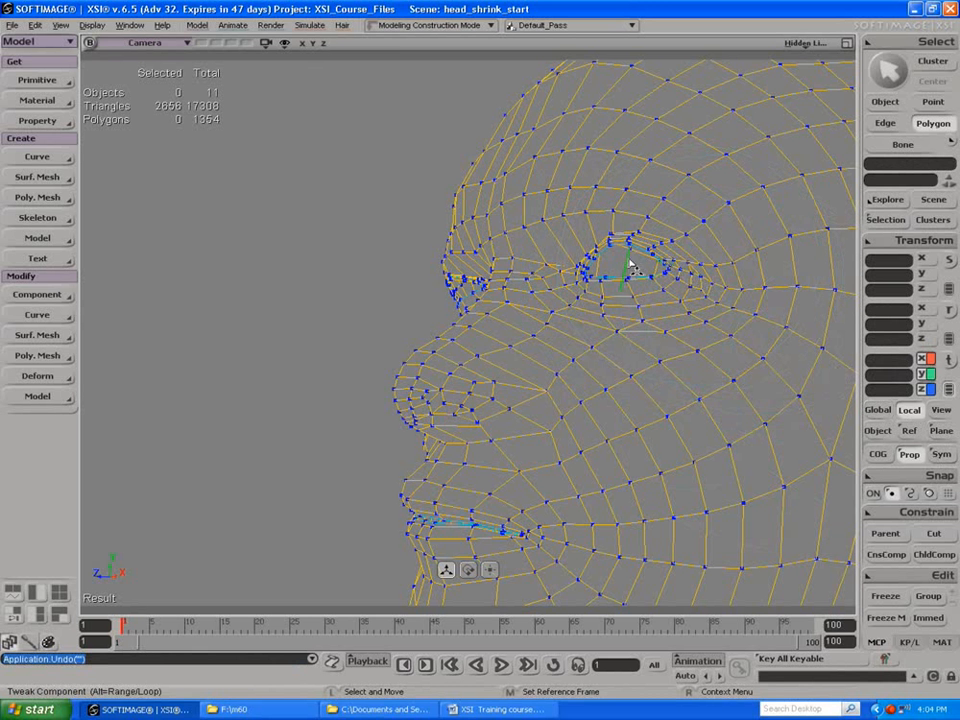
Step: Tweak the outer and inner points of the head's left lower eyelid with proportional falloff, with symmetry off
{"action": "left_click", "coordinate": [669, 290]}
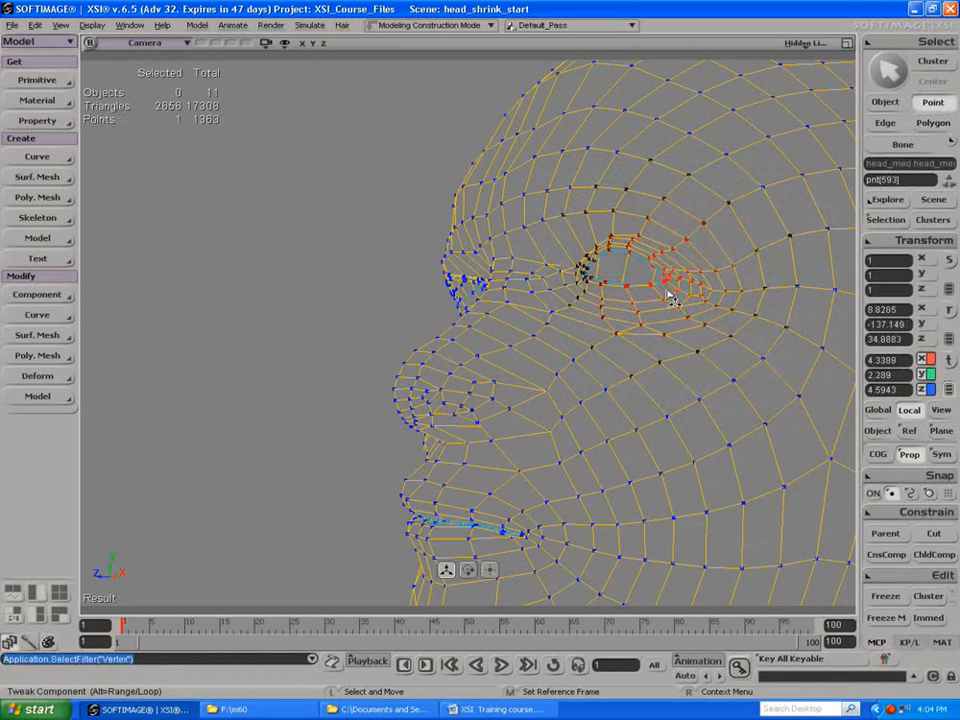
{"action": "left_click", "coordinate": [604, 292]}
{"action": "key", "text": "ctrl+shift+a"}
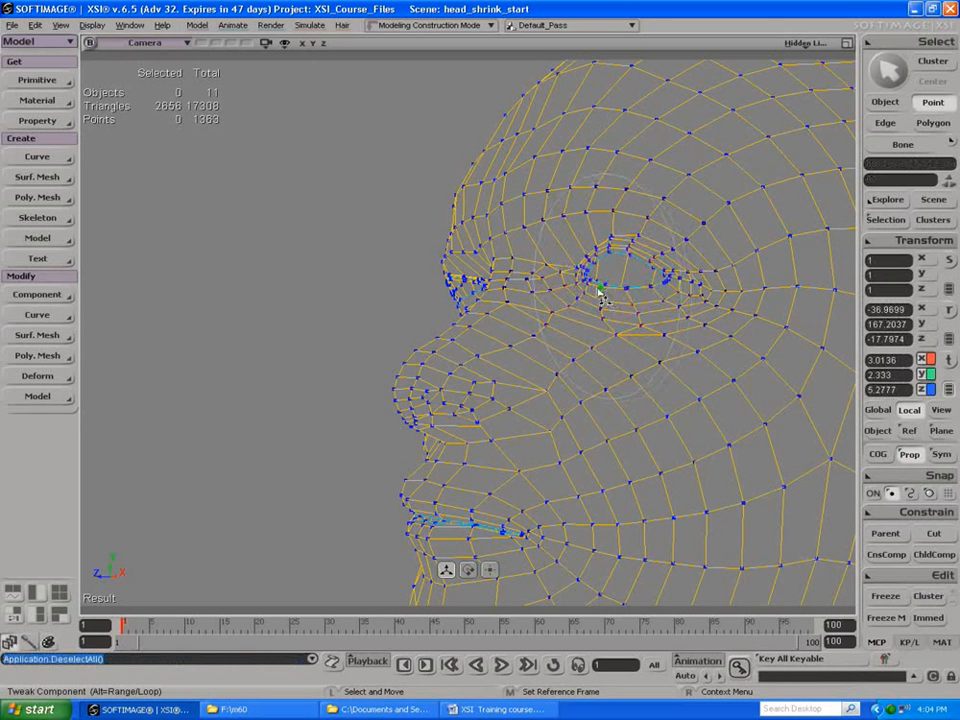
Step: Tweak a lower eyelid edge and a point near the inner corner of the head's right eye
{"action": "key", "text": "s"}
{"action": "left_click_drag", "start_coordinate": [574, 261], "coordinate": [642, 271]}
{"action": "key", "text": "m"}
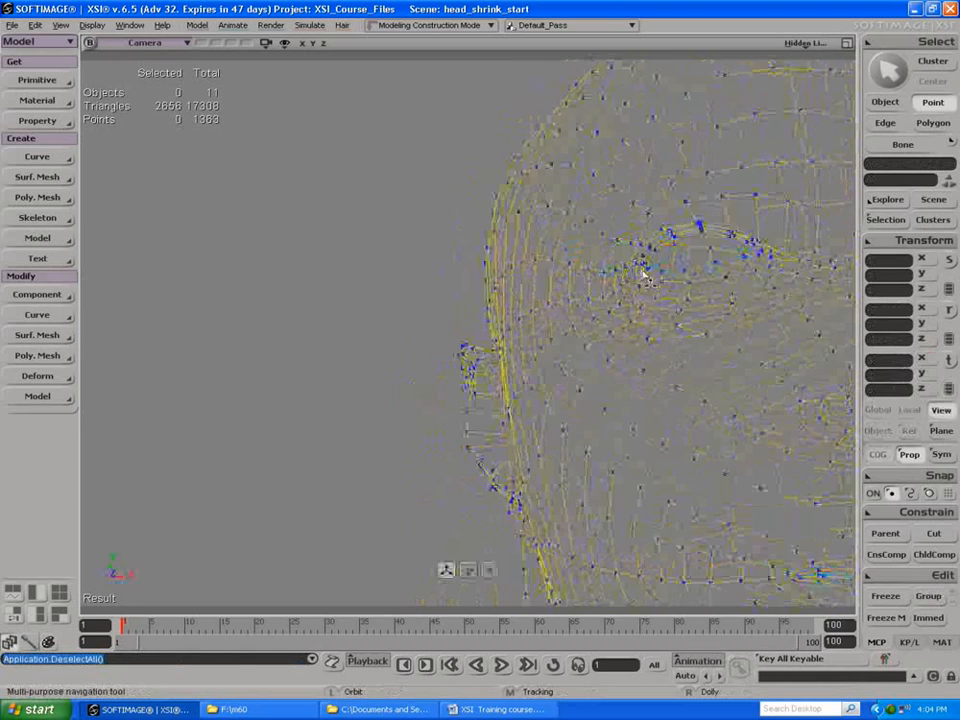
{"action": "left_click", "coordinate": [678, 283]}
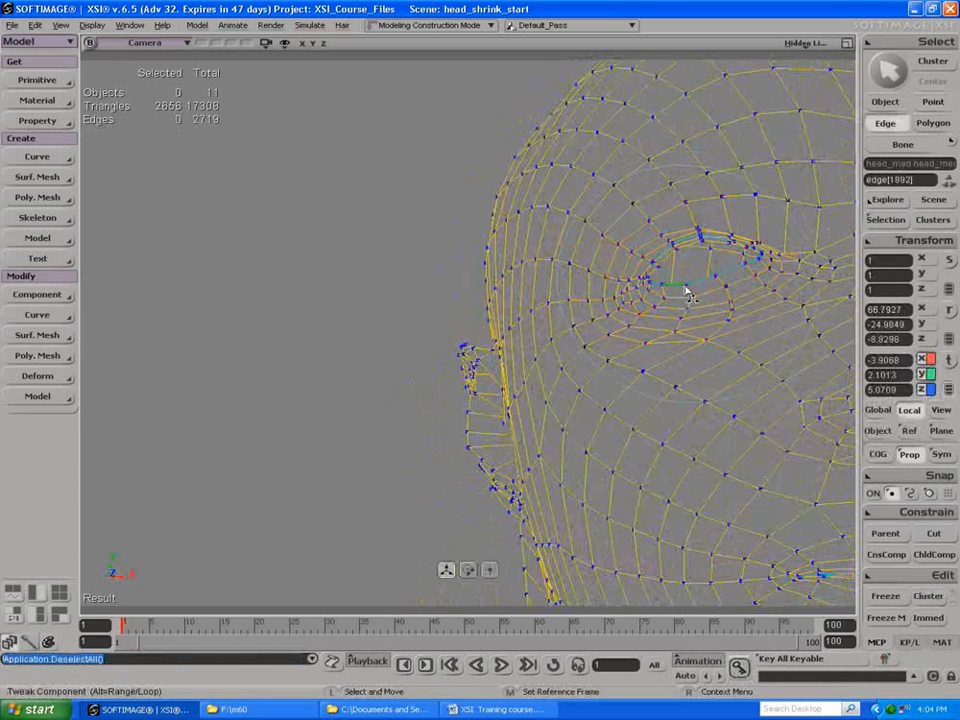
{"action": "key", "text": "t"}
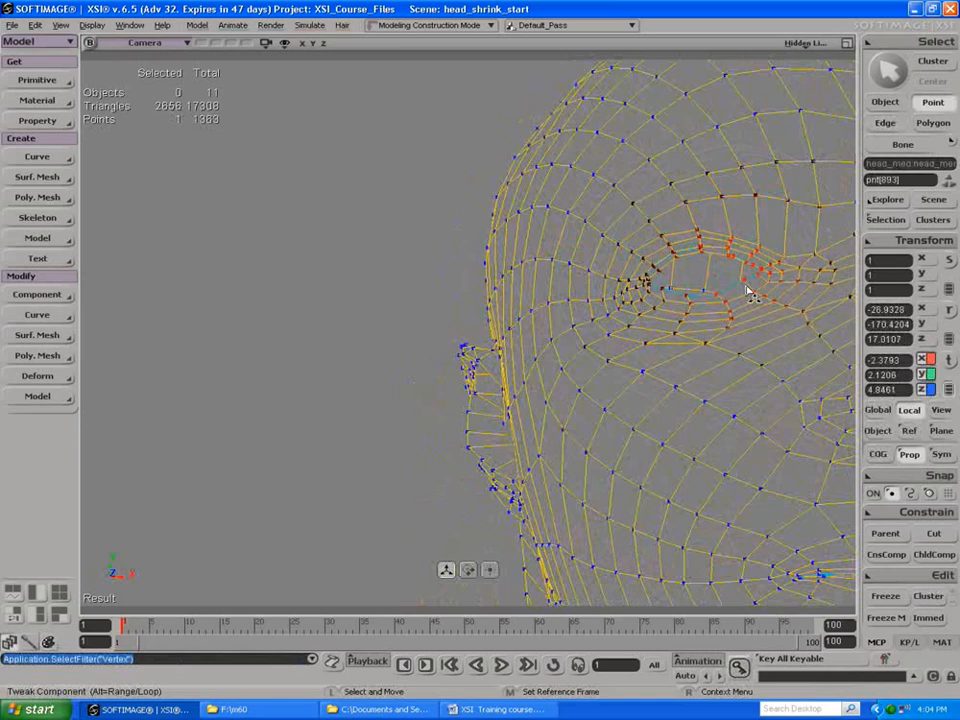
{"action": "key", "text": "ctrl+shift+a"}
Step: Tweak an upper lip edge on the head's left side and a point along the right side of the lip line
{"action": "key", "text": "s"}
{"action": "left_click_drag", "start_coordinate": [739, 279], "coordinate": [591, 356]}
{"action": "key", "text": "e"}
{"action": "left_click", "coordinate": [549, 343]}
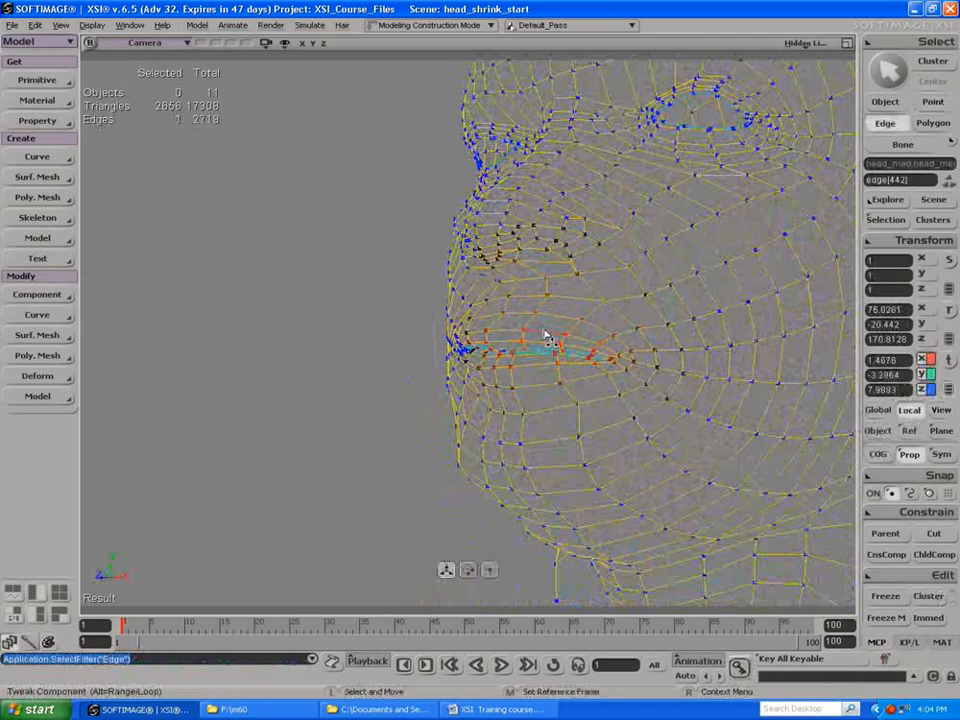
{"action": "key", "text": "s"}
{"action": "right_click_drag", "start_coordinate": [542, 340], "coordinate": [574, 336]}
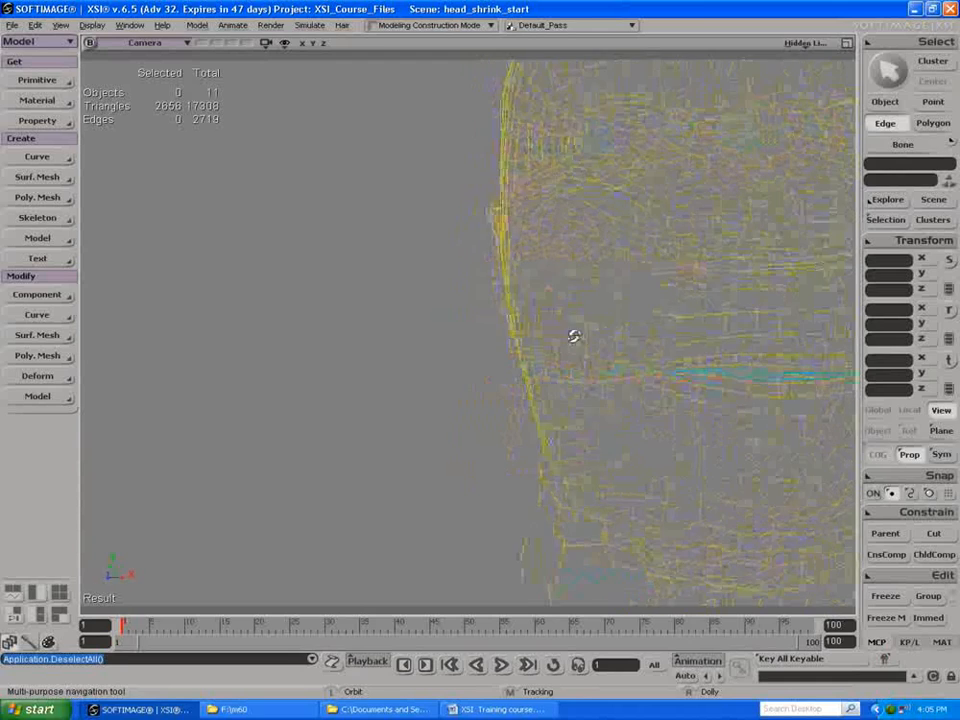
{"action": "key", "text": "t"}
{"action": "left_click", "coordinate": [660, 358]}
Step: Reshape the area in front of the head's left ear by tweaking nearby points and an edge down to the earlobe
{"action": "key", "text": "s"}
{"action": "left_click_drag", "start_coordinate": [661, 358], "coordinate": [605, 324]}
{"action": "right_click_drag", "start_coordinate": [605, 324], "coordinate": [509, 290]}
{"action": "right_click_drag", "start_coordinate": [634, 266], "coordinate": [531, 311]}
{"action": "left_click_drag", "start_coordinate": [531, 311], "coordinate": [512, 309]}
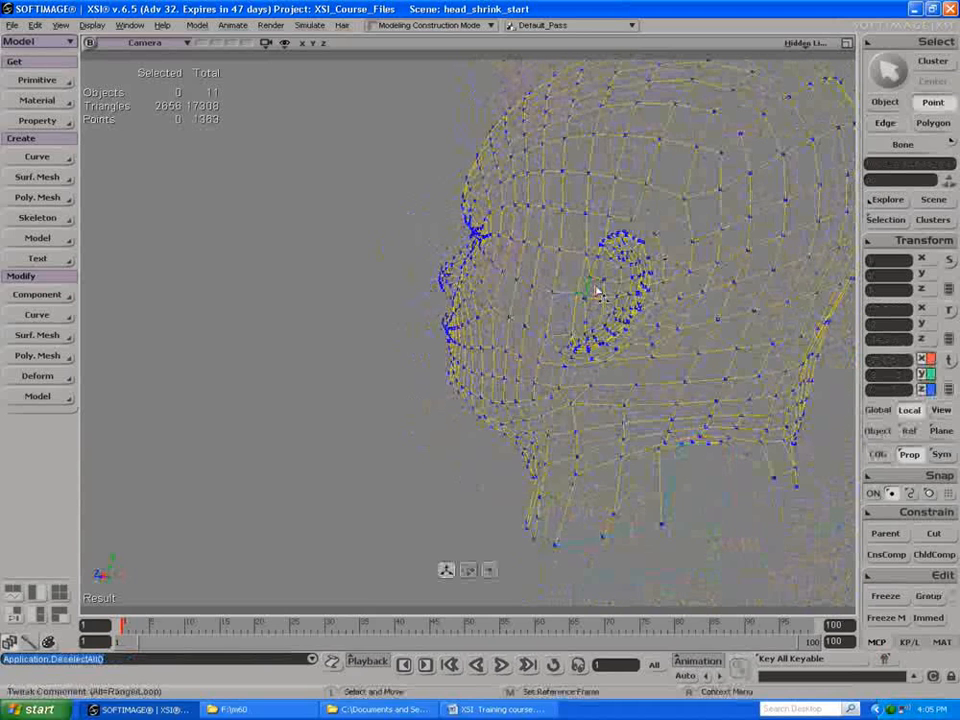
{"action": "left_click_drag", "start_coordinate": [609, 271], "coordinate": [608, 279]}
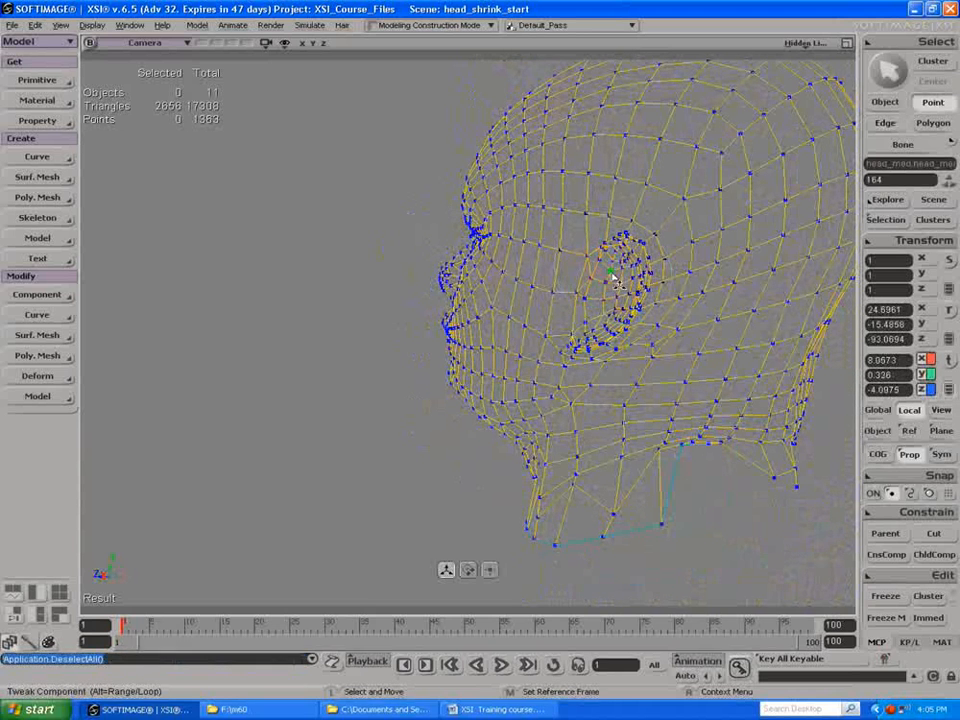
{"action": "key", "text": "e"}
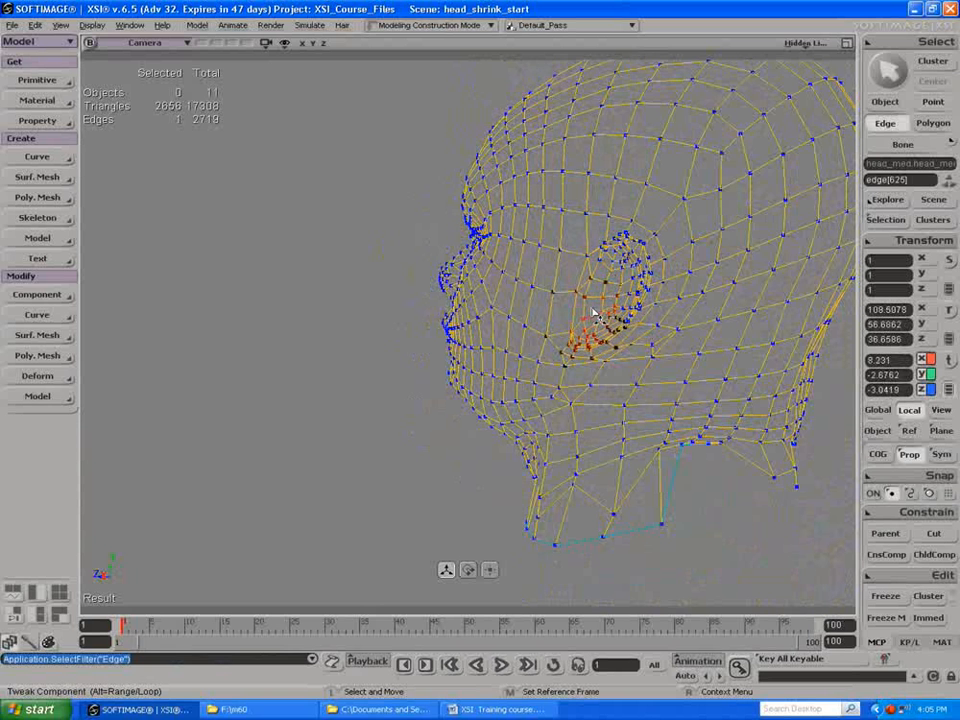
{"action": "key", "text": "t"}
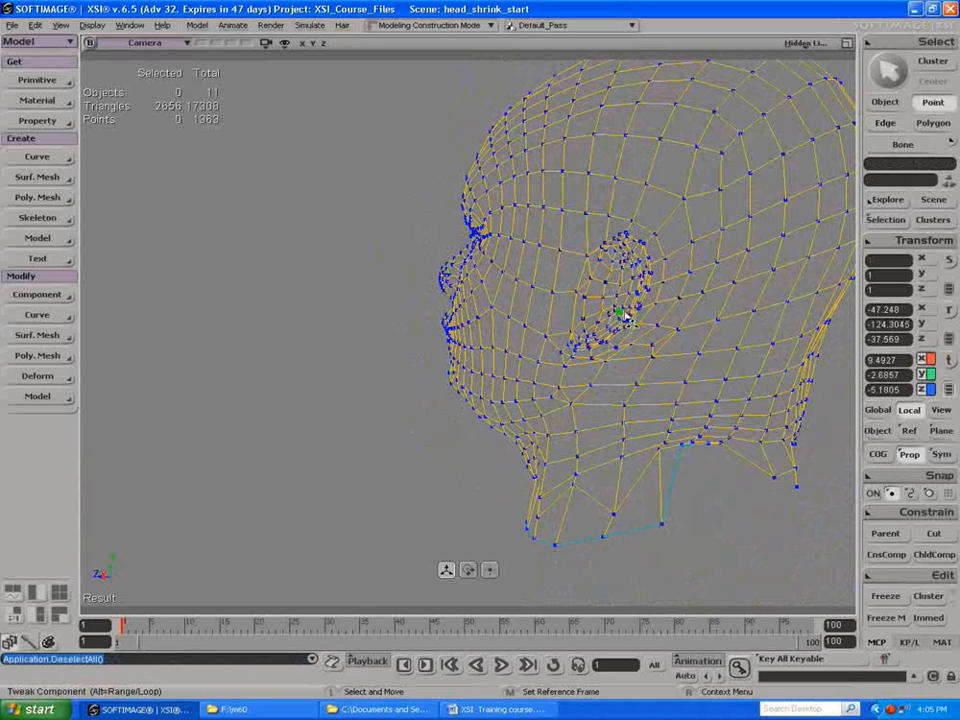
{"action": "left_click", "coordinate": [617, 311]}
Step: Tweak the points around the left nostril and the underside of the nose to smooth out the mesh
{"action": "key", "text": "s"}
{"action": "left_click_drag", "start_coordinate": [620, 301], "coordinate": [724, 287]}
{"action": "right_click_drag", "start_coordinate": [580, 300], "coordinate": [664, 257]}
{"action": "left_click_drag", "start_coordinate": [664, 257], "coordinate": [461, 243]}
{"action": "key", "text": "m"}
{"action": "left_click", "coordinate": [452, 243]}
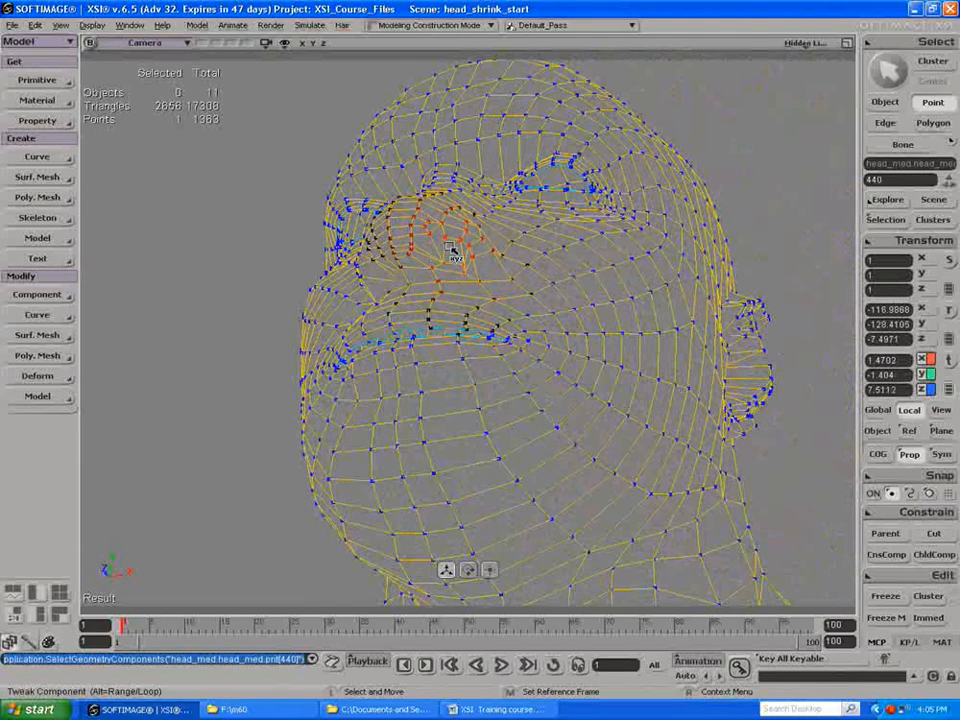
{"action": "left_click", "coordinate": [394, 271]}
{"action": "left_click_drag", "start_coordinate": [392, 269], "coordinate": [410, 290]}
Step: Tweak the edges of the right nostril and a centre point under the nose, and adjust the proportional distance to about 36
{"action": "key", "text": "s"}
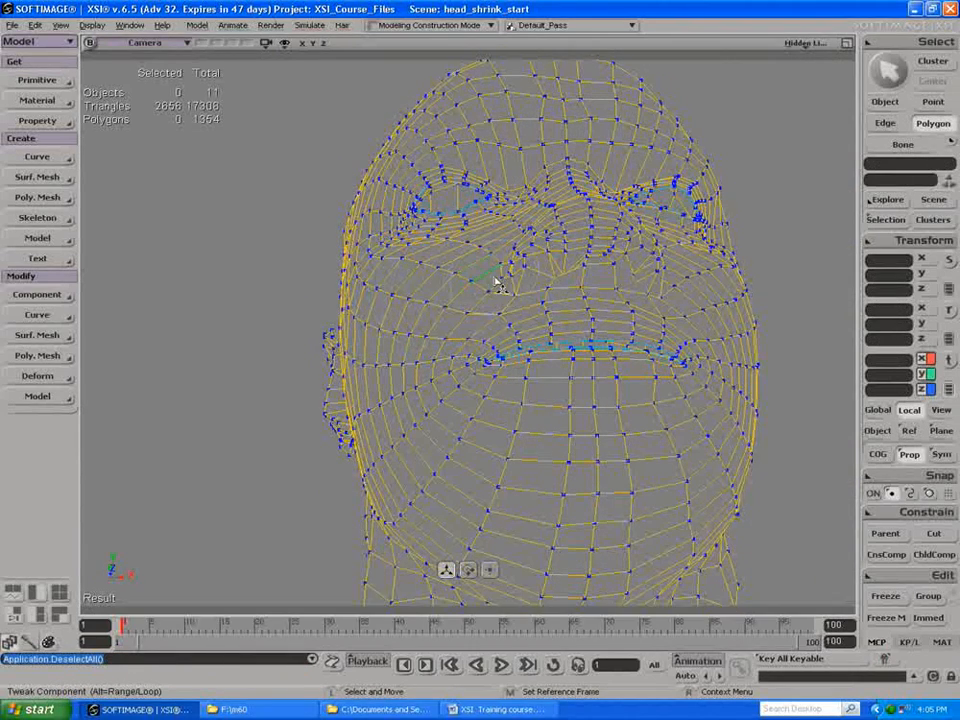
{"action": "left_click", "coordinate": [533, 267]}
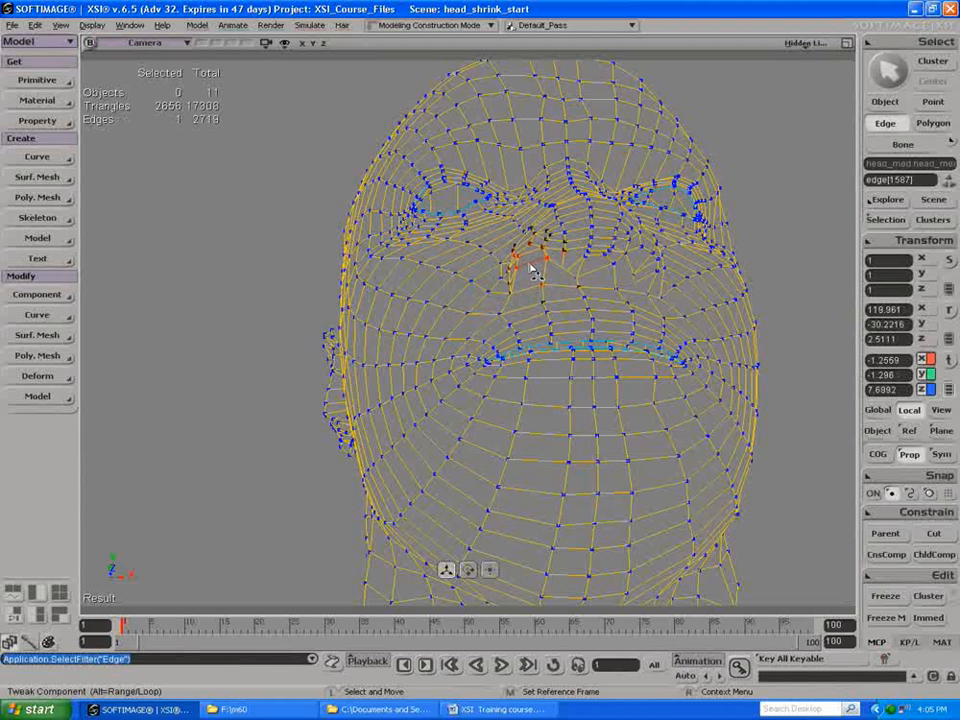
{"action": "left_click", "coordinate": [552, 266]}
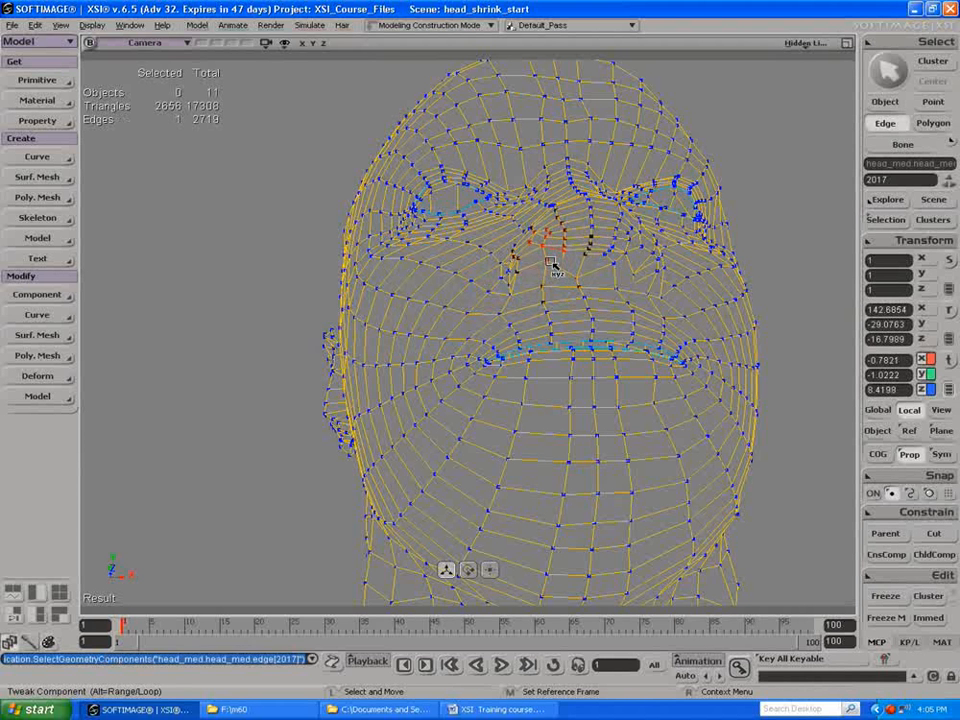
{"action": "left_click", "coordinate": [570, 267]}
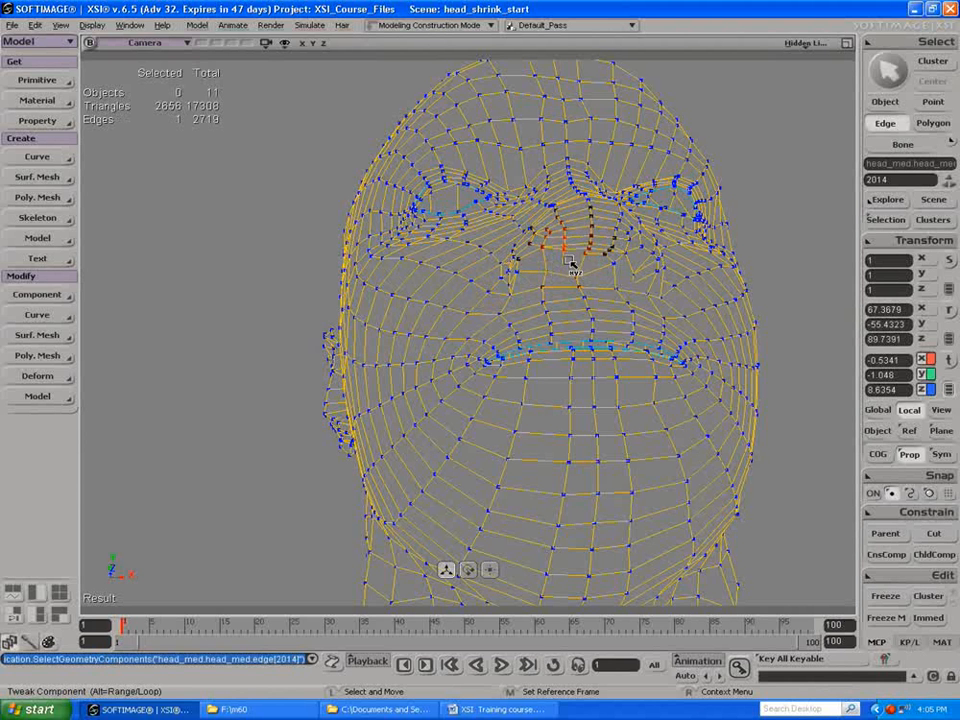
{"action": "key", "text": "t"}
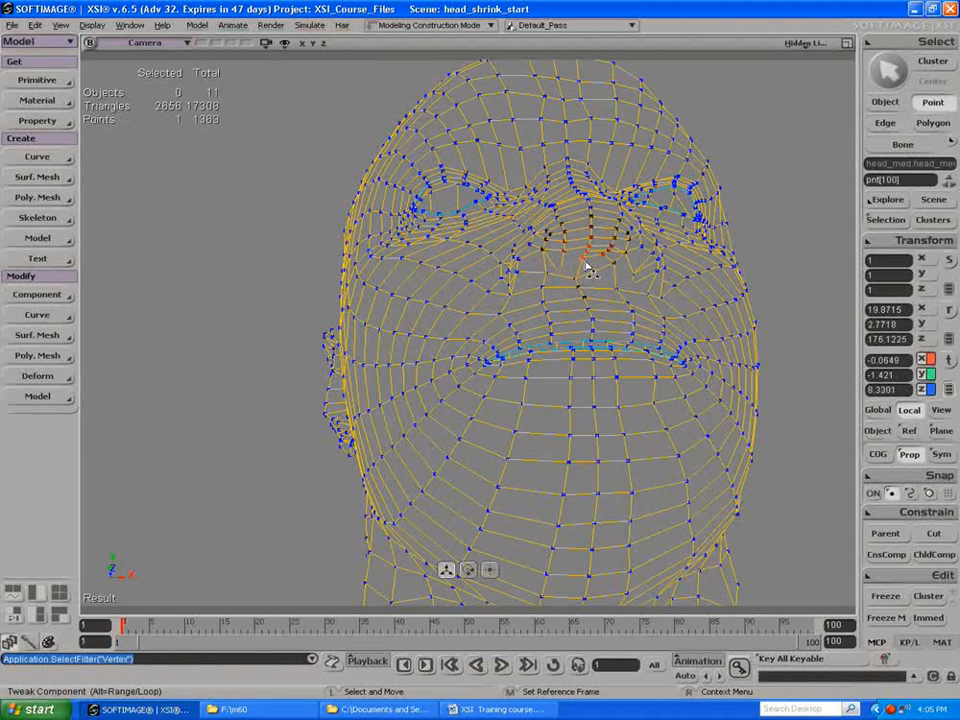
{"action": "key", "text": "e"}
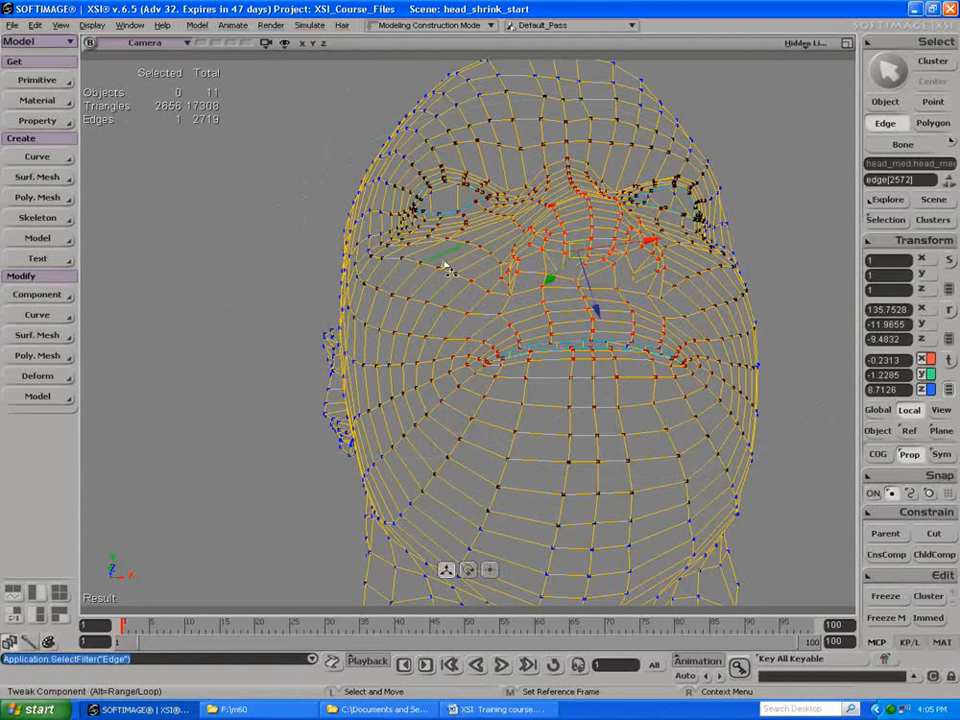
{"action": "key", "text": "r"}
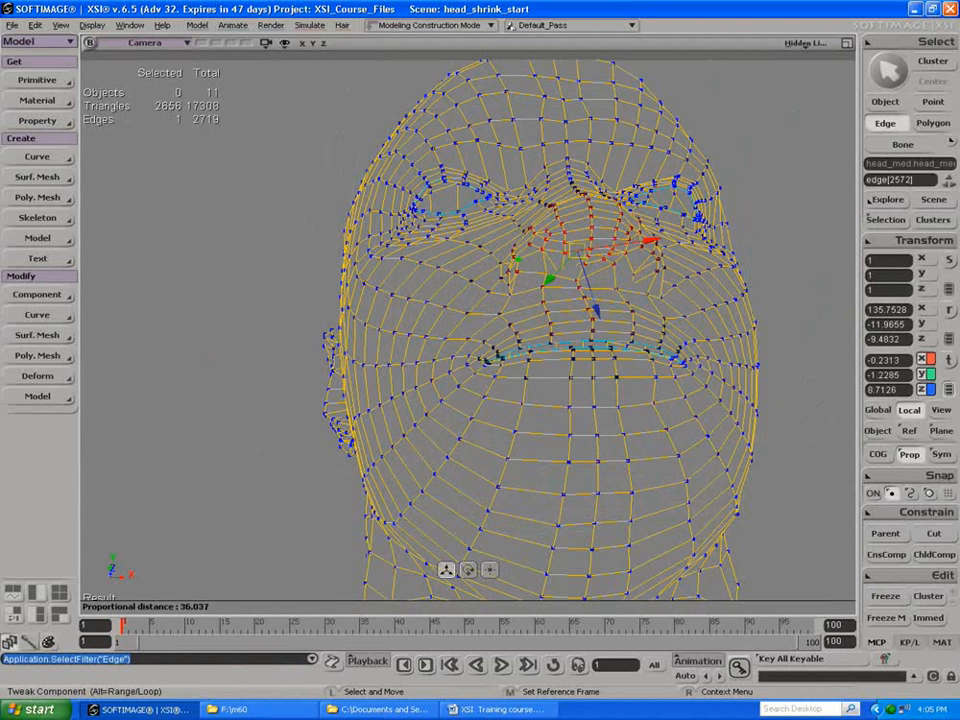
Step: Add an edge loop beside the centre of the nose by splitting all parallel edges with the Split Edge tool
{"action": "key", "text": "s"}
{"action": "left_click_drag", "start_coordinate": [514, 261], "coordinate": [498, 307]}
{"action": "right_click_drag", "start_coordinate": [498, 307], "coordinate": [400, 226]}
{"action": "middle_click_drag", "start_coordinate": [400, 226], "coordinate": [429, 224]}
{"action": "left_click_drag", "start_coordinate": [429, 224], "coordinate": [497, 150]}
{"action": "key", "text": "backslash"}
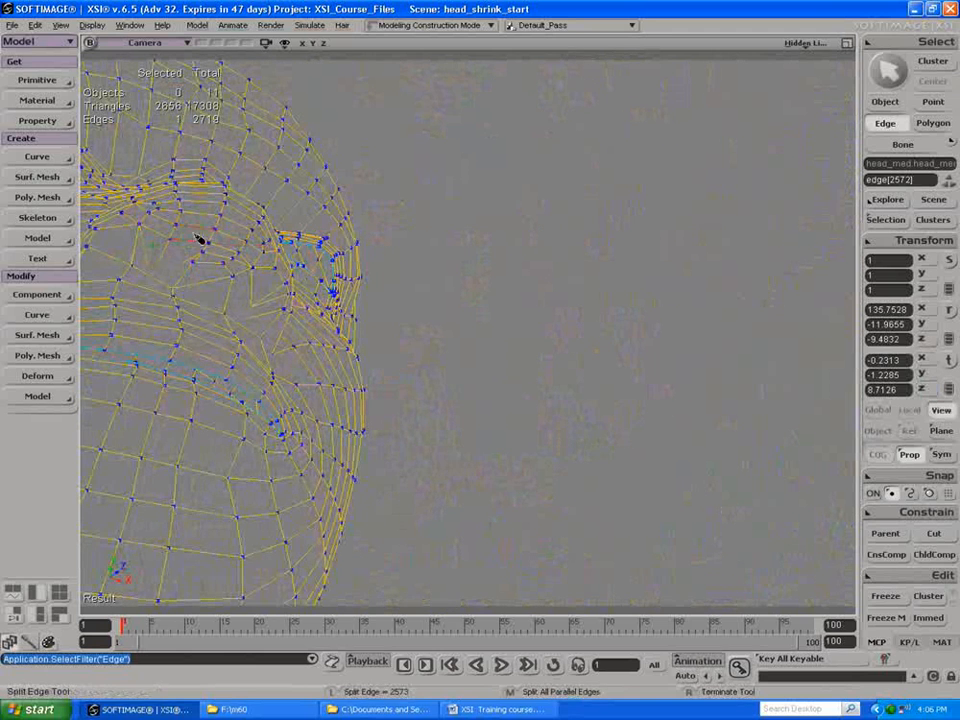
{"action": "left_click", "coordinate": [139, 254]}
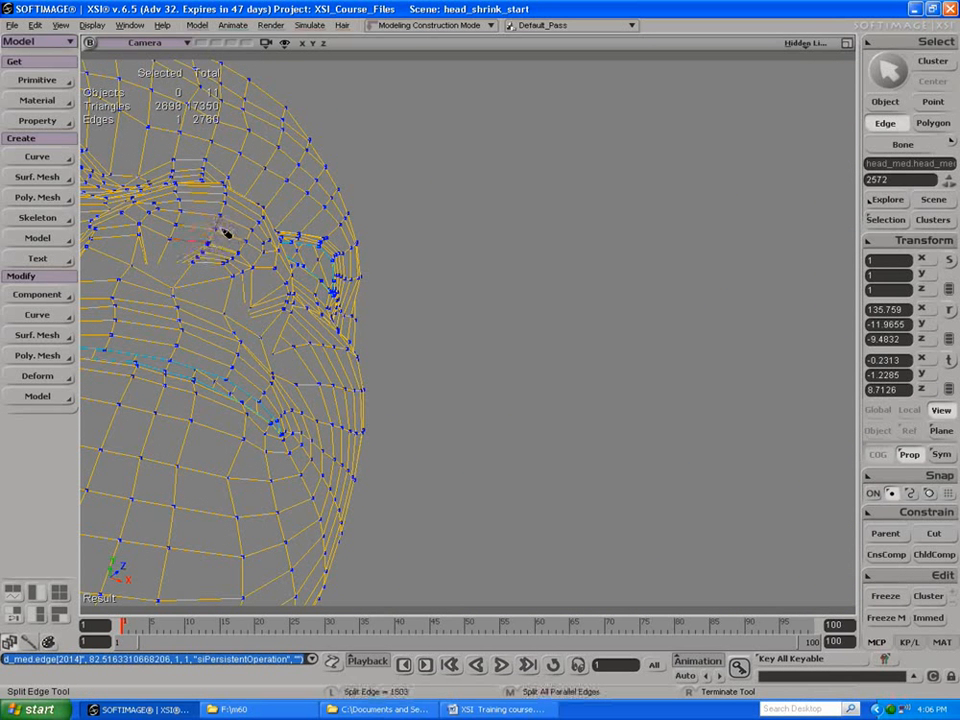
Step: Try splitting another set of parallel edges across the face, then undo that split
{"action": "key", "text": "s"}
{"action": "left_click_drag", "start_coordinate": [257, 262], "coordinate": [227, 462]}
{"action": "middle_click", "coordinate": [207, 414]}
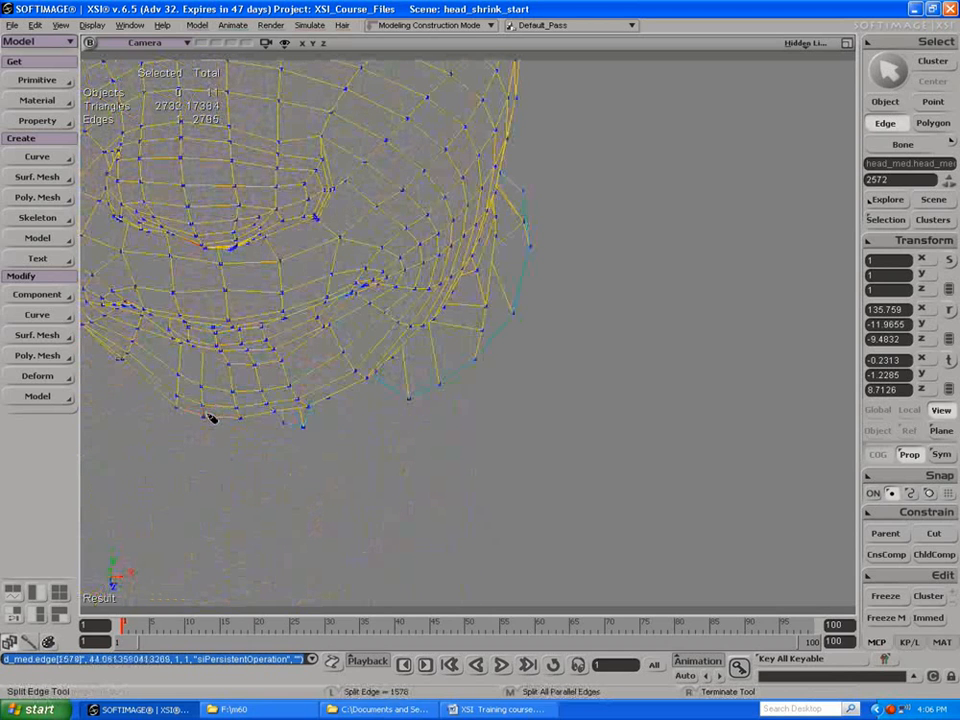
{"action": "key", "text": "s"}
{"action": "left_click_drag", "start_coordinate": [218, 430], "coordinate": [218, 344]}
{"action": "key", "text": "ctrl+z"}
Step: Leave the edge splitting tool for object selection and examine the overall wireframe of the head from several angles
{"action": "key", "text": "s"}
{"action": "right_click_drag", "start_coordinate": [218, 344], "coordinate": [71, 178]}
{"action": "left_click_drag", "start_coordinate": [446, 242], "coordinate": [480, 265]}
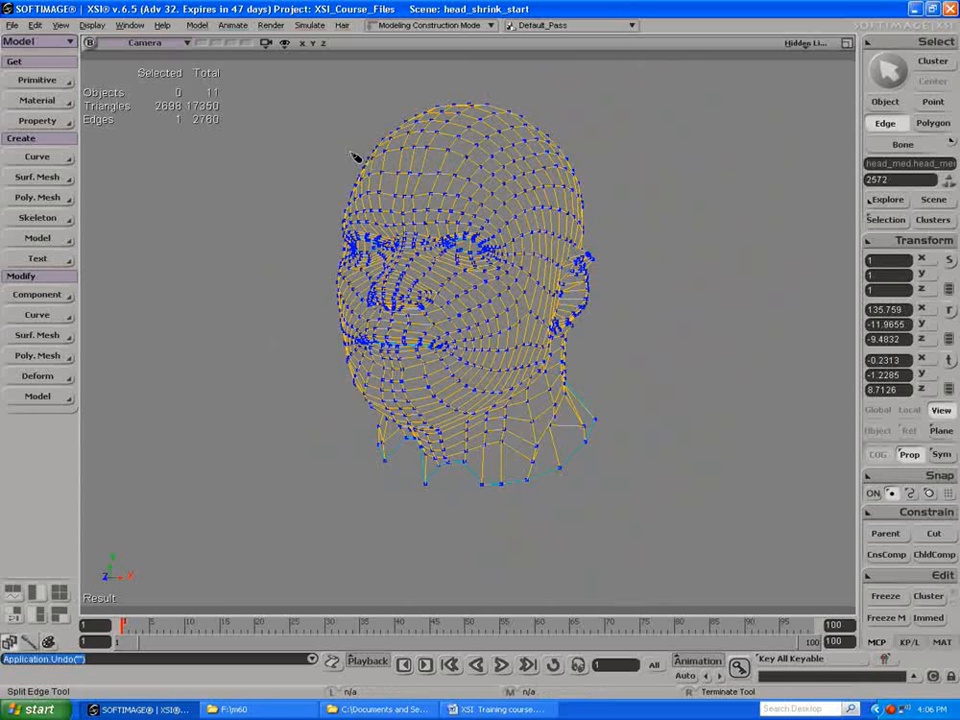
{"action": "key", "text": "space"}
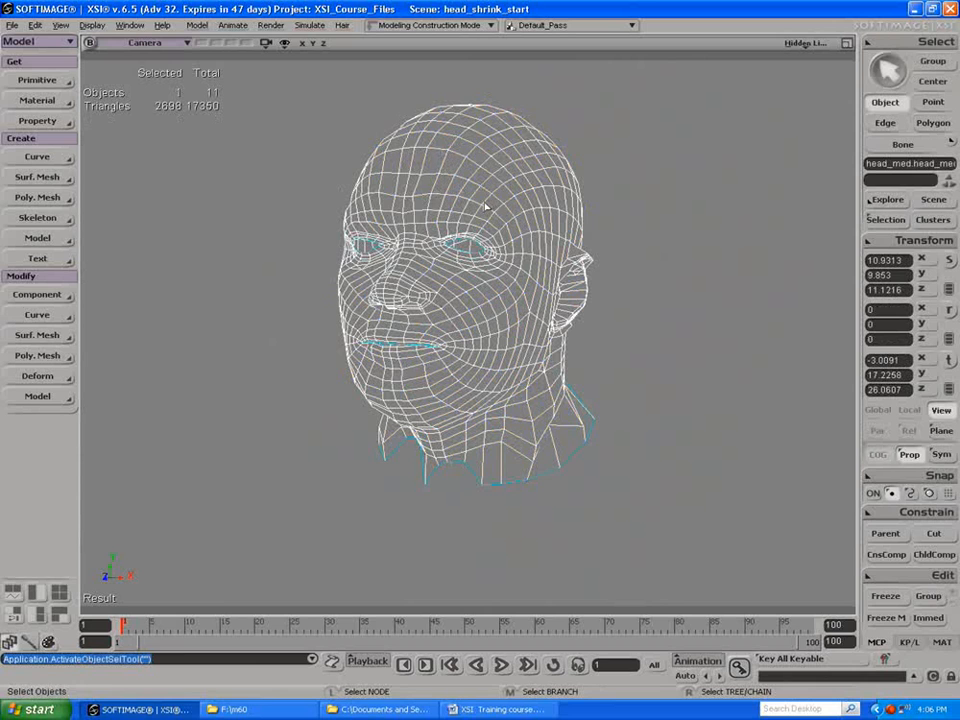
{"action": "key", "text": "s"}
{"action": "mouse_move", "coordinate": [554, 277]}
{"action": "left_mouse_down"}
{"action": "mouse_move", "coordinate": [506, 272]}
{"action": "mouse_move", "coordinate": [474, 240]}
{"action": "mouse_move", "coordinate": [568, 263]}
{"action": "left_mouse_up"}
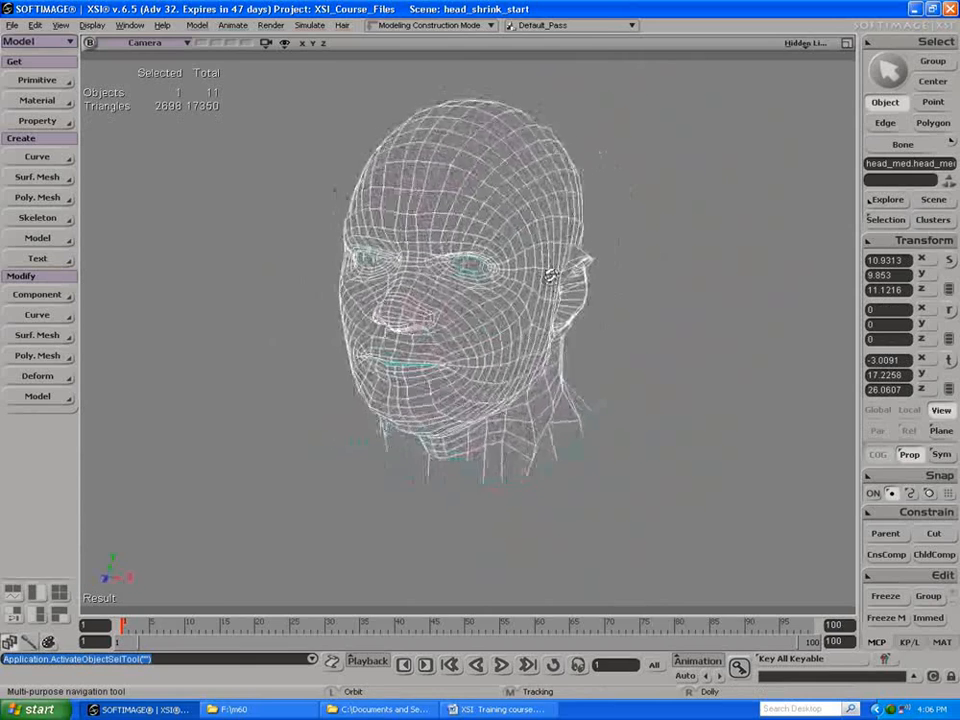
{"action": "left_click_drag", "start_coordinate": [570, 261], "coordinate": [545, 261]}
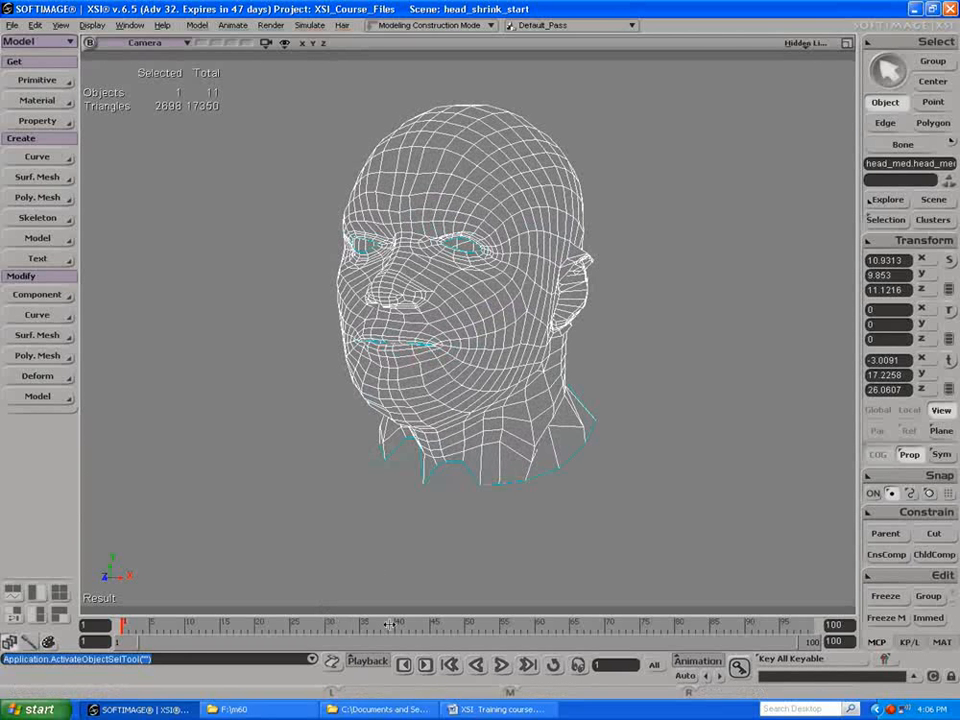
Step: Switch to the XSI Training course document in Word, highlight the "Polygon Reduction tool" topic under Session 3, and return to XSI
{"action": "left_click", "coordinate": [470, 709]}
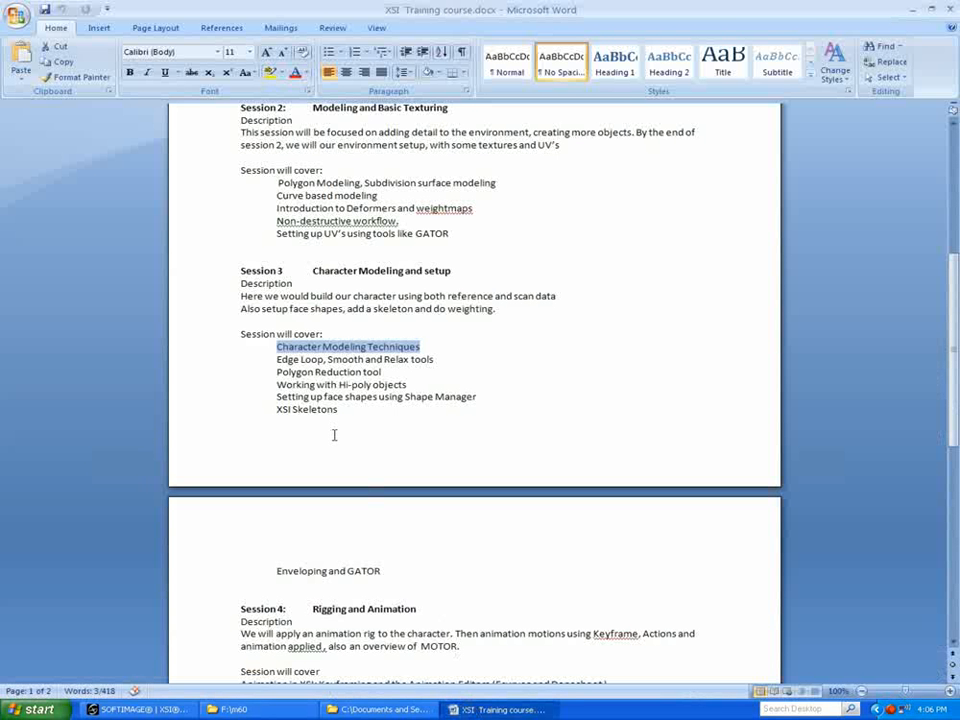
{"action": "left_click_drag", "start_coordinate": [272, 372], "coordinate": [405, 372]}
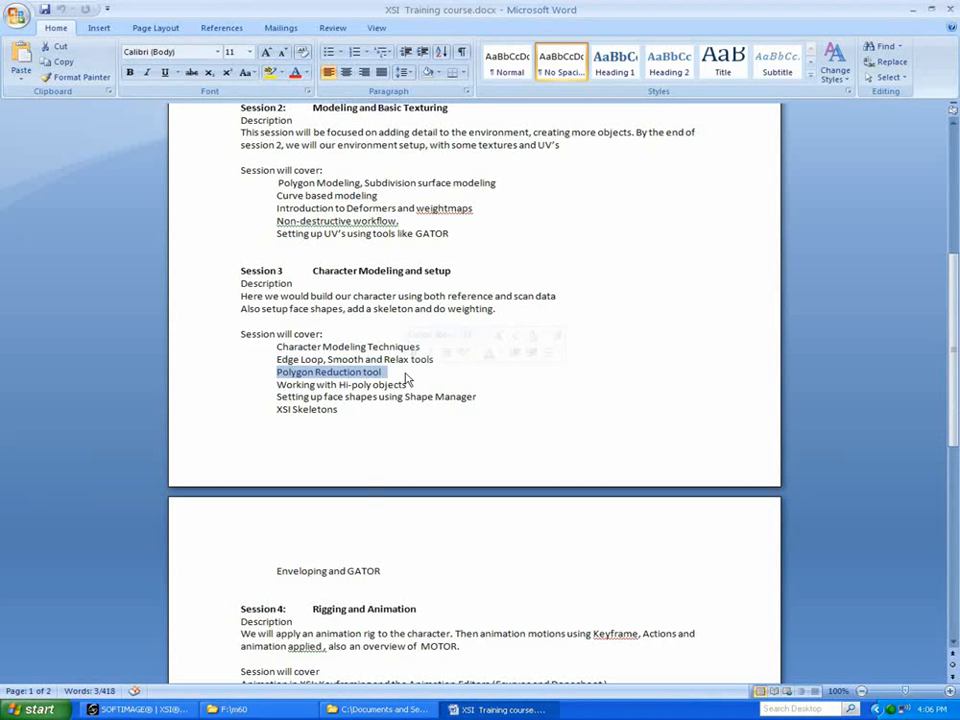
{"action": "left_click", "coordinate": [911, 10]}
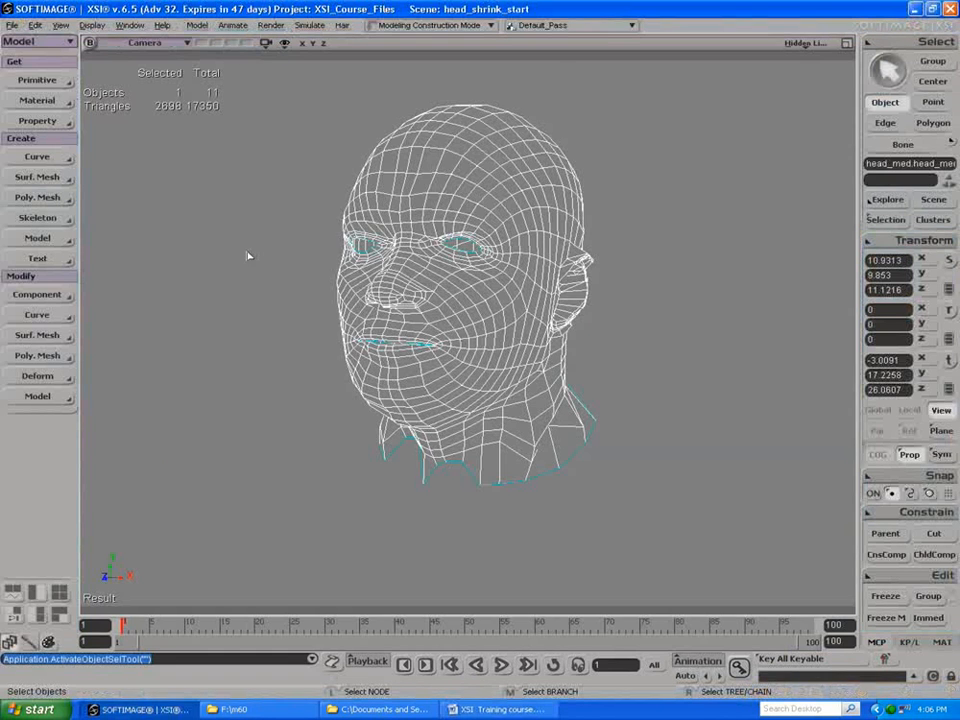
Step: Reselect the head_med mesh as an object
{"action": "left_click", "coordinate": [325, 310]}
{"action": "left_click", "coordinate": [512, 312]}
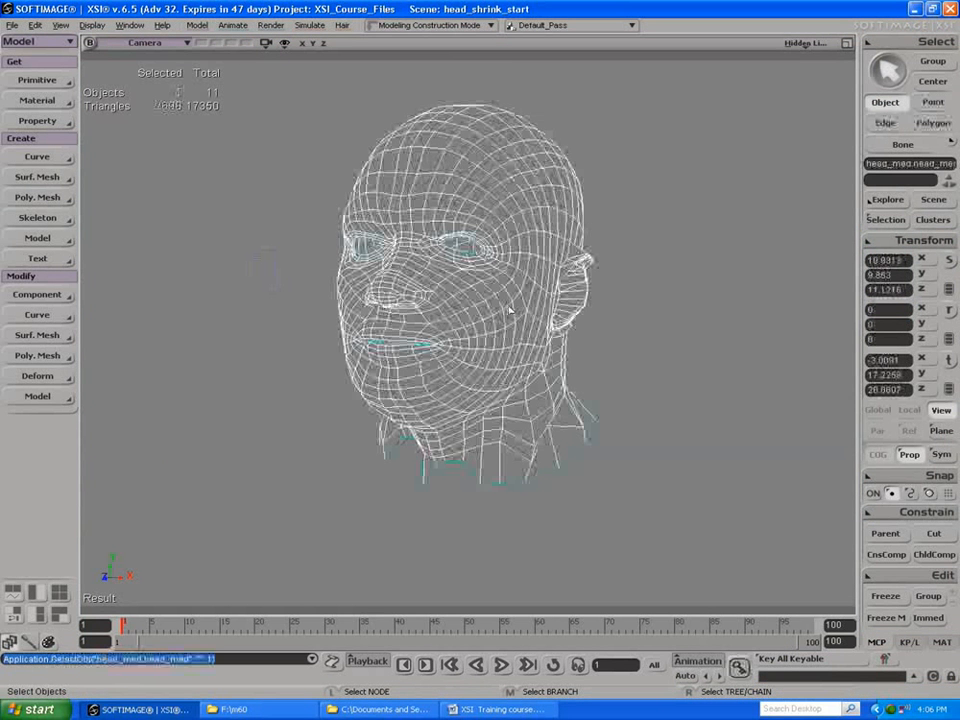
Step: Apply a Smooth deformation with strength 7.907 to the head_med mesh
{"action": "key", "text": "s"}
{"action": "right_click_drag", "start_coordinate": [499, 298], "coordinate": [422, 293]}
{"action": "left_click_drag", "start_coordinate": [422, 293], "coordinate": [394, 291]}
{"action": "right_click_drag", "start_coordinate": [394, 291], "coordinate": [512, 321]}
{"action": "left_click_drag", "start_coordinate": [478, 304], "coordinate": [507, 315]}
{"action": "right_click_drag", "start_coordinate": [507, 315], "coordinate": [470, 306]}
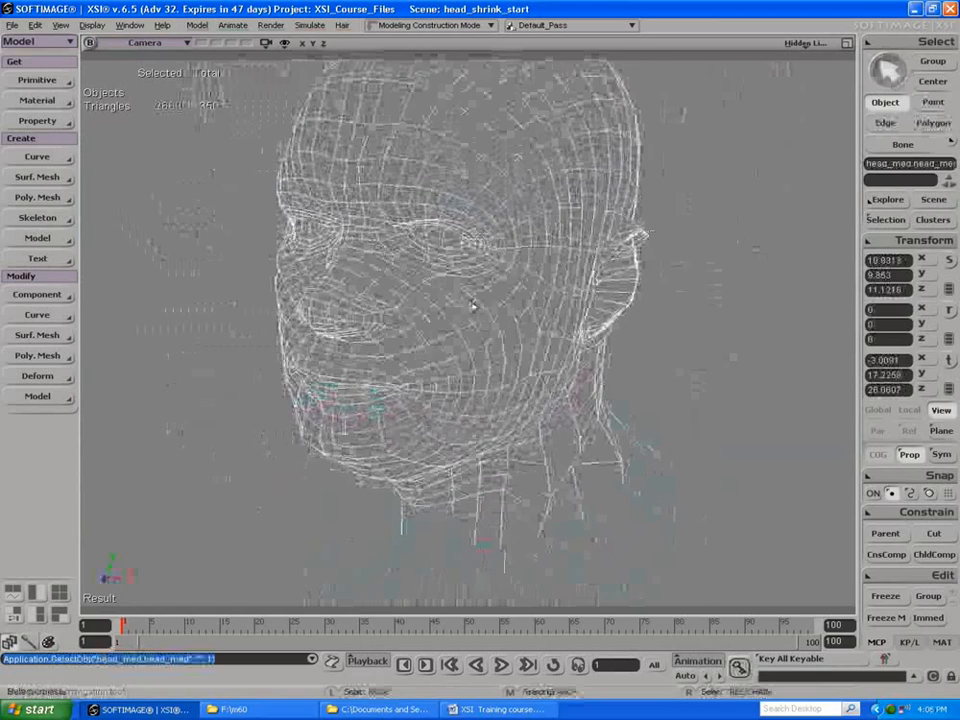
{"action": "left_click", "coordinate": [37, 376]}
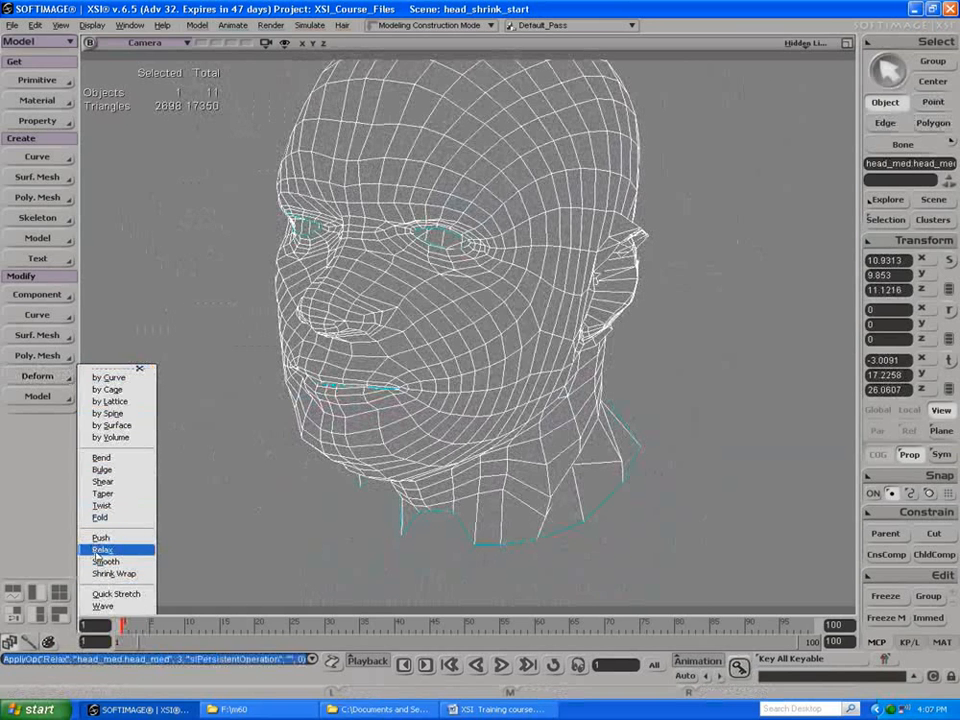
{"action": "left_click", "coordinate": [100, 550]}
{"action": "mouse_move", "coordinate": [275, 260]}
{"action": "left_mouse_down"}
{"action": "mouse_move", "coordinate": [220, 258]}
{"action": "mouse_move", "coordinate": [266, 259]}
{"action": "left_mouse_up"}
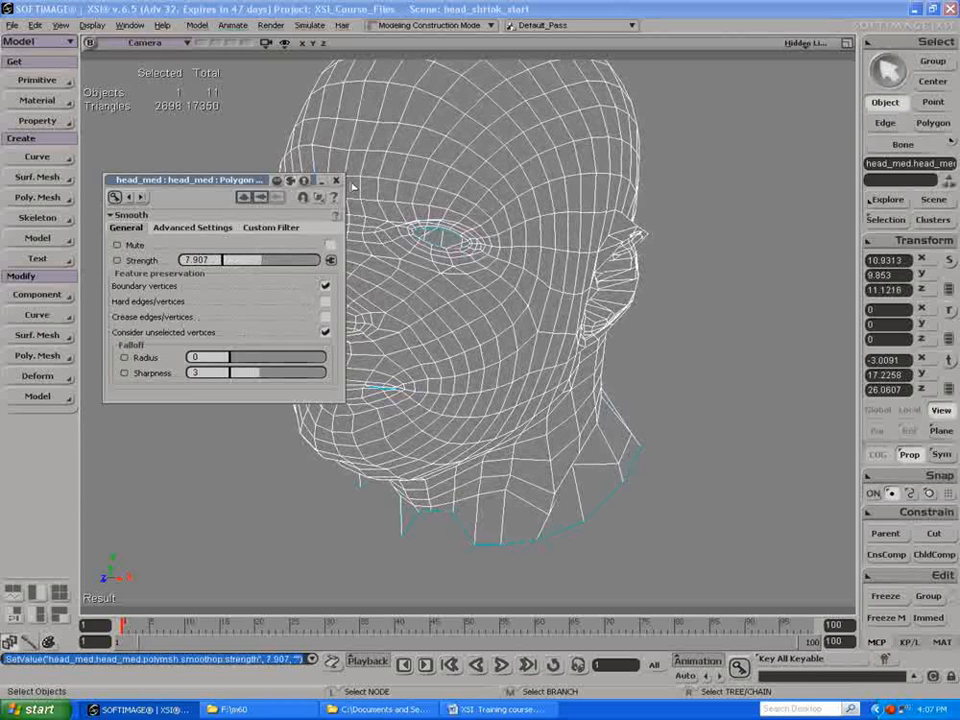
{"action": "left_click", "coordinate": [337, 181]}
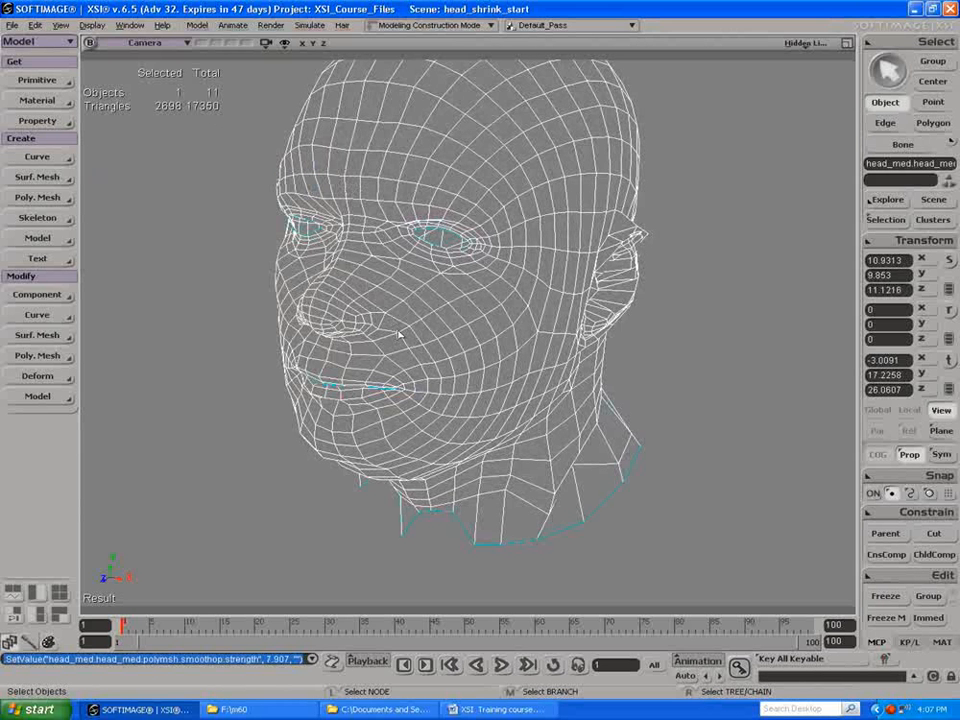
Step: Move the Smooth operator above Shrink Wrap in the operator stack of head_med's polygon mesh in the Explorer
{"action": "key", "text": "8"}
{"action": "left_click", "coordinate": [655, 211]}
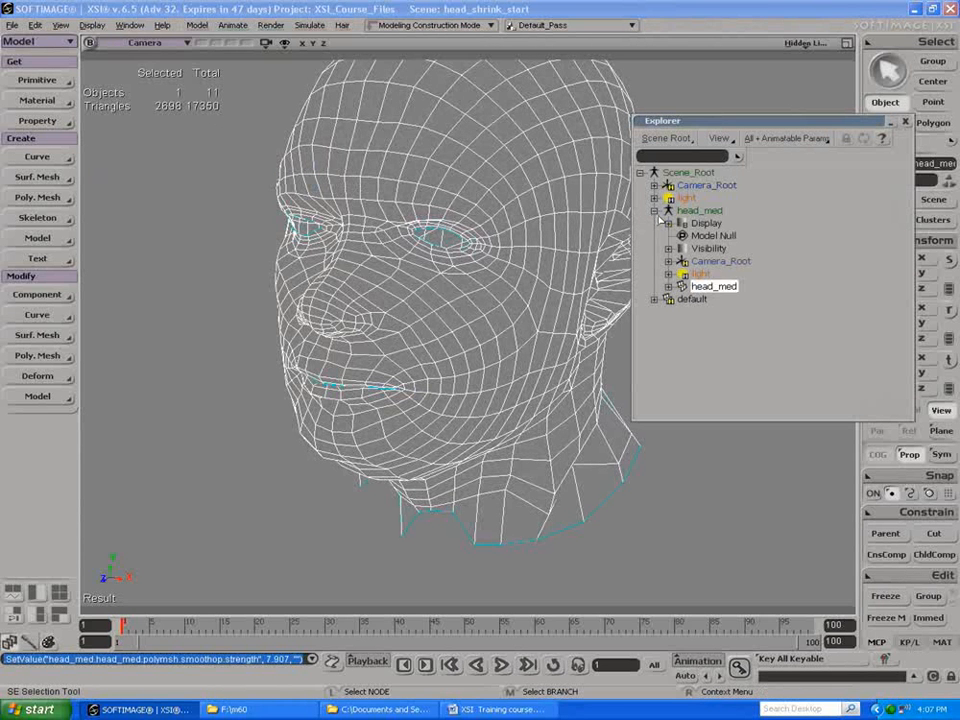
{"action": "left_click", "coordinate": [669, 287]}
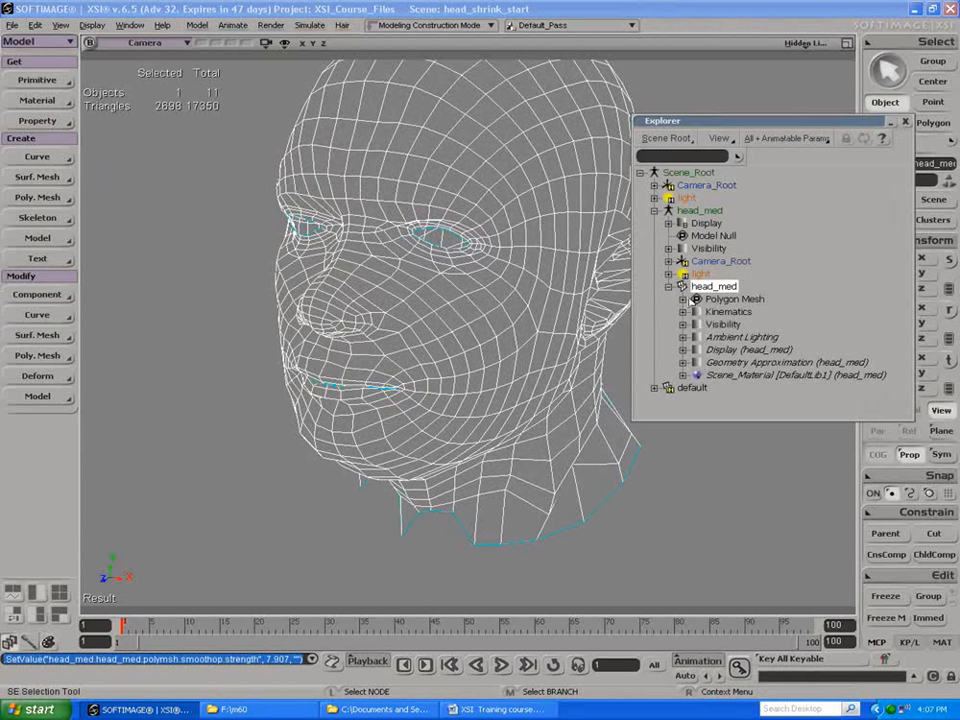
{"action": "left_click", "coordinate": [683, 299]}
{"action": "left_click_drag", "start_coordinate": [737, 350], "coordinate": [743, 320]}
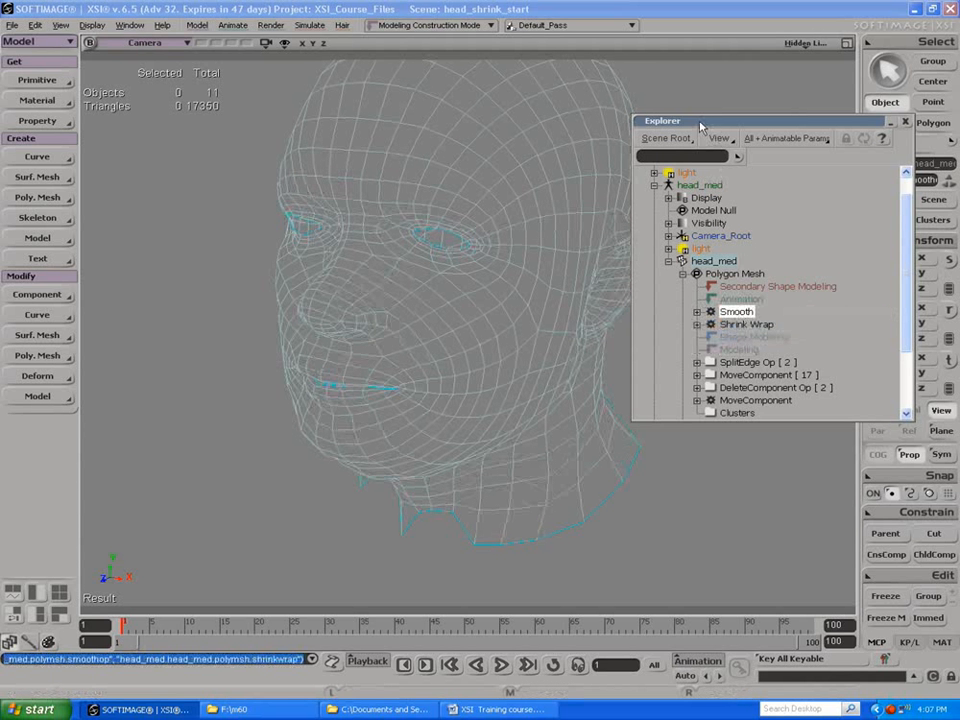
{"action": "left_click_drag", "start_coordinate": [700, 127], "coordinate": [800, 226]}
Step: Reselect the head_med mesh, close the Explorer and freeze the mesh's operator stack
{"action": "key", "text": "s"}
{"action": "left_click_drag", "start_coordinate": [551, 287], "coordinate": [332, 358]}
{"action": "key", "text": "space"}
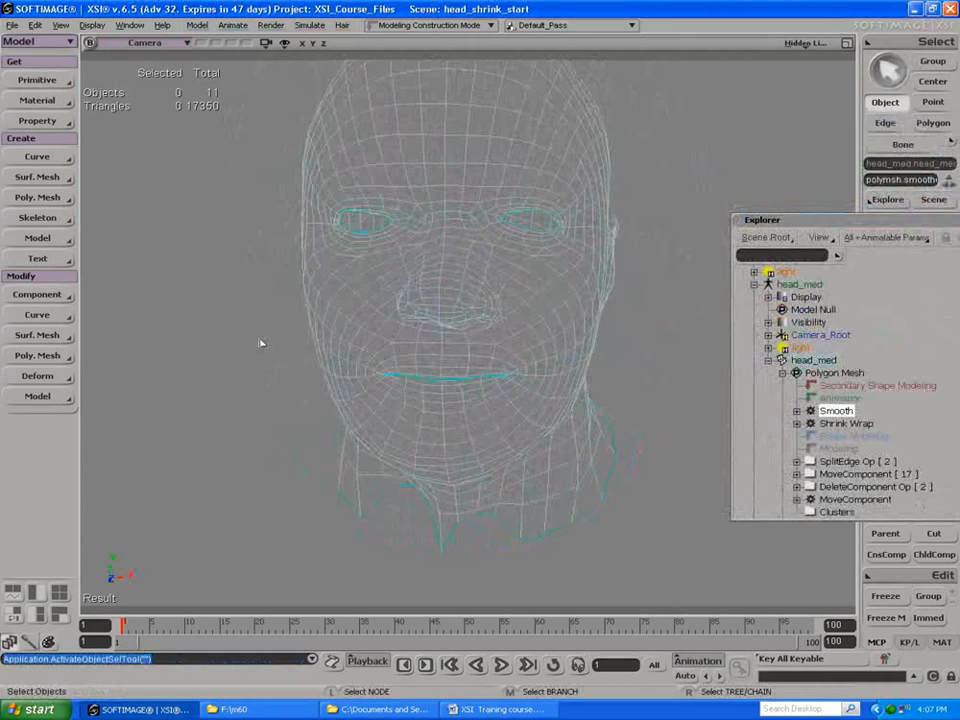
{"action": "left_click", "coordinate": [350, 338]}
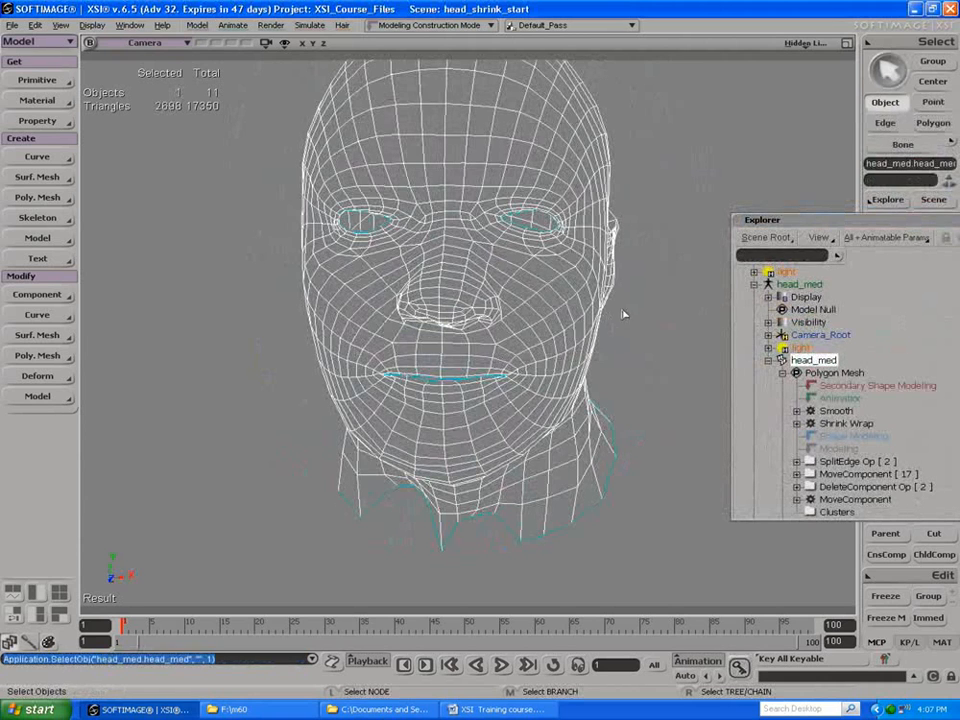
{"action": "key", "text": "s"}
{"action": "left_click_drag", "start_coordinate": [490, 316], "coordinate": [440, 302]}
{"action": "left_click_drag", "start_coordinate": [854, 221], "coordinate": [705, 223]}
{"action": "left_click", "coordinate": [856, 221]}
{"action": "left_click_drag", "start_coordinate": [317, 258], "coordinate": [295, 302]}
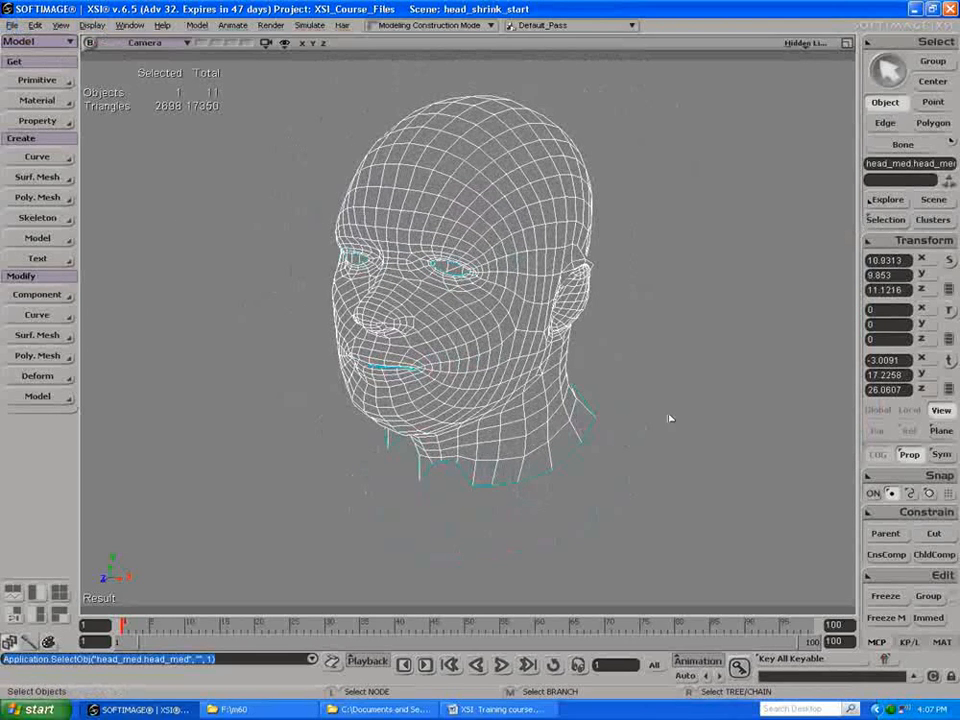
{"action": "left_click", "coordinate": [877, 598]}
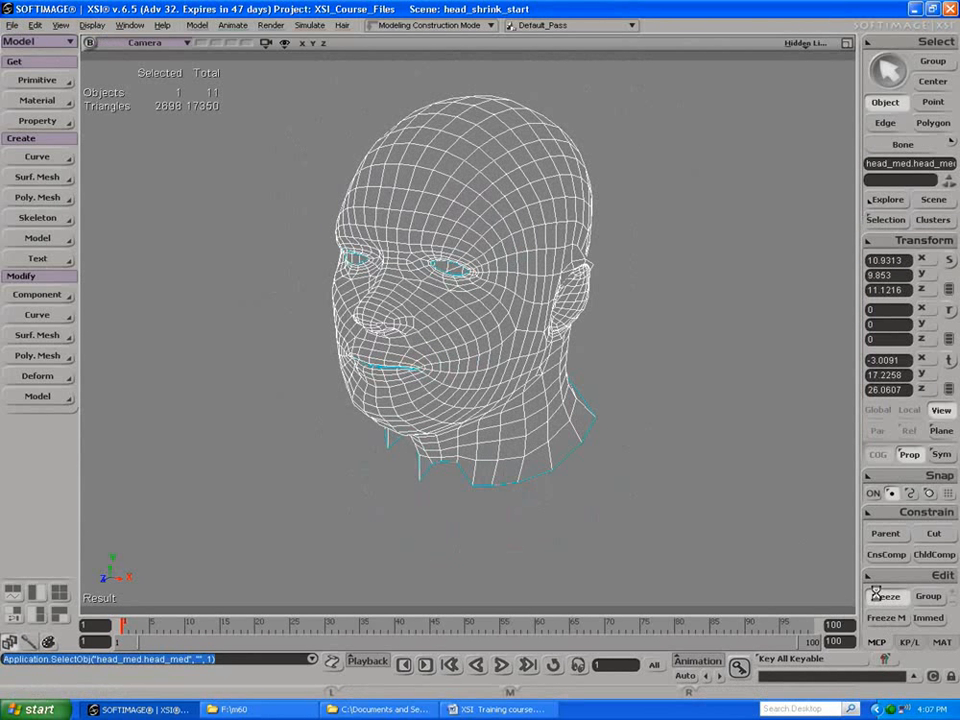
{"action": "left_click", "coordinate": [647, 454]}
{"action": "left_click", "coordinate": [489, 373]}
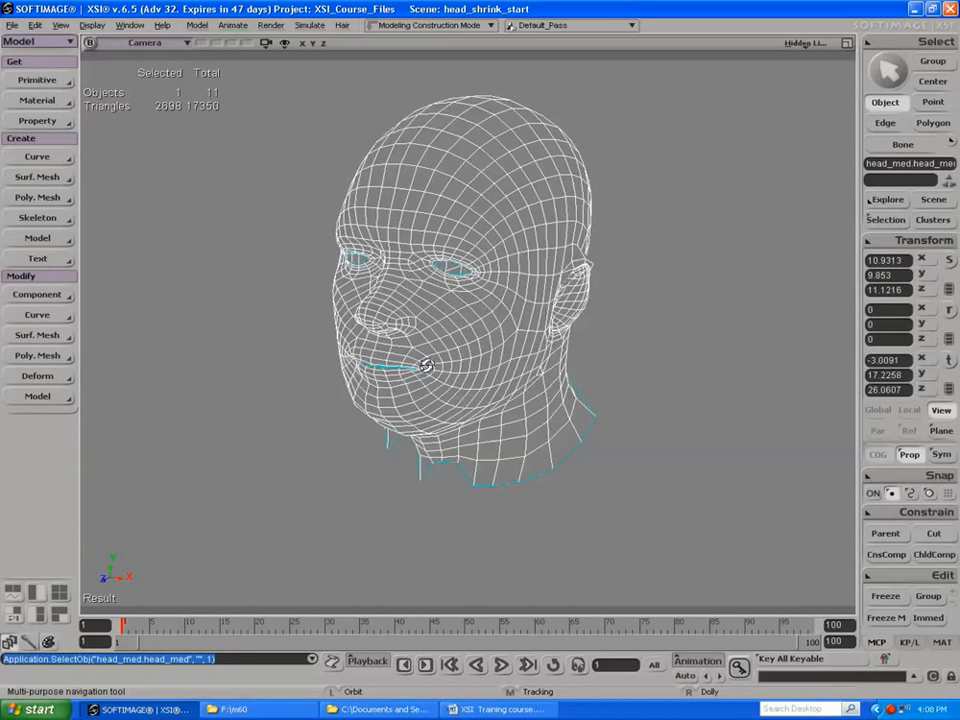
Step: Apply Polygon Reduction to the head_med mesh and place its settings beside the head
{"action": "left_click_drag", "start_coordinate": [426, 364], "coordinate": [472, 340]}
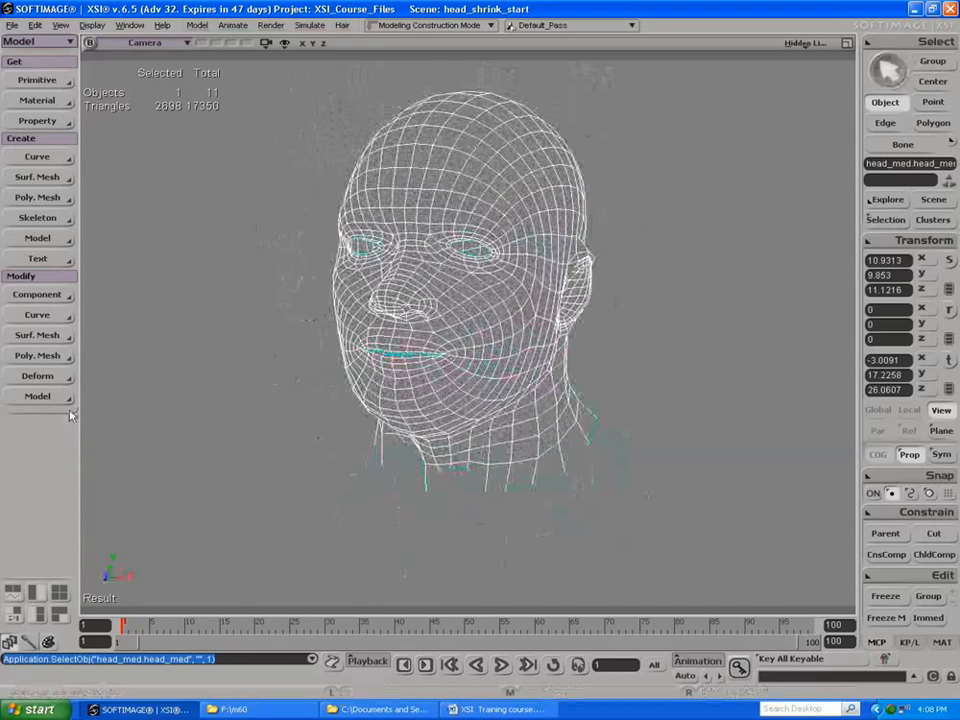
{"action": "left_click", "coordinate": [36, 376]}
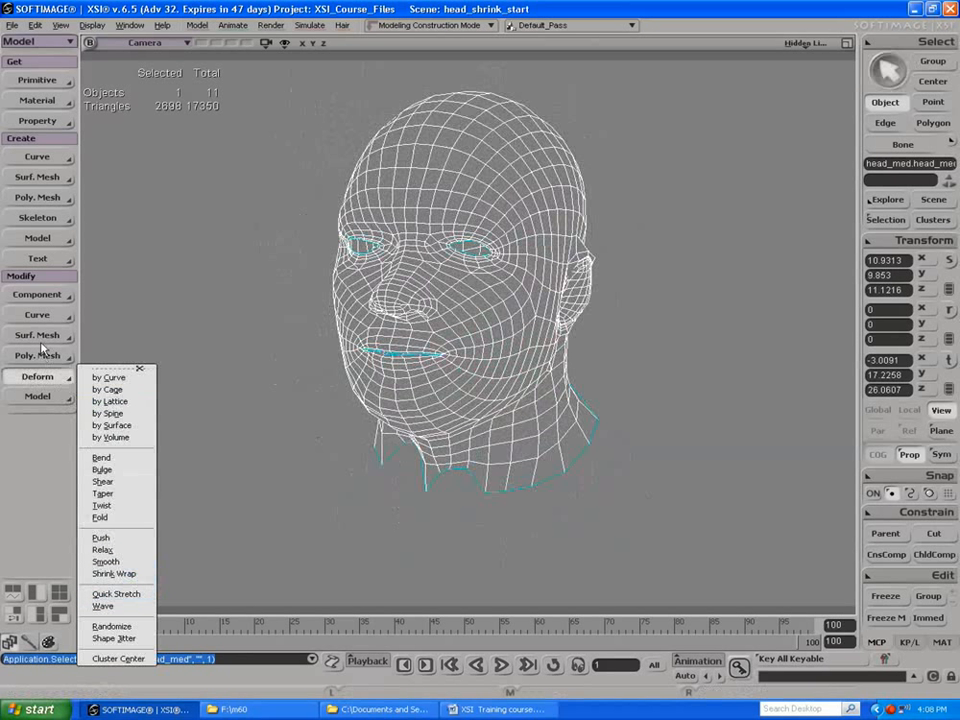
{"action": "left_click", "coordinate": [42, 352]}
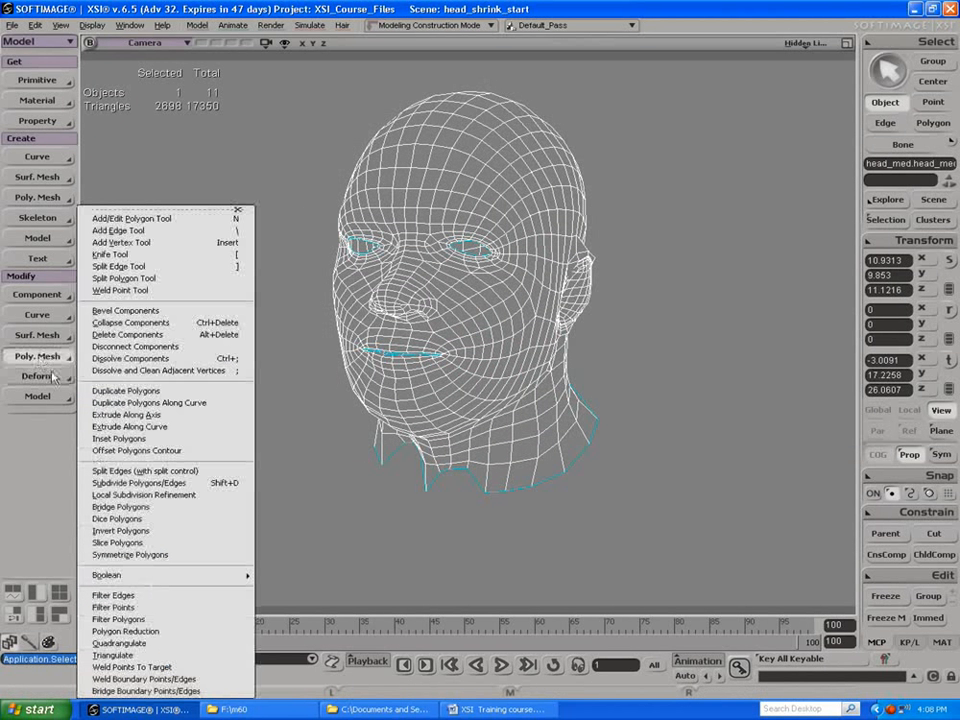
{"action": "left_click", "coordinate": [99, 640]}
{"action": "left_click_drag", "start_coordinate": [252, 174], "coordinate": [719, 192]}
{"action": "key", "text": "s"}
{"action": "left_click_drag", "start_coordinate": [434, 292], "coordinate": [428, 262]}
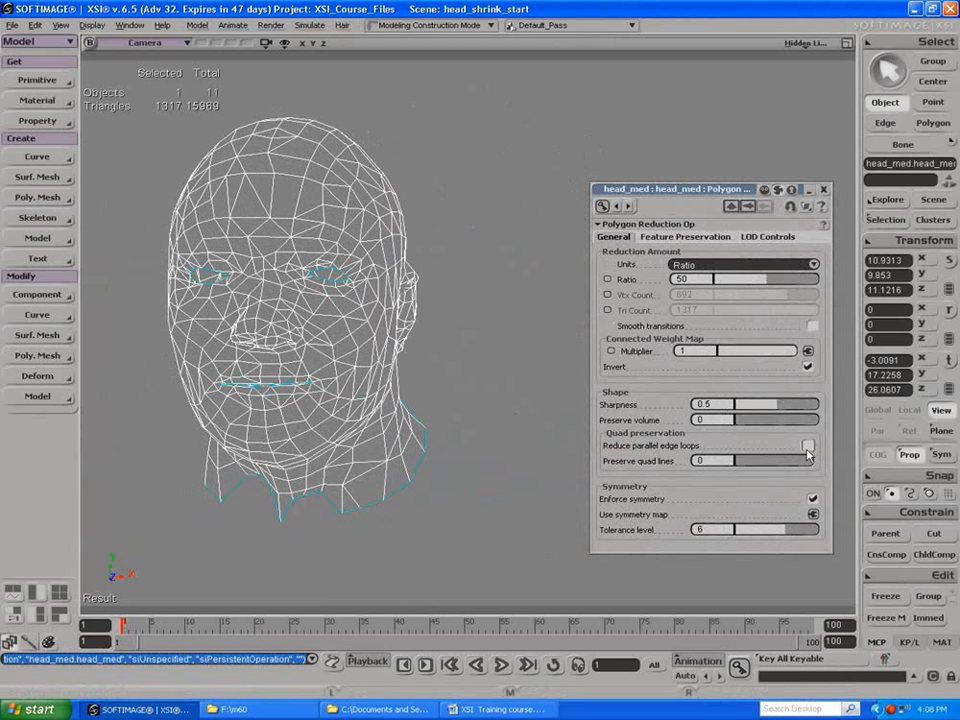
Step: Try the reduction with parallel edge loops reduced and a ratio of 20.863, then turn the edge loop option back off
{"action": "left_click", "coordinate": [807, 448]}
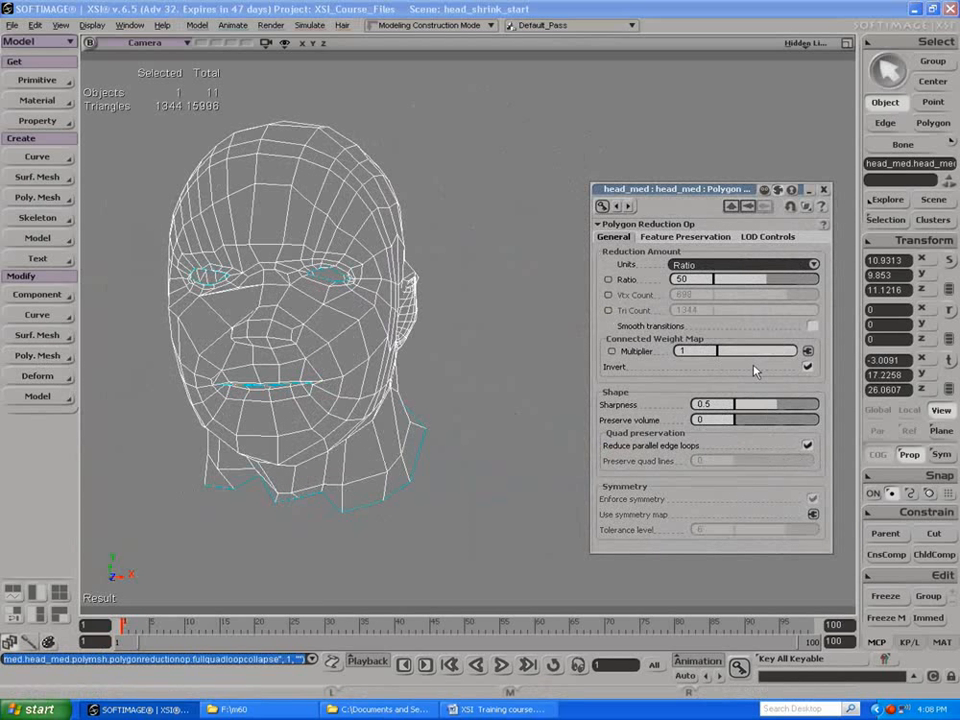
{"action": "left_click_drag", "start_coordinate": [752, 283], "coordinate": [737, 283]}
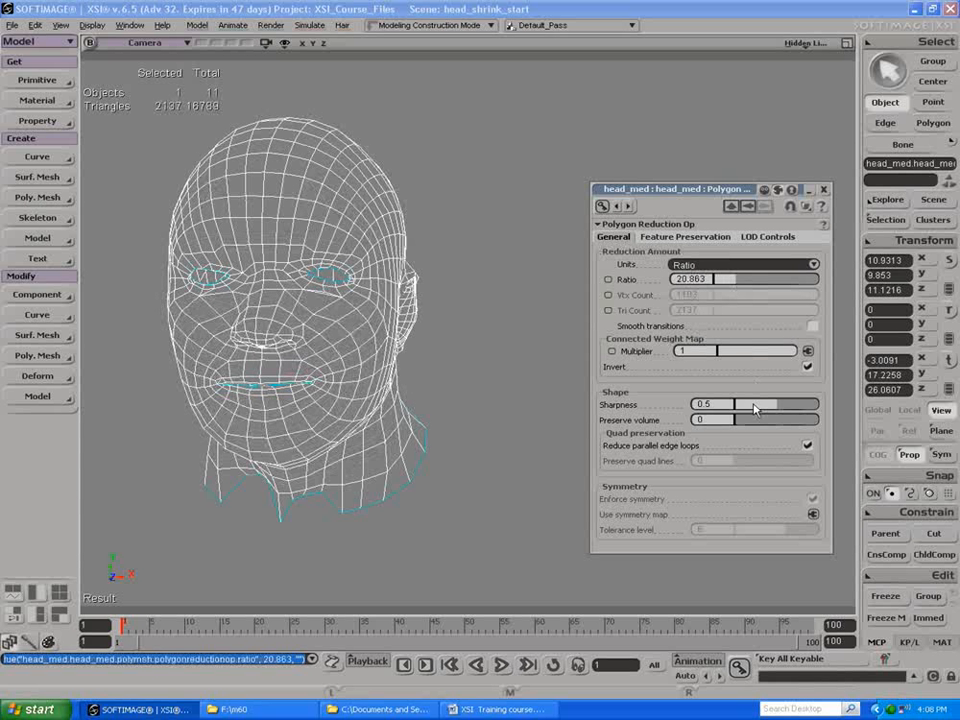
{"action": "left_click", "coordinate": [807, 446]}
Step: Set Preserve quad lines to 1 and raise the reduction ratio to 64.029
{"action": "left_click_drag", "start_coordinate": [753, 463], "coordinate": [842, 463]}
{"action": "left_click_drag", "start_coordinate": [740, 291], "coordinate": [784, 258]}
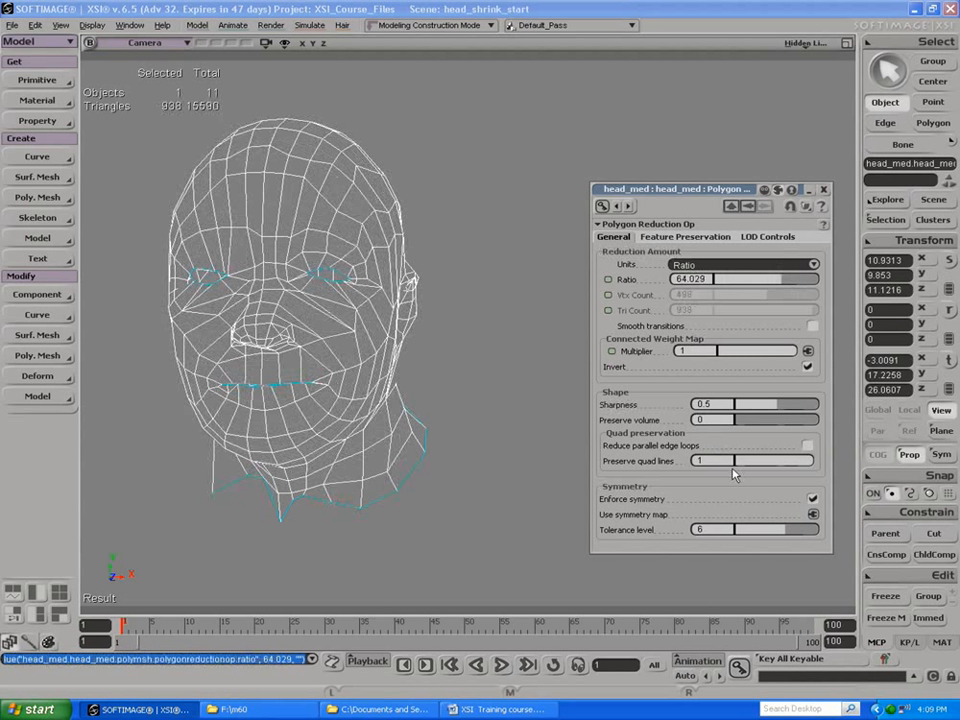
Step: Try the reduction without enforced symmetry at a ratio of 47.482, then re-enable Enforce symmetry
{"action": "left_click", "coordinate": [811, 500]}
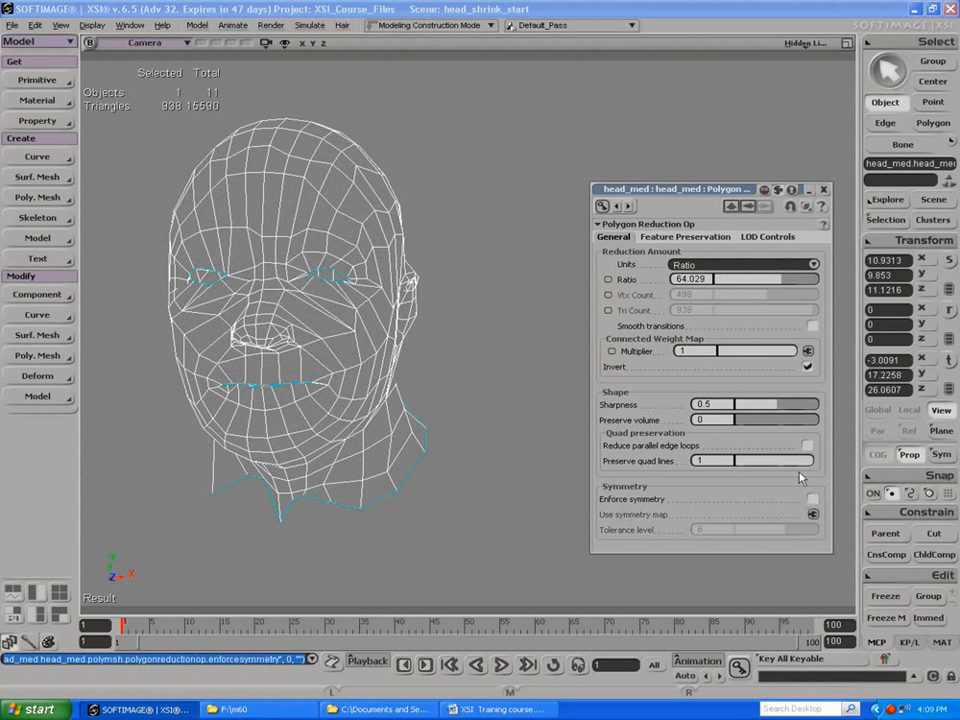
{"action": "mouse_move", "coordinate": [752, 285]}
{"action": "left_mouse_down"}
{"action": "mouse_move", "coordinate": [740, 283]}
{"action": "mouse_move", "coordinate": [762, 284]}
{"action": "left_mouse_up"}
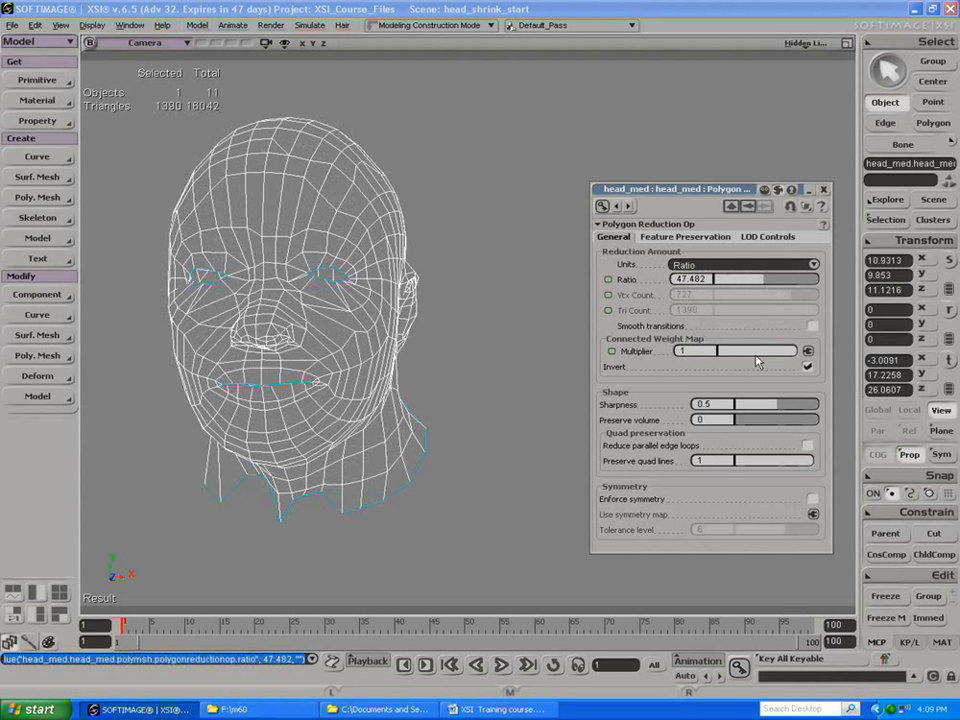
{"action": "left_click", "coordinate": [811, 500]}
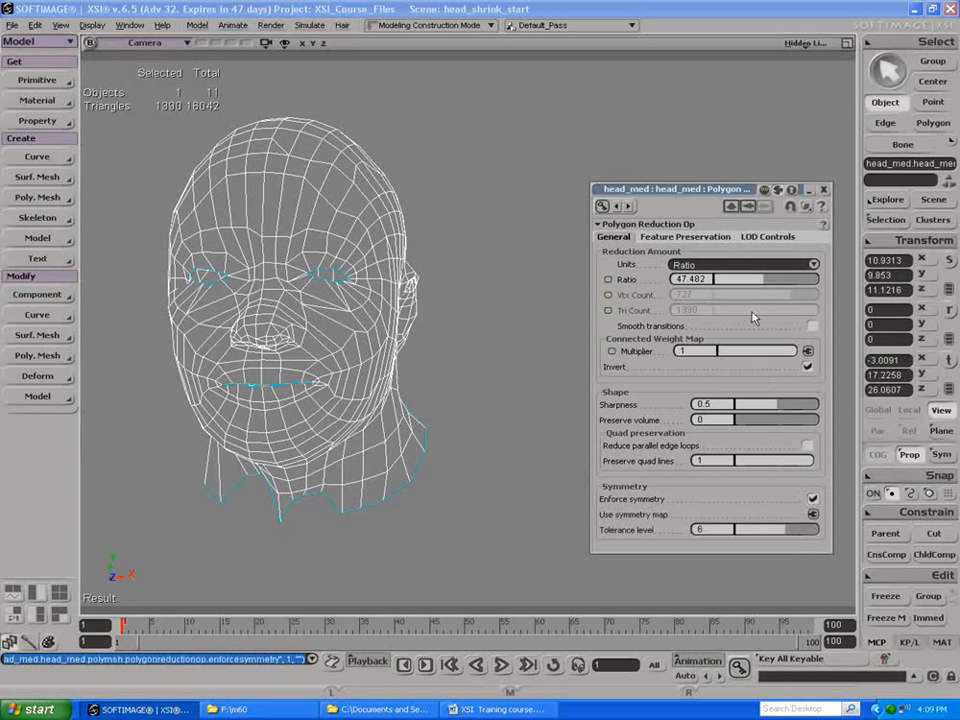
Step: Keep Preserve quad lines at 1, and set the reduction ratio to 43.165 and Preserve volume to 0.09
{"action": "left_click_drag", "start_coordinate": [804, 462], "coordinate": [820, 464]}
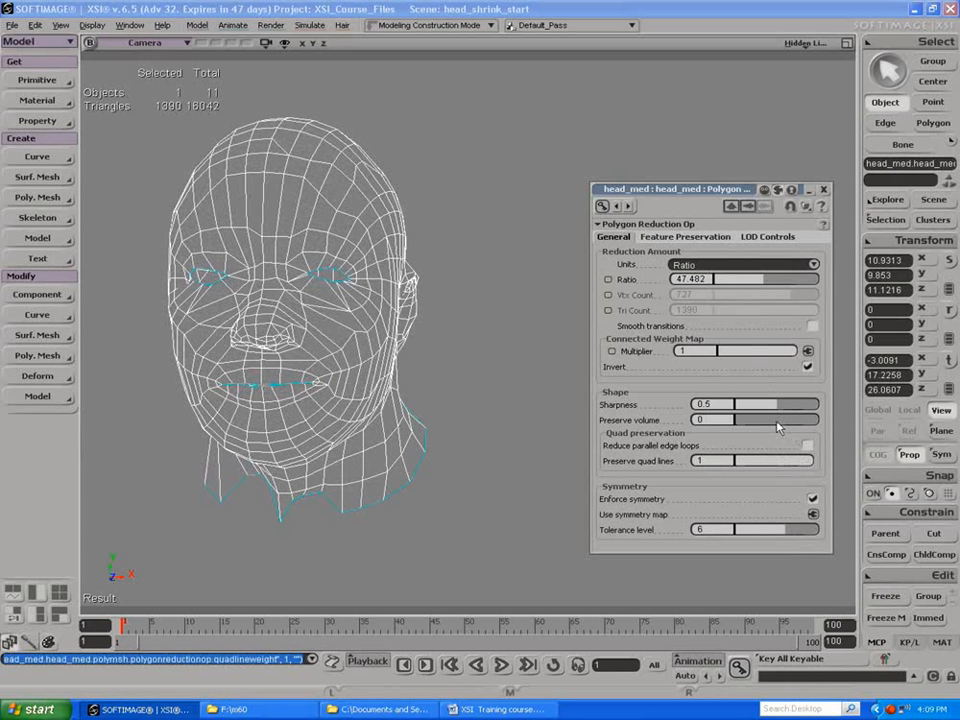
{"action": "mouse_move", "coordinate": [763, 278]}
{"action": "left_mouse_down"}
{"action": "mouse_move", "coordinate": [818, 281]}
{"action": "mouse_move", "coordinate": [762, 279]}
{"action": "left_mouse_up"}
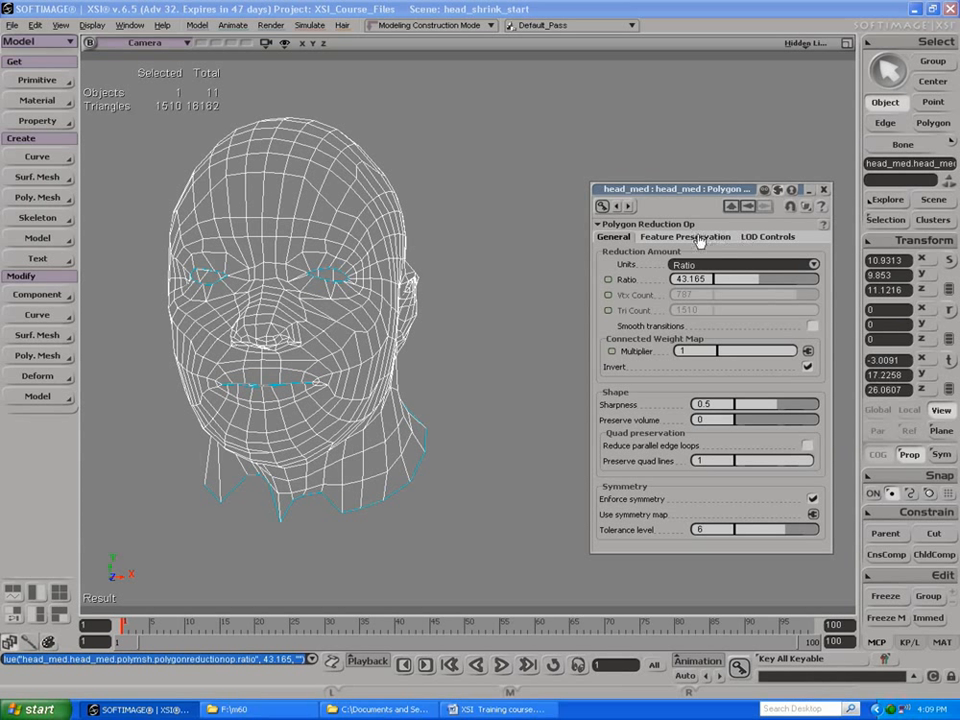
{"action": "left_click_drag", "start_coordinate": [758, 425], "coordinate": [738, 419]}
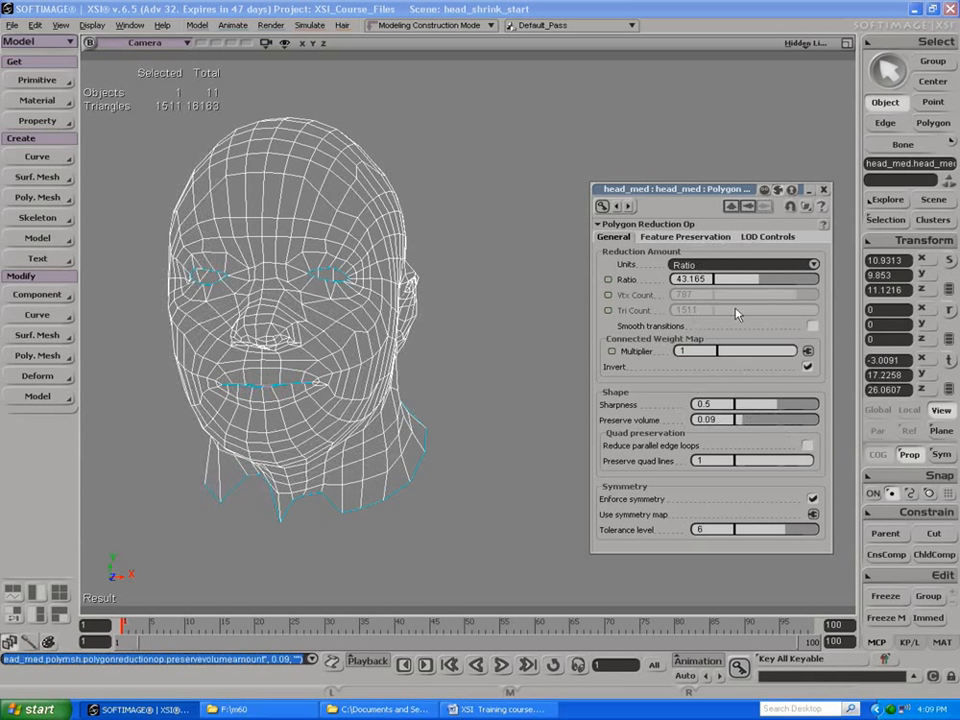
Step: Try the reduction without preserving boundaries, then restore boundary preservation
{"action": "left_click", "coordinate": [687, 237]}
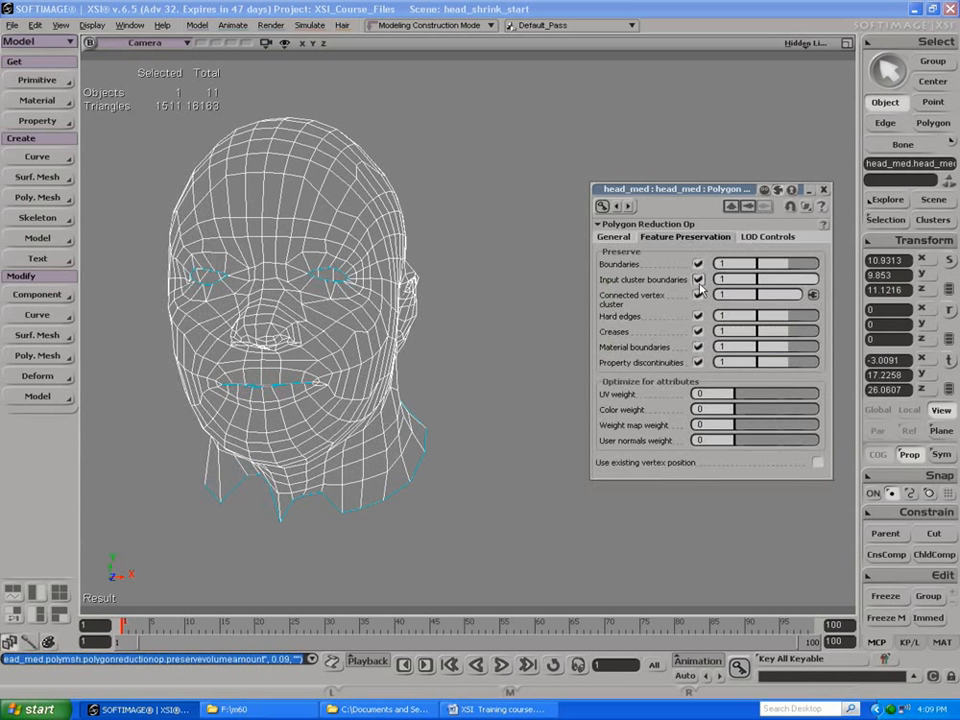
{"action": "left_click", "coordinate": [698, 264]}
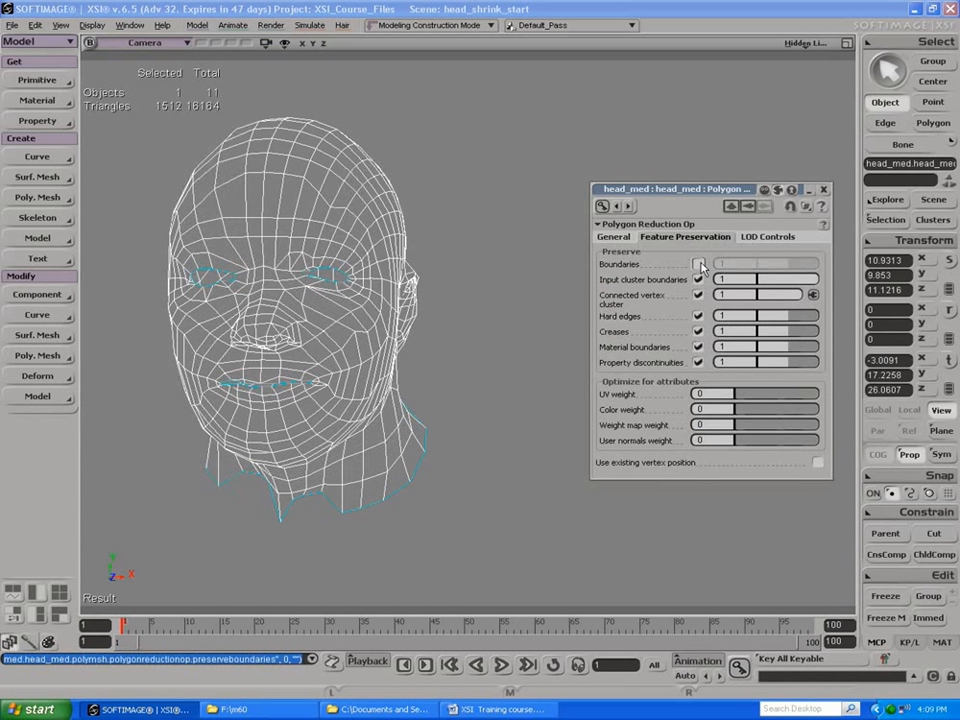
{"action": "left_click", "coordinate": [698, 264]}
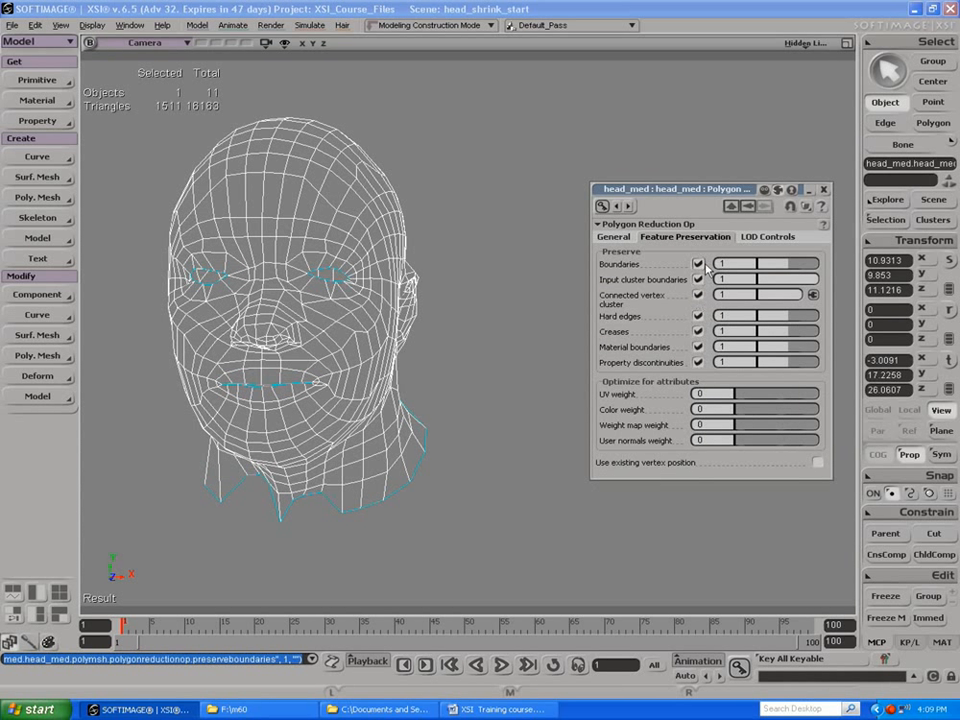
Step: Enable LODs with control by LOD stage, preview higher LOD stages and return the stage to 0
{"action": "left_click", "coordinate": [768, 237]}
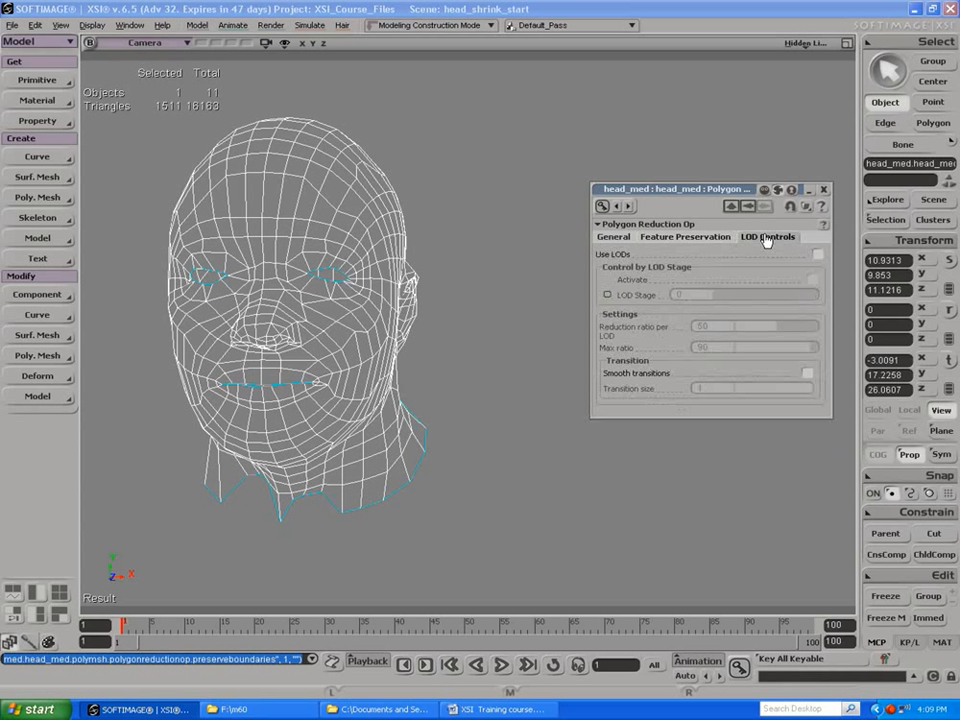
{"action": "left_click", "coordinate": [820, 256]}
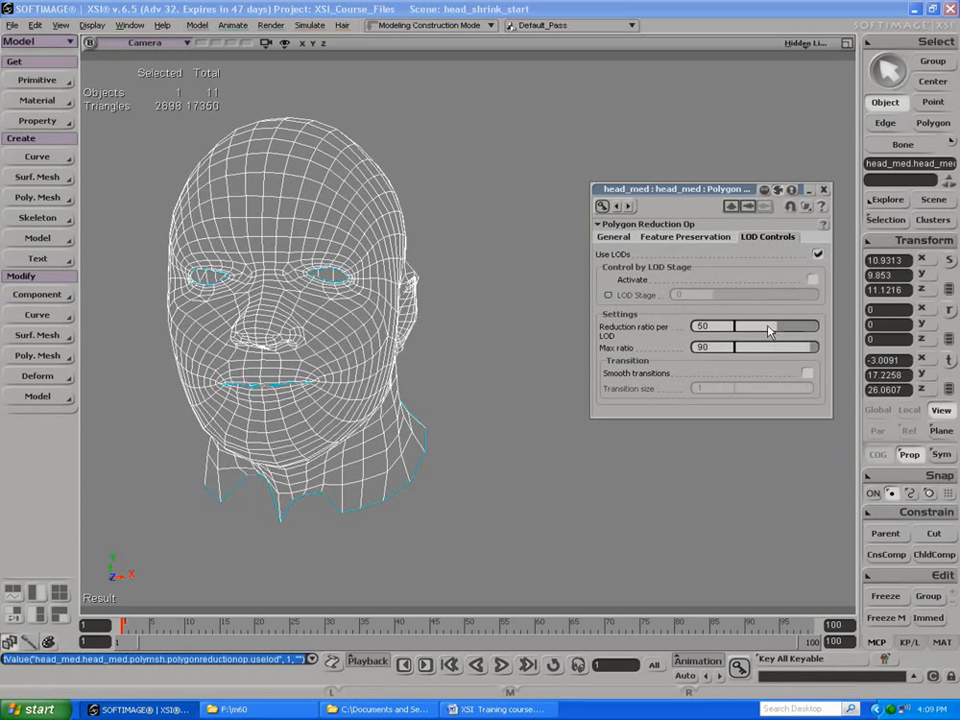
{"action": "left_click", "coordinate": [812, 280]}
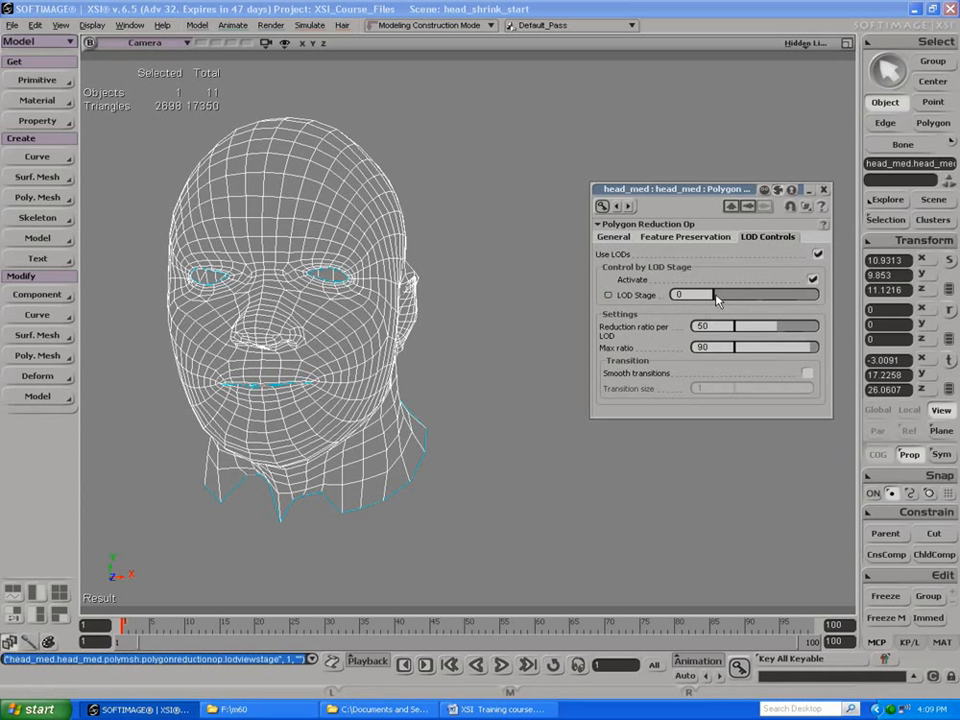
{"action": "left_click_drag", "start_coordinate": [720, 298], "coordinate": [727, 298]}
{"action": "left_click_drag", "start_coordinate": [729, 298], "coordinate": [708, 295]}
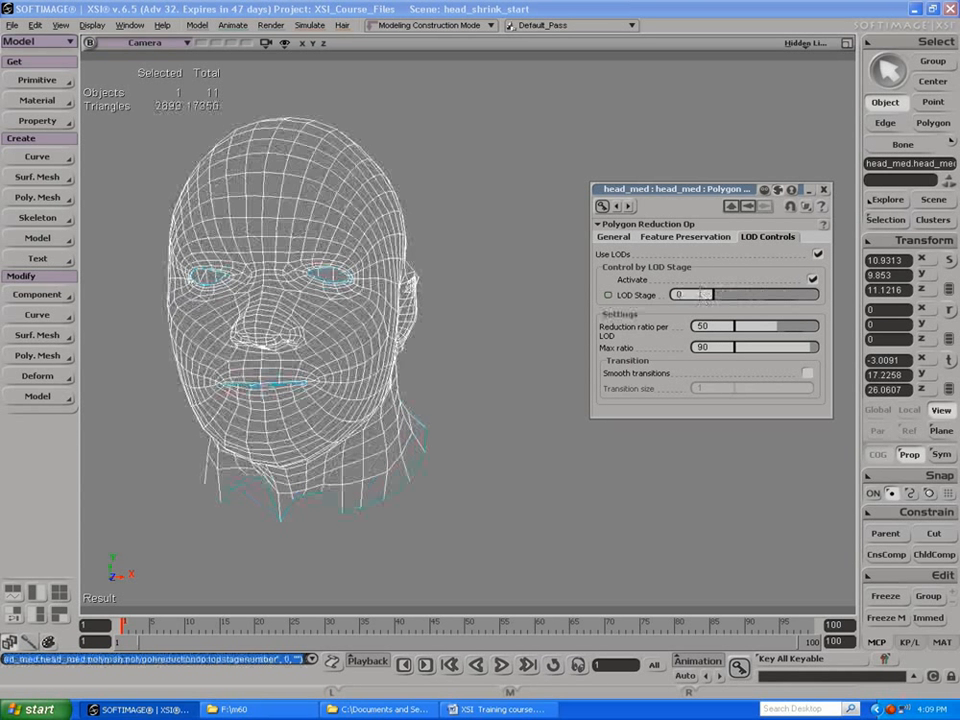
Step: Try smooth transitions with LOD stage 2, then switch smooth transitions off and return the LOD stage to 0
{"action": "left_click", "coordinate": [805, 375]}
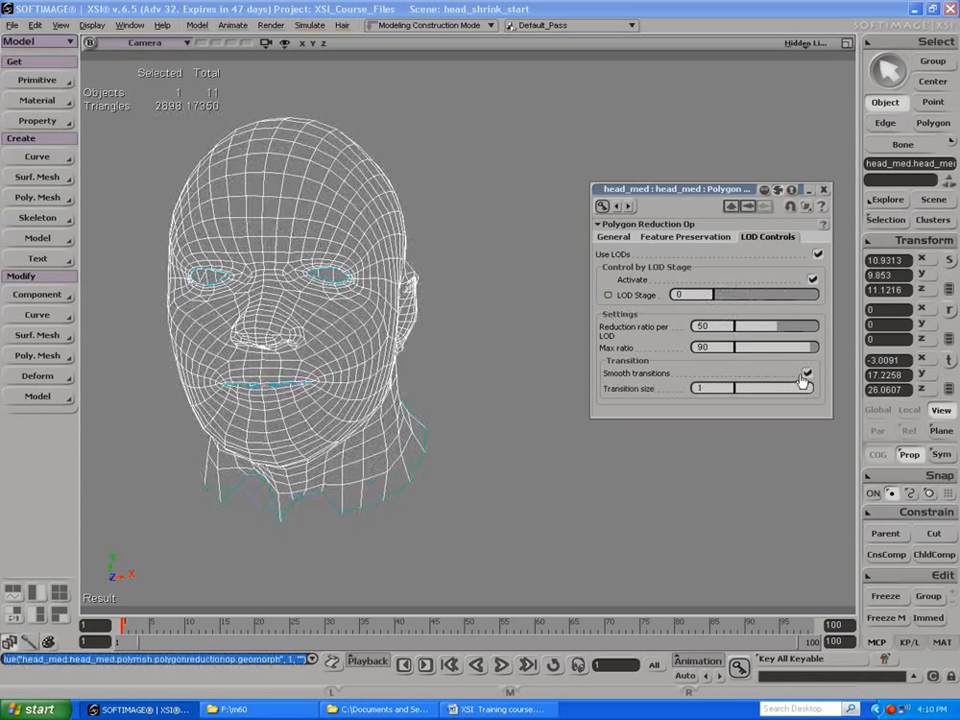
{"action": "left_click", "coordinate": [738, 298]}
{"action": "left_click_drag", "start_coordinate": [783, 389], "coordinate": [810, 388]}
{"action": "left_click", "coordinate": [807, 373]}
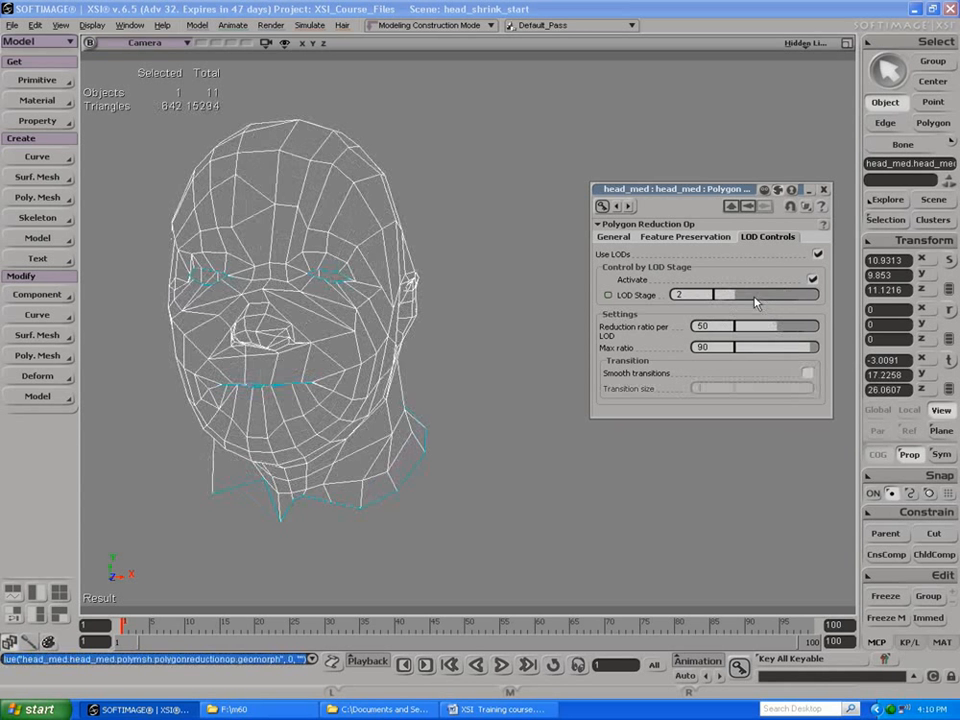
{"action": "left_click_drag", "start_coordinate": [755, 302], "coordinate": [718, 295]}
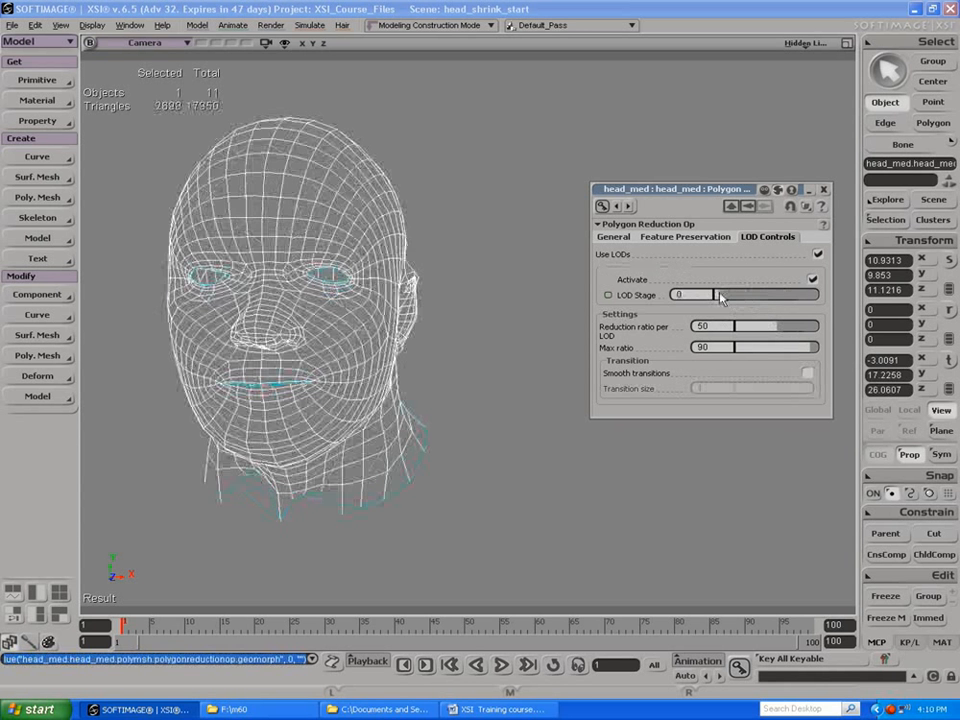
Step: Turn off LODs for the head's Polygon Reduction and set the reduction ratio to 45.324
{"action": "left_click", "coordinate": [818, 254]}
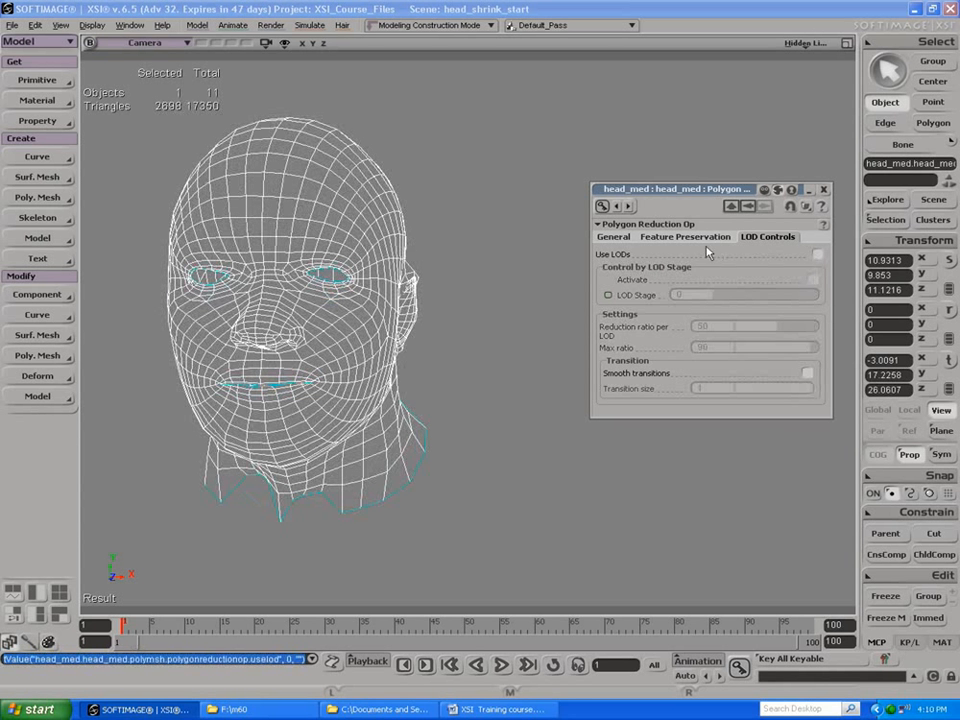
{"action": "left_click", "coordinate": [614, 238]}
{"action": "left_click_drag", "start_coordinate": [728, 281], "coordinate": [765, 284]}
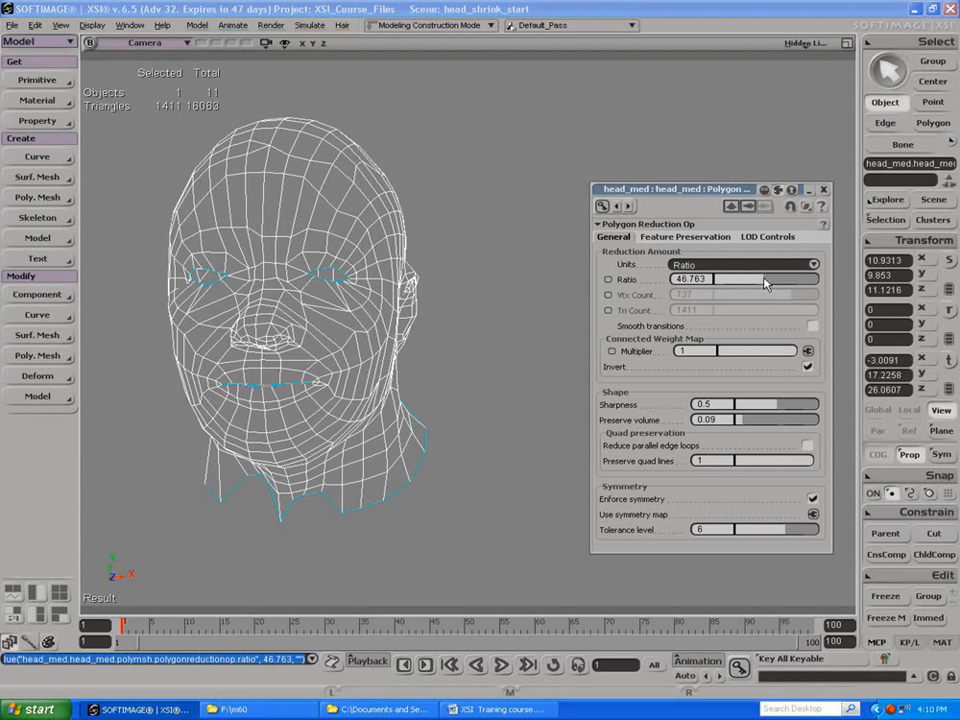
{"action": "left_click_drag", "start_coordinate": [765, 285], "coordinate": [762, 288]}
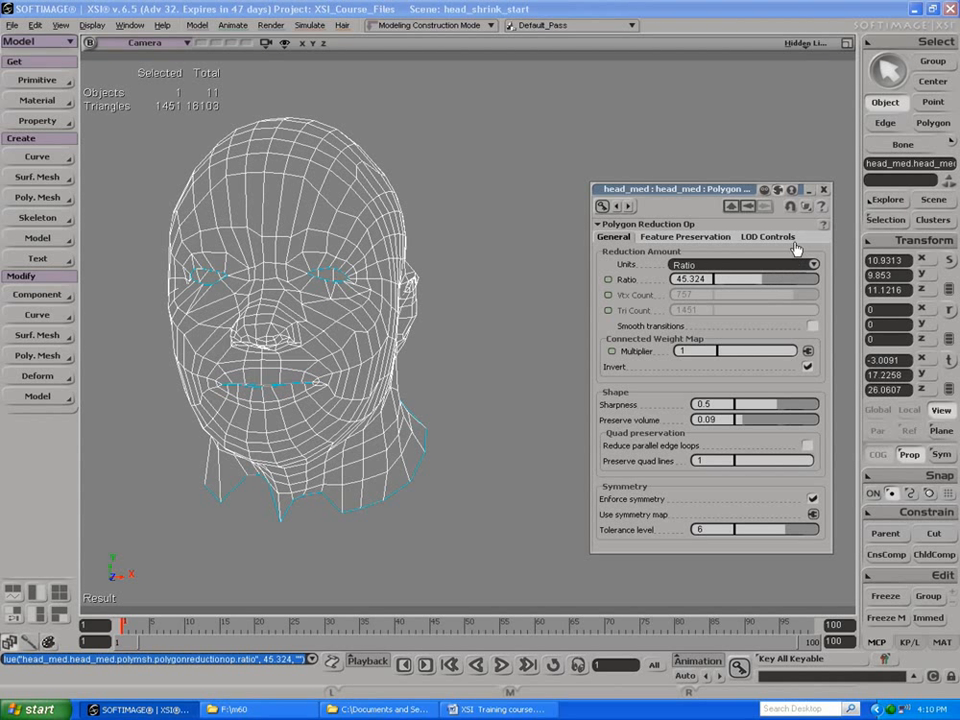
{"action": "left_click", "coordinate": [825, 190]}
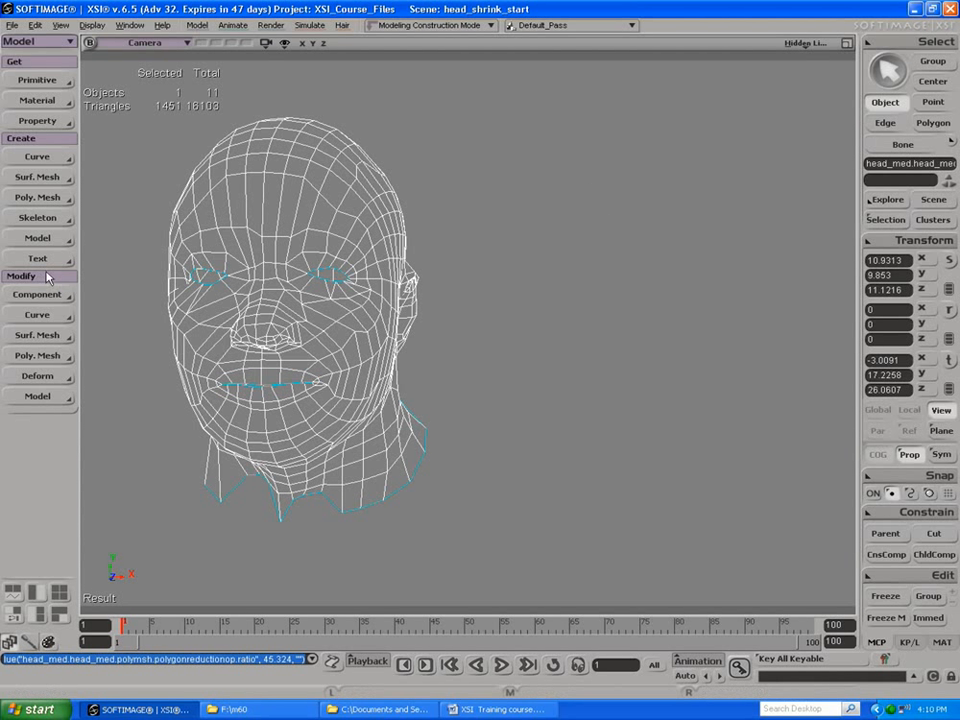
Step: Apply a Relax deformation to the reduced head and set its strength to 1.24
{"action": "left_click", "coordinate": [36, 377]}
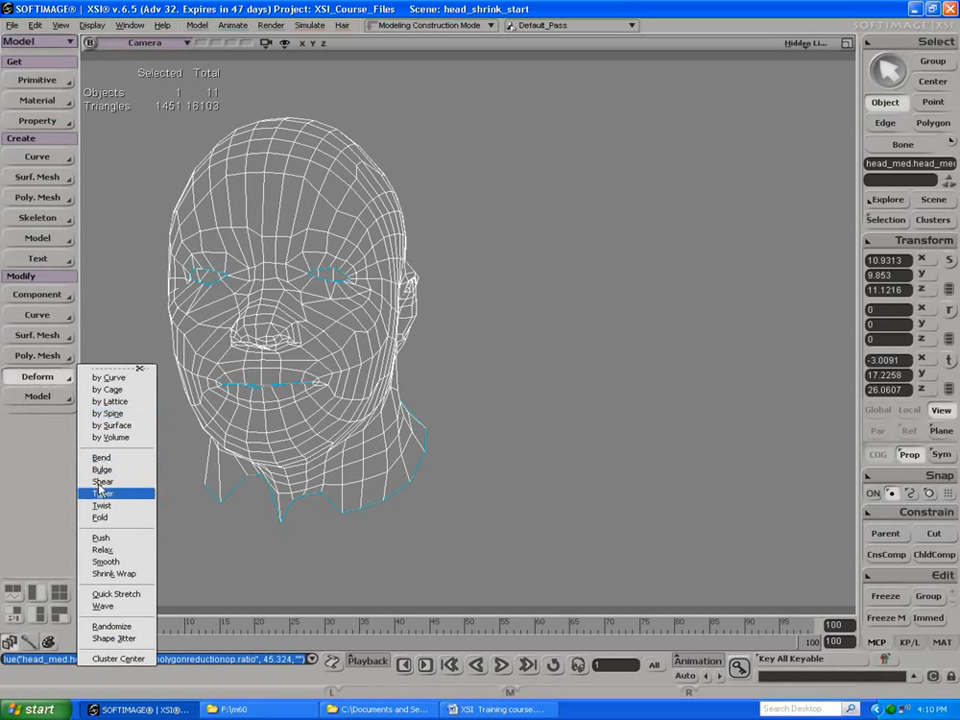
{"action": "left_click", "coordinate": [100, 549]}
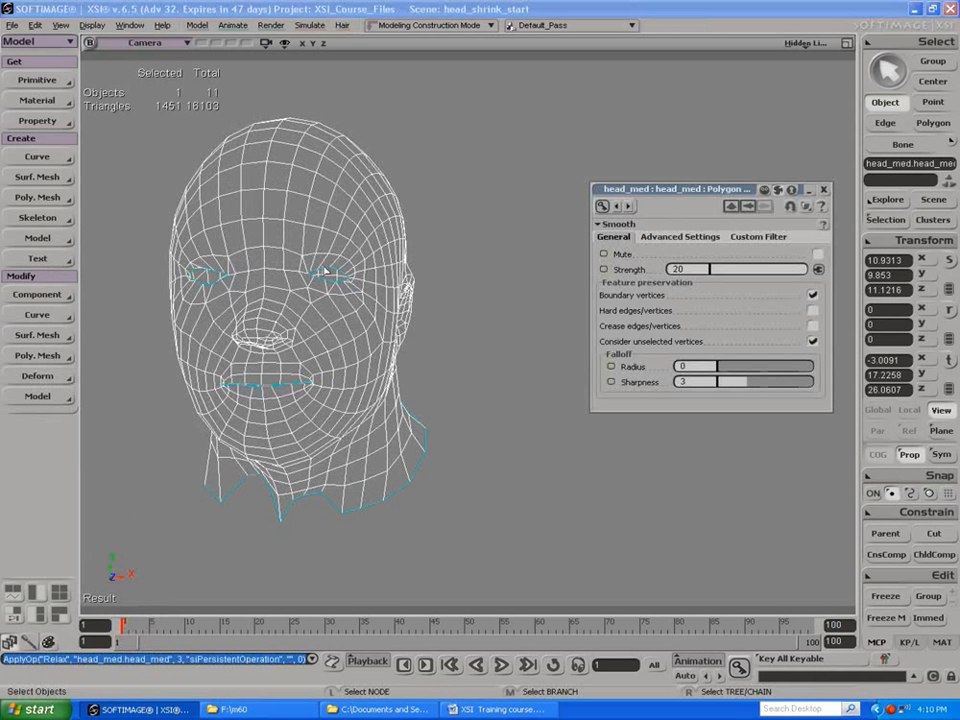
{"action": "key", "text": "s"}
{"action": "left_click_drag", "start_coordinate": [336, 336], "coordinate": [234, 238]}
{"action": "middle_click_drag", "start_coordinate": [201, 236], "coordinate": [277, 264]}
{"action": "left_click_drag", "start_coordinate": [777, 274], "coordinate": [677, 222]}
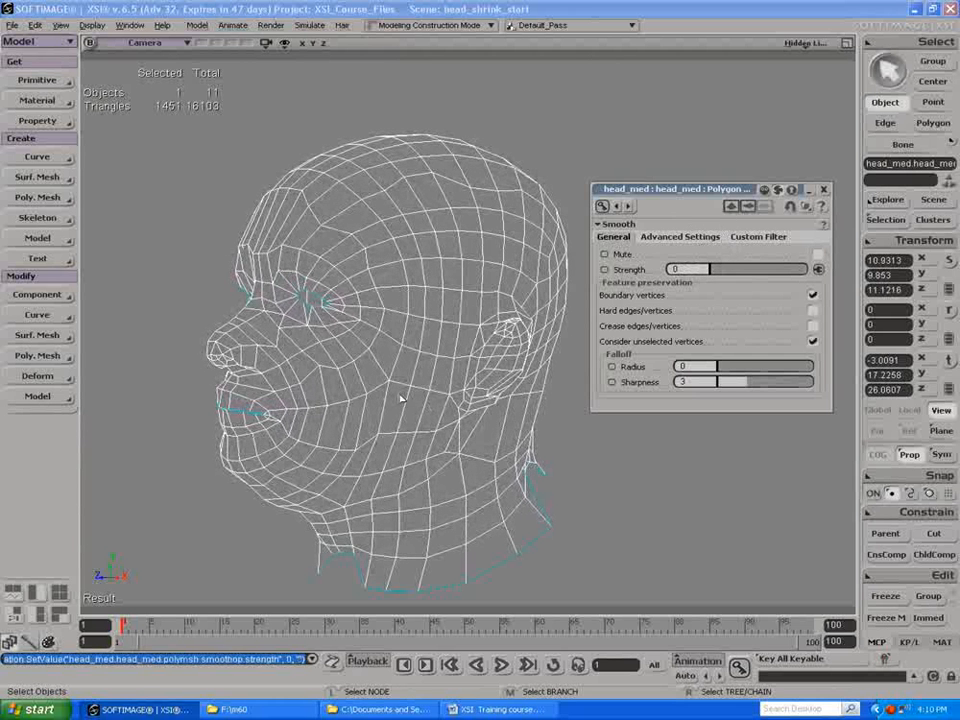
{"action": "mouse_move", "coordinate": [730, 271]}
{"action": "left_mouse_down"}
{"action": "mouse_move", "coordinate": [795, 271]}
{"action": "mouse_move", "coordinate": [717, 268]}
{"action": "left_mouse_up"}
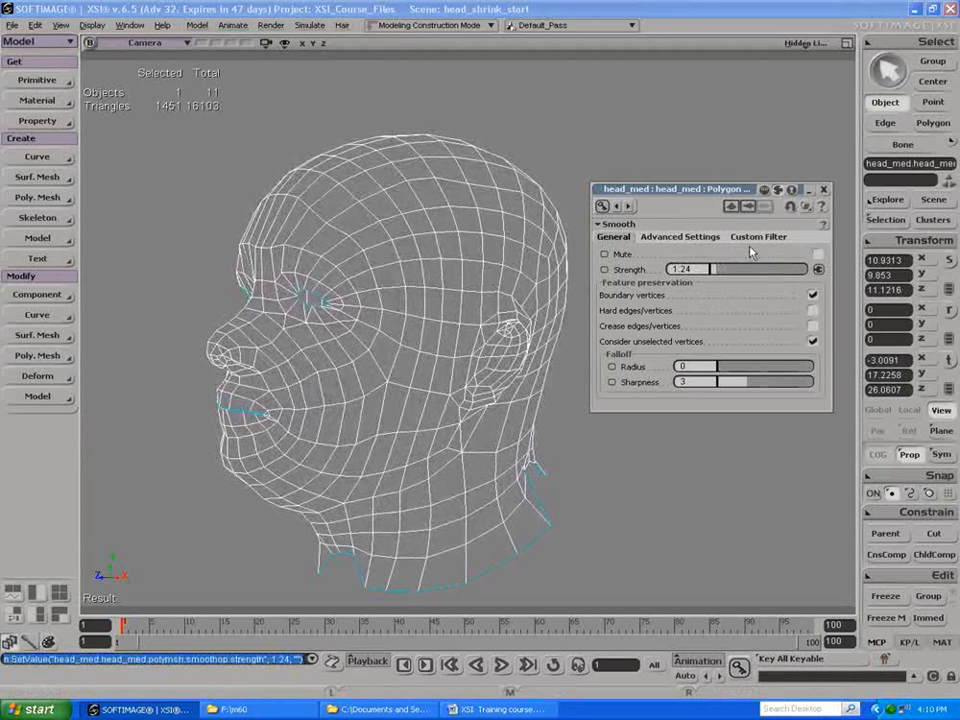
{"action": "left_click", "coordinate": [824, 190]}
Step: Try a Smooth deformation on the head without boundary preservation, bringing its strength down to 0
{"action": "left_click", "coordinate": [37, 376]}
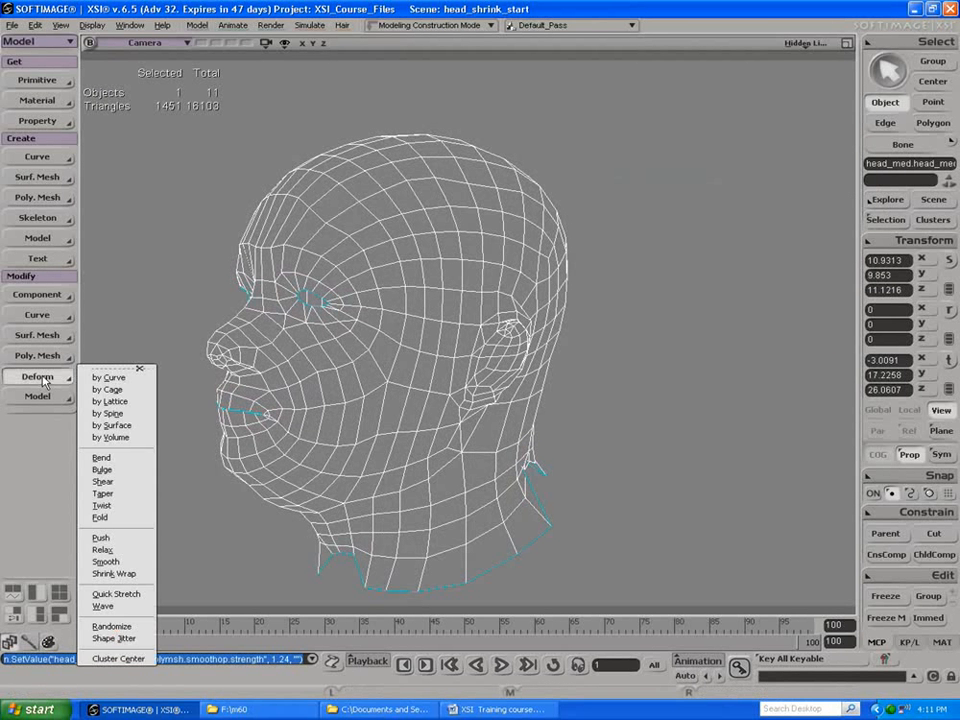
{"action": "left_click", "coordinate": [102, 563]}
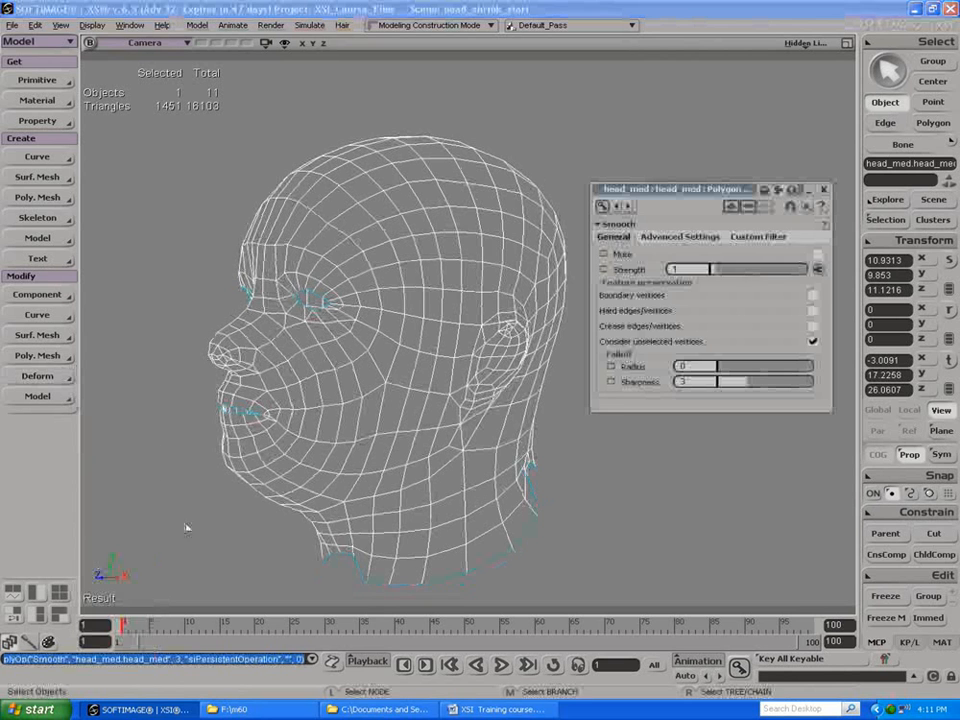
{"action": "left_click_drag", "start_coordinate": [722, 270], "coordinate": [668, 268]}
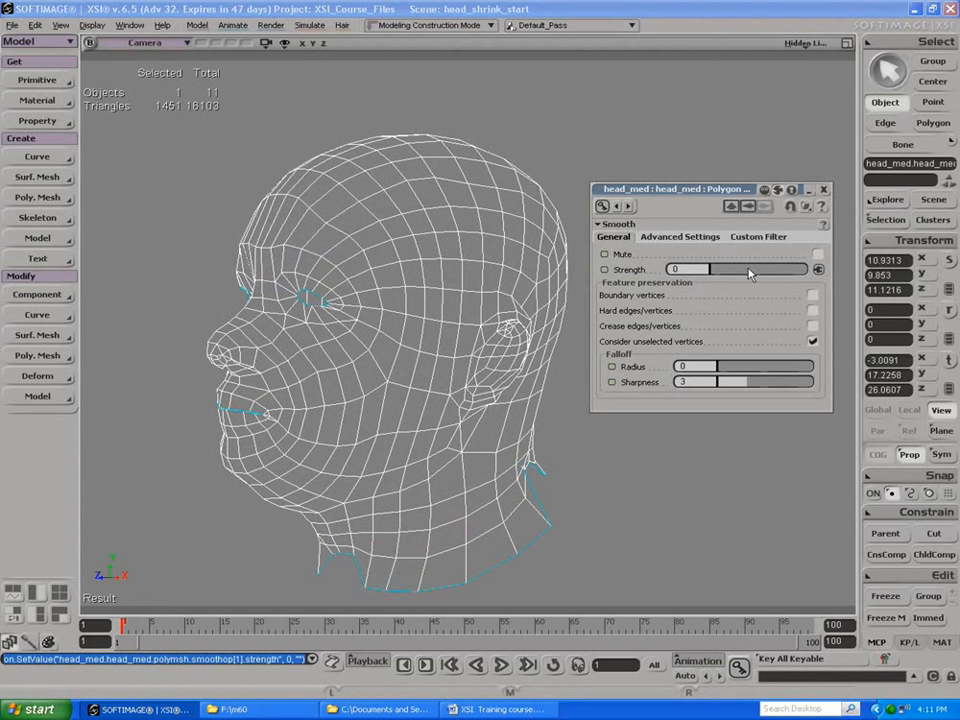
{"action": "left_click", "coordinate": [824, 189]}
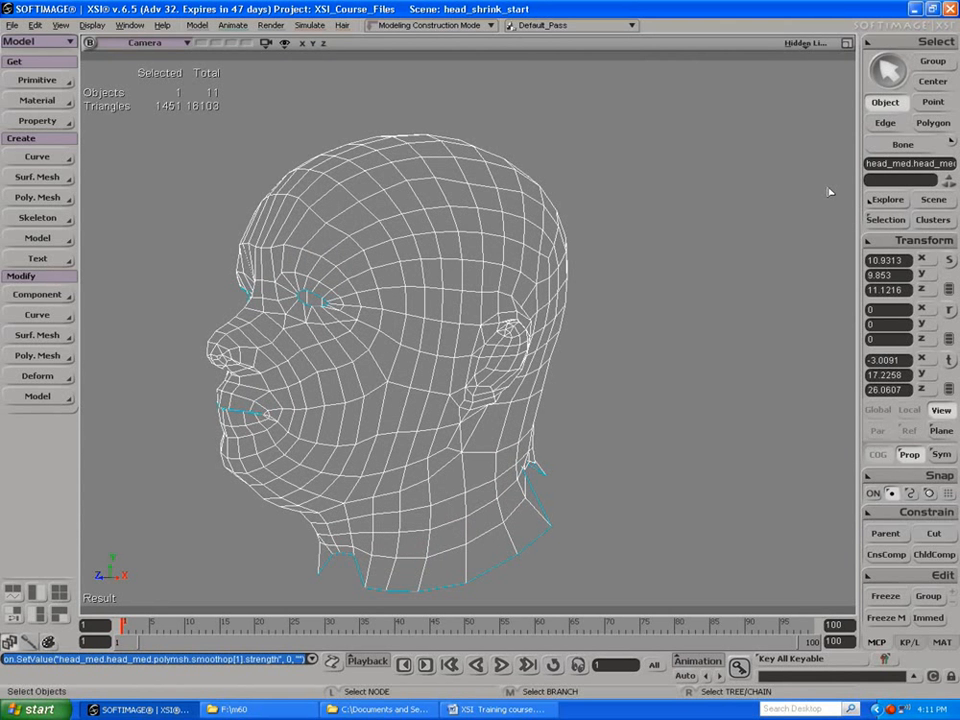
Step: Open the body_med scene without saving the changes to head_shrink_start
{"action": "key", "text": "s"}
{"action": "left_click_drag", "start_coordinate": [438, 299], "coordinate": [330, 262]}
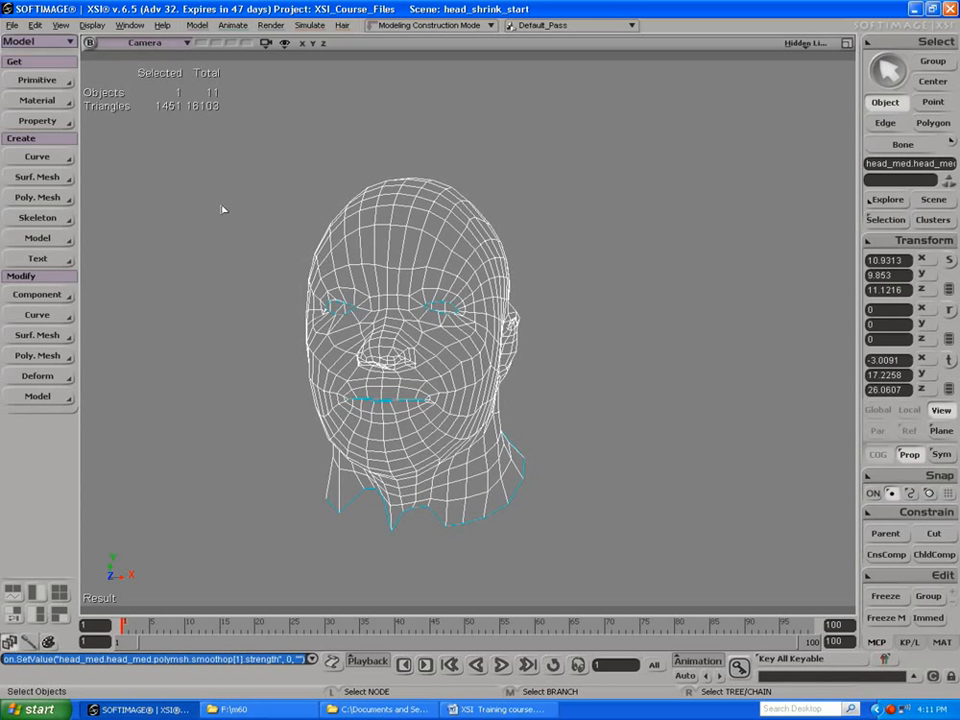
{"action": "left_click", "coordinate": [11, 25]}
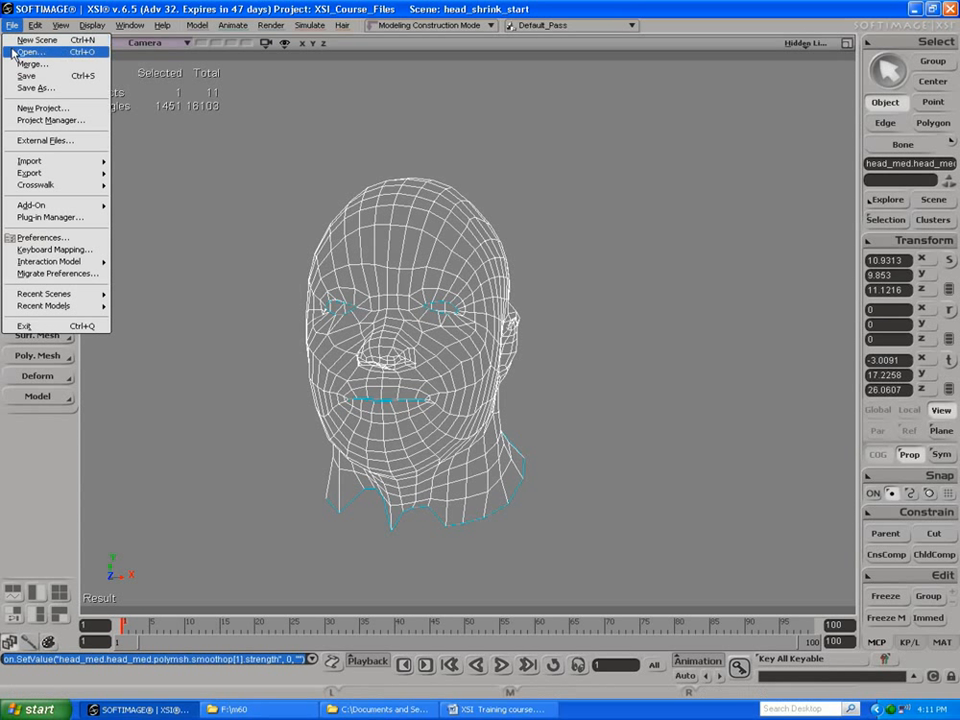
{"action": "left_click", "coordinate": [13, 52]}
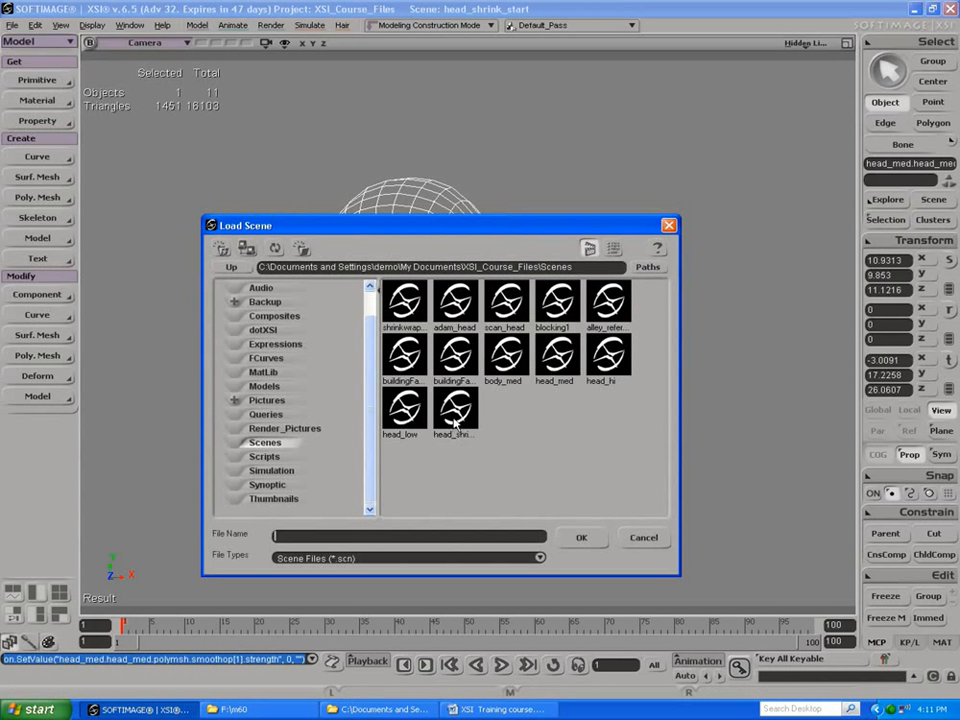
{"action": "left_click", "coordinate": [520, 366]}
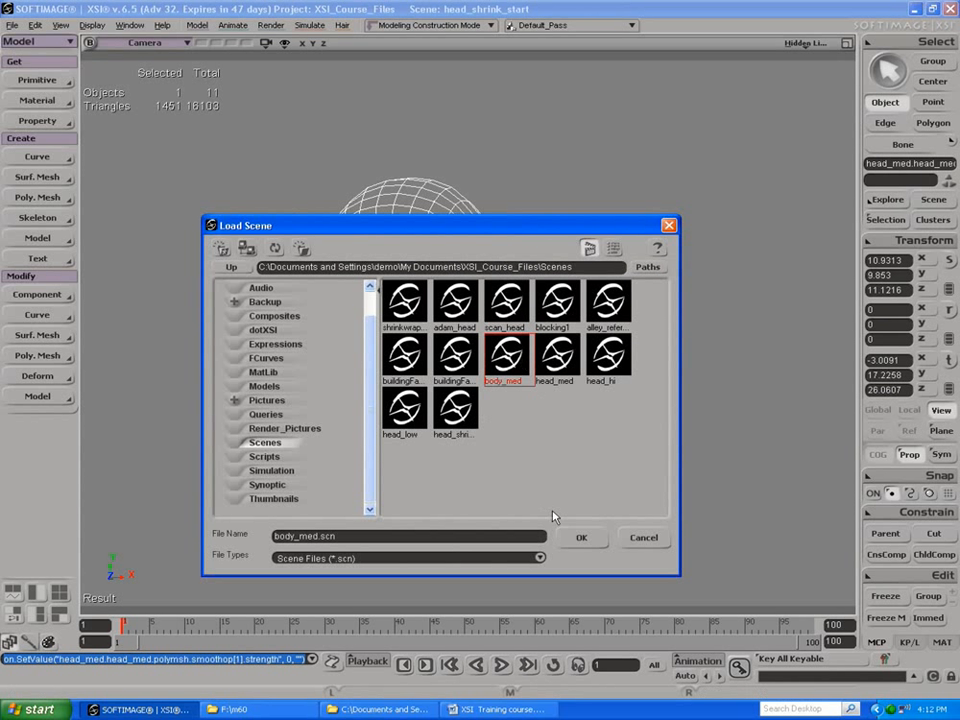
{"action": "left_click", "coordinate": [568, 536]}
{"action": "left_click", "coordinate": [480, 376]}
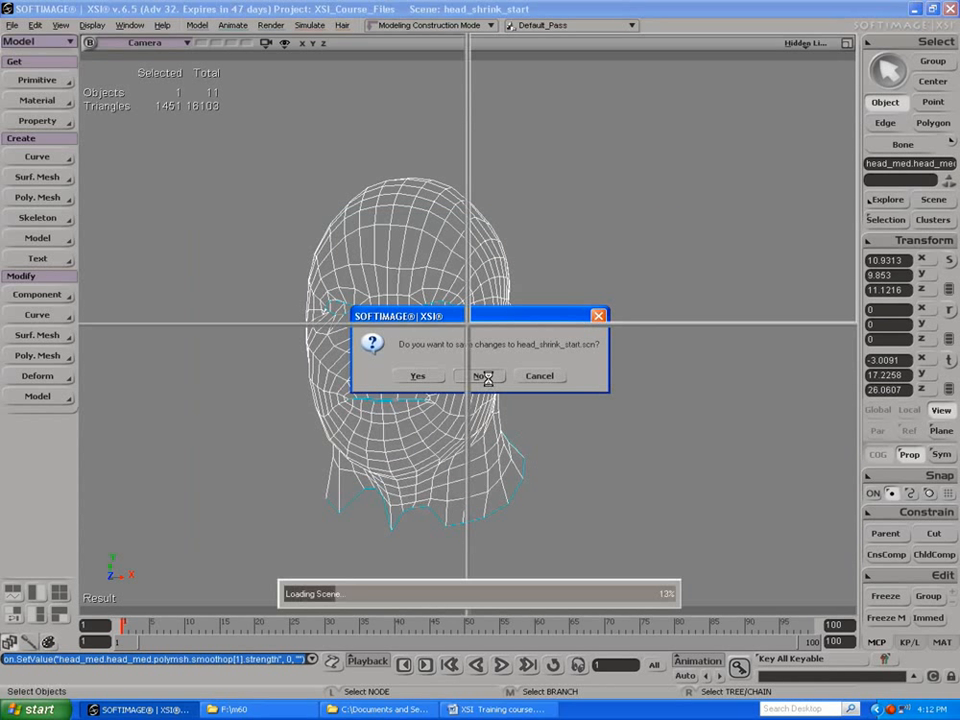
{"action": "left_click", "coordinate": [492, 380]}
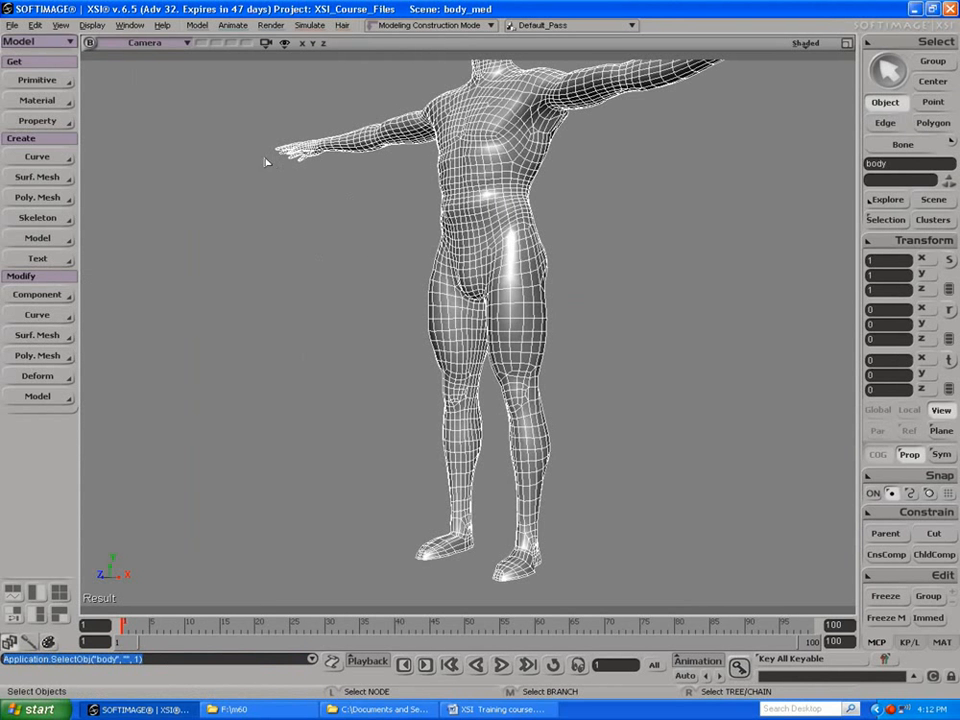
Step: Add a weight map to the body mesh with a constant base weight of 1
{"action": "key", "text": "s"}
{"action": "left_click_drag", "start_coordinate": [339, 133], "coordinate": [293, 140]}
{"action": "middle_click_drag", "start_coordinate": [293, 139], "coordinate": [306, 240]}
{"action": "right_click_drag", "start_coordinate": [348, 160], "coordinate": [469, 191]}
{"action": "mouse_move", "coordinate": [445, 190]}
{"action": "left_mouse_down"}
{"action": "mouse_move", "coordinate": [418, 169]}
{"action": "mouse_move", "coordinate": [461, 163]}
{"action": "mouse_move", "coordinate": [446, 165]}
{"action": "left_mouse_up"}
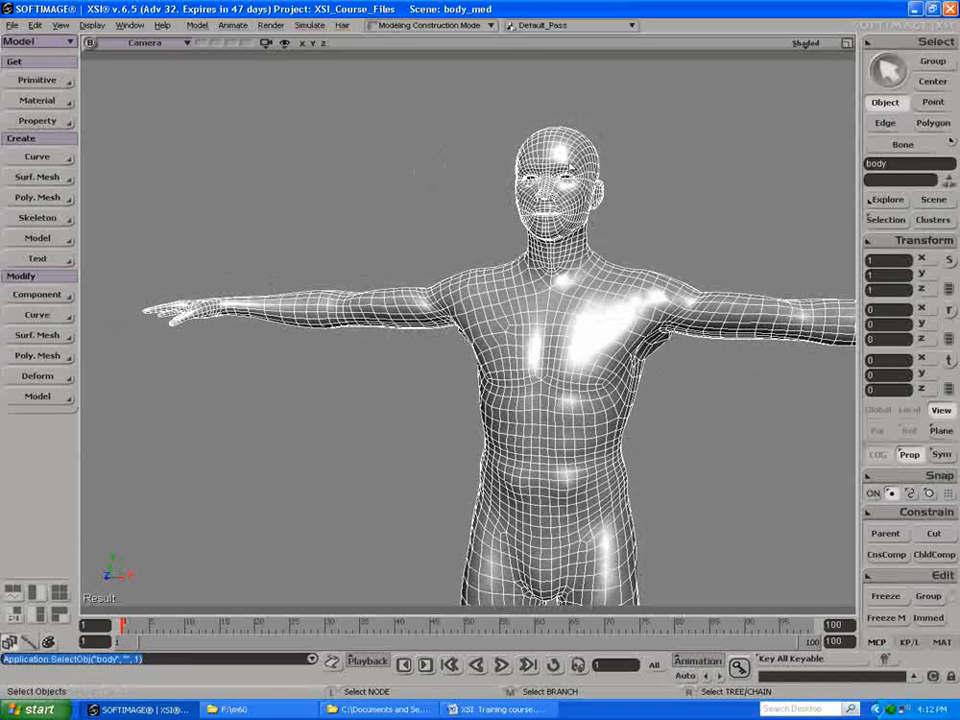
{"action": "left_click", "coordinate": [37, 121]}
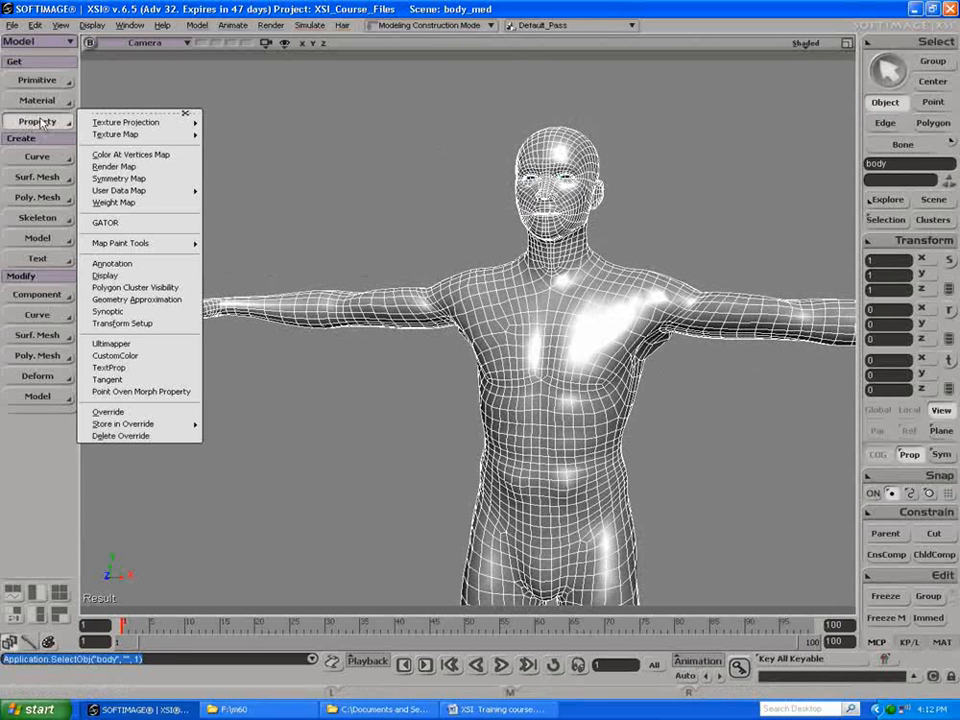
{"action": "left_click", "coordinate": [100, 202]}
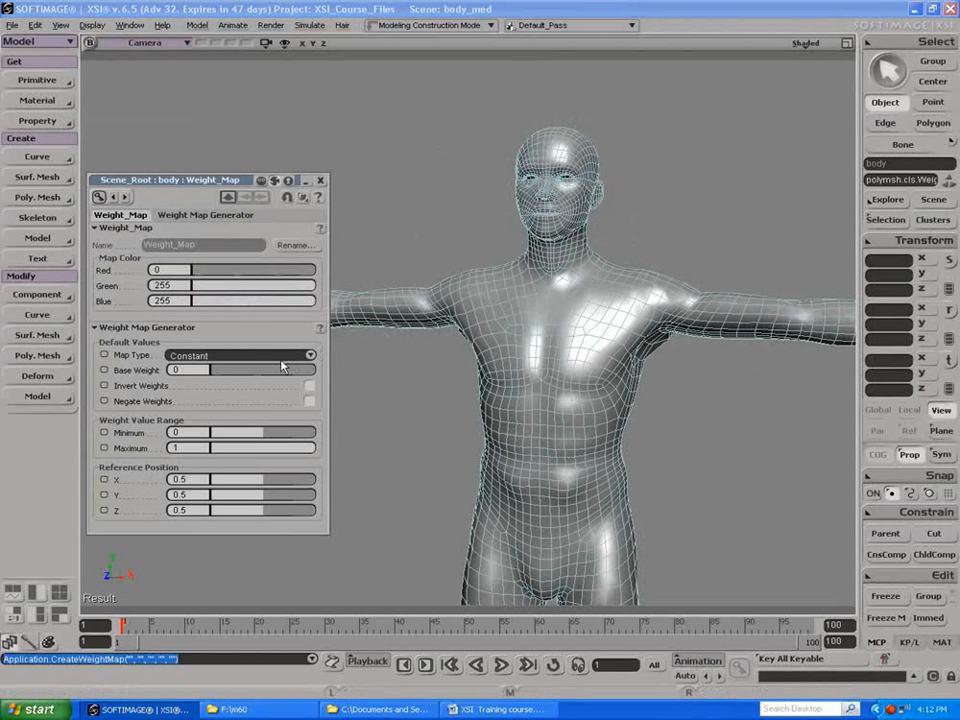
{"action": "left_click_drag", "start_coordinate": [236, 370], "coordinate": [366, 374]}
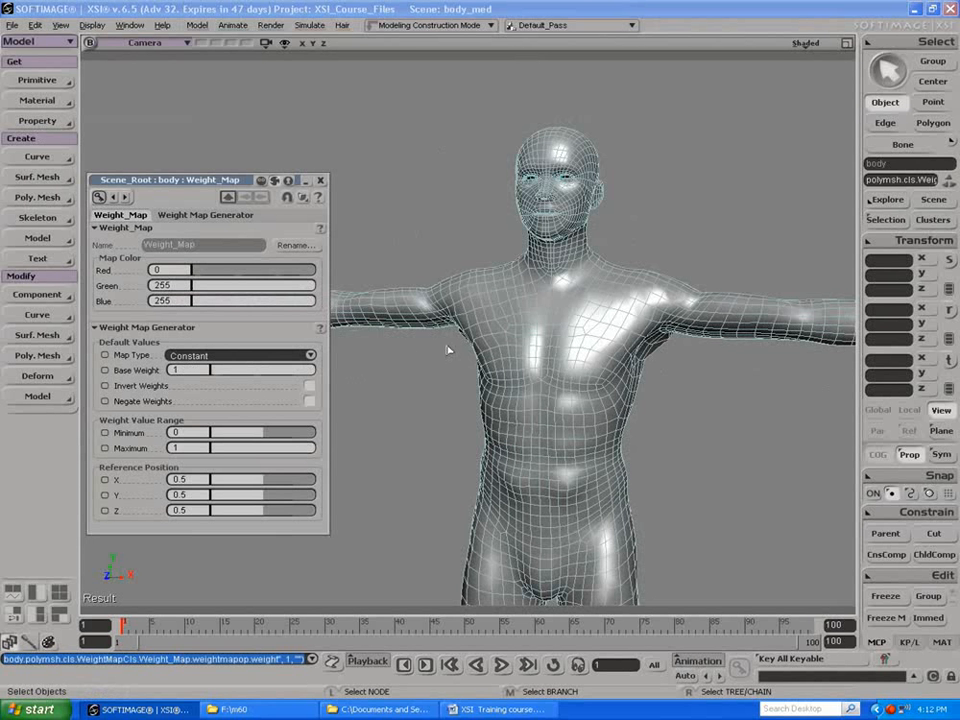
Step: Paint the weights down across the face of the body mesh, leaving the rest at full weight
{"action": "key", "text": "w"}
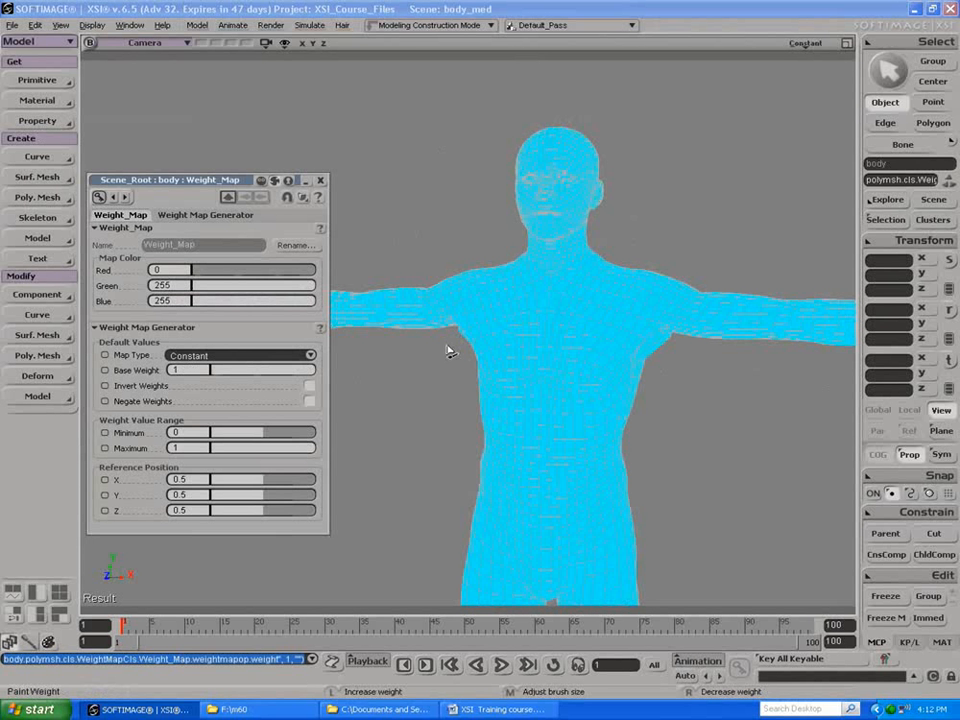
{"action": "left_click", "coordinate": [320, 180]}
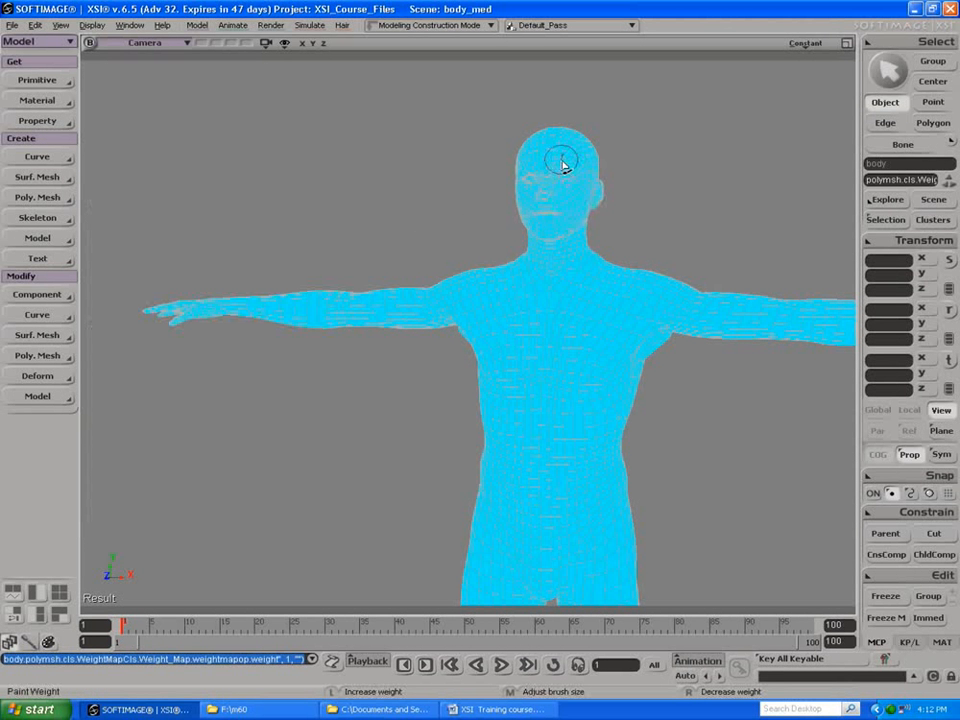
{"action": "mouse_move", "coordinate": [548, 150]}
{"action": "left_mouse_down"}
{"action": "mouse_move", "coordinate": [555, 154]}
{"action": "mouse_move", "coordinate": [535, 172]}
{"action": "mouse_move", "coordinate": [550, 197]}
{"action": "mouse_move", "coordinate": [528, 192]}
{"action": "mouse_move", "coordinate": [533, 213]}
{"action": "mouse_move", "coordinate": [553, 224]}
{"action": "mouse_move", "coordinate": [568, 200]}
{"action": "mouse_move", "coordinate": [567, 168]}
{"action": "mouse_move", "coordinate": [540, 205]}
{"action": "mouse_move", "coordinate": [535, 150]}
{"action": "mouse_move", "coordinate": [521, 184]}
{"action": "mouse_move", "coordinate": [531, 205]}
{"action": "mouse_move", "coordinate": [562, 200]}
{"action": "mouse_move", "coordinate": [560, 174]}
{"action": "mouse_move", "coordinate": [560, 212]}
{"action": "left_mouse_up"}
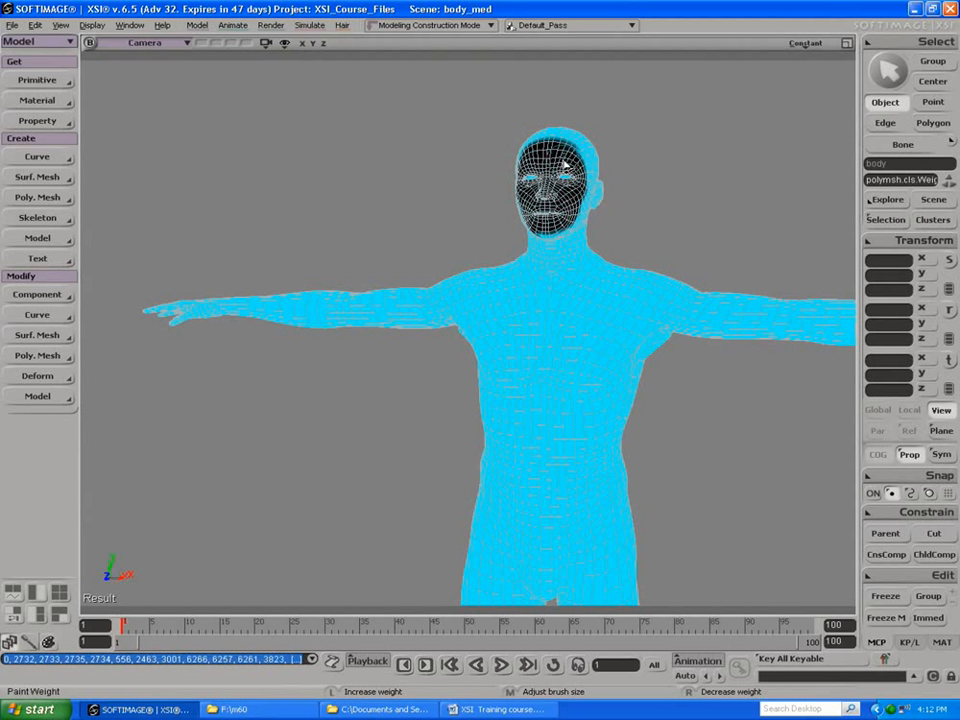
{"action": "mouse_move", "coordinate": [535, 178]}
{"action": "left_mouse_down"}
{"action": "mouse_move", "coordinate": [574, 143]}
{"action": "mouse_move", "coordinate": [540, 146]}
{"action": "mouse_move", "coordinate": [512, 200]}
{"action": "left_mouse_up"}
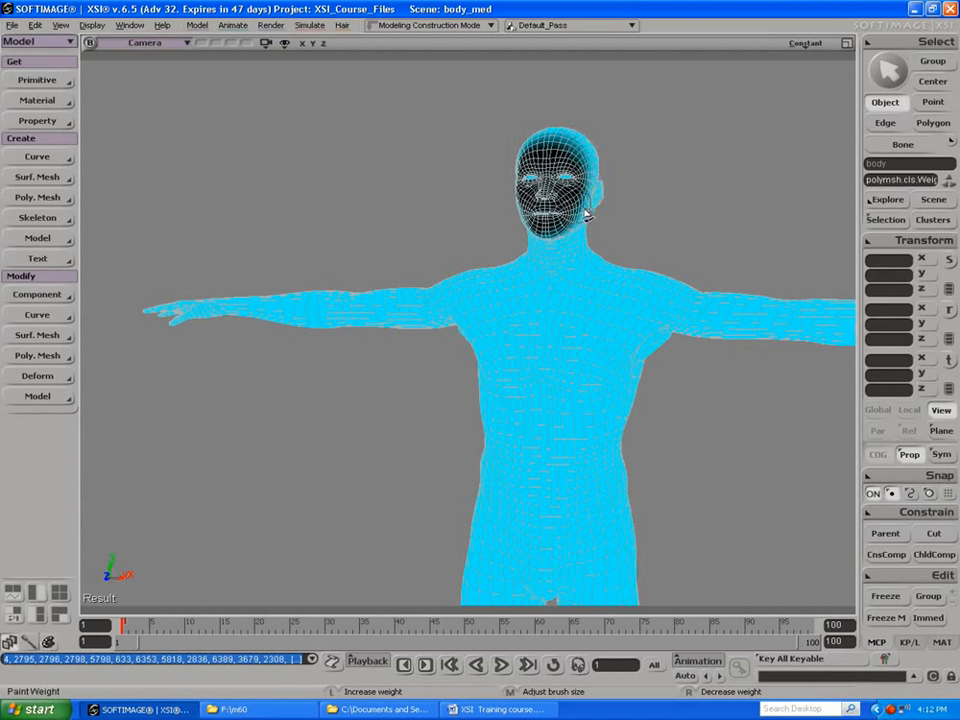
{"action": "key", "text": "s"}
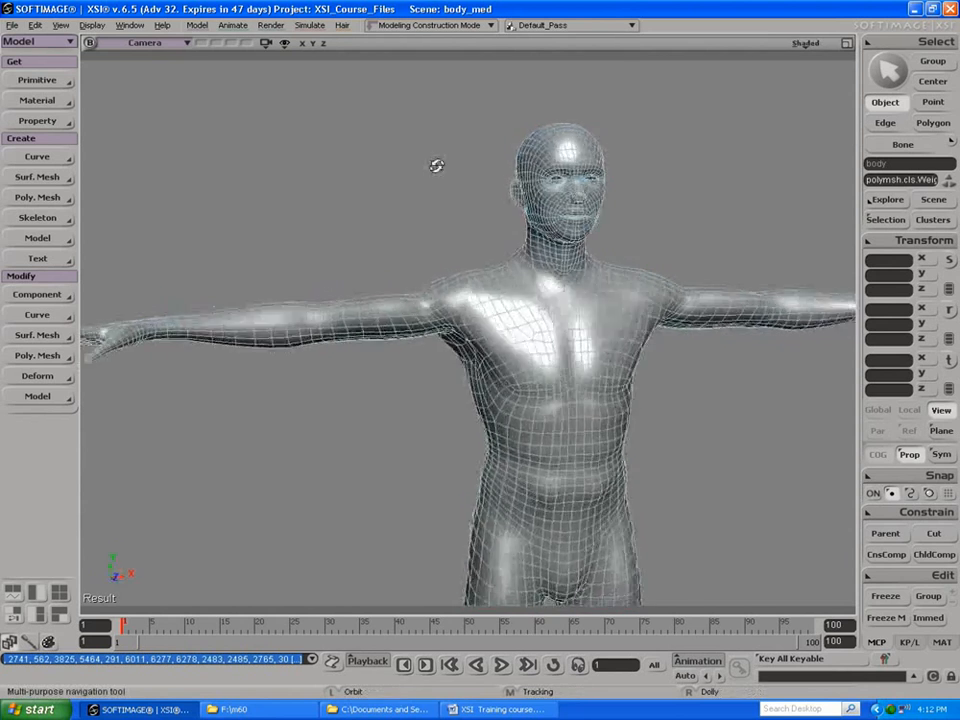
{"action": "left_click_drag", "start_coordinate": [436, 166], "coordinate": [416, 161]}
{"action": "right_click_drag", "start_coordinate": [416, 161], "coordinate": [449, 201]}
{"action": "left_click_drag", "start_coordinate": [449, 201], "coordinate": [405, 195]}
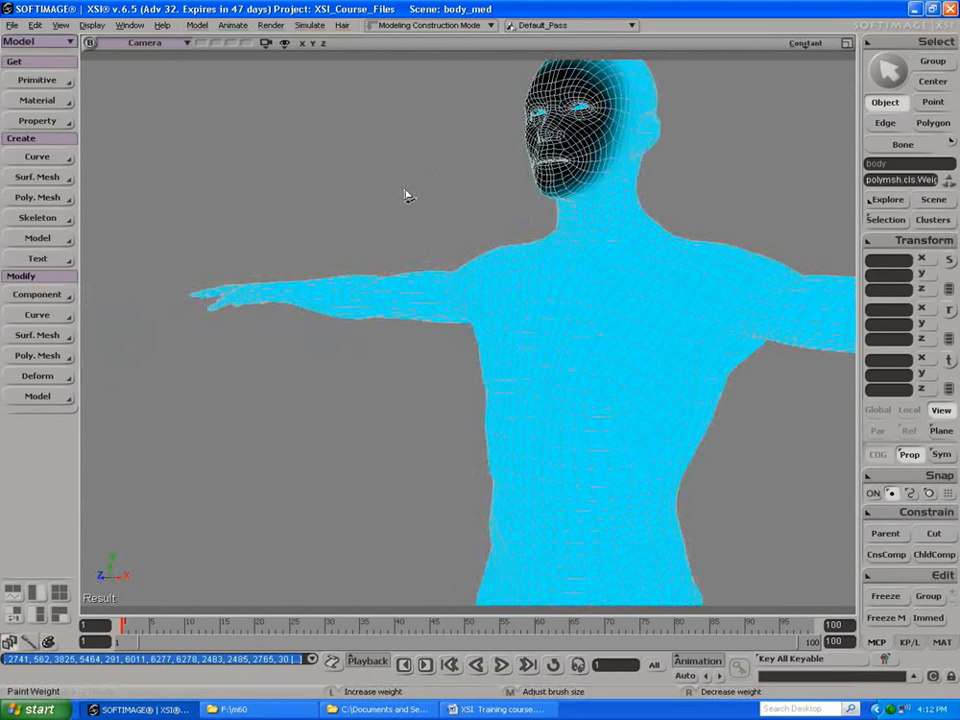
{"action": "key", "text": "space"}
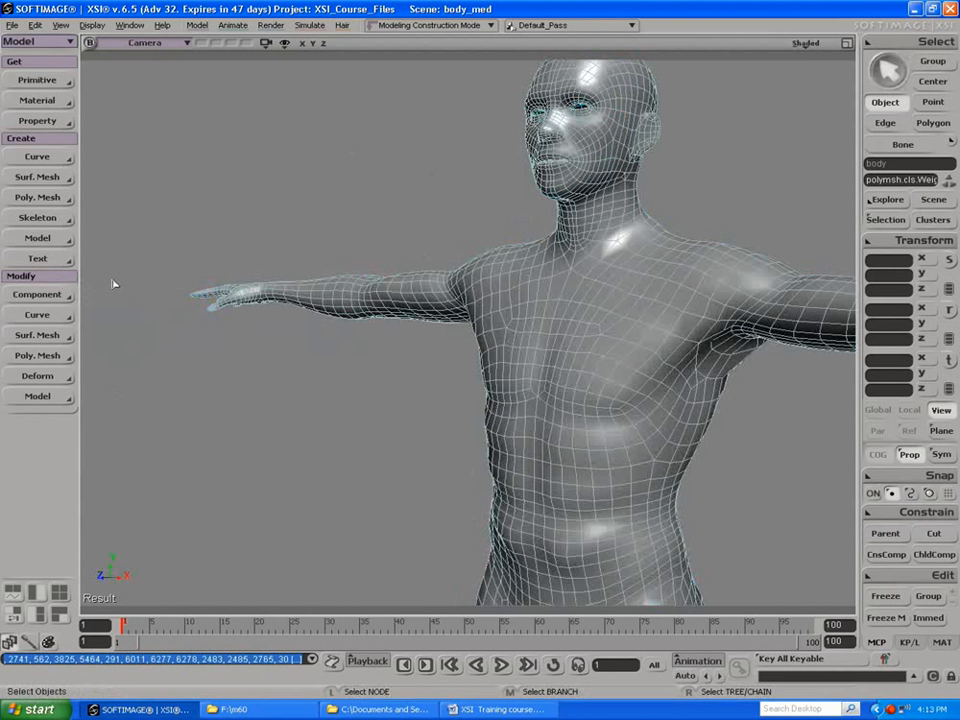
Step: Apply Polygon Reduction to the body mesh, selecting the object itself instead of its weight map
{"action": "left_click", "coordinate": [35, 356]}
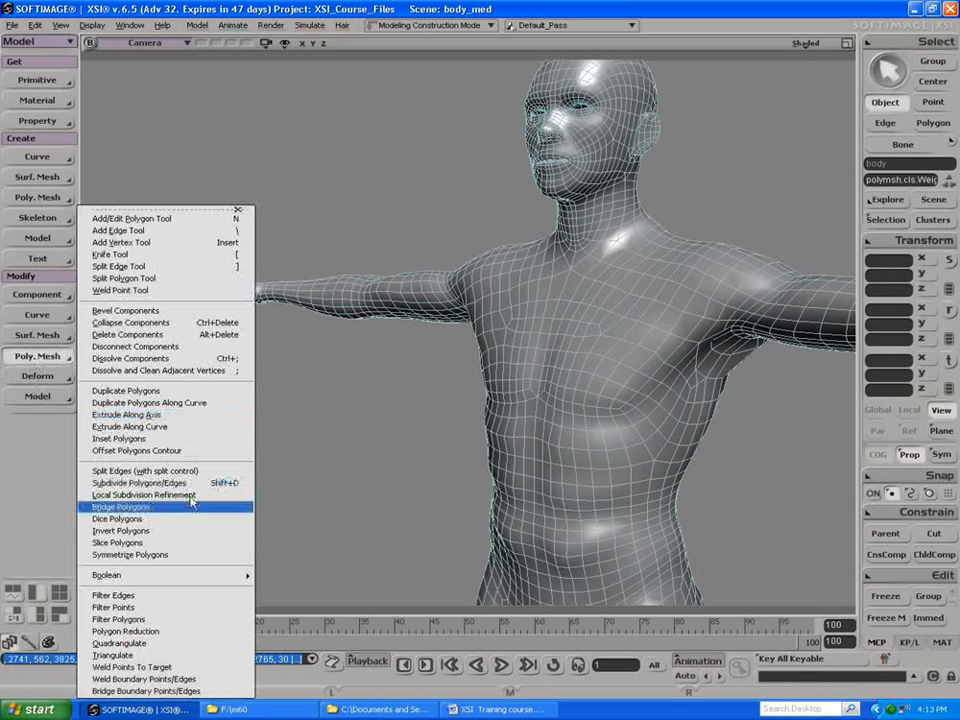
{"action": "left_click", "coordinate": [172, 631]}
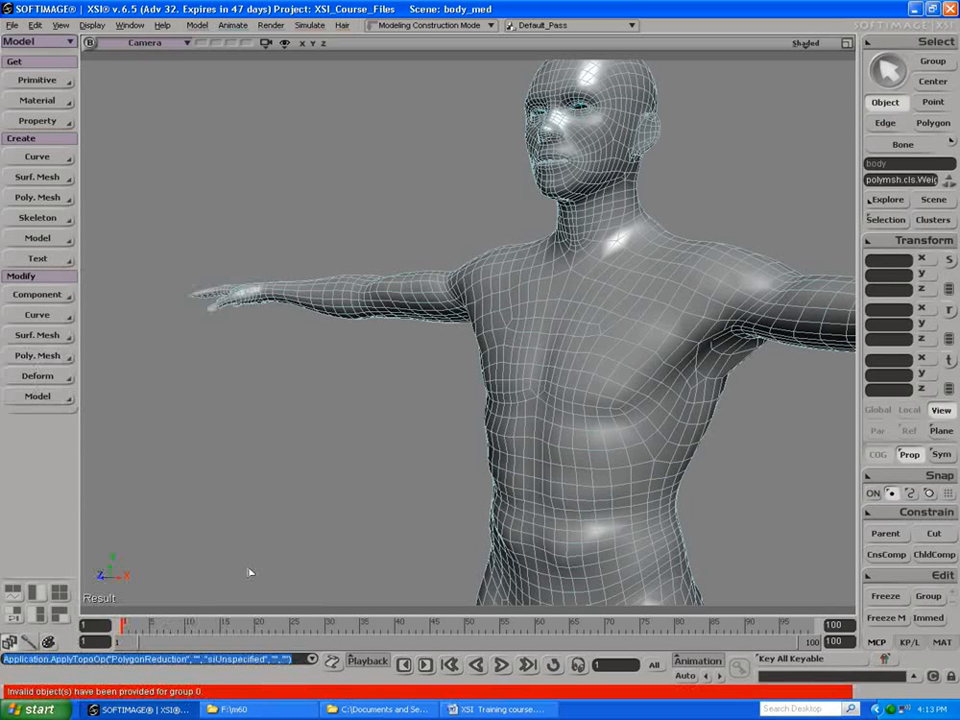
{"action": "key", "text": "space"}
{"action": "left_click", "coordinate": [510, 336]}
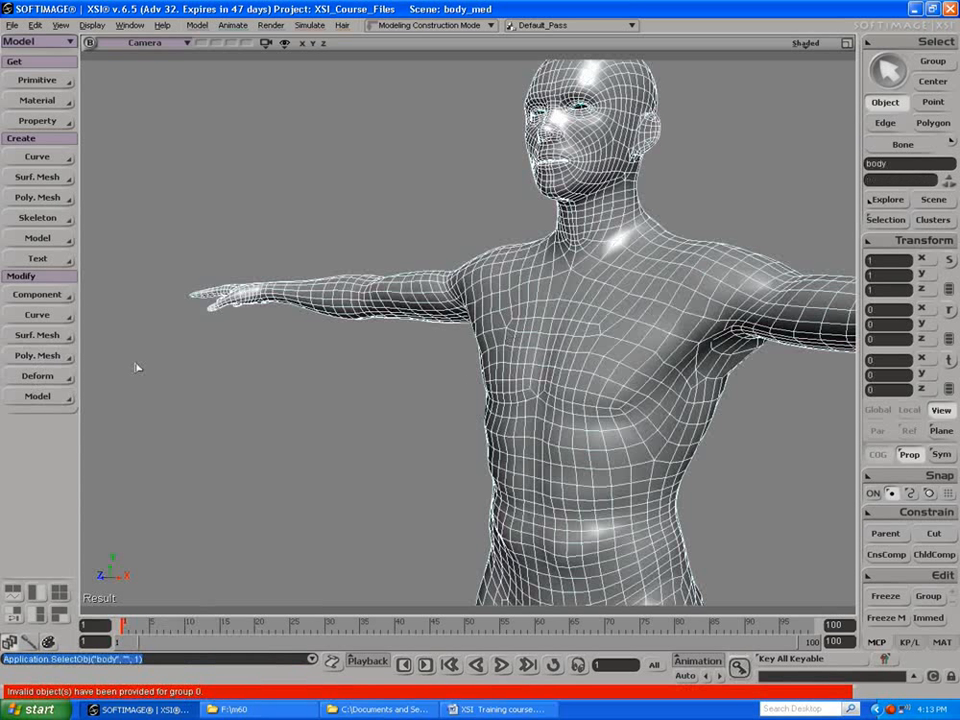
{"action": "left_click", "coordinate": [37, 356]}
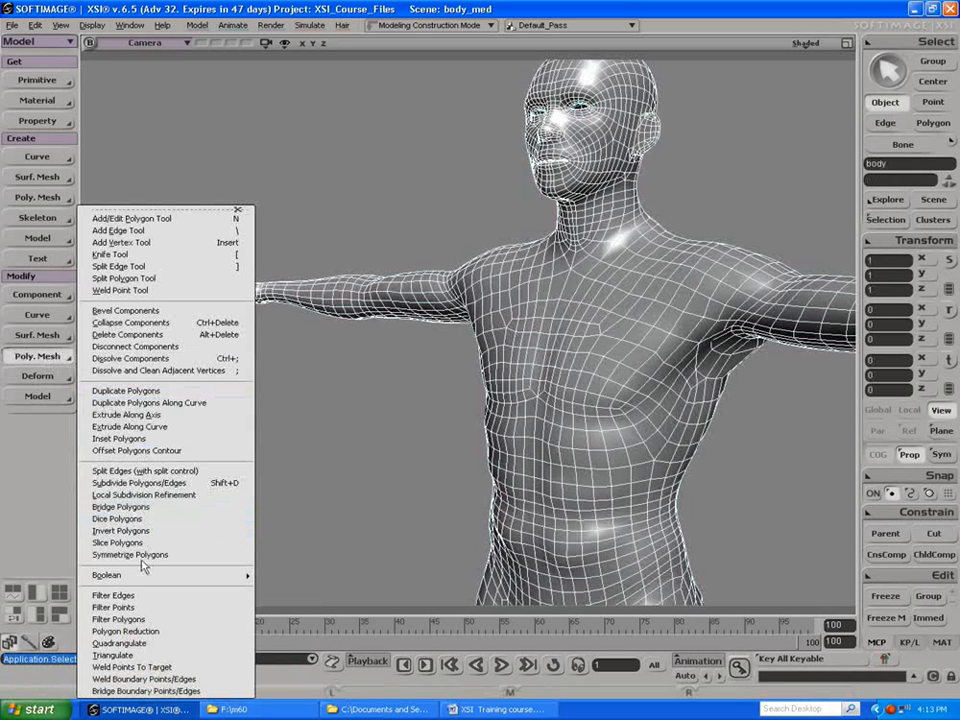
{"action": "left_click", "coordinate": [131, 631]}
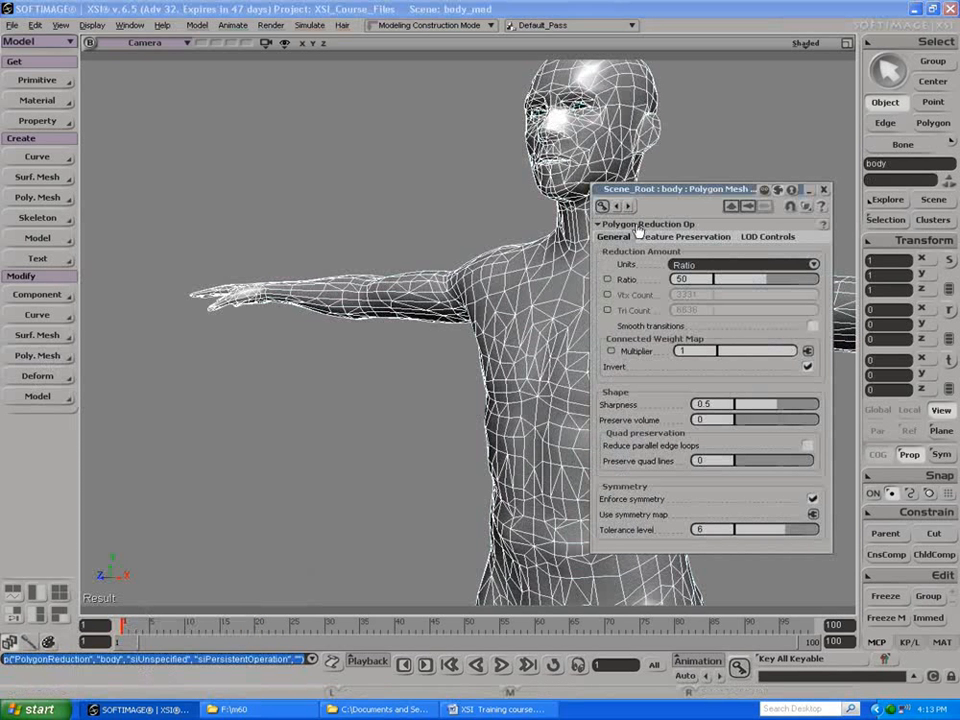
{"action": "left_click_drag", "start_coordinate": [676, 193], "coordinate": [676, 188]}
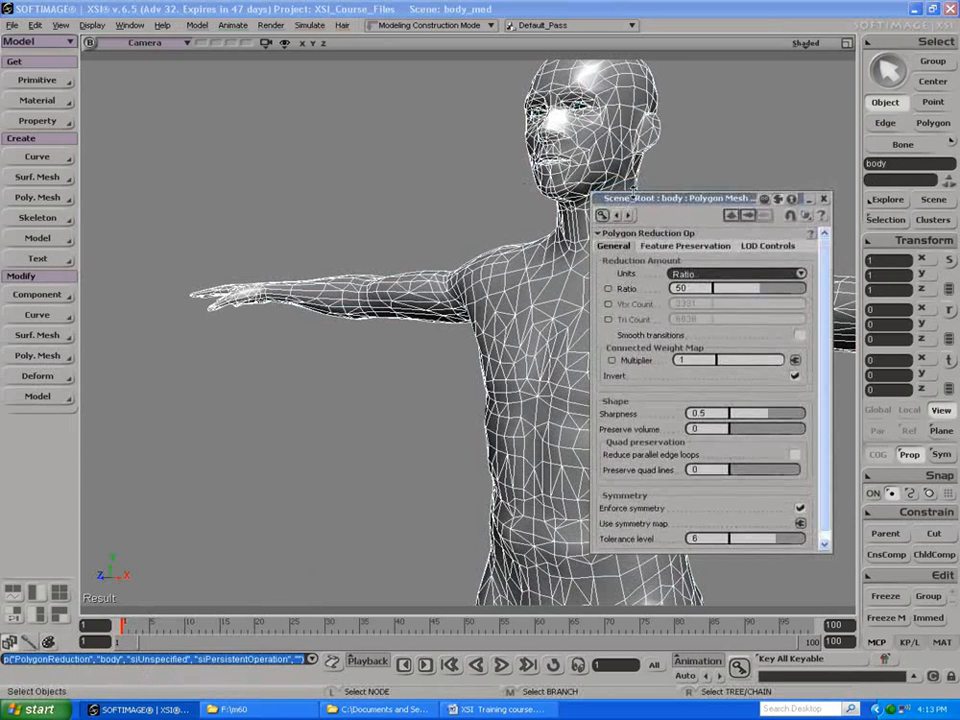
Step: Connect the body mesh's painted weight map to the Multiplier of the Polygon Reduction operator
{"action": "left_click_drag", "start_coordinate": [644, 199], "coordinate": [165, 155]}
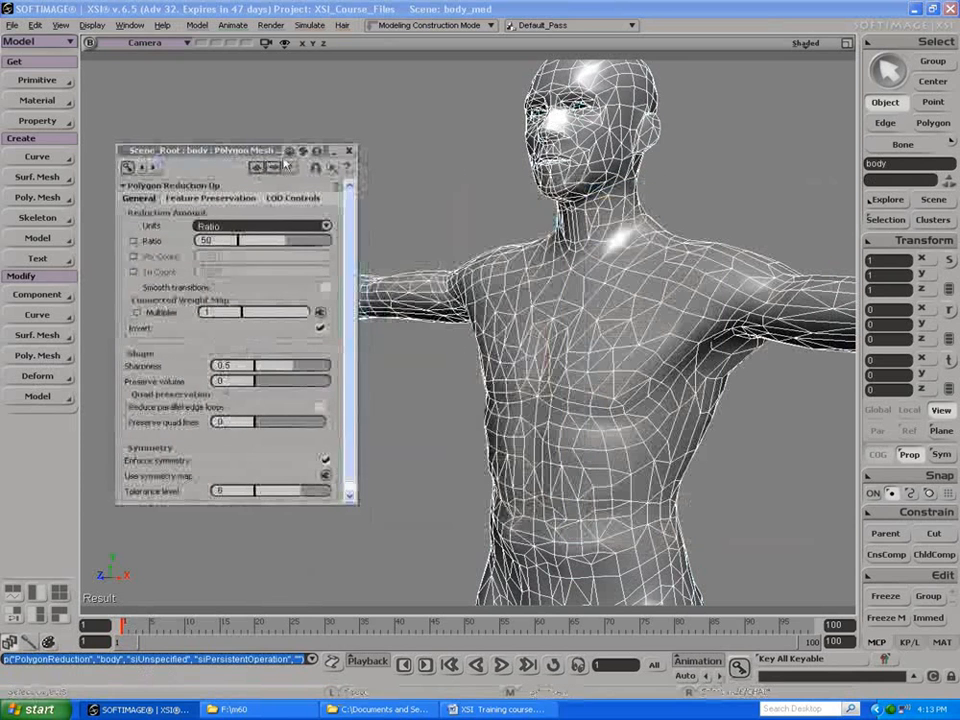
{"action": "left_click_drag", "start_coordinate": [364, 219], "coordinate": [467, 218]}
{"action": "right_click_drag", "start_coordinate": [467, 218], "coordinate": [370, 201]}
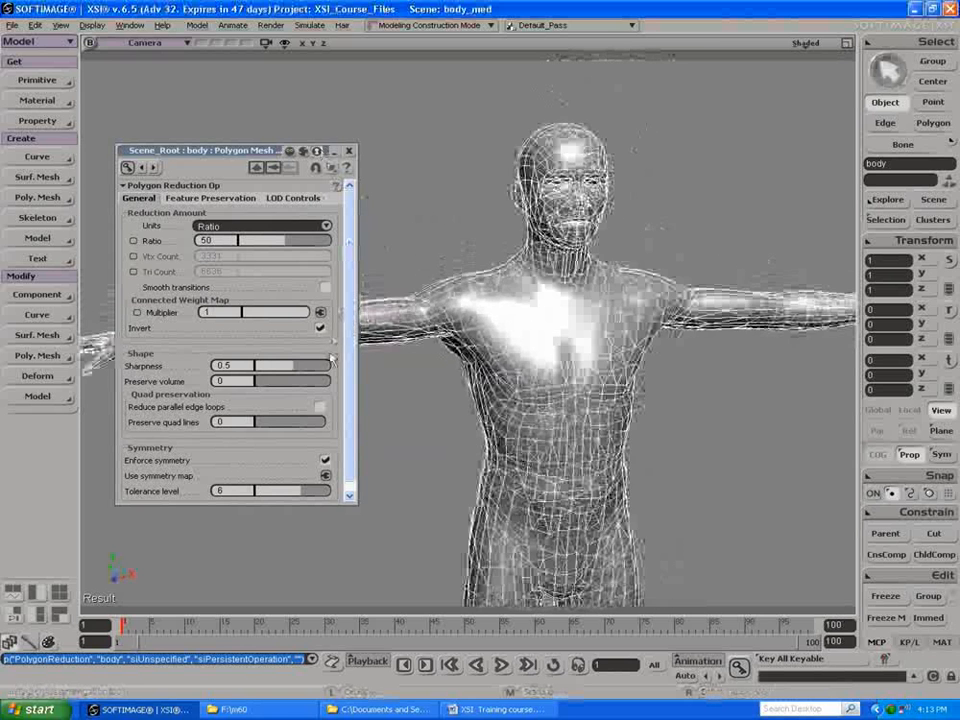
{"action": "left_click", "coordinate": [320, 312]}
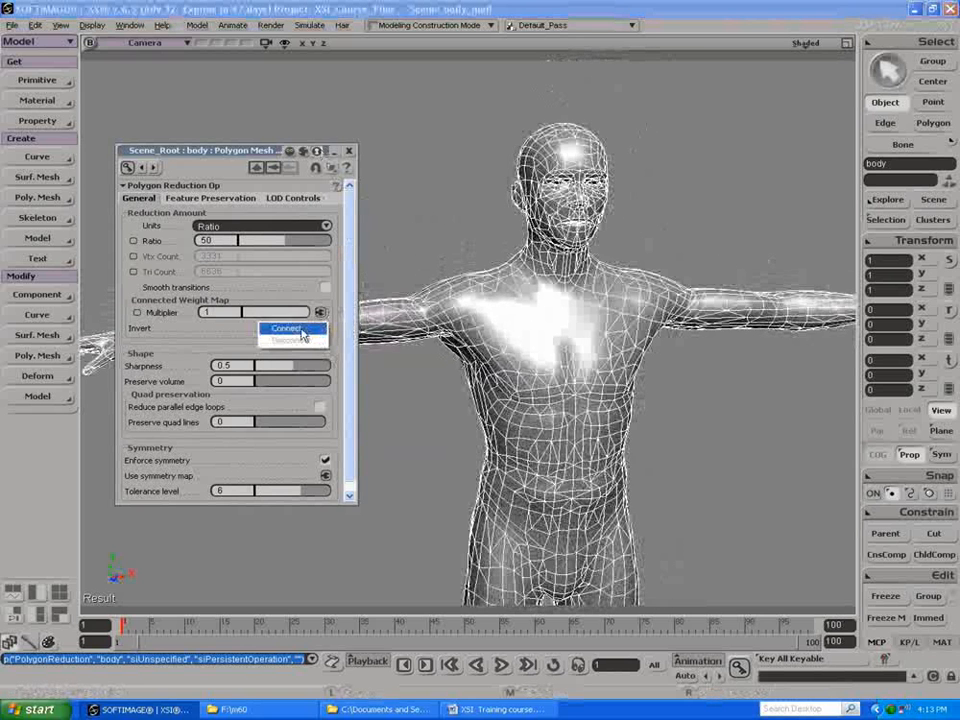
{"action": "left_click", "coordinate": [302, 329]}
{"action": "left_click", "coordinate": [323, 312]}
{"action": "left_click", "coordinate": [337, 325]}
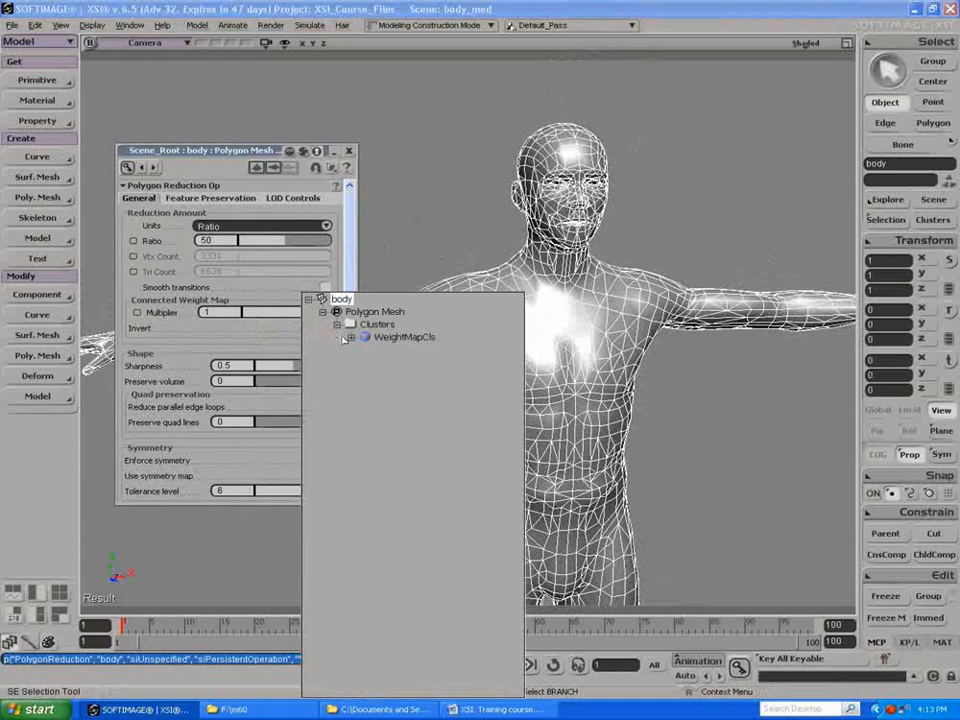
{"action": "left_click", "coordinate": [351, 337]}
{"action": "left_click", "coordinate": [400, 351]}
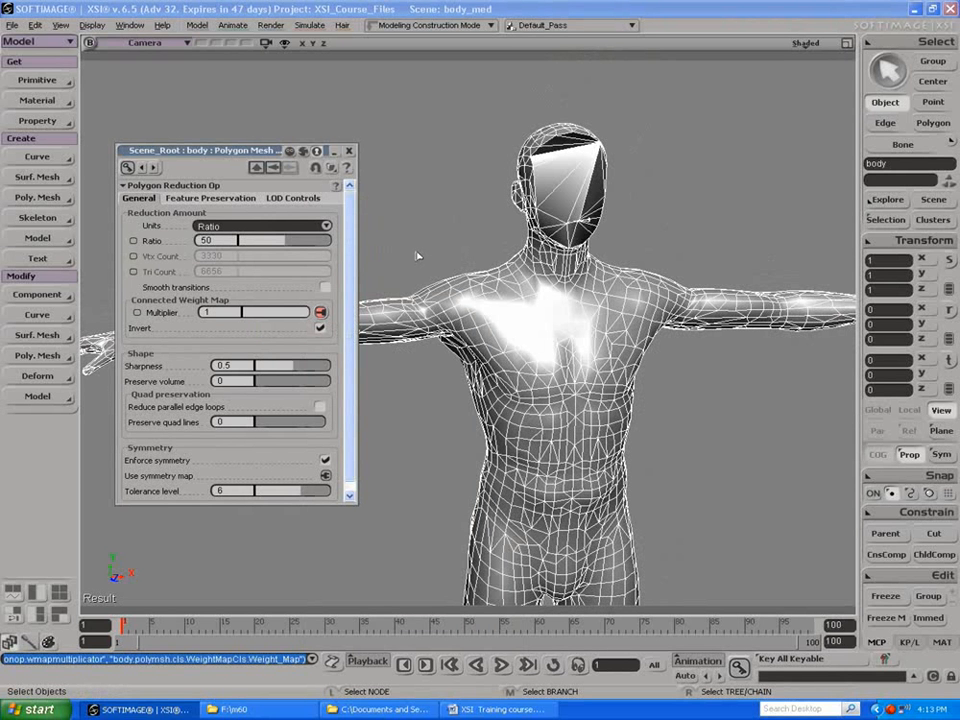
Step: Turn off Invert for the connected weight map and examine the mesh density on the face
{"action": "left_click", "coordinate": [320, 329]}
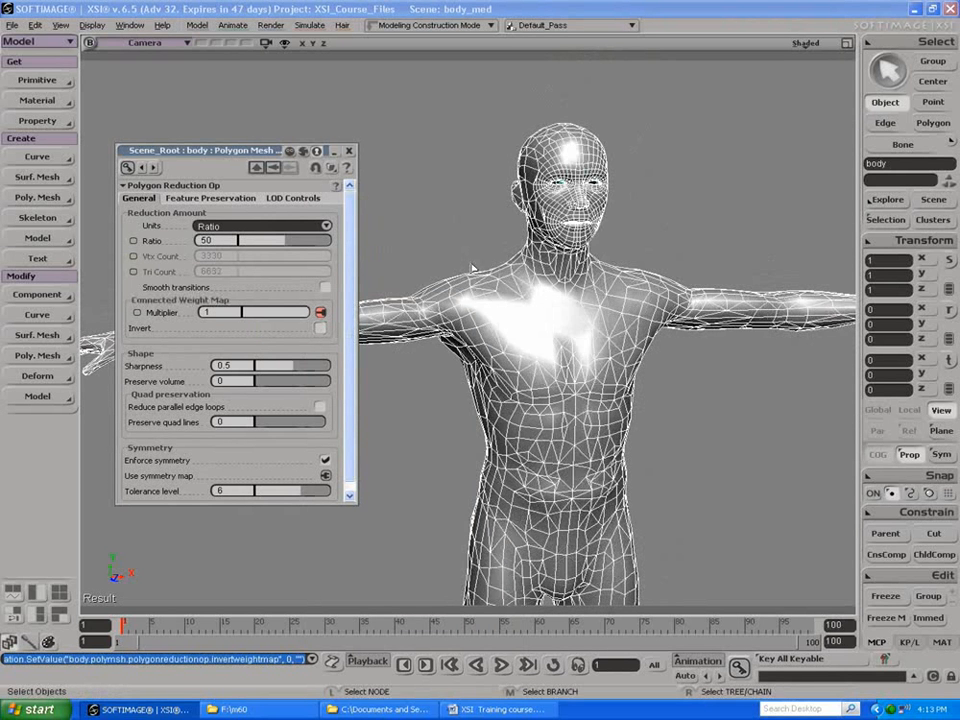
{"action": "key", "text": "s"}
{"action": "left_click_drag", "start_coordinate": [467, 244], "coordinate": [505, 292]}
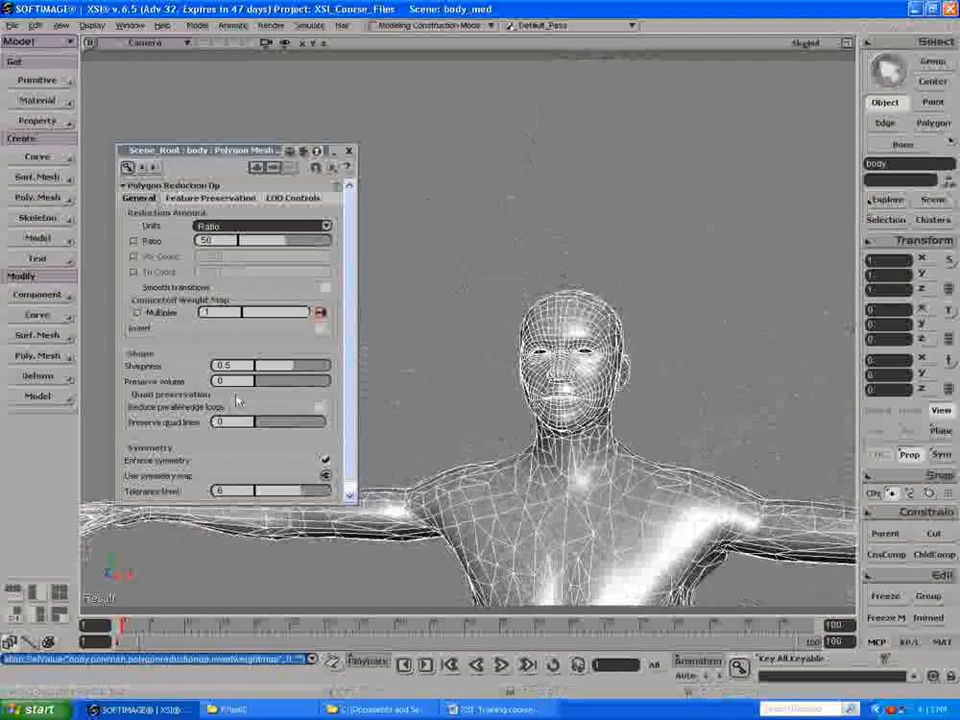
Step: Try Reduce parallel edge loops on the body mesh, examine the head from the side, and switch the option back off
{"action": "left_click", "coordinate": [318, 408]}
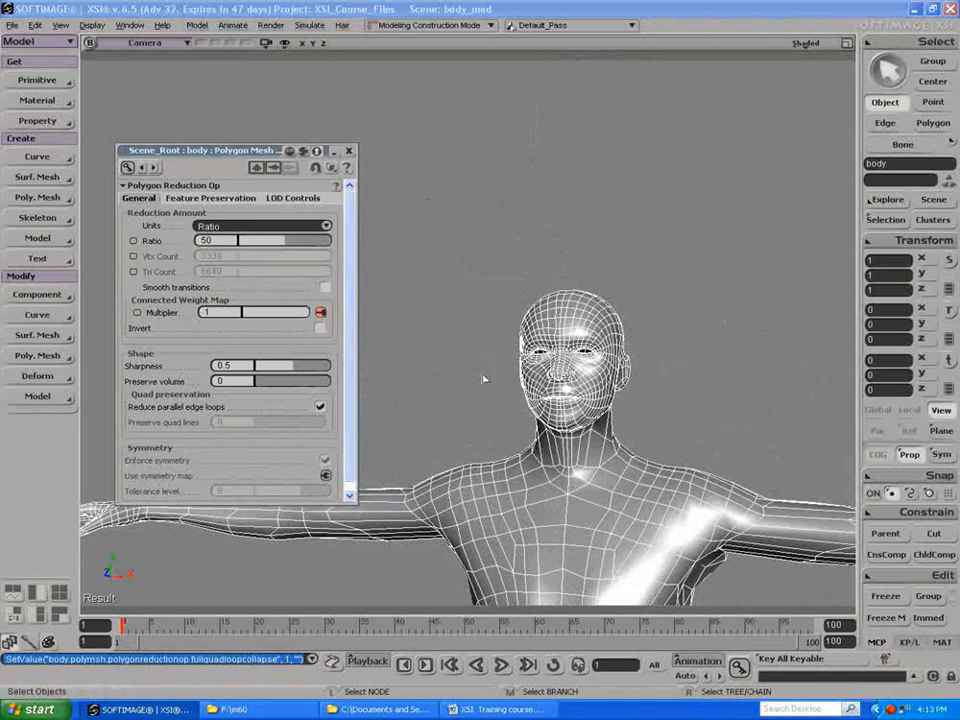
{"action": "key", "text": "s"}
{"action": "left_click_drag", "start_coordinate": [610, 390], "coordinate": [430, 388]}
{"action": "left_click_drag", "start_coordinate": [493, 346], "coordinate": [355, 420]}
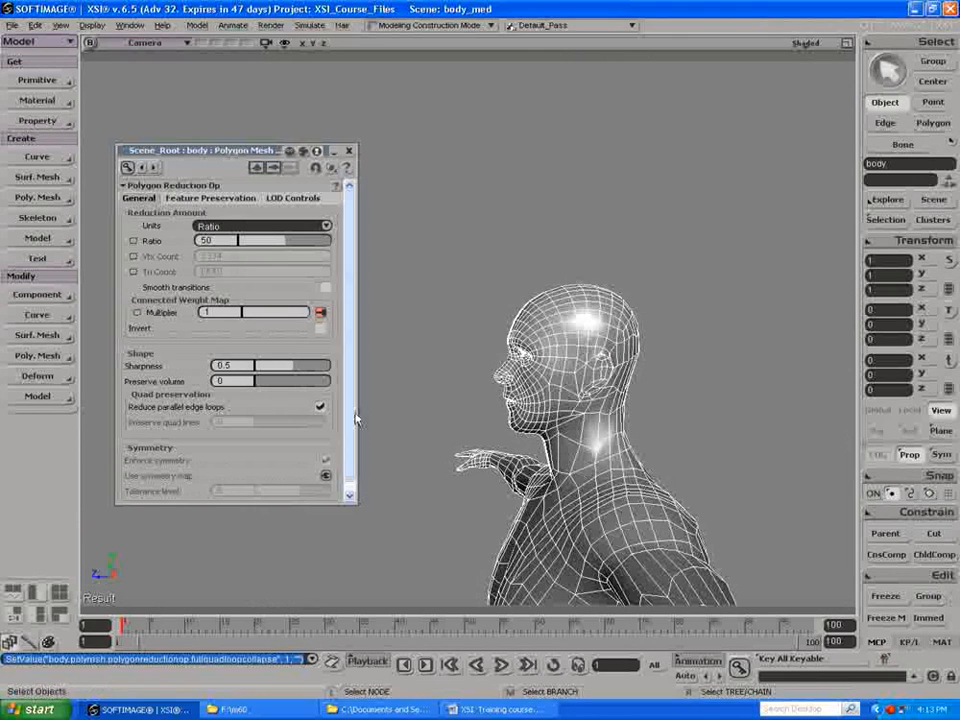
{"action": "left_click", "coordinate": [320, 406]}
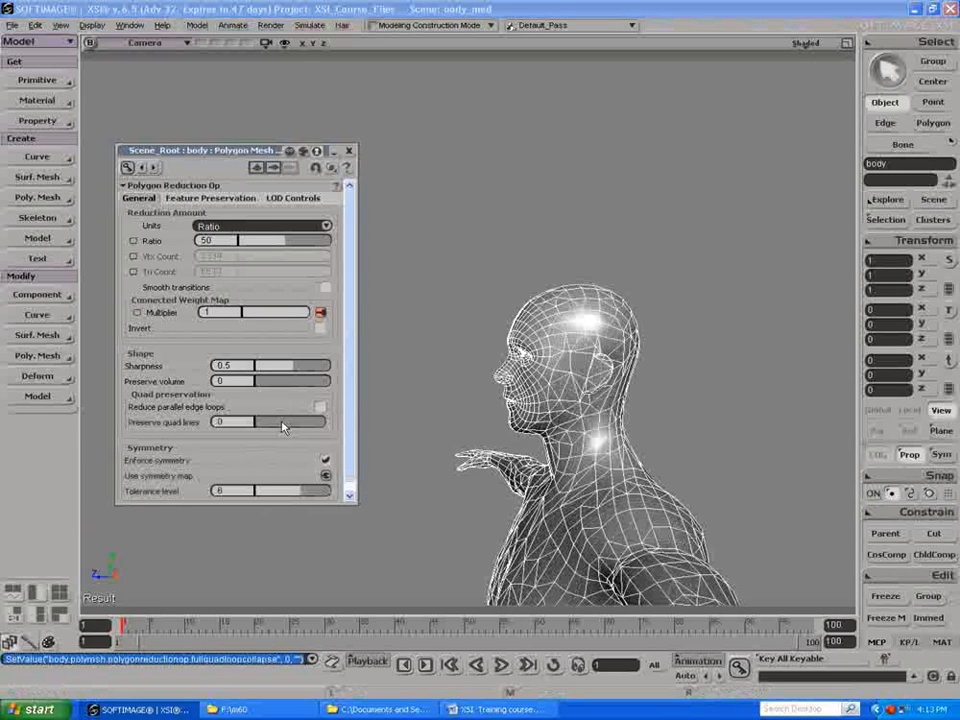
Step: Set Preserve quad lines to 1 in the body's Polygon Reduction and inspect the torso and arms before closing the operator's properties
{"action": "left_click_drag", "start_coordinate": [283, 427], "coordinate": [425, 409]}
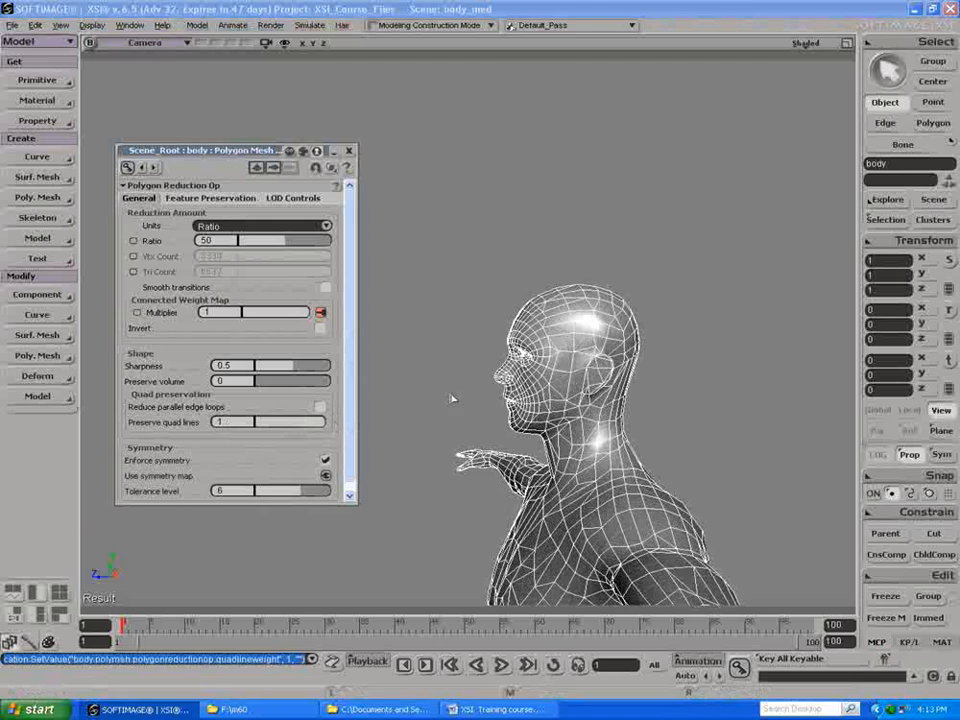
{"action": "key", "text": "s"}
{"action": "left_click_drag", "start_coordinate": [431, 345], "coordinate": [471, 336]}
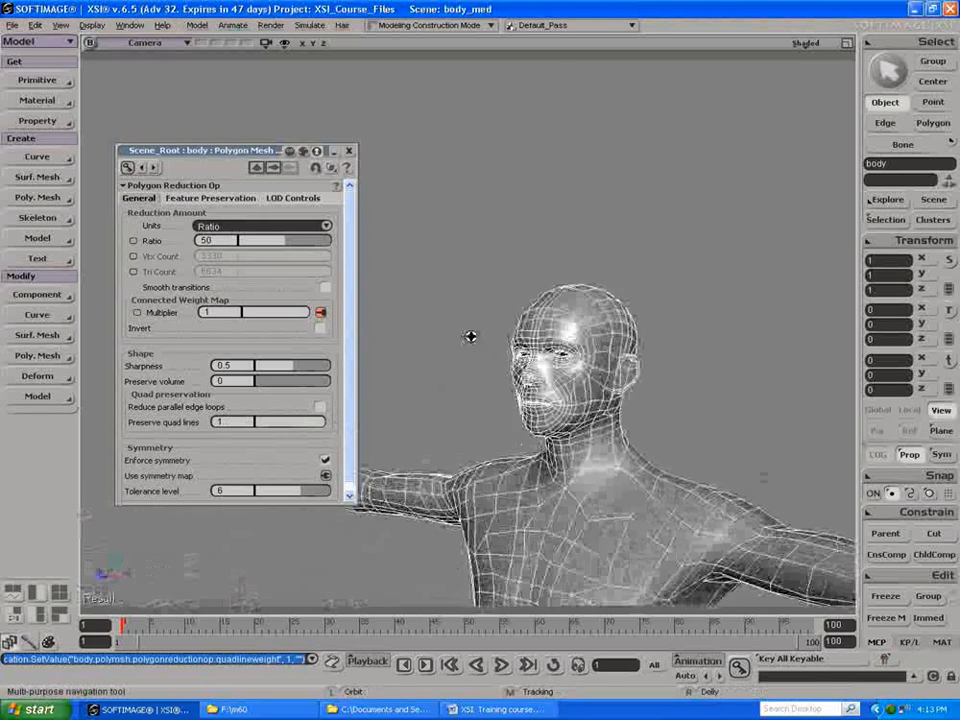
{"action": "middle_click_drag", "start_coordinate": [512, 266], "coordinate": [478, 160]}
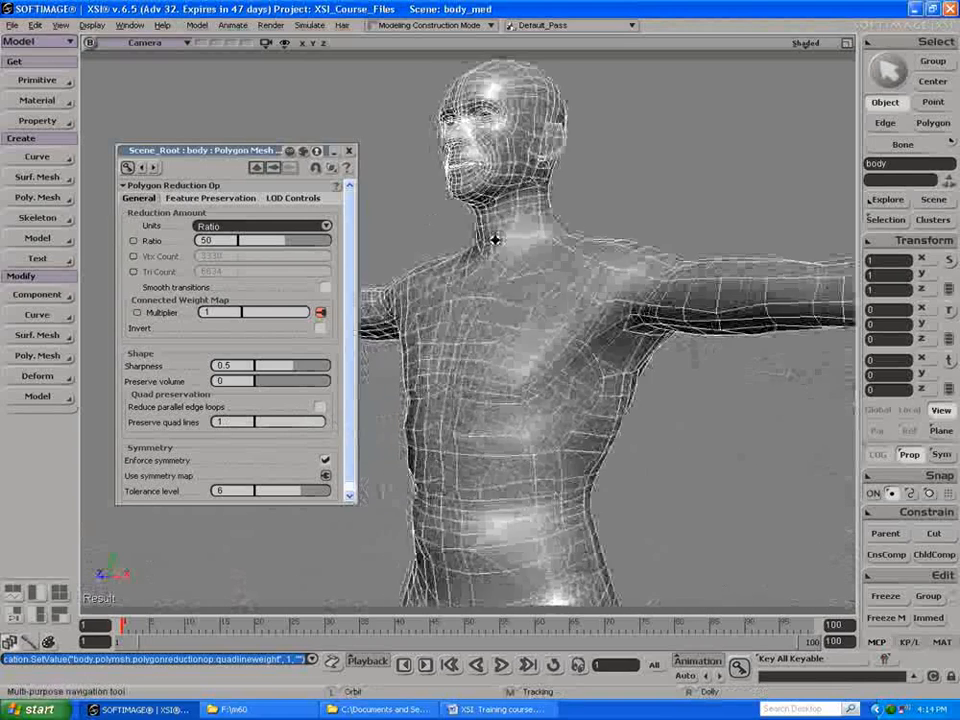
{"action": "left_click_drag", "start_coordinate": [497, 238], "coordinate": [480, 253]}
{"action": "right_click_drag", "start_coordinate": [480, 253], "coordinate": [318, 230]}
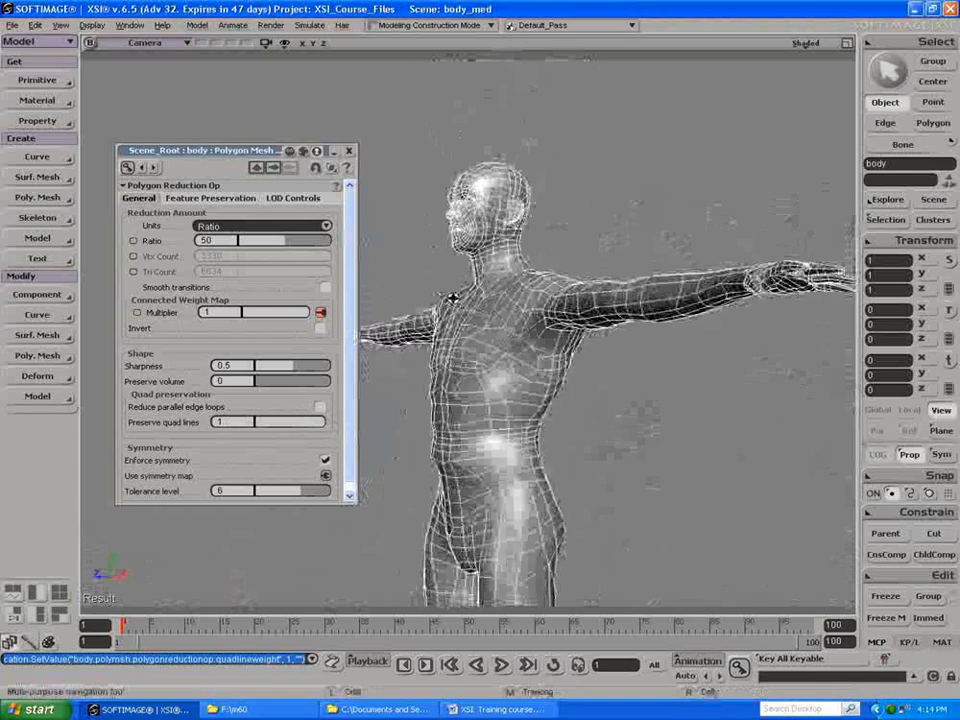
{"action": "left_click_drag", "start_coordinate": [452, 296], "coordinate": [504, 297]}
{"action": "left_click", "coordinate": [349, 151]}
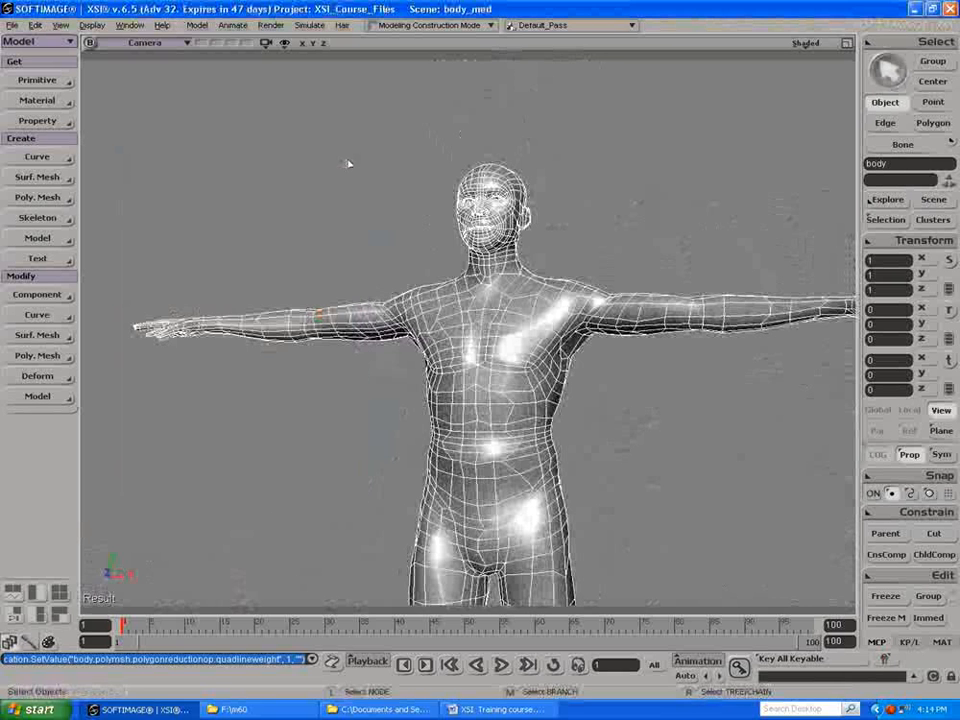
Step: Apply a Smooth deformer to the reduced body mesh with a strength of about 3.721
{"action": "left_click", "coordinate": [37, 377]}
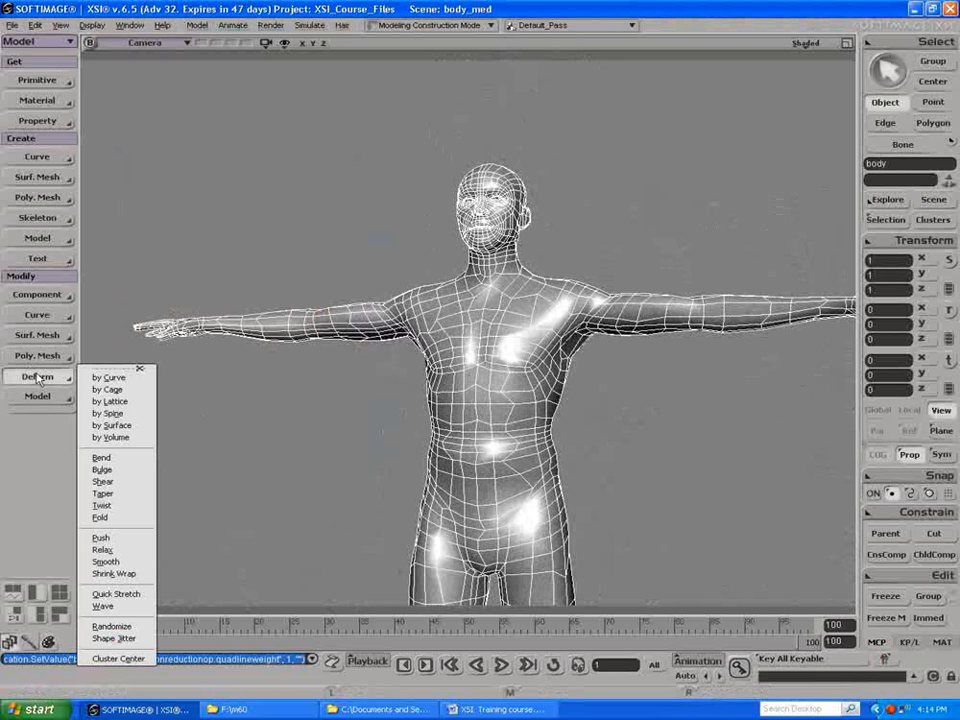
{"action": "left_click", "coordinate": [102, 549]}
{"action": "left_click_drag", "start_coordinate": [293, 232], "coordinate": [256, 225]}
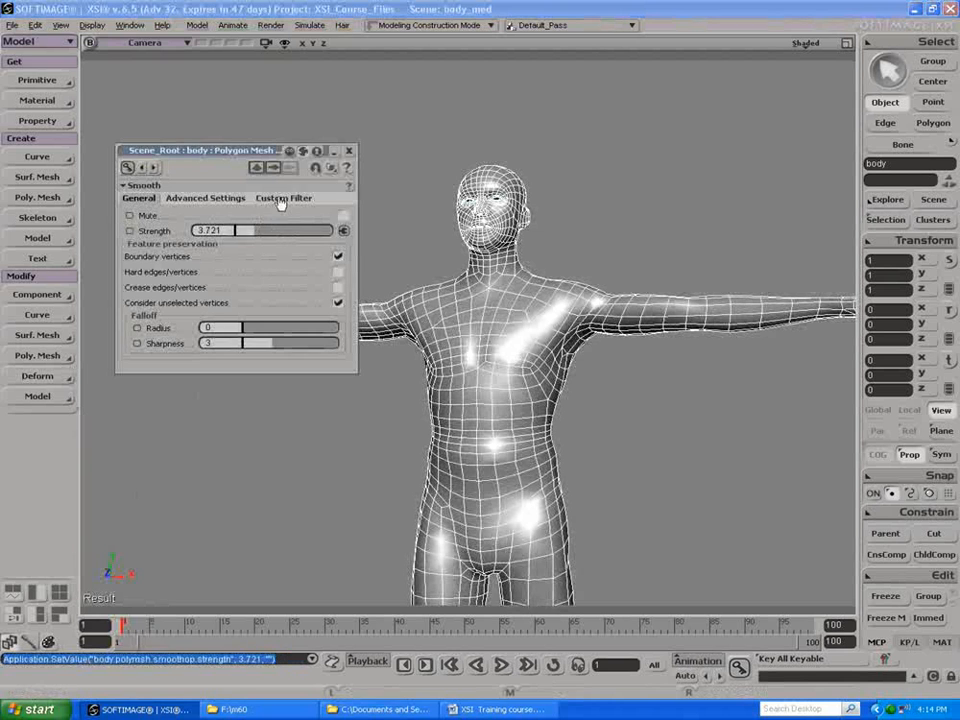
{"action": "left_click", "coordinate": [350, 152]}
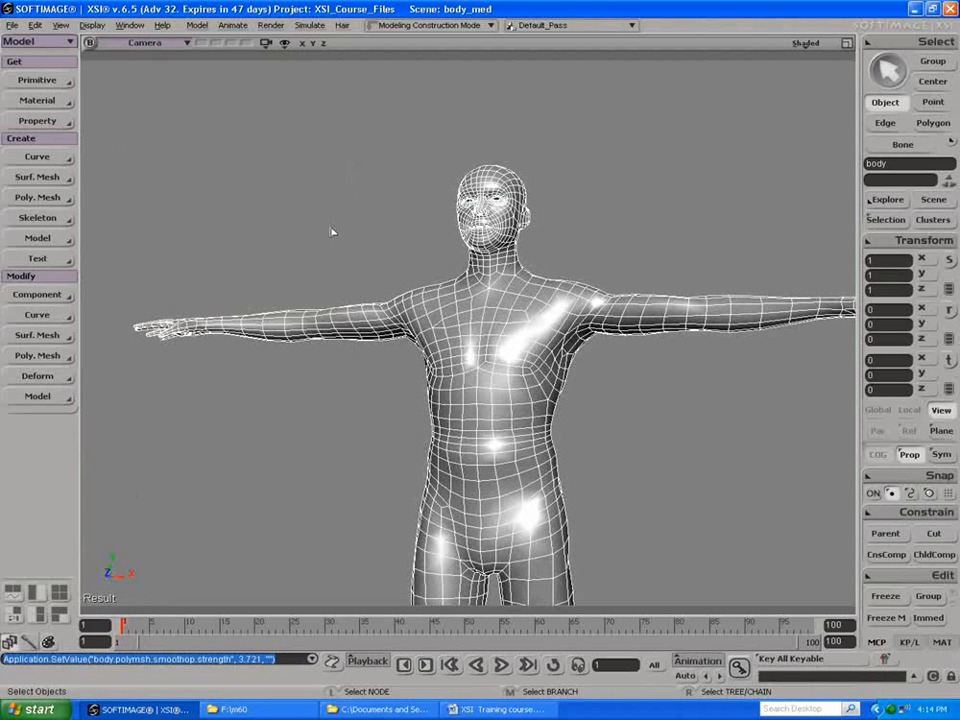
{"action": "key", "text": "s"}
{"action": "left_click_drag", "start_coordinate": [349, 240], "coordinate": [340, 263]}
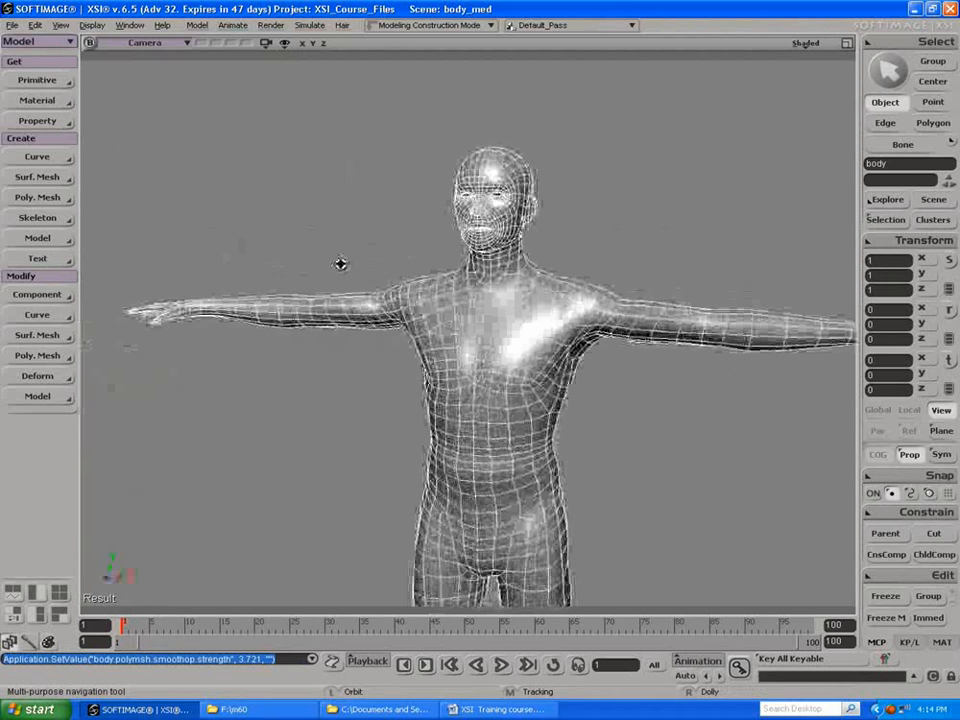
{"action": "key", "text": "space"}
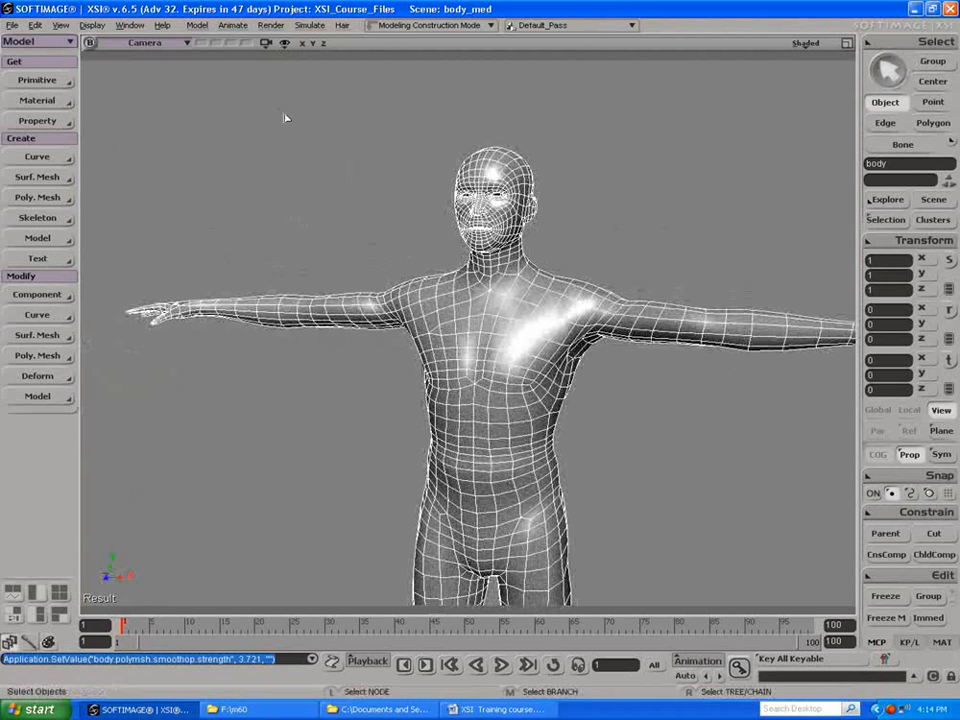
Step: Show the selection info and scene info statistics in the Camera view
{"action": "left_click", "coordinate": [285, 45]}
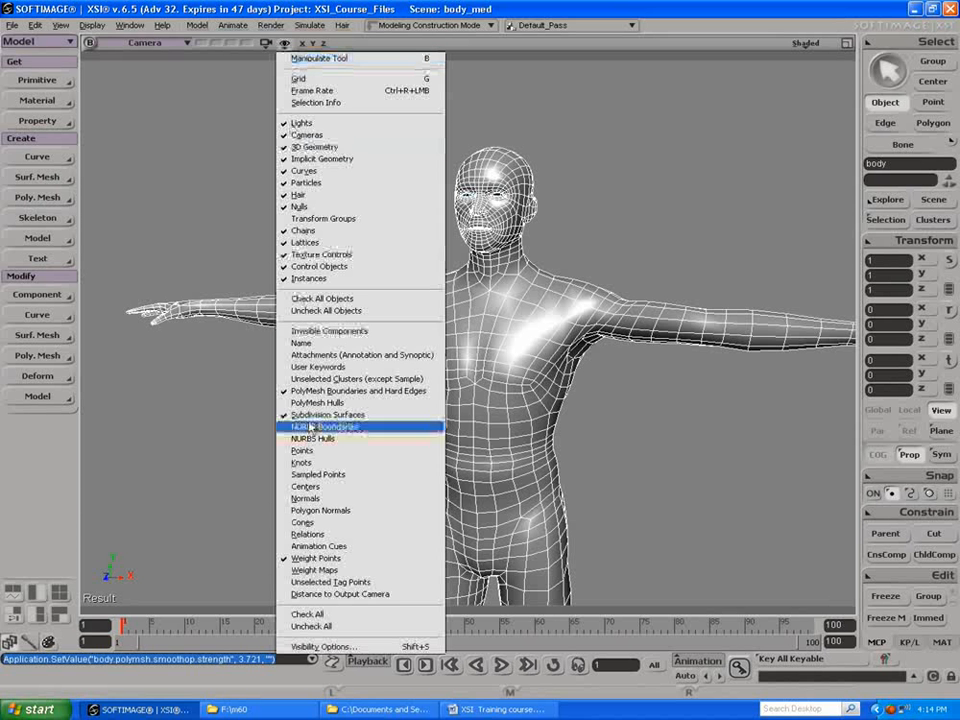
{"action": "left_click", "coordinate": [316, 647]}
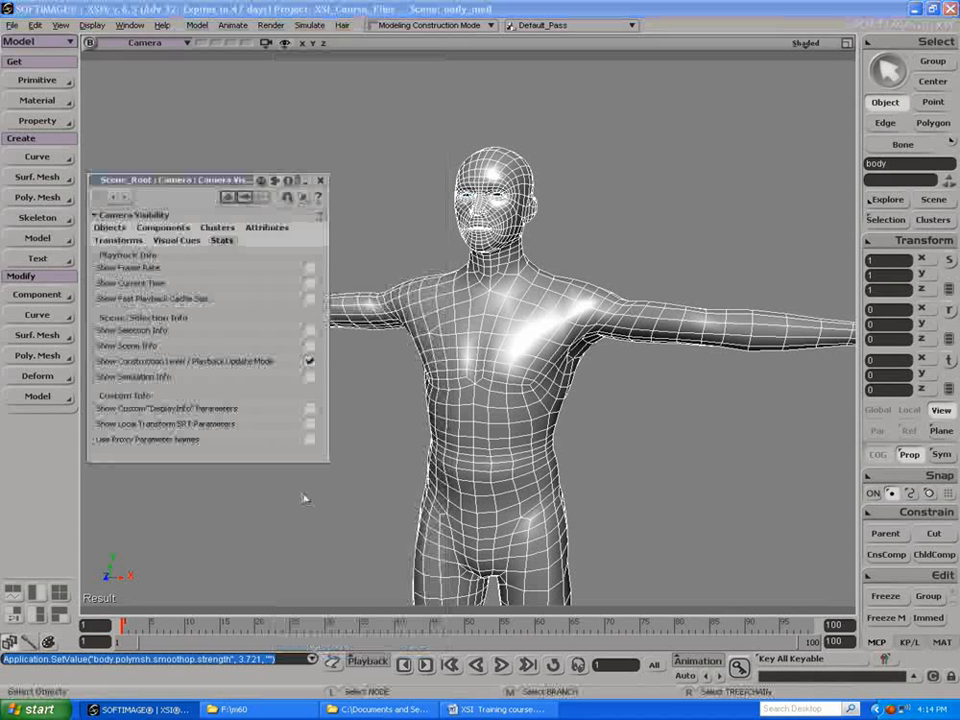
{"action": "left_click", "coordinate": [309, 330]}
{"action": "left_click", "coordinate": [310, 346]}
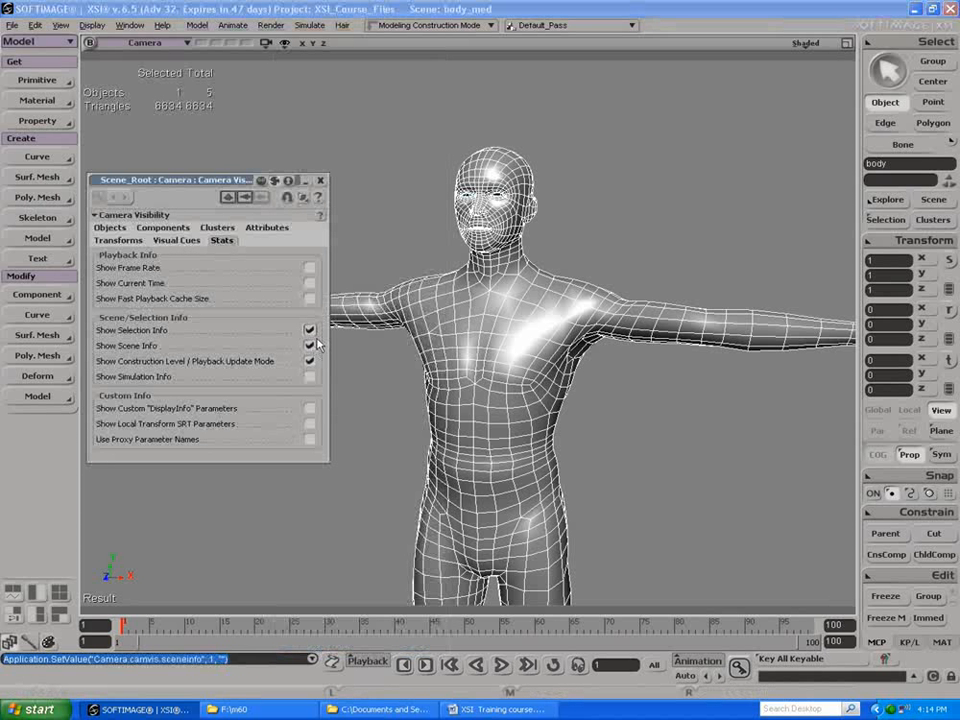
{"action": "left_click", "coordinate": [321, 181]}
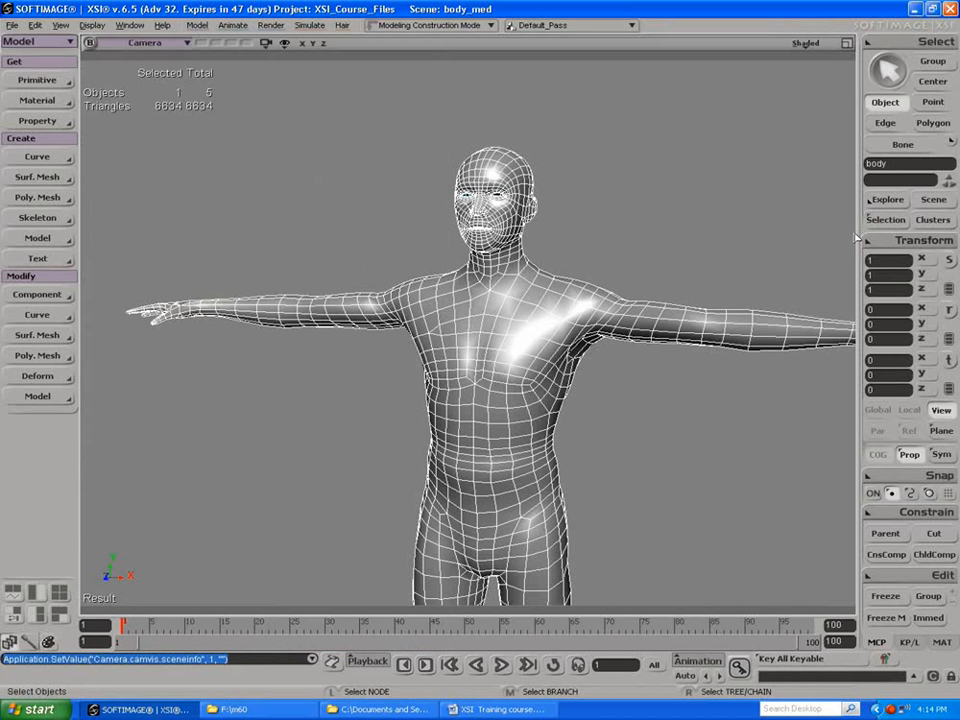
Step: Reopen the body's Polygon Reduction operator beneath the Smooth and raise its reduction ratio to about 71.223
{"action": "left_click", "coordinate": [885, 219]}
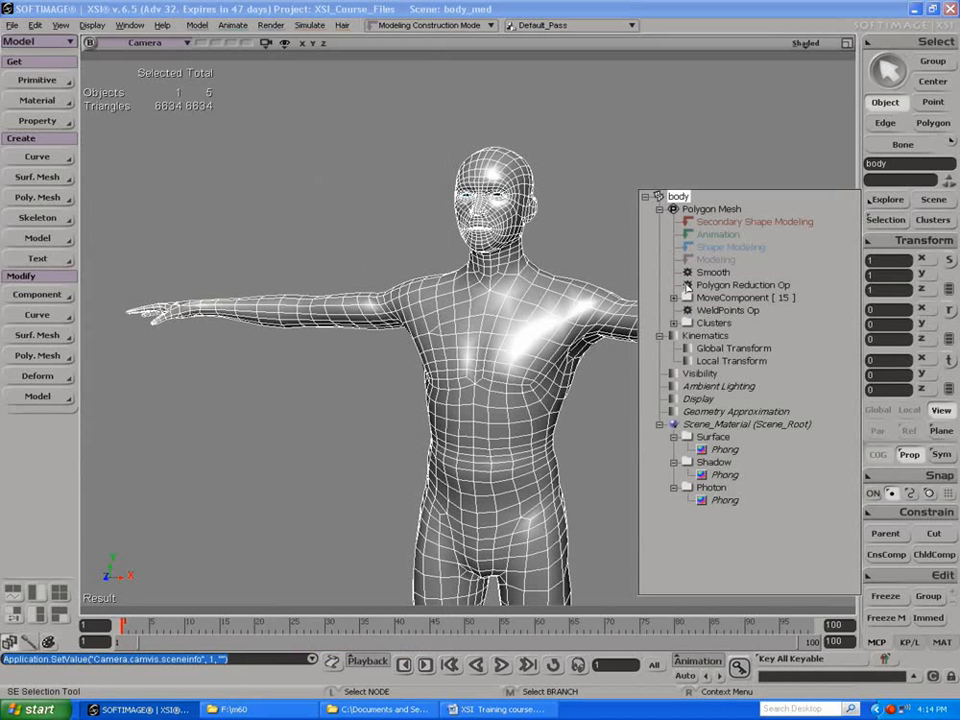
{"action": "left_click", "coordinate": [686, 285]}
{"action": "left_click_drag", "start_coordinate": [276, 247], "coordinate": [316, 244]}
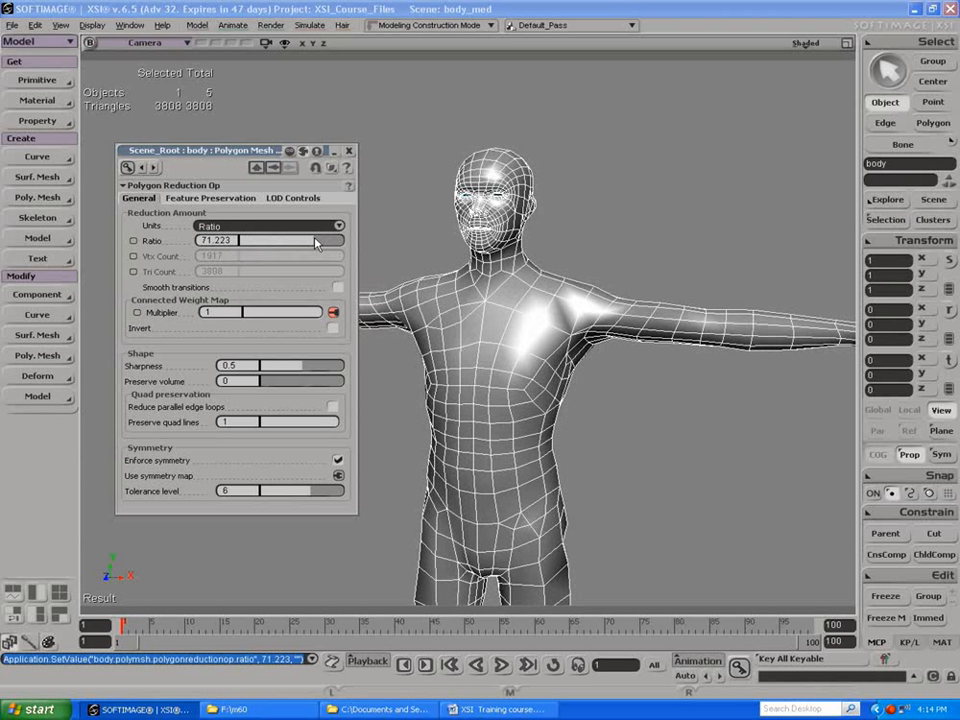
{"action": "left_click", "coordinate": [348, 153]}
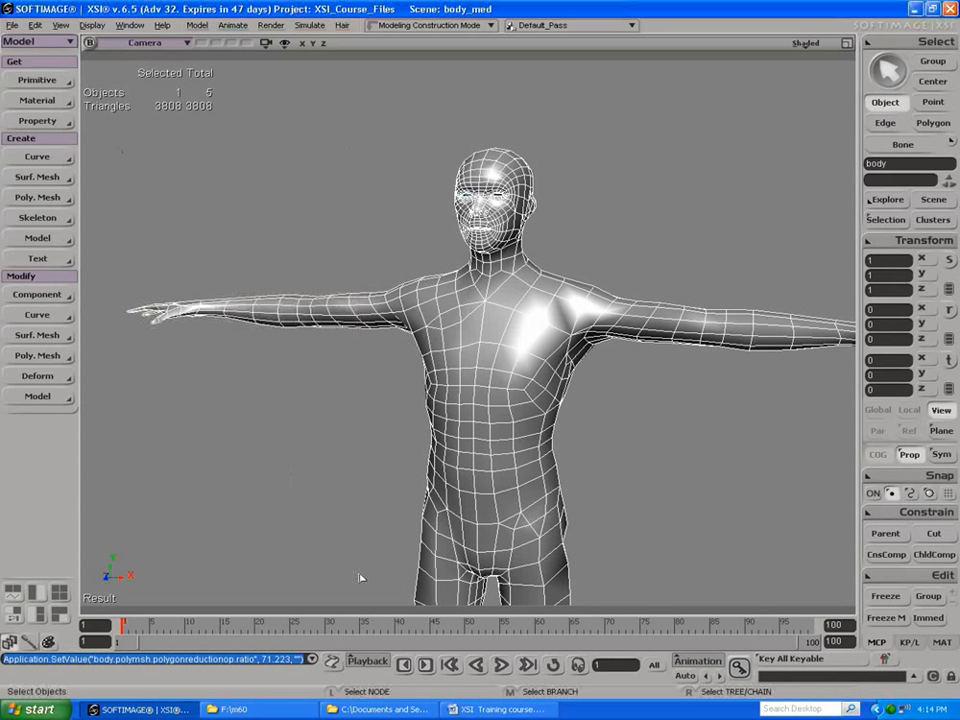
Step: Switch to the XSI Training course document in Word, highlight the Session 3 topic on face shapes using Shape Manager, and return to XSI
{"action": "left_click", "coordinate": [480, 709]}
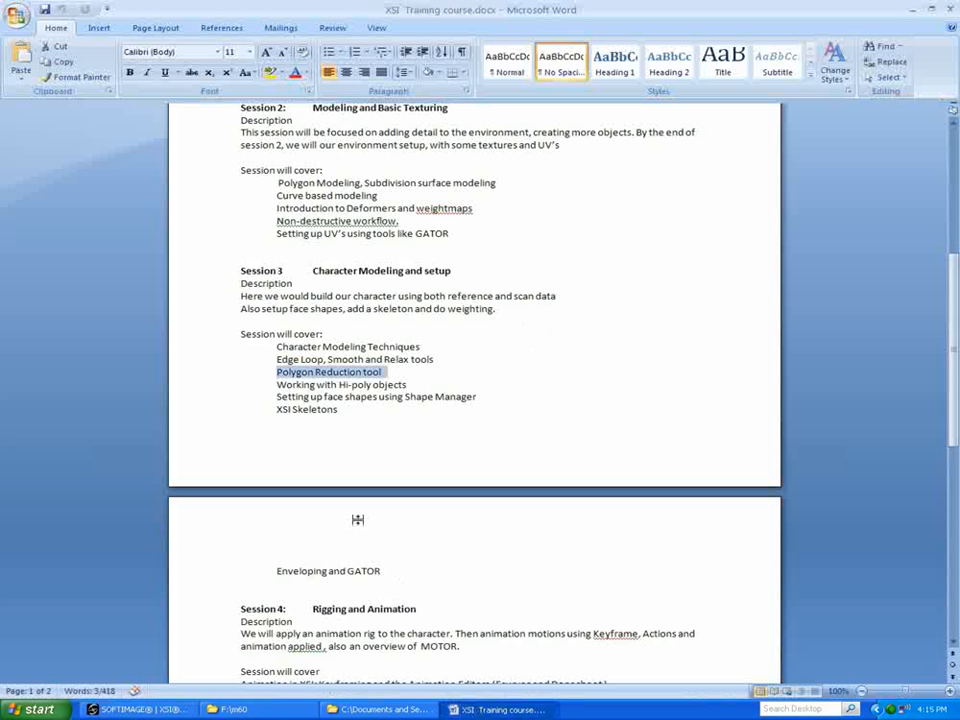
{"action": "left_click_drag", "start_coordinate": [274, 396], "coordinate": [495, 403]}
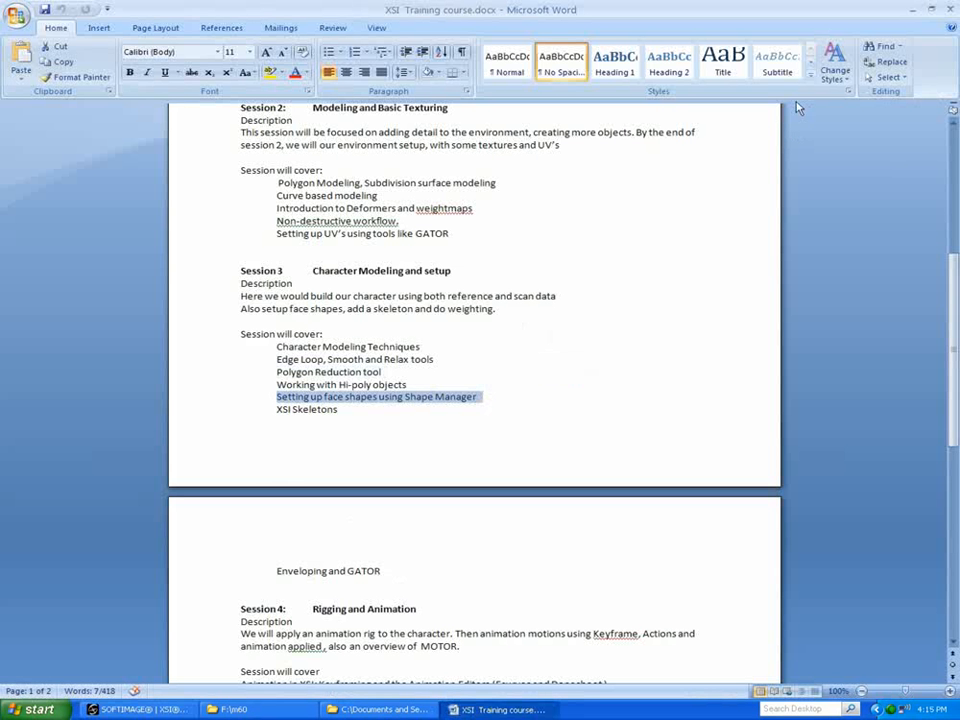
{"action": "left_click", "coordinate": [909, 8]}
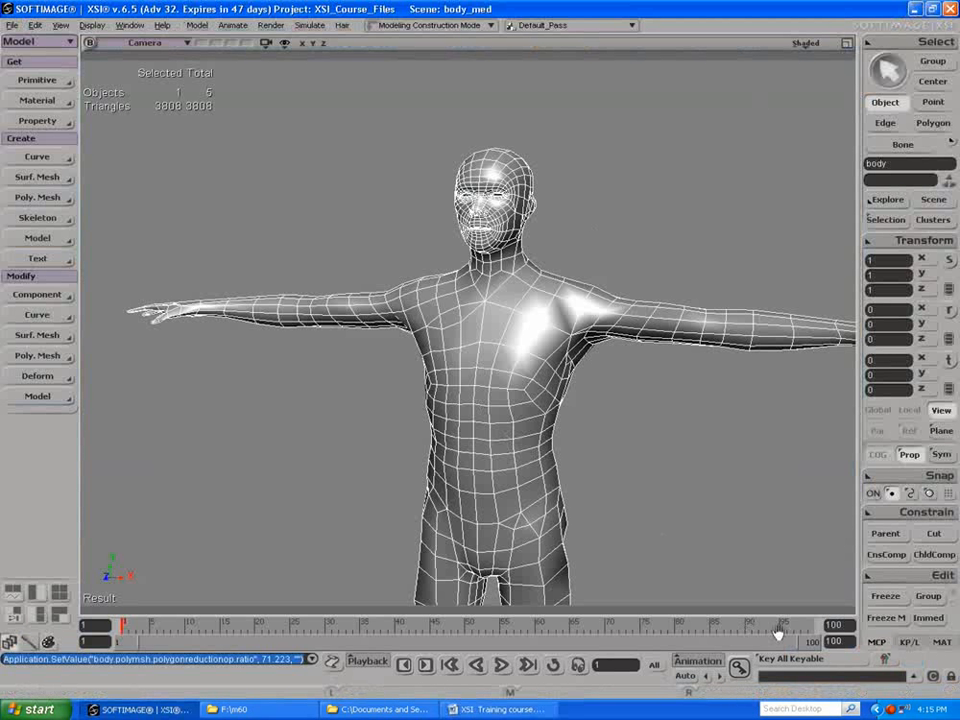
{"action": "right_click", "coordinate": [890, 712]}
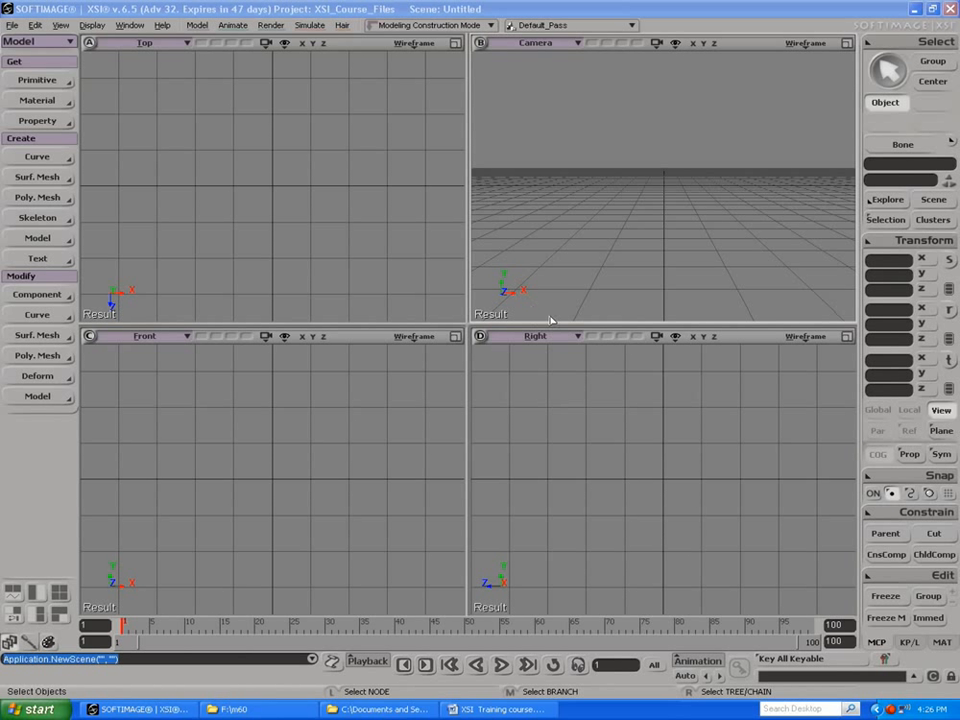
Step: Load the head_med scene, select the head mesh, and view it from a slight angle
{"action": "left_click", "coordinate": [12, 25]}
{"action": "left_click", "coordinate": [14, 49]}
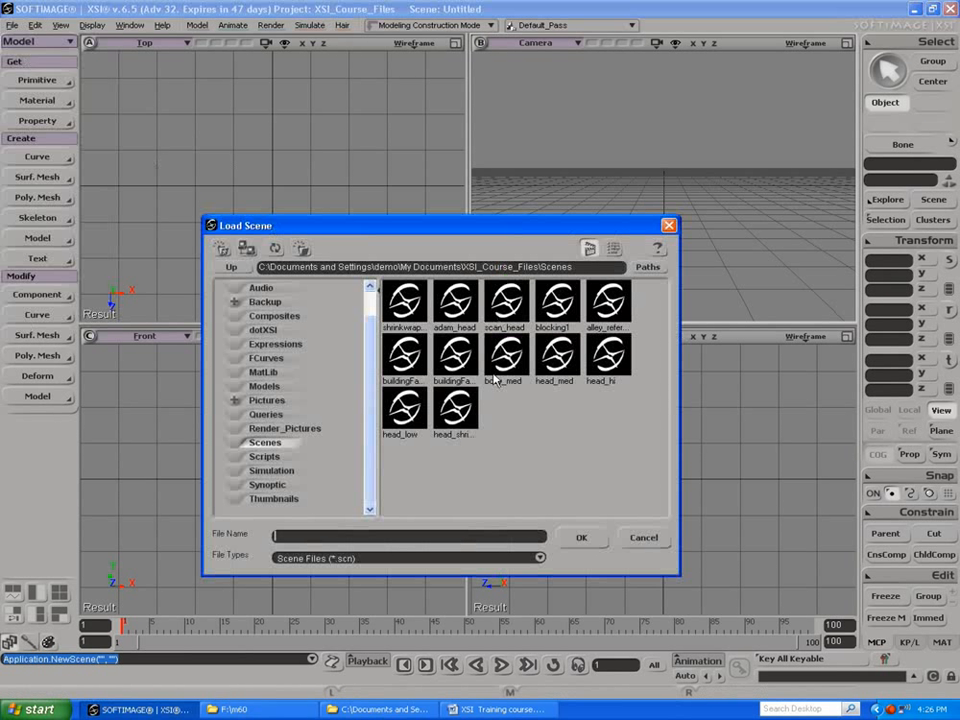
{"action": "left_click", "coordinate": [557, 365]}
{"action": "left_click", "coordinate": [581, 537]}
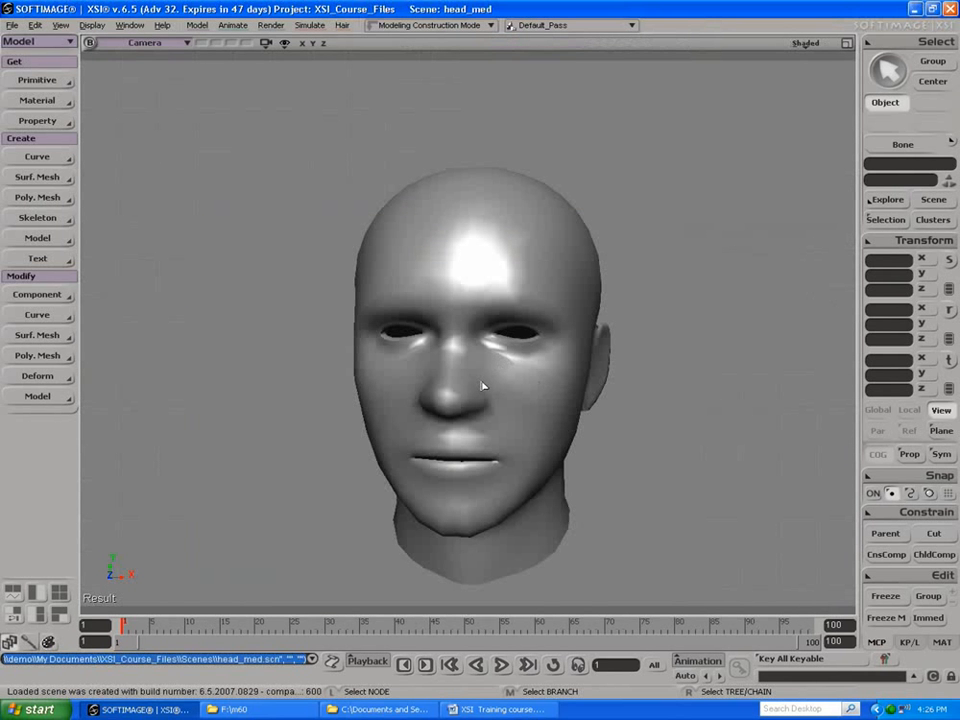
{"action": "left_click", "coordinate": [481, 382]}
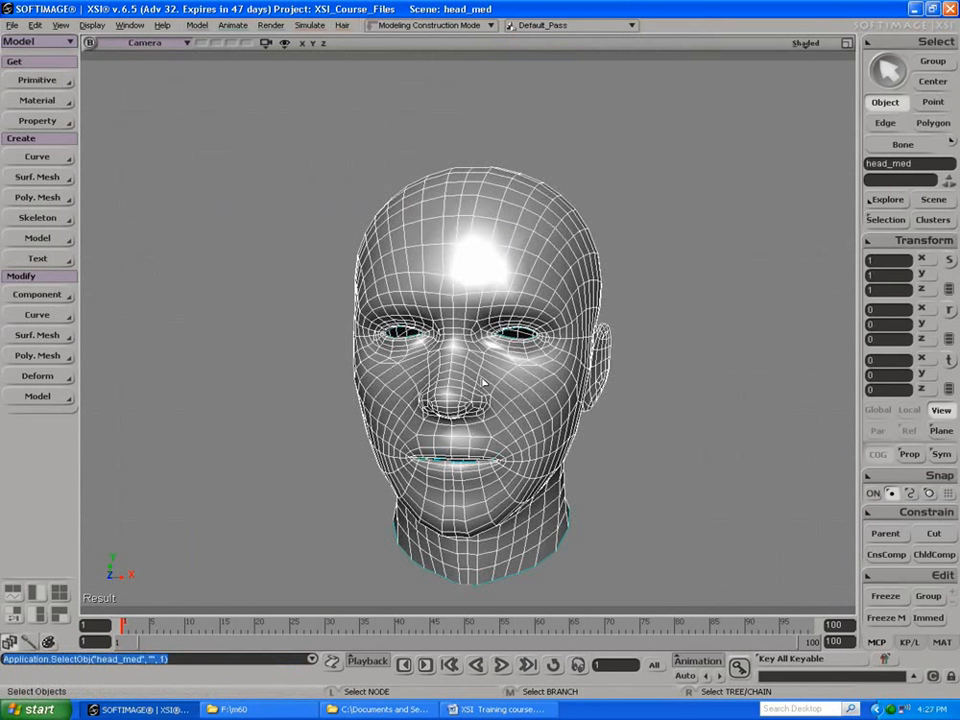
{"action": "key", "text": "s"}
{"action": "right_click_drag", "start_coordinate": [502, 379], "coordinate": [488, 357]}
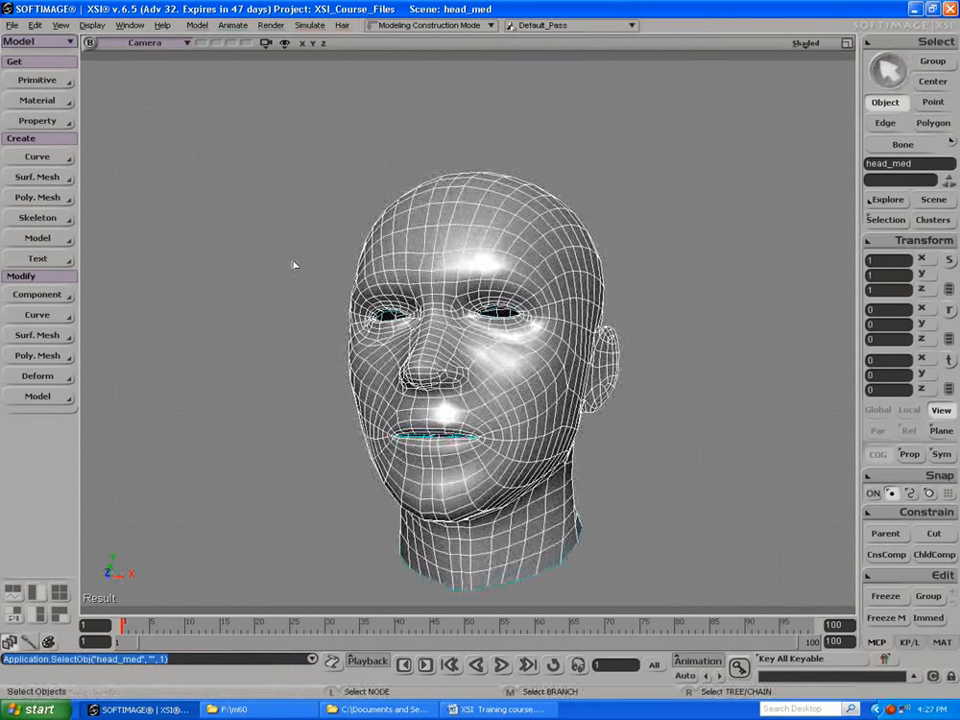
Step: Open Shape Manager for the head, set its viewer to Shaded display, and view the face enlarged from a slight angle
{"action": "left_click", "coordinate": [60, 25]}
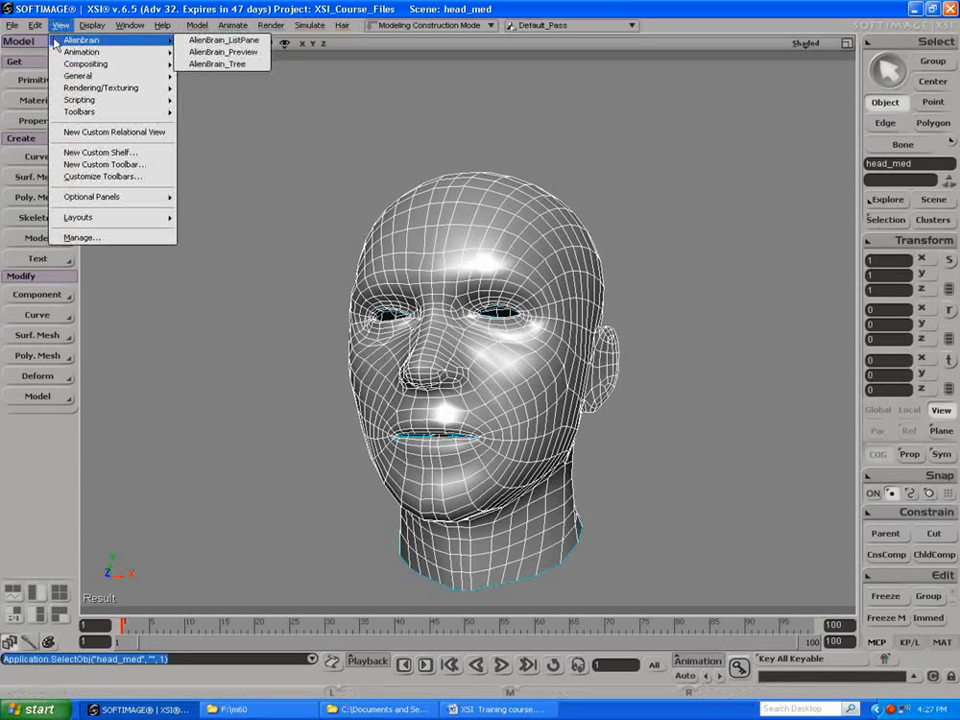
{"action": "mouse_move", "coordinate": [58, 51]}
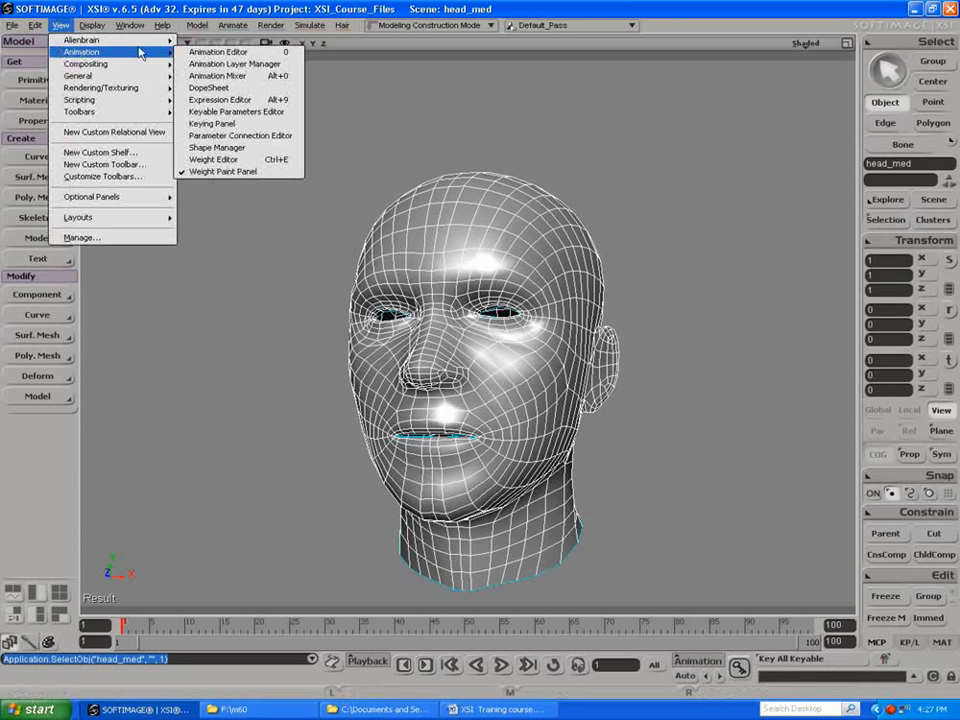
{"action": "left_click", "coordinate": [214, 147]}
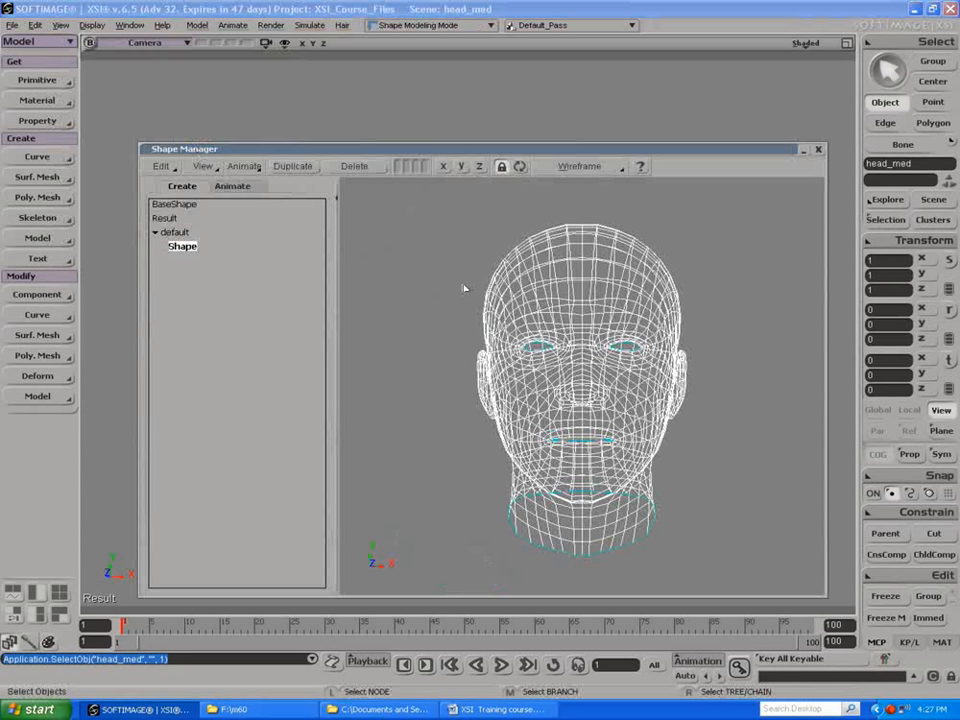
{"action": "left_click", "coordinate": [579, 166]}
{"action": "left_click", "coordinate": [570, 243]}
{"action": "left_click_drag", "start_coordinate": [396, 264], "coordinate": [485, 289]}
{"action": "key", "text": "s"}
{"action": "mouse_move", "coordinate": [485, 289]}
{"action": "right_mouse_down"}
{"action": "mouse_move", "coordinate": [519, 306]}
{"action": "mouse_move", "coordinate": [500, 296]}
{"action": "right_mouse_up"}
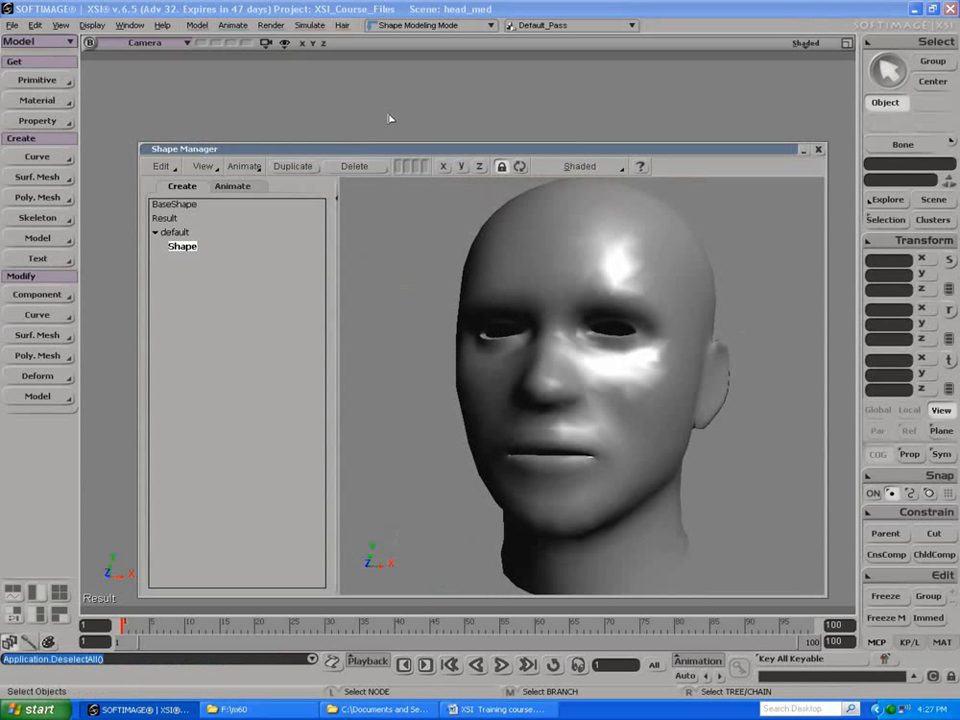
Step: Duplicate BaseShape in Shape Manager and rename the copy smile
{"action": "left_click", "coordinate": [166, 205]}
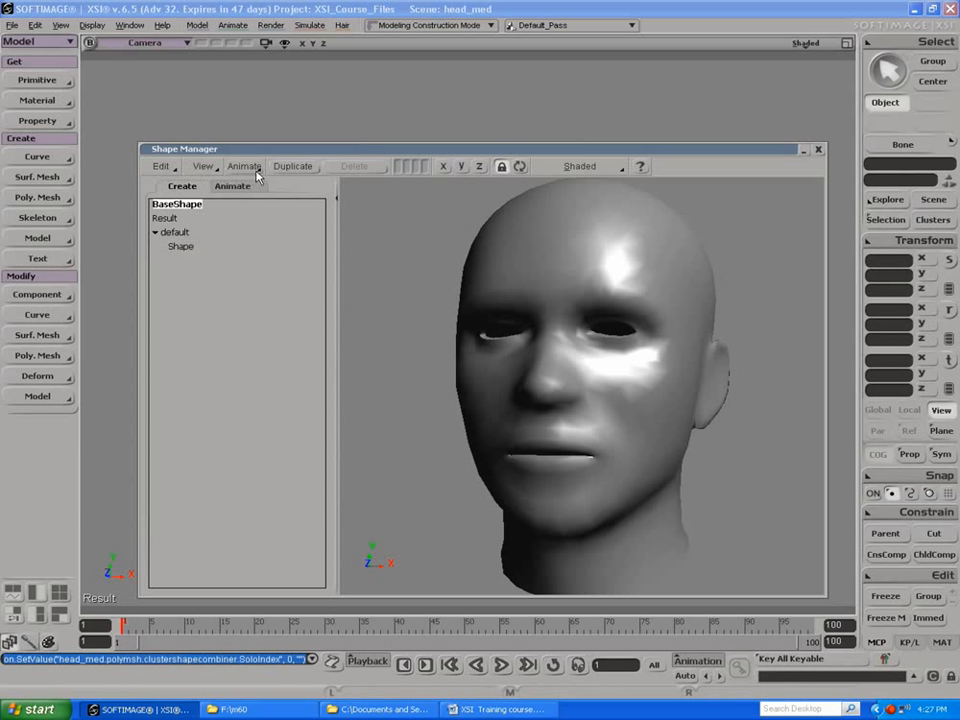
{"action": "left_click", "coordinate": [296, 168]}
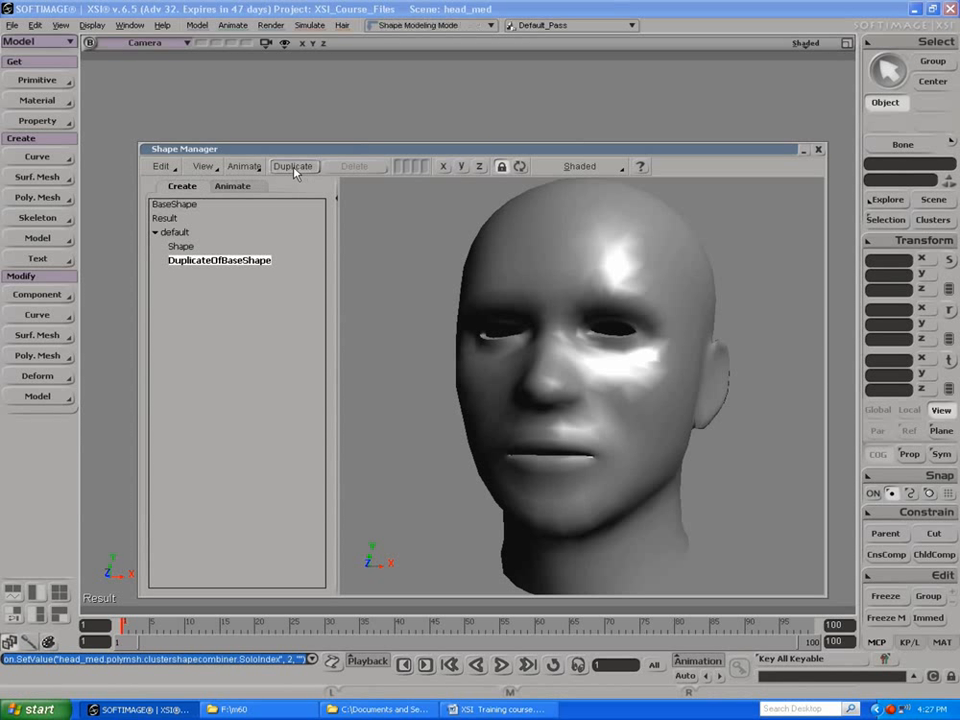
{"action": "double_click", "coordinate": [204, 265]}
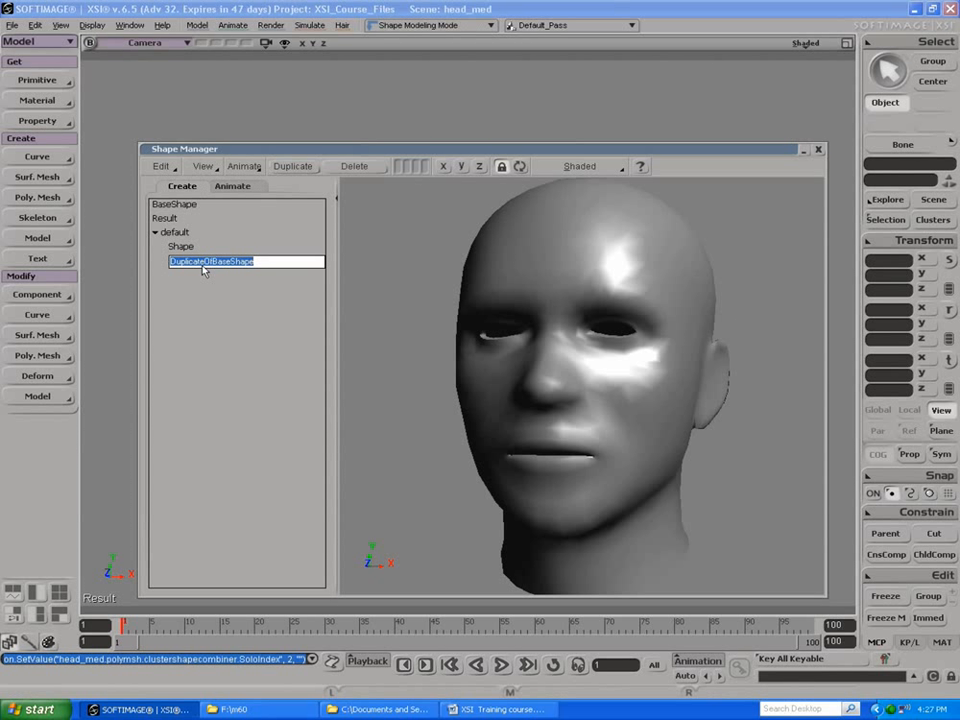
{"action": "type", "text": "smile"}
{"action": "key", "text": "Return"}
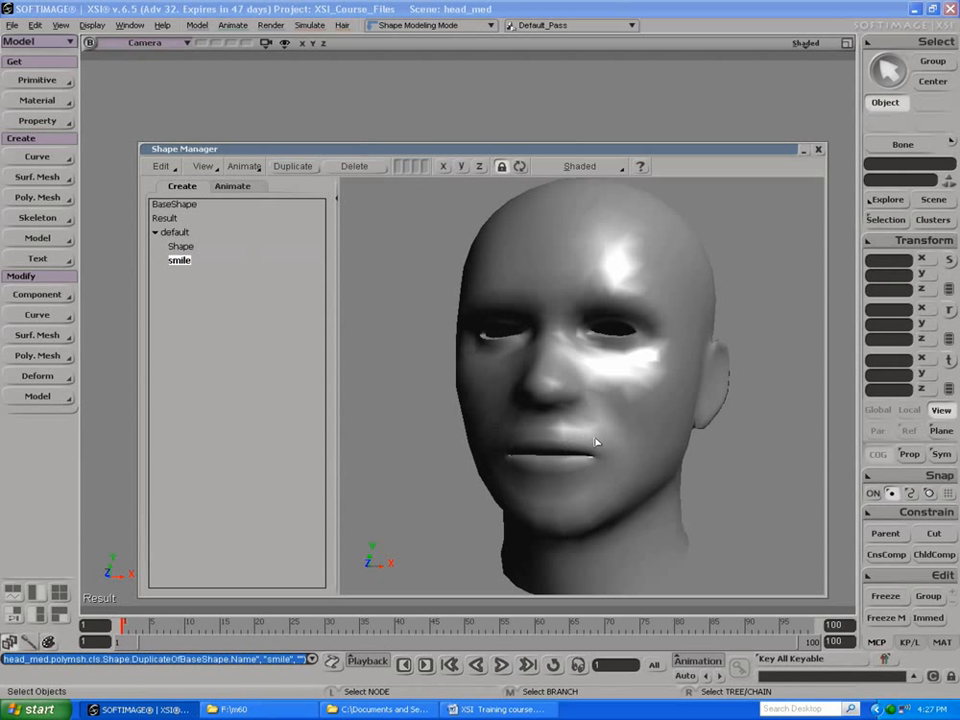
Step: Select the head in the Shape Manager viewer and activate the Tweak Component tool with proportional modification enabled
{"action": "left_click", "coordinate": [907, 455]}
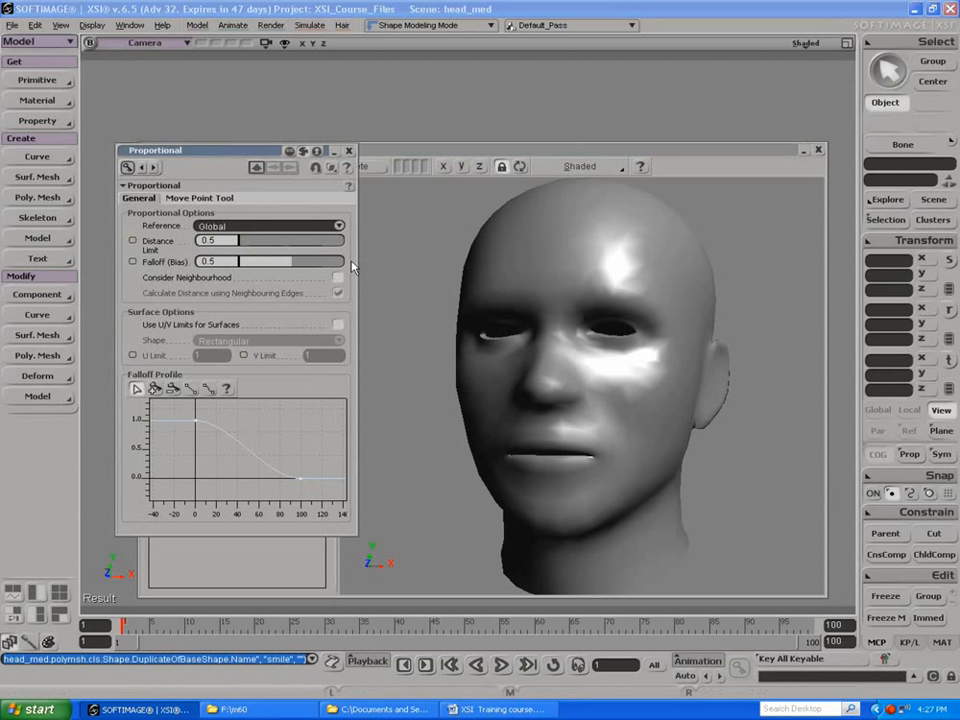
{"action": "left_click", "coordinate": [349, 151]}
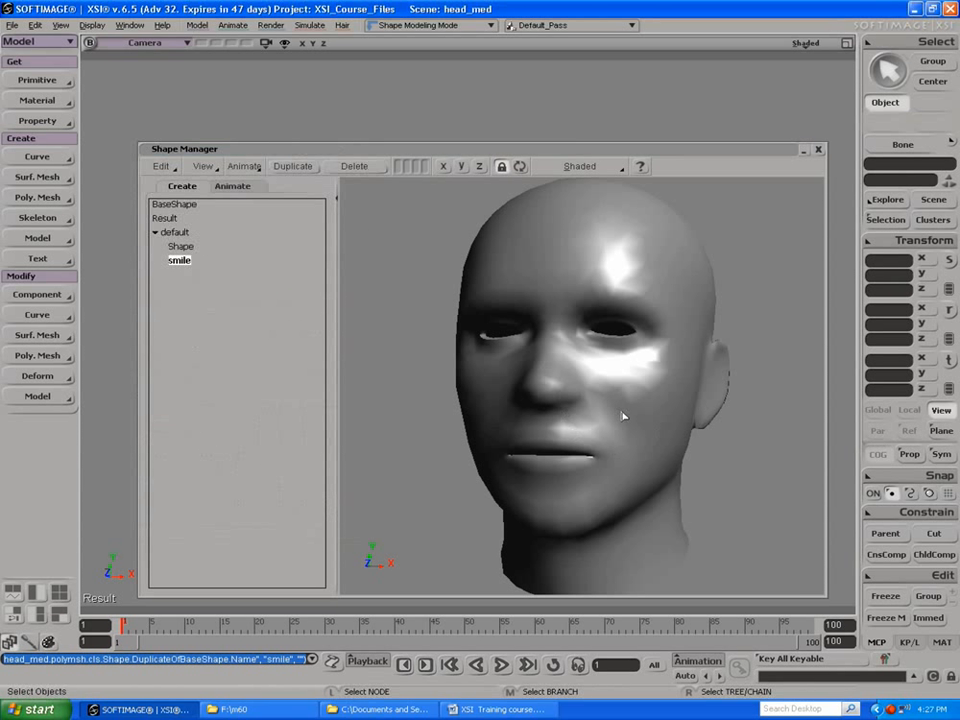
{"action": "left_click", "coordinate": [546, 443]}
{"action": "key", "text": "m"}
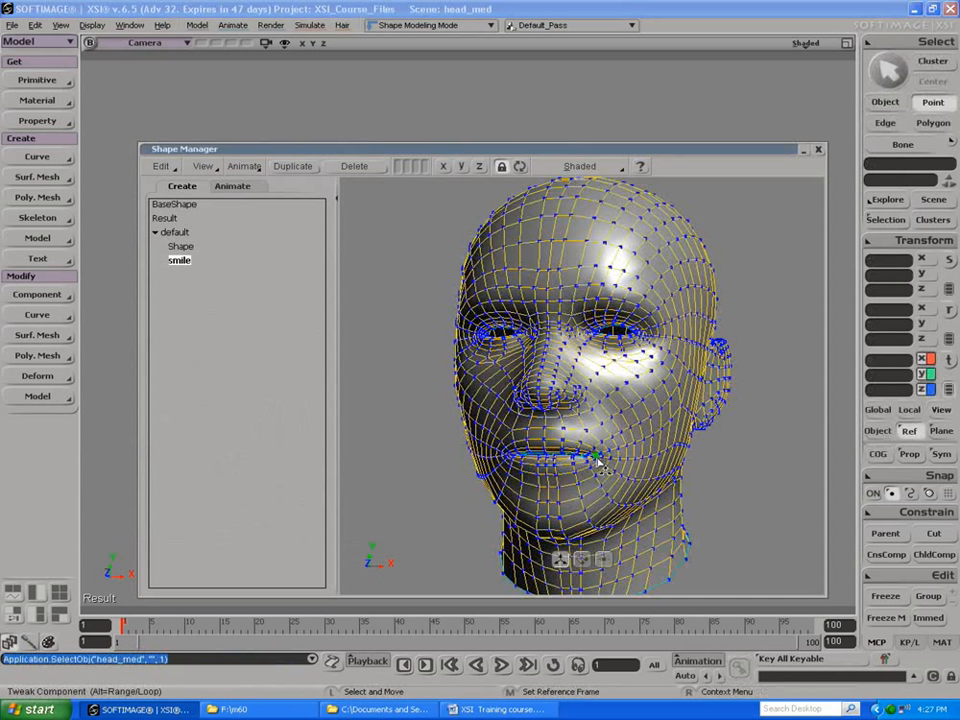
{"action": "left_click", "coordinate": [909, 454]}
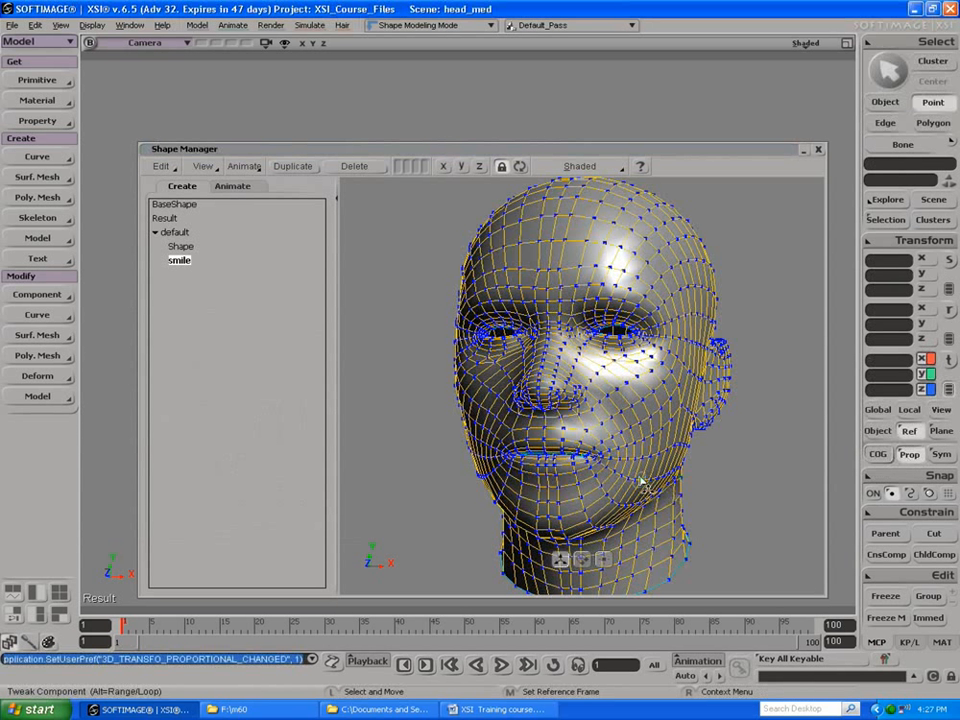
Step: Try pulling the middle of the lower lip down with proportional tweaking in a frontal mouth close-up, and undo it
{"action": "key", "text": "s"}
{"action": "mouse_move", "coordinate": [470, 472]}
{"action": "left_mouse_down"}
{"action": "mouse_move", "coordinate": [499, 469]}
{"action": "mouse_move", "coordinate": [474, 456]}
{"action": "left_mouse_up"}
{"action": "right_click_drag", "start_coordinate": [558, 386], "coordinate": [578, 465]}
{"action": "left_click_drag", "start_coordinate": [600, 467], "coordinate": [608, 467]}
{"action": "middle_click_drag", "start_coordinate": [608, 467], "coordinate": [607, 430]}
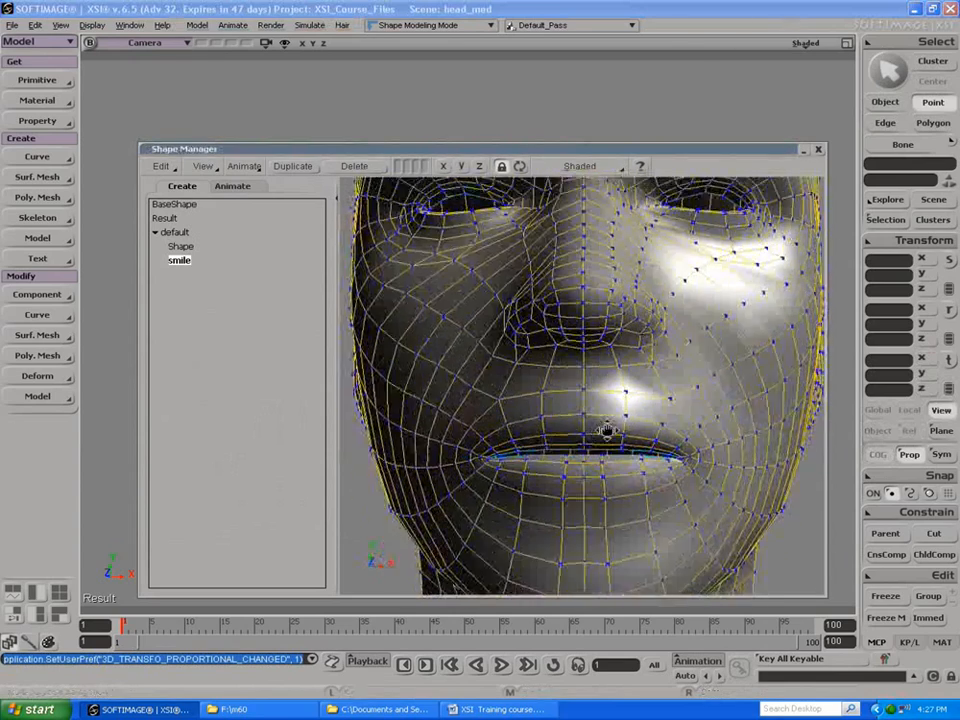
{"action": "left_click_drag", "start_coordinate": [607, 430], "coordinate": [608, 413]}
{"action": "middle_click_drag", "start_coordinate": [608, 413], "coordinate": [551, 401]}
{"action": "right_click_drag", "start_coordinate": [551, 401], "coordinate": [551, 408]}
{"action": "key", "text": "m"}
{"action": "key", "text": "r"}
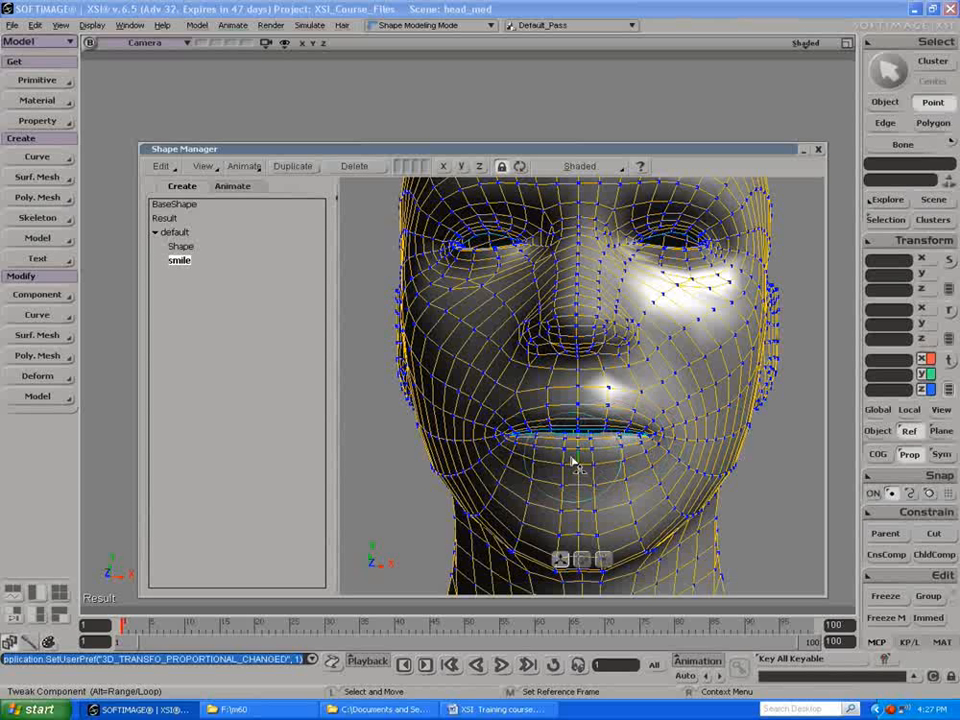
{"action": "left_click_drag", "start_coordinate": [577, 460], "coordinate": [586, 484]}
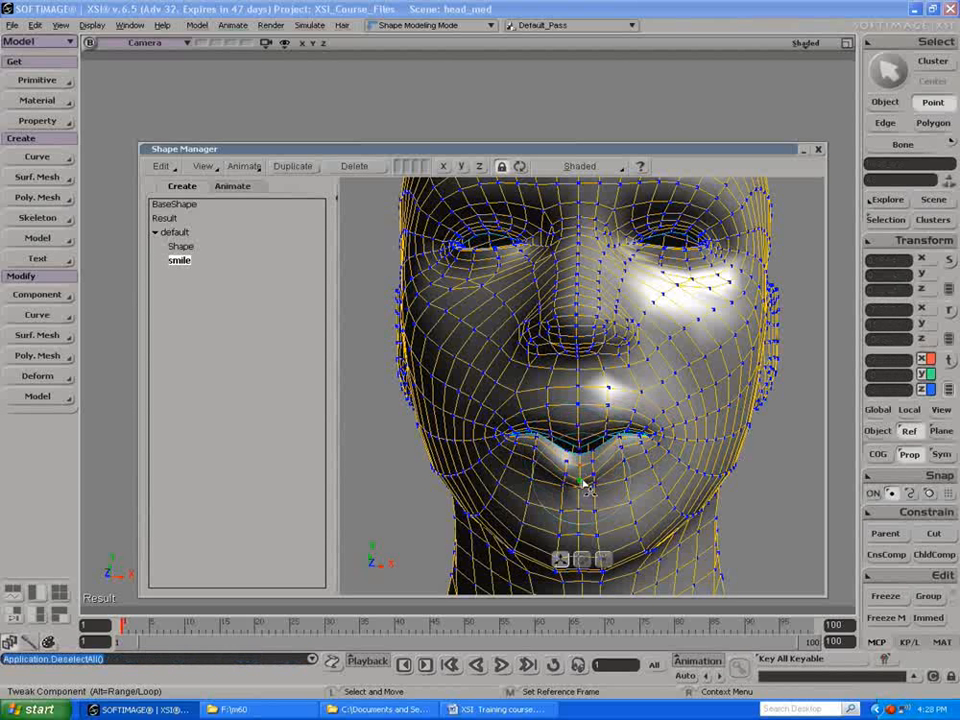
{"action": "key", "text": "ctrl+z"}
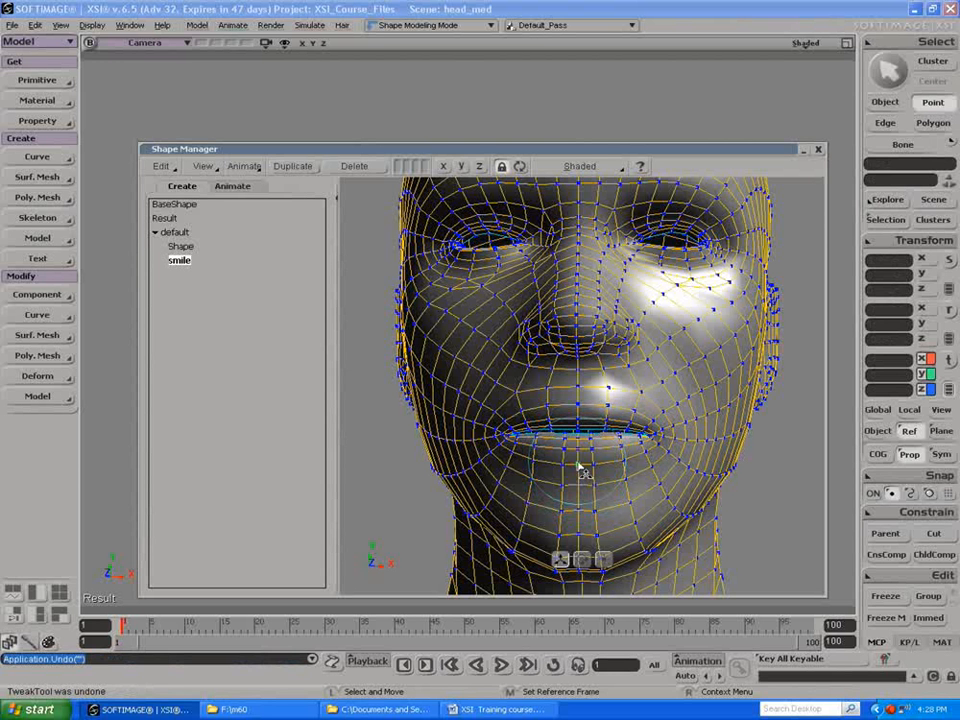
Step: Enable Consider Neighbourhood in the Proportional options so the lips can deform separately
{"action": "left_click_drag", "start_coordinate": [578, 466], "coordinate": [608, 466]}
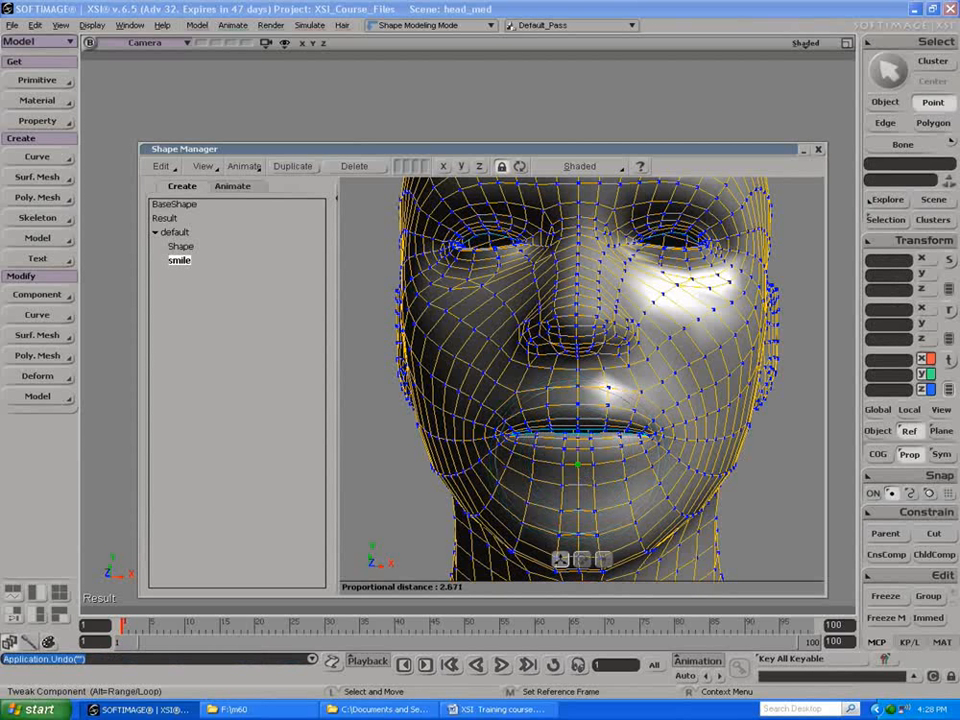
{"action": "right_click", "coordinate": [917, 456]}
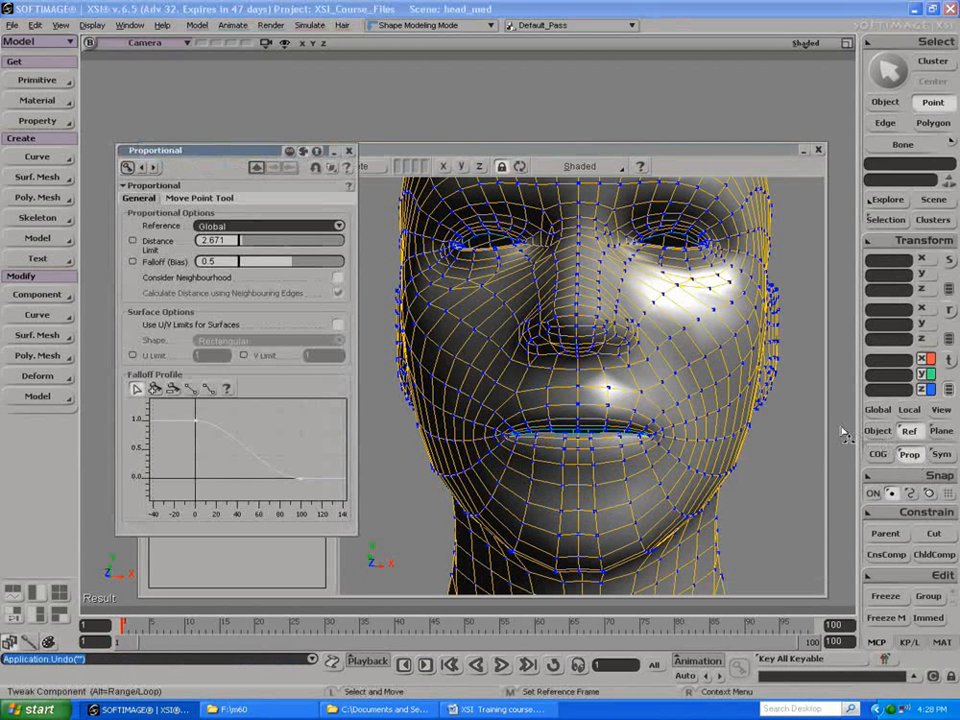
{"action": "left_click", "coordinate": [338, 278]}
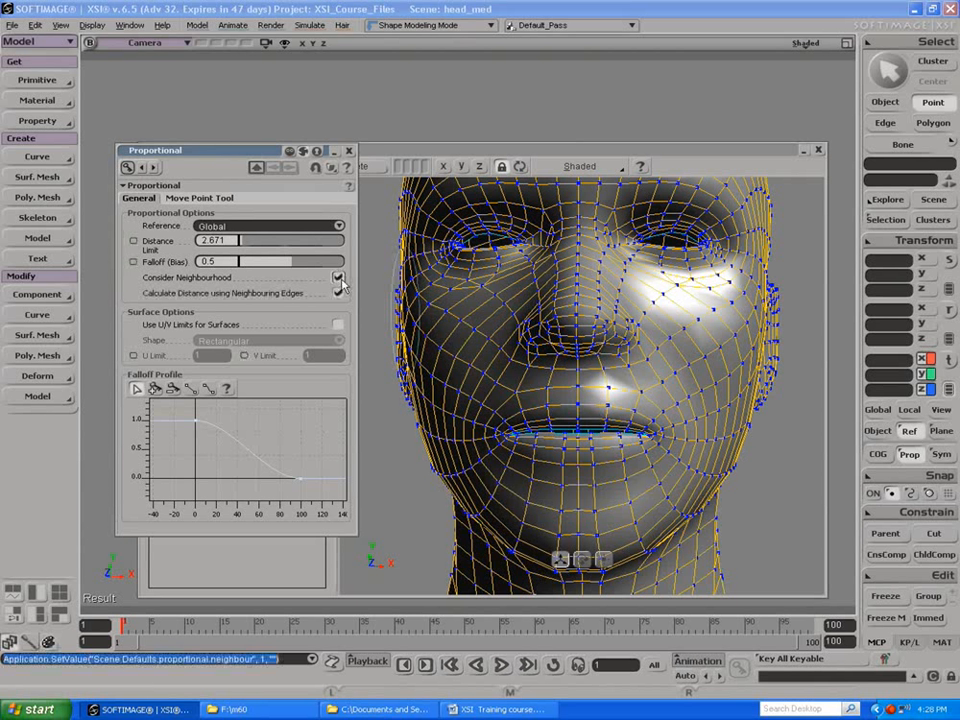
{"action": "left_click", "coordinate": [348, 153]}
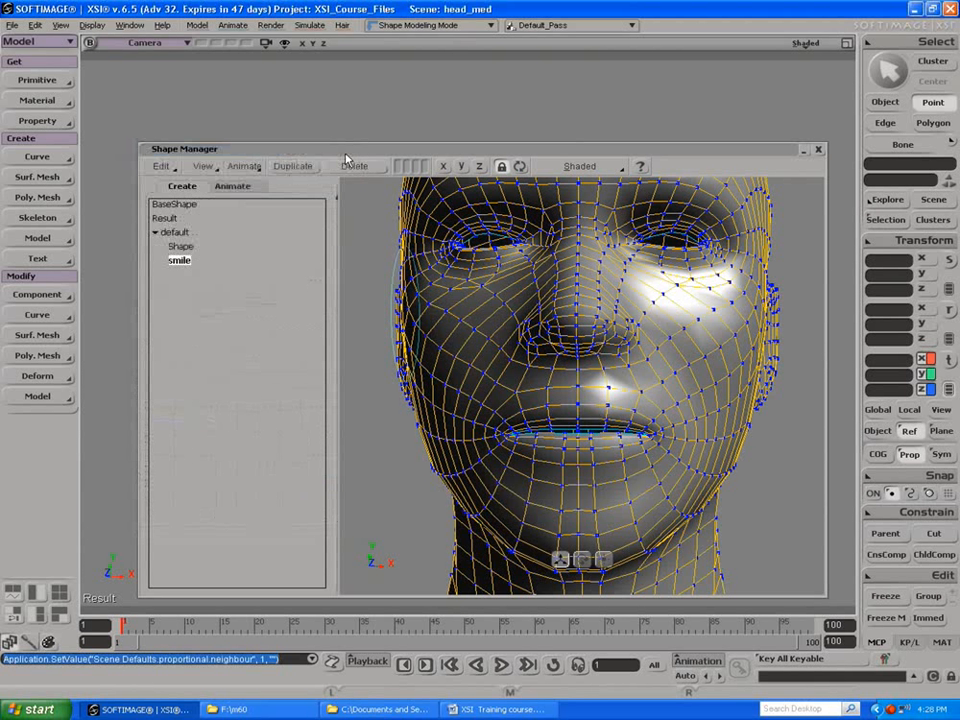
Step: Pull the lower lip's central and side points down to open the mouth in the smile shape
{"action": "left_click", "coordinate": [582, 457]}
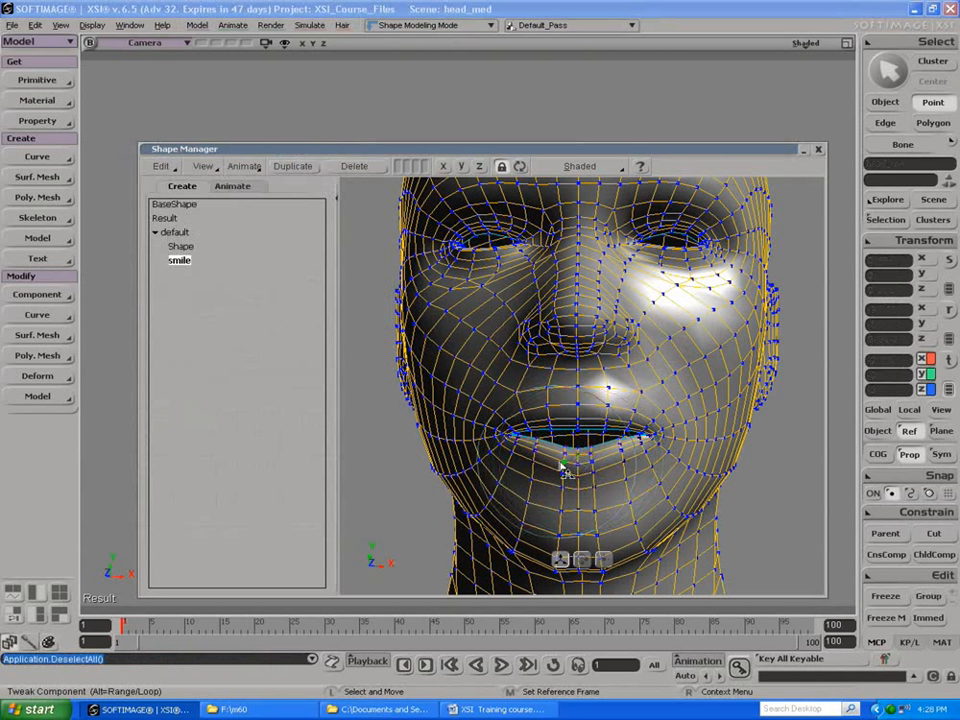
{"action": "left_click", "coordinate": [539, 465]}
{"action": "left_click_drag", "start_coordinate": [538, 463], "coordinate": [538, 465]}
{"action": "left_click", "coordinate": [618, 455]}
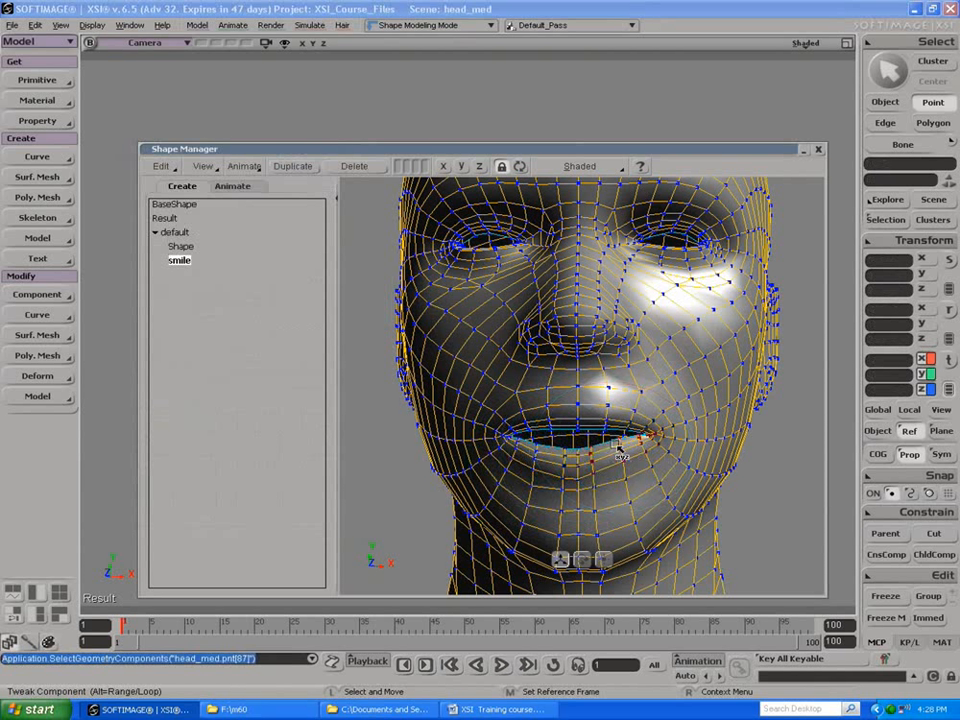
Step: Undo the one-sided mouth corner move, enable symmetry, and raise both mouth corners into a smile while adjusting the lower lip
{"action": "left_click_drag", "start_coordinate": [618, 455], "coordinate": [653, 432]}
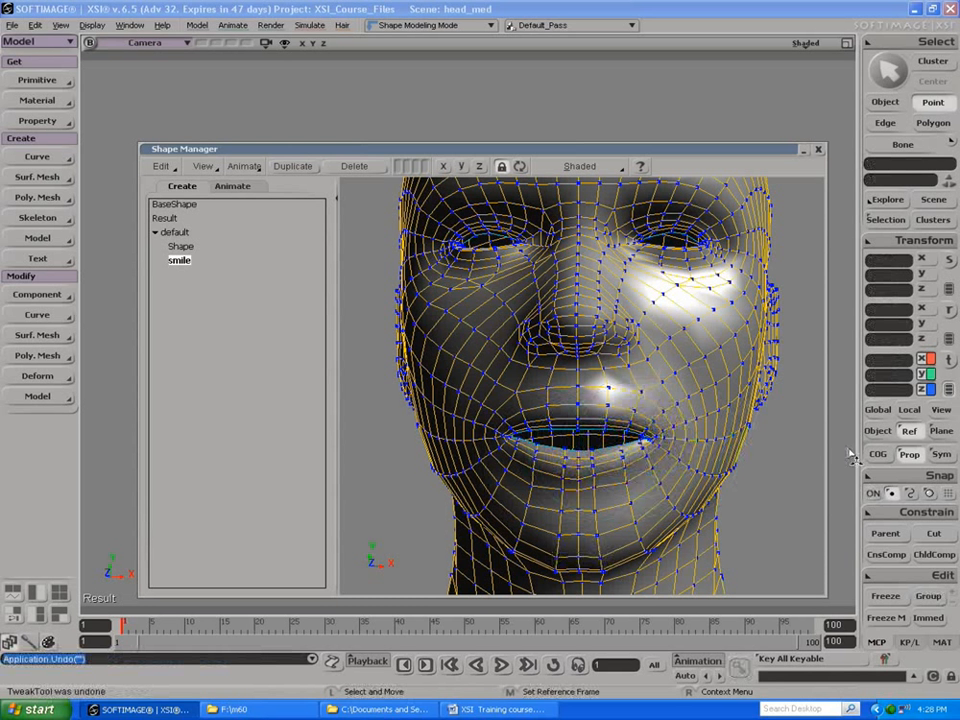
{"action": "key", "text": "ctrl+z"}
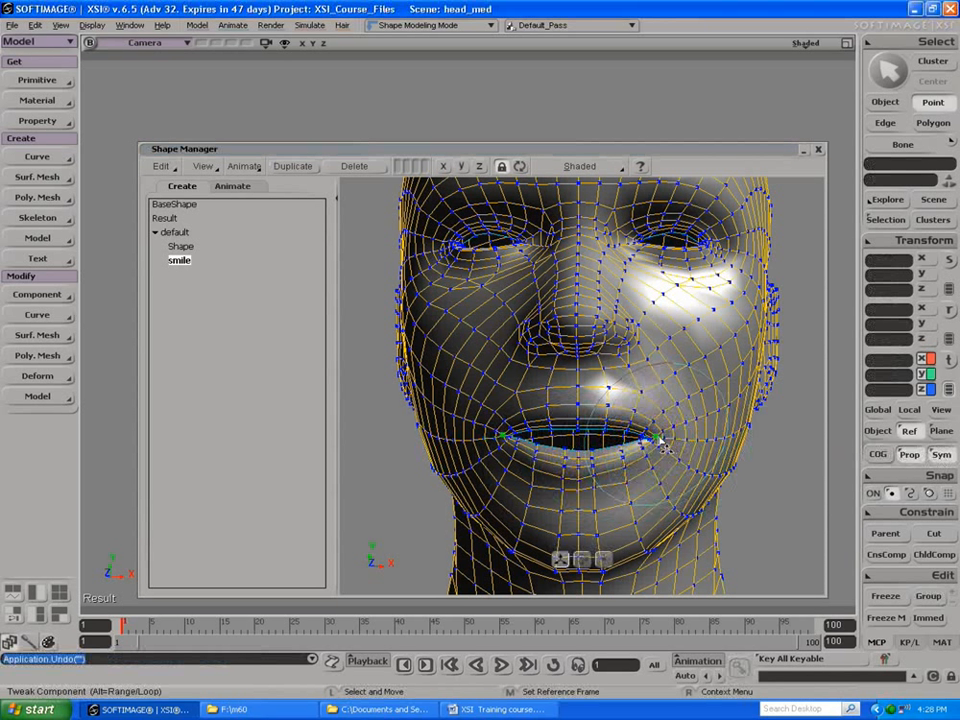
{"action": "left_click", "coordinate": [652, 434]}
{"action": "mouse_move", "coordinate": [657, 425]}
{"action": "left_mouse_down"}
{"action": "mouse_move", "coordinate": [669, 417]}
{"action": "mouse_move", "coordinate": [659, 432]}
{"action": "left_mouse_up"}
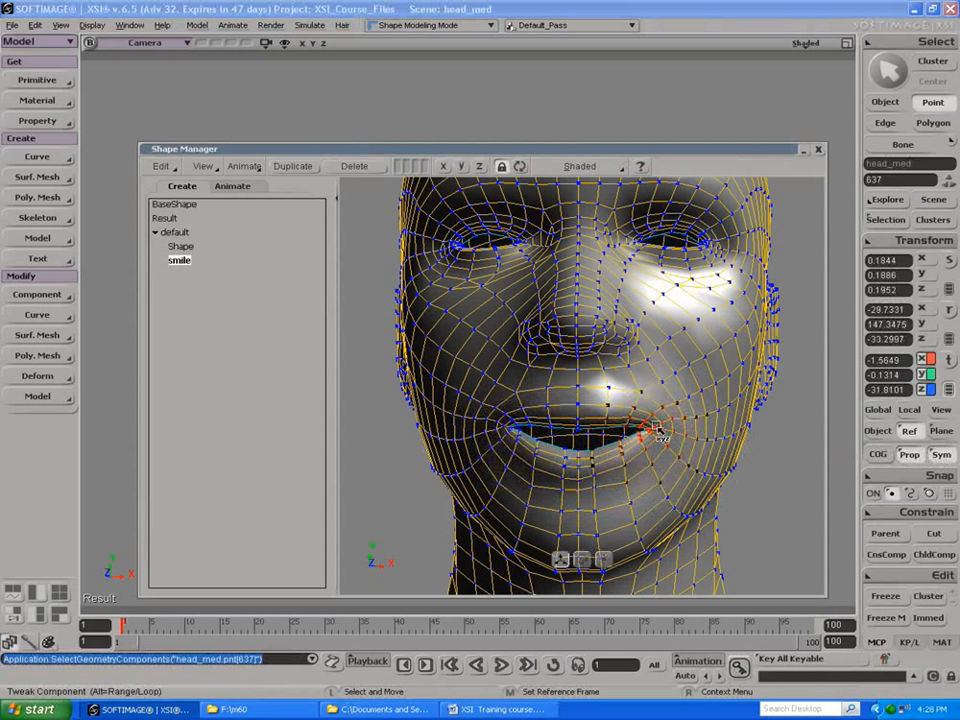
{"action": "left_click", "coordinate": [628, 449]}
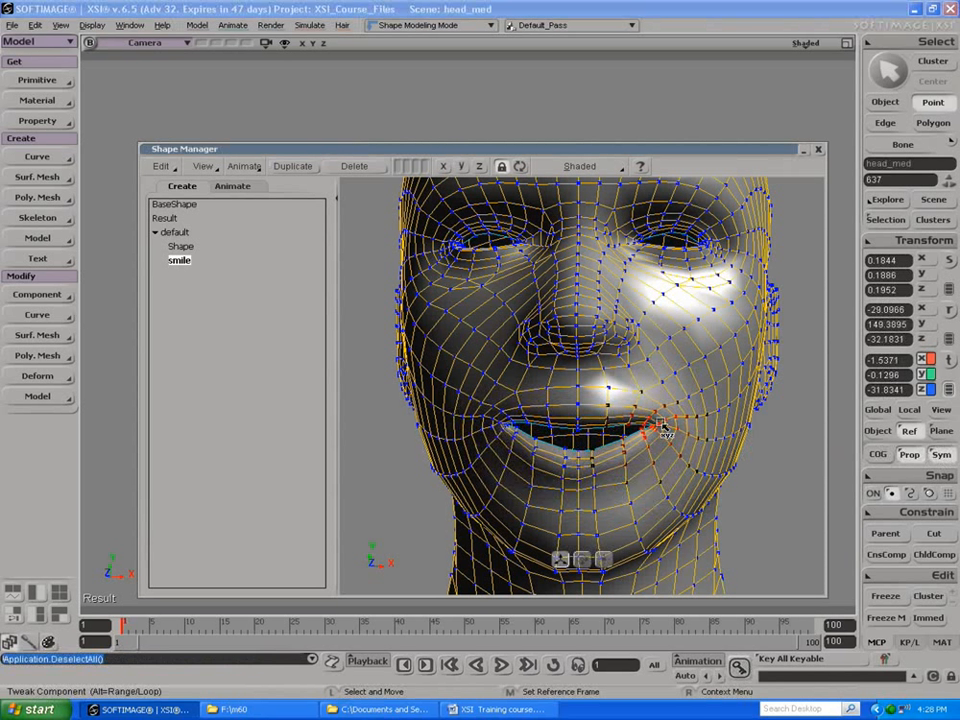
{"action": "left_click", "coordinate": [585, 455]}
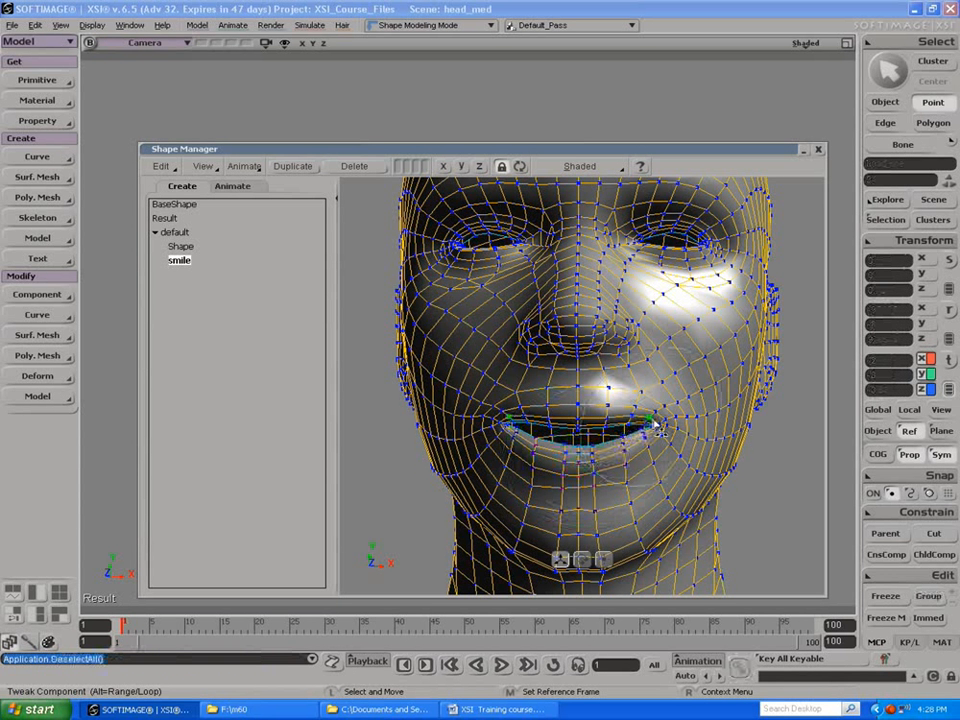
Step: Push up the skin beside both mouth corners and refine the upper lip ends using a proportional distance of about 1.282
{"action": "left_click_drag", "start_coordinate": [660, 425], "coordinate": [674, 396]}
{"action": "key", "text": "e"}
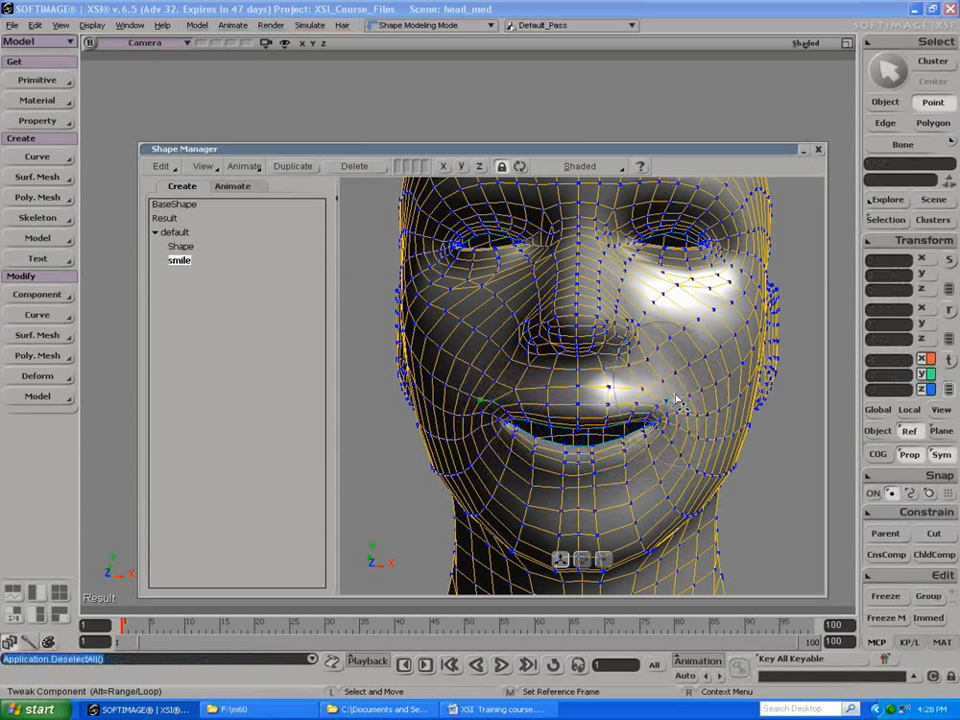
{"action": "left_click", "coordinate": [688, 392]}
{"action": "left_click_drag", "start_coordinate": [688, 386], "coordinate": [685, 388]}
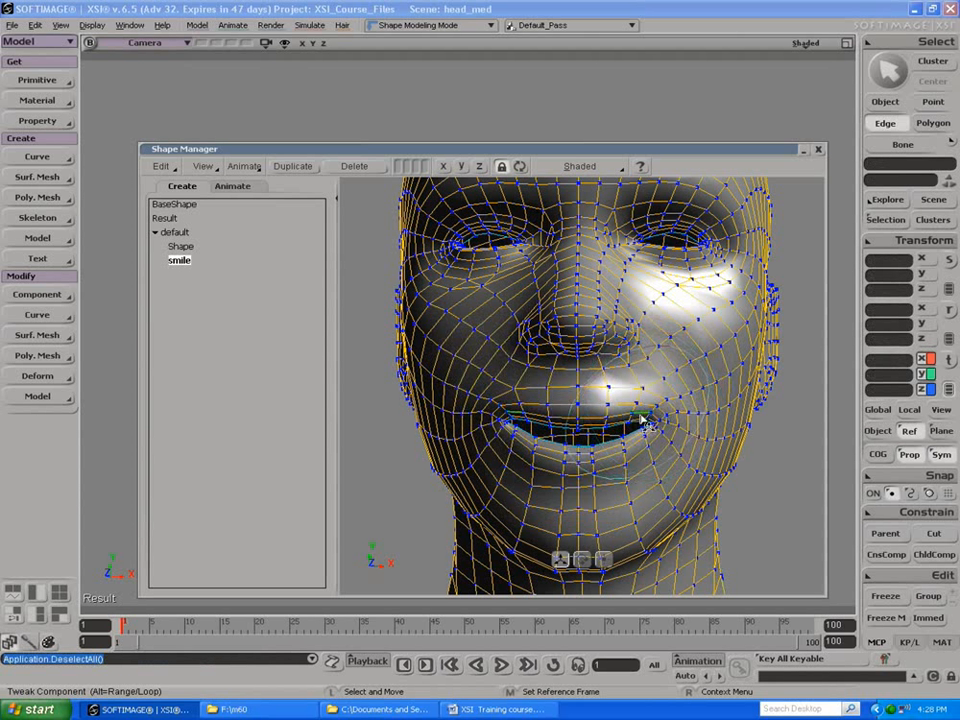
{"action": "key", "text": "r"}
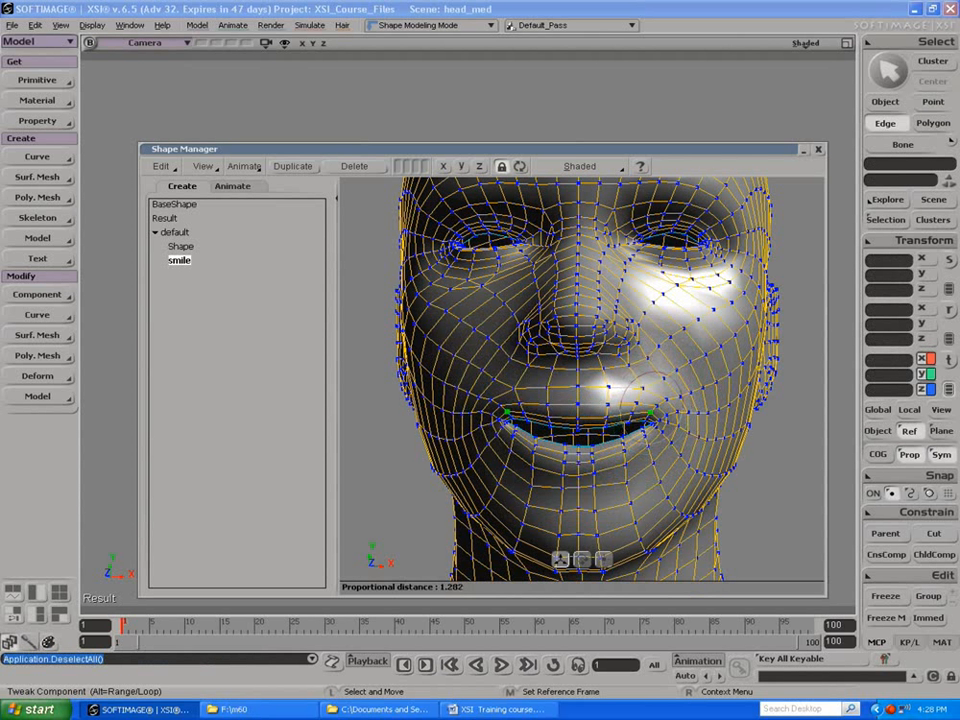
{"action": "left_click_drag", "start_coordinate": [660, 418], "coordinate": [634, 401]}
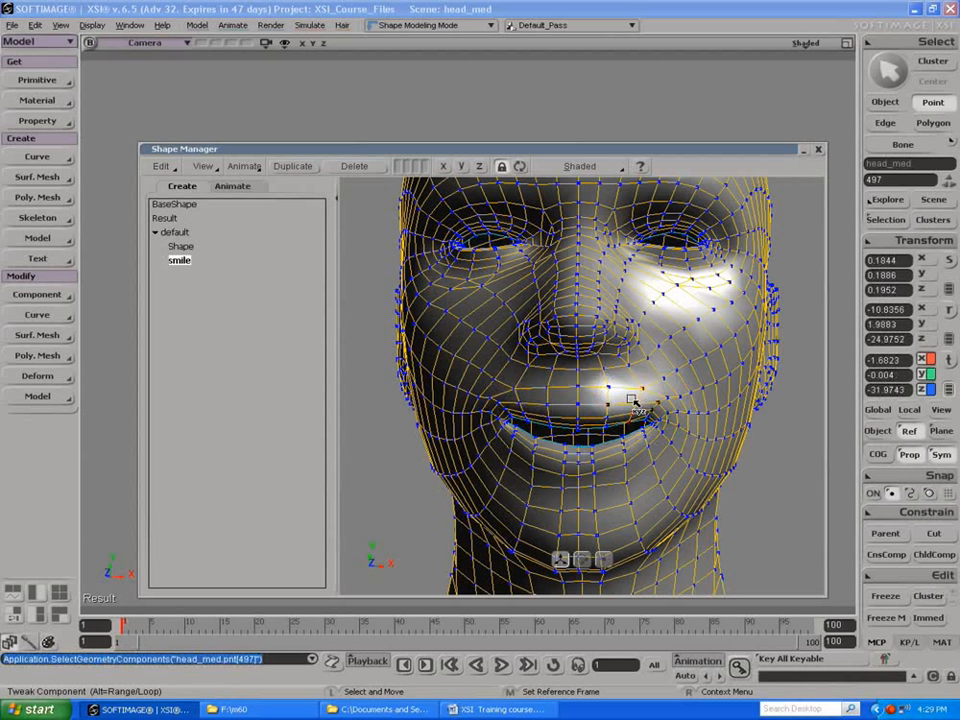
Step: Adjust the proportional radius and lift both cheeks symmetrically beside the nose to support the smile
{"action": "key", "text": "r"}
{"action": "right_click", "coordinate": [683, 323]}
{"action": "key", "text": "Escape"}
{"action": "key", "text": "r"}
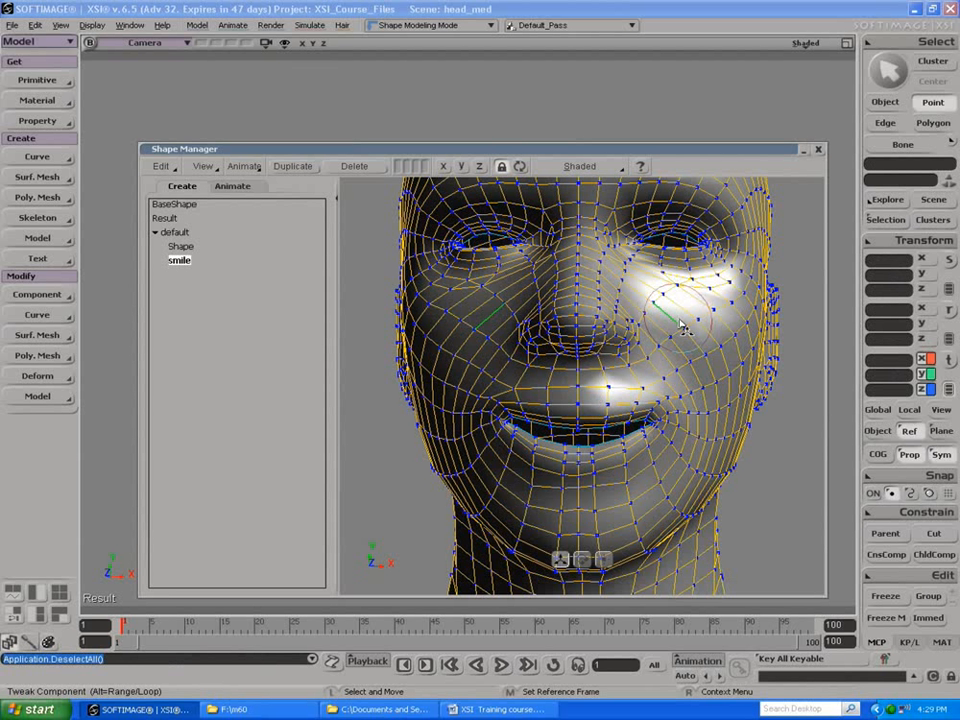
{"action": "right_click", "coordinate": [683, 325]}
{"action": "left_click", "coordinate": [705, 461]}
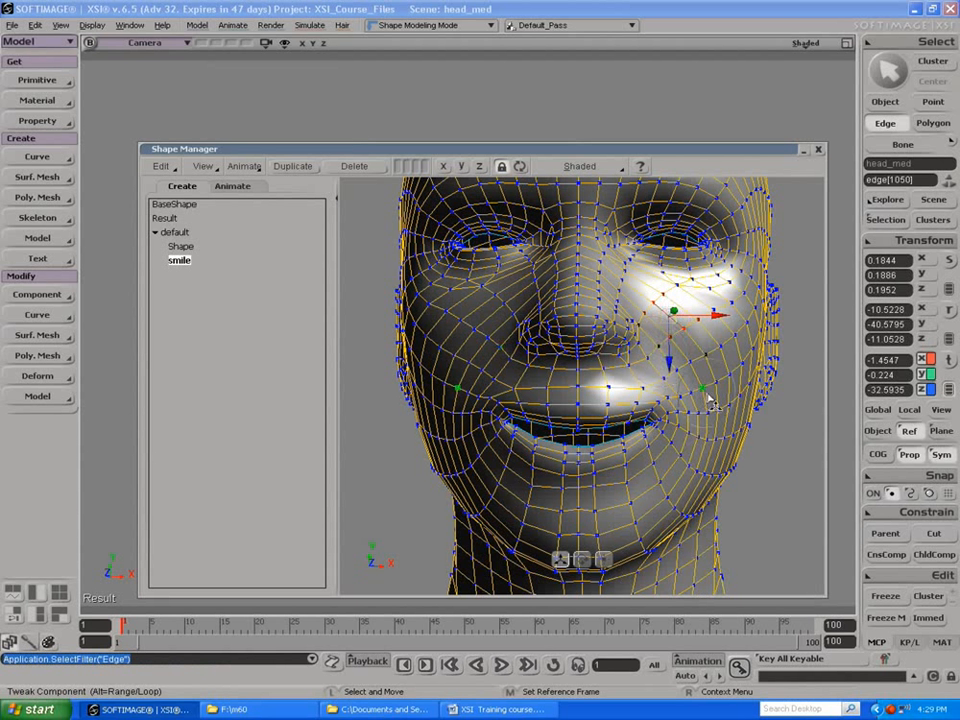
{"action": "left_click", "coordinate": [793, 396]}
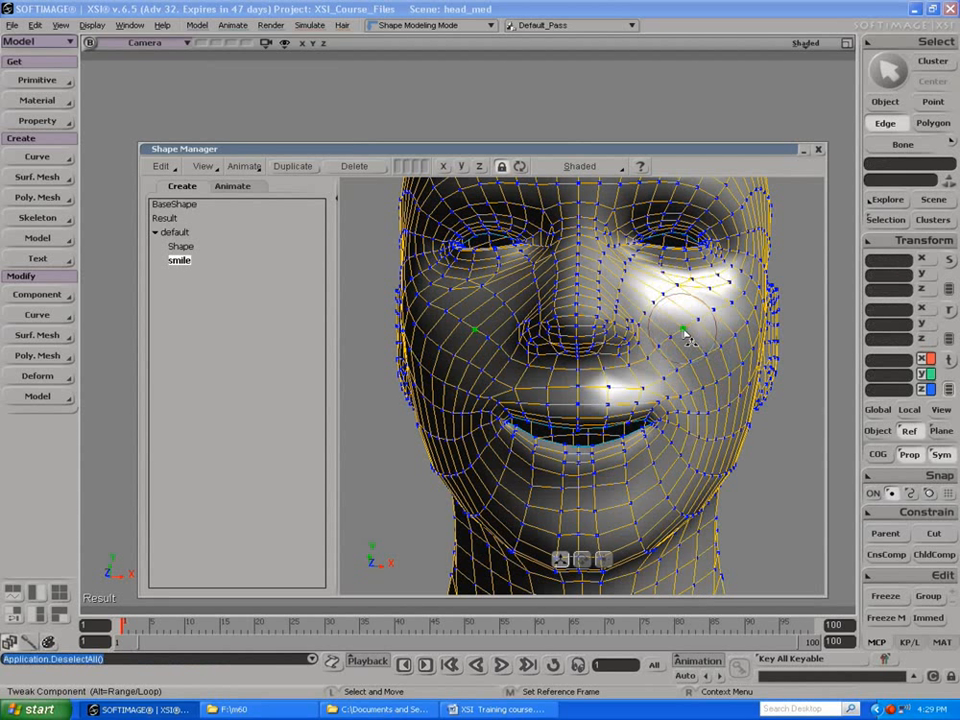
{"action": "key", "text": "r"}
{"action": "left_click_drag", "start_coordinate": [668, 315], "coordinate": [726, 331]}
{"action": "left_click", "coordinate": [728, 332]}
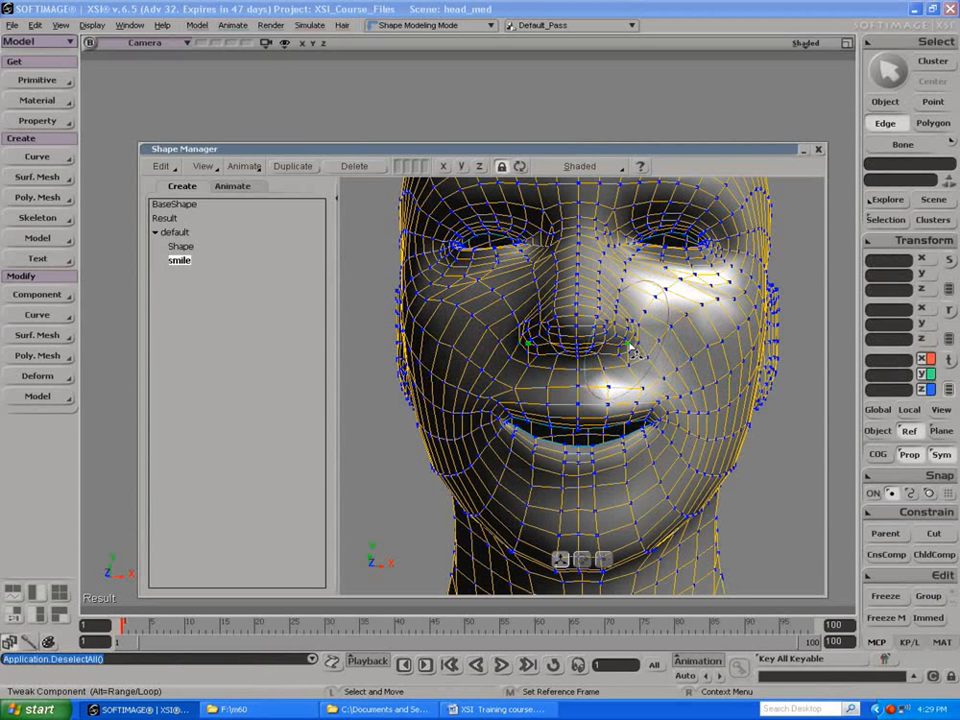
Step: Flare both nostril wings outward symmetrically in the smile shape and slightly adjust the points around the nose
{"action": "left_click", "coordinate": [633, 350]}
{"action": "left_click_drag", "start_coordinate": [630, 346], "coordinate": [635, 342]}
{"action": "left_click_drag", "start_coordinate": [579, 311], "coordinate": [584, 316]}
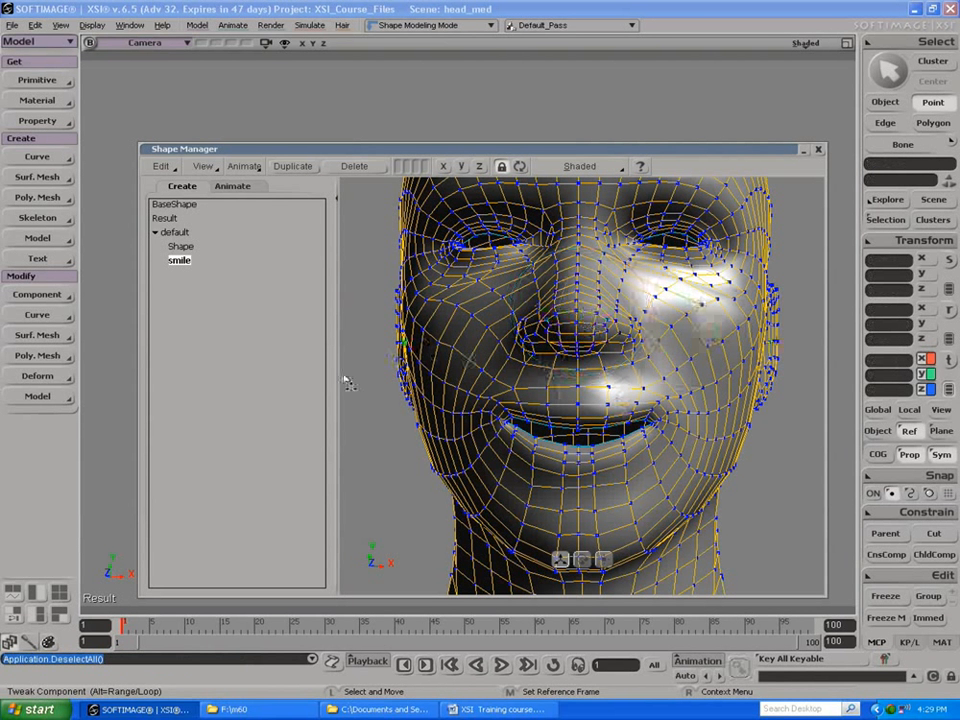
Step: Compare the Shape and smile entries, and preview the smile by varying its animation weight before returning it to 0
{"action": "left_click", "coordinate": [181, 248]}
{"action": "left_click", "coordinate": [179, 261]}
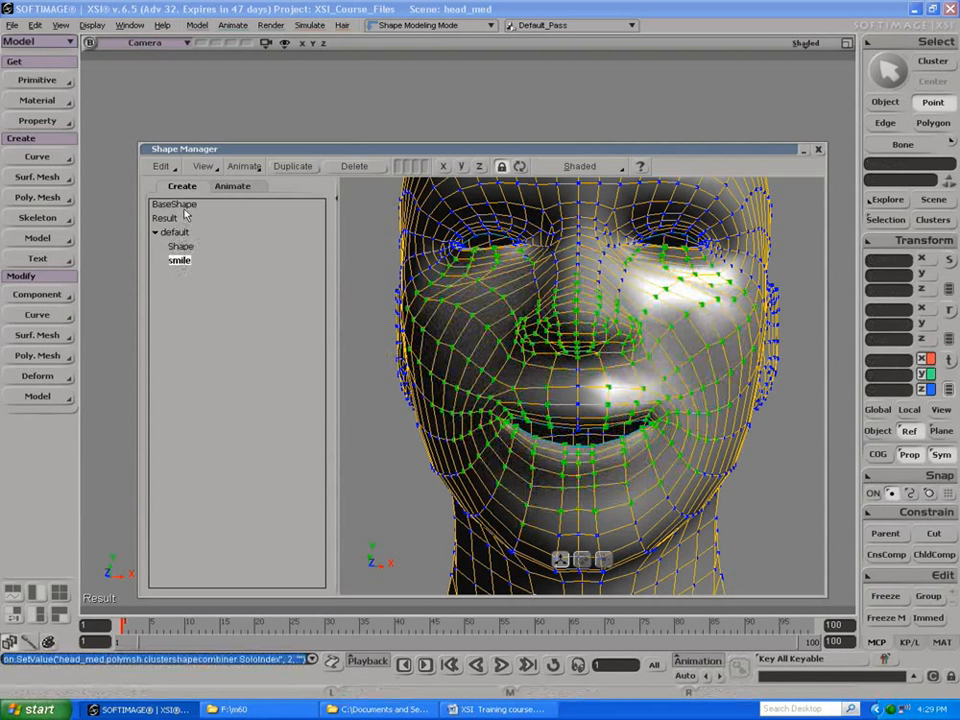
{"action": "left_click", "coordinate": [232, 187]}
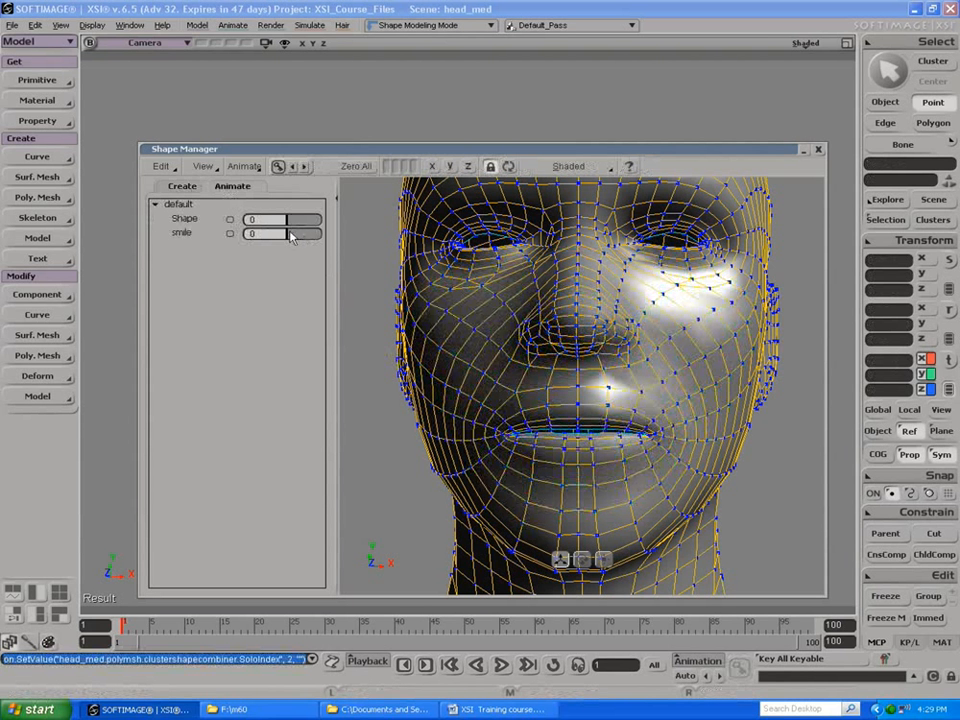
{"action": "left_click_drag", "start_coordinate": [302, 237], "coordinate": [208, 236]}
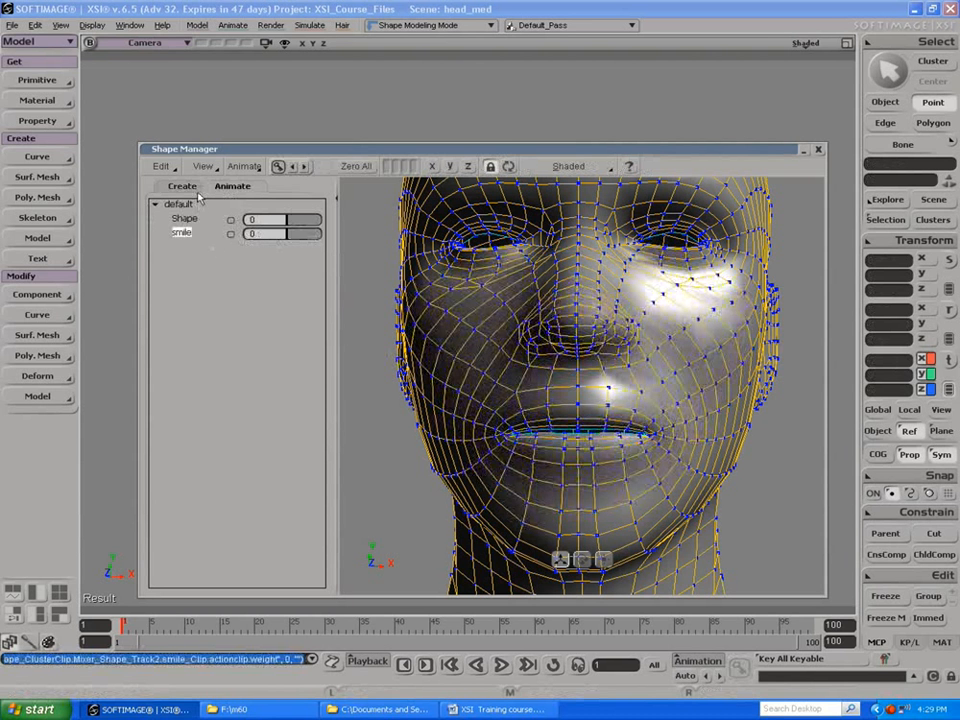
Step: Duplicate BaseShape and rename the copy as scream
{"action": "left_click", "coordinate": [183, 187]}
{"action": "left_click", "coordinate": [181, 204]}
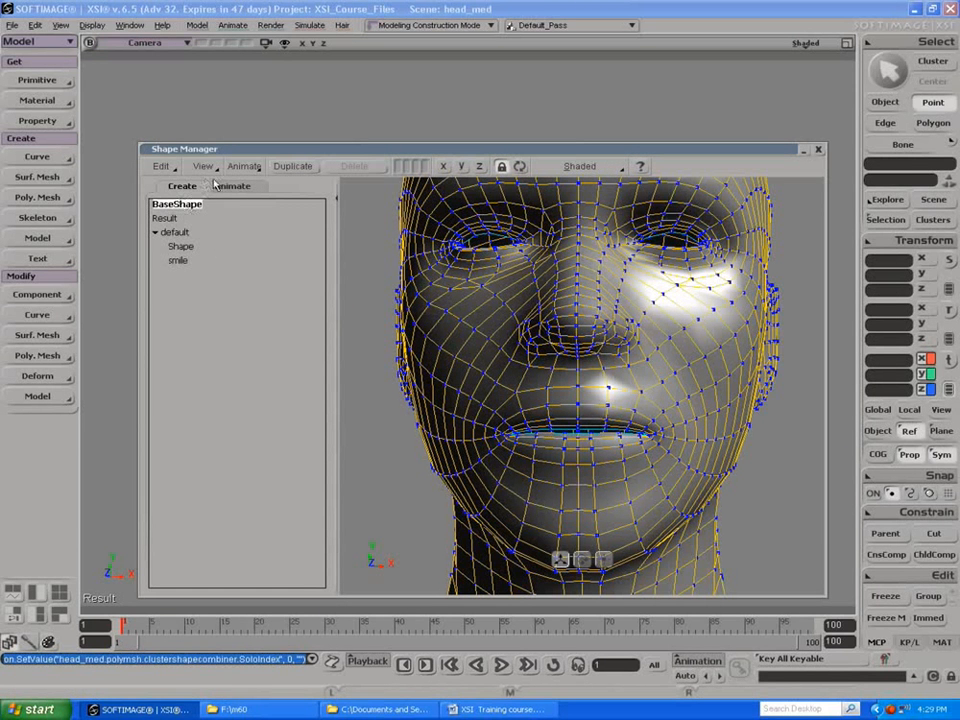
{"action": "left_click", "coordinate": [286, 166]}
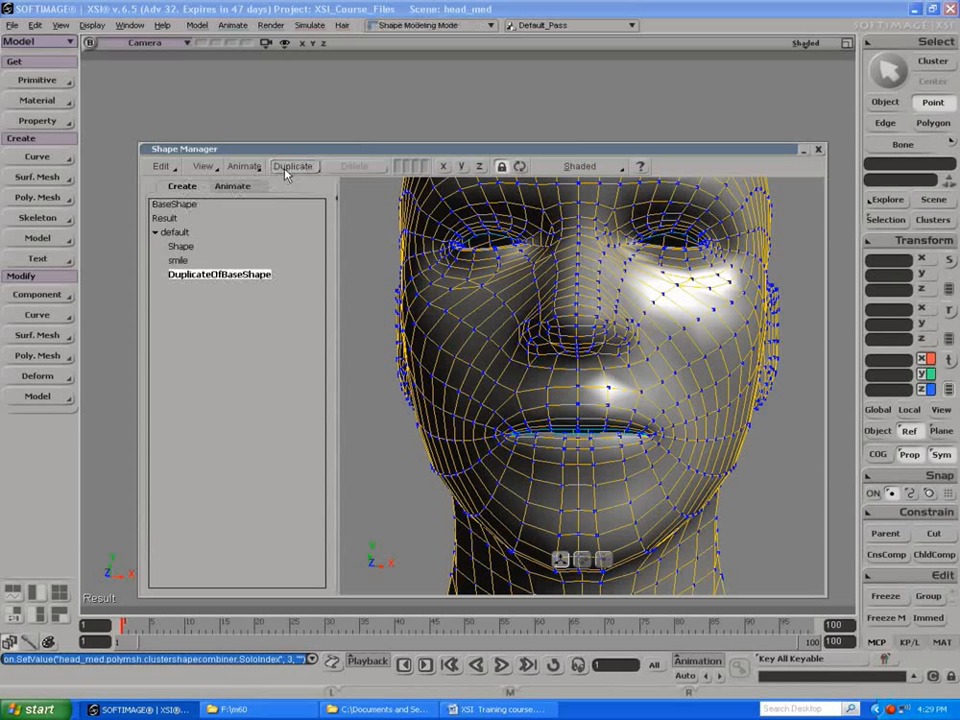
{"action": "double_click", "coordinate": [216, 275]}
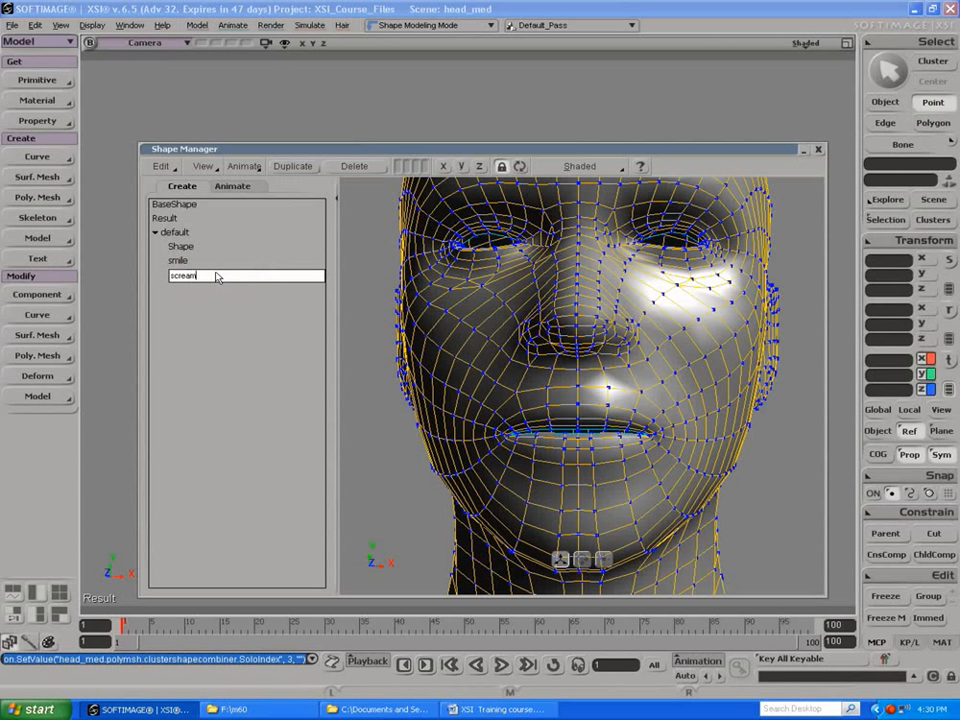
{"action": "key", "text": "Return"}
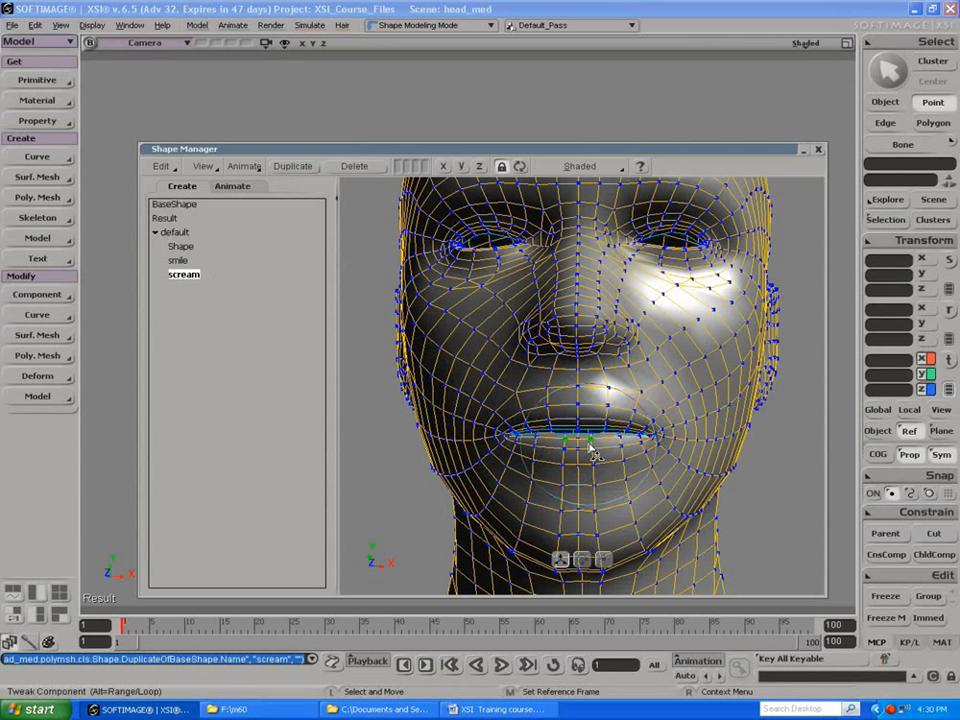
Step: Try to pull the lower lip's centre points down in the scream shape, undo it, and choose the Rotate manipulator
{"action": "left_click_drag", "start_coordinate": [595, 455], "coordinate": [590, 470]}
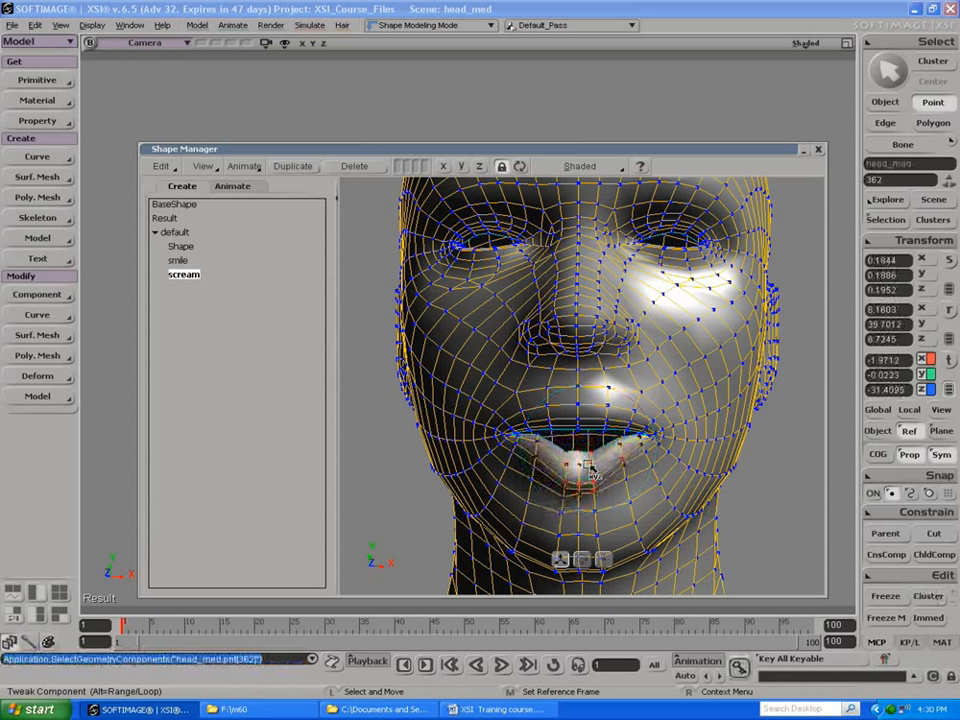
{"action": "key", "text": "ctrl+z"}
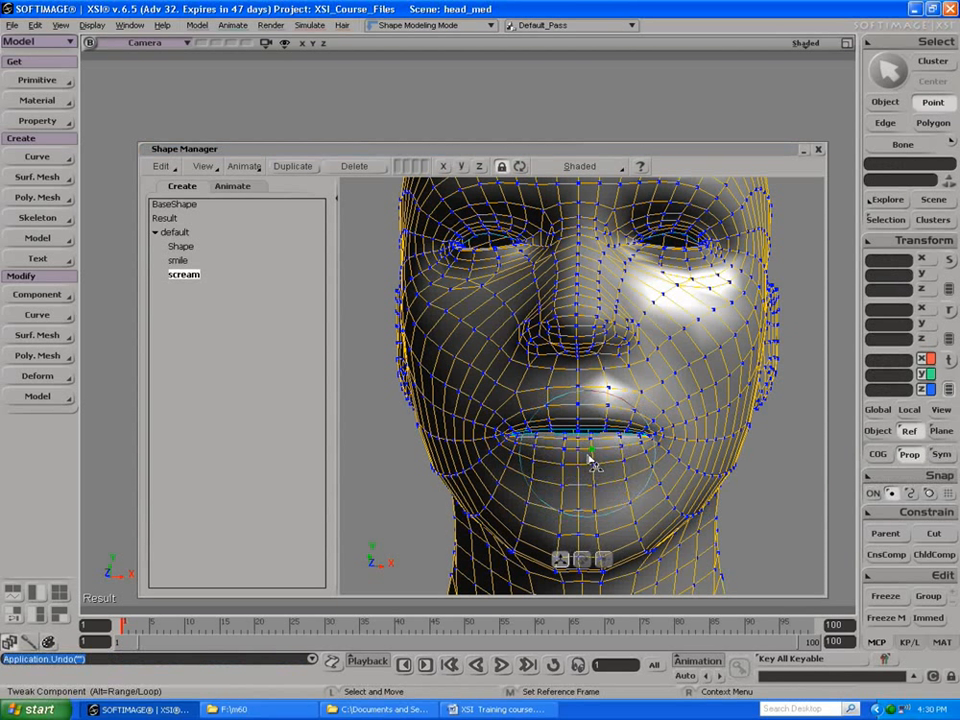
{"action": "right_click", "coordinate": [594, 465]}
{"action": "left_click", "coordinate": [620, 214]}
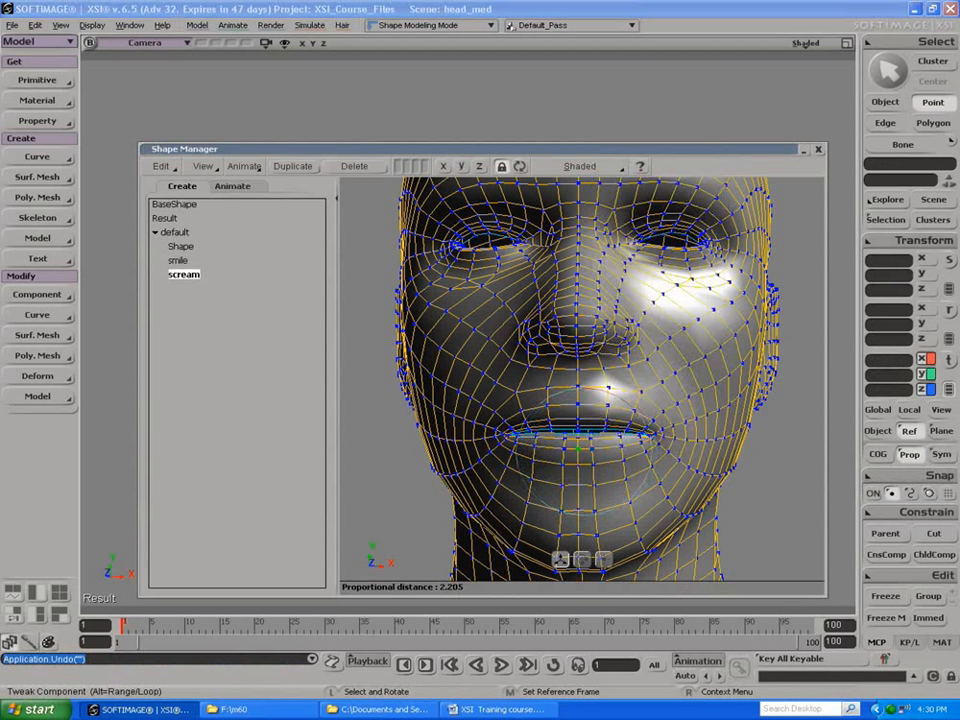
Step: Enlarge the proportional radius, undo the trial rotation, and use Translate to pull the lower lip down and open the mouth
{"action": "left_click_drag", "start_coordinate": [579, 454], "coordinate": [640, 454]}
{"action": "left_click_drag", "start_coordinate": [578, 449], "coordinate": [576, 459]}
{"action": "key", "text": "ctrl+z"}
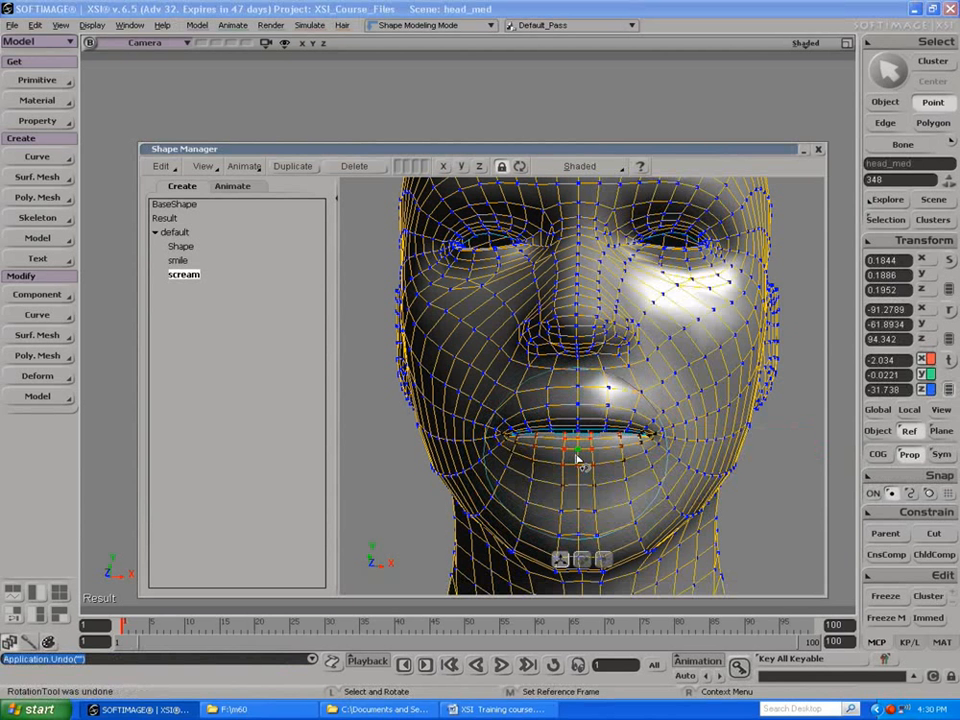
{"action": "right_click", "coordinate": [575, 414]}
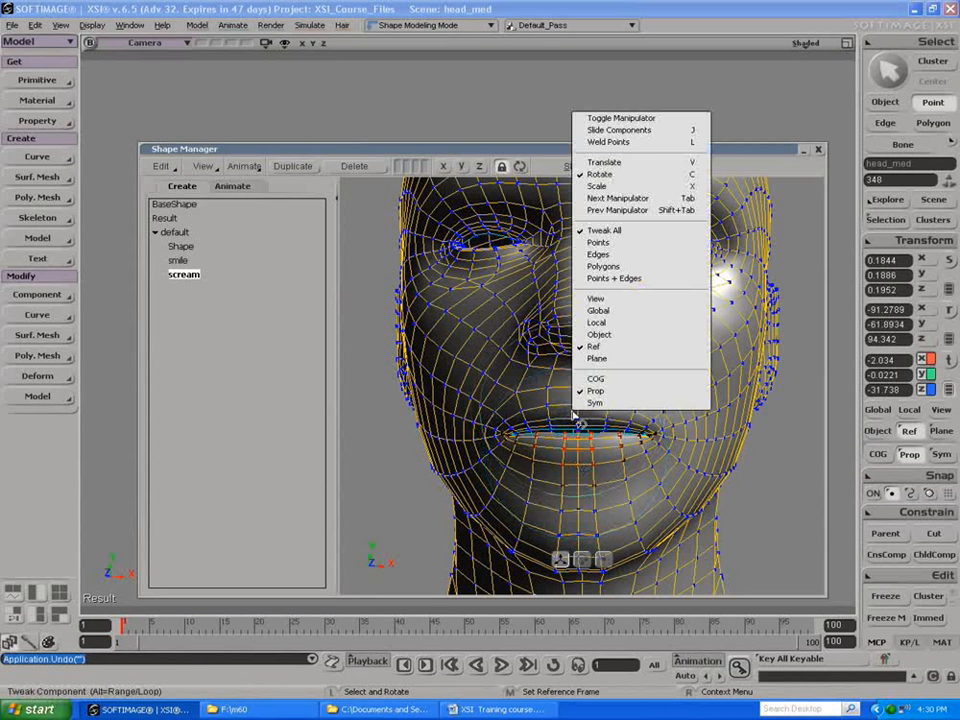
{"action": "left_click", "coordinate": [584, 164]}
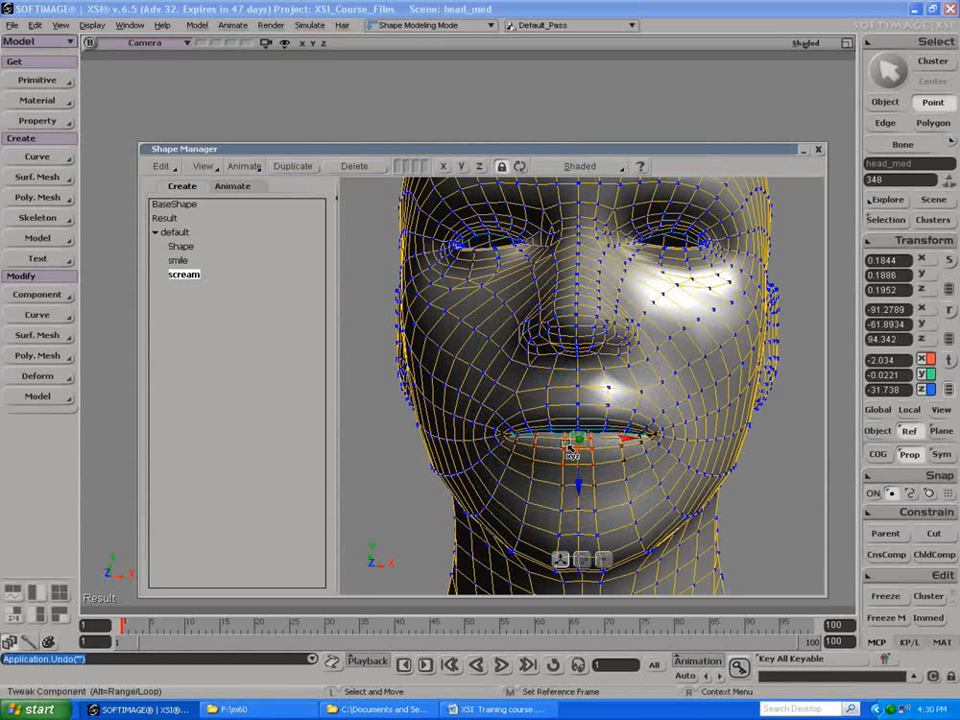
{"action": "right_click", "coordinate": [577, 444]}
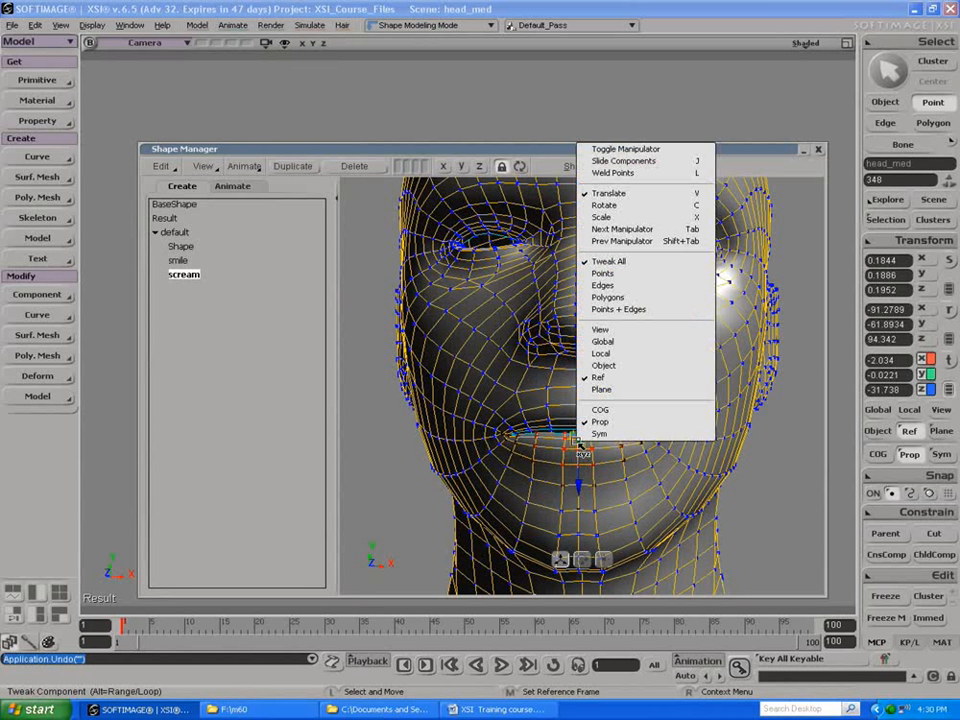
{"action": "left_click", "coordinate": [578, 449]}
{"action": "left_click_drag", "start_coordinate": [578, 455], "coordinate": [538, 468]}
{"action": "left_click_drag", "start_coordinate": [620, 456], "coordinate": [622, 485]}
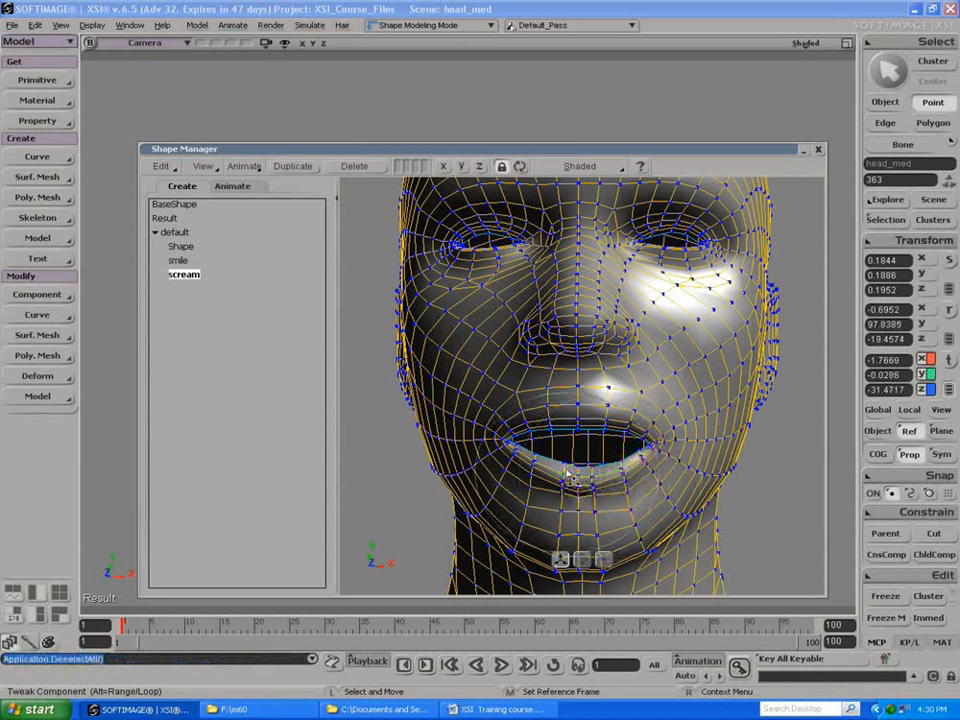
Step: Pull the lower lip's side points further down and outward, and lift the upper lip near both mouth corners
{"action": "left_click_drag", "start_coordinate": [536, 459], "coordinate": [511, 463]}
{"action": "left_click_drag", "start_coordinate": [624, 466], "coordinate": [623, 514]}
{"action": "left_click_drag", "start_coordinate": [510, 503], "coordinate": [511, 504]}
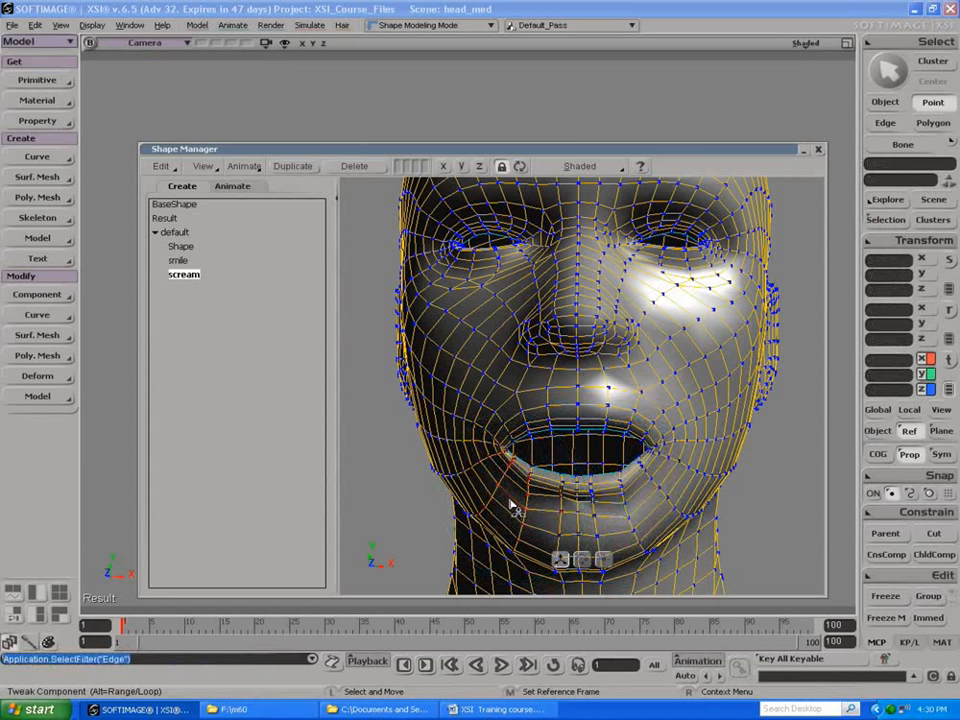
{"action": "left_click", "coordinate": [520, 432]}
{"action": "left_click_drag", "start_coordinate": [631, 425], "coordinate": [630, 419]}
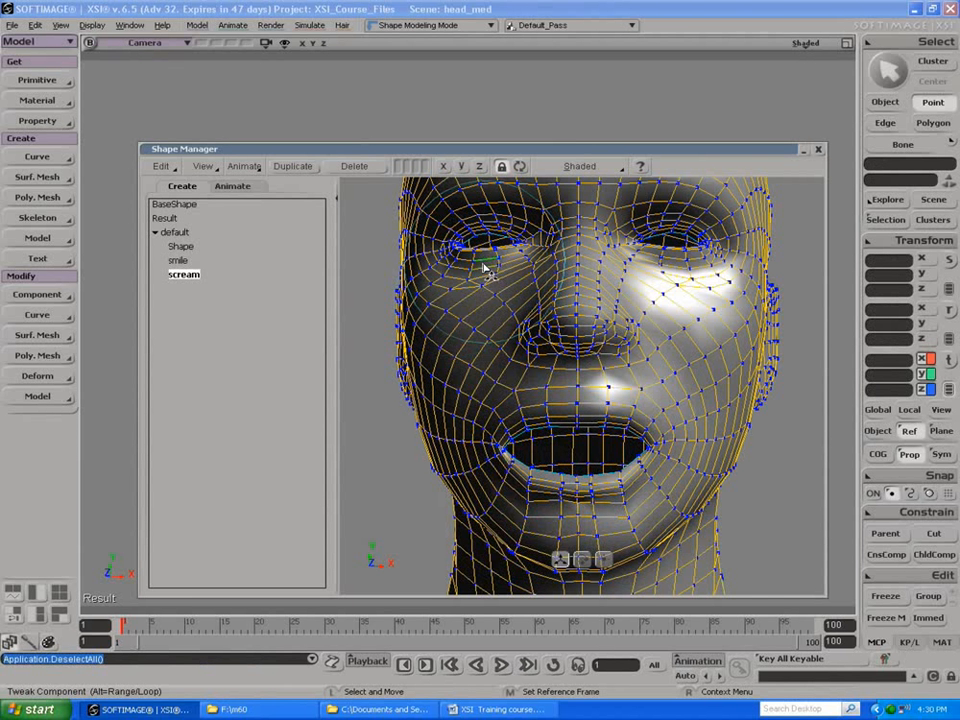
Step: Reduce the proportional radius and widen both eyes in the scream shape by moving the middle eyelid points apart
{"action": "scroll", "coordinate": [483, 267], "scroll_direction": "down", "scroll_amount": 6}
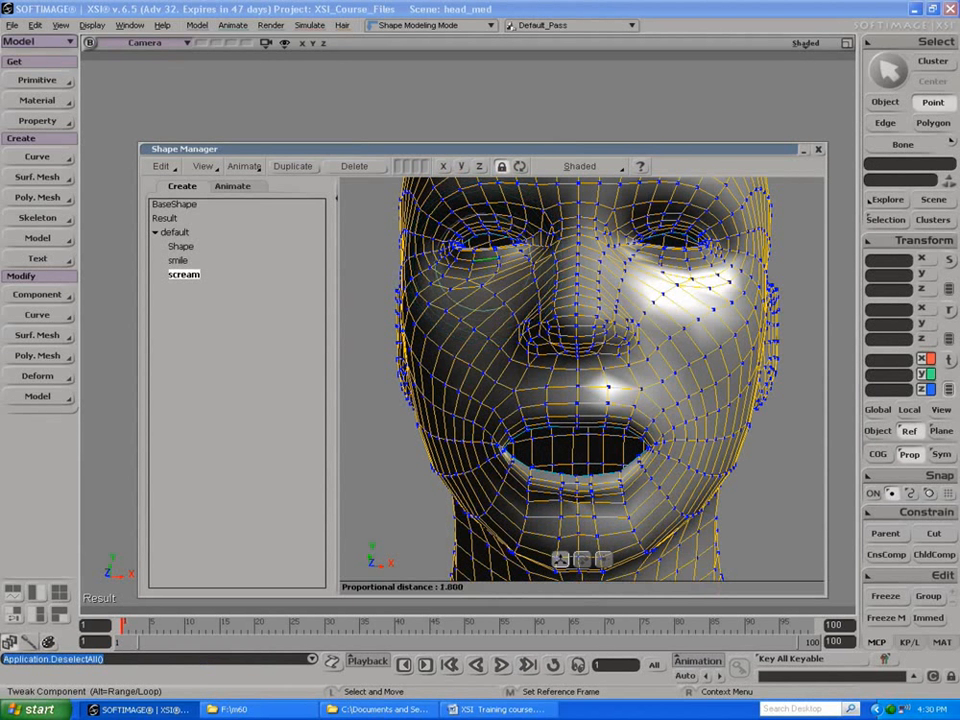
{"action": "left_click_drag", "start_coordinate": [488, 236], "coordinate": [496, 264]}
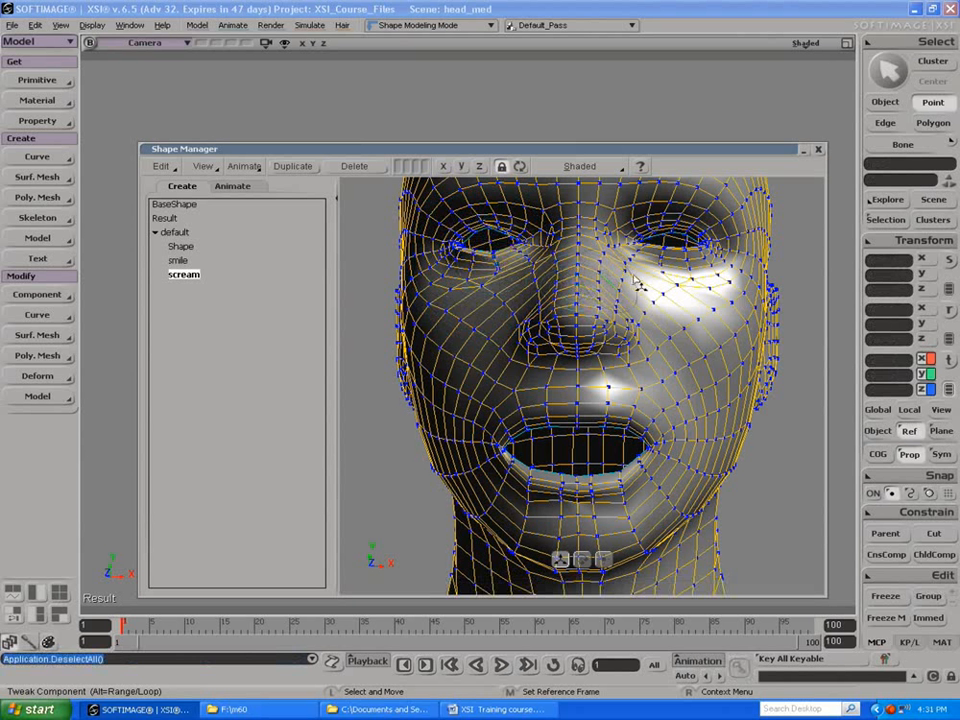
{"action": "left_click", "coordinate": [679, 233]}
{"action": "left_click_drag", "start_coordinate": [678, 228], "coordinate": [680, 256]}
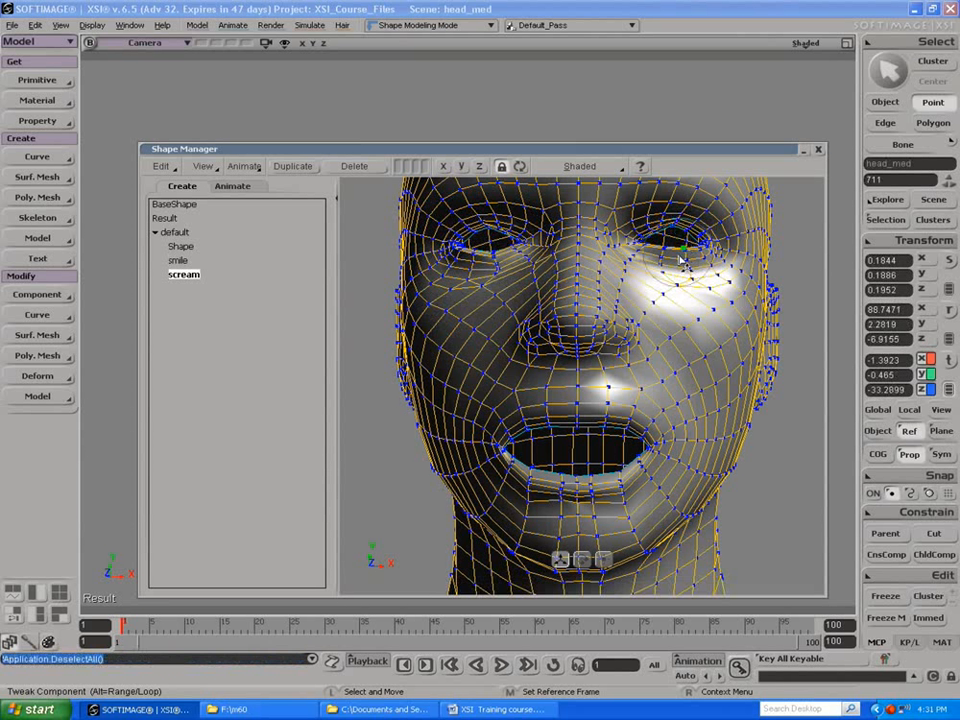
Step: Refine the upper eyelids of both eyes by raising individual points near the eye corners
{"action": "key", "text": "e"}
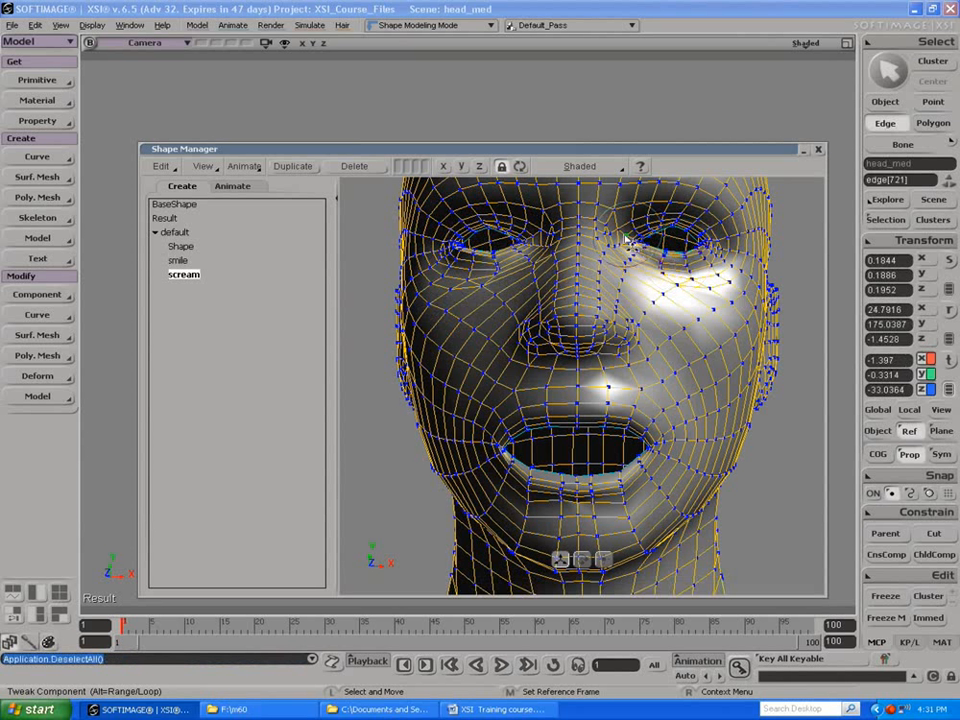
{"action": "key", "text": "t"}
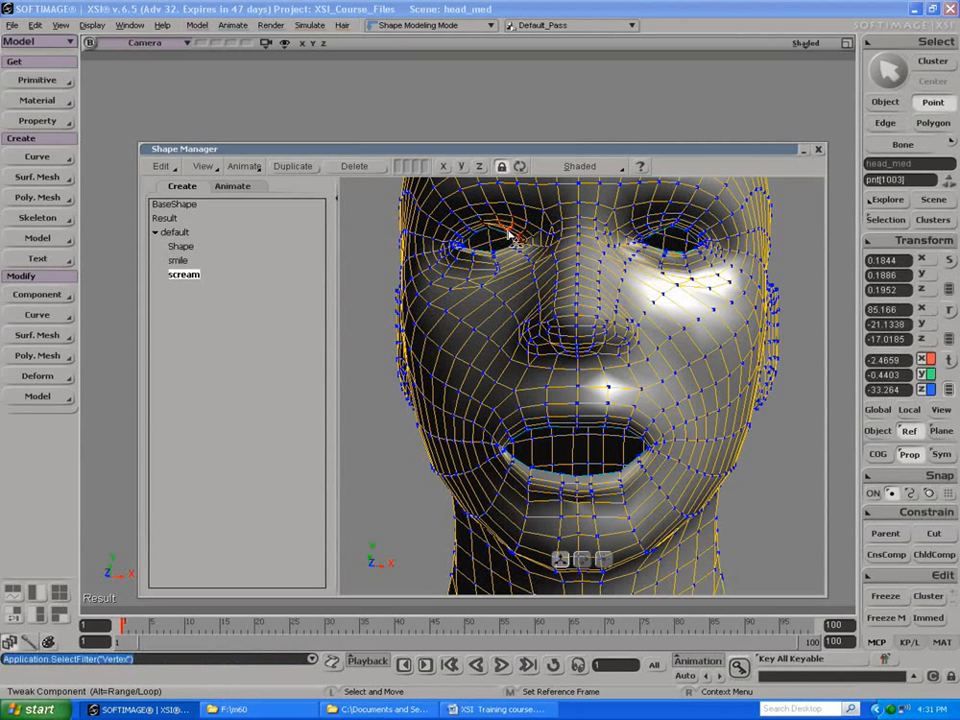
{"action": "left_click_drag", "start_coordinate": [473, 237], "coordinate": [468, 230]}
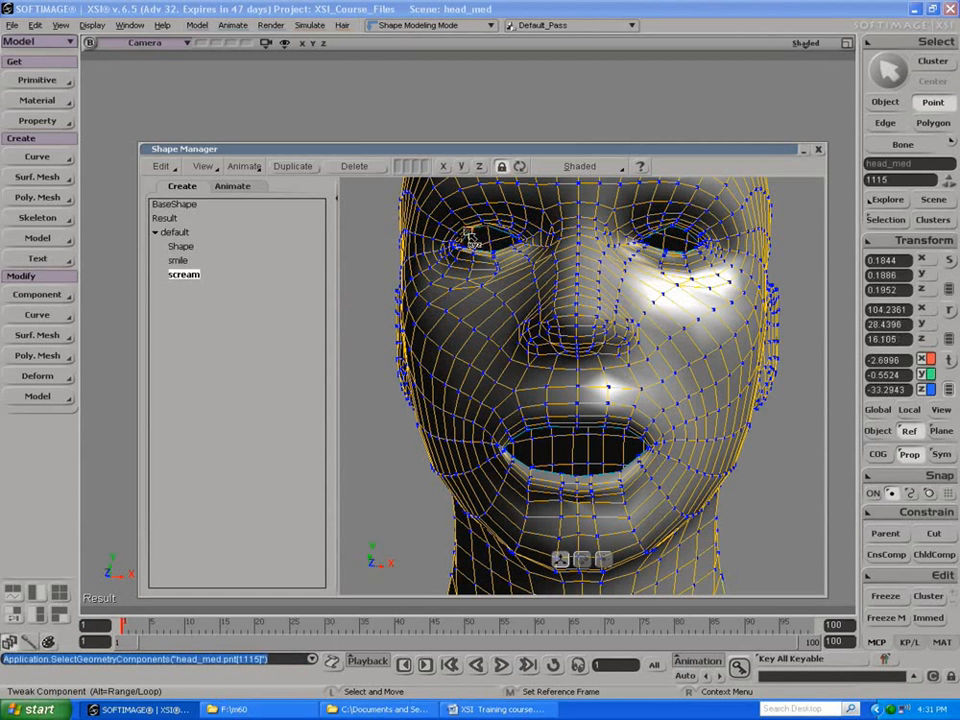
{"action": "left_click_drag", "start_coordinate": [656, 237], "coordinate": [655, 230]}
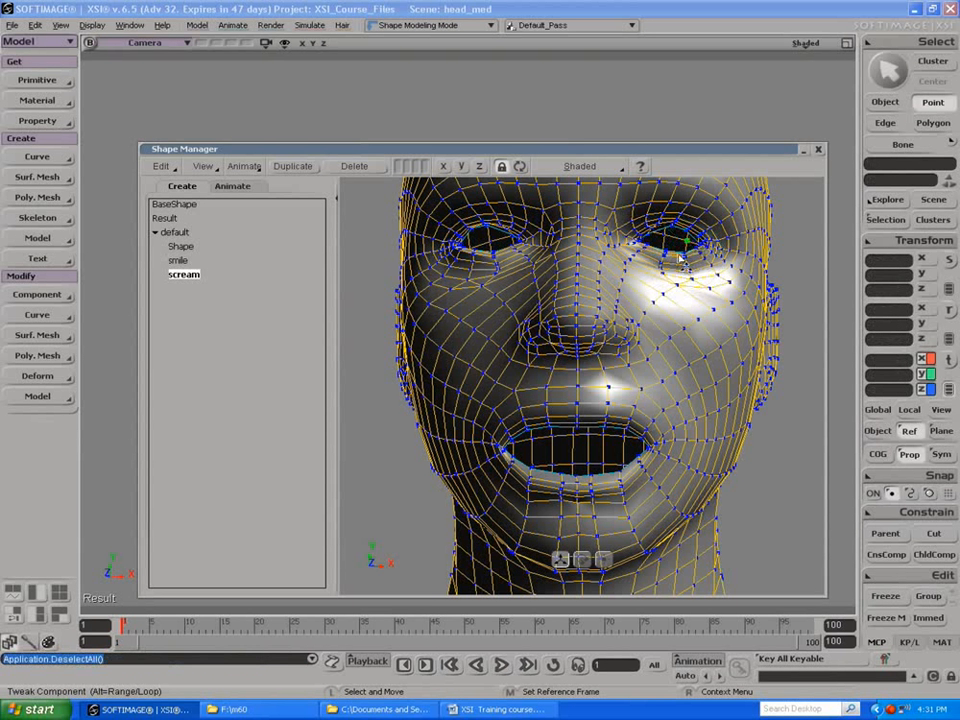
Step: Check the existing shapes, duplicate BaseShape again, and rename the copy as frown
{"action": "left_click", "coordinate": [178, 260]}
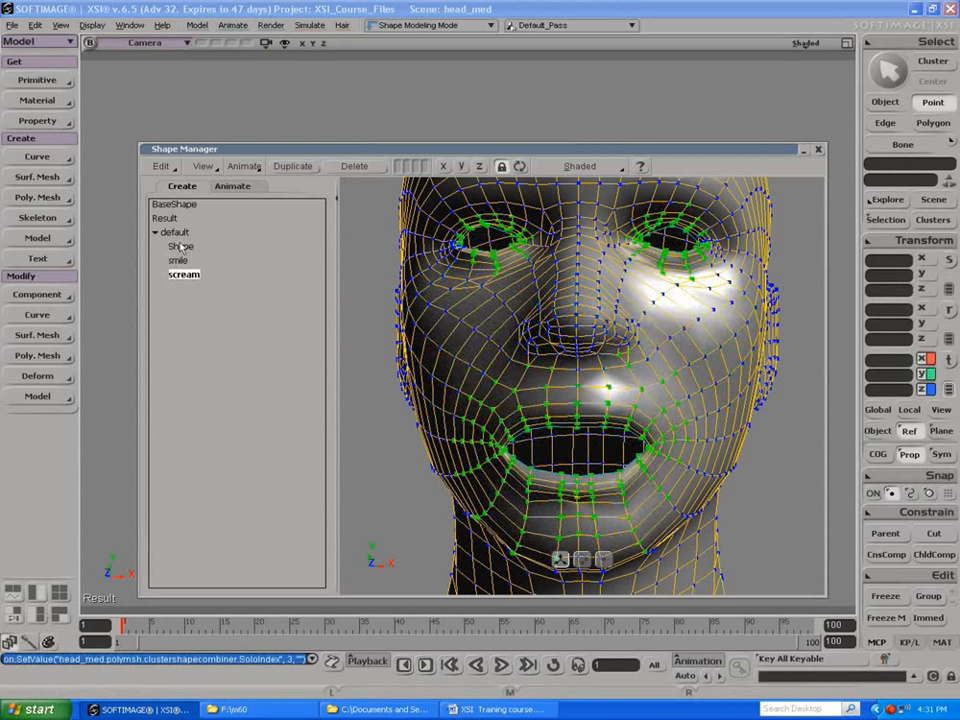
{"action": "left_click", "coordinate": [180, 246]}
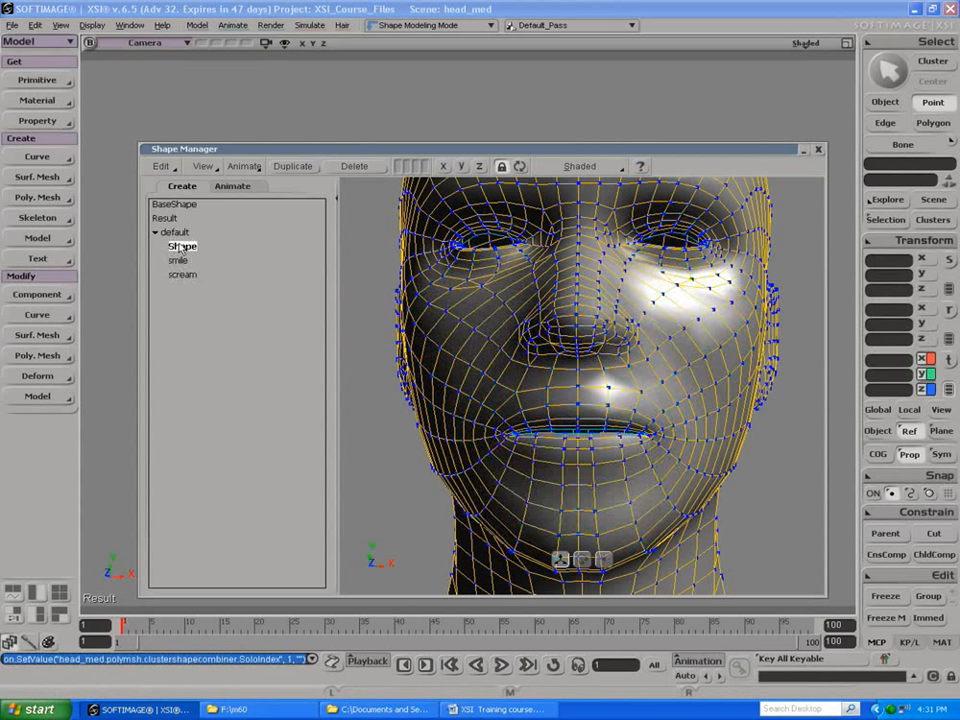
{"action": "left_click", "coordinate": [172, 205]}
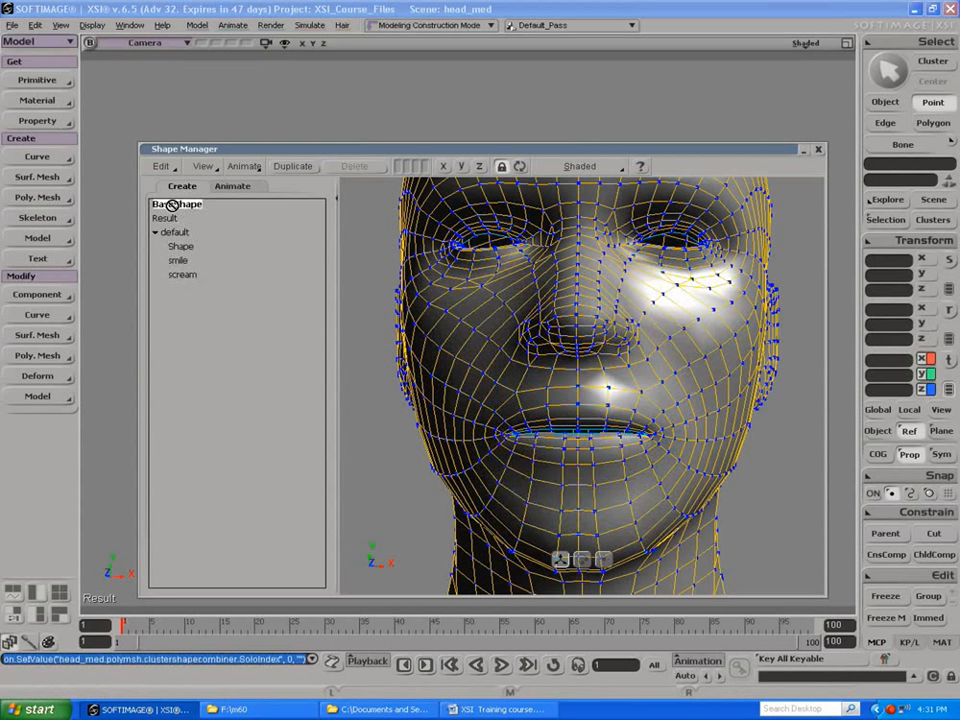
{"action": "left_click", "coordinate": [290, 166]}
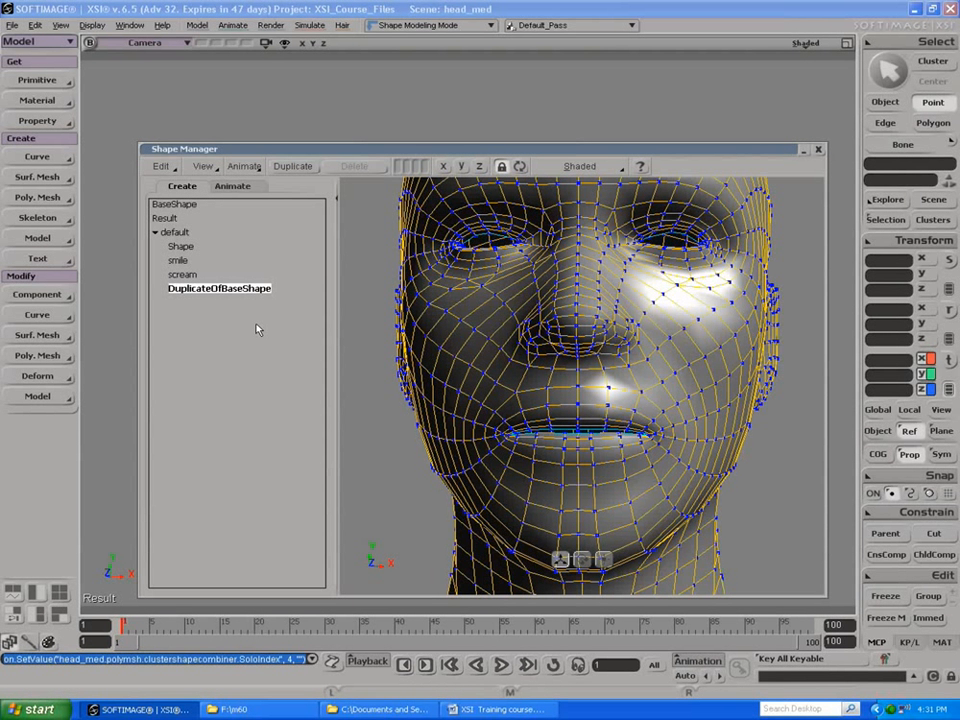
{"action": "double_click", "coordinate": [192, 290]}
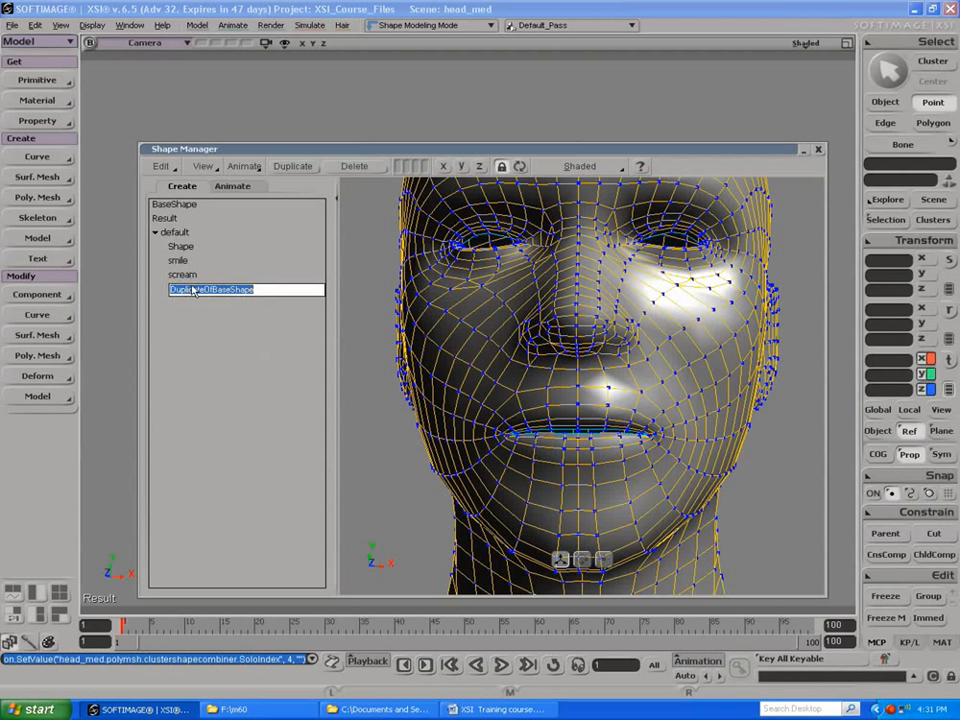
{"action": "type", "text": "frown"}
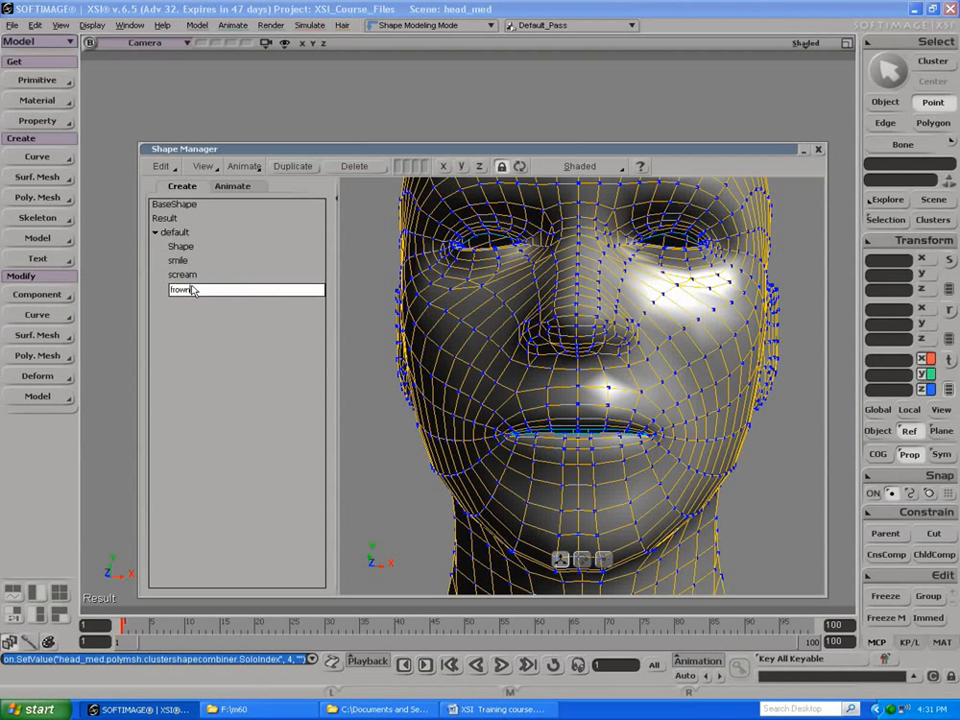
{"action": "key", "text": "Return"}
Step: Pull both mouth corners of the frown shape downward with the Tweak Component tool
{"action": "key", "text": "m"}
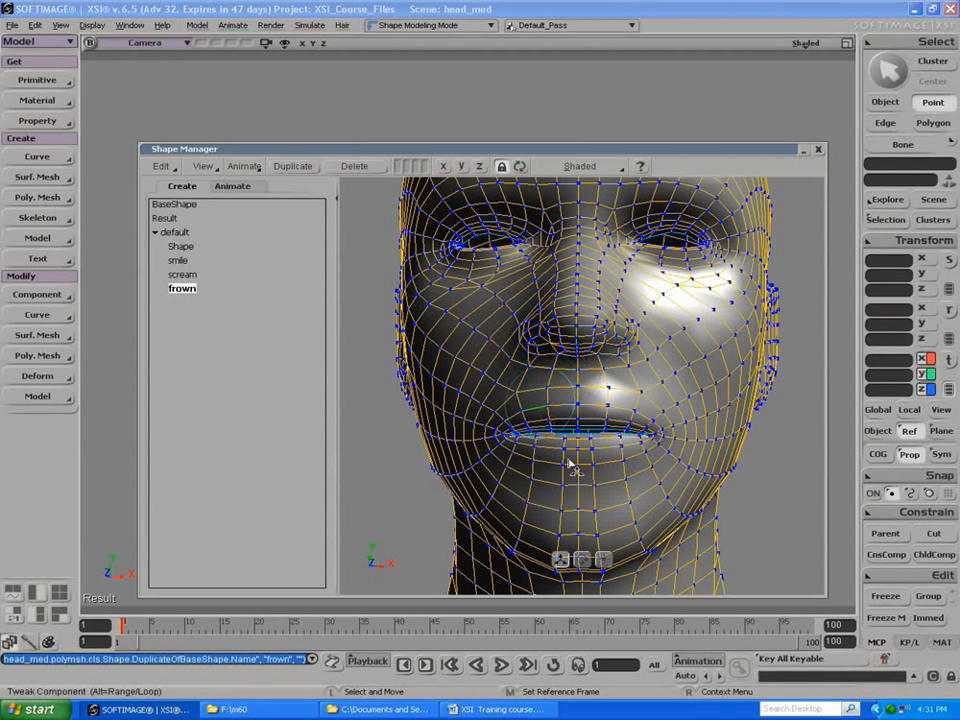
{"action": "left_click_drag", "start_coordinate": [648, 438], "coordinate": [651, 447]}
{"action": "left_click_drag", "start_coordinate": [503, 443], "coordinate": [545, 449]}
{"action": "right_click", "coordinate": [493, 434]}
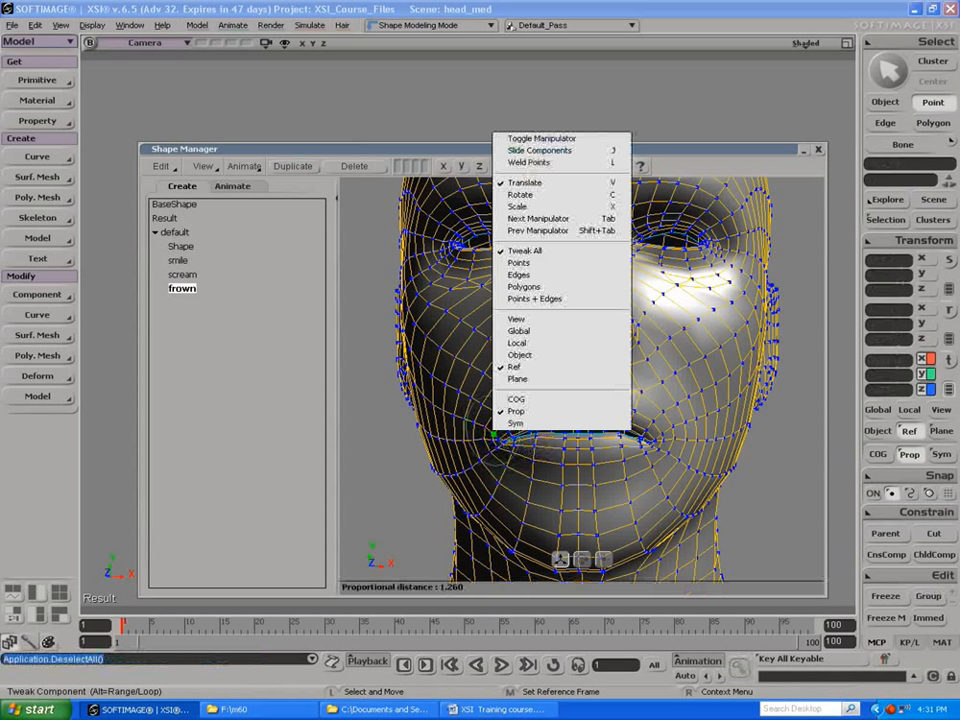
{"action": "left_click", "coordinate": [522, 195]}
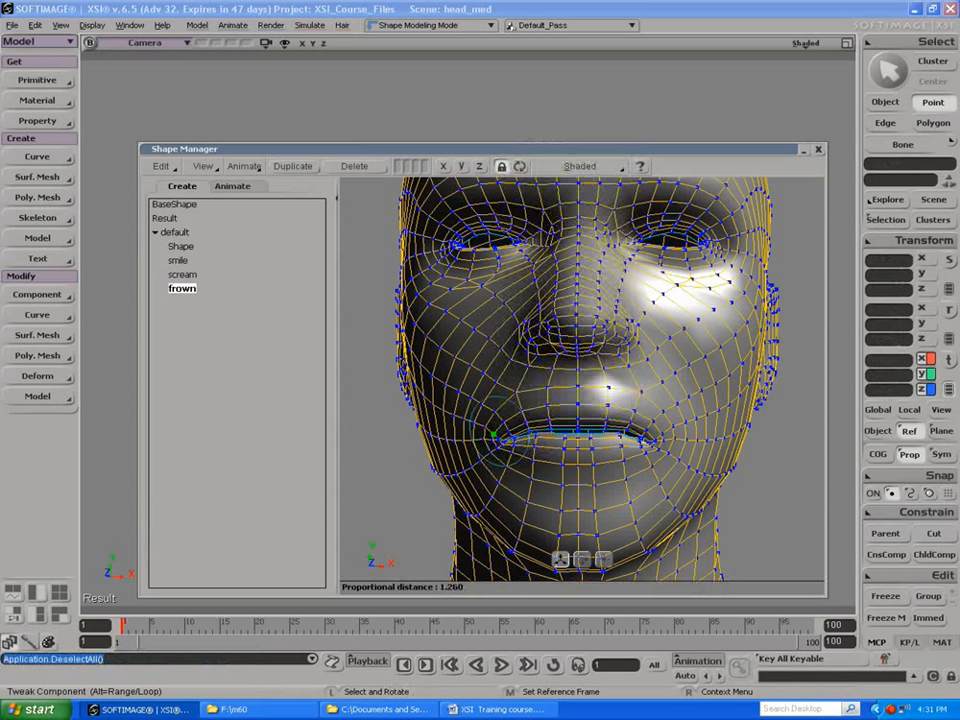
{"action": "right_click", "coordinate": [493, 437]}
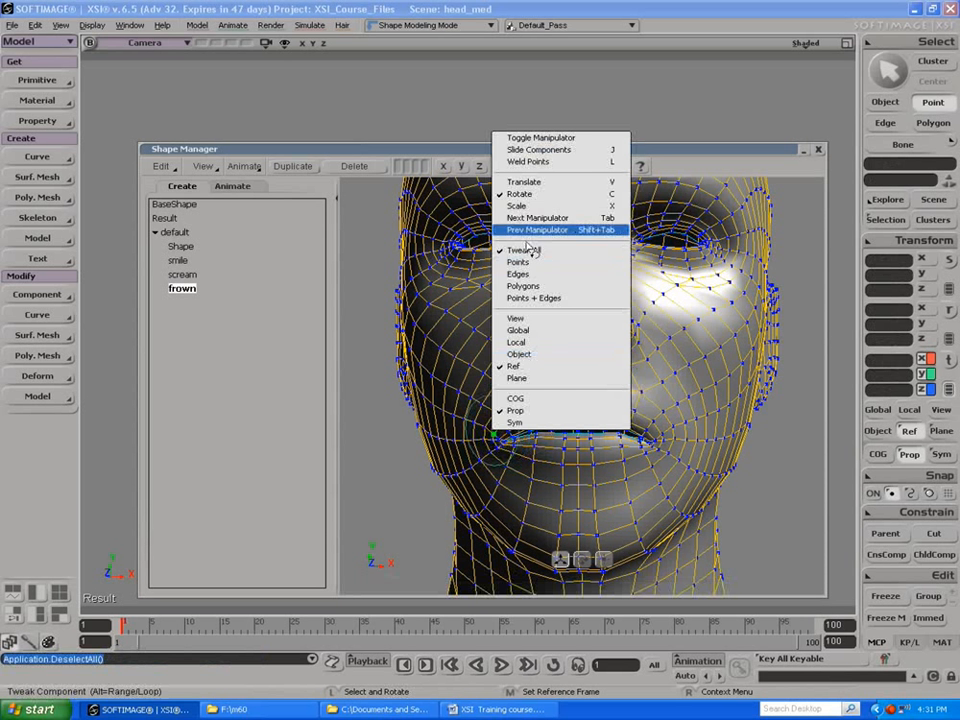
{"action": "left_click", "coordinate": [524, 185]}
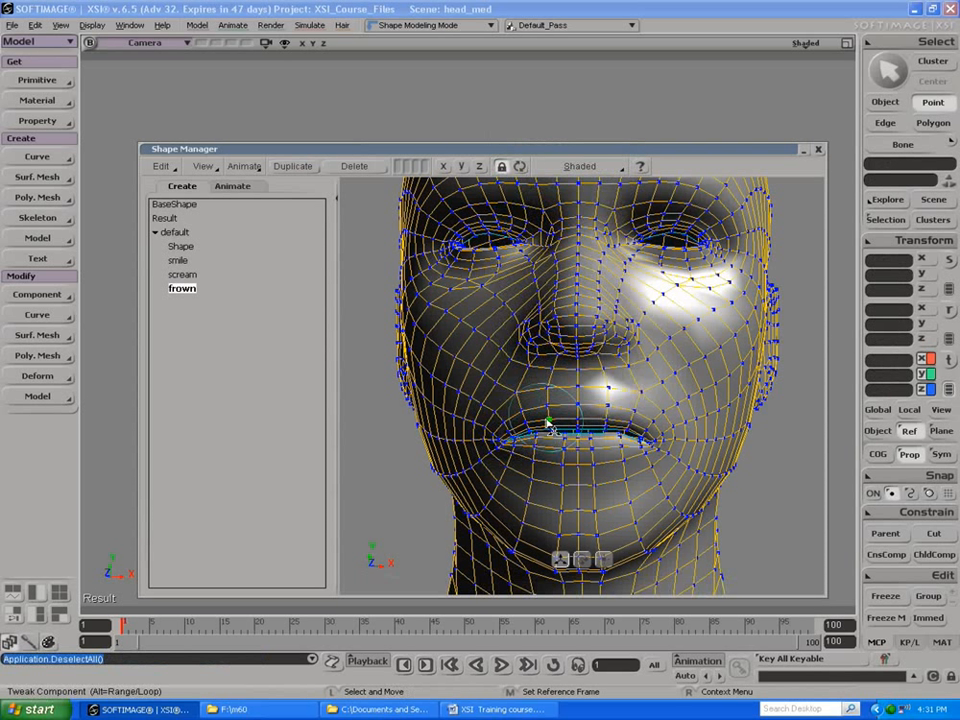
Step: Adjust the proportional radius, pull both mouth corners slightly further down, and pick the middle point of the lower lip
{"action": "key", "text": "r"}
{"action": "left_click_drag", "start_coordinate": [549, 419], "coordinate": [578, 419]}
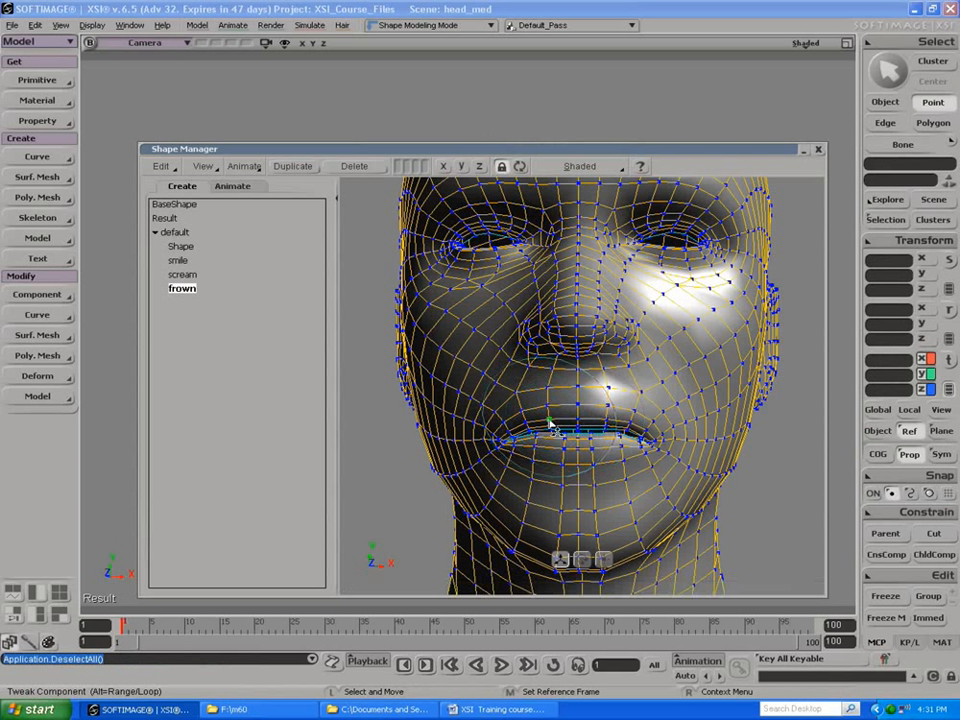
{"action": "left_click_drag", "start_coordinate": [512, 431], "coordinate": [506, 440]}
{"action": "left_click_drag", "start_coordinate": [654, 438], "coordinate": [657, 444]}
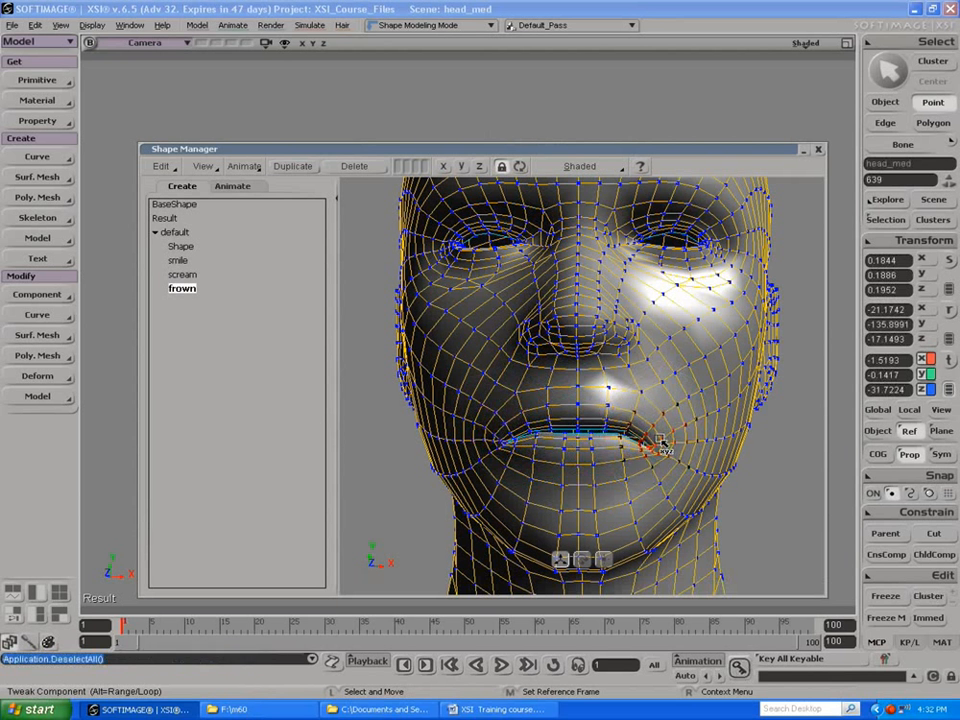
{"action": "left_click", "coordinate": [579, 437]}
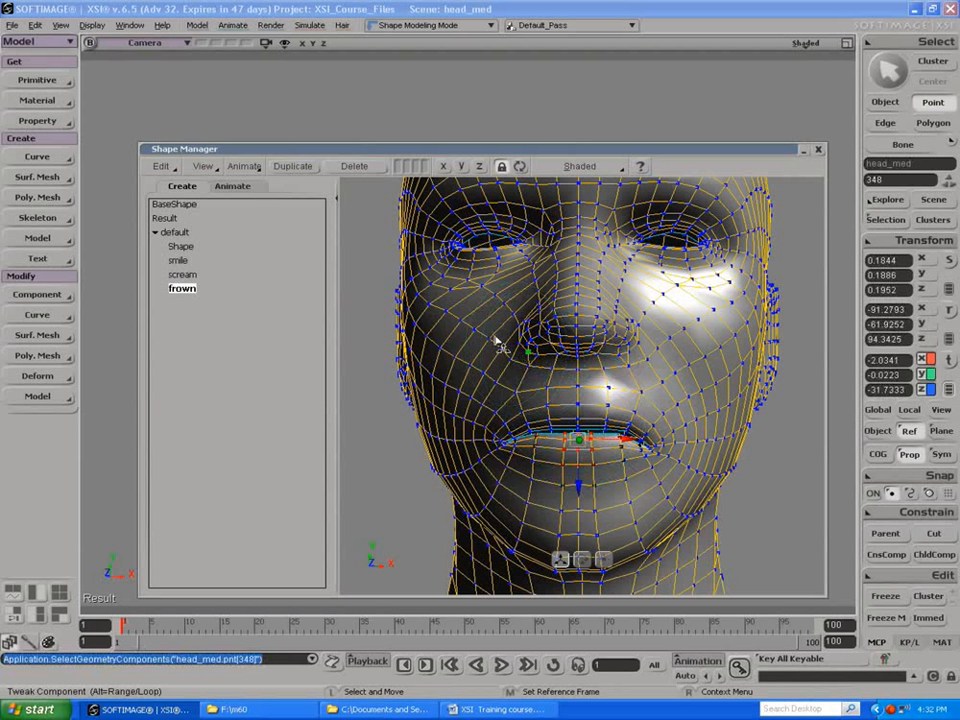
Step: Enlarge the proportional distance to about 3.363 and pull the forehead down above both eyebrows in the frown shape
{"action": "key", "text": "s"}
{"action": "left_click_drag", "start_coordinate": [489, 304], "coordinate": [518, 257]}
{"action": "middle_click_drag", "start_coordinate": [518, 257], "coordinate": [507, 328]}
{"action": "key", "text": "m"}
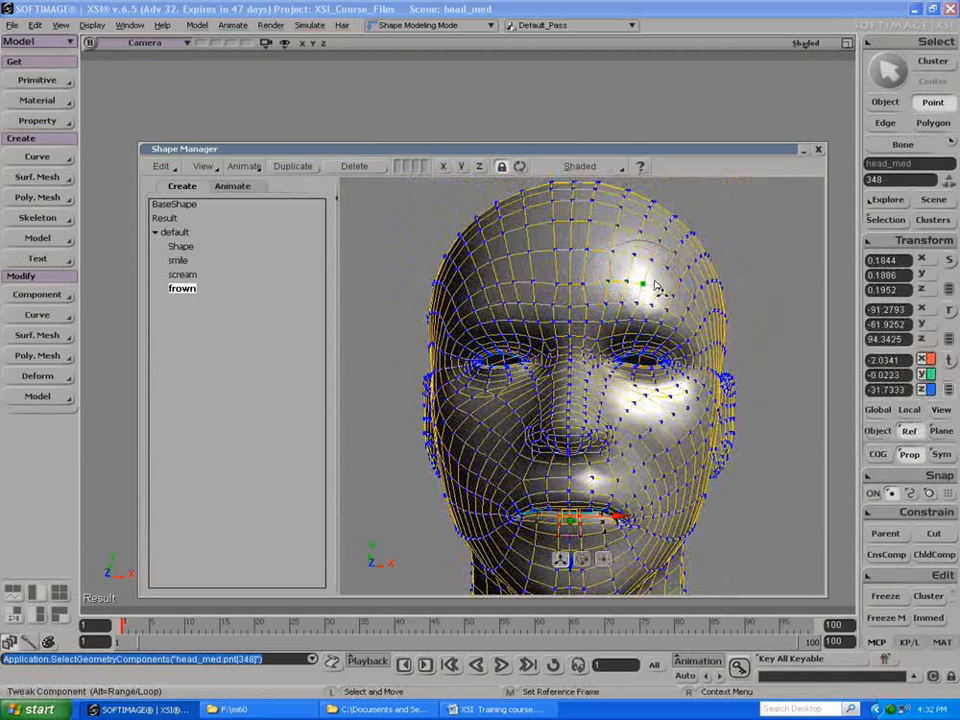
{"action": "key", "text": "y"}
{"action": "key", "text": "ctrl+z"}
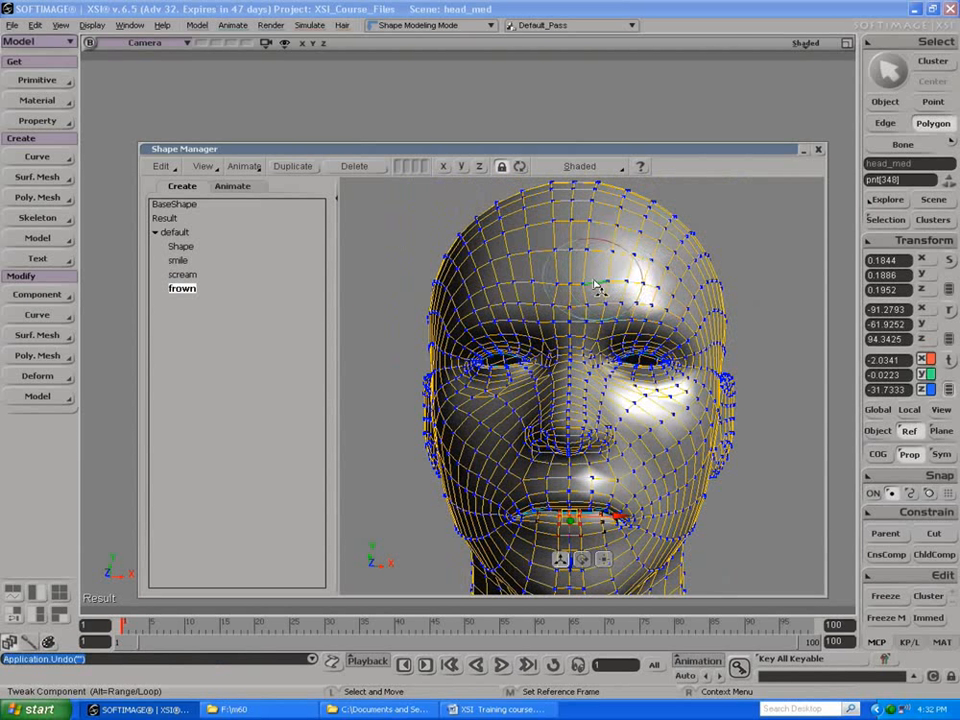
{"action": "scroll", "coordinate": [593, 284], "scroll_direction": "up", "scroll_amount": 6}
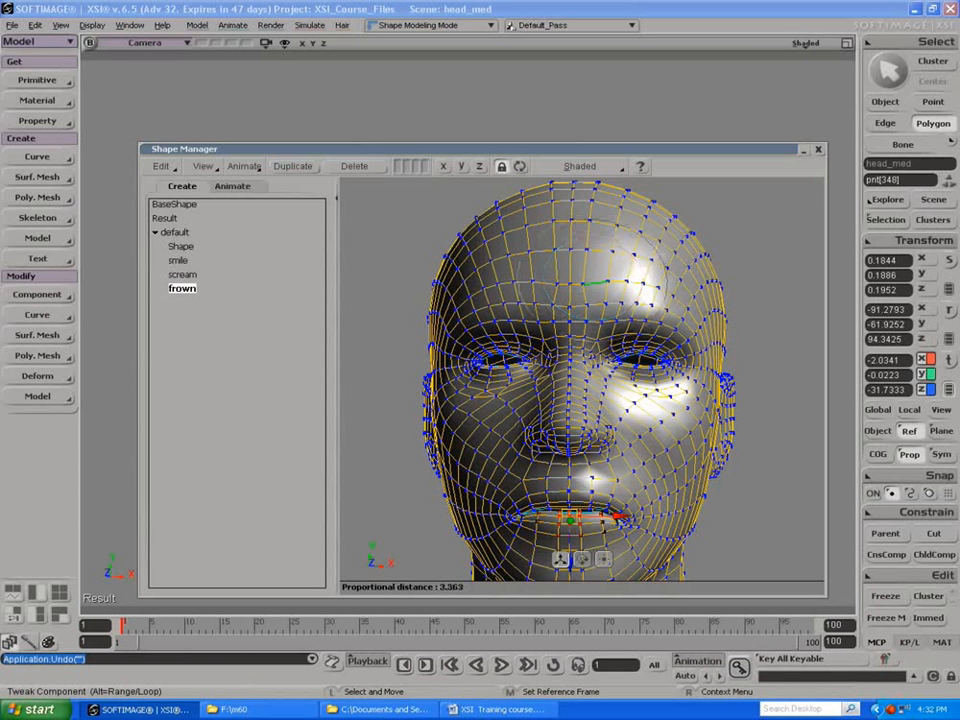
{"action": "left_click_drag", "start_coordinate": [641, 275], "coordinate": [641, 306]}
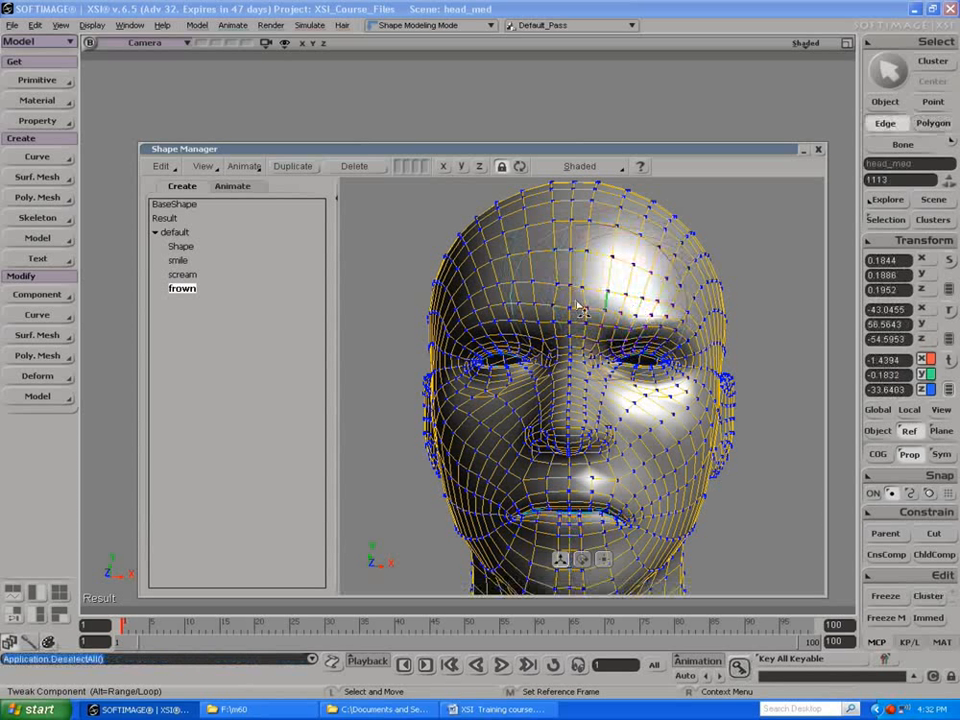
{"action": "left_click_drag", "start_coordinate": [498, 296], "coordinate": [488, 309]}
Step: Pull the centre of the forehead down between the eyebrows, and return to point selection with nothing selected
{"action": "left_click_drag", "start_coordinate": [580, 308], "coordinate": [542, 285]}
{"action": "key", "text": "y"}
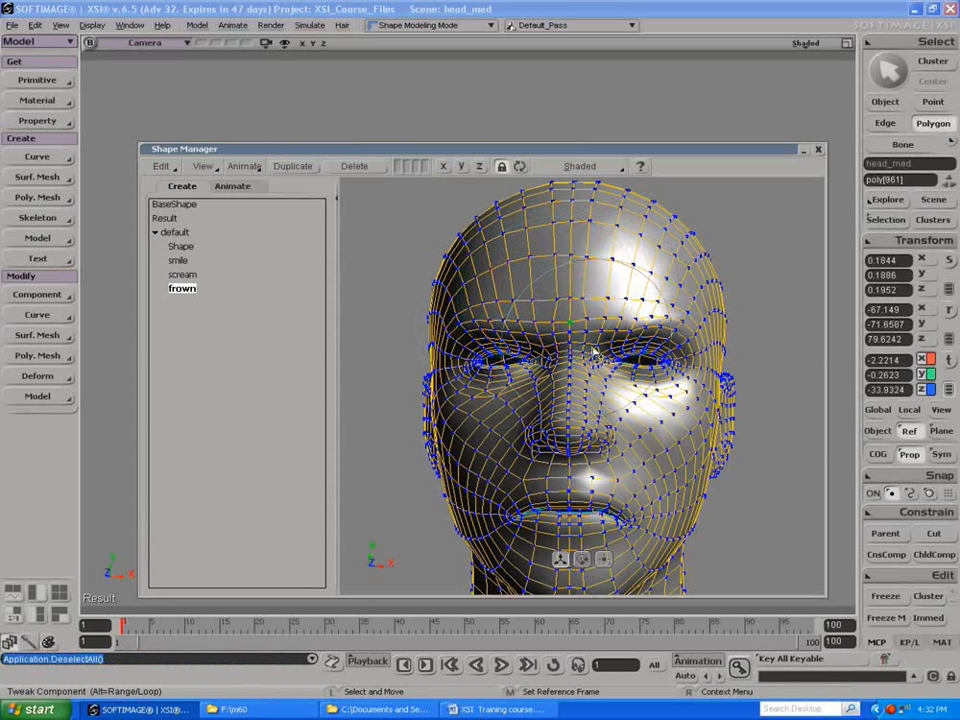
{"action": "key", "text": "e"}
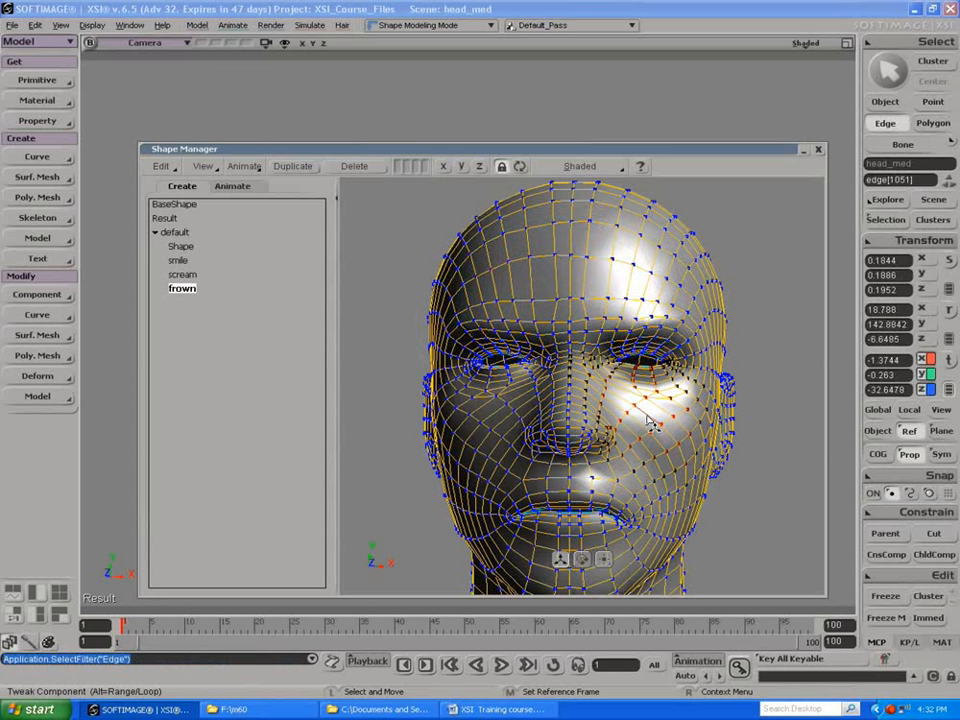
{"action": "key", "text": "t"}
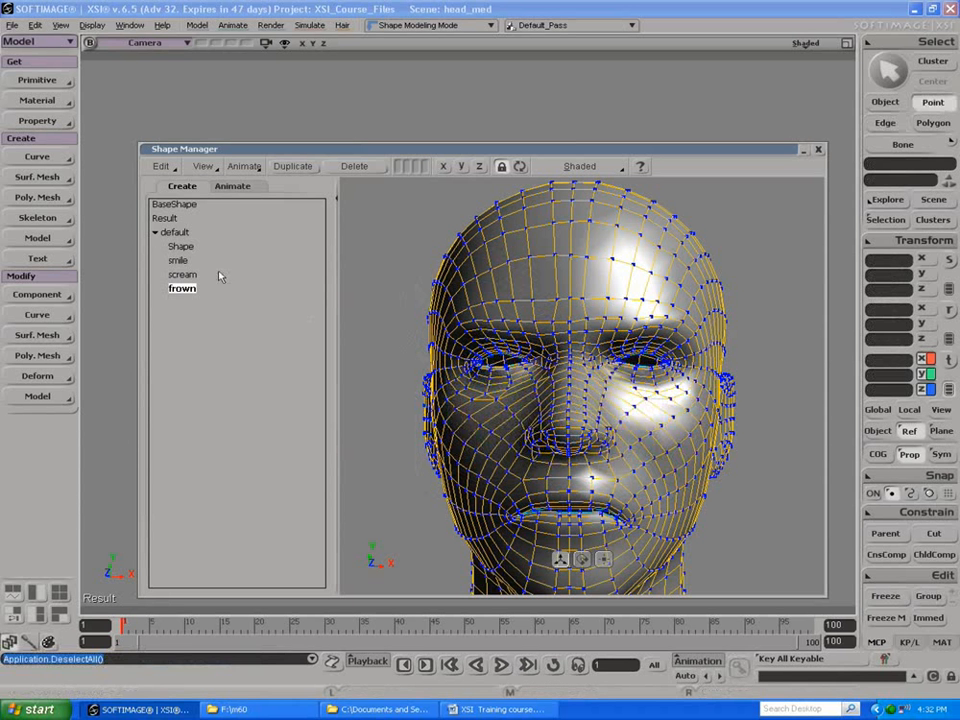
Step: Compare the scream, smile, Shape, frown and BaseShape shapes, then try out the shape weights and return them to 0
{"action": "left_click", "coordinate": [180, 275]}
{"action": "left_click", "coordinate": [179, 261]}
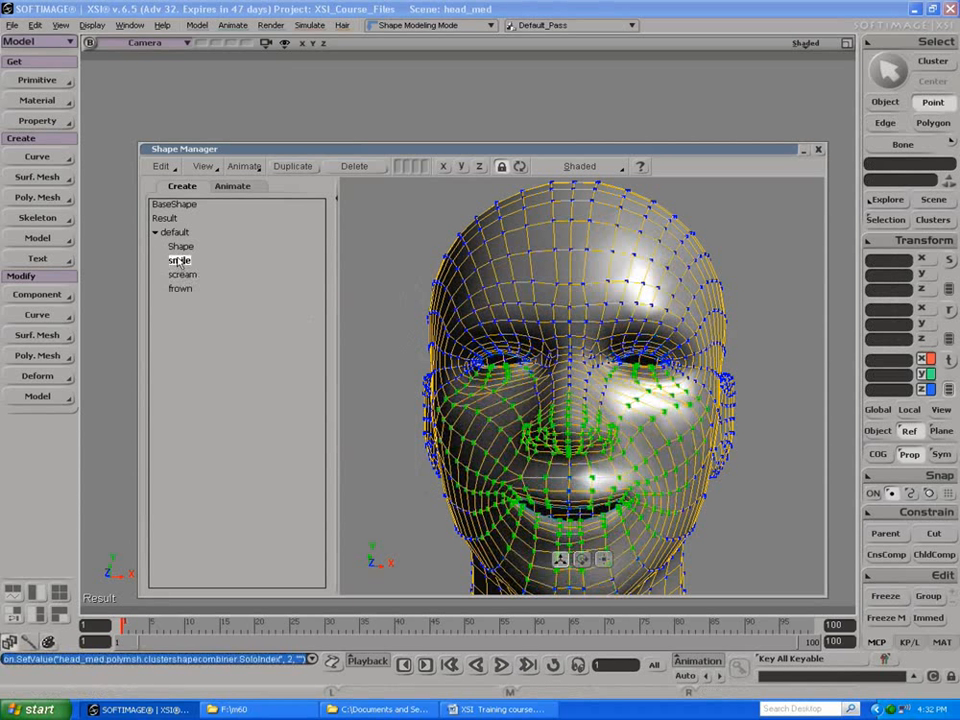
{"action": "left_click", "coordinate": [179, 247]}
{"action": "left_click", "coordinate": [180, 290]}
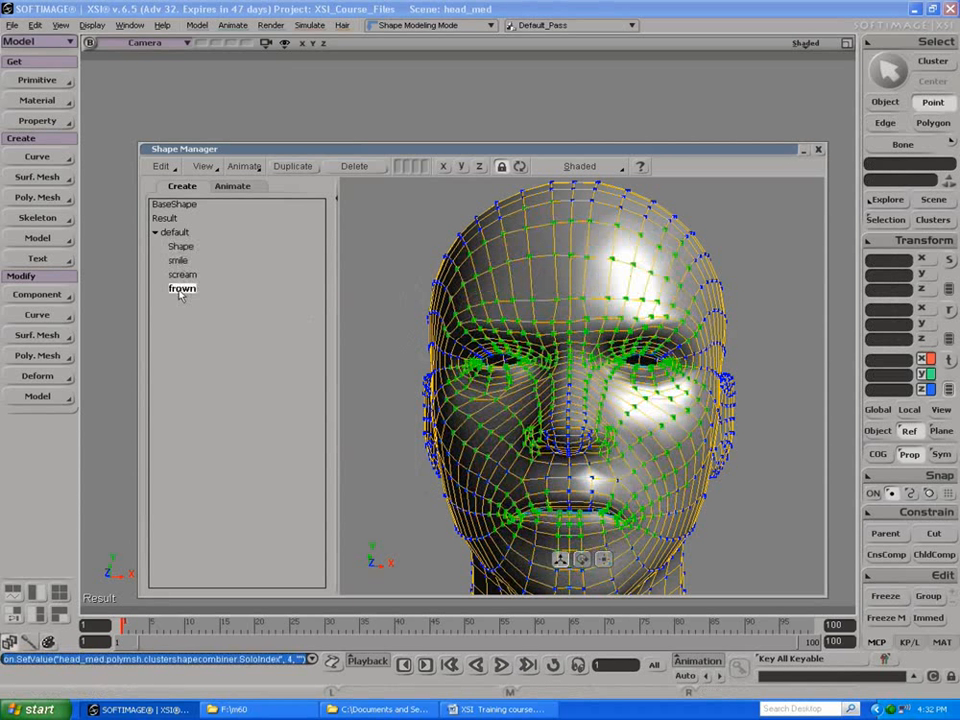
{"action": "left_click", "coordinate": [174, 205]}
{"action": "left_click", "coordinate": [232, 186]}
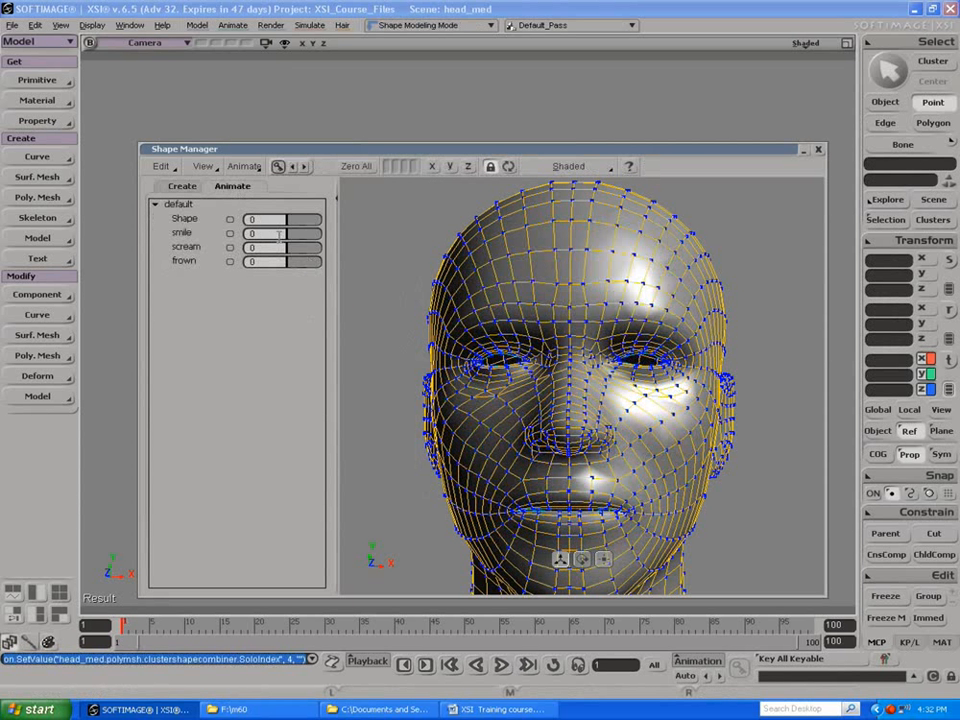
{"action": "left_click_drag", "start_coordinate": [295, 236], "coordinate": [222, 268]}
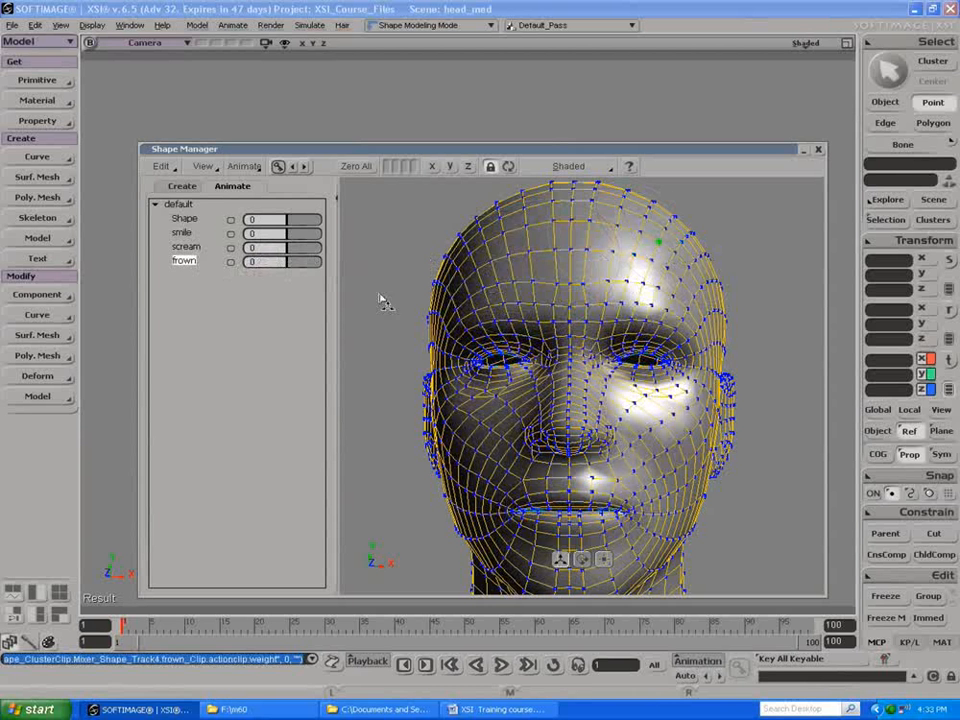
Step: Return to object selection on head_med, switch to the Animate toolset, and bring up the Shape deformation commands
{"action": "key", "text": "space"}
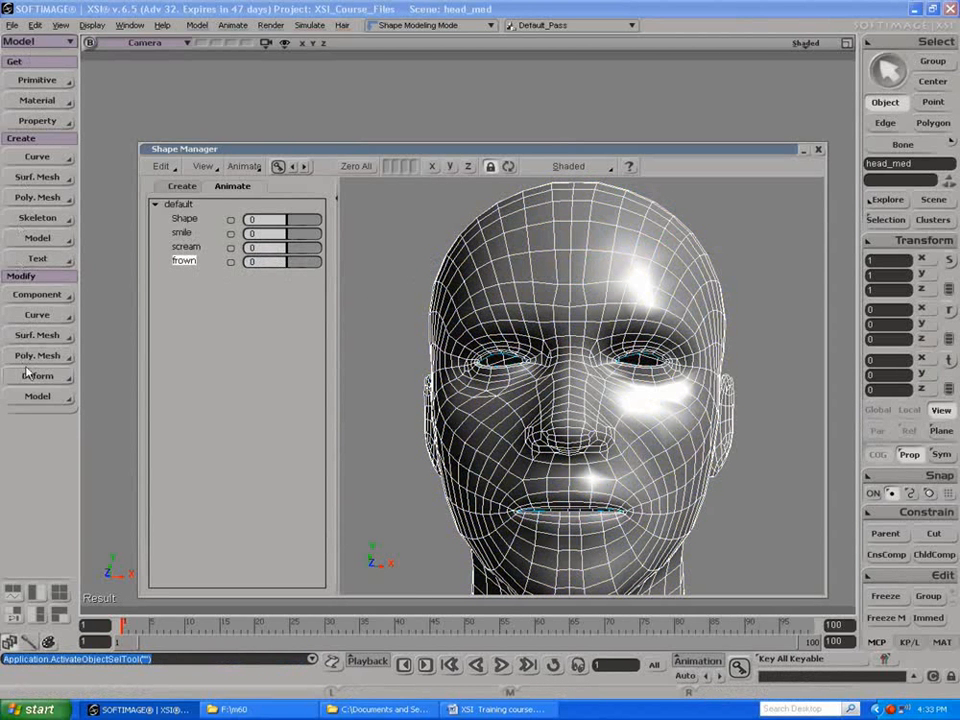
{"action": "left_click", "coordinate": [31, 41]}
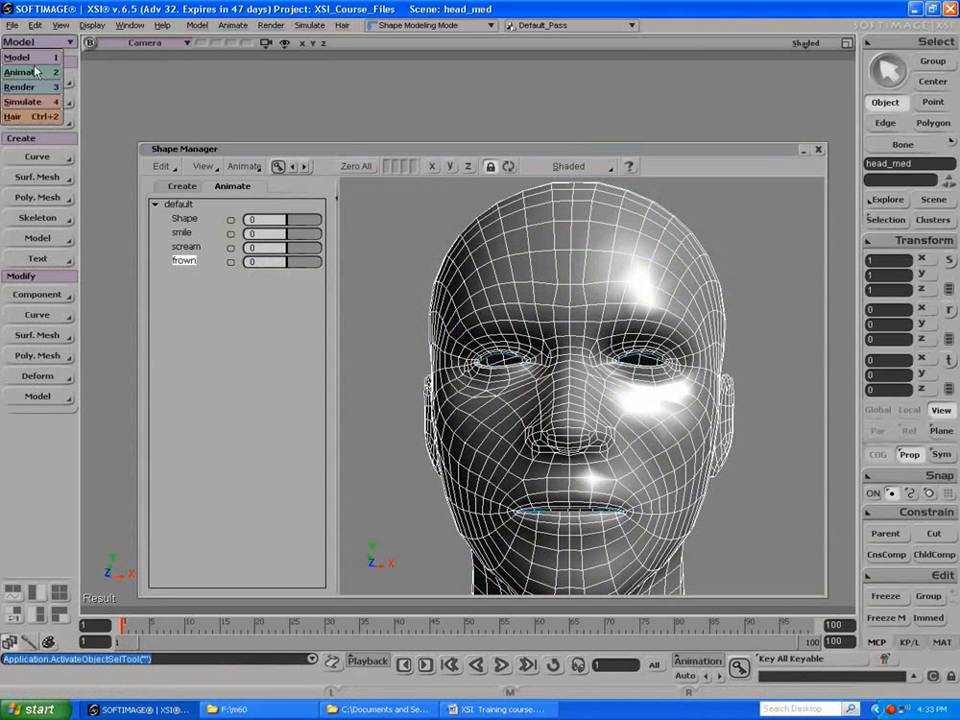
{"action": "left_click", "coordinate": [22, 73]}
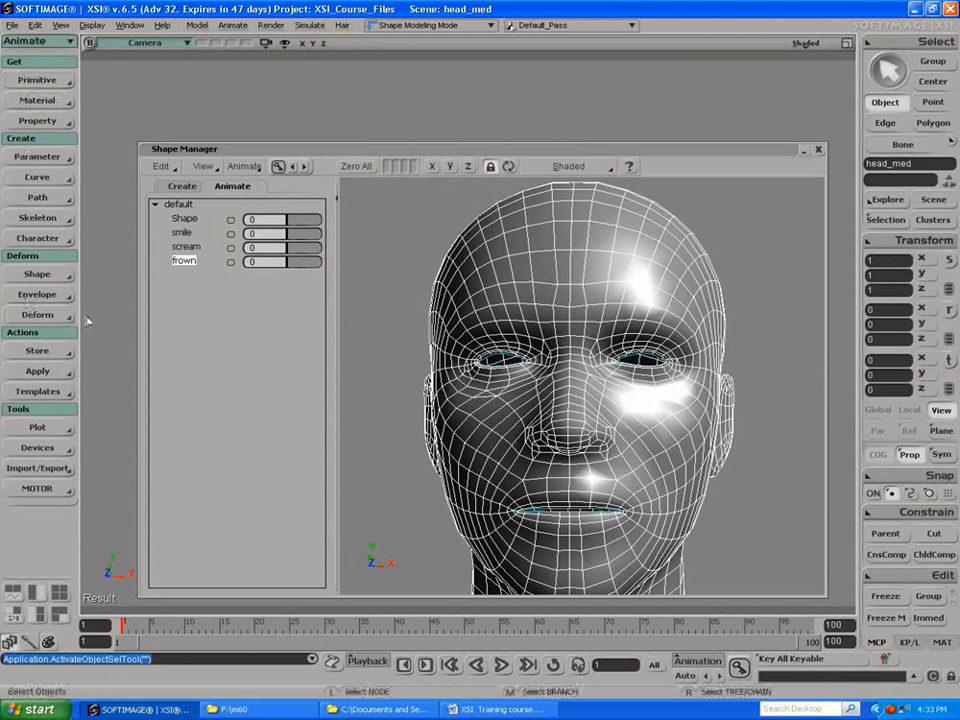
{"action": "left_click", "coordinate": [33, 275]}
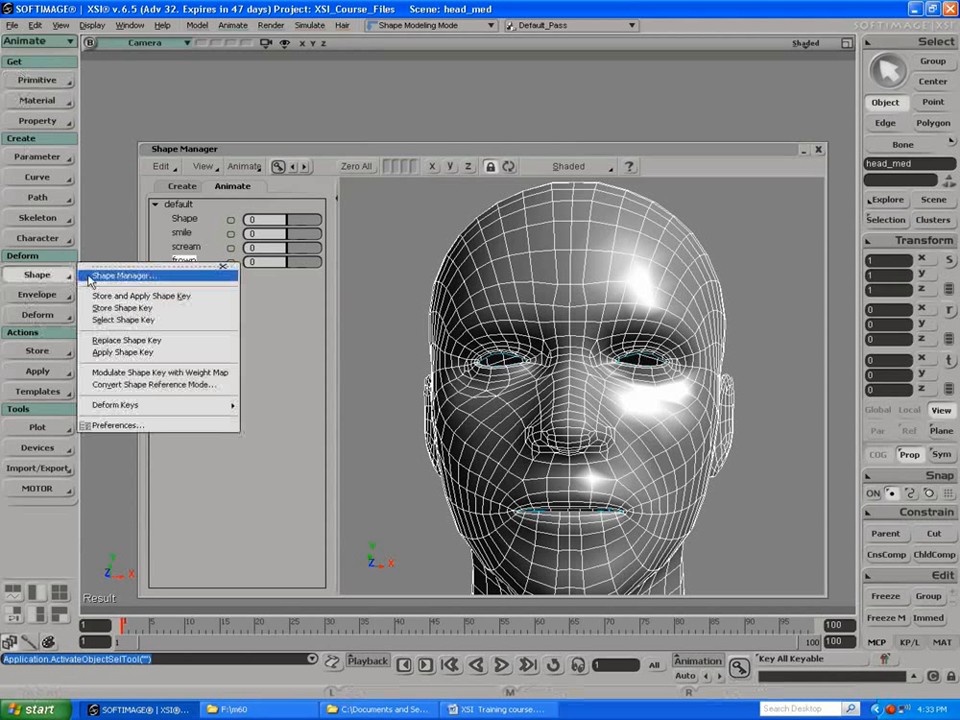
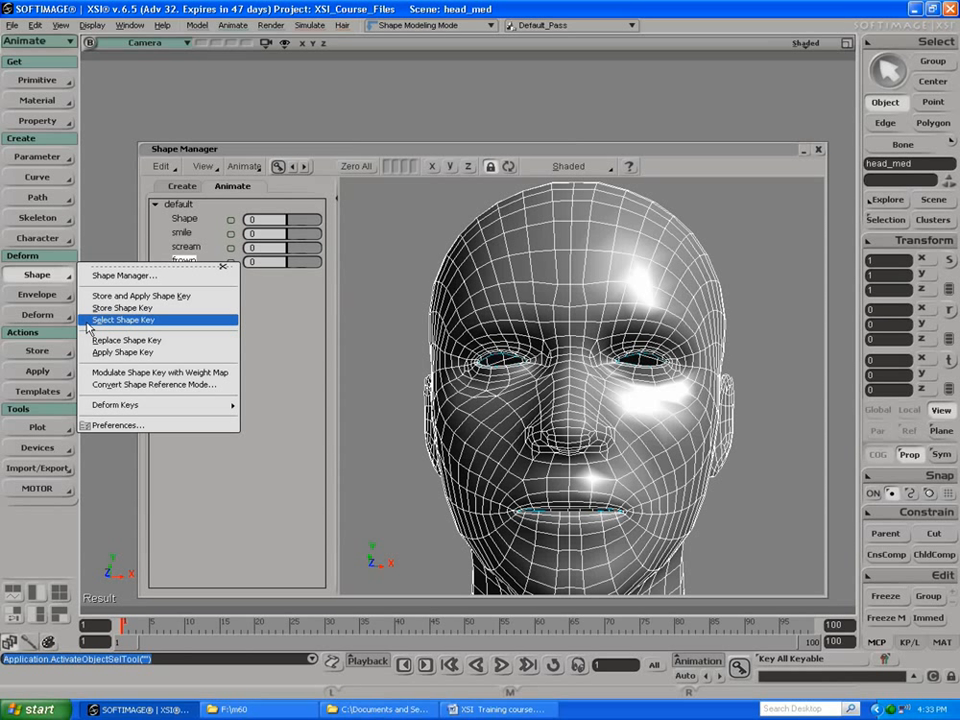
Step: Compare the Shape, smile, scream and frown shapes on the head in the shape creation list
{"action": "left_click", "coordinate": [198, 187]}
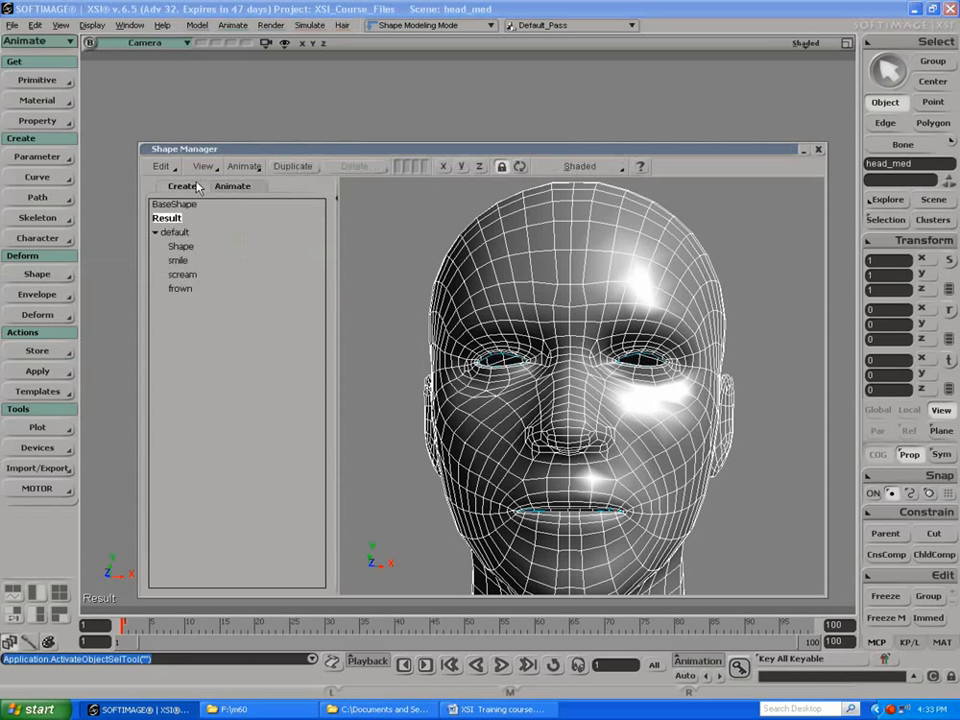
{"action": "left_click", "coordinate": [180, 246]}
{"action": "left_click", "coordinate": [178, 260]}
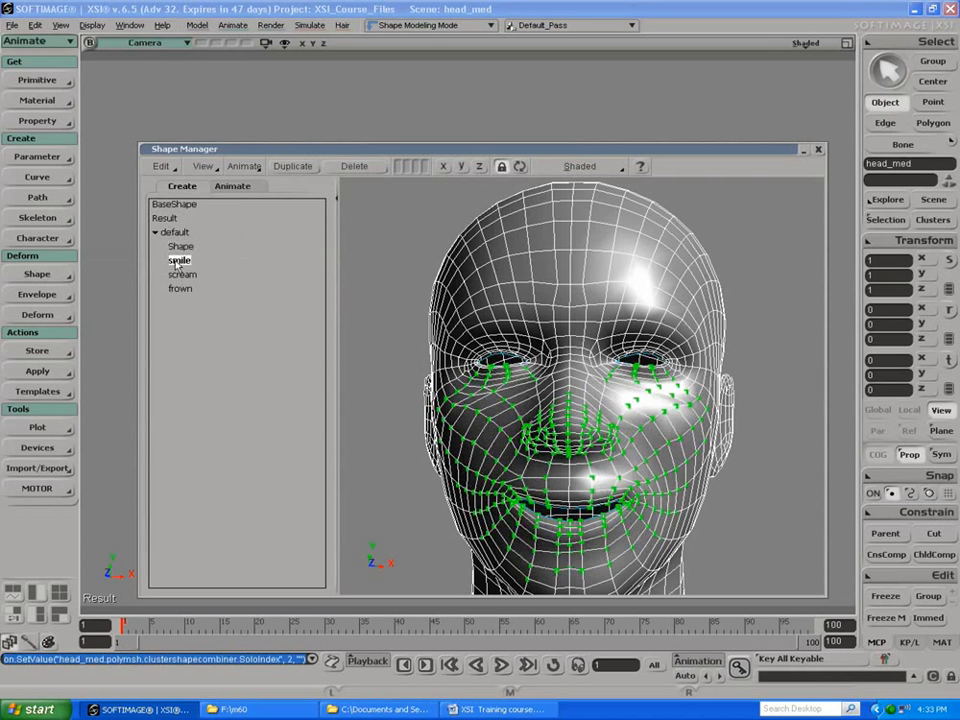
{"action": "left_click", "coordinate": [182, 275]}
{"action": "left_click", "coordinate": [180, 289]}
{"action": "left_click", "coordinate": [182, 274]}
{"action": "left_click", "coordinate": [179, 260]}
{"action": "left_click", "coordinate": [182, 247]}
{"action": "left_click", "coordinate": [182, 289]}
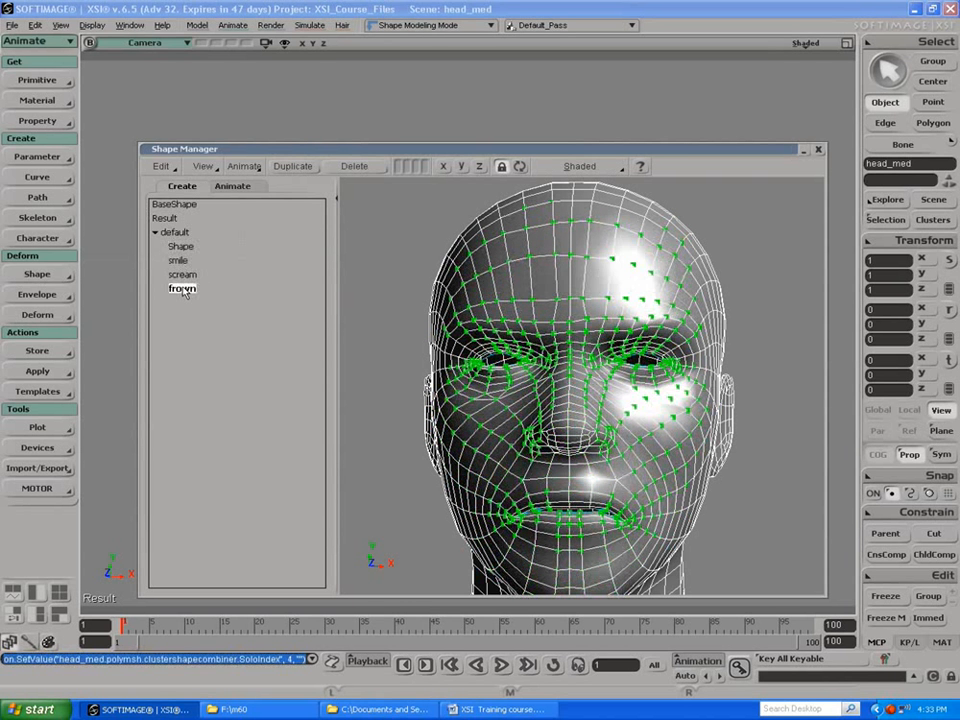
Step: Try putting the frown shape in its own group, and return it to the default group
{"action": "right_click", "coordinate": [183, 291]}
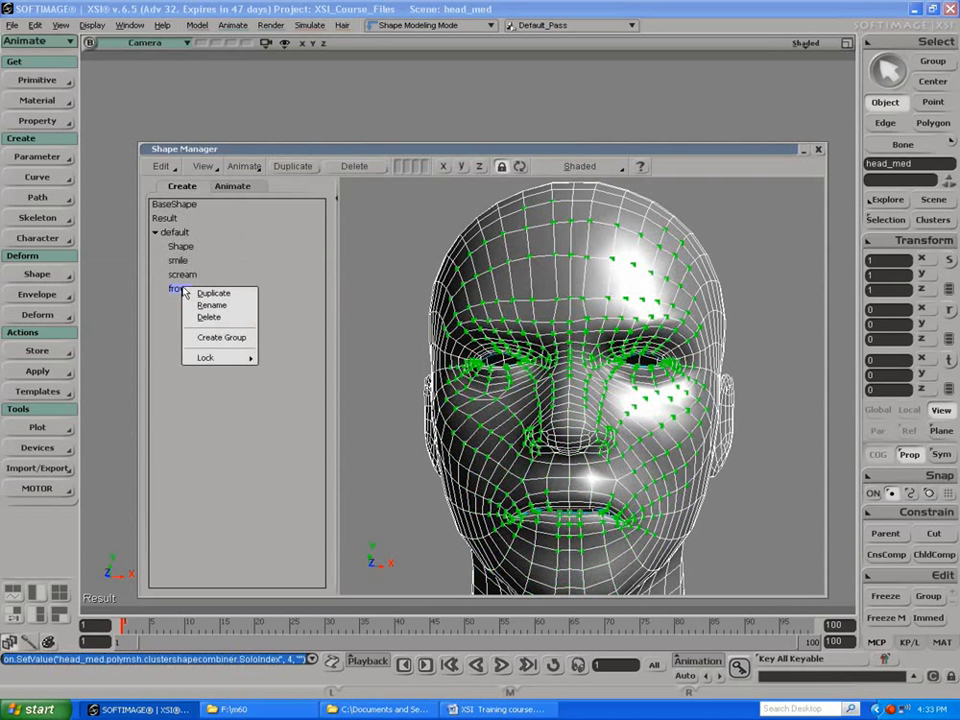
{"action": "left_click", "coordinate": [200, 337]}
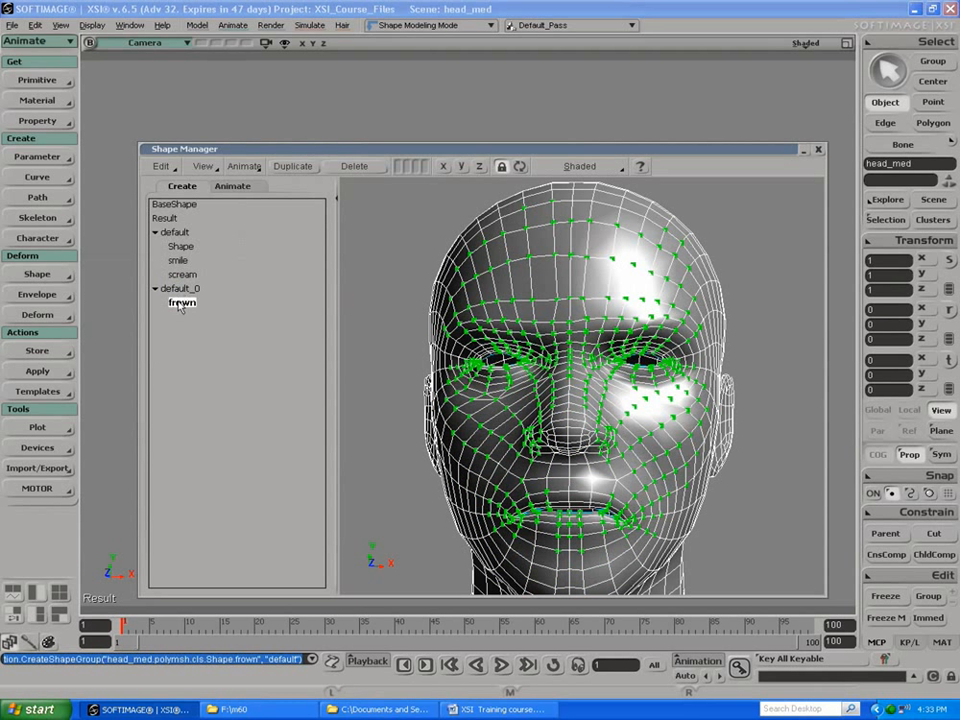
{"action": "right_click", "coordinate": [170, 289]}
{"action": "left_click", "coordinate": [186, 307]}
{"action": "left_click", "coordinate": [155, 232]}
{"action": "left_click", "coordinate": [155, 232]}
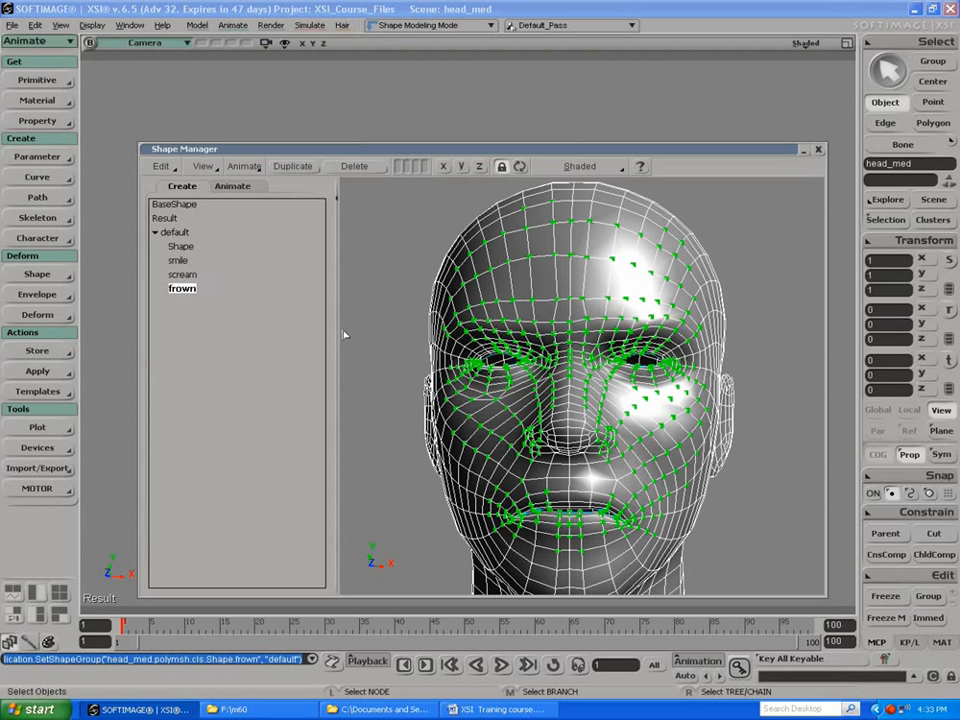
Step: Close the Shape Manager, deselect the head, and bring the Shape Manager up again
{"action": "left_click", "coordinate": [817, 150]}
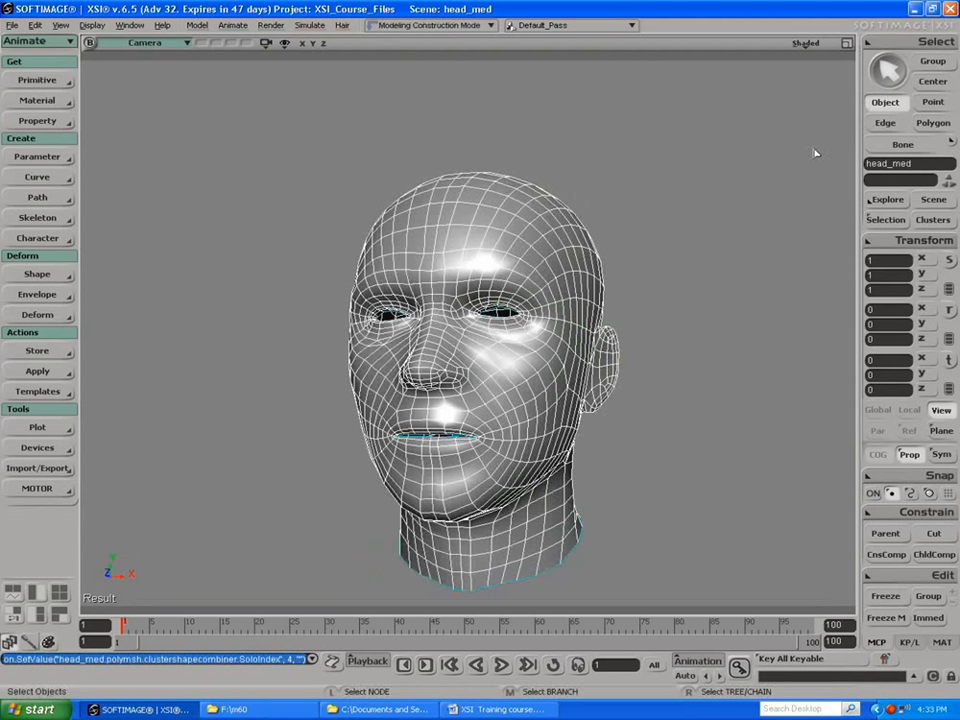
{"action": "left_click", "coordinate": [245, 180]}
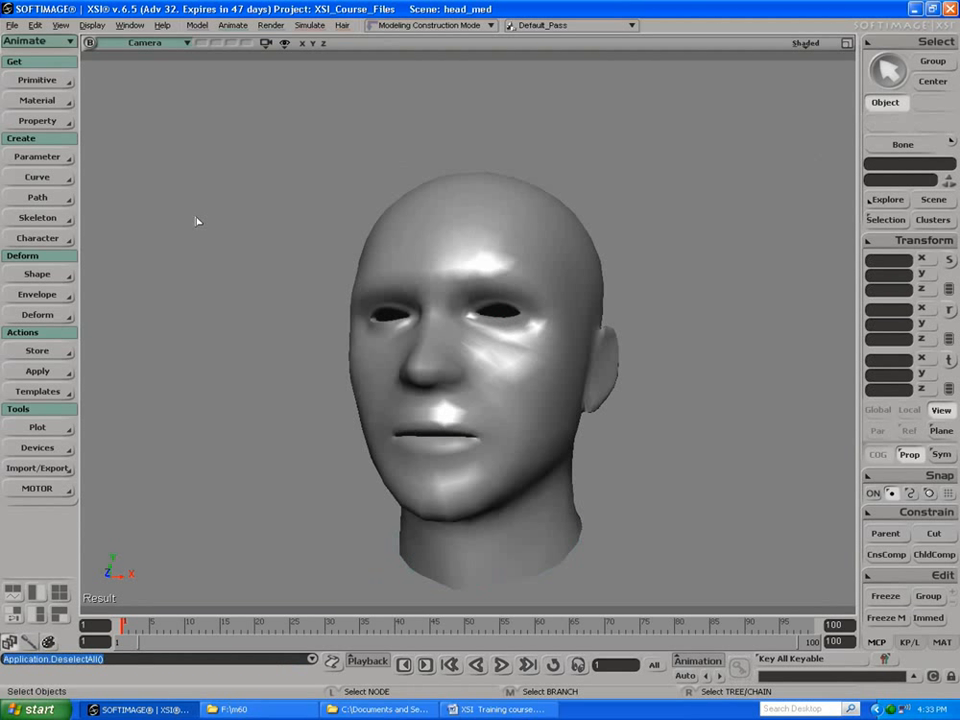
{"action": "left_click", "coordinate": [30, 278]}
{"action": "left_click", "coordinate": [160, 276]}
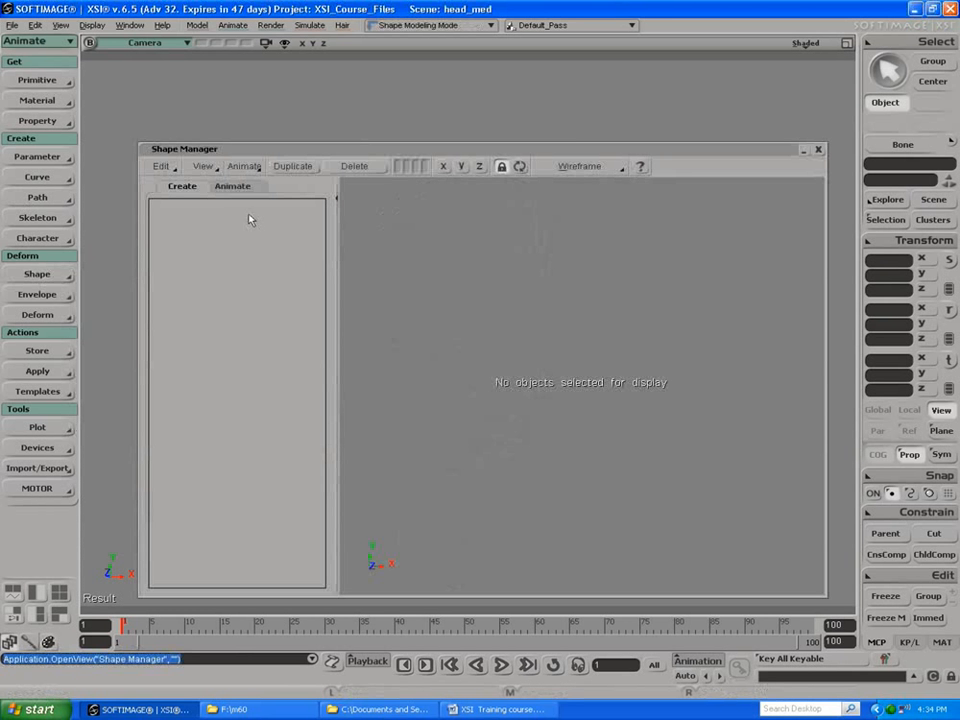
Step: Load head_med into the Shape Manager and show its animatable shape weights
{"action": "left_click_drag", "start_coordinate": [296, 152], "coordinate": [716, 157]}
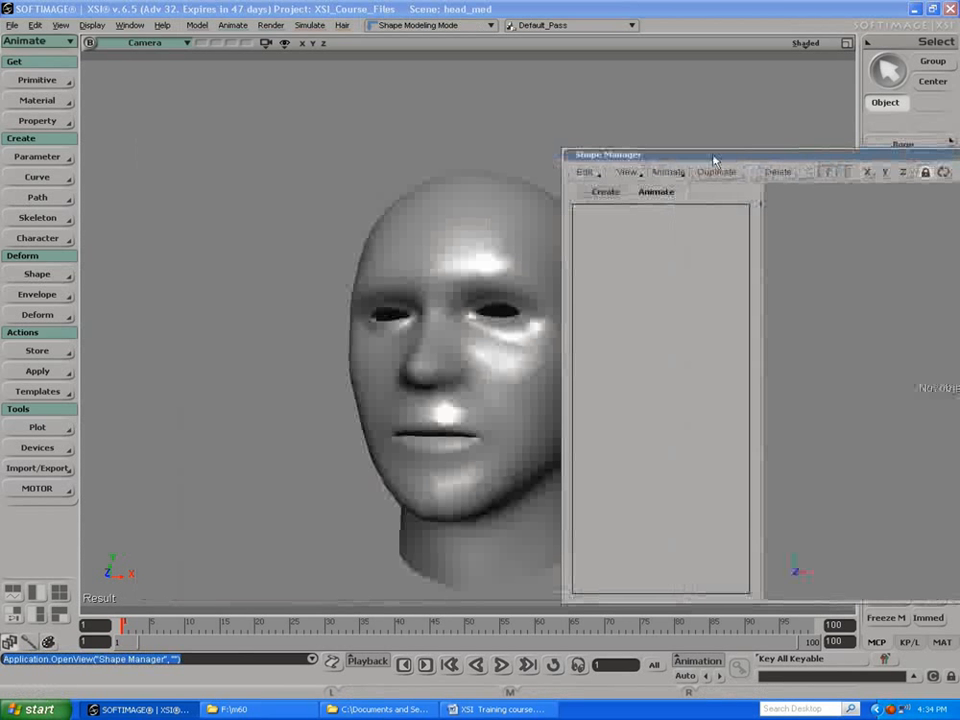
{"action": "left_click", "coordinate": [531, 222]}
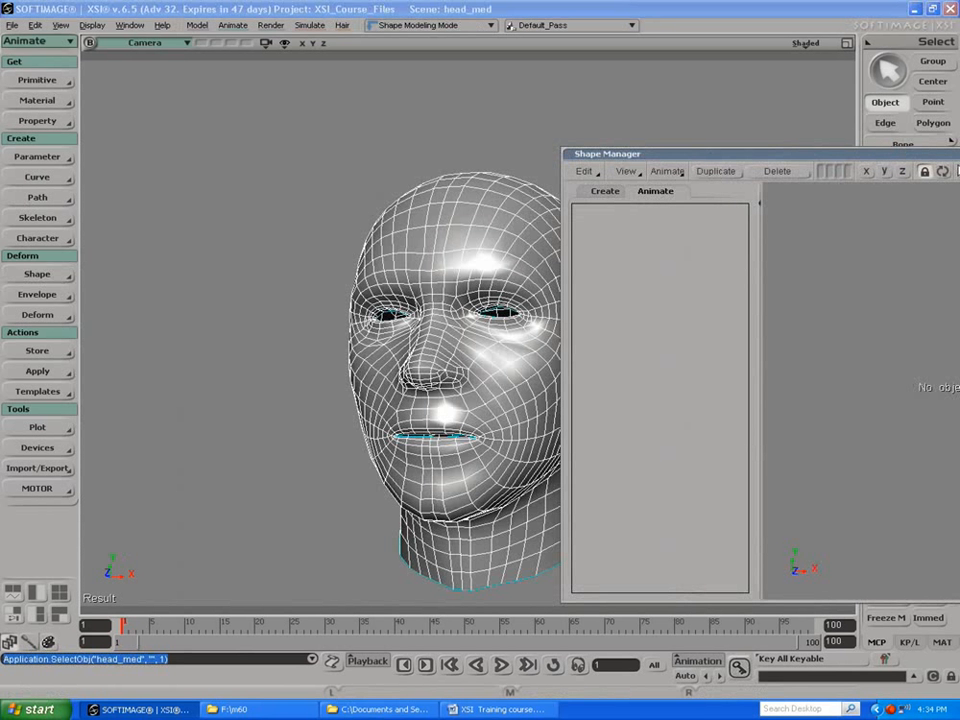
{"action": "left_click", "coordinate": [942, 172]}
{"action": "left_click_drag", "start_coordinate": [806, 154], "coordinate": [592, 59]}
{"action": "left_click", "coordinate": [408, 100]}
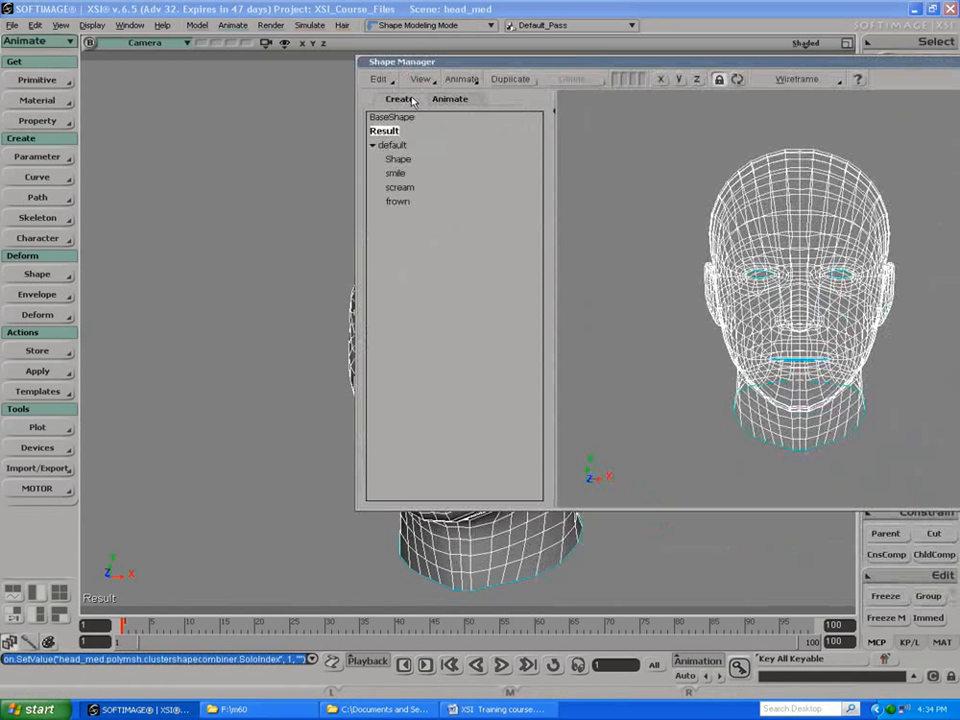
{"action": "left_click", "coordinate": [440, 99]}
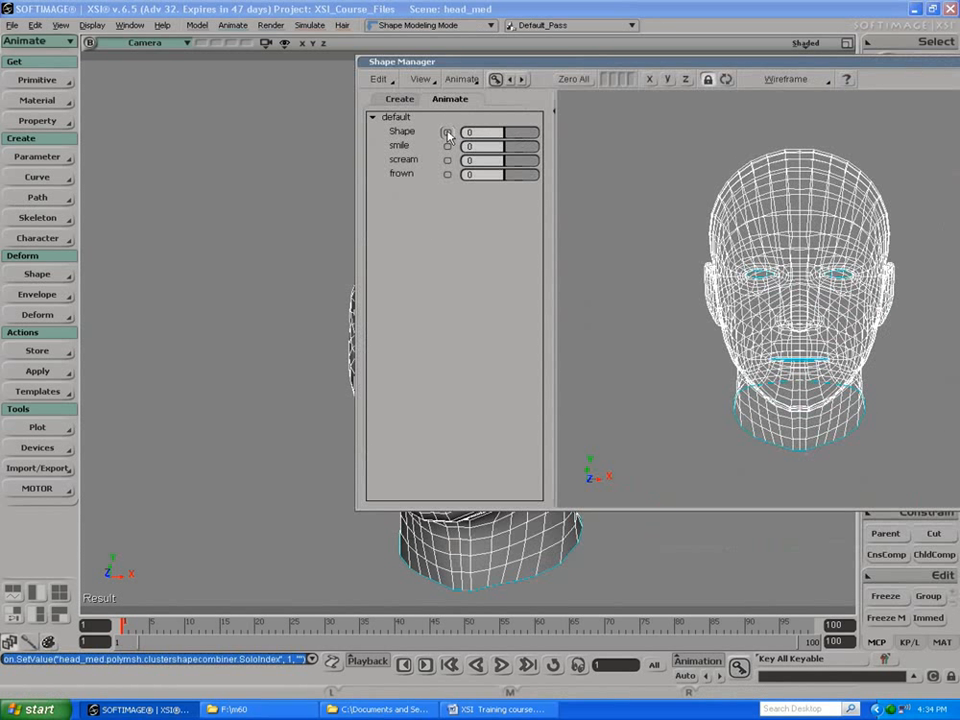
Step: Key all shape weights at 0 on frame 1, and key smile at 1 on frame 20
{"action": "left_click", "coordinate": [492, 80]}
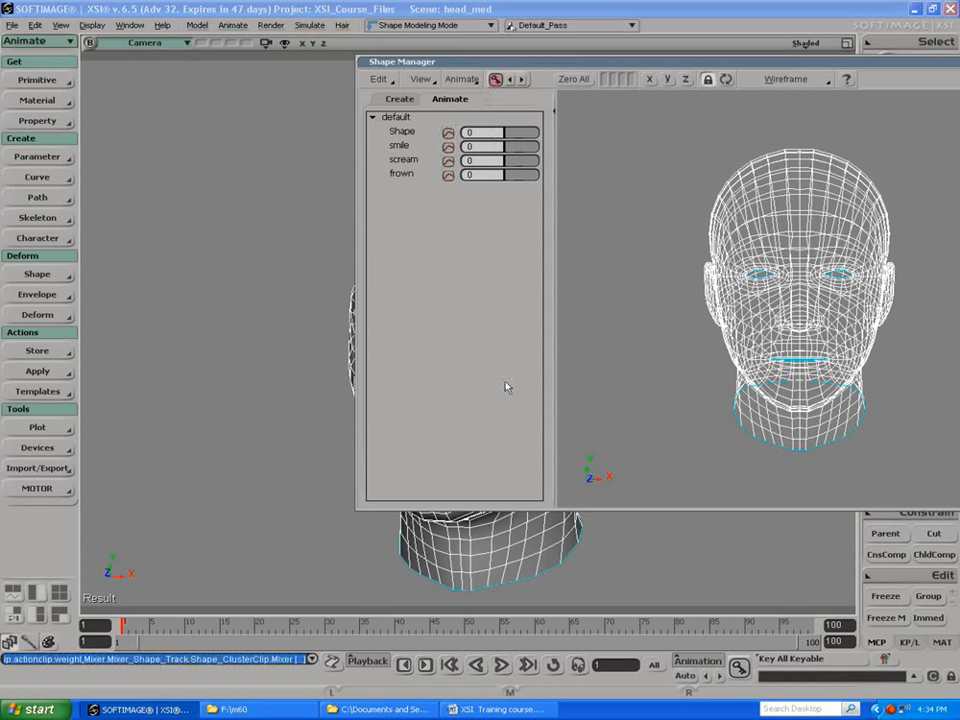
{"action": "left_click", "coordinate": [253, 625]}
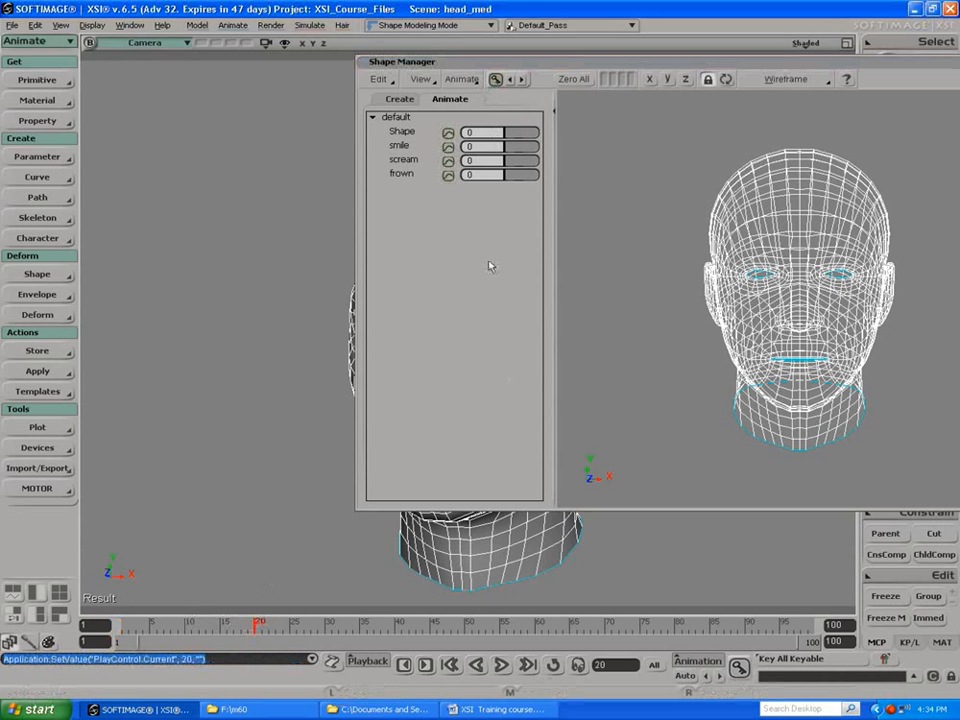
{"action": "left_click_drag", "start_coordinate": [512, 147], "coordinate": [548, 149]}
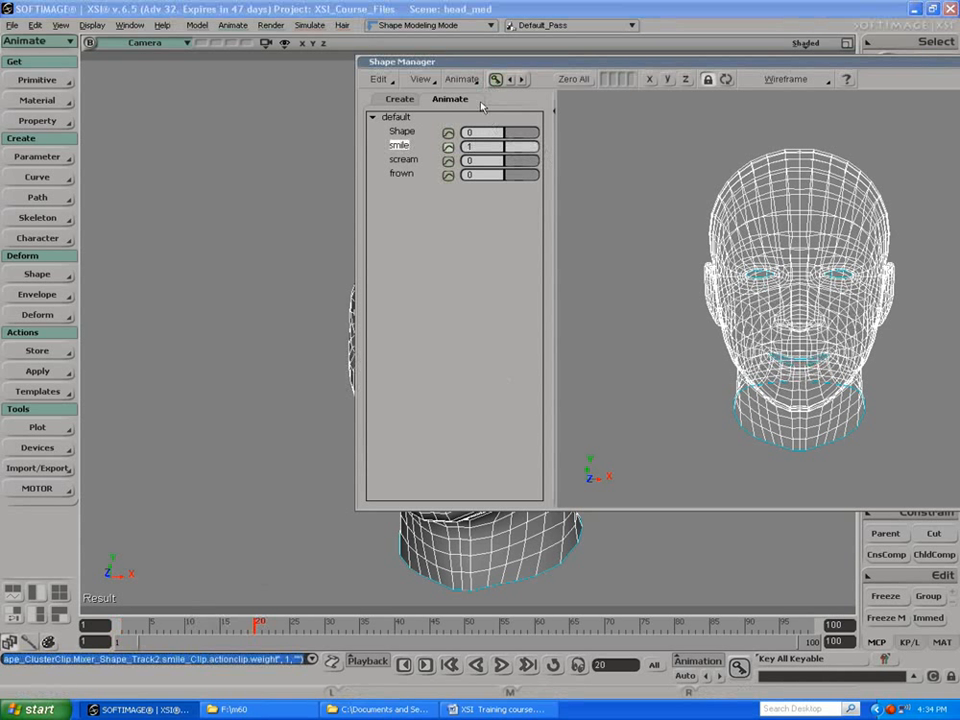
Step: Key the shape weights on frame 33 with frown at 1 and smile at 0
{"action": "left_click", "coordinate": [347, 625]}
{"action": "left_click_drag", "start_coordinate": [519, 177], "coordinate": [497, 145]}
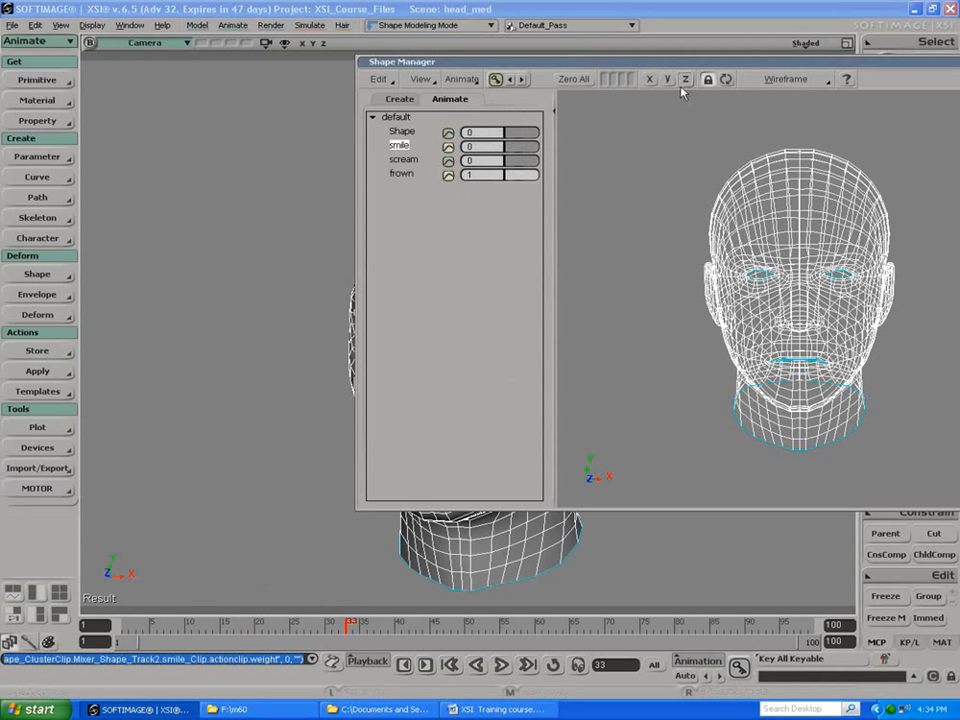
{"action": "left_click", "coordinate": [498, 79]}
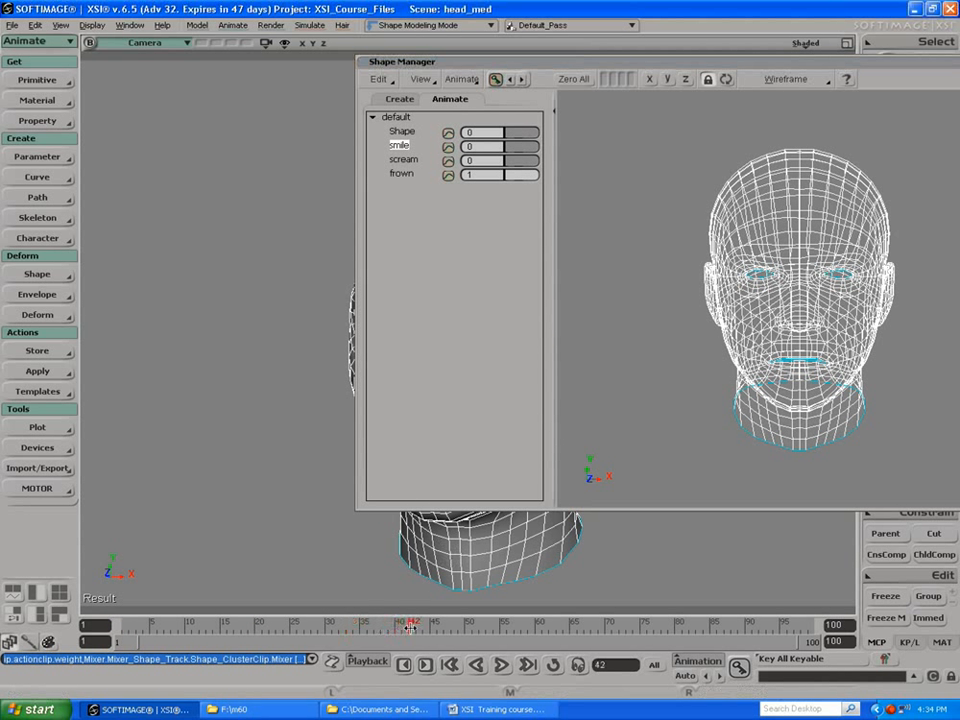
Step: Key the shape weights on frame 41 with scream at 1 and frown at 0
{"action": "left_click_drag", "start_coordinate": [342, 627], "coordinate": [403, 621]}
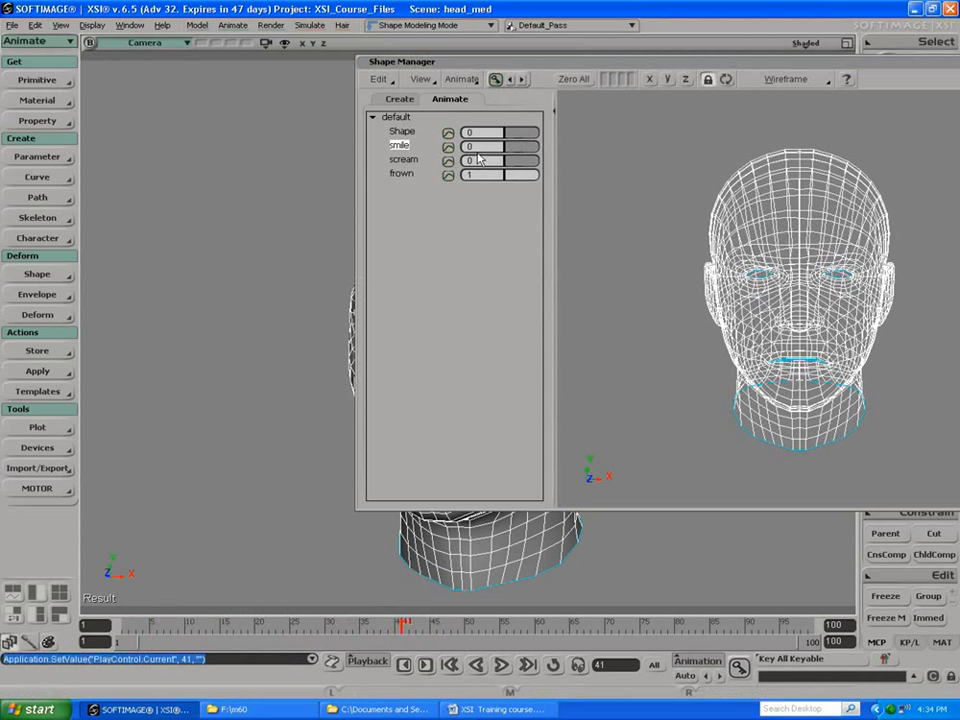
{"action": "left_click_drag", "start_coordinate": [514, 161], "coordinate": [479, 175]}
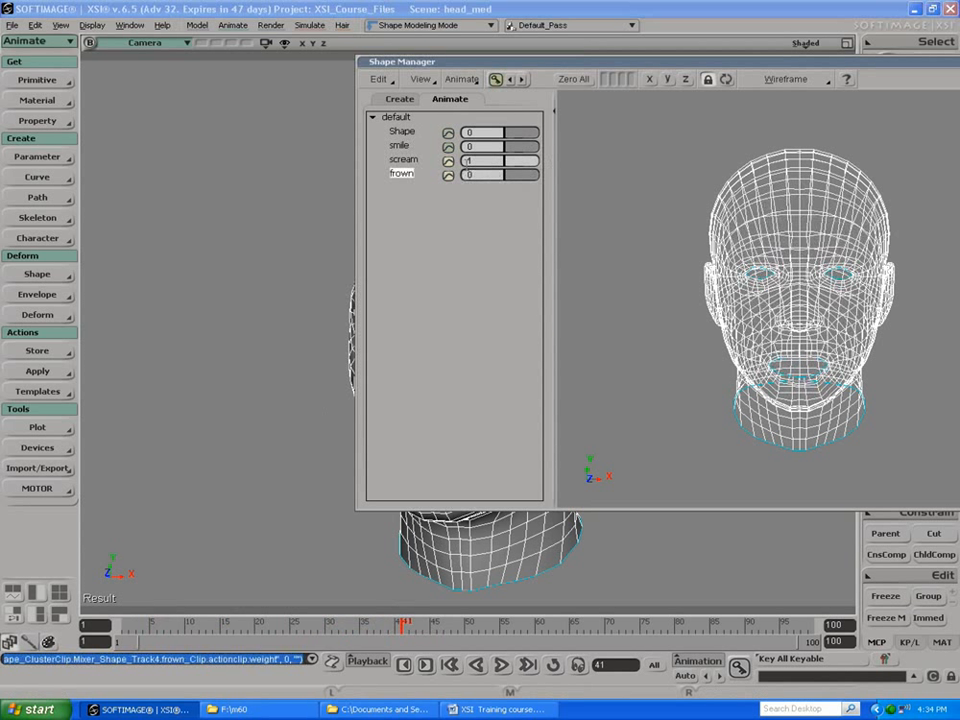
{"action": "left_click", "coordinate": [495, 79]}
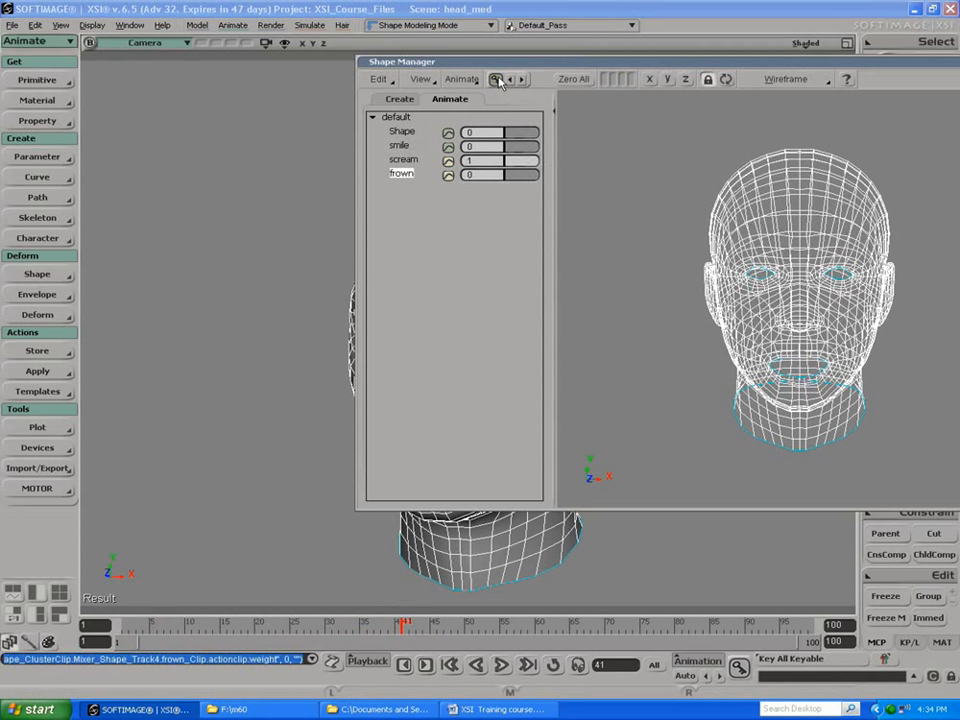
Step: Key the shape weights on frame 59 with smile at 1 and scream at 0
{"action": "left_click", "coordinate": [531, 622]}
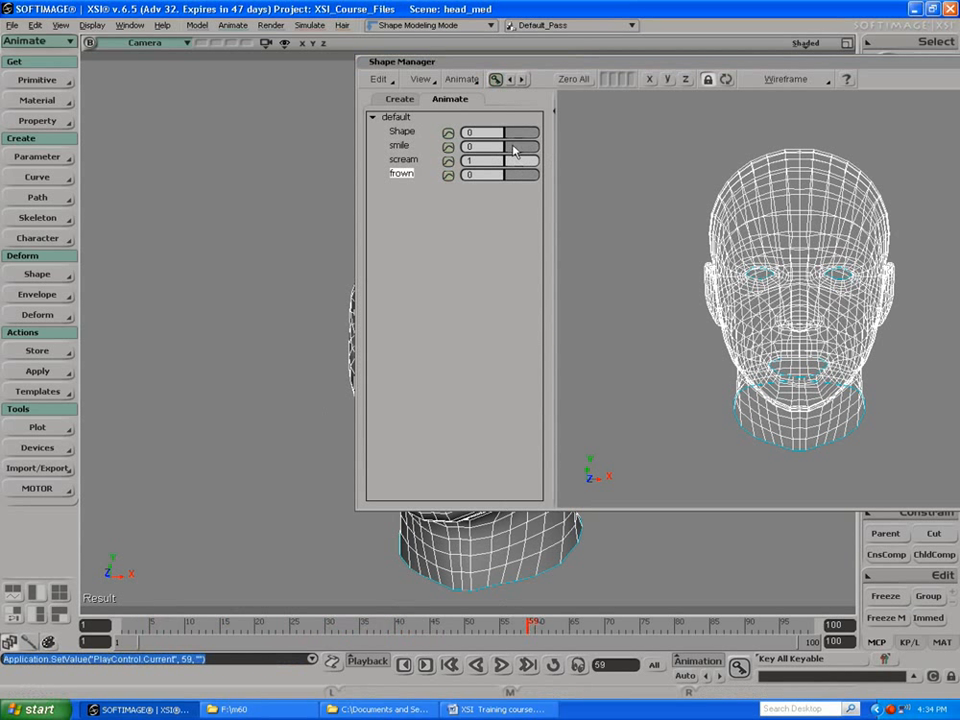
{"action": "left_click_drag", "start_coordinate": [513, 147], "coordinate": [490, 163]}
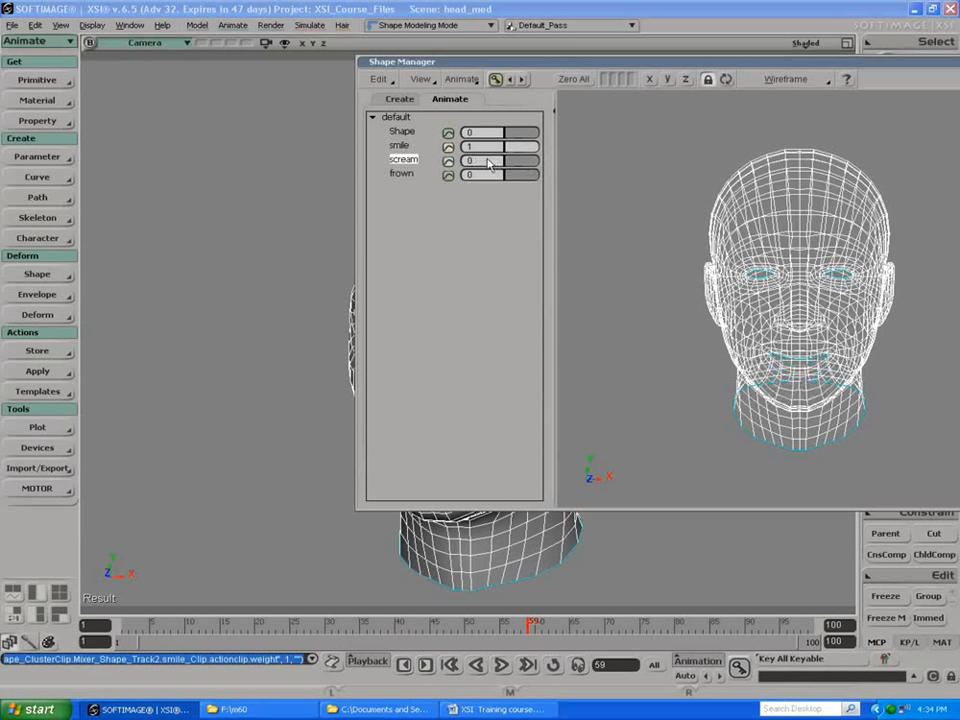
{"action": "left_click", "coordinate": [494, 80]}
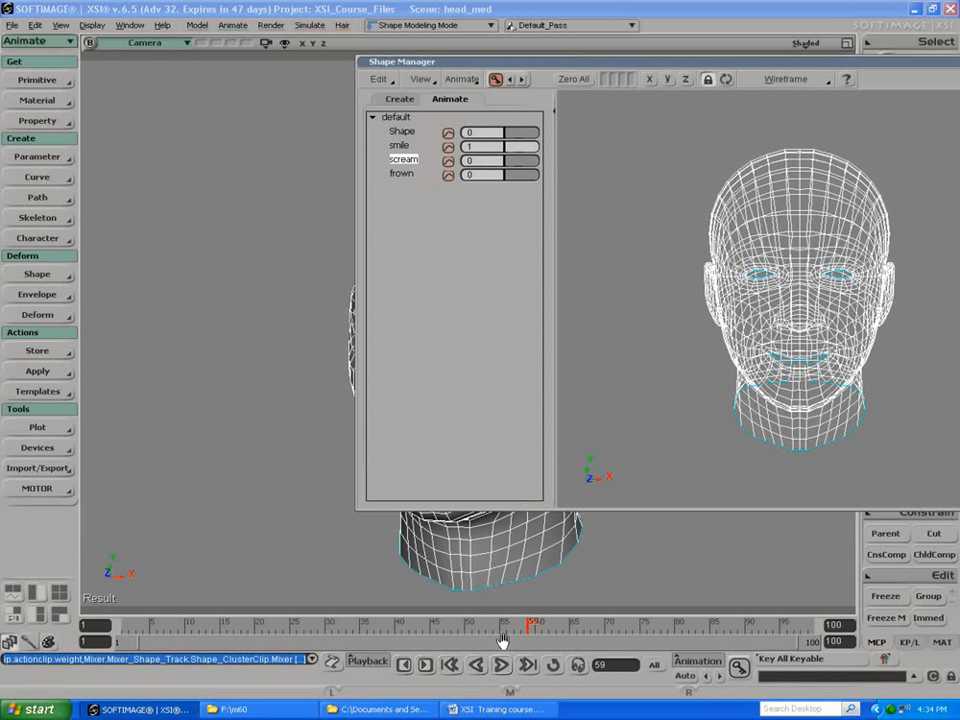
Step: Scrub through the keyed facial animation, close the Shape Manager, and review the animation on the head in the Camera view
{"action": "left_click_drag", "start_coordinate": [500, 625], "coordinate": [122, 627]}
{"action": "left_click_drag", "start_coordinate": [592, 66], "coordinate": [374, 77]}
{"action": "left_click", "coordinate": [812, 80]}
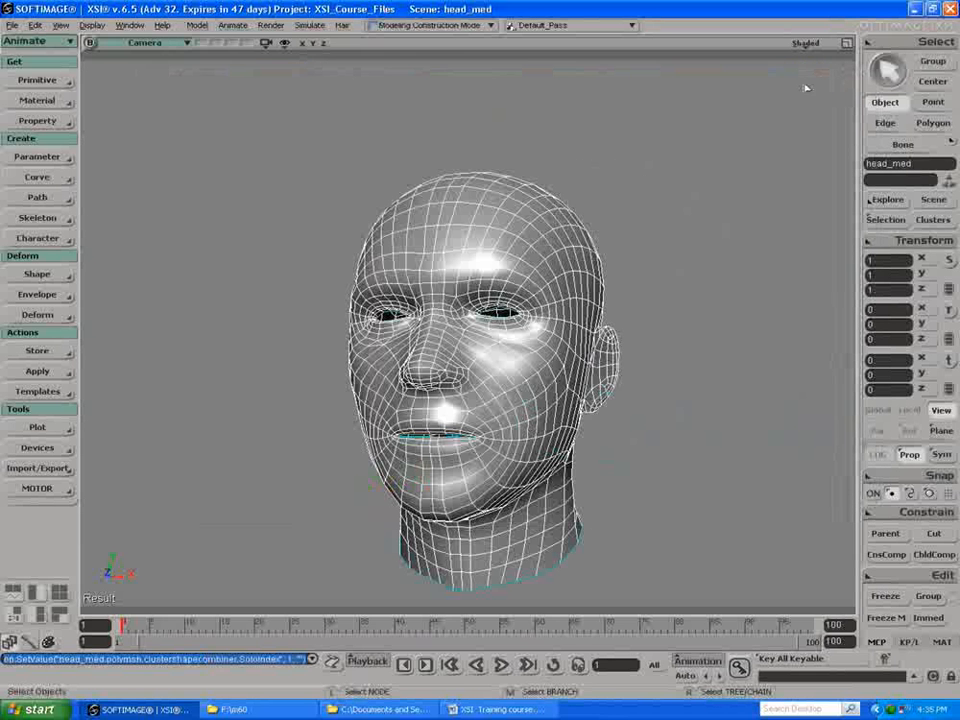
{"action": "left_click_drag", "start_coordinate": [122, 624], "coordinate": [380, 615]}
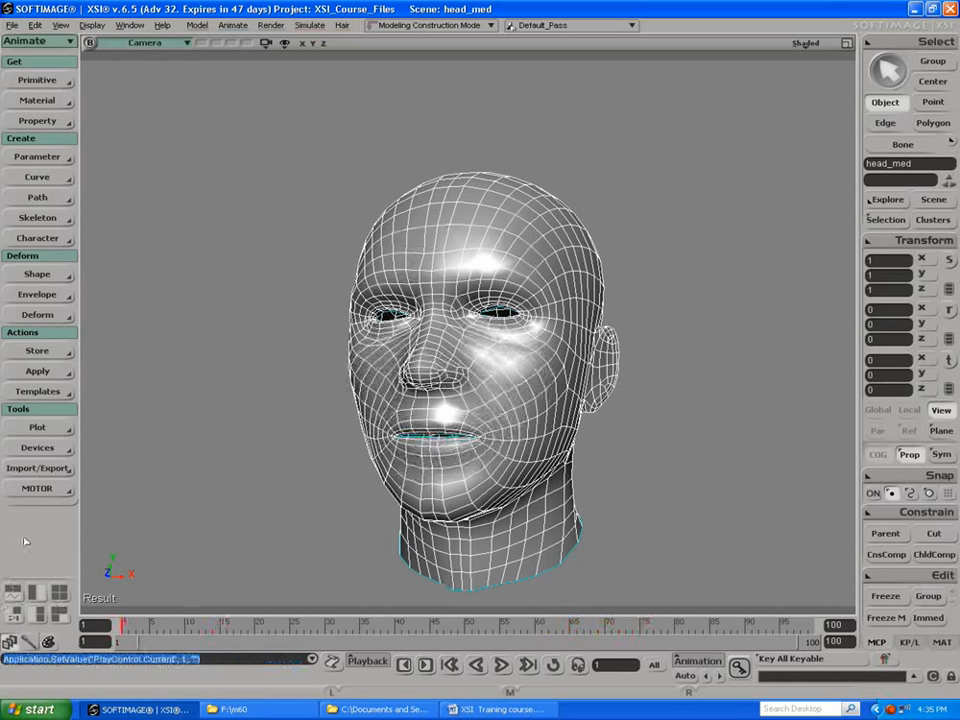
Step: Open the body_med scene without saving the changes to head_med
{"action": "left_click", "coordinate": [11, 25]}
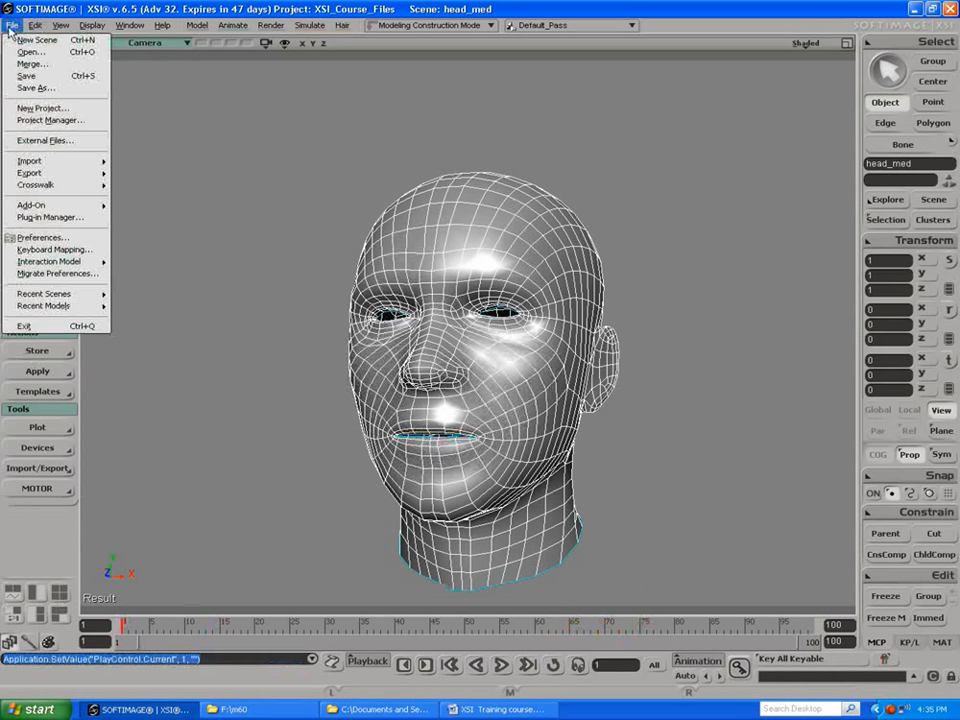
{"action": "left_click", "coordinate": [15, 47]}
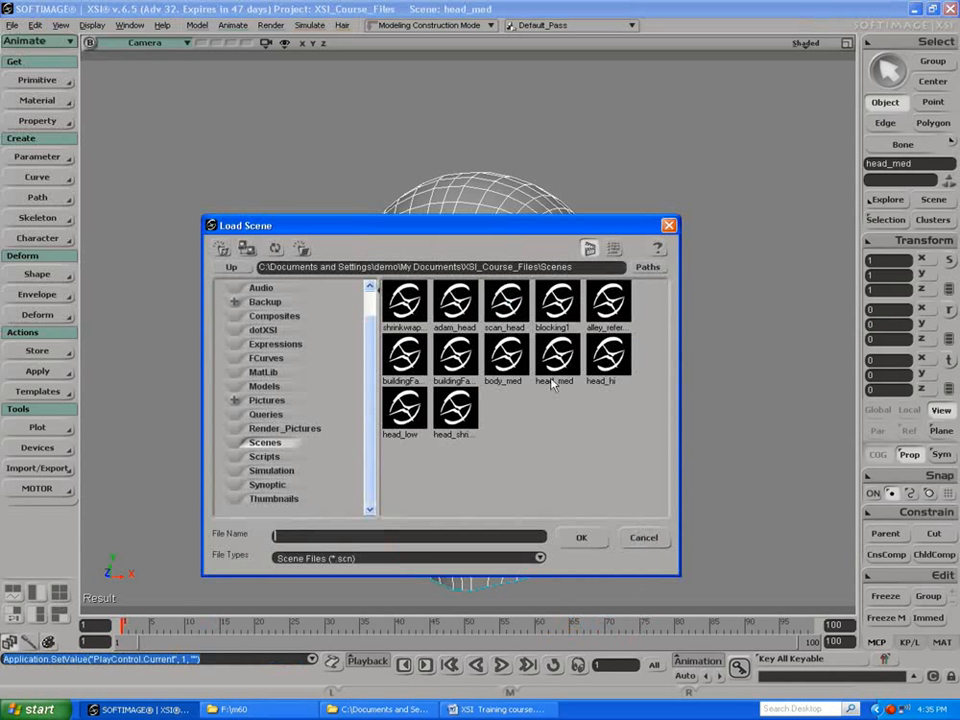
{"action": "left_click", "coordinate": [503, 362]}
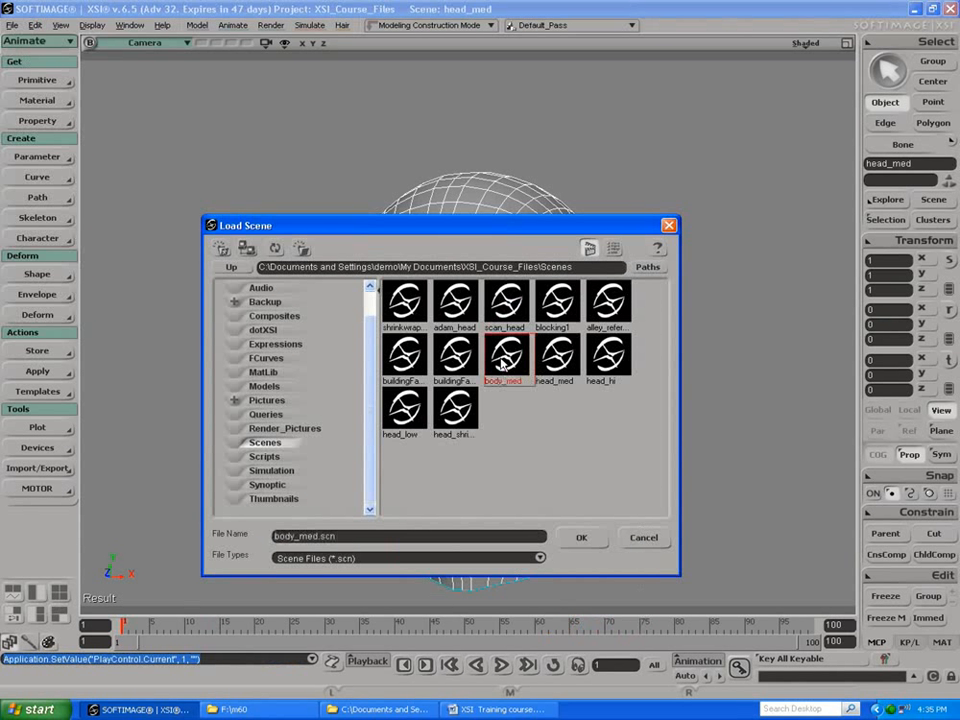
{"action": "left_click", "coordinate": [591, 538]}
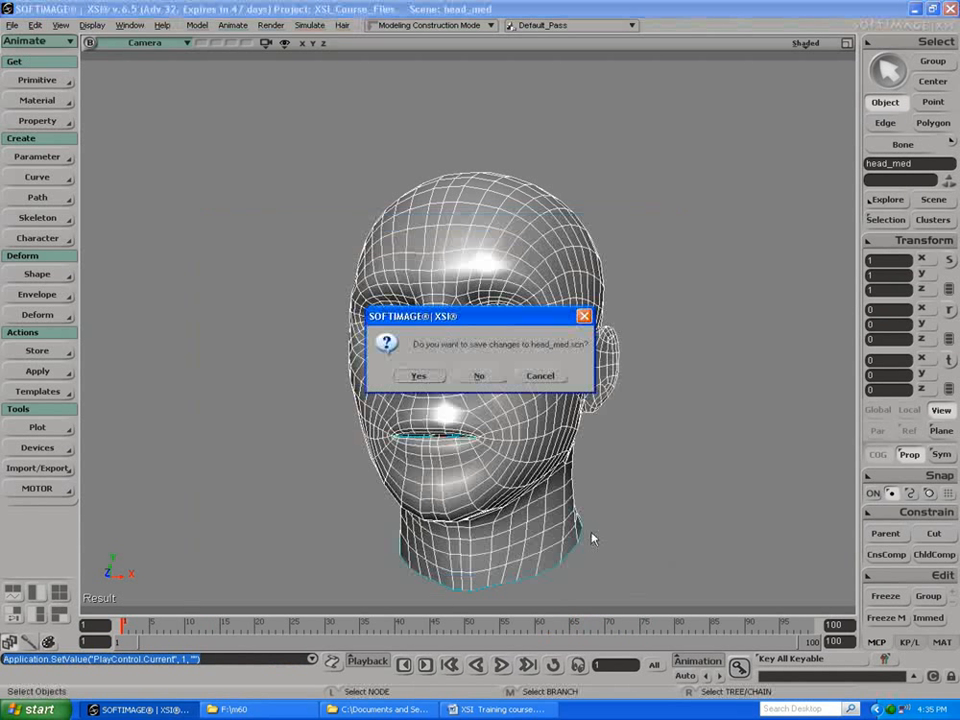
{"action": "left_click", "coordinate": [479, 375]}
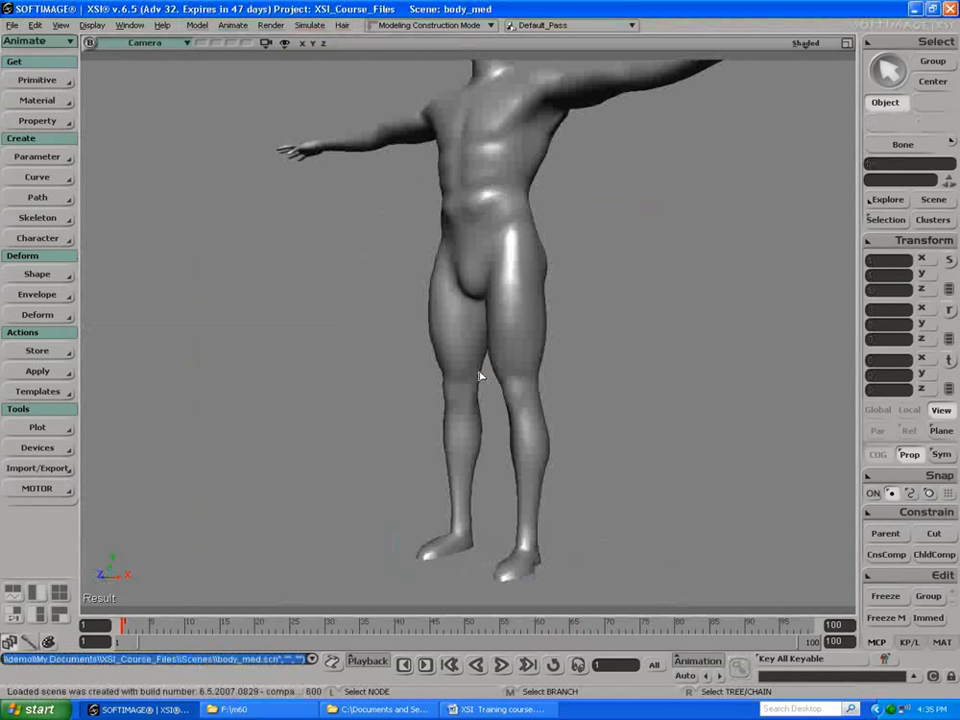
Step: Frame the whole body in the Camera view and maximize the Front view
{"action": "key", "text": "s"}
{"action": "left_click_drag", "start_coordinate": [349, 276], "coordinate": [291, 289]}
{"action": "right_click_drag", "start_coordinate": [238, 246], "coordinate": [345, 281]}
{"action": "middle_click_drag", "start_coordinate": [346, 281], "coordinate": [343, 251]}
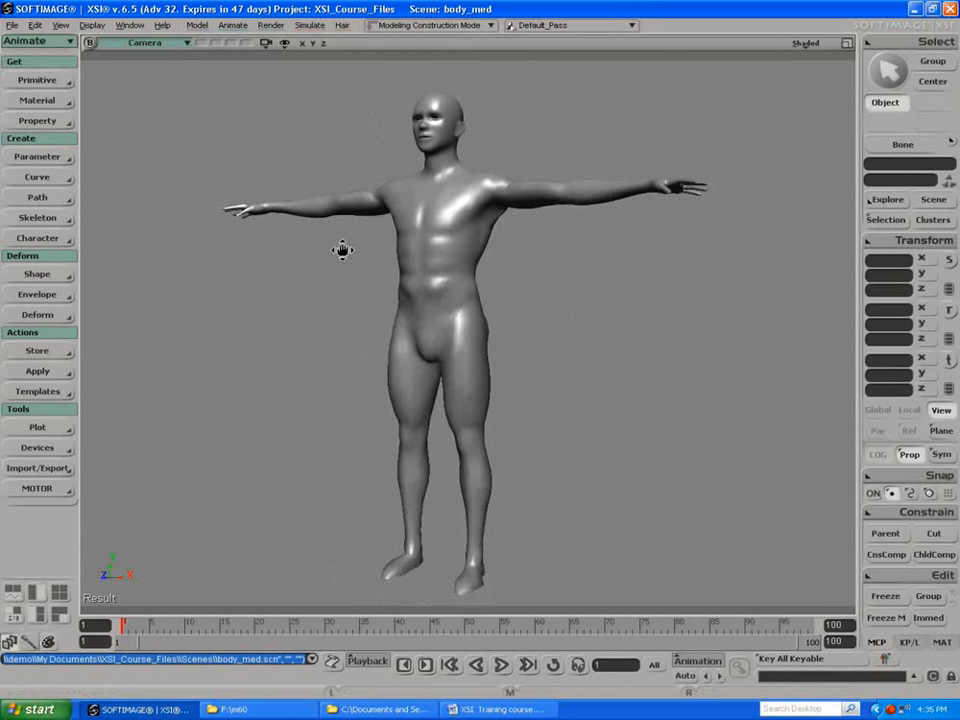
{"action": "right_click_drag", "start_coordinate": [343, 251], "coordinate": [309, 241]}
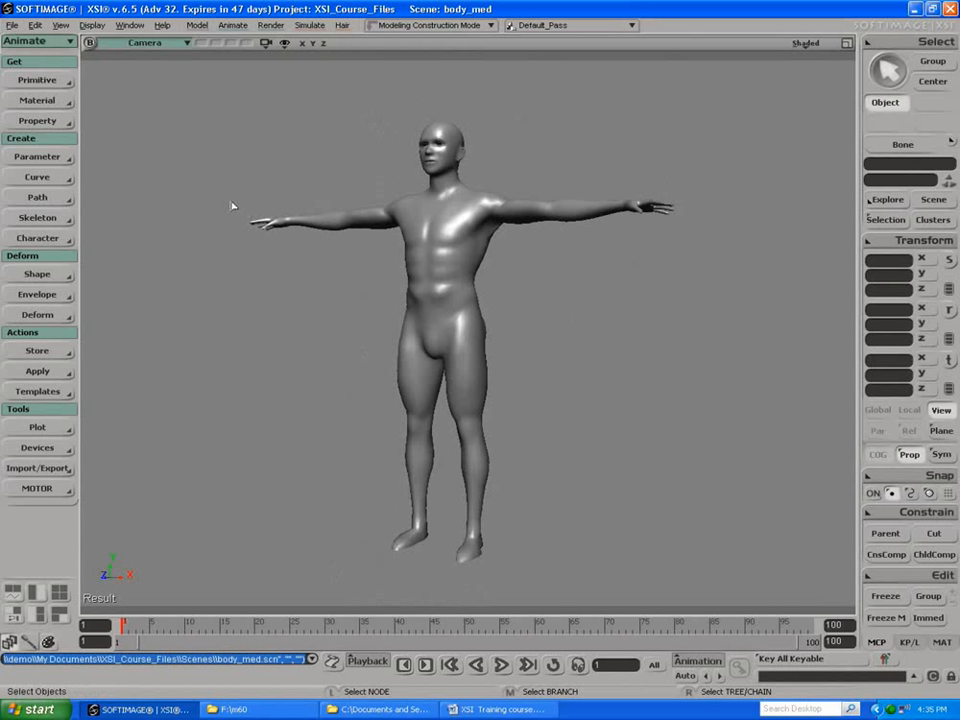
{"action": "left_click", "coordinate": [849, 46]}
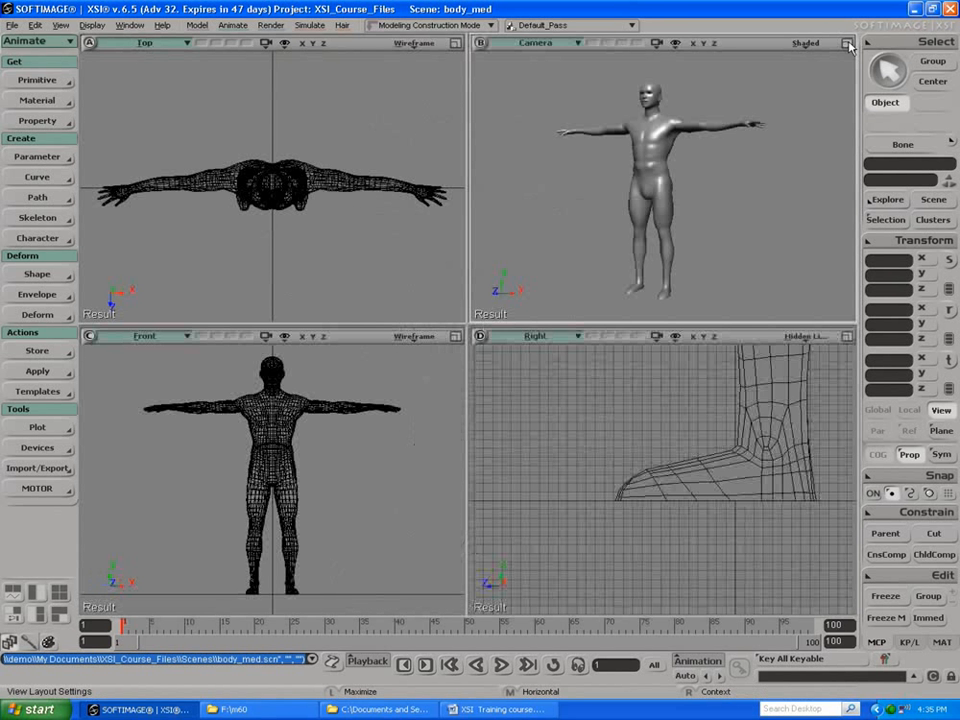
{"action": "left_click", "coordinate": [461, 338]}
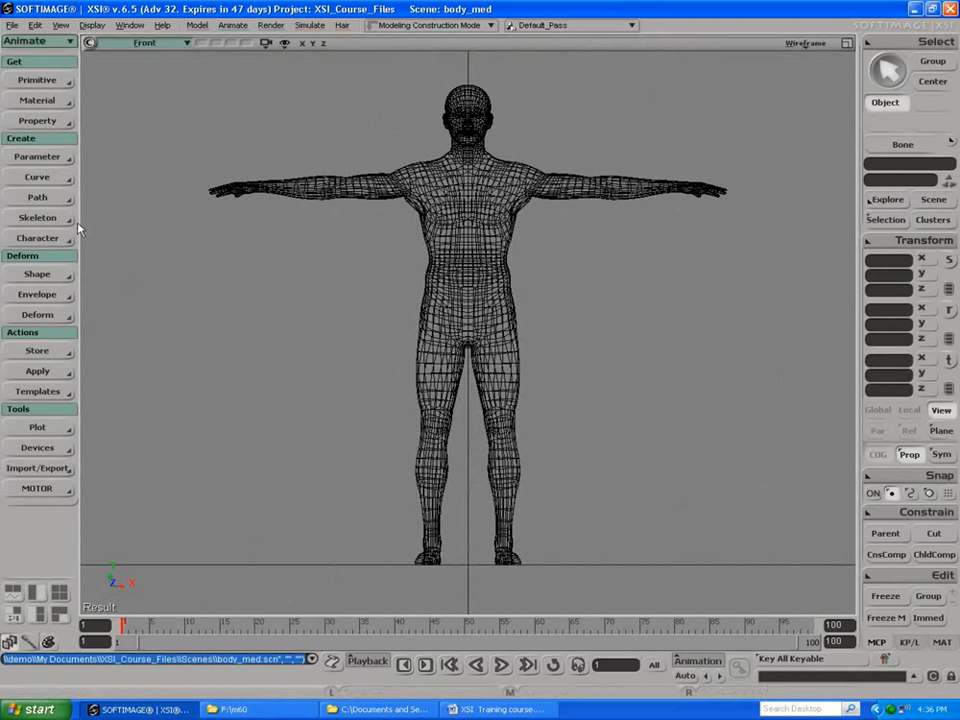
Step: Add the preset Skeleton - Man - Basic model to the scene
{"action": "left_click", "coordinate": [47, 219]}
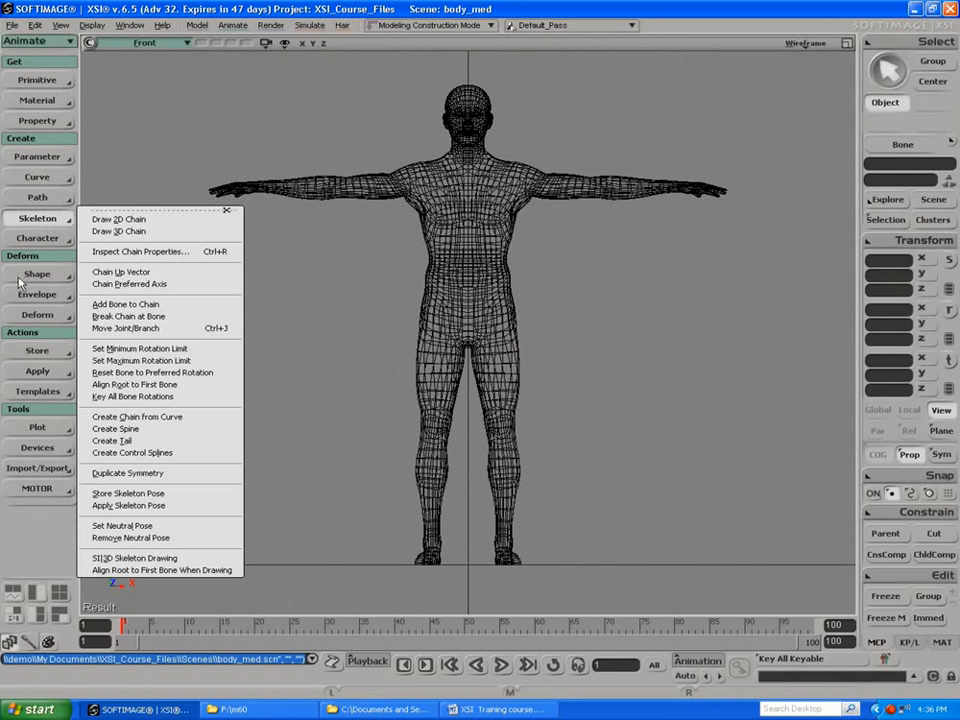
{"action": "left_click", "coordinate": [37, 238]}
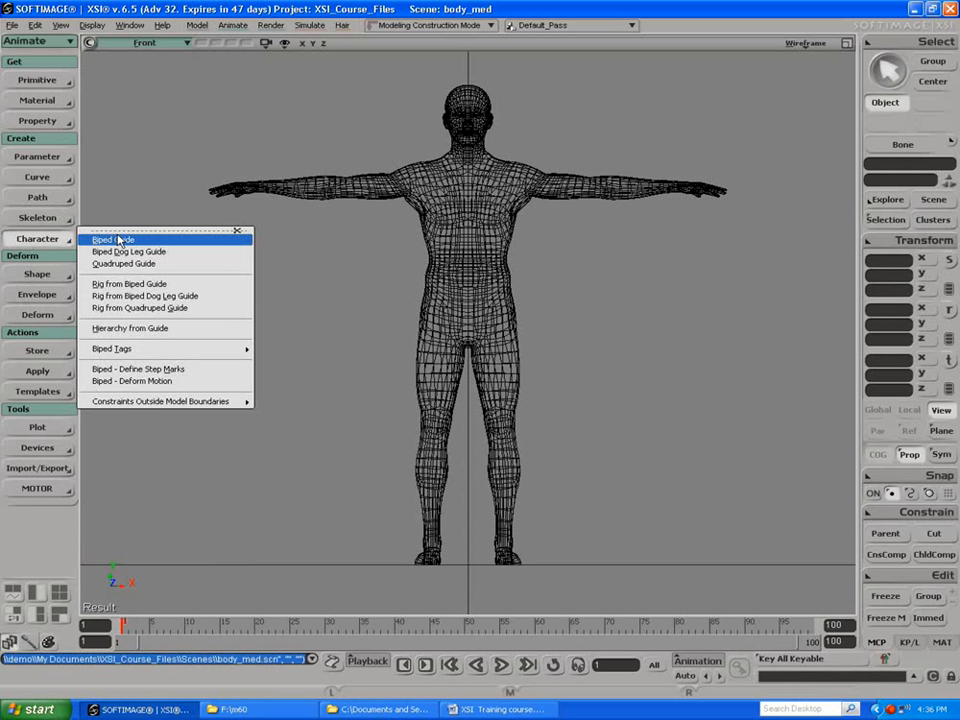
{"action": "left_click", "coordinate": [28, 83]}
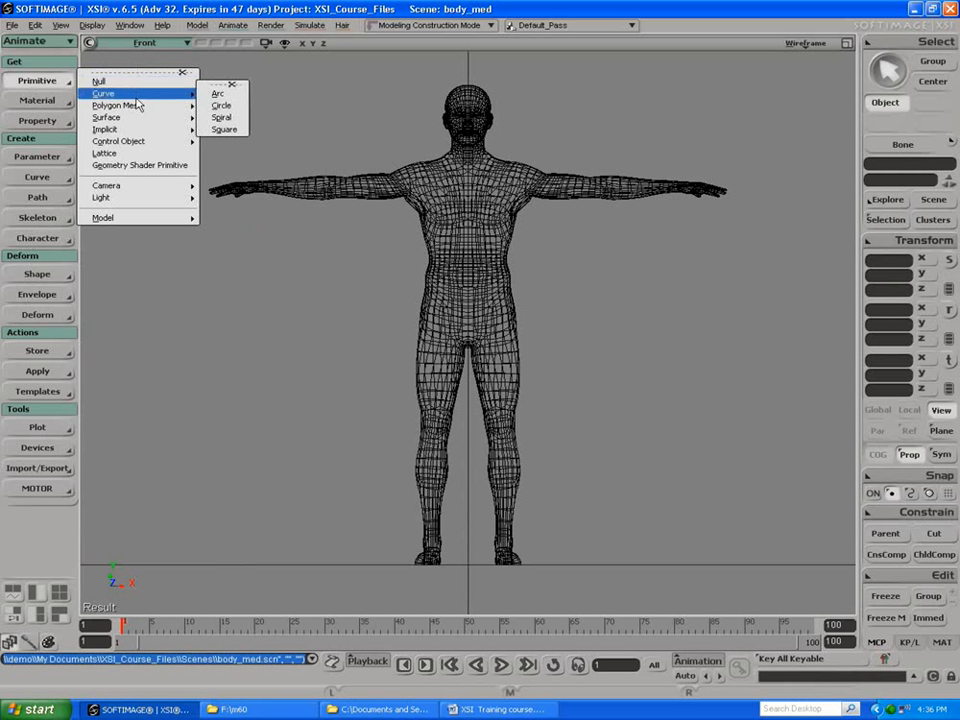
{"action": "mouse_move", "coordinate": [115, 219]}
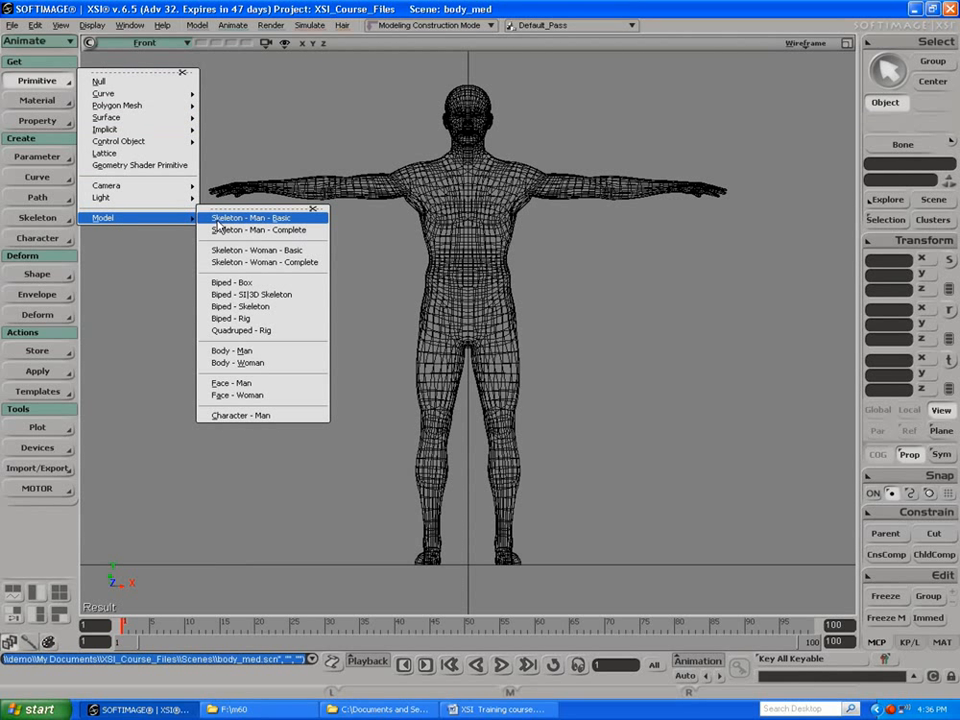
{"action": "left_click", "coordinate": [218, 224]}
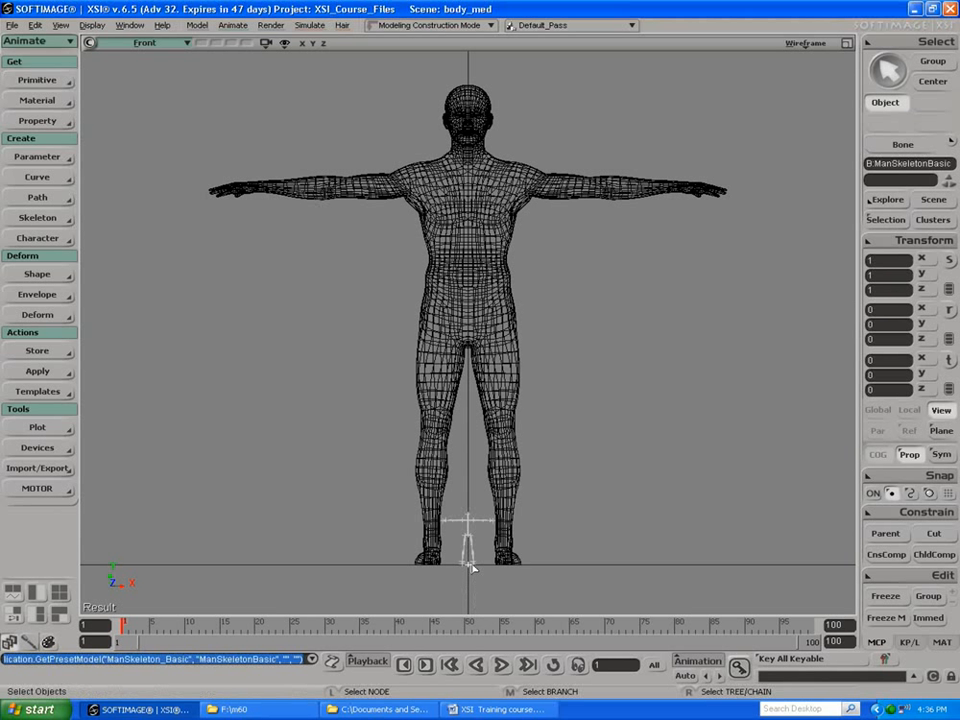
Step: Scale the skeleton uniformly to about 8.75 and raise it until it sits inside the body mesh
{"action": "key", "text": "x"}
{"action": "left_click_drag", "start_coordinate": [468, 545], "coordinate": [748, 538]}
{"action": "key", "text": "space"}
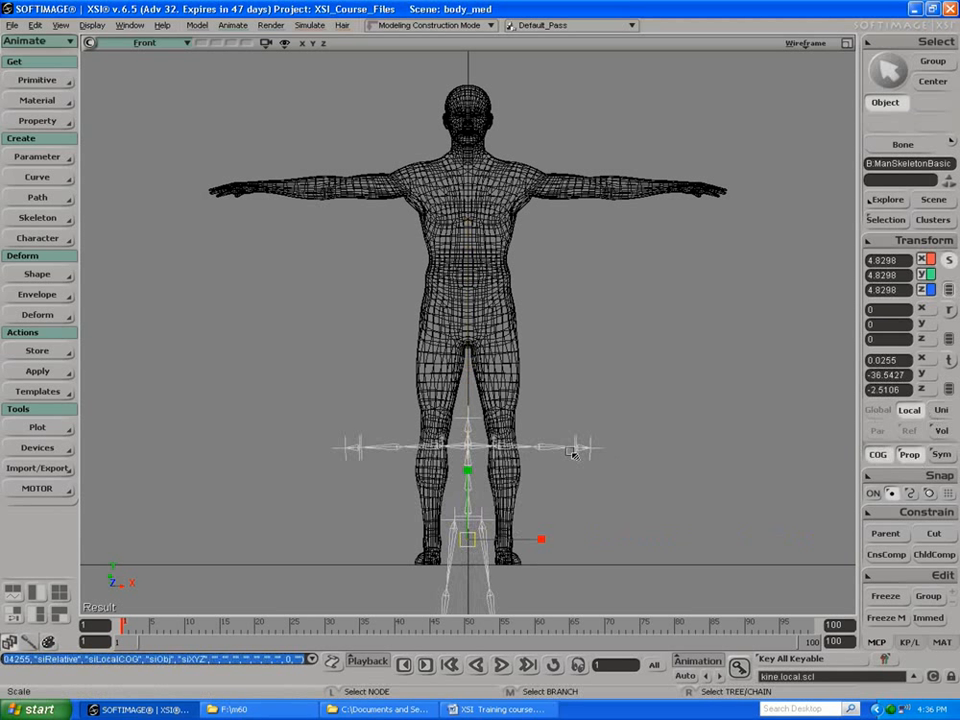
{"action": "key", "text": "x"}
{"action": "left_click_drag", "start_coordinate": [440, 556], "coordinate": [600, 540]}
{"action": "key", "text": "space"}
{"action": "key", "text": "v"}
{"action": "left_click_drag", "start_coordinate": [469, 477], "coordinate": [470, 298]}
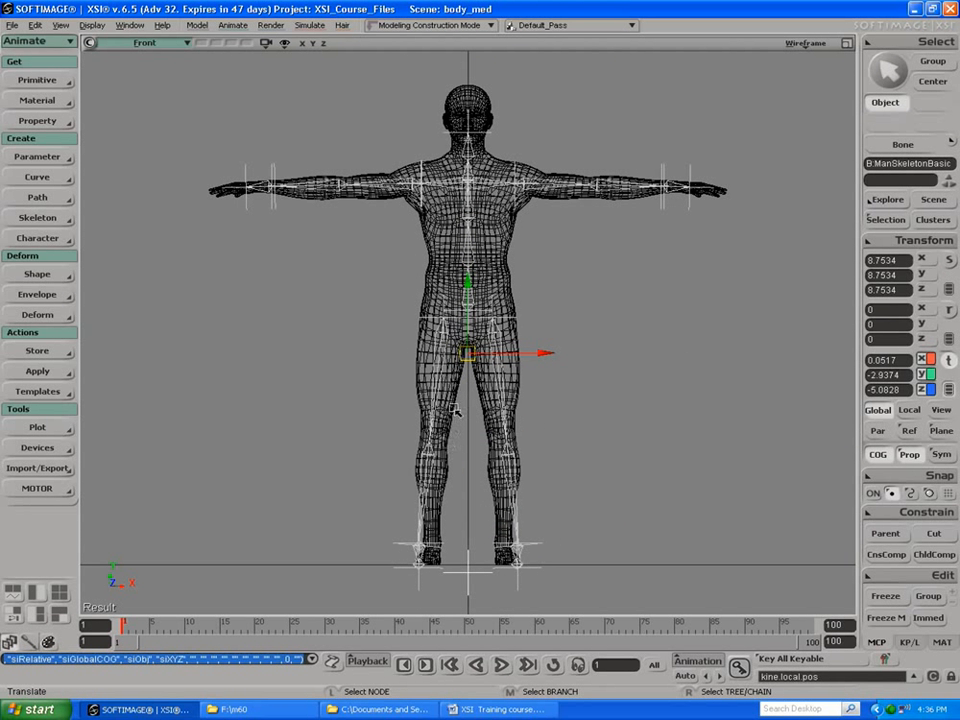
Step: Refine the skeleton's uniform scale to about 8.91 to match the body's proportions and clear the selection
{"action": "key", "text": "x"}
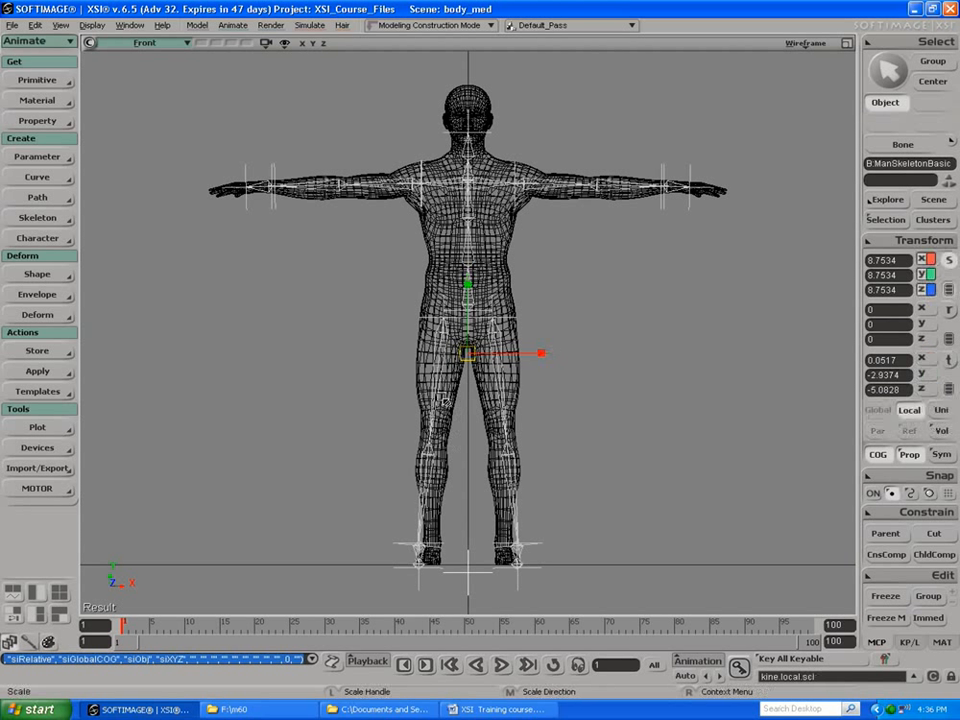
{"action": "mouse_move", "coordinate": [465, 365]}
{"action": "left_mouse_down"}
{"action": "mouse_move", "coordinate": [478, 360]}
{"action": "mouse_move", "coordinate": [470, 357]}
{"action": "left_mouse_up"}
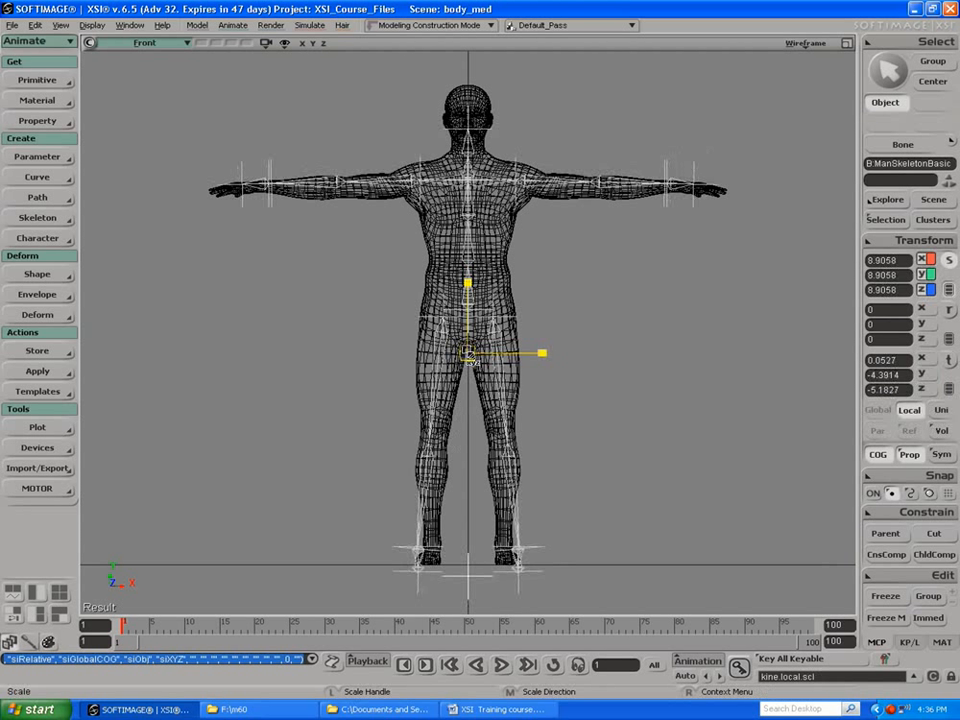
{"action": "left_click_drag", "start_coordinate": [469, 358], "coordinate": [470, 358]}
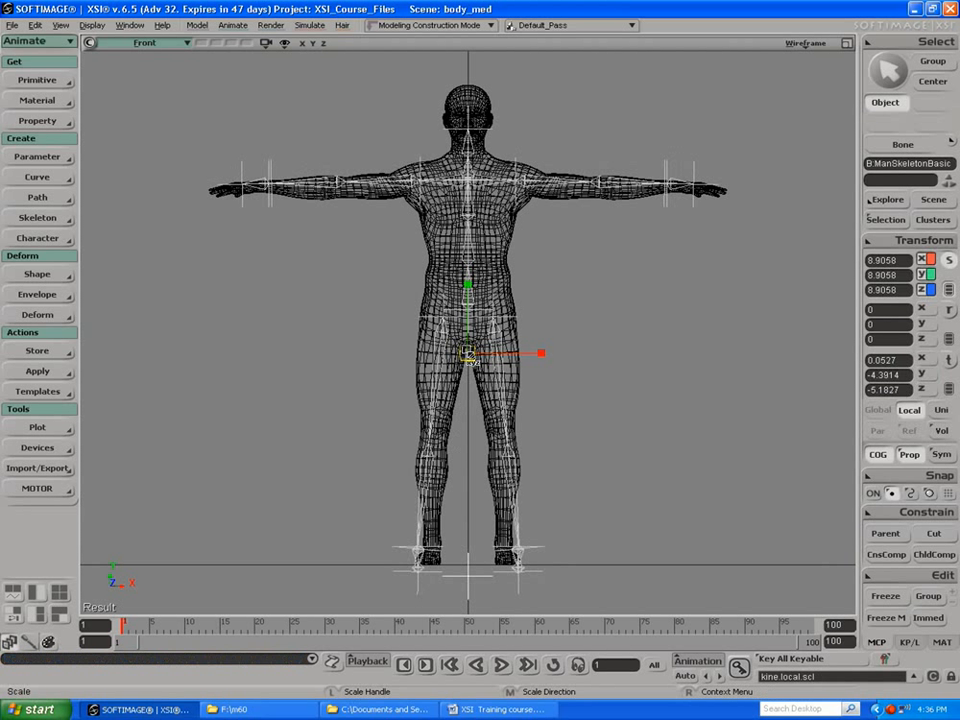
{"action": "key", "text": "space"}
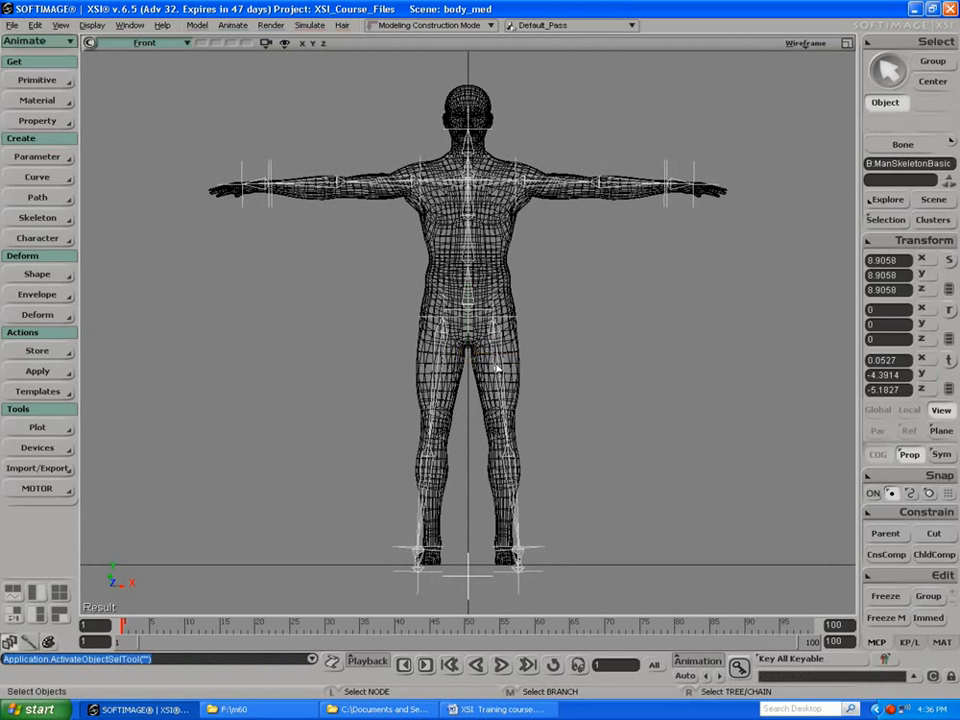
{"action": "left_click", "coordinate": [497, 369]}
{"action": "left_click", "coordinate": [540, 372]}
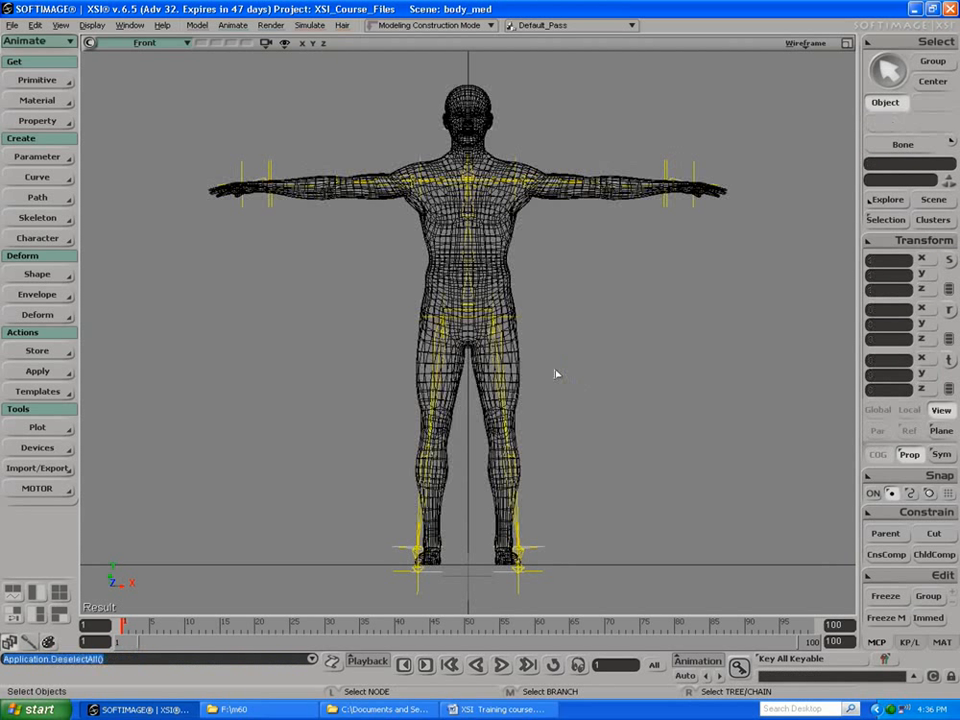
Step: Restrict selection to chain elements so the skeleton can be picked without selecting the body mesh
{"action": "left_click", "coordinate": [502, 320]}
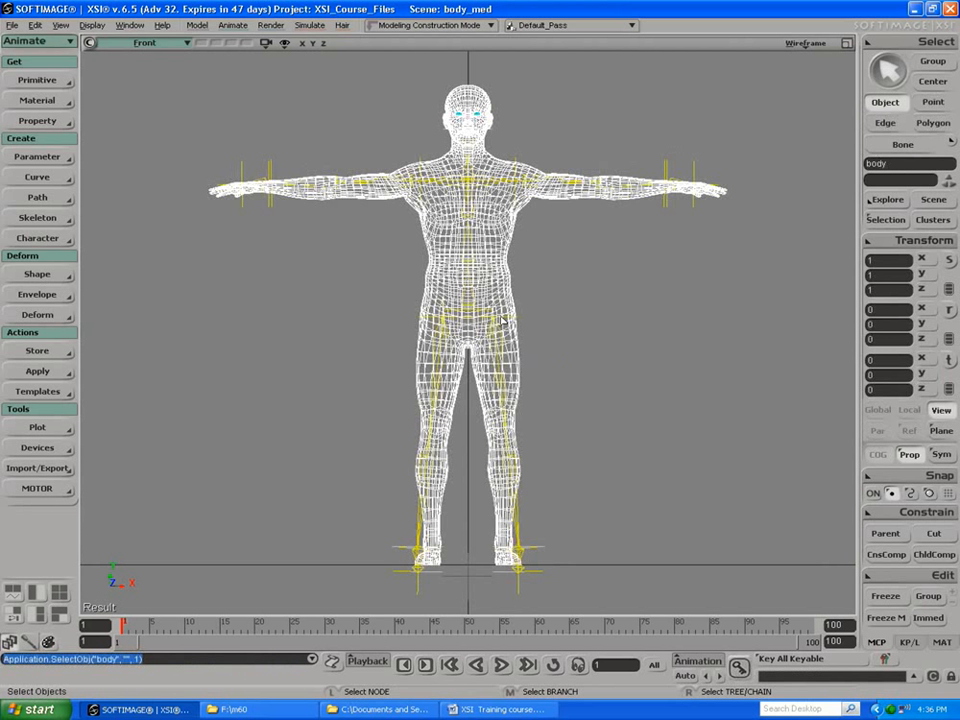
{"action": "left_click", "coordinate": [525, 354]}
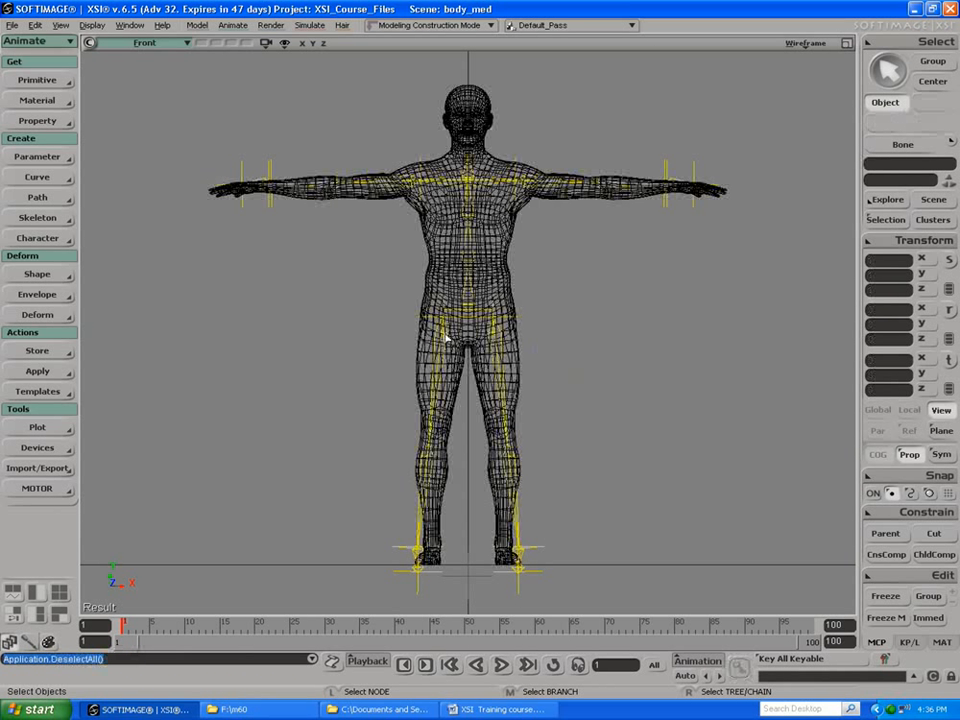
{"action": "left_click", "coordinate": [519, 298]}
{"action": "left_click", "coordinate": [551, 300]}
{"action": "left_click", "coordinate": [950, 142]}
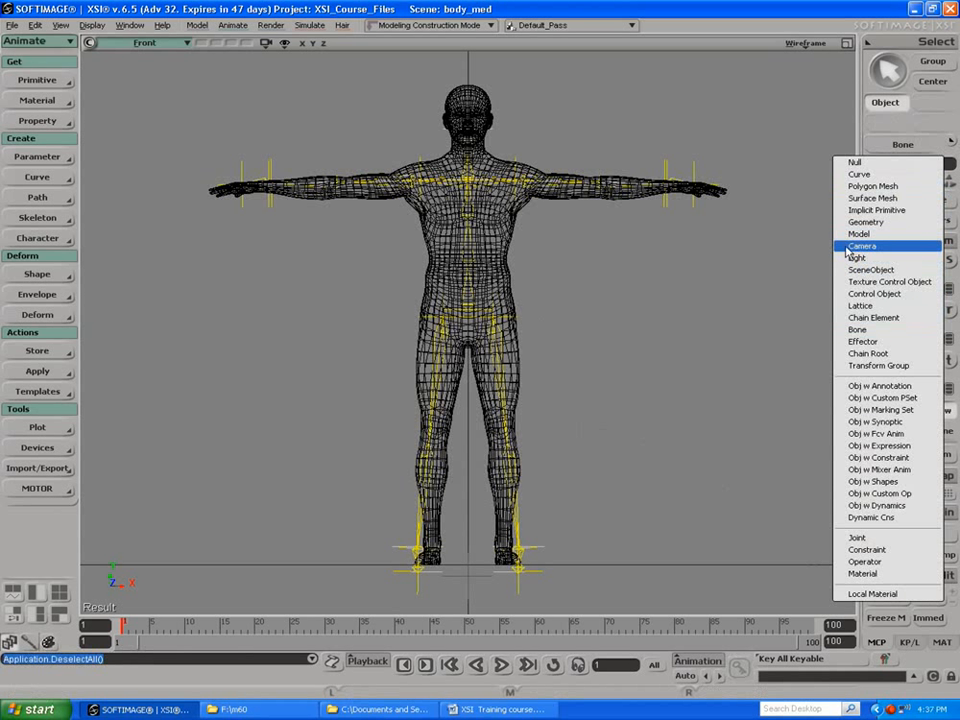
{"action": "left_click", "coordinate": [851, 318]}
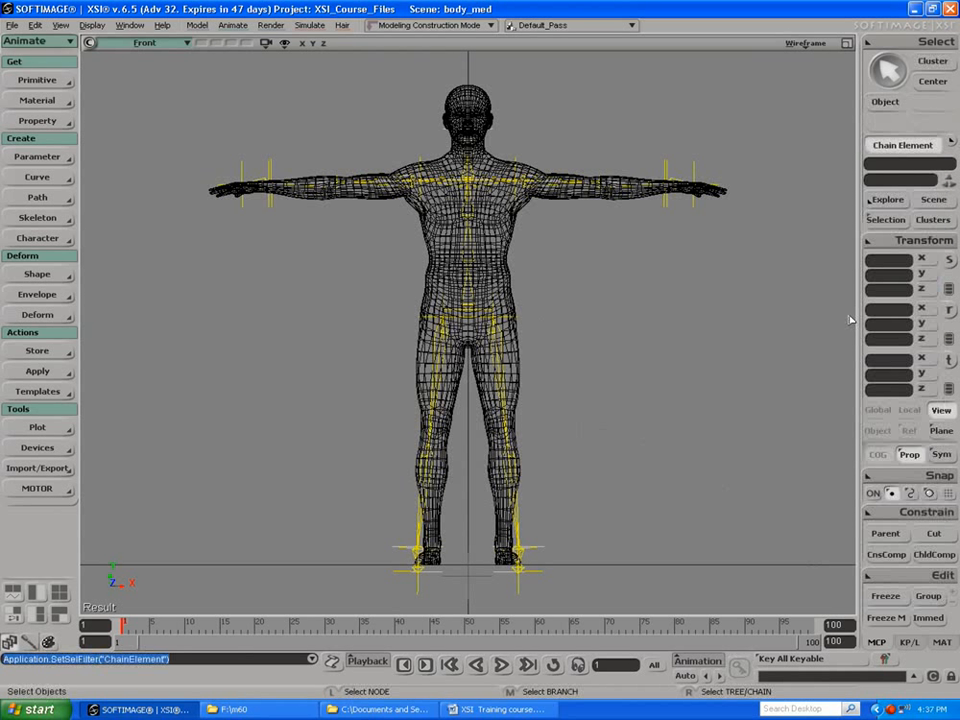
Step: Rotate the left leg root to about 2.77 and the right leg root to about -2.55 in X, centring both legs inside the mesh
{"action": "left_click", "coordinate": [503, 321]}
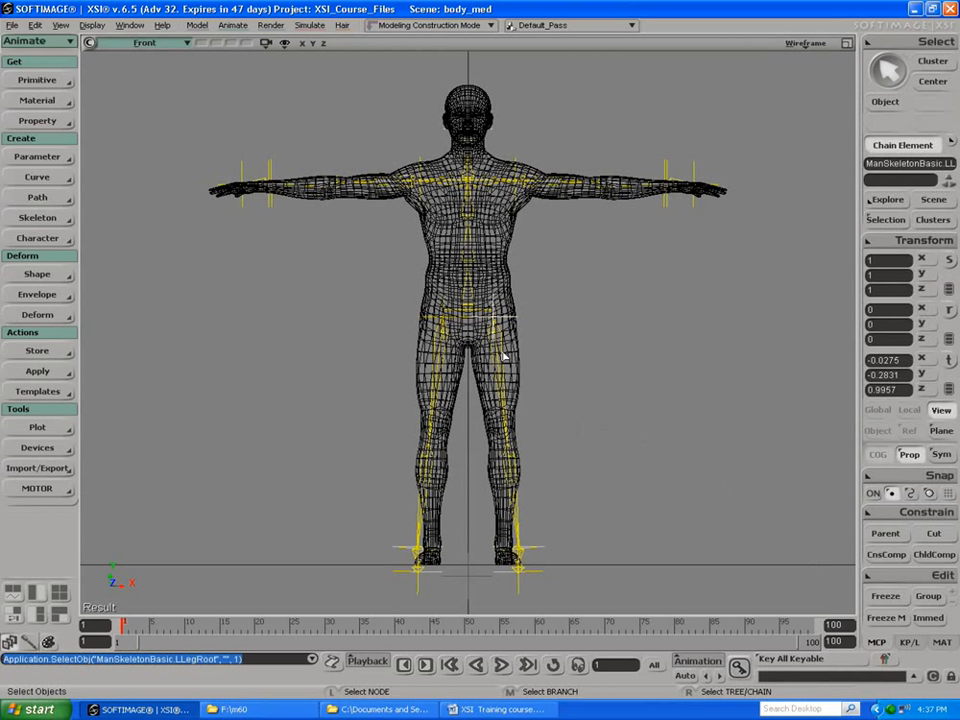
{"action": "key", "text": "r"}
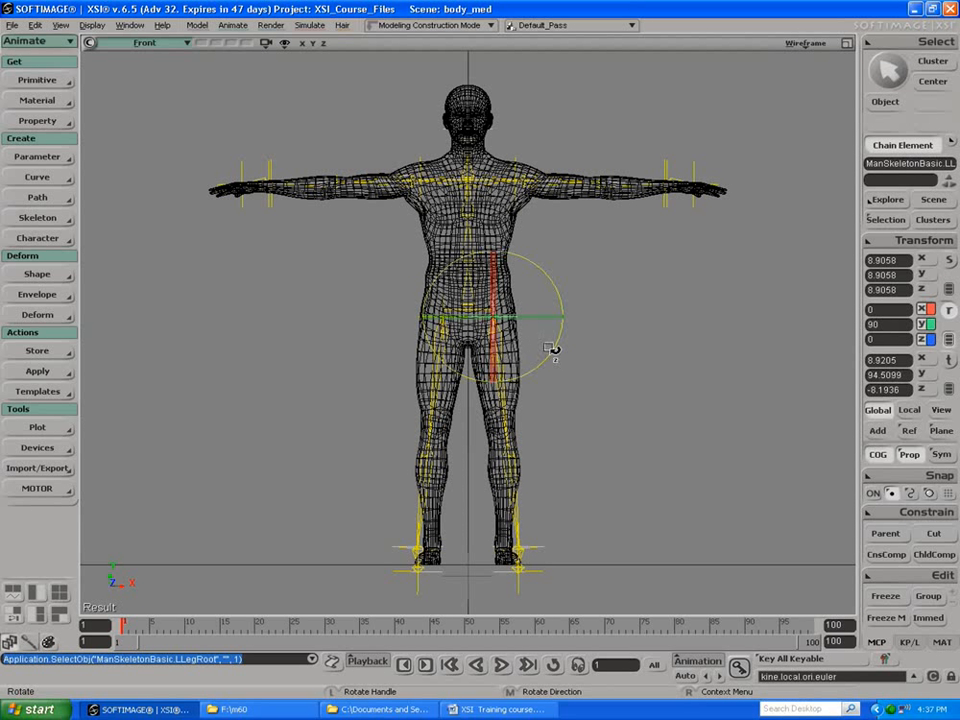
{"action": "key", "text": "space"}
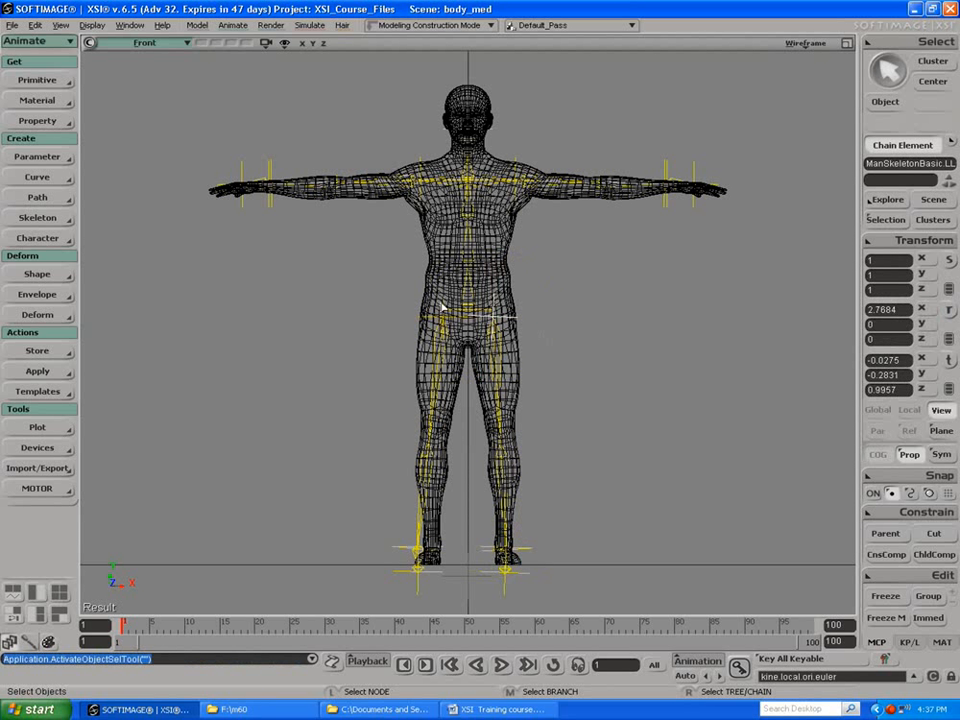
{"action": "left_click", "coordinate": [445, 307]}
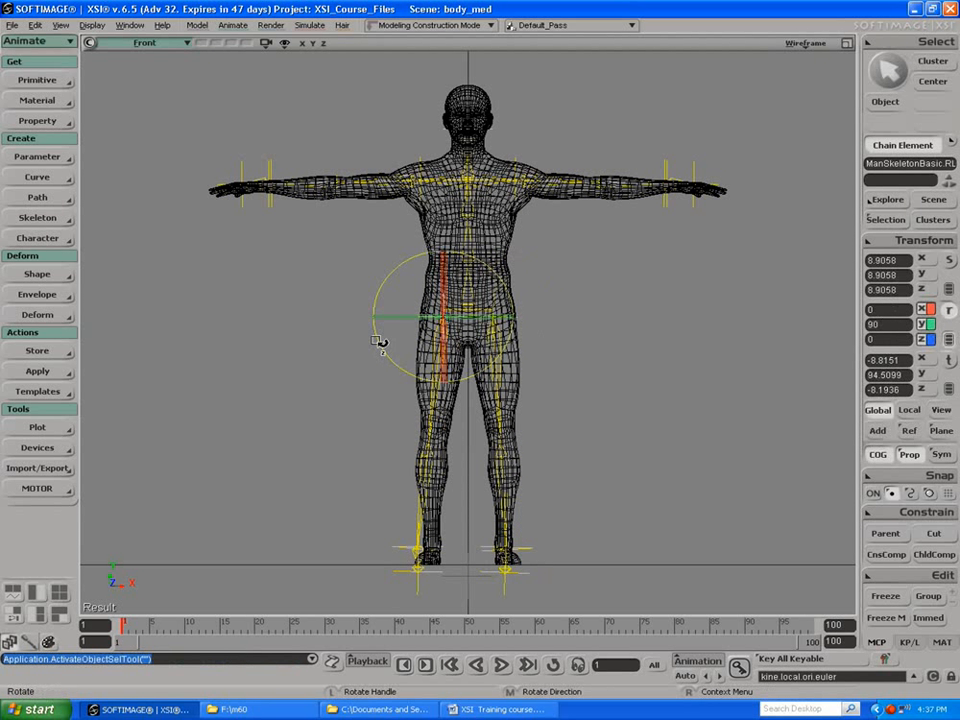
{"action": "left_click_drag", "start_coordinate": [383, 343], "coordinate": [392, 338]}
{"action": "key", "text": "space"}
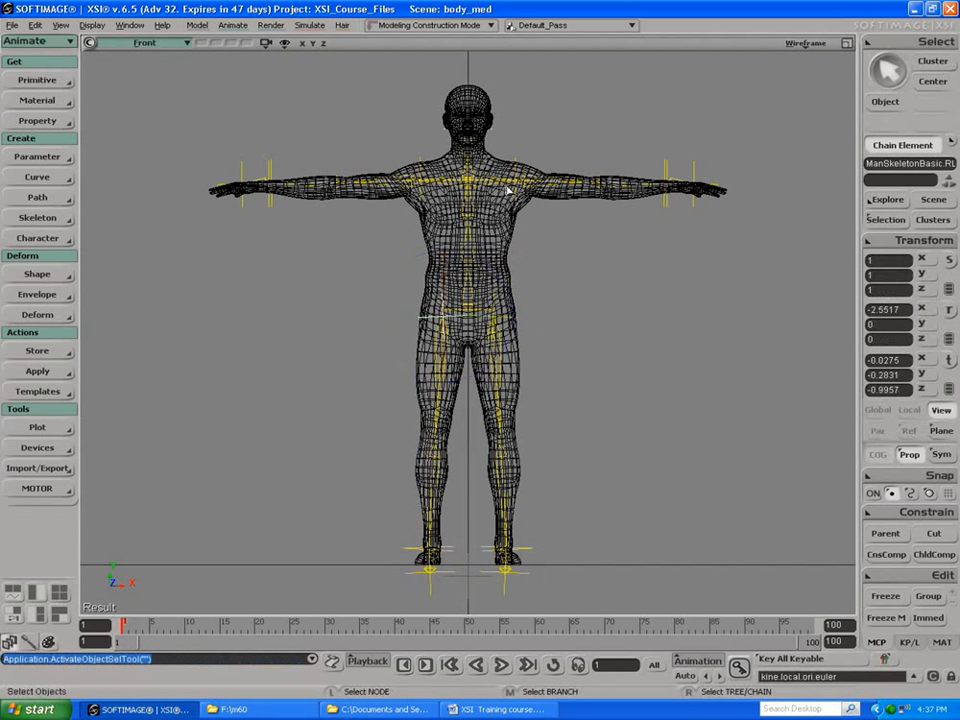
Step: Try to rotate the left arm into alignment using the left shoulder's effector and bone
{"action": "left_click", "coordinate": [517, 168]}
{"action": "key", "text": "c"}
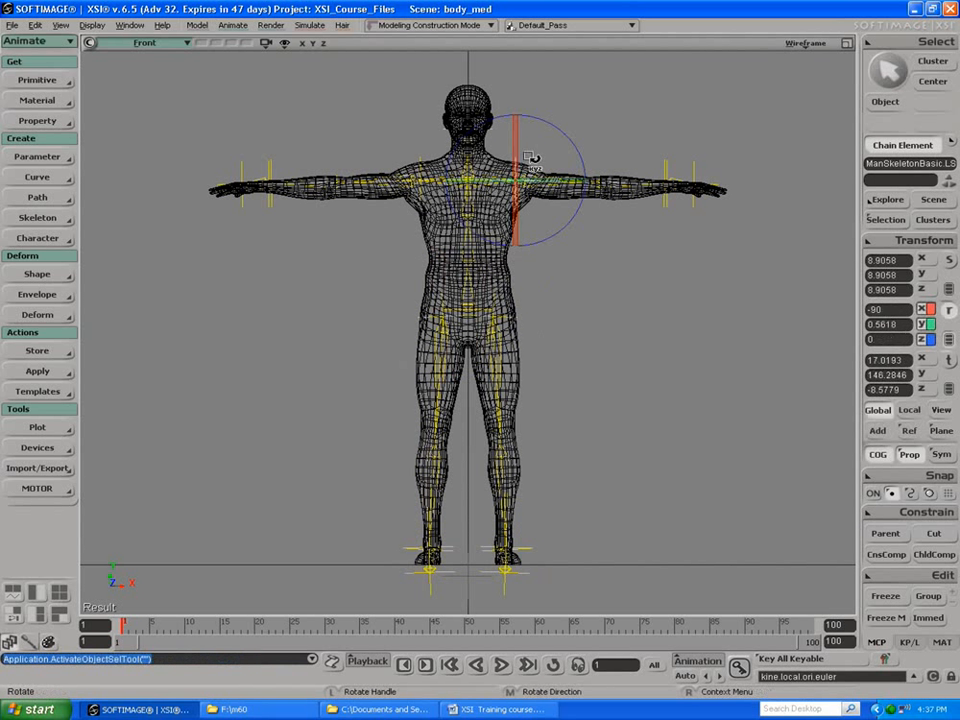
{"action": "left_click", "coordinate": [572, 142]}
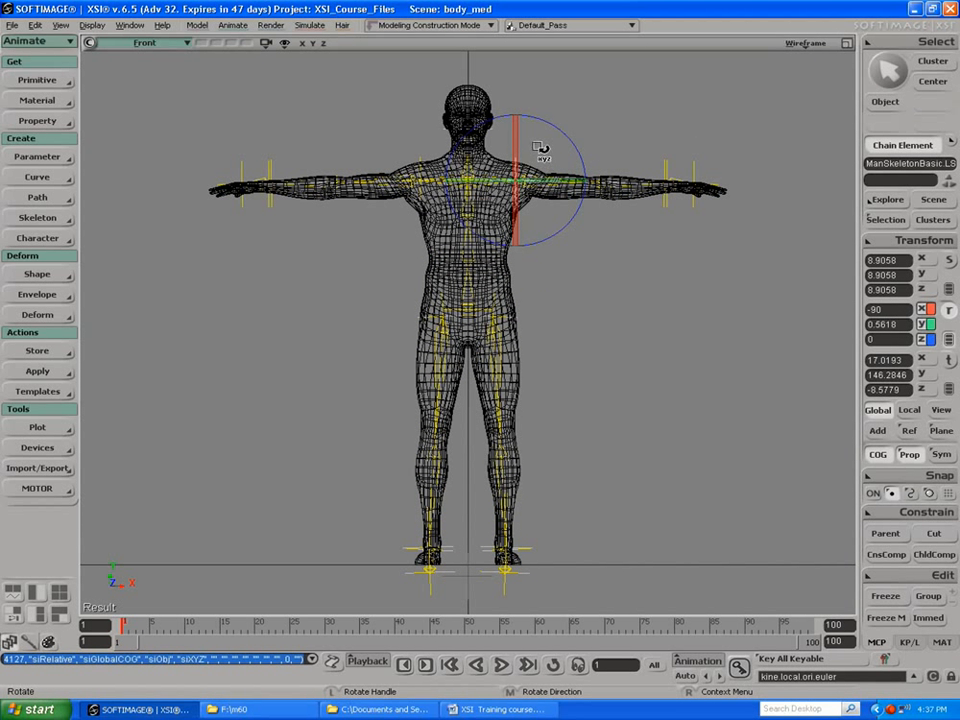
{"action": "key", "text": "f"}
{"action": "key", "text": "space"}
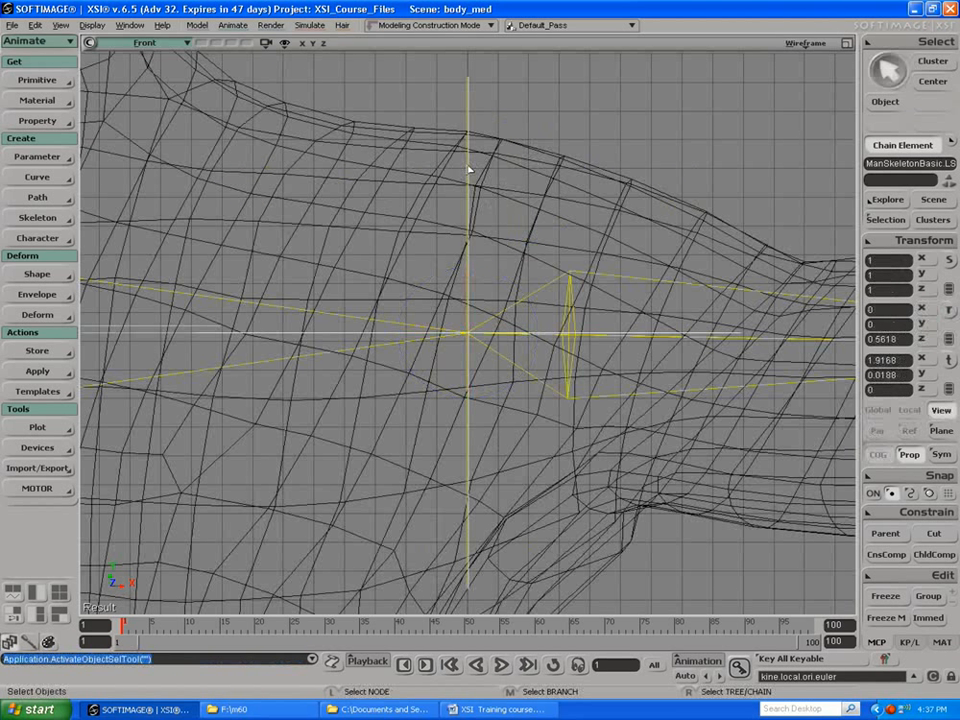
{"action": "left_click", "coordinate": [468, 168]}
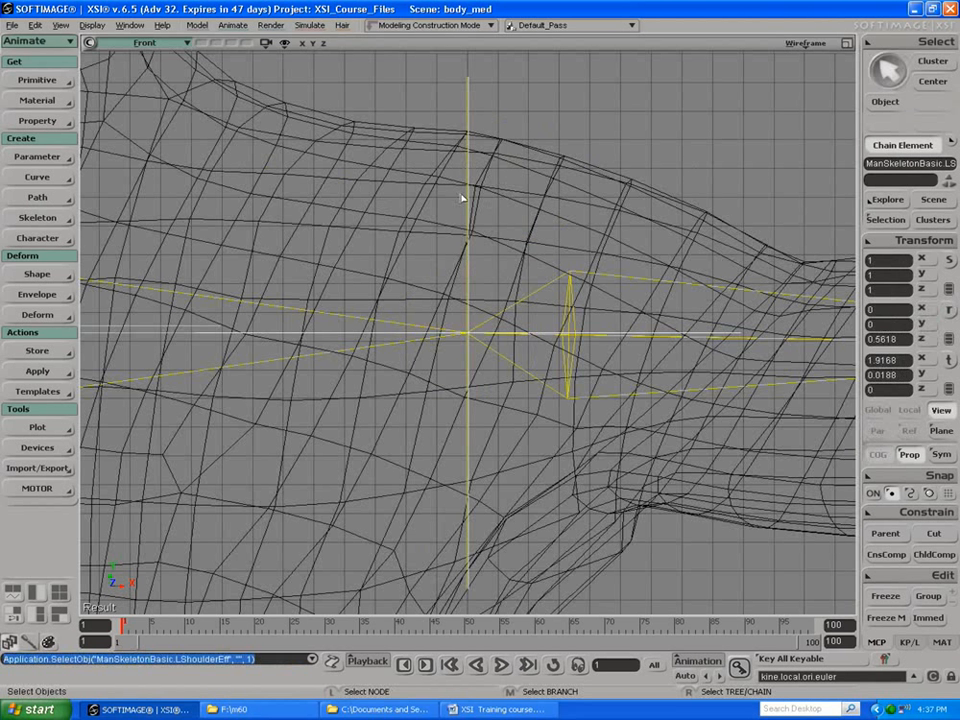
{"action": "left_click", "coordinate": [369, 321]}
{"action": "key", "text": "space"}
{"action": "key", "text": "c"}
{"action": "key", "text": "space"}
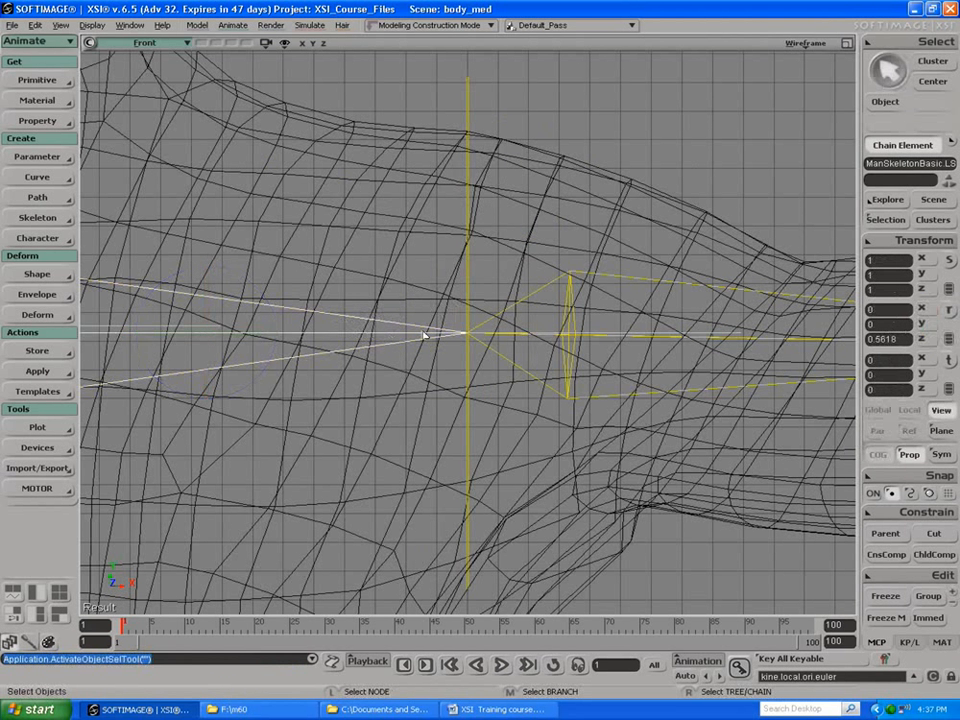
{"action": "left_click", "coordinate": [471, 362]}
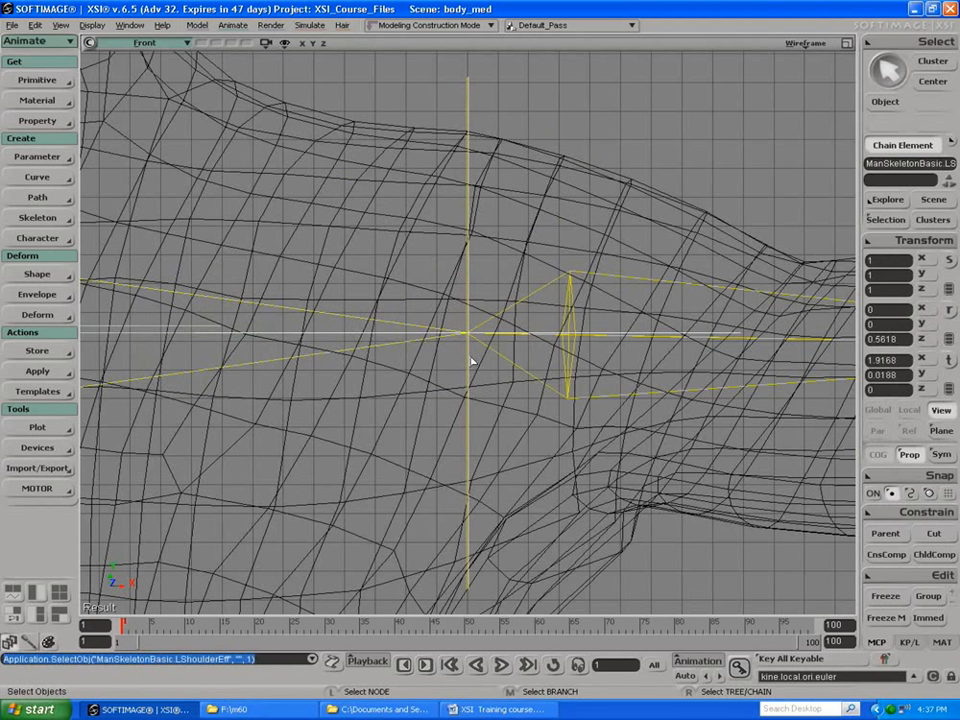
{"action": "key", "text": "c"}
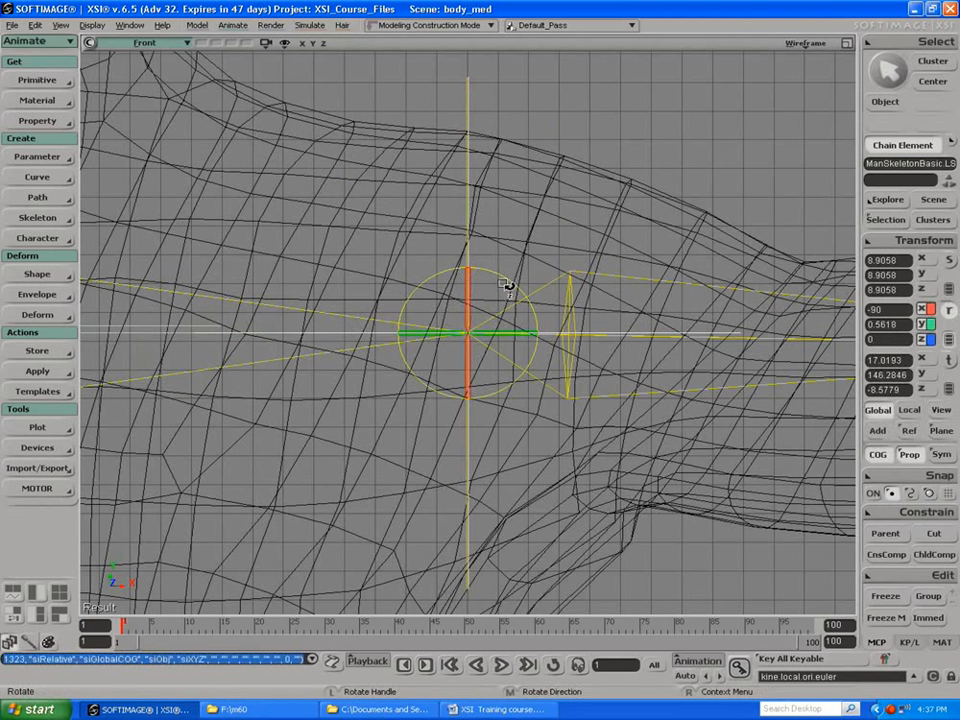
{"action": "key", "text": "space"}
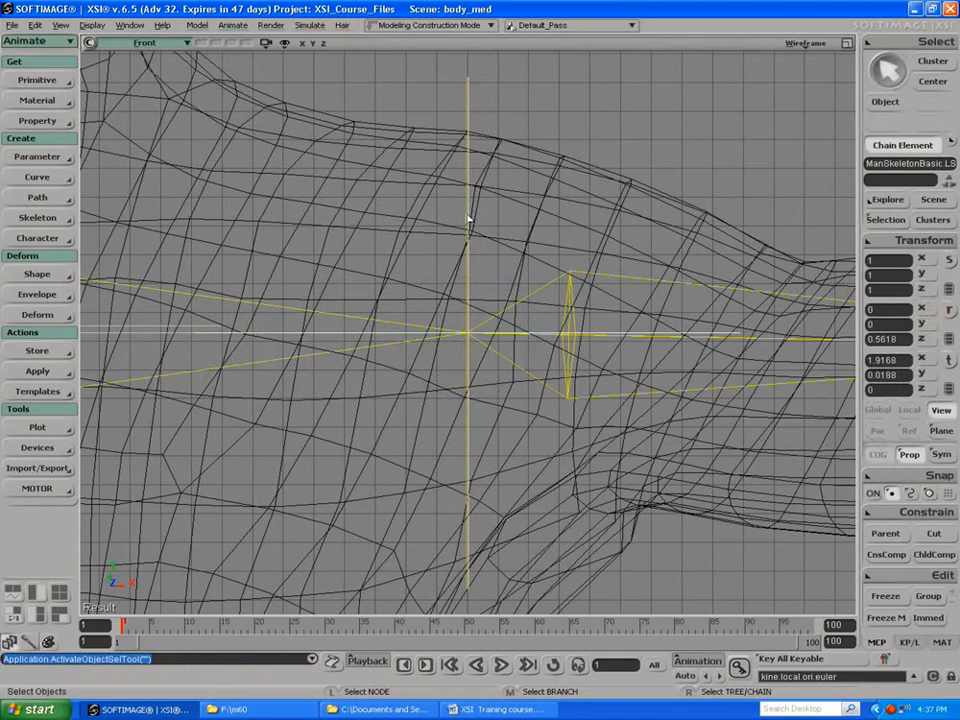
Step: Rotate the left arm root to about -1.94 in global Z so the arm bones follow the mesh
{"action": "key", "text": "c"}
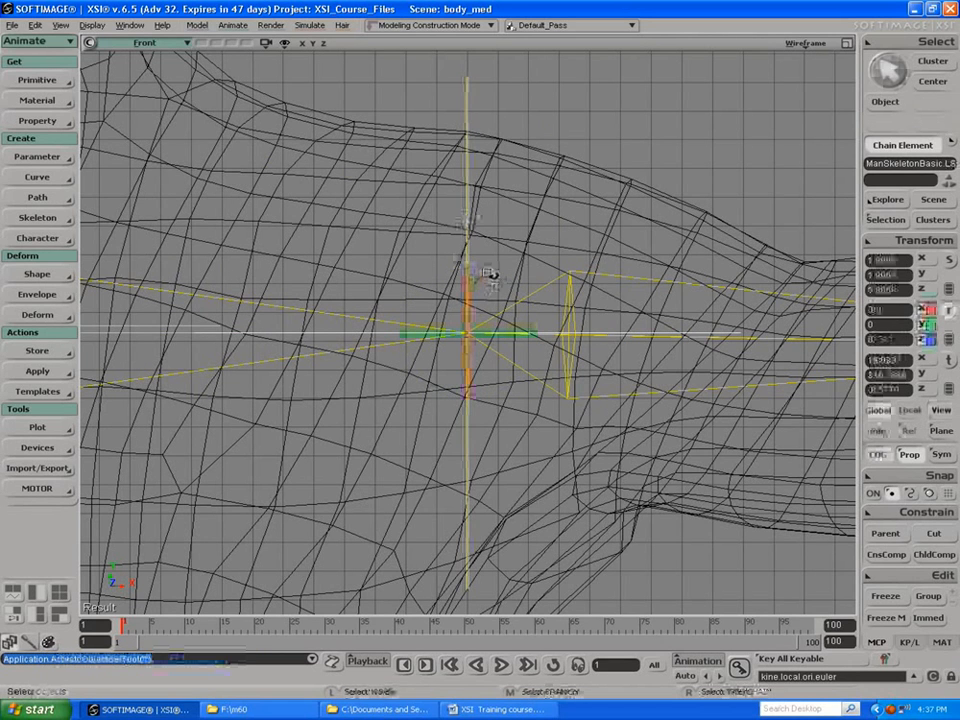
{"action": "key", "text": "s"}
{"action": "middle_click_drag", "start_coordinate": [486, 271], "coordinate": [341, 219]}
{"action": "middle_click_drag", "start_coordinate": [478, 249], "coordinate": [242, 210]}
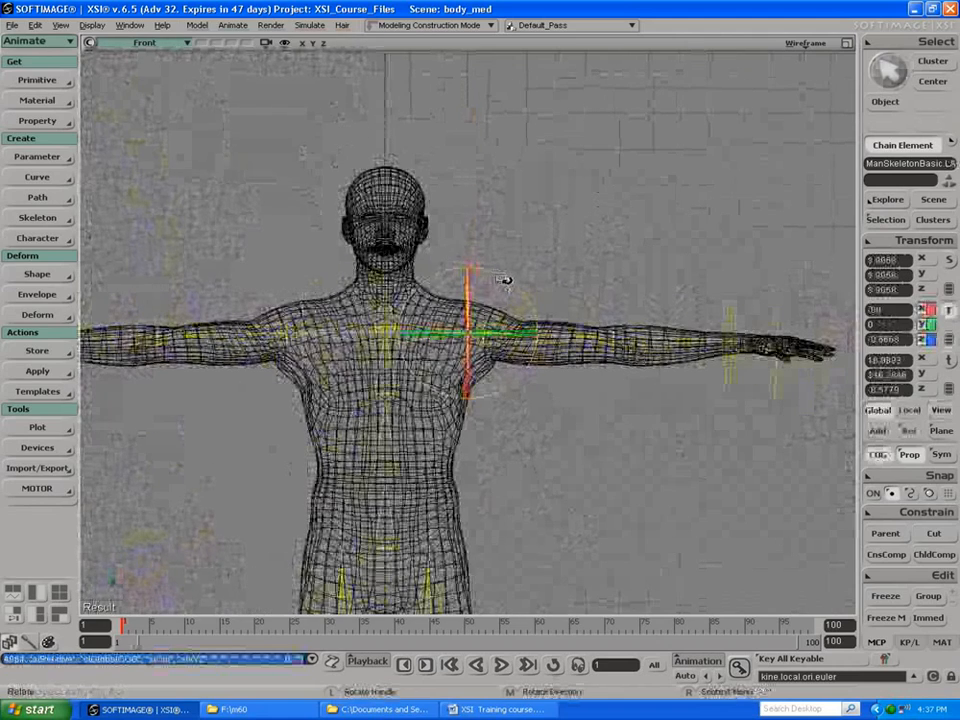
{"action": "left_click_drag", "start_coordinate": [504, 280], "coordinate": [505, 283]}
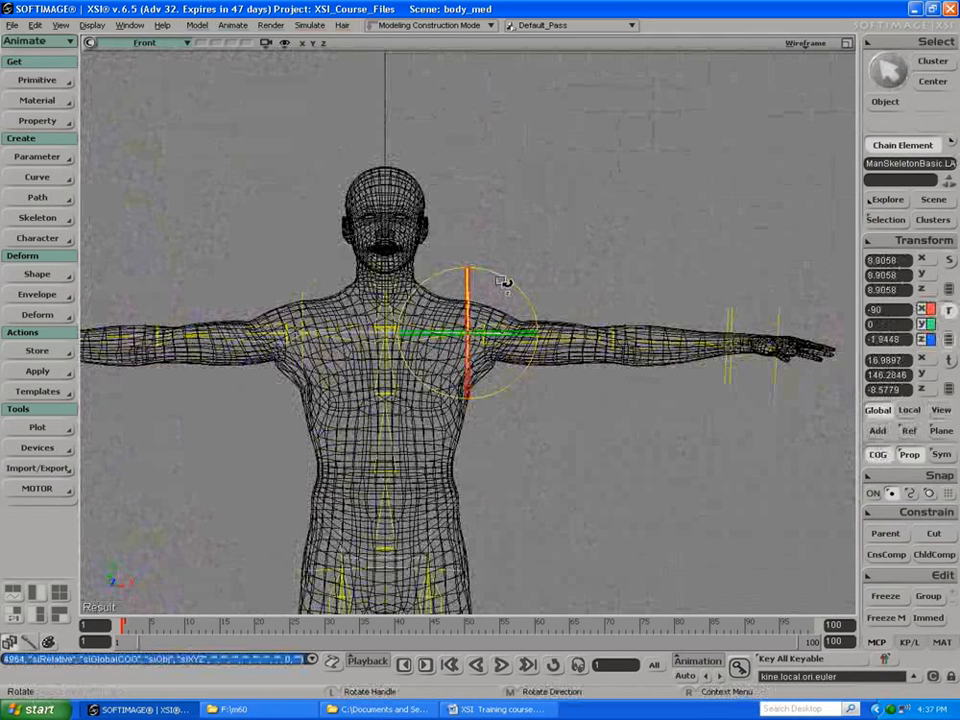
Step: Try to align the right arm by rotating the right shoulder effector, and undo the rotation
{"action": "key", "text": "space"}
{"action": "left_click", "coordinate": [303, 321]}
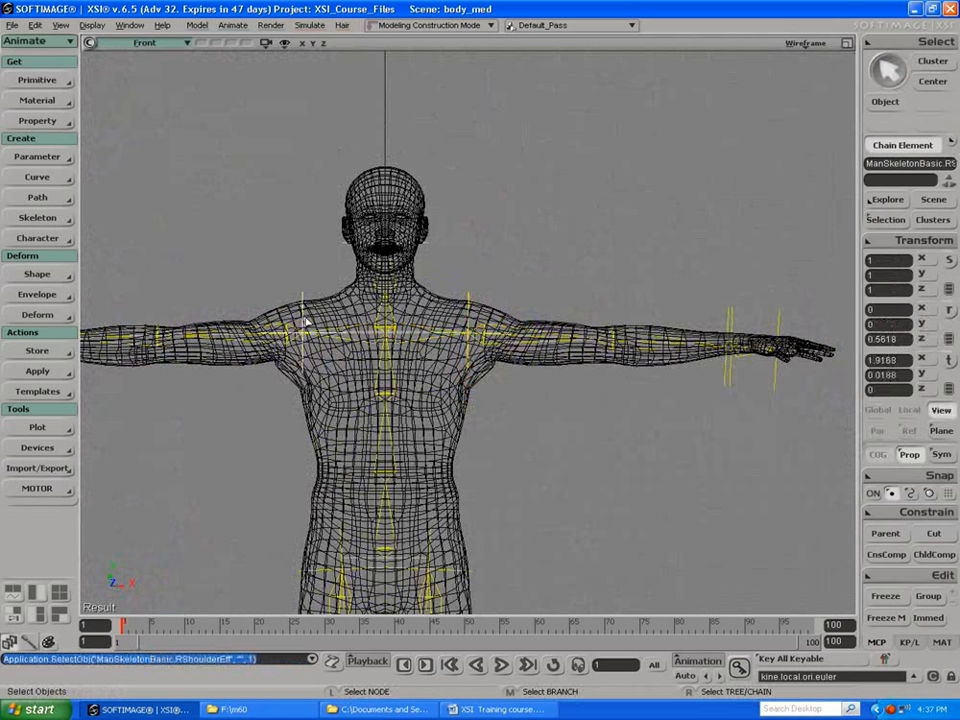
{"action": "key", "text": "c"}
{"action": "mouse_move", "coordinate": [272, 274]}
{"action": "left_mouse_down"}
{"action": "mouse_move", "coordinate": [246, 257]}
{"action": "mouse_move", "coordinate": [256, 283]}
{"action": "left_mouse_up"}
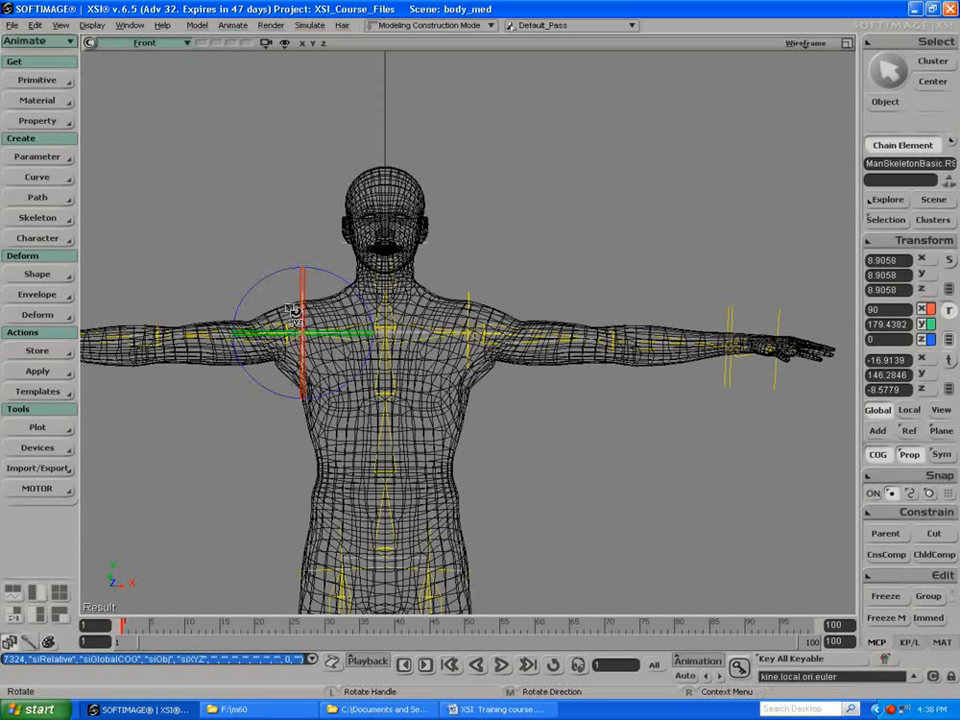
{"action": "key", "text": "ctrl+z"}
{"action": "key", "text": "q"}
{"action": "key", "text": "space"}
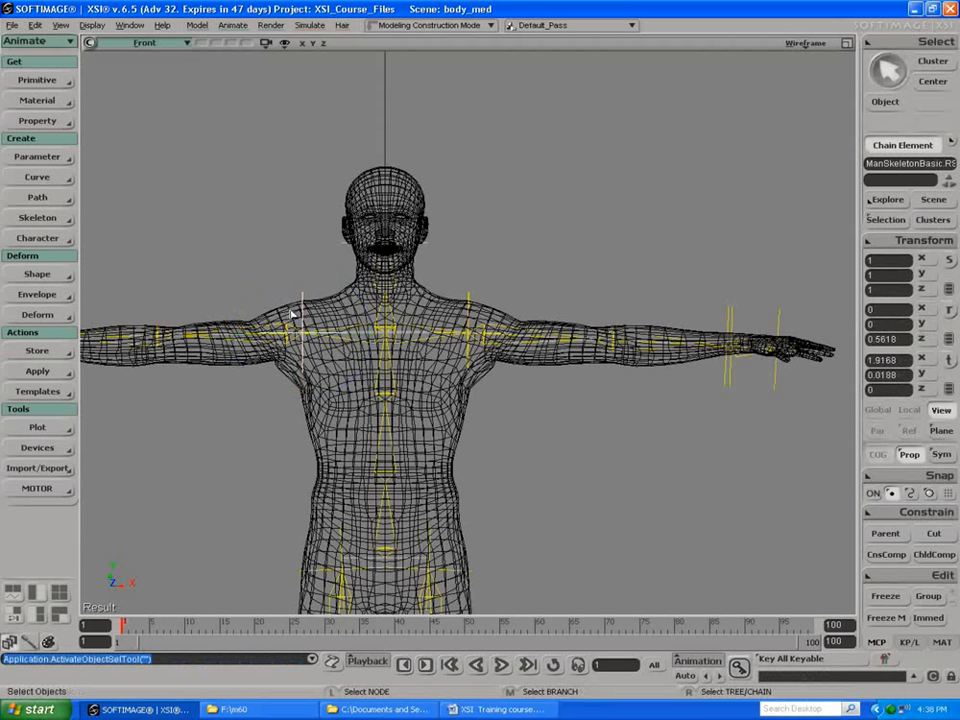
Step: Rotate the right arm root to about -178.08 in global Z so the right arm bones follow the mesh
{"action": "left_click", "coordinate": [302, 315], "text": "shift"}
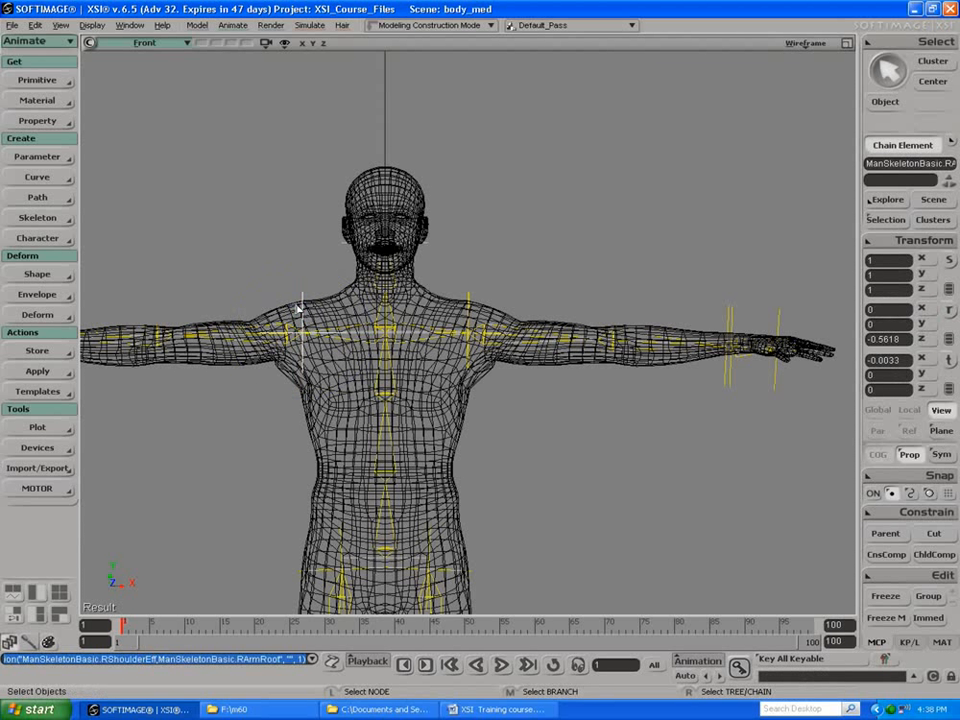
{"action": "key", "text": "c"}
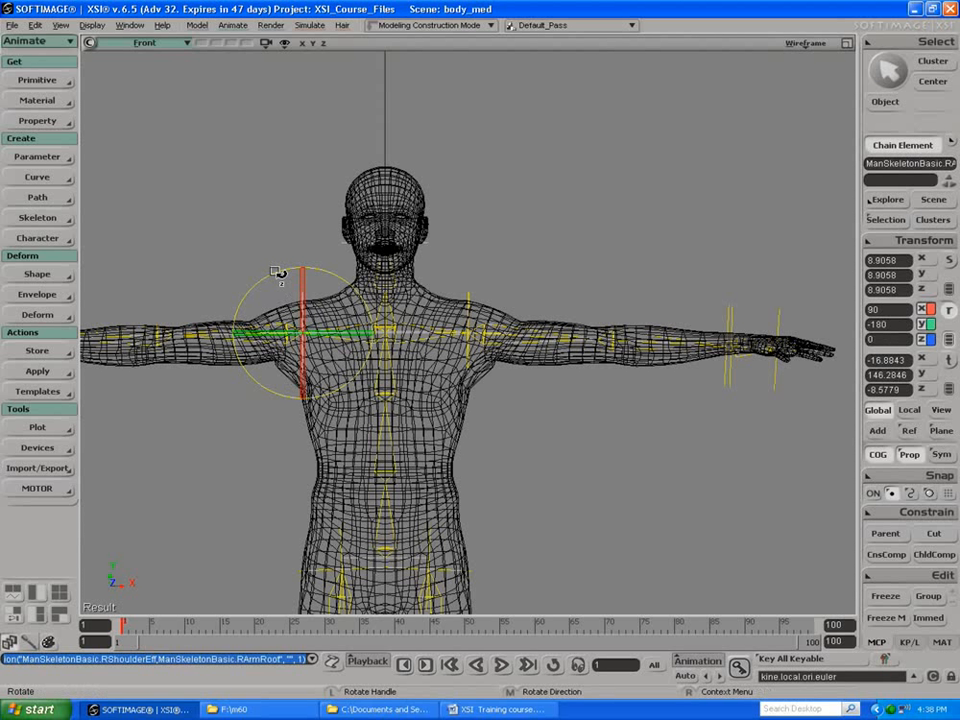
{"action": "left_click_drag", "start_coordinate": [275, 279], "coordinate": [277, 273]}
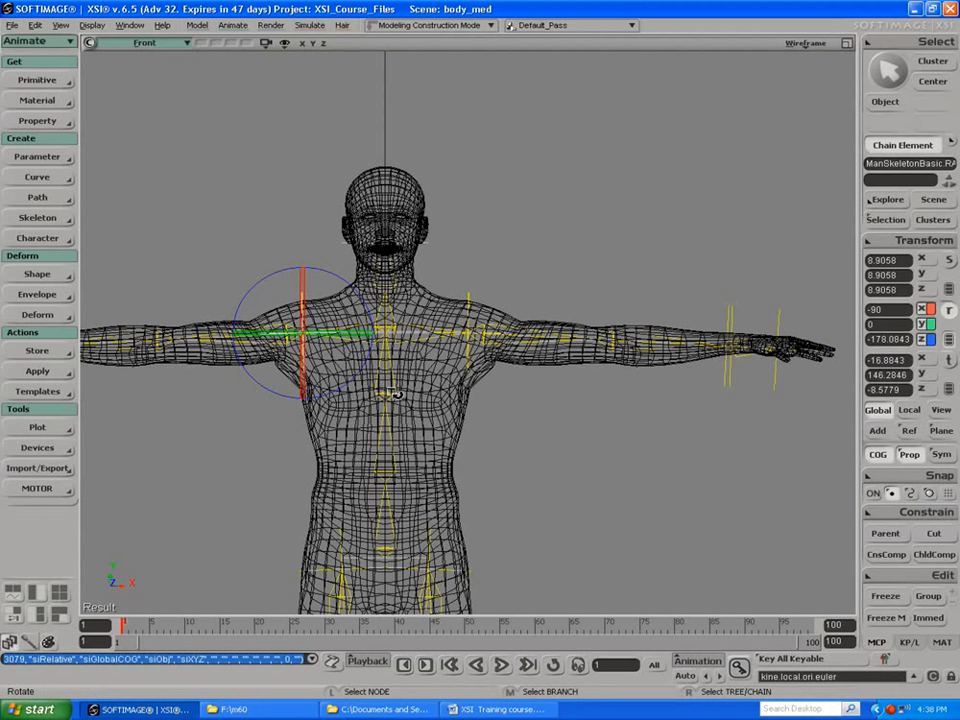
Step: Shorten the upper spine bone (Spine3) to a length of about 1.61 to lower the shoulders inside the mesh
{"action": "key", "text": "space"}
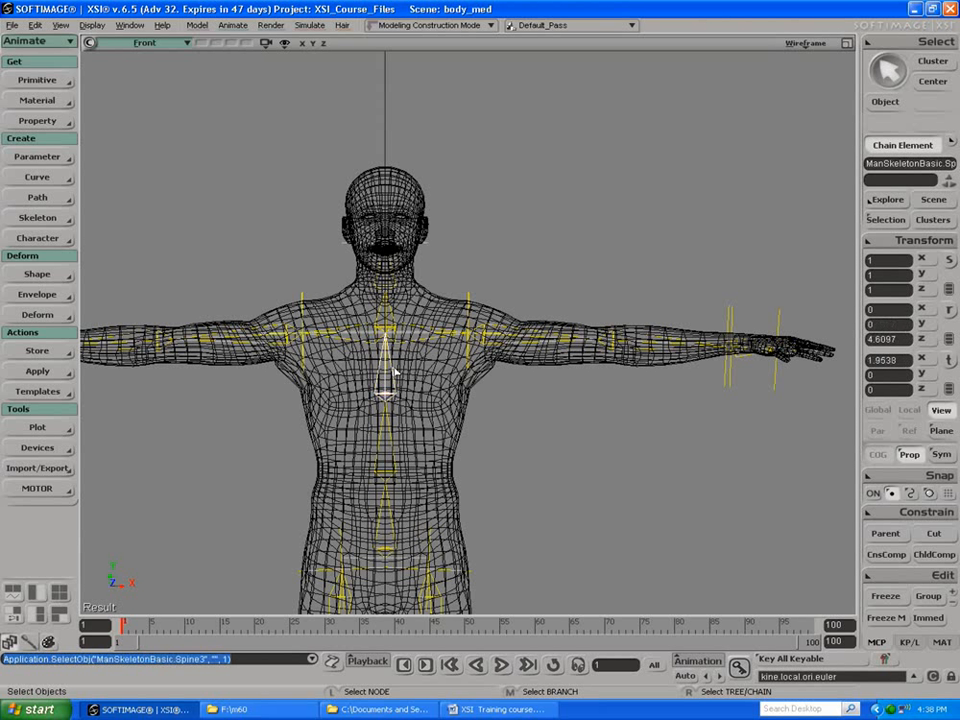
{"action": "left_click", "coordinate": [390, 390]}
{"action": "key", "text": "c"}
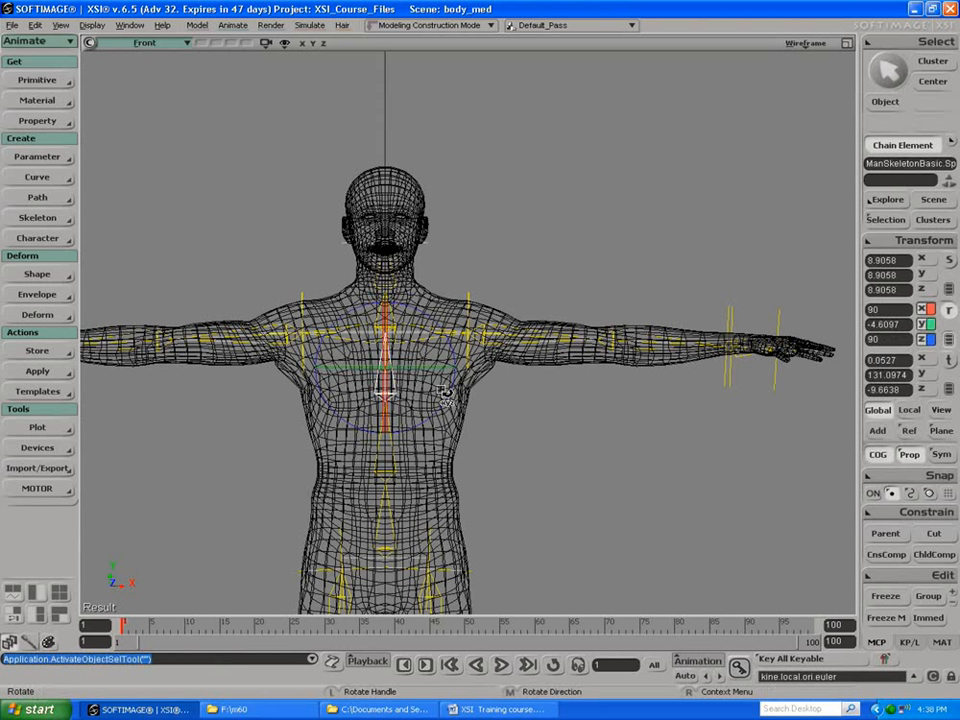
{"action": "key", "text": "Return"}
{"action": "left_click_drag", "start_coordinate": [207, 140], "coordinate": [696, 136]}
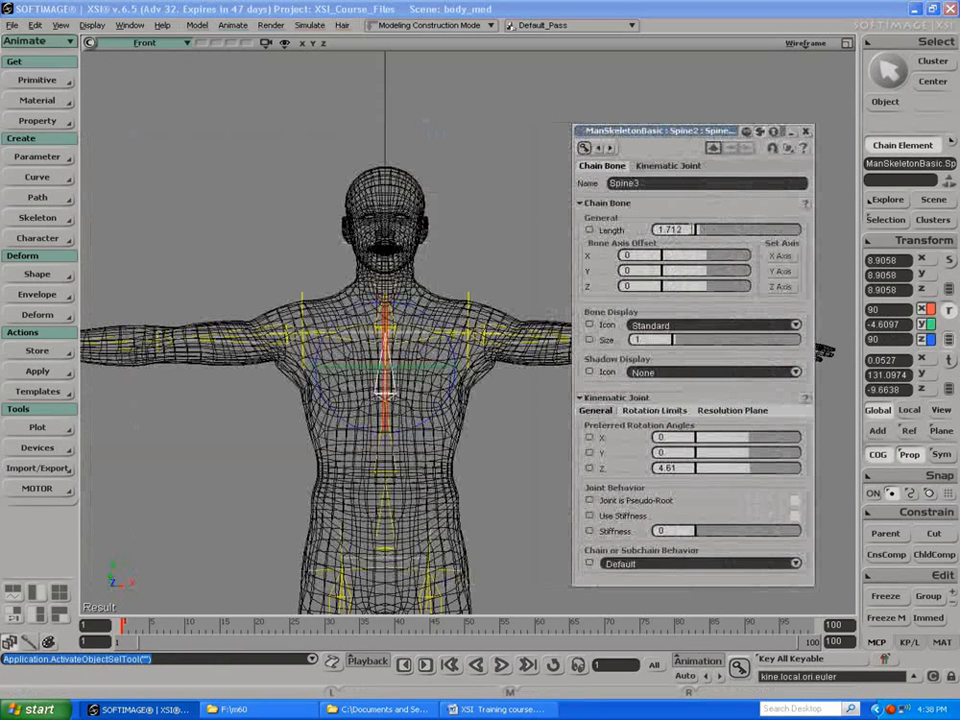
{"action": "left_click_drag", "start_coordinate": [698, 232], "coordinate": [703, 234]}
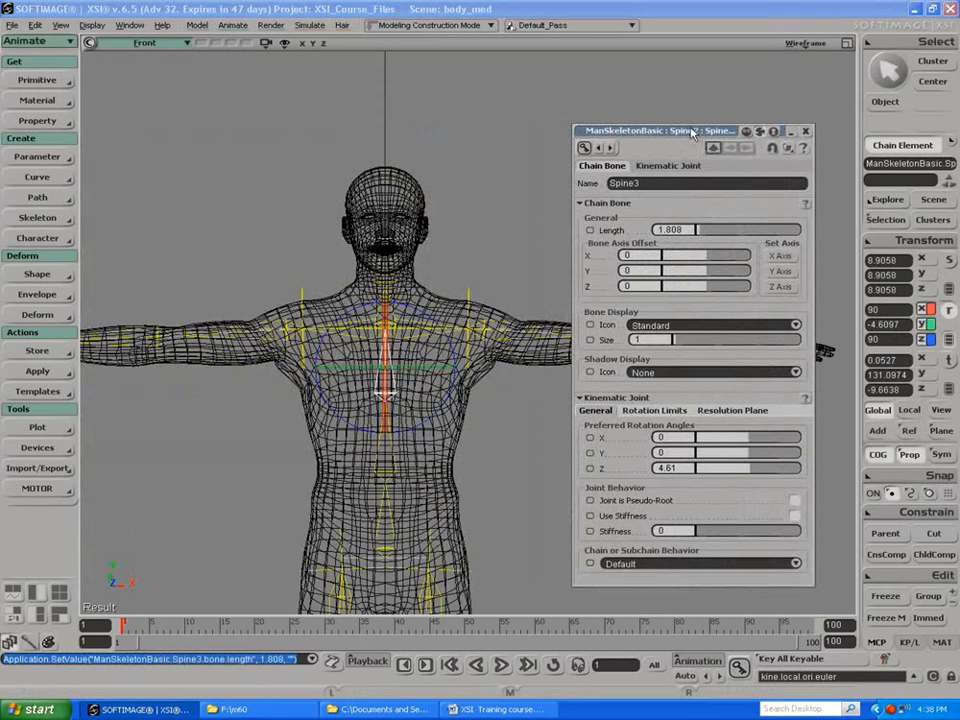
{"action": "left_click_drag", "start_coordinate": [692, 134], "coordinate": [689, 194]}
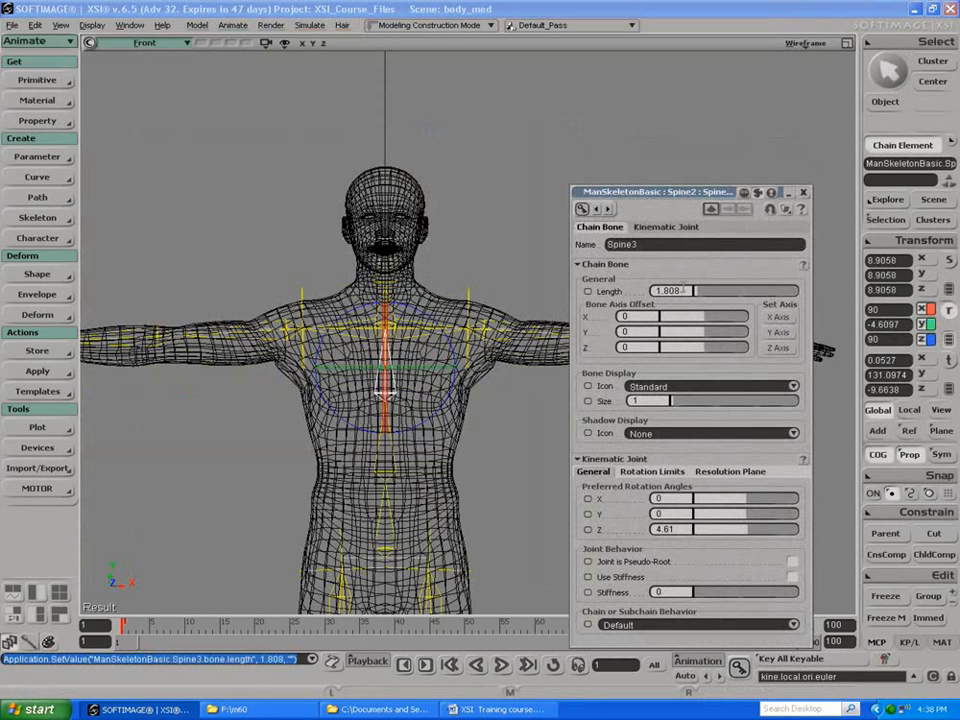
{"action": "left_click_drag", "start_coordinate": [701, 297], "coordinate": [692, 293]}
Step: Lengthen the neck bone to about 1.383 and the head bone to about 2.219 to match the mesh
{"action": "key", "text": "space"}
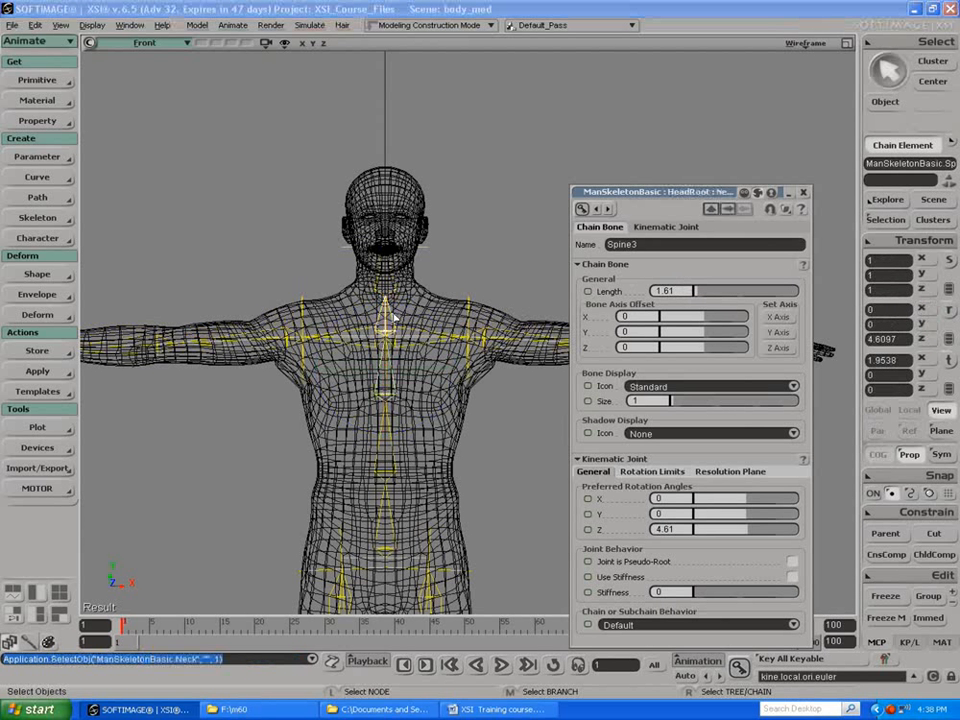
{"action": "left_click", "coordinate": [385, 268]}
{"action": "left_click_drag", "start_coordinate": [697, 291], "coordinate": [711, 292]}
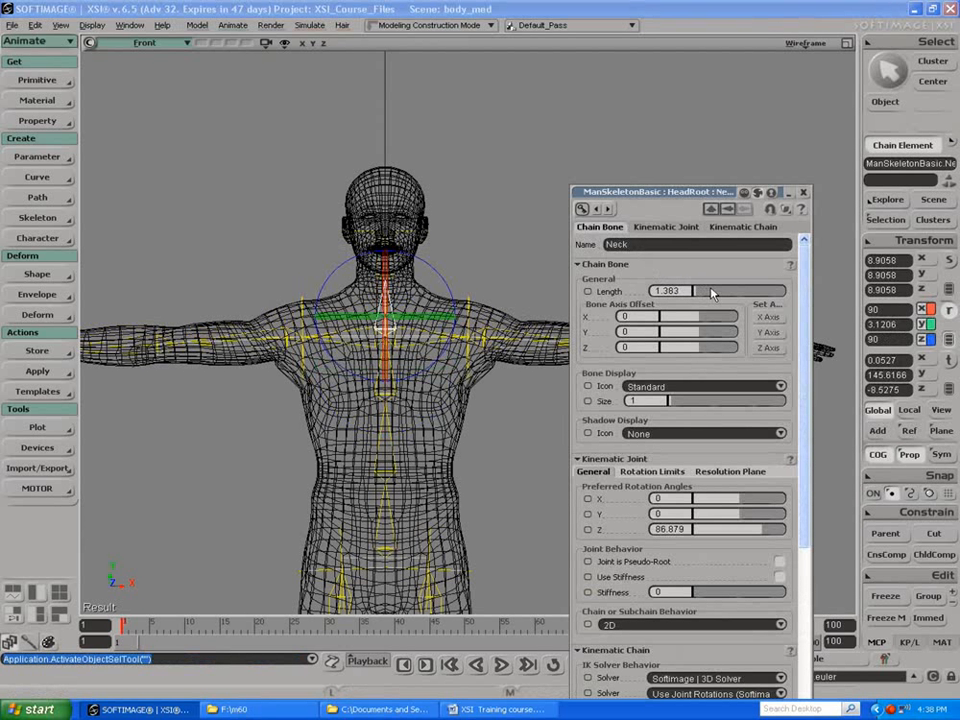
{"action": "key", "text": "space"}
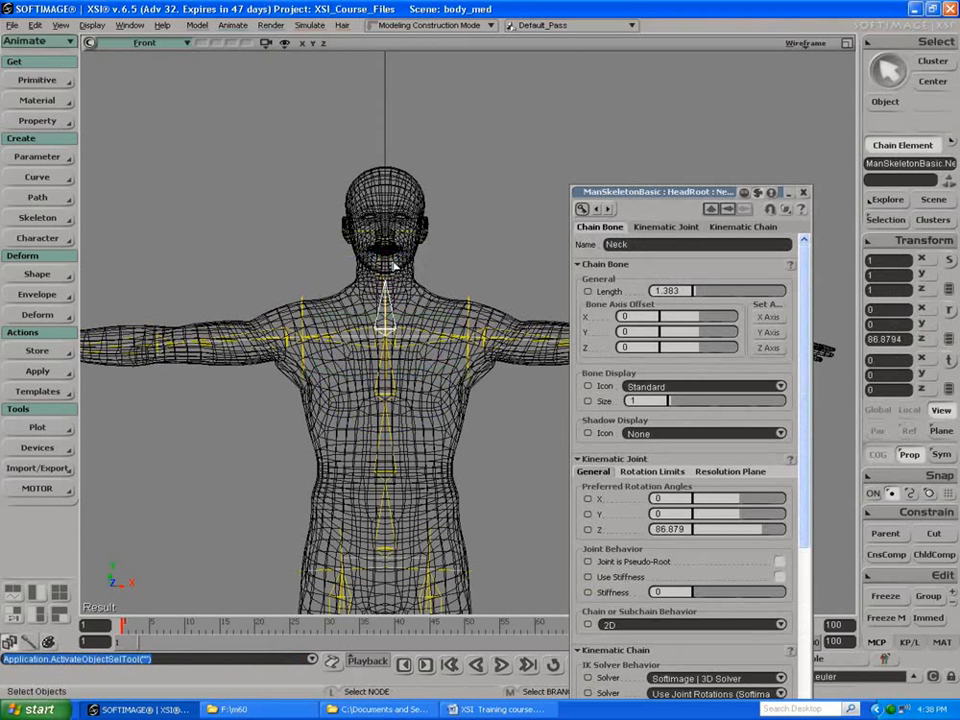
{"action": "left_click", "coordinate": [394, 266]}
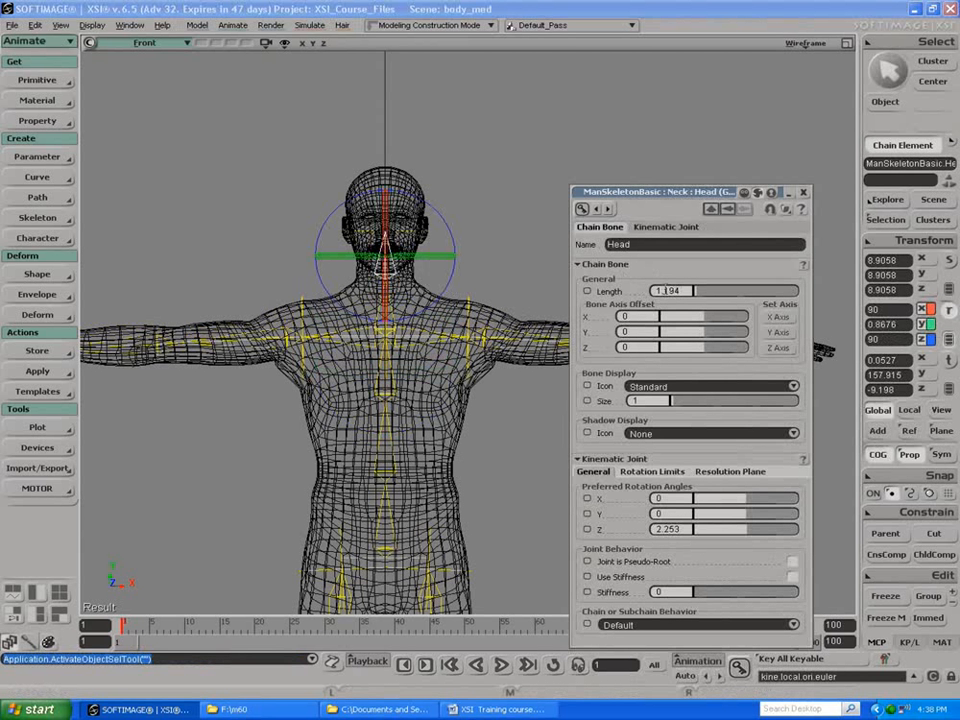
{"action": "left_click_drag", "start_coordinate": [697, 295], "coordinate": [740, 305]}
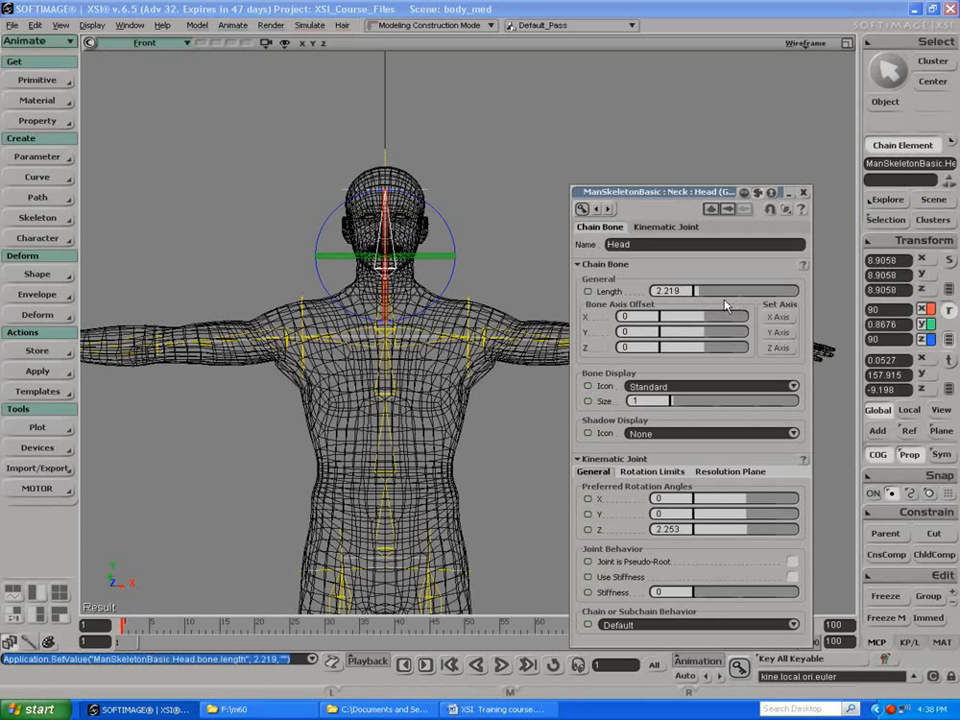
{"action": "left_click", "coordinate": [804, 192]}
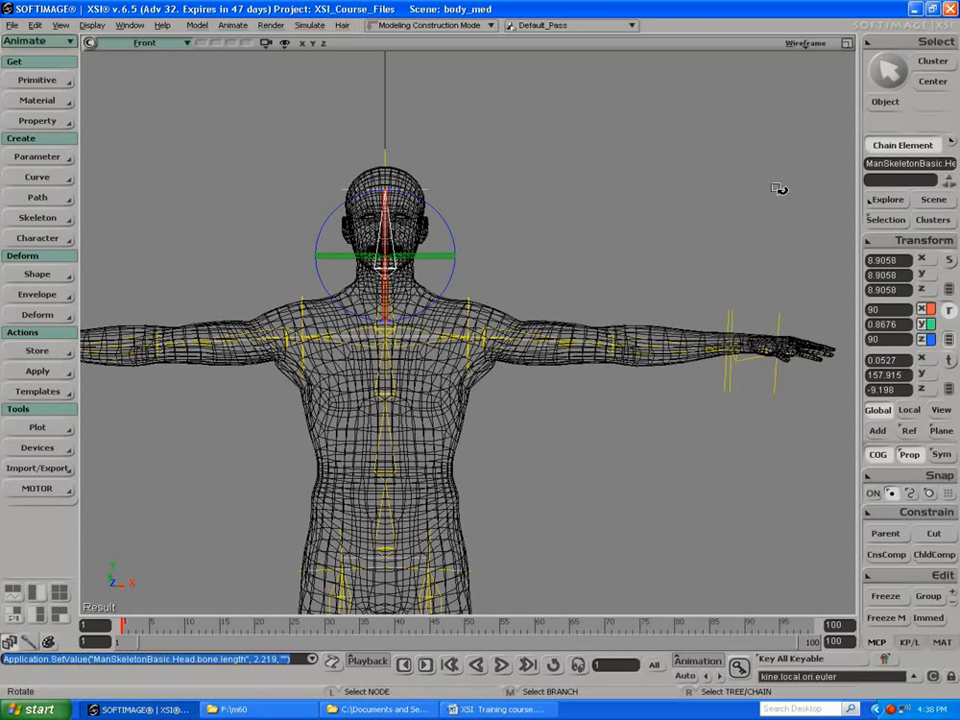
Step: Enlarge the Camera view and look at the character and skeleton from the side
{"action": "key", "text": "s"}
{"action": "key", "text": "c"}
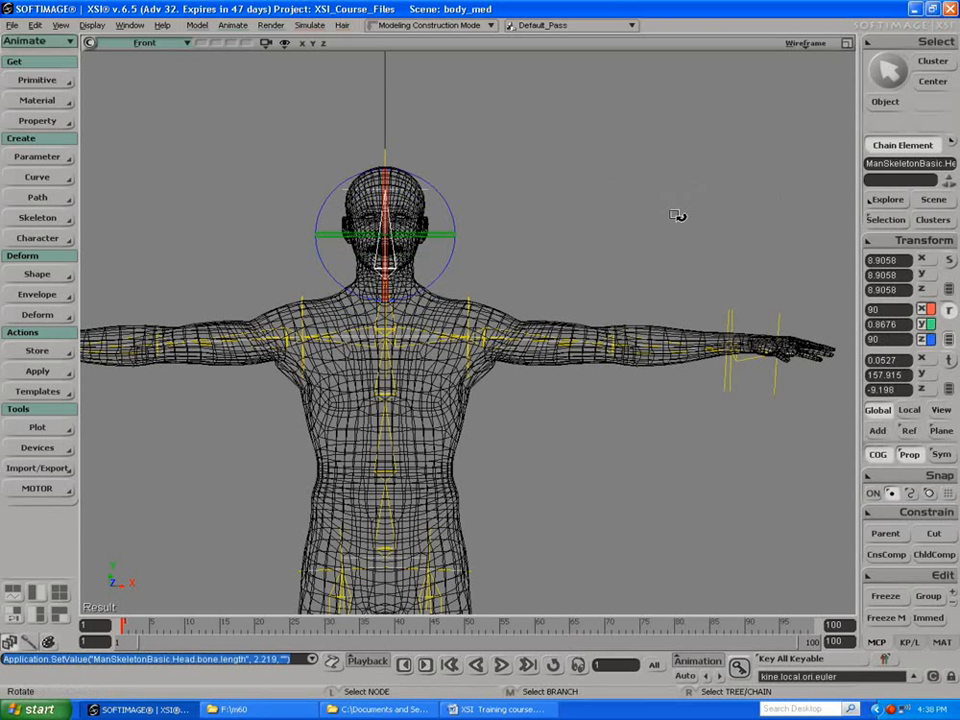
{"action": "key", "text": "s"}
{"action": "key", "text": "c"}
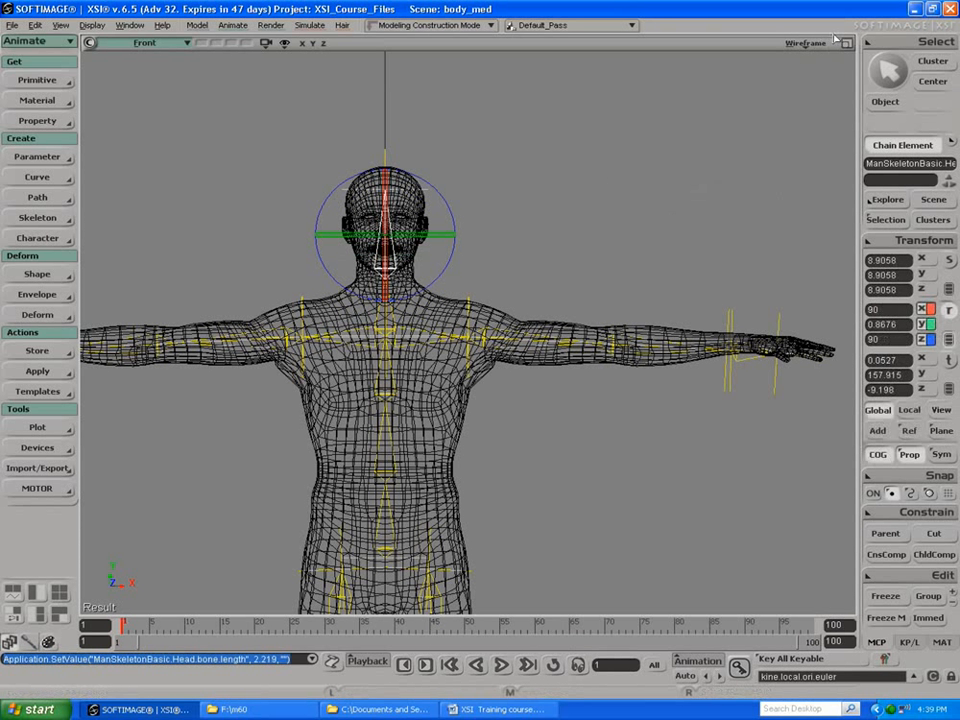
{"action": "left_click", "coordinate": [847, 43]}
{"action": "key", "text": "s"}
{"action": "left_click_drag", "start_coordinate": [741, 146], "coordinate": [638, 190]}
{"action": "left_click", "coordinate": [847, 43]}
{"action": "right_click_drag", "start_coordinate": [638, 190], "coordinate": [717, 204]}
{"action": "middle_click_drag", "start_coordinate": [671, 178], "coordinate": [702, 256]}
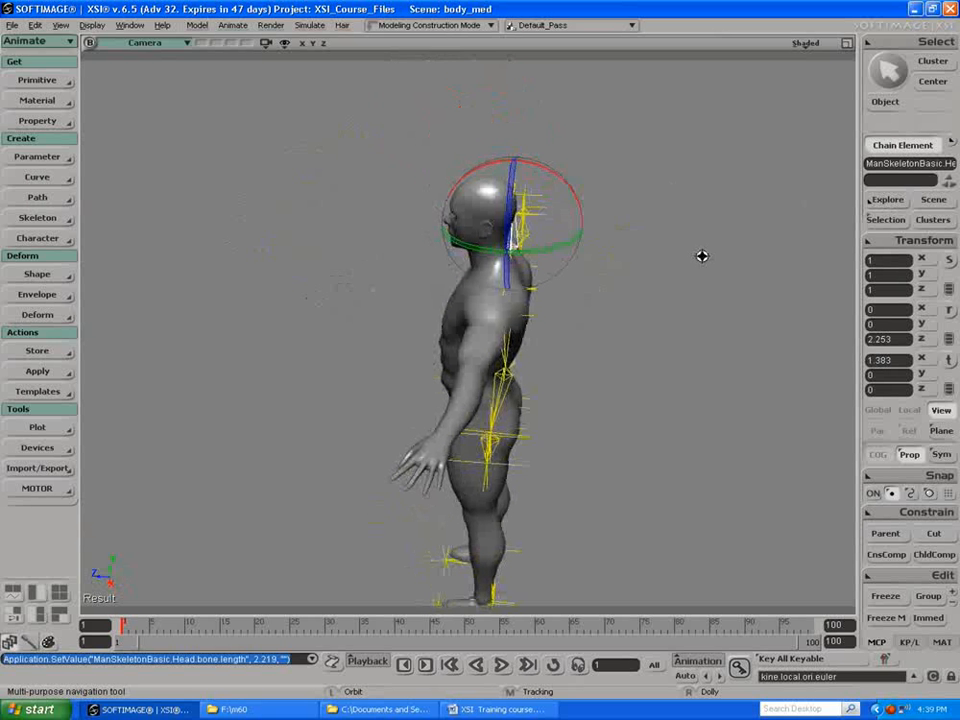
{"action": "key", "text": "s"}
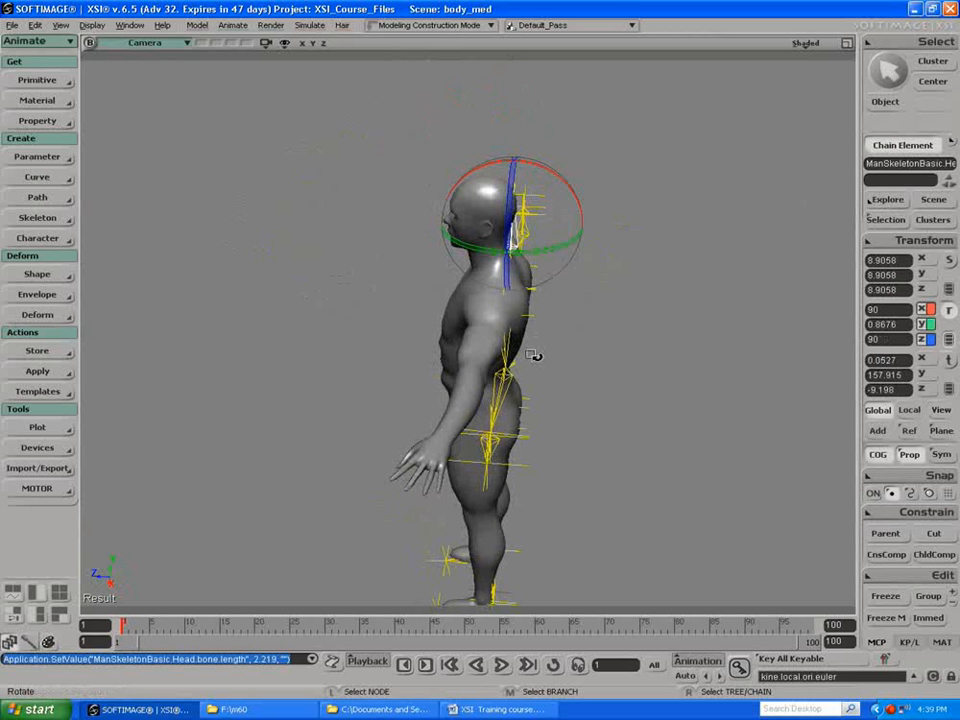
Step: Try the Wireframe On Shaded overlay in the Camera view and turn it off
{"action": "left_click", "coordinate": [802, 43]}
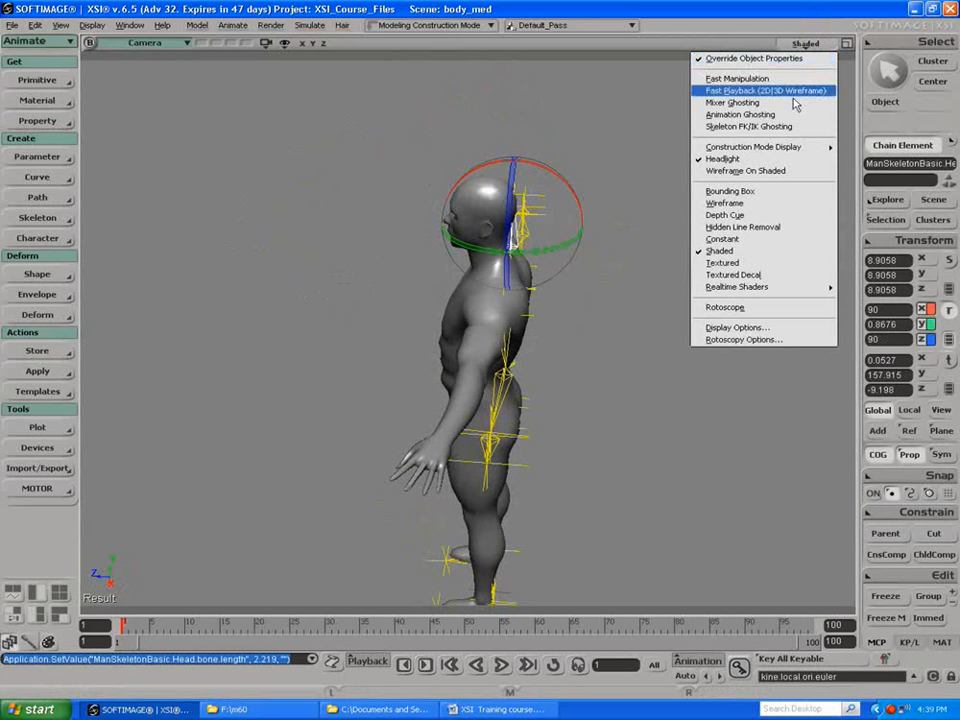
{"action": "left_click", "coordinate": [770, 173]}
{"action": "left_click", "coordinate": [800, 46]}
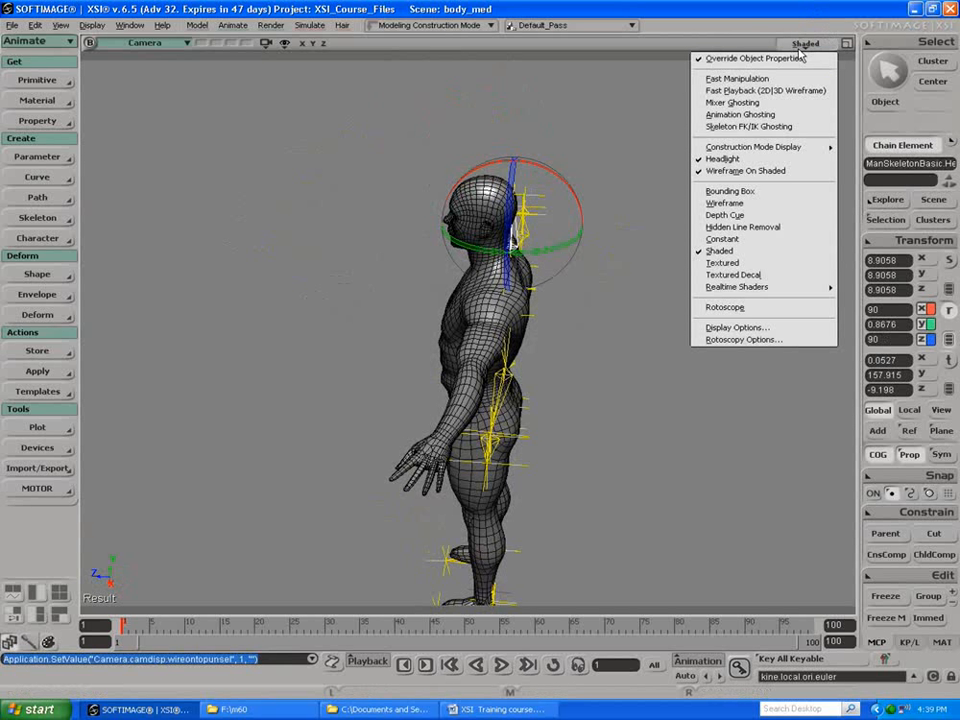
{"action": "left_click", "coordinate": [768, 172]}
Step: Display the Camera view in Wireframe to inspect the spine and legs inside the mesh from the side
{"action": "left_click", "coordinate": [800, 46]}
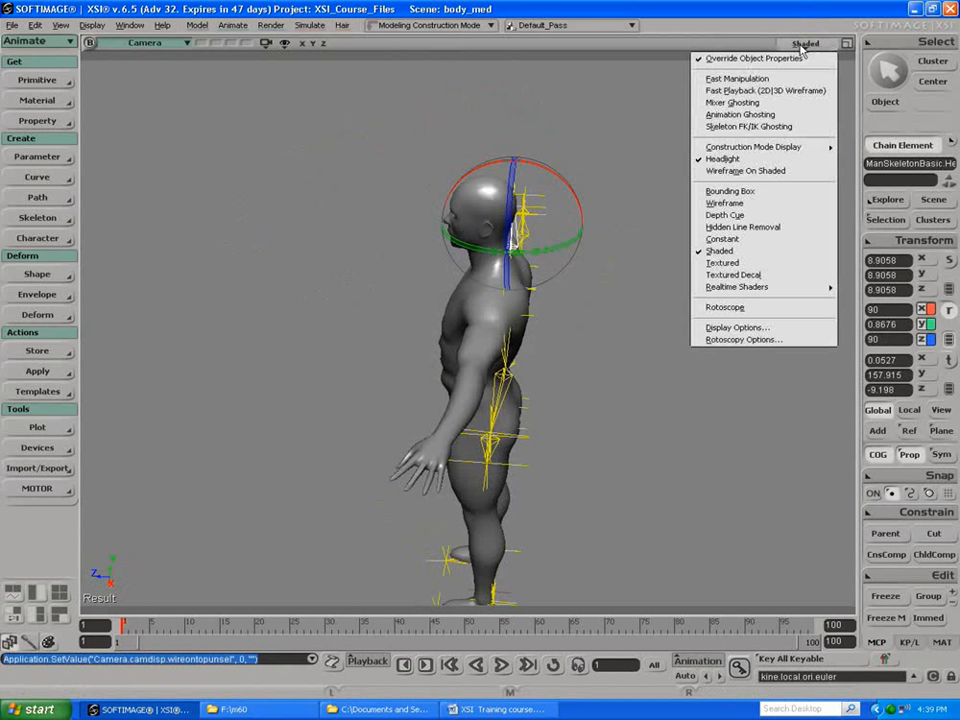
{"action": "left_click", "coordinate": [706, 204]}
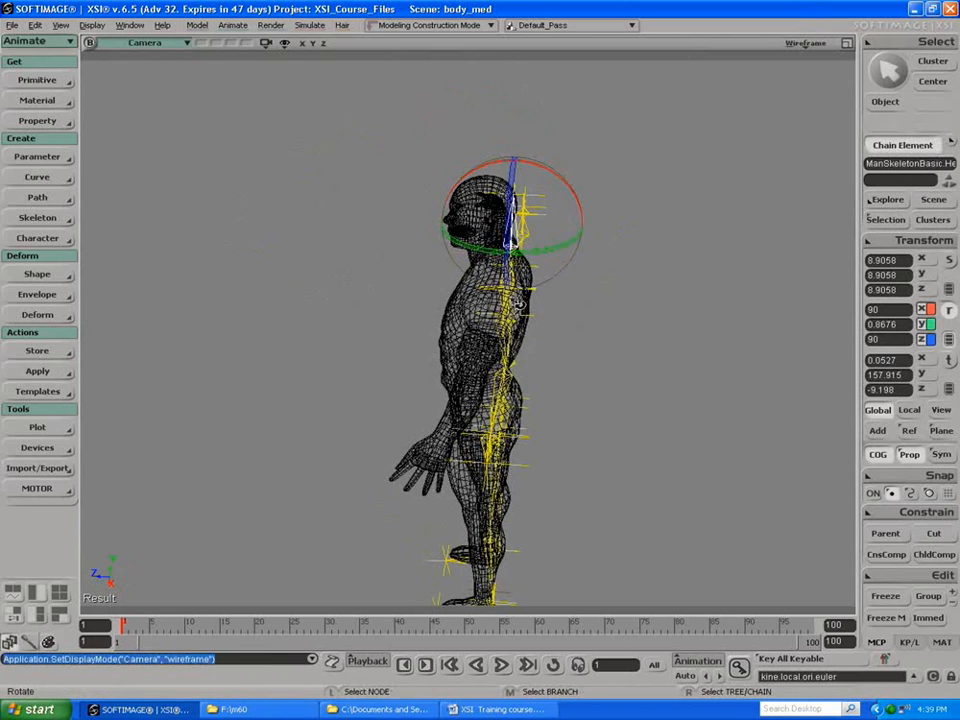
{"action": "key", "text": "s"}
{"action": "left_click_drag", "start_coordinate": [435, 324], "coordinate": [378, 229]}
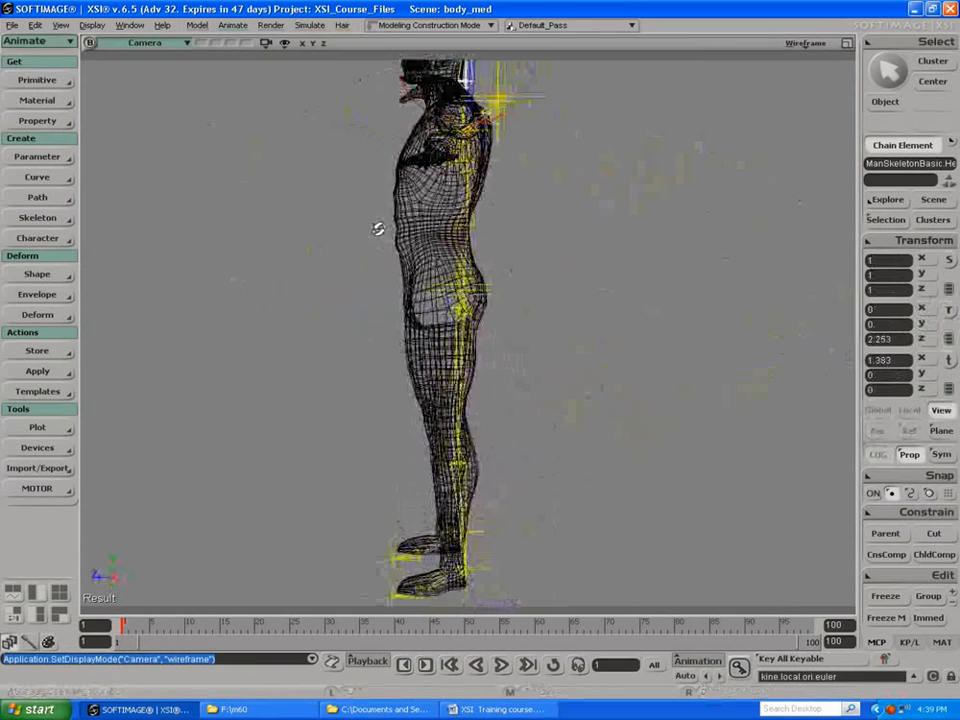
{"action": "key", "text": "space"}
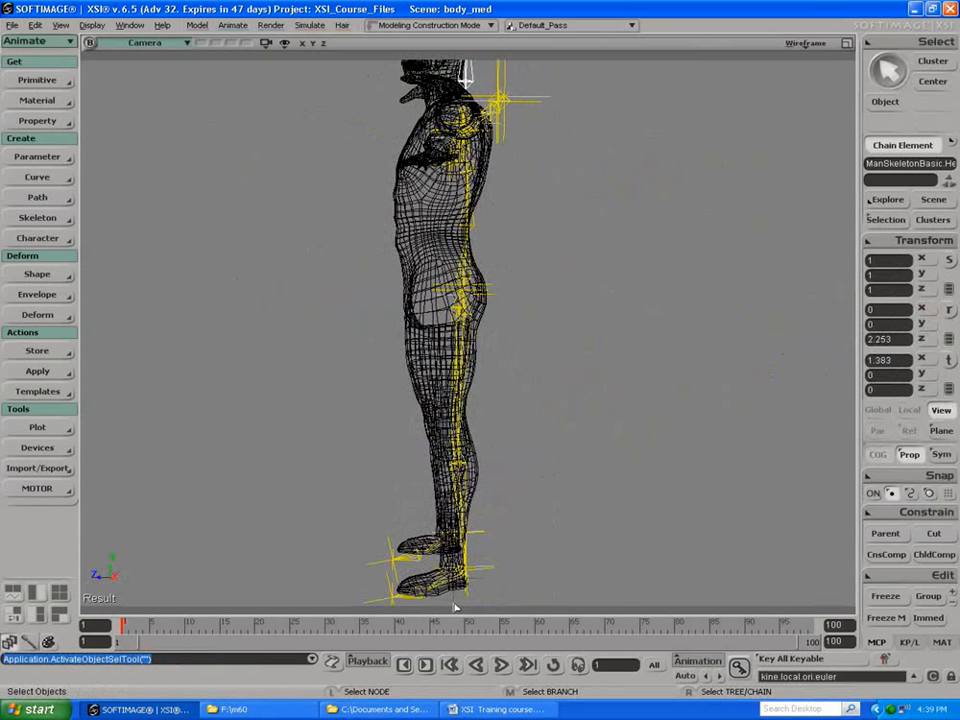
{"action": "left_click", "coordinate": [466, 571]}
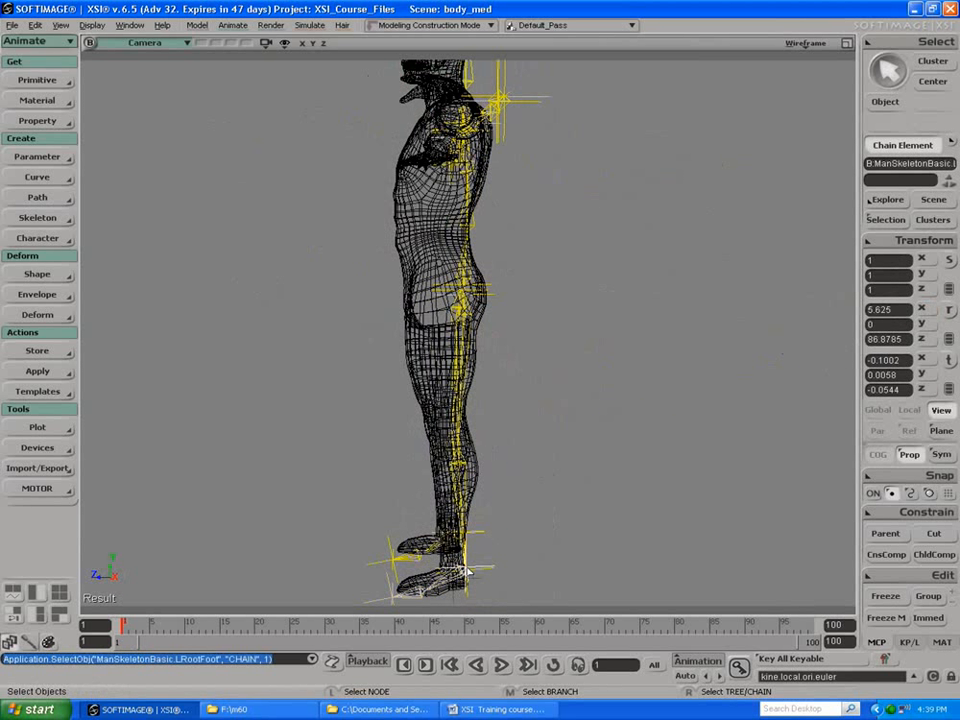
{"action": "key", "text": "c"}
{"action": "key", "text": "space"}
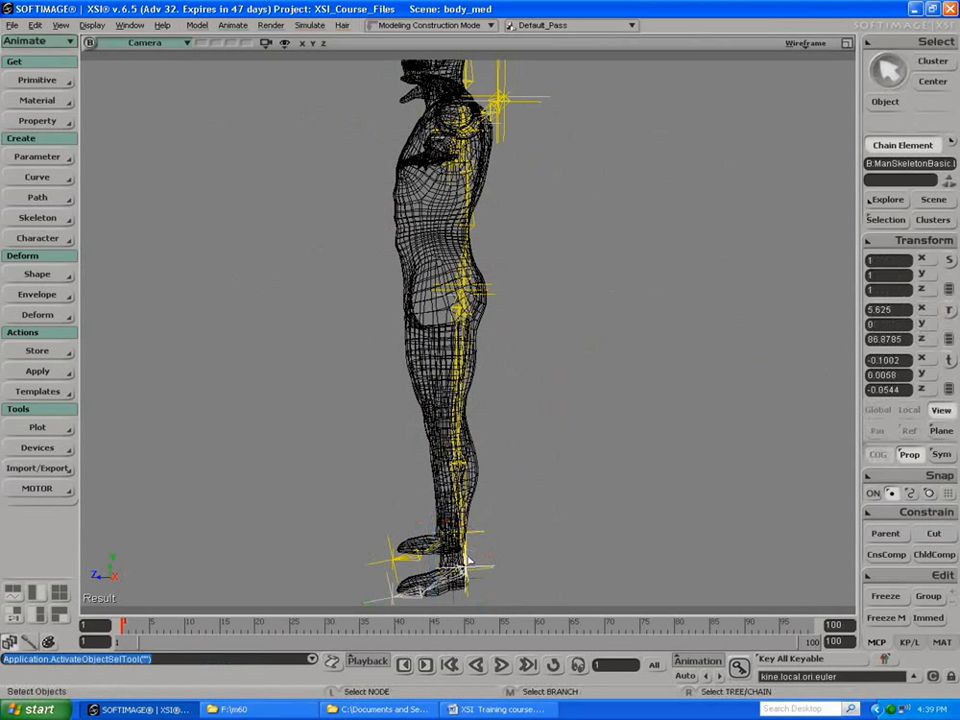
{"action": "right_click", "coordinate": [463, 299]}
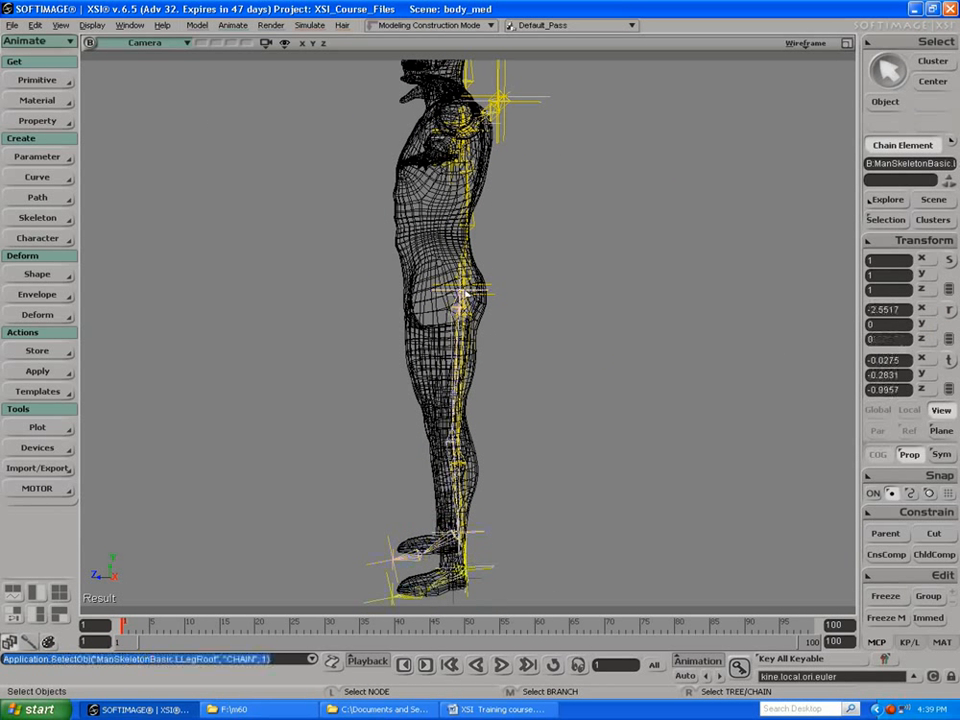
{"action": "key", "text": "c"}
{"action": "key", "text": "s"}
{"action": "right_click_drag", "start_coordinate": [259, 536], "coordinate": [349, 523]}
{"action": "key", "text": "space"}
{"action": "left_click", "coordinate": [401, 596]}
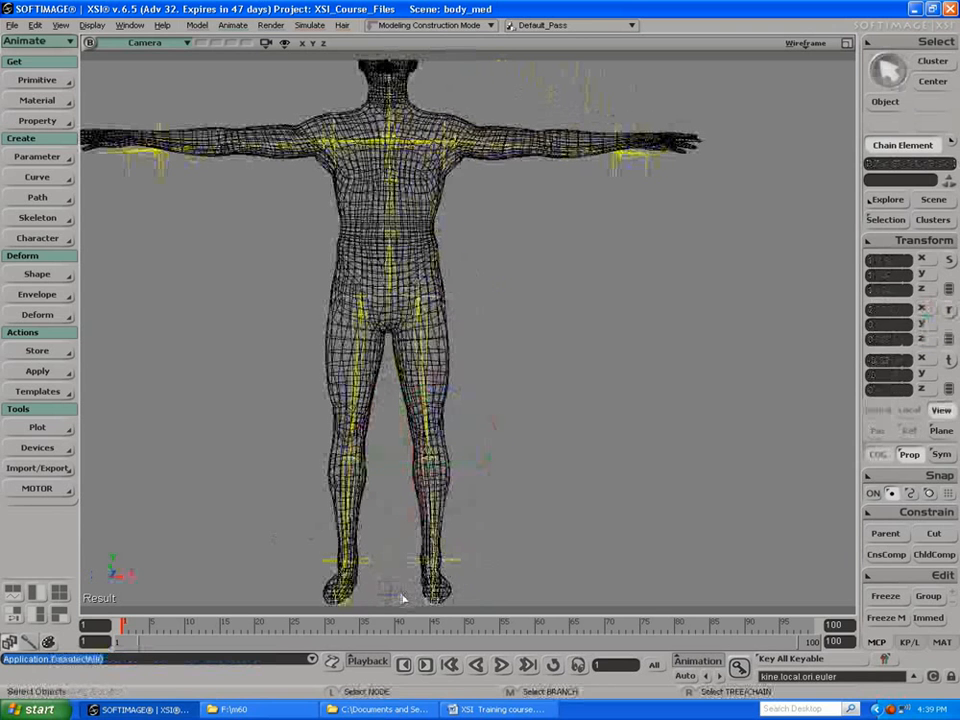
Step: Open the scene explorer and branch-select the ManSkeletonBasic model with all its bones
{"action": "key", "text": "space"}
{"action": "key", "text": "8"}
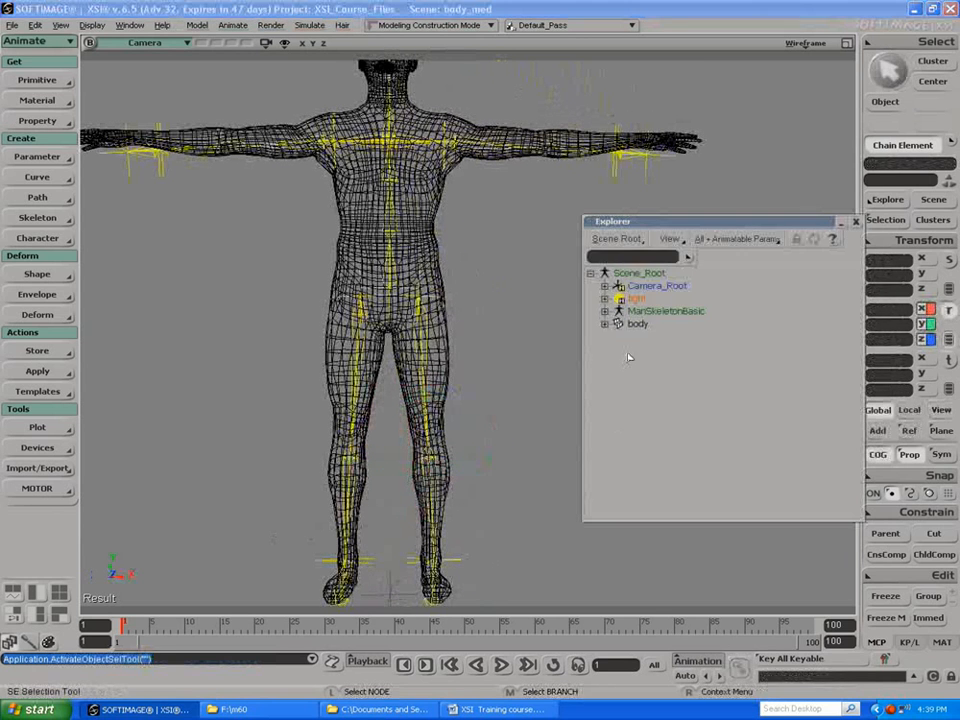
{"action": "right_click", "coordinate": [636, 314]}
{"action": "left_click", "coordinate": [636, 314]}
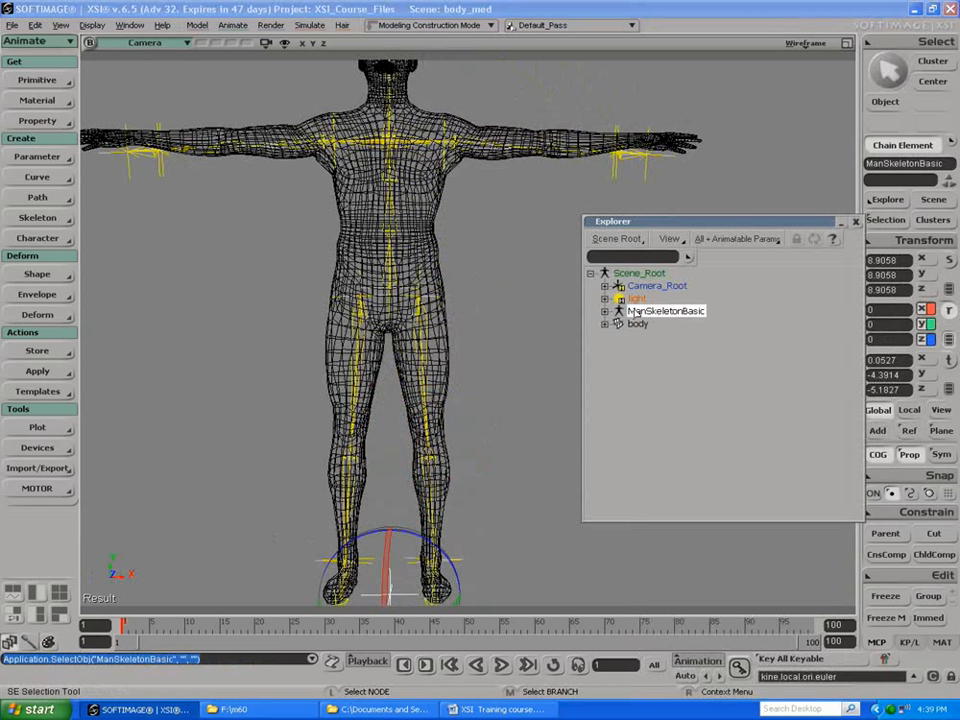
{"action": "right_click", "coordinate": [634, 313]}
{"action": "left_click", "coordinate": [624, 313]}
{"action": "right_click", "coordinate": [628, 318]}
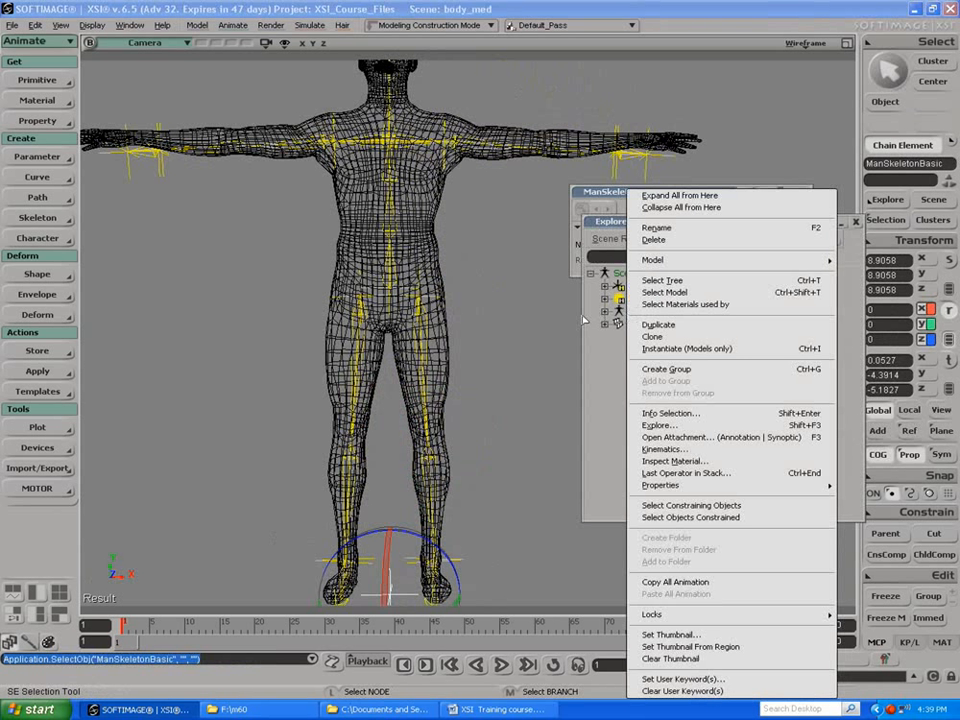
{"action": "left_click", "coordinate": [530, 322]}
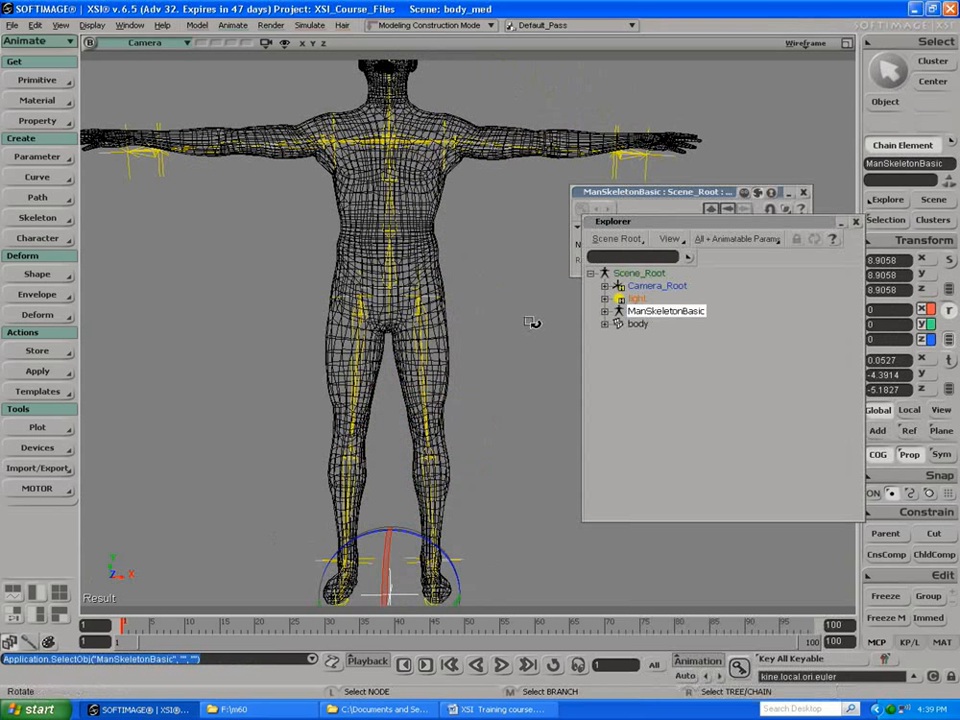
{"action": "middle_click", "coordinate": [639, 314]}
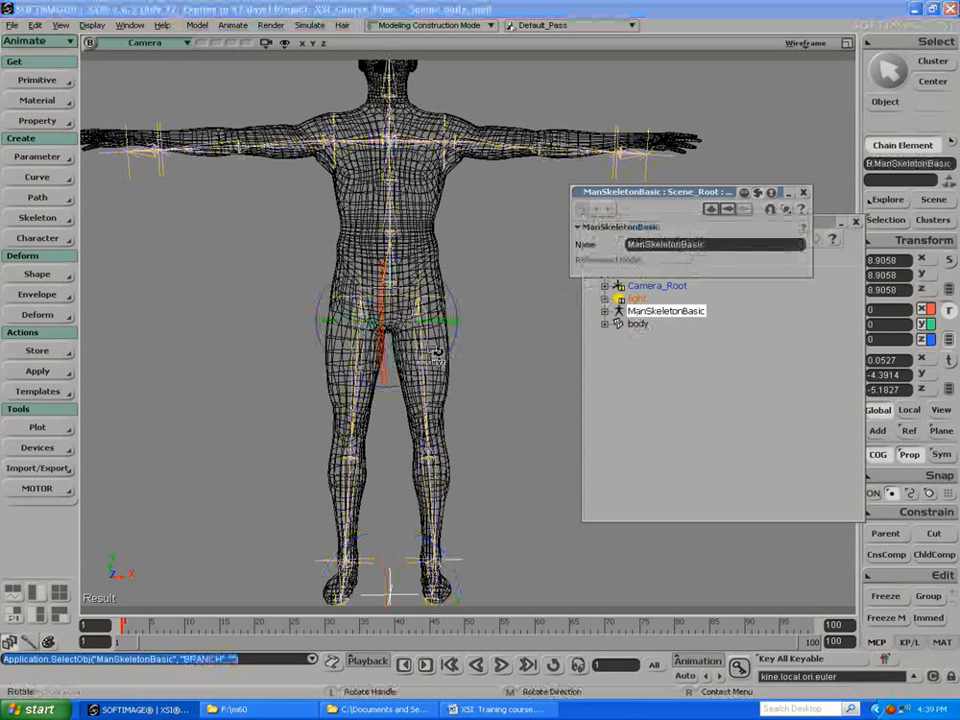
{"action": "left_click", "coordinate": [479, 330]}
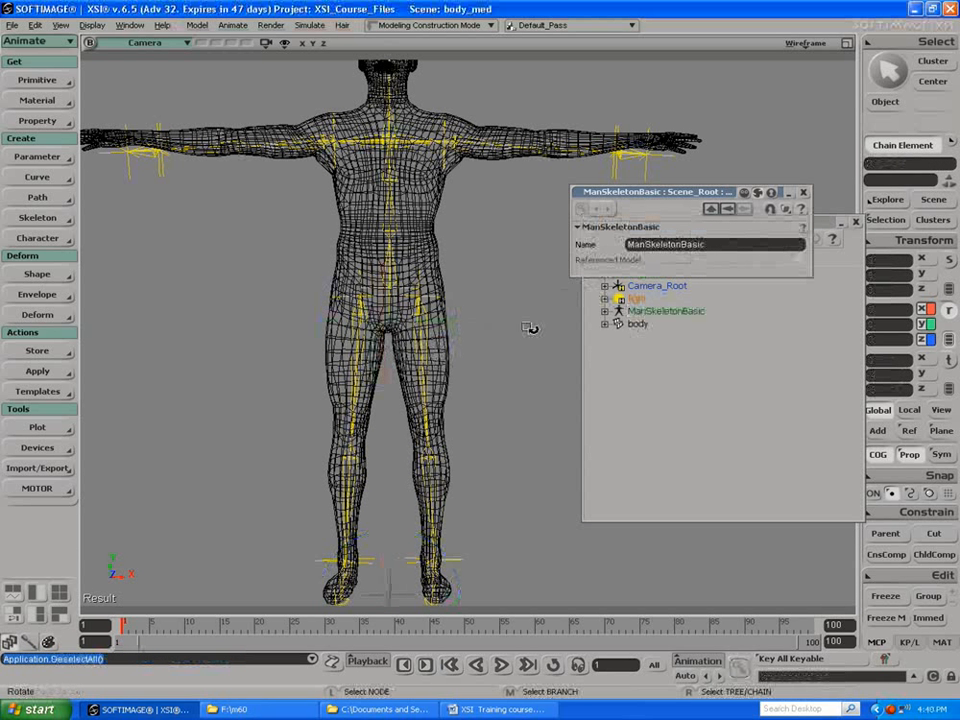
{"action": "middle_click", "coordinate": [662, 311]}
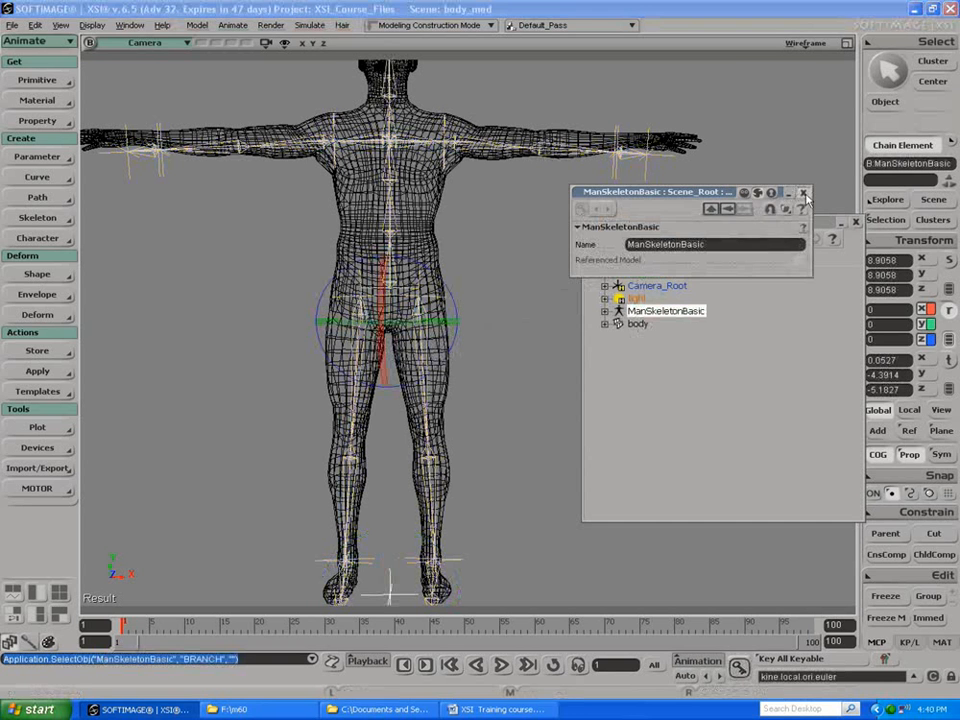
Step: Close the model's property page and translate the whole ManSkeletonBasic forward along Z to about -2.2 so the spine sits inside the mesh
{"action": "left_click", "coordinate": [804, 194]}
{"action": "middle_click_drag", "start_coordinate": [521, 373], "coordinate": [461, 379]}
{"action": "key", "text": "v"}
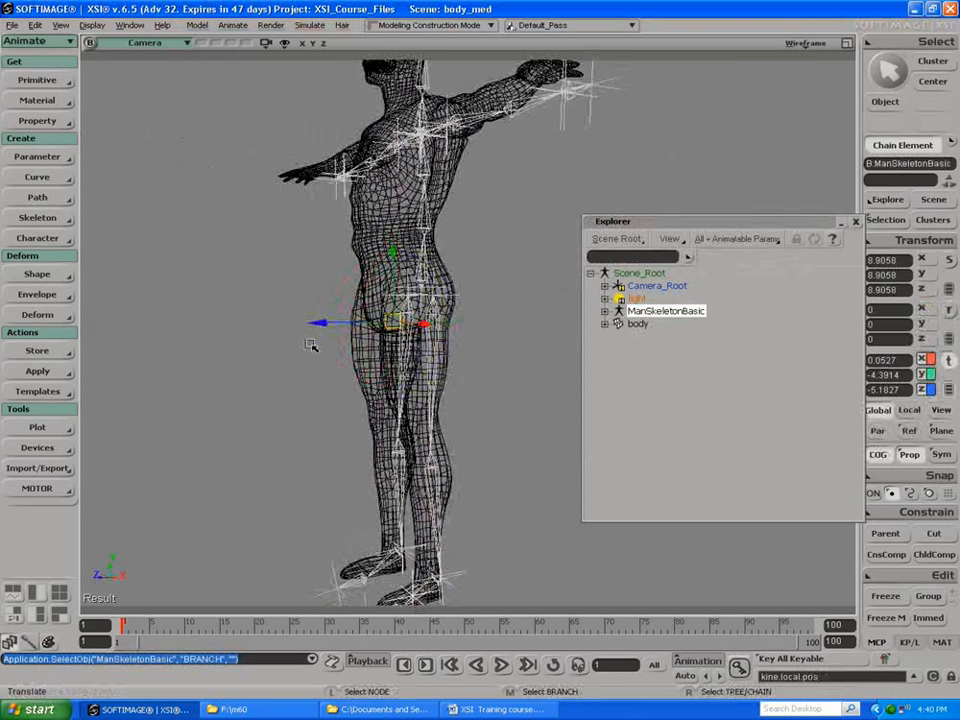
{"action": "left_click_drag", "start_coordinate": [320, 326], "coordinate": [318, 326]}
{"action": "key", "text": "s"}
{"action": "left_click_drag", "start_coordinate": [328, 403], "coordinate": [289, 418]}
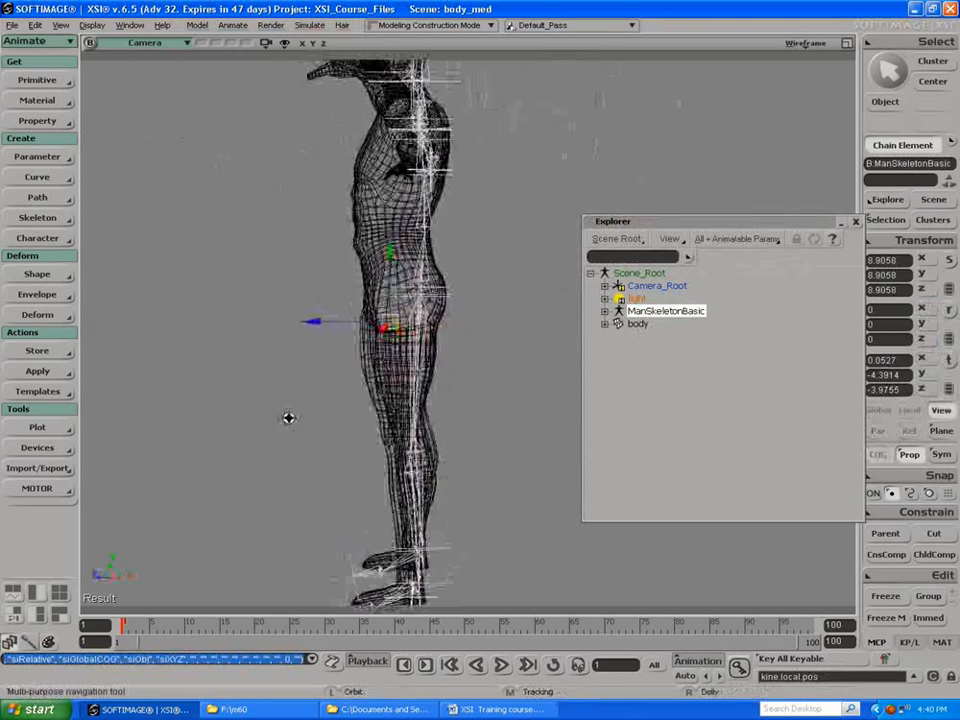
{"action": "left_click_drag", "start_coordinate": [316, 326], "coordinate": [500, 322]}
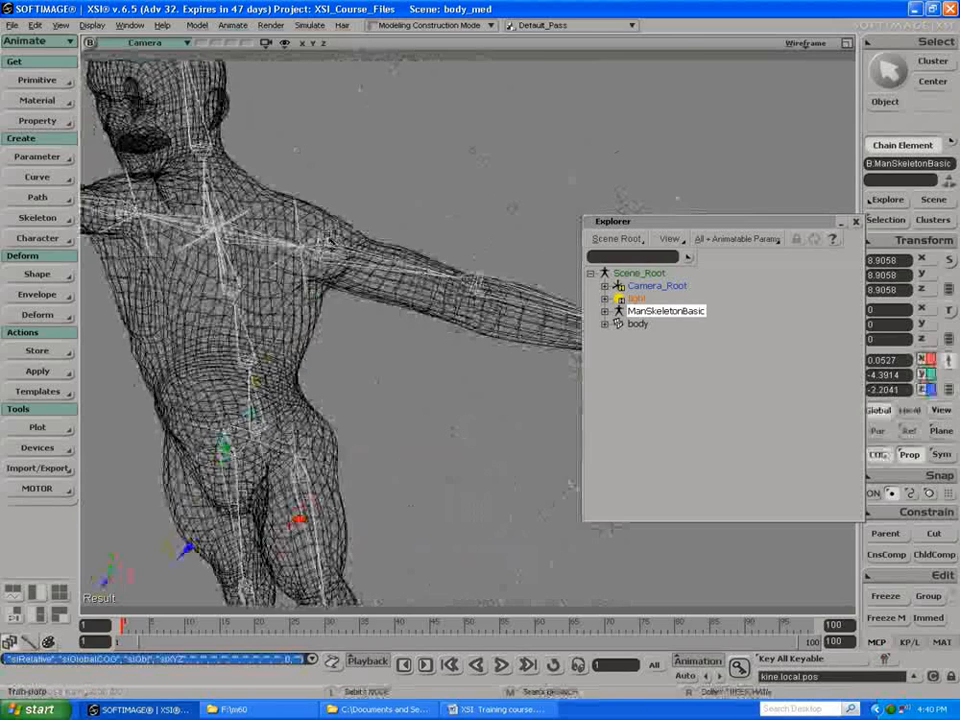
Step: Rotate the left arm root to about -7.15 degrees on its local Z so the arm bones follow the mesh arm
{"action": "key", "text": "space"}
{"action": "left_click", "coordinate": [300, 232]}
{"action": "key", "text": "v"}
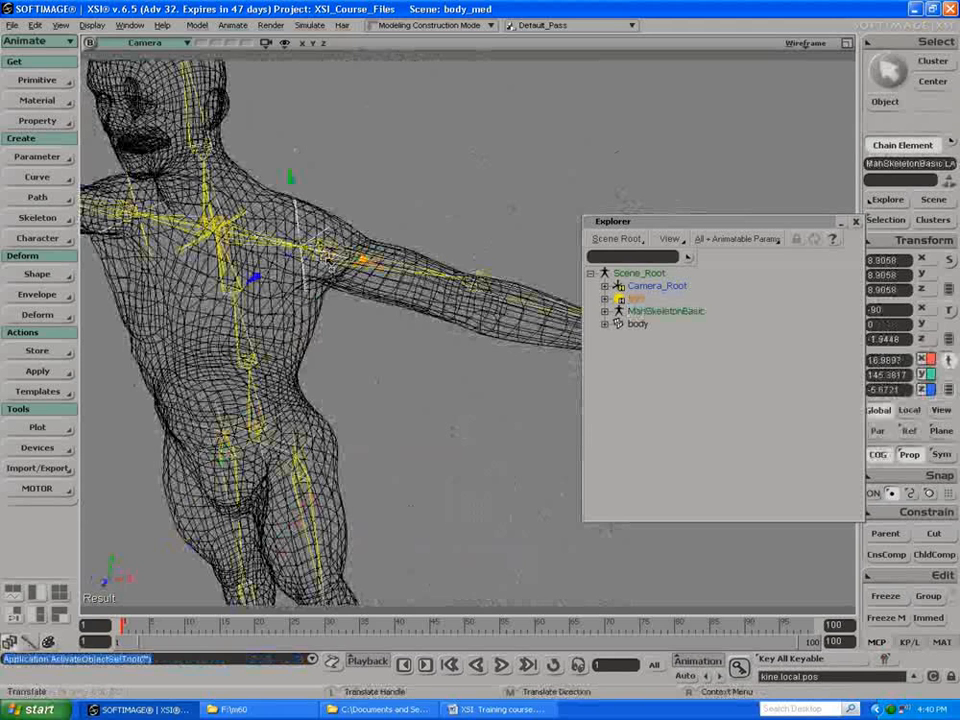
{"action": "key", "text": "c"}
{"action": "left_click_drag", "start_coordinate": [331, 257], "coordinate": [341, 265]}
{"action": "left_click_drag", "start_coordinate": [620, 224], "coordinate": [341, 368]}
{"action": "key", "text": "s"}
Step: Rotate the right arm root to about -9.4 degrees on its local Z so the arm bones follow the mesh arm
{"action": "key", "text": "space"}
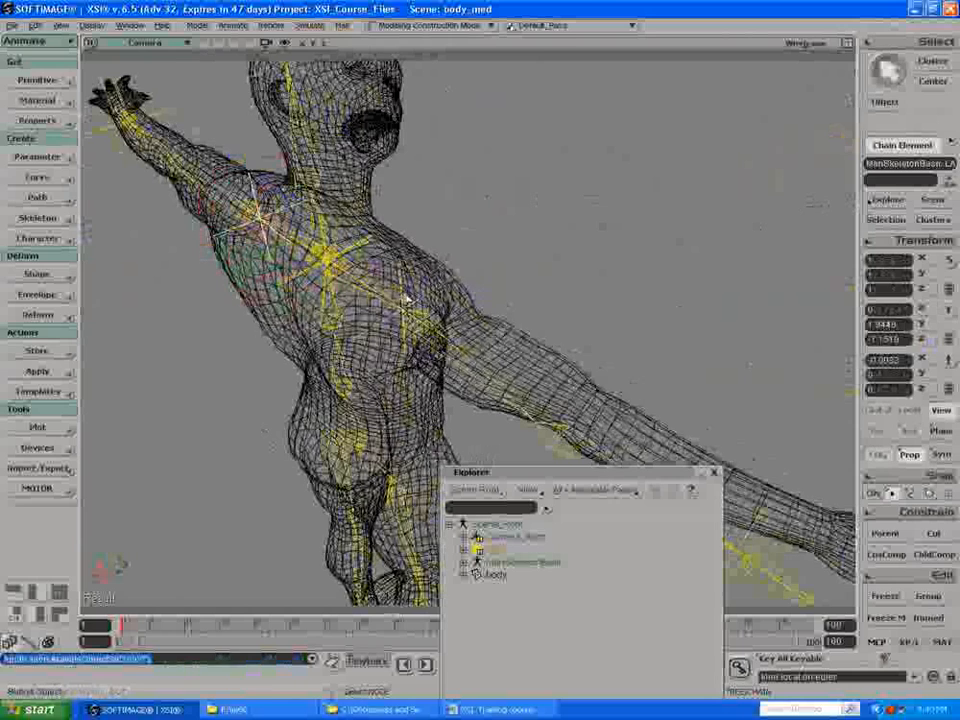
{"action": "left_click", "coordinate": [404, 298]}
{"action": "left_click_drag", "start_coordinate": [385, 348], "coordinate": [436, 354]}
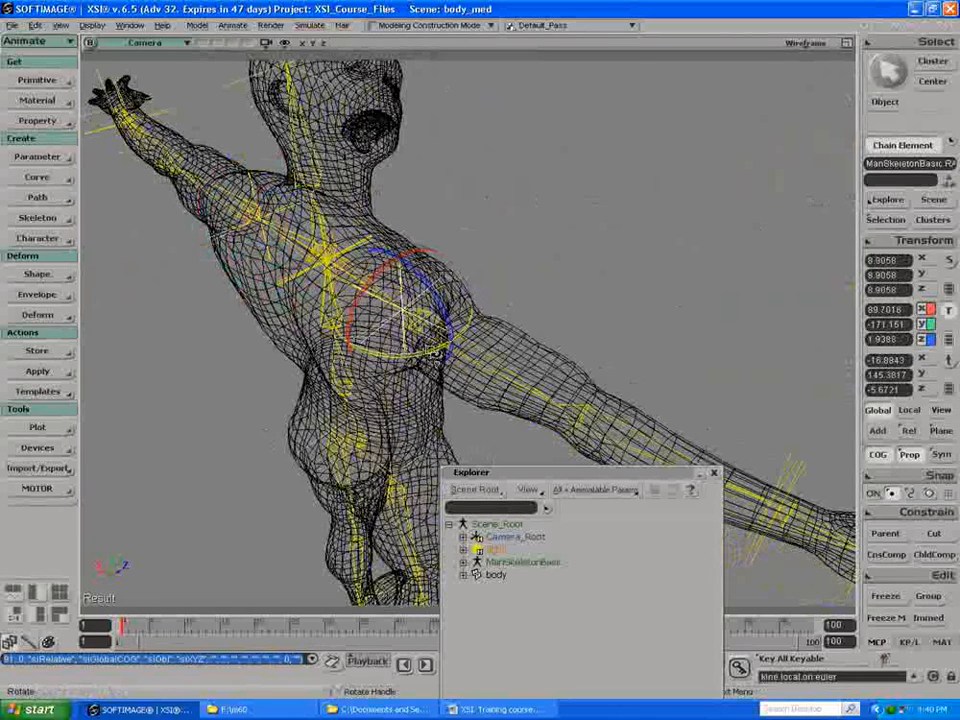
{"action": "key", "text": "s"}
{"action": "left_click_drag", "start_coordinate": [527, 319], "coordinate": [388, 279]}
{"action": "middle_click_drag", "start_coordinate": [325, 191], "coordinate": [236, 197]}
{"action": "left_click_drag", "start_coordinate": [397, 300], "coordinate": [398, 242]}
{"action": "key", "text": "c"}
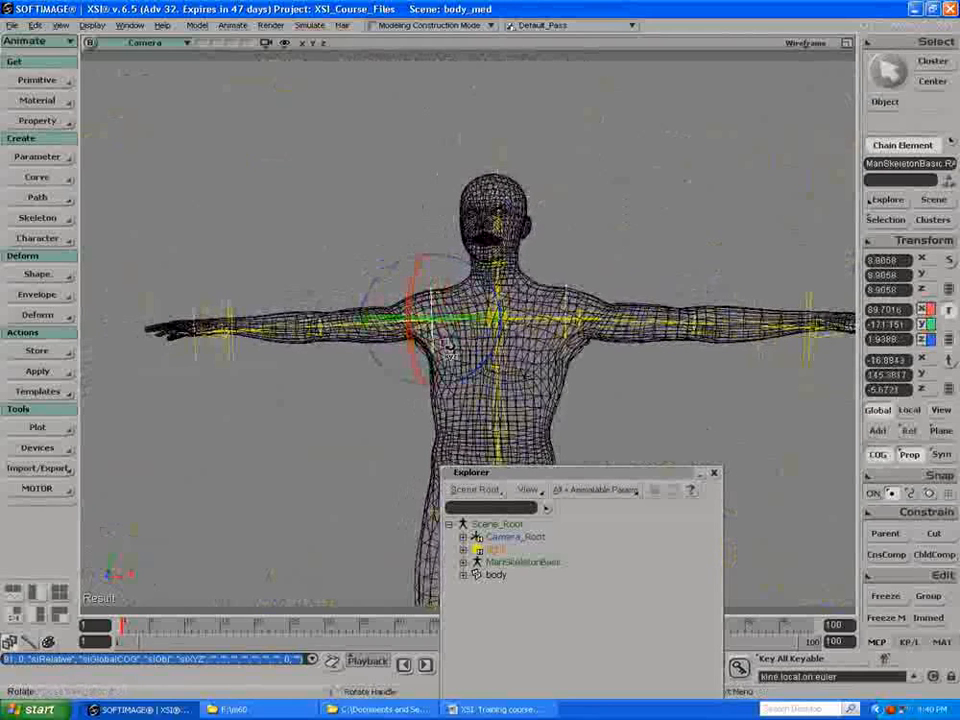
Step: Select the left shoulder bone and lengthen it to about 2.181
{"action": "key", "text": "space"}
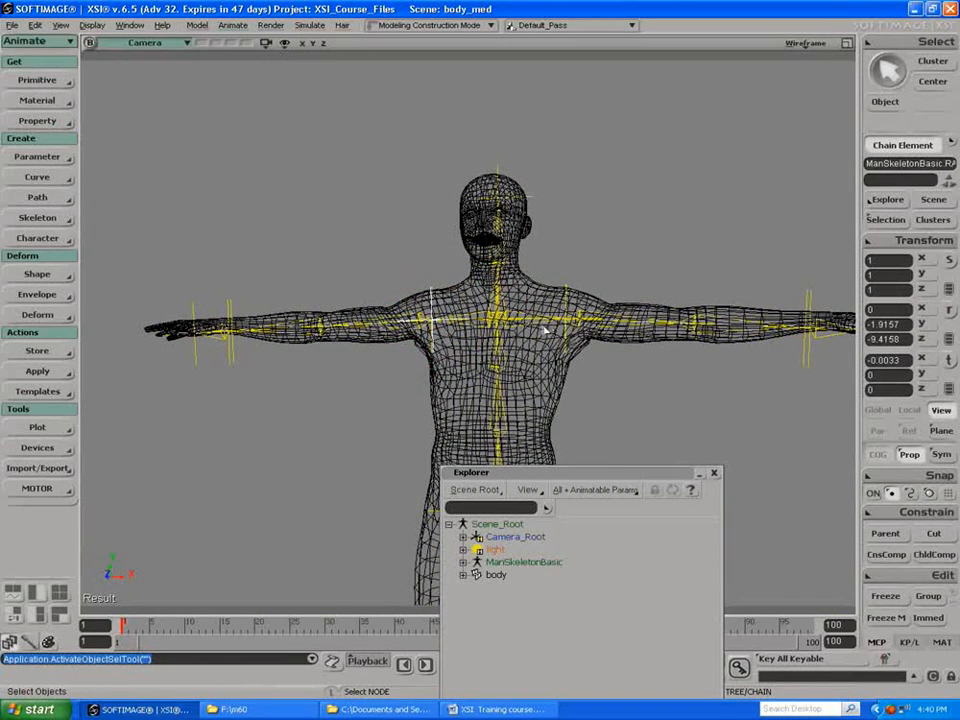
{"action": "left_click", "coordinate": [540, 326]}
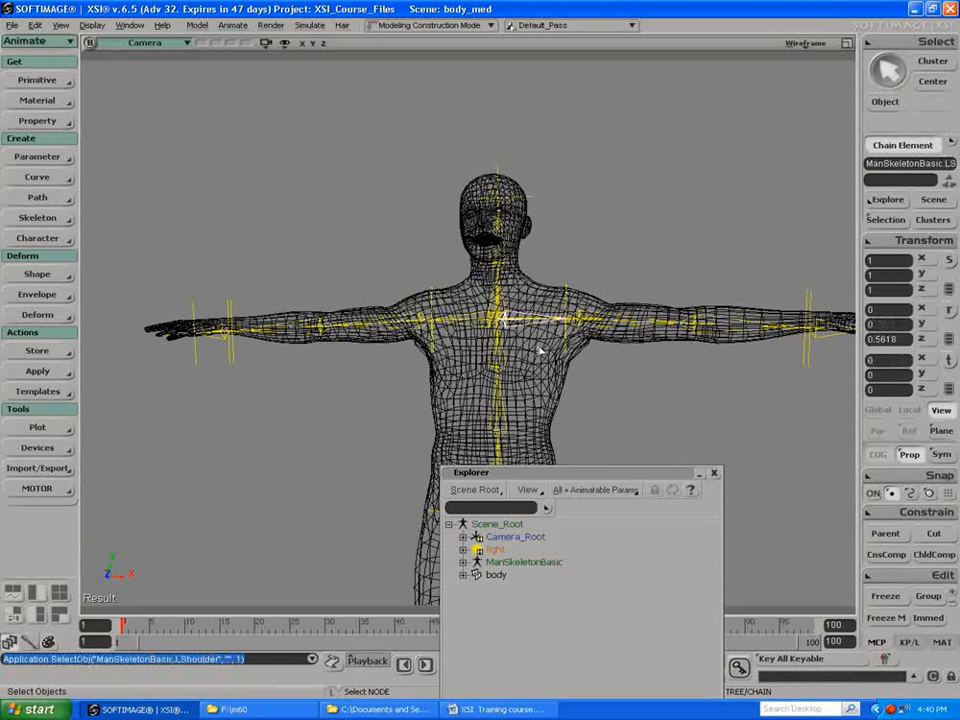
{"action": "key", "text": "Return"}
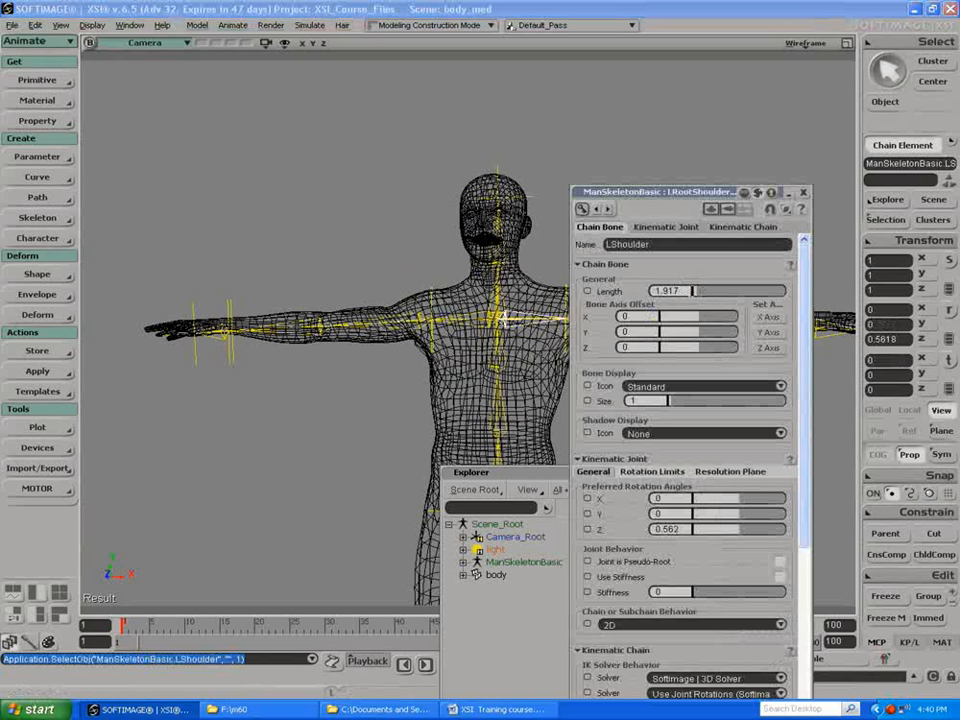
{"action": "left_click_drag", "start_coordinate": [659, 197], "coordinate": [741, 199]}
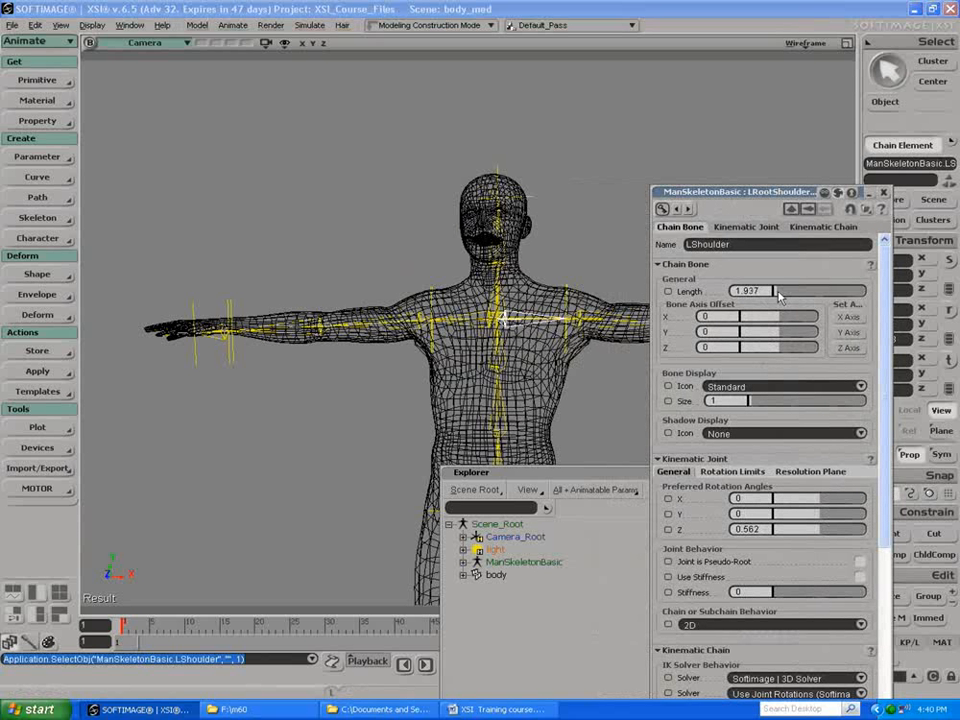
{"action": "left_click_drag", "start_coordinate": [782, 295], "coordinate": [787, 297]}
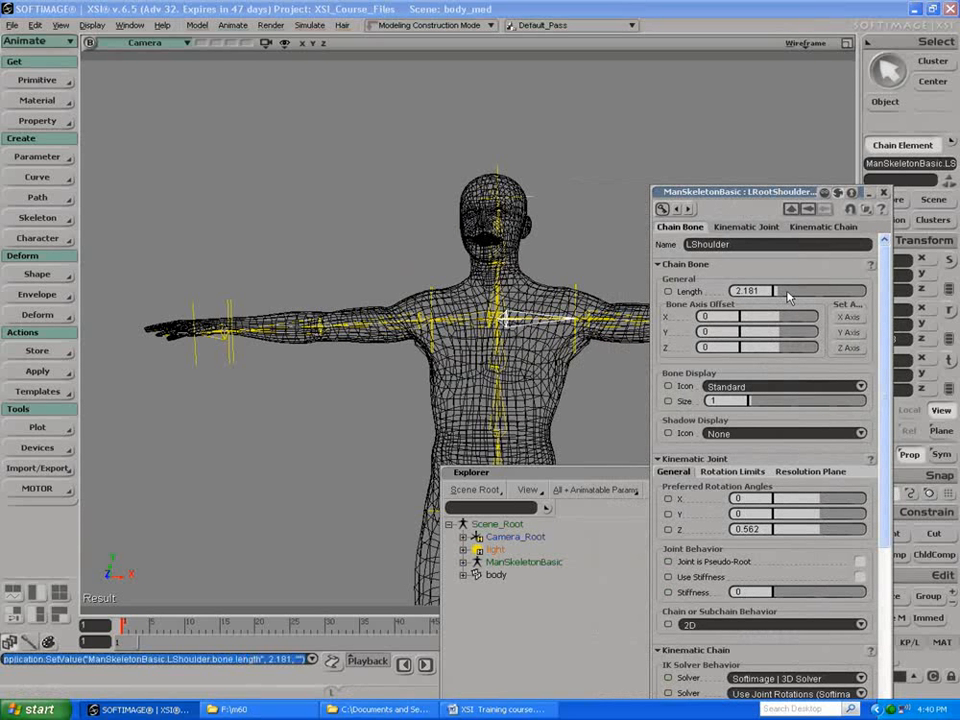
Step: Lengthen the right shoulder bone to about 2.201, close the property page and explorer, and deselect everything
{"action": "key", "text": "space"}
{"action": "left_click", "coordinate": [471, 326]}
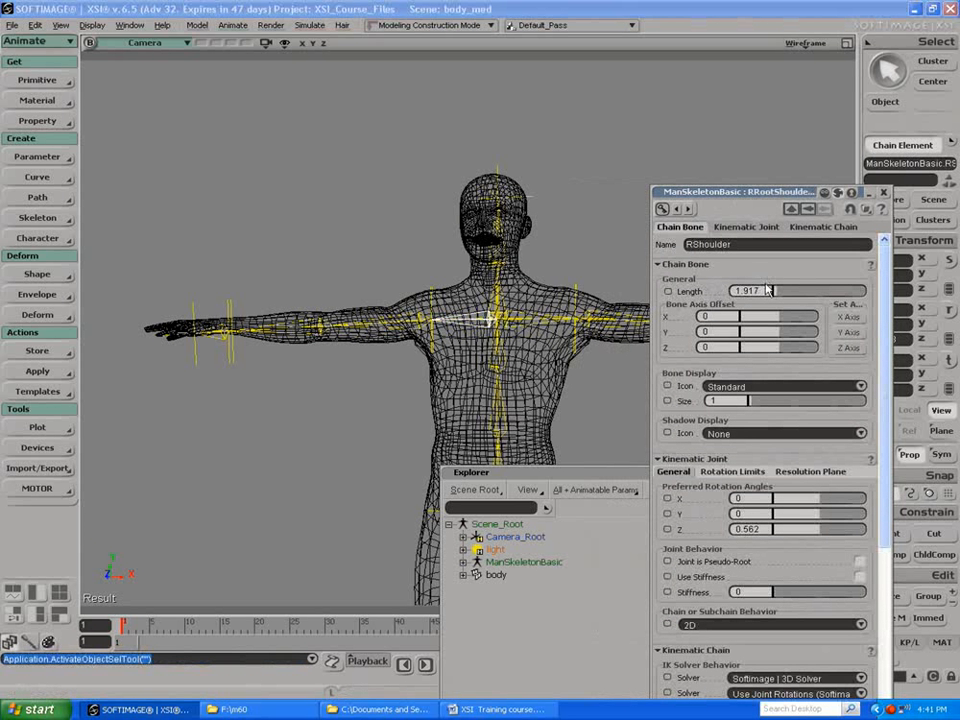
{"action": "left_click_drag", "start_coordinate": [778, 293], "coordinate": [789, 294]}
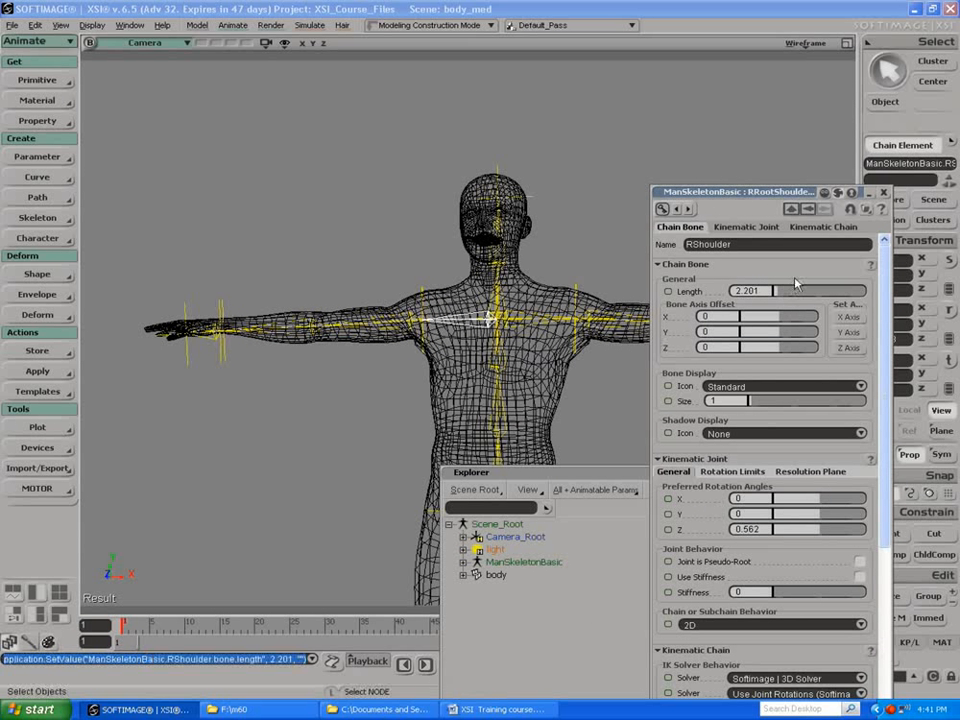
{"action": "left_click", "coordinate": [884, 193]}
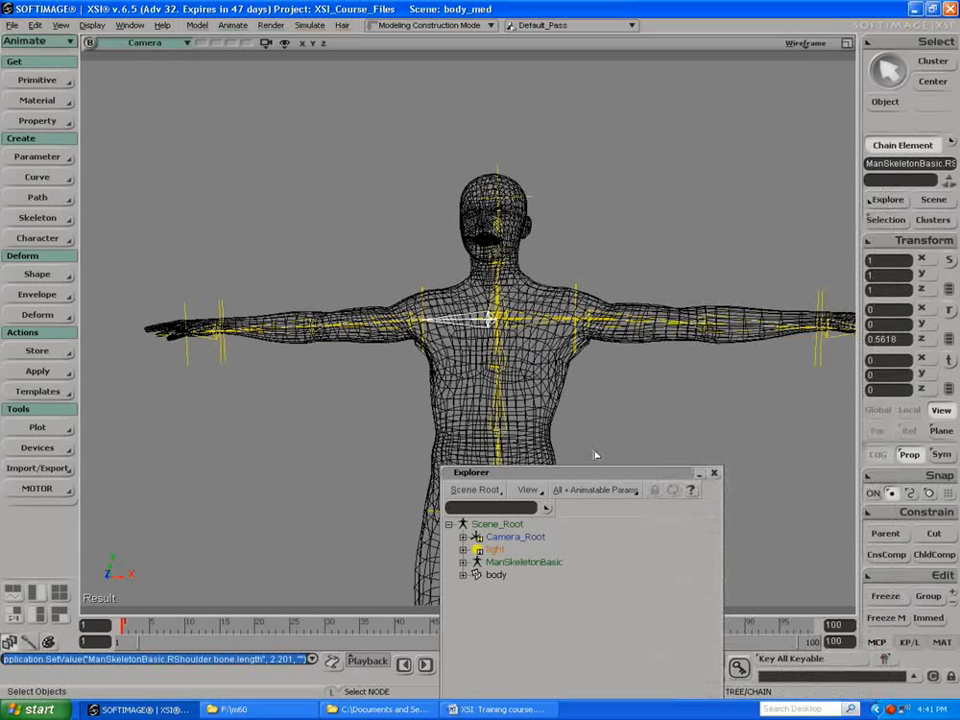
{"action": "left_click", "coordinate": [713, 472]}
{"action": "left_click", "coordinate": [635, 429]}
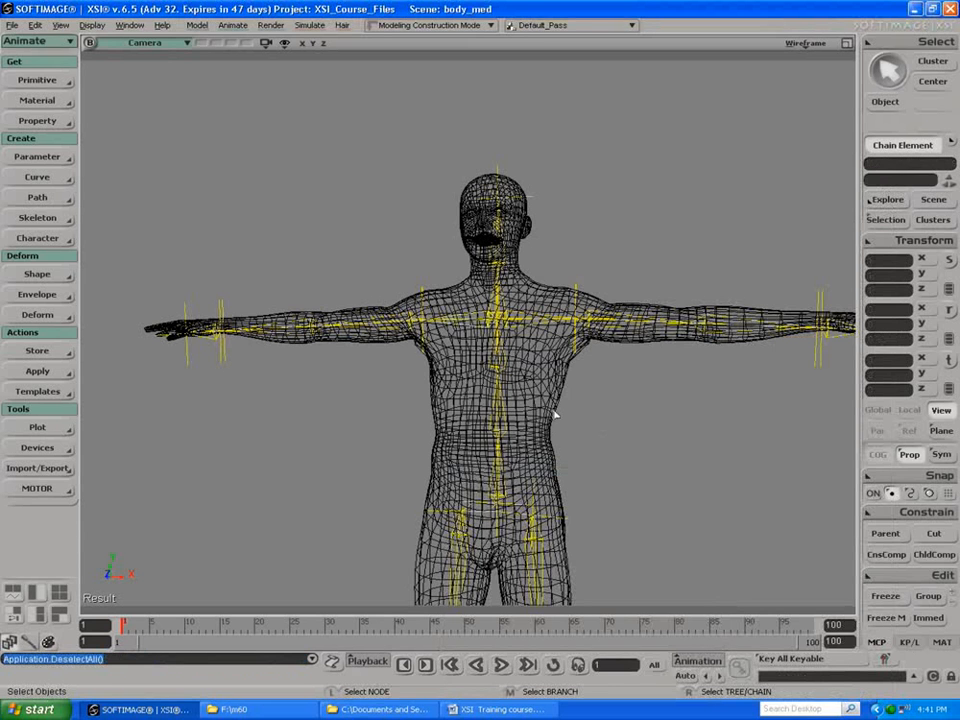
Step: Check the skeleton's fit from several angles, open the scene explorer and expand the body and ManSkeletonBasic nodes
{"action": "key", "text": "s"}
{"action": "left_click_drag", "start_coordinate": [460, 357], "coordinate": [484, 348]}
{"action": "right_click_drag", "start_coordinate": [484, 348], "coordinate": [254, 296]}
{"action": "left_click_drag", "start_coordinate": [364, 310], "coordinate": [316, 283]}
{"action": "right_click_drag", "start_coordinate": [316, 283], "coordinate": [451, 301]}
{"action": "key", "text": "space"}
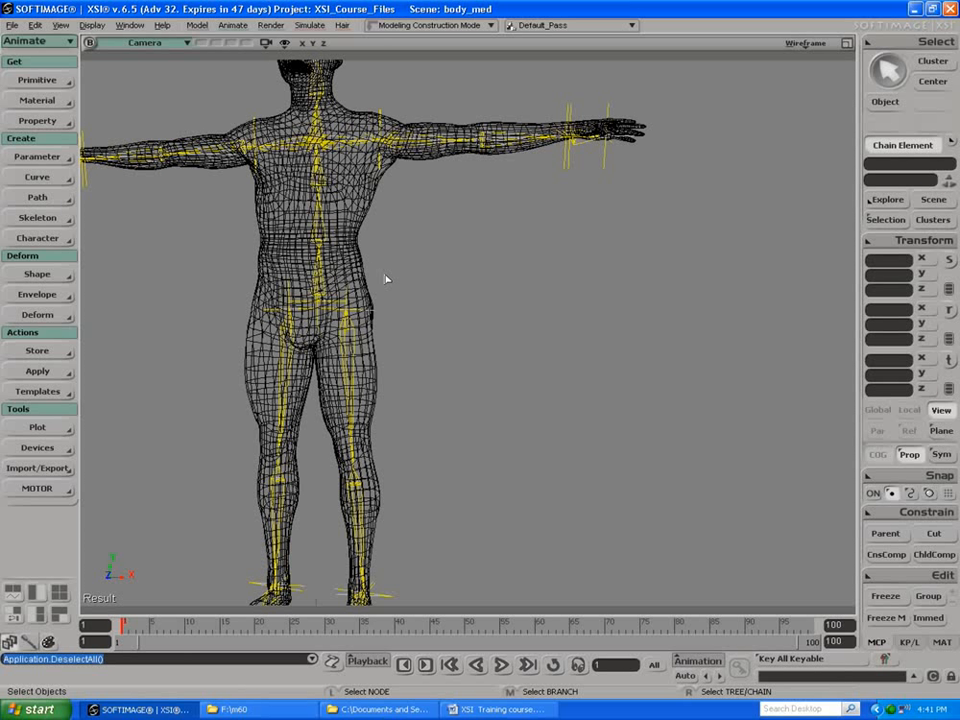
{"action": "key", "text": "8"}
{"action": "left_click_drag", "start_coordinate": [580, 476], "coordinate": [641, 218]}
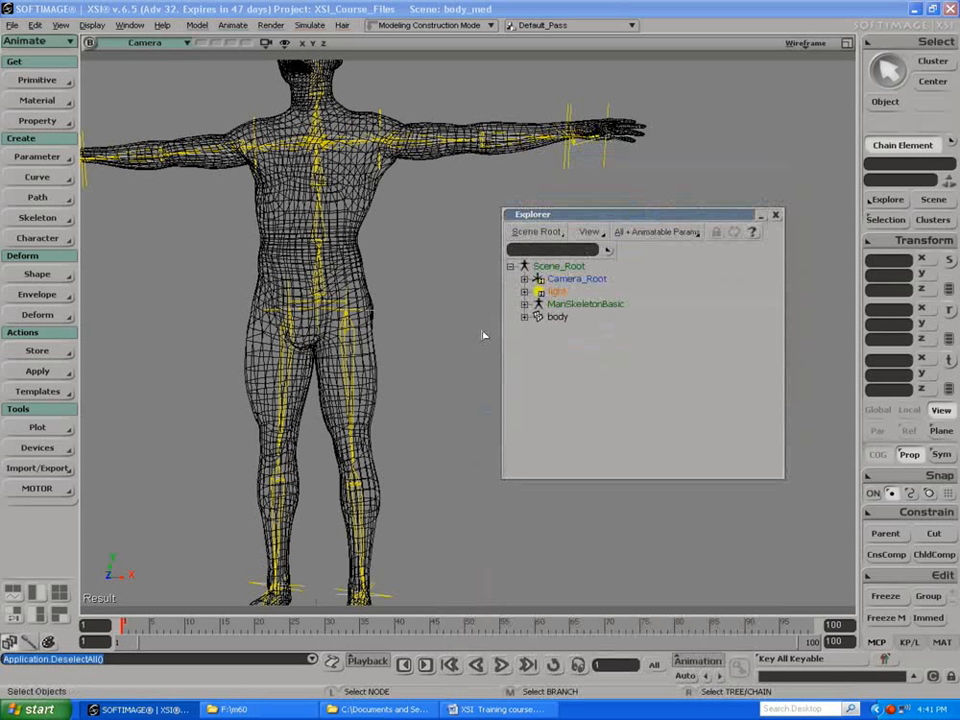
{"action": "left_click", "coordinate": [524, 317]}
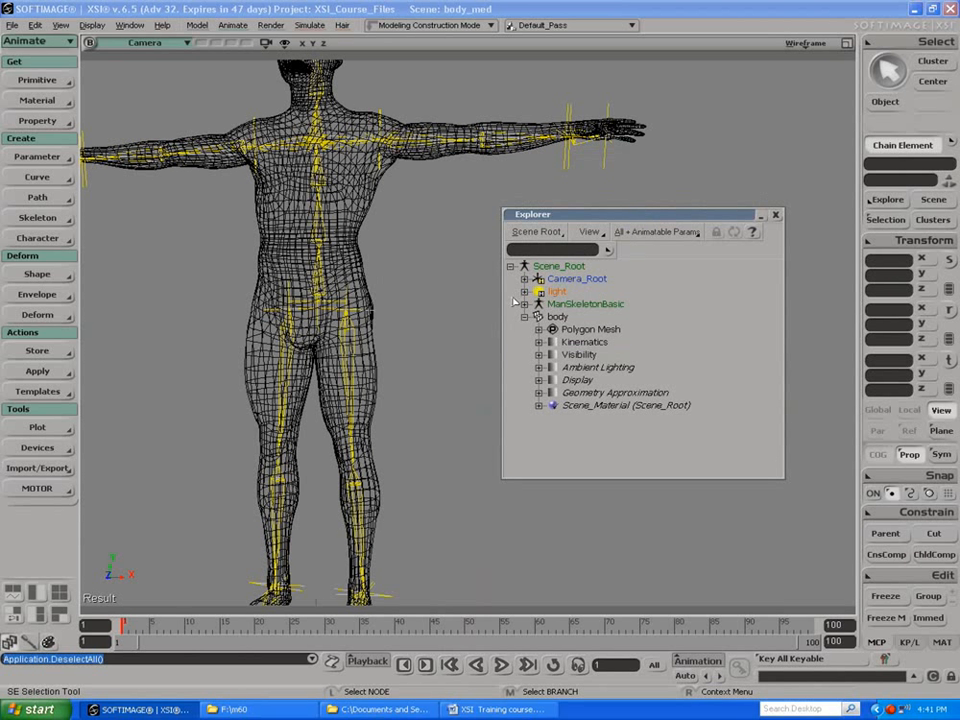
{"action": "left_click", "coordinate": [524, 304]}
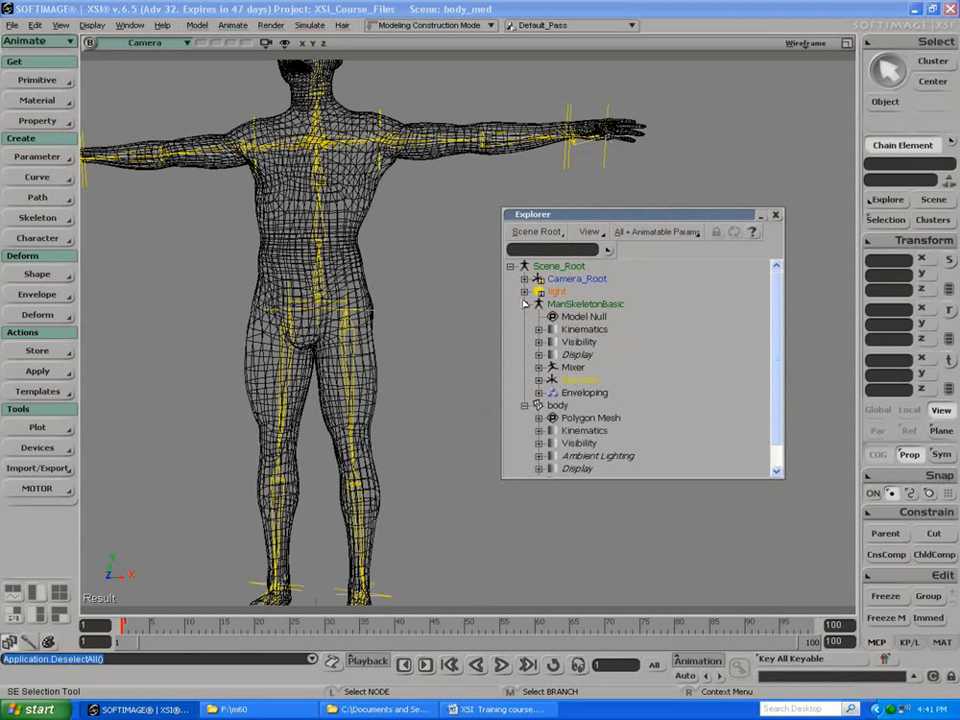
Step: Expand the Enveloping group and review its member bones, selecting a few to identify them on the skeleton
{"action": "left_click", "coordinate": [580, 394]}
{"action": "left_click", "coordinate": [539, 393]}
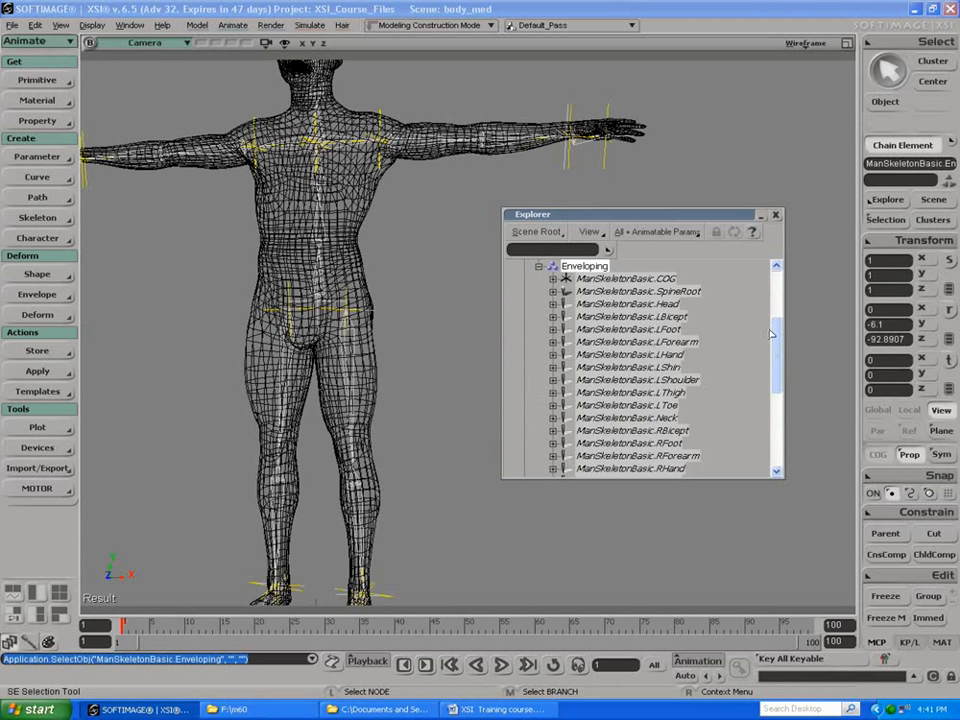
{"action": "left_click_drag", "start_coordinate": [778, 344], "coordinate": [762, 392]}
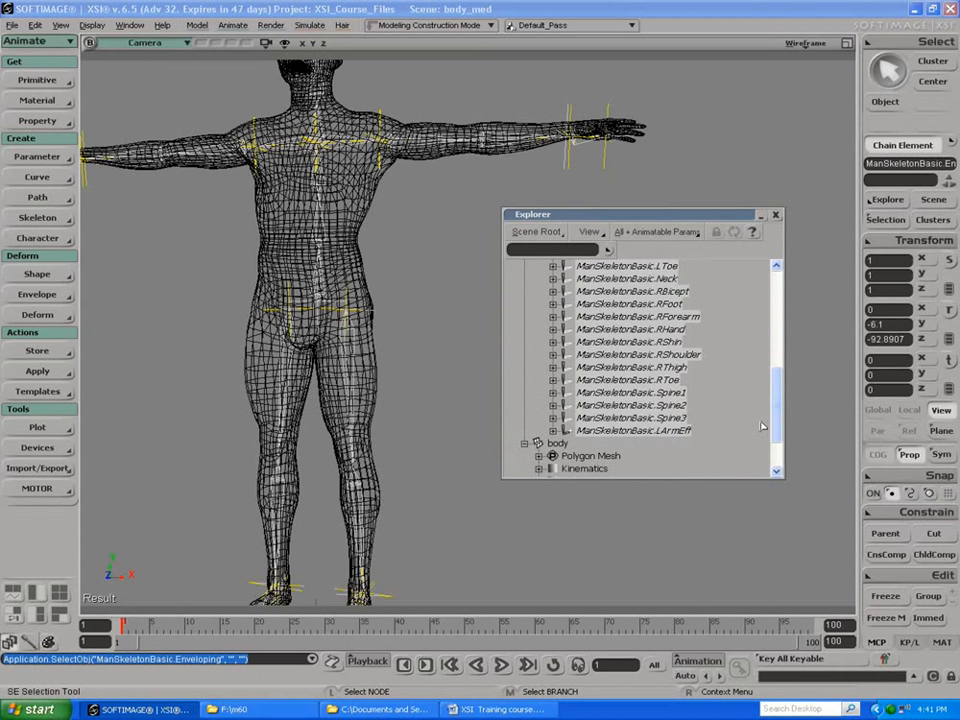
{"action": "scroll", "coordinate": [761, 427], "scroll_direction": "up", "scroll_amount": 3}
{"action": "scroll", "coordinate": [750, 372], "scroll_direction": "up", "scroll_amount": 2}
{"action": "scroll", "coordinate": [744, 382], "scroll_direction": "down", "scroll_amount": 2}
{"action": "scroll", "coordinate": [740, 392], "scroll_direction": "down", "scroll_amount": 3}
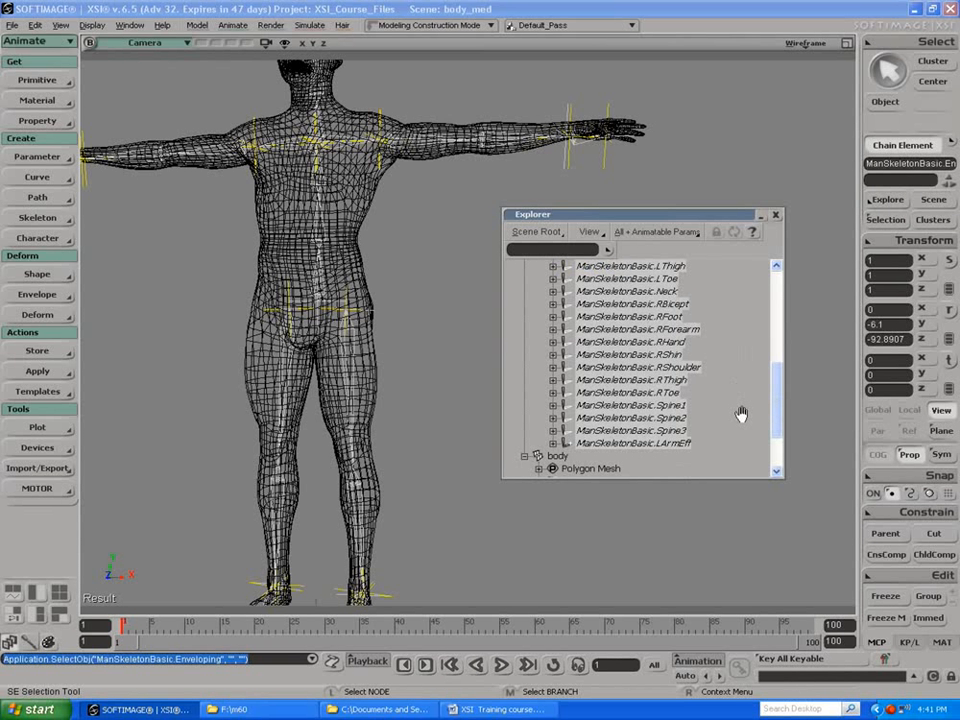
{"action": "scroll", "coordinate": [741, 413], "scroll_direction": "up", "scroll_amount": 4}
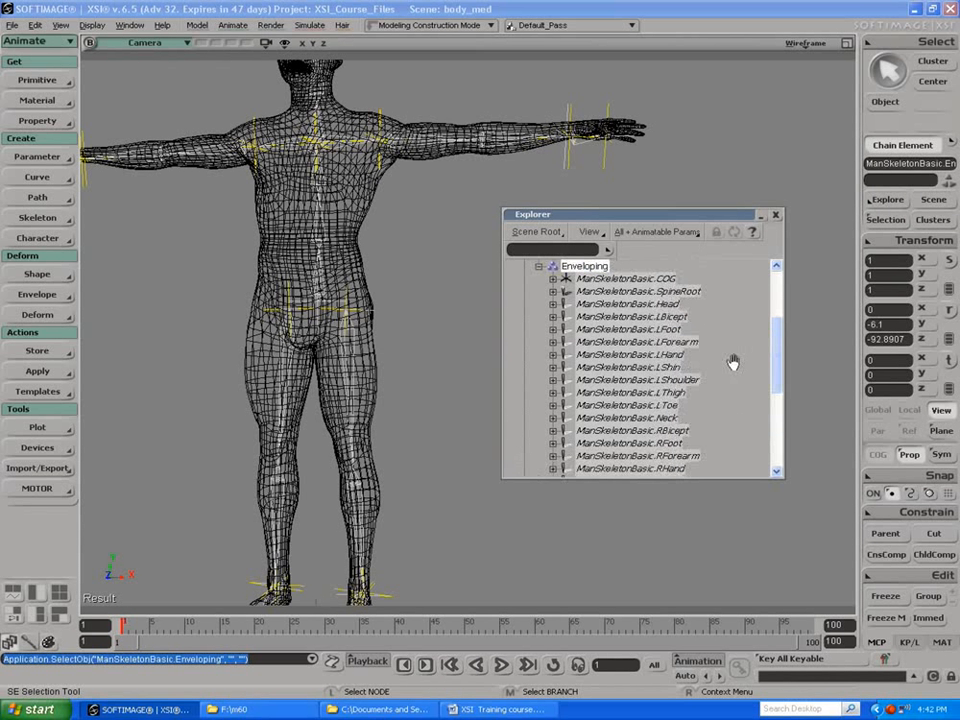
{"action": "scroll", "coordinate": [669, 431], "scroll_direction": "down", "scroll_amount": 5}
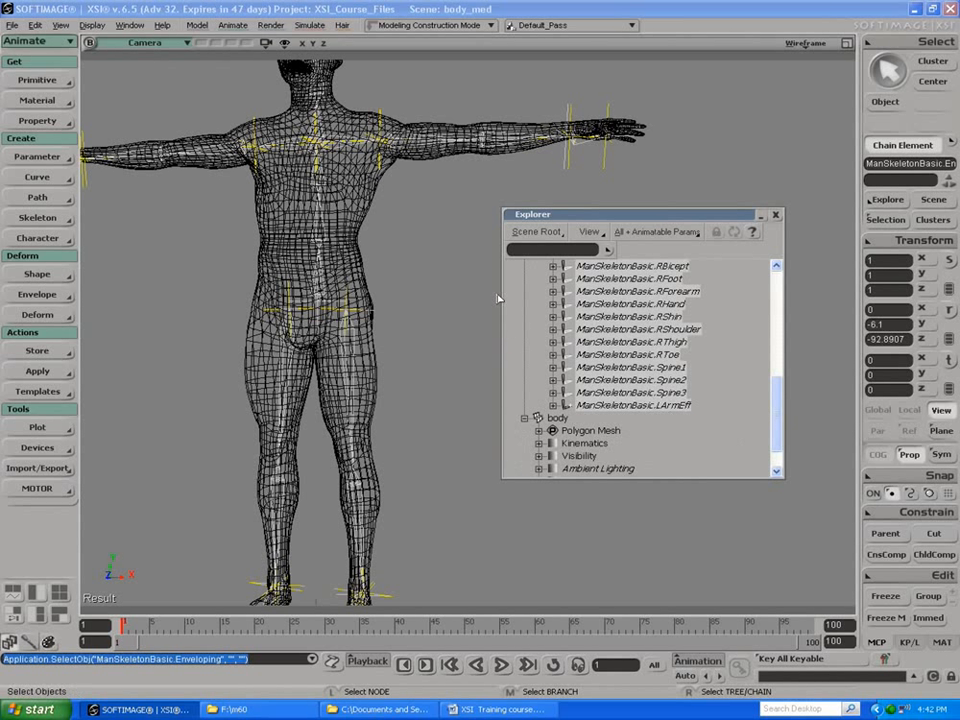
{"action": "left_click", "coordinate": [632, 330]}
{"action": "left_click", "coordinate": [632, 380]}
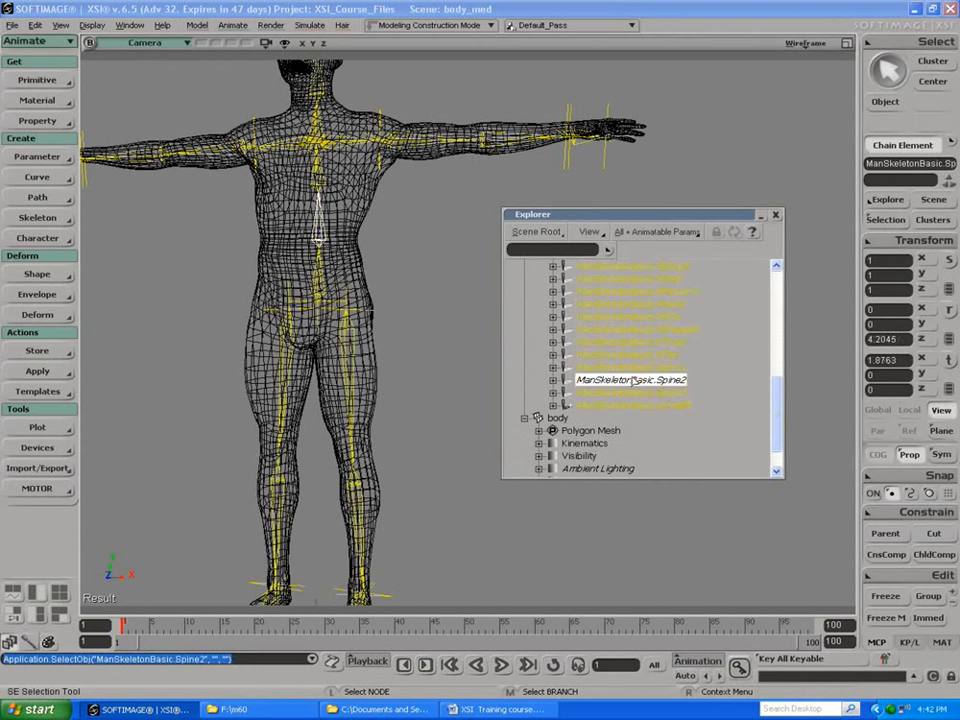
{"action": "left_click", "coordinate": [466, 306]}
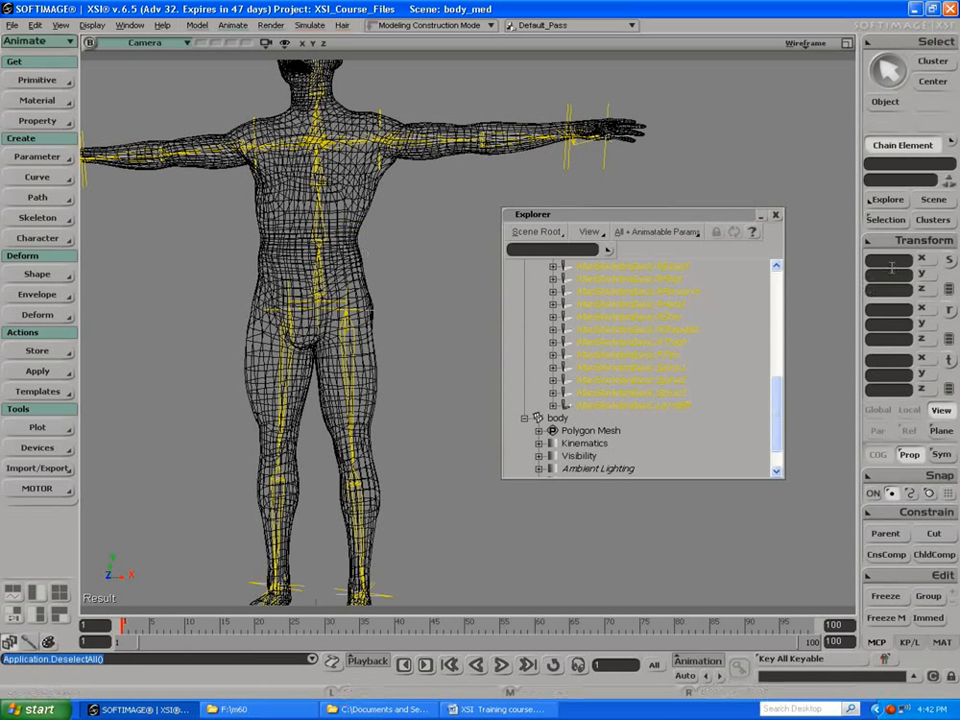
Step: Envelope the body mesh to the bones in ManSkeletonBasic's Enveloping group, applying the envelope as an animation operator
{"action": "key", "text": "space"}
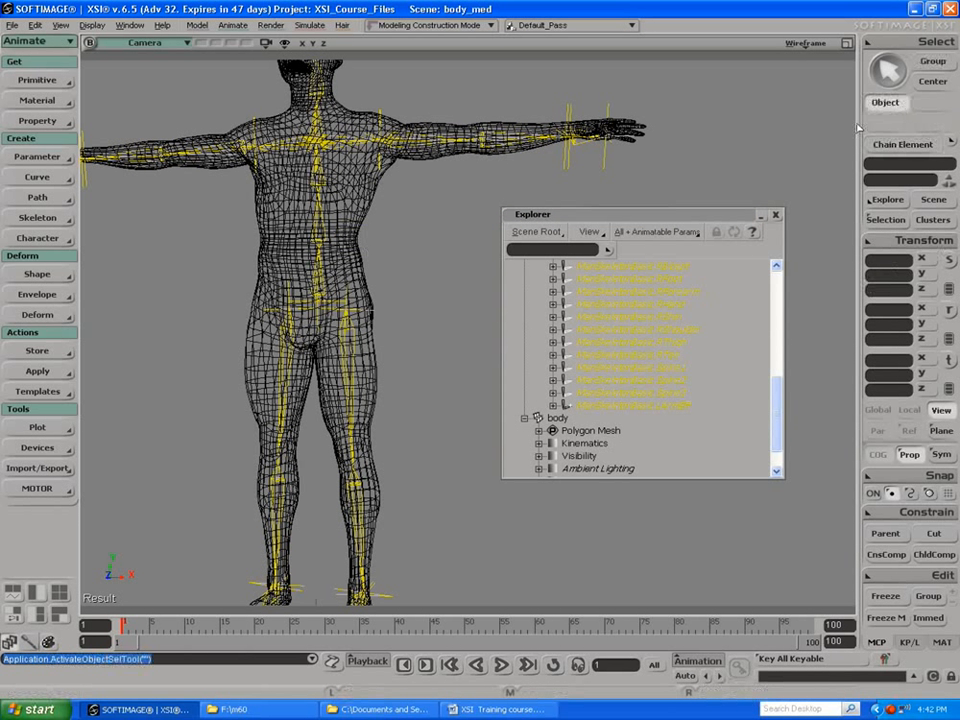
{"action": "left_click", "coordinate": [380, 266]}
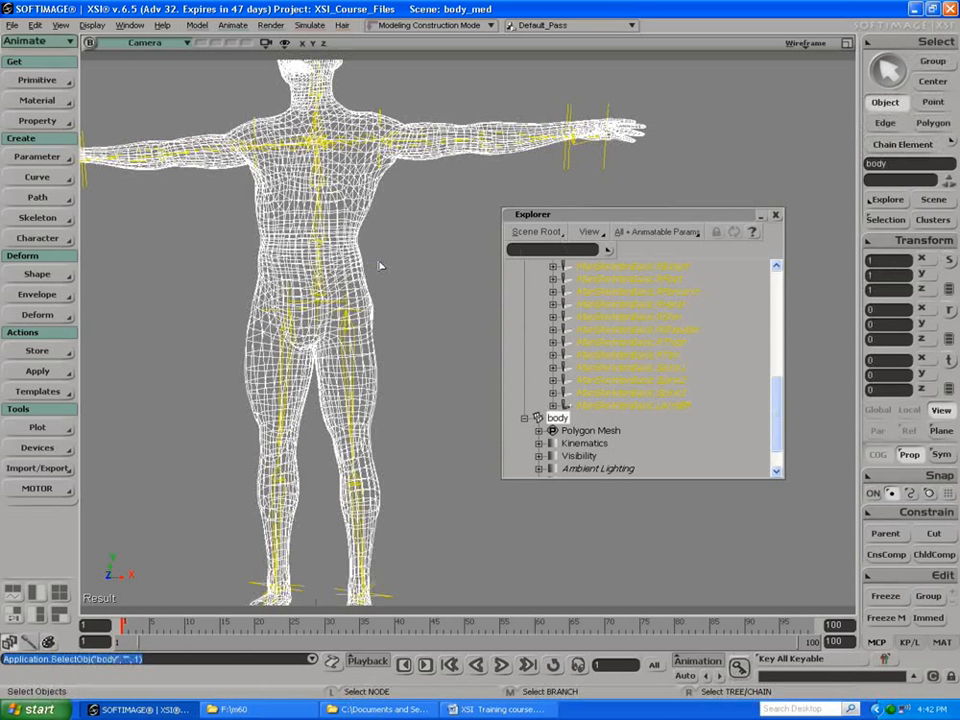
{"action": "left_click", "coordinate": [37, 294]}
{"action": "left_click", "coordinate": [110, 297]}
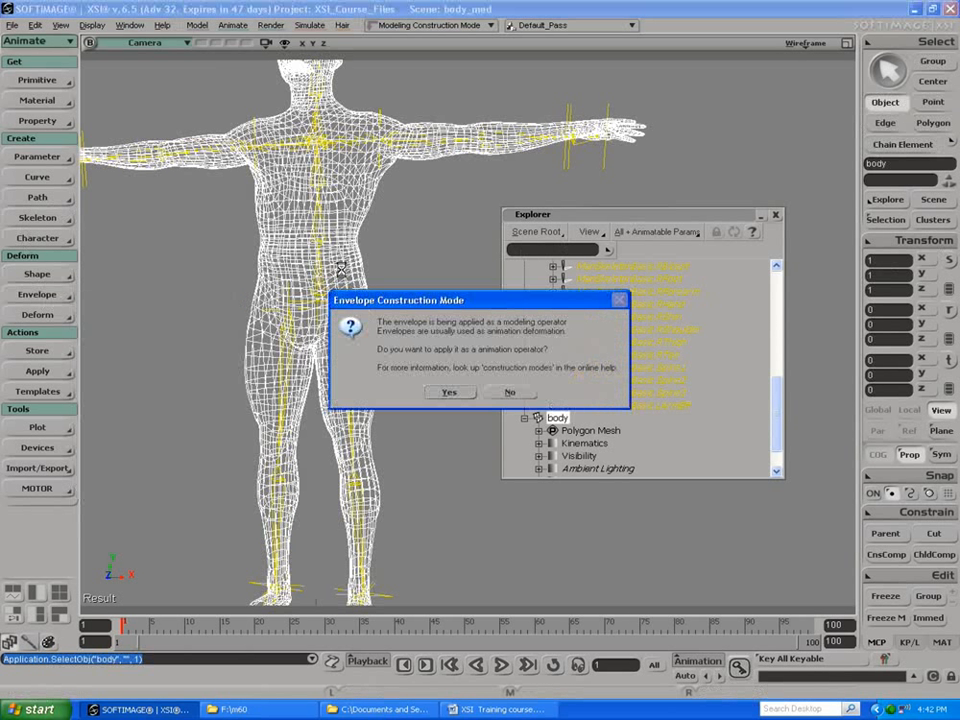
{"action": "left_click", "coordinate": [446, 393]}
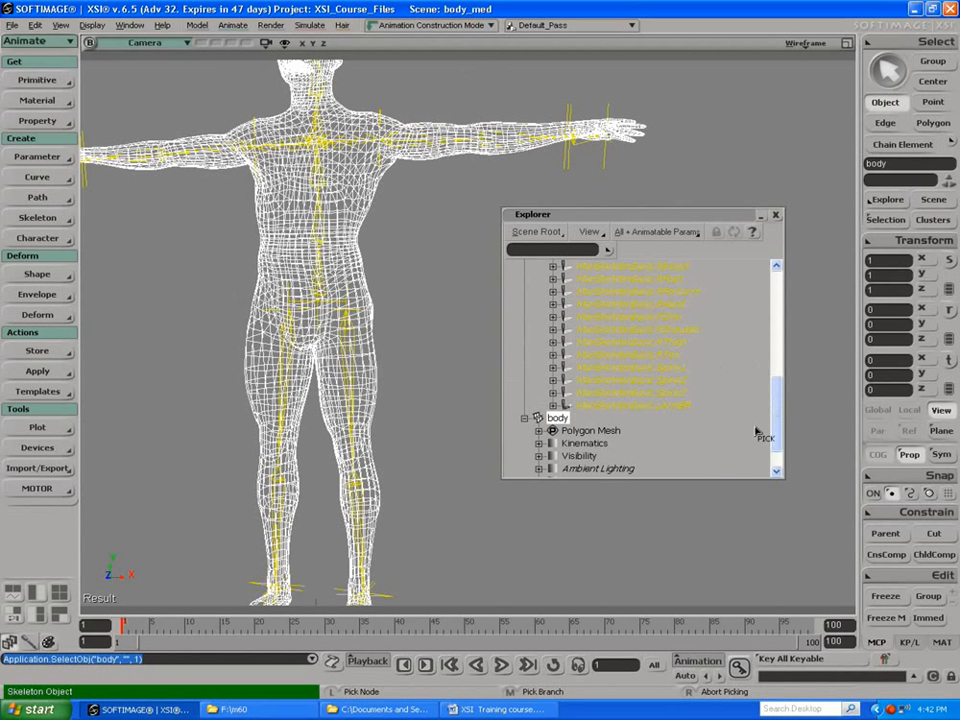
{"action": "left_click_drag", "start_coordinate": [776, 420], "coordinate": [779, 339]}
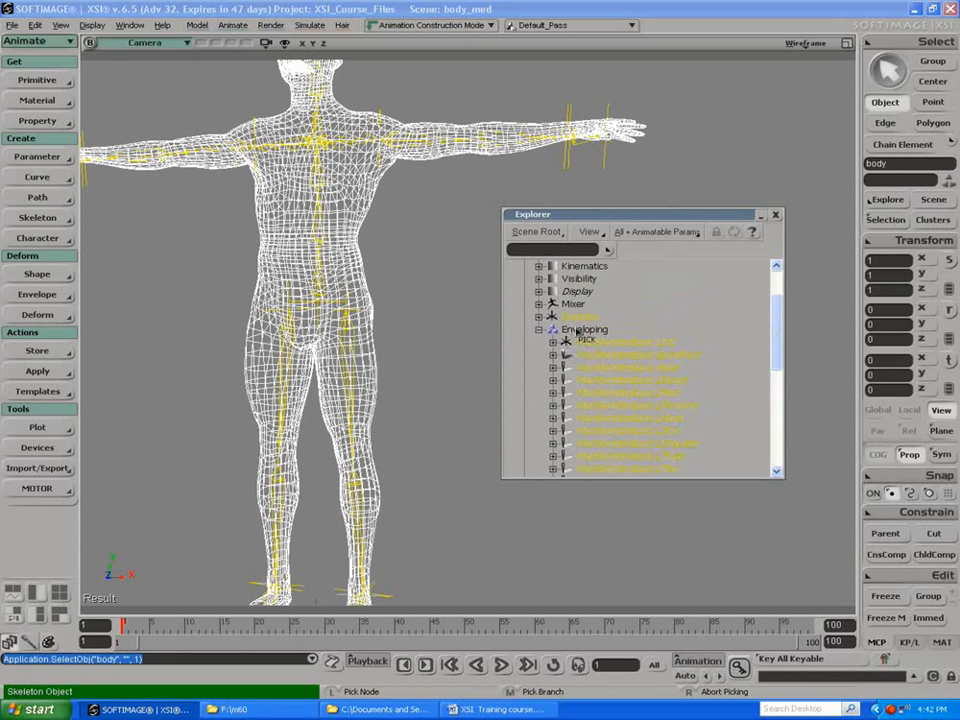
{"action": "left_click", "coordinate": [577, 331]}
{"action": "right_click", "coordinate": [577, 331]}
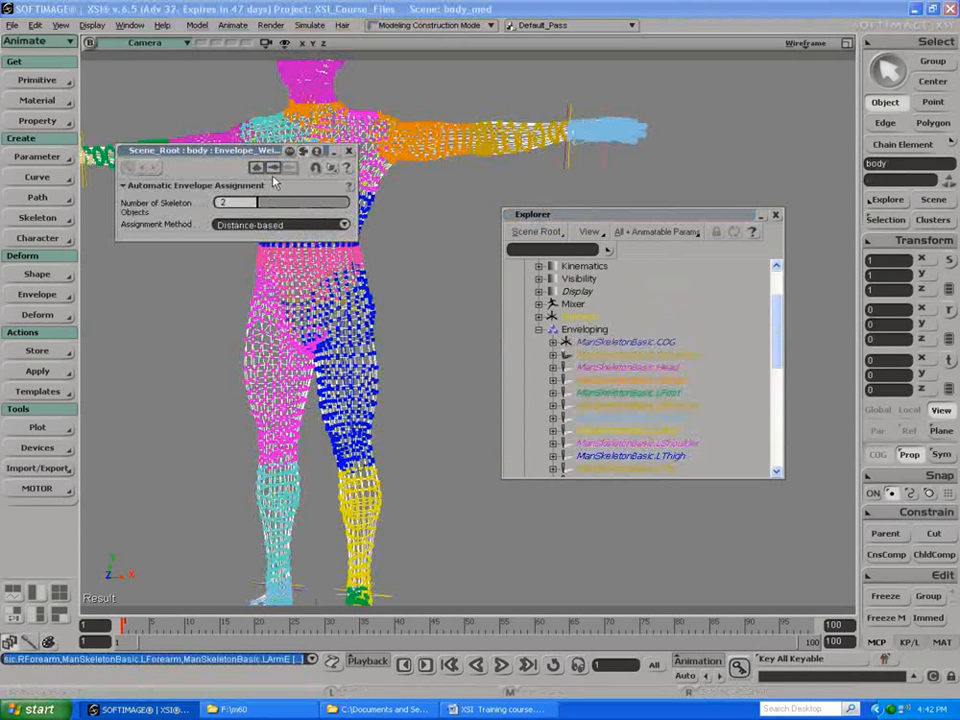
Step: Select the LBicept bone as a chain element and rotate it to lower the arm, to about -41 degrees in Z
{"action": "left_click_drag", "start_coordinate": [283, 153], "coordinate": [303, 300]}
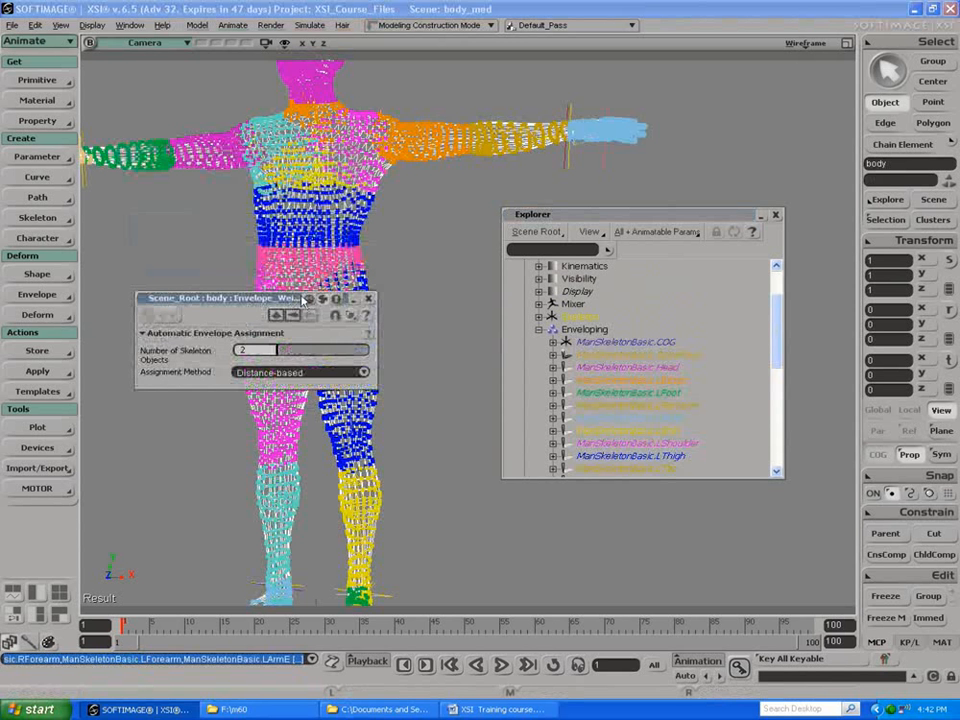
{"action": "left_click", "coordinate": [440, 195]}
{"action": "left_click", "coordinate": [435, 141]}
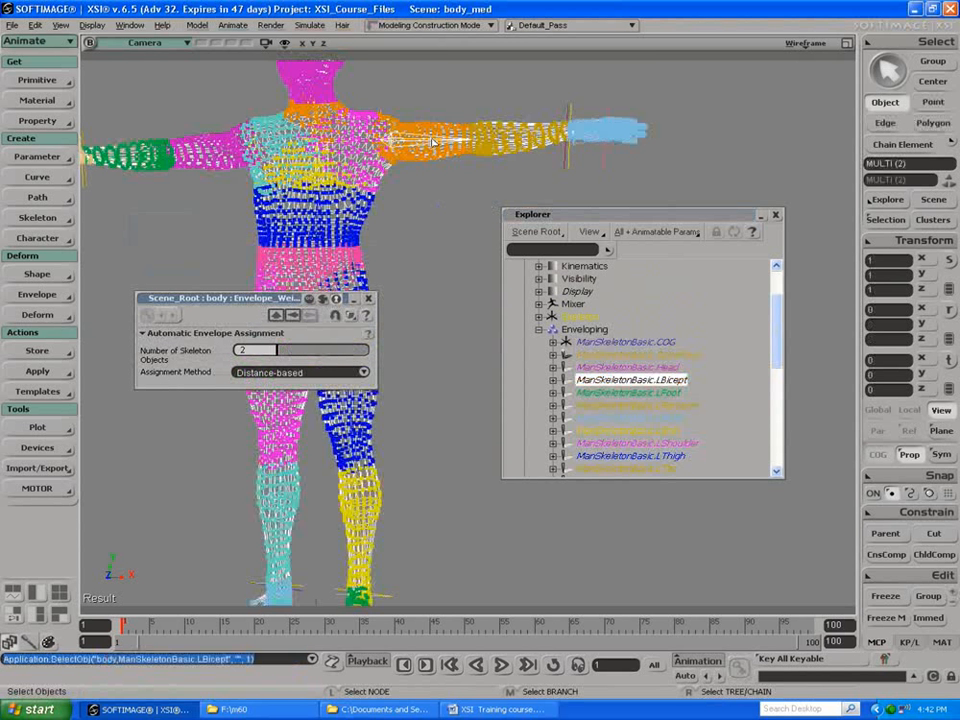
{"action": "left_click", "coordinate": [876, 146]}
{"action": "left_click", "coordinate": [428, 141]}
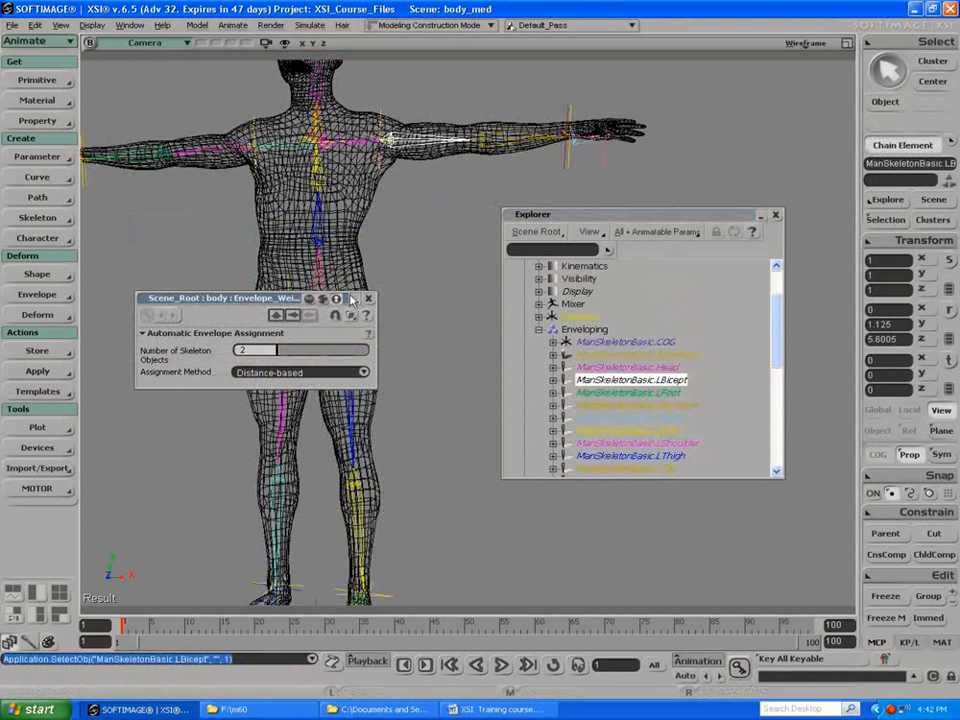
{"action": "key", "text": "c"}
{"action": "left_click_drag", "start_coordinate": [470, 178], "coordinate": [445, 232]}
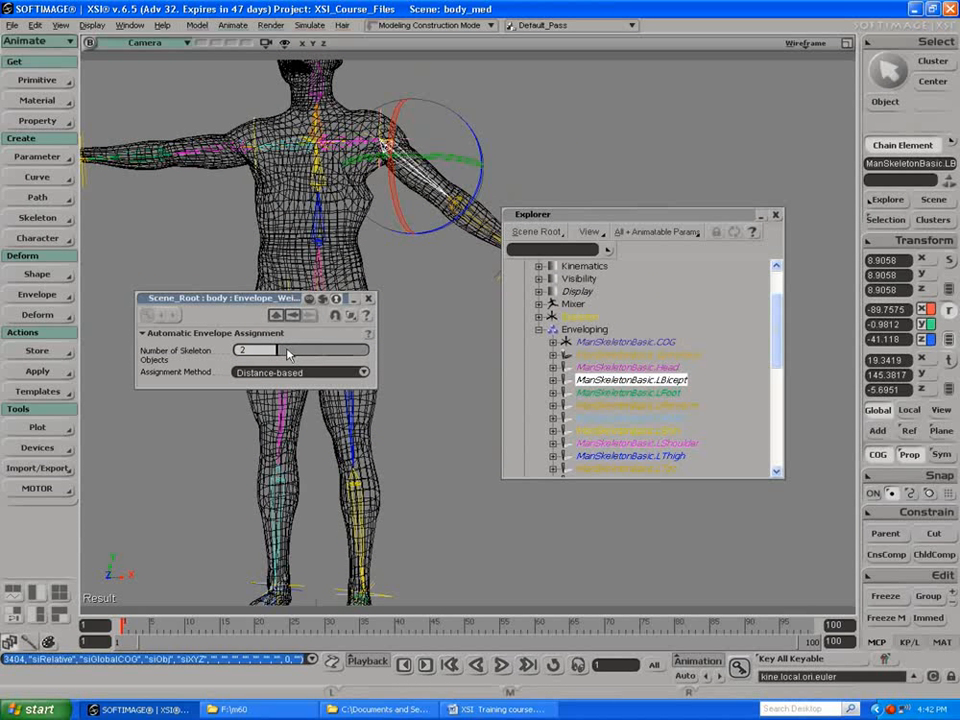
Step: Try skeleton object counts between 2 and 5 for the automatic envelope assignment, and leave the number at 3
{"action": "left_click", "coordinate": [286, 353]}
{"action": "left_click_drag", "start_coordinate": [286, 351], "coordinate": [281, 347]}
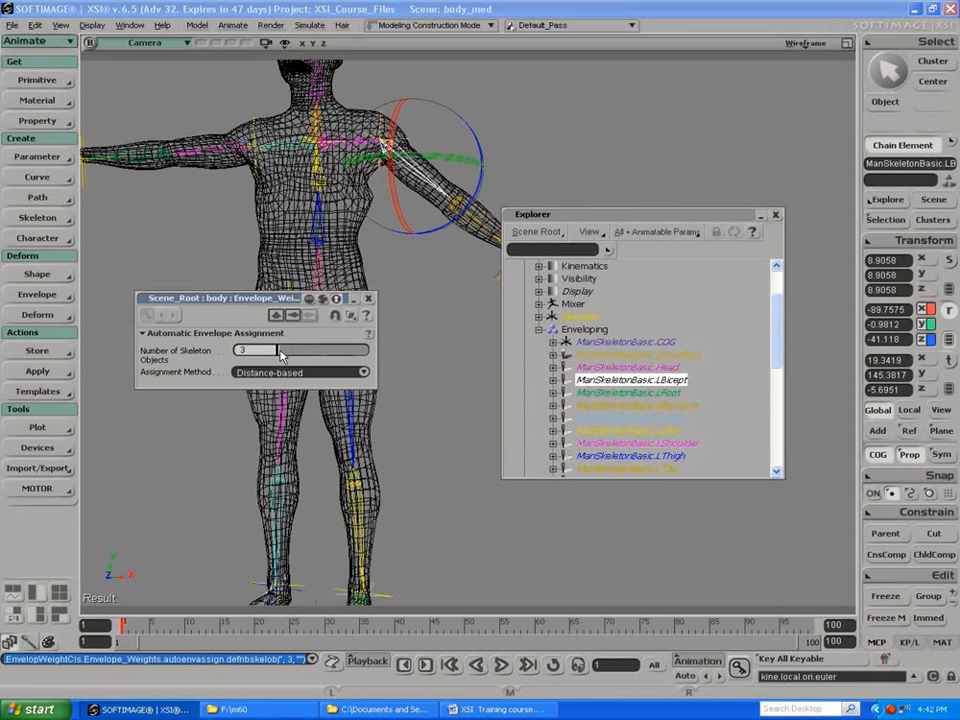
{"action": "type", "text": "4"}
{"action": "key", "text": "Return"}
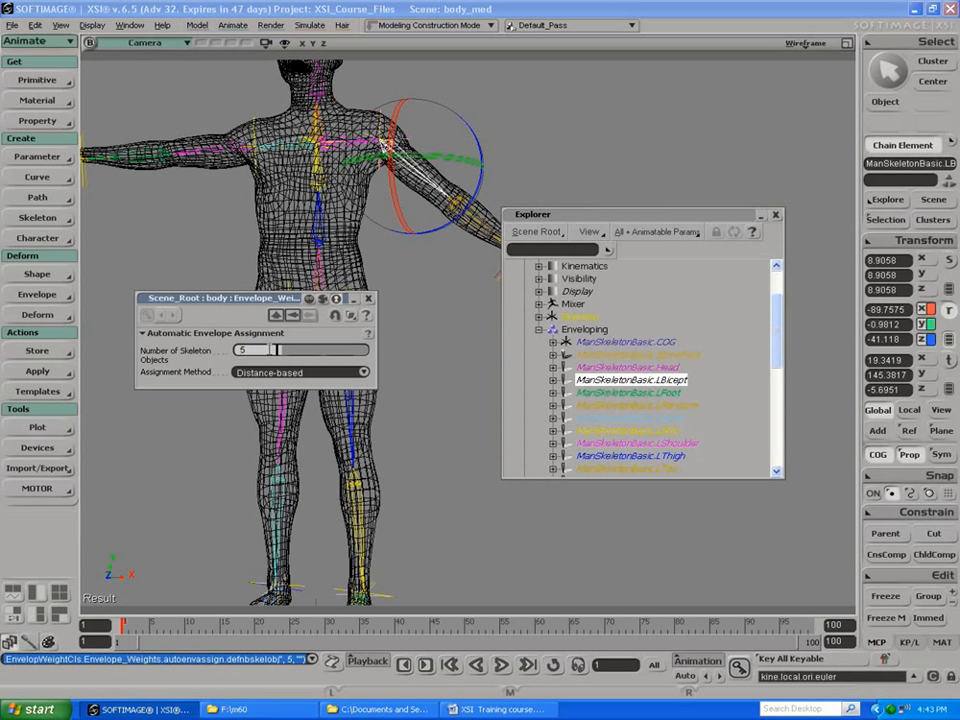
{"action": "type", "text": "3"}
{"action": "key", "text": "Return"}
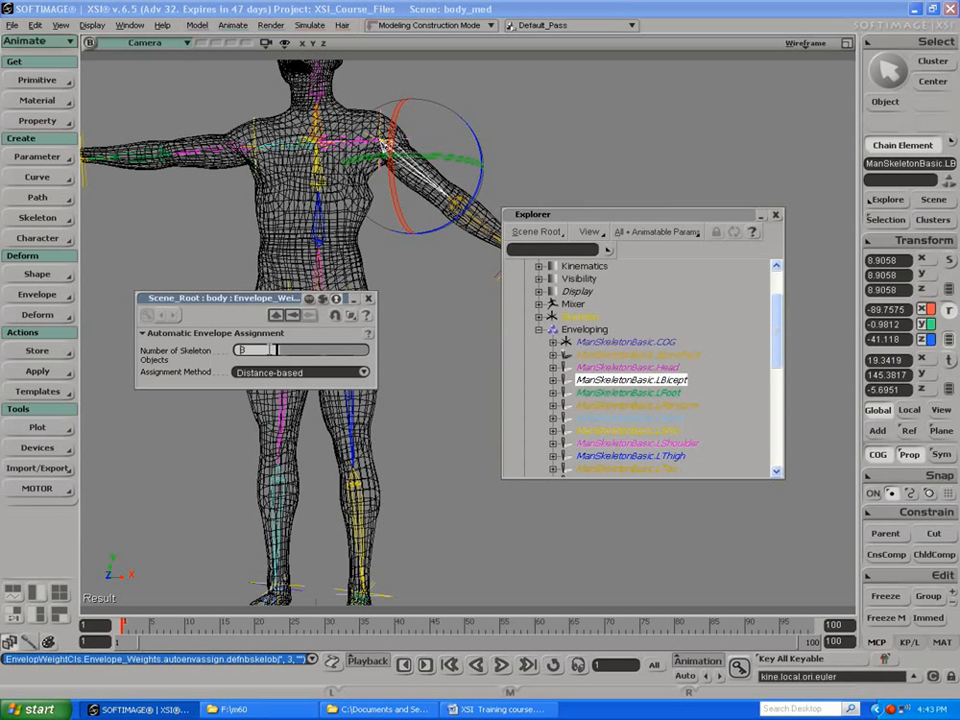
{"action": "type", "text": "2"}
{"action": "key", "text": "Return"}
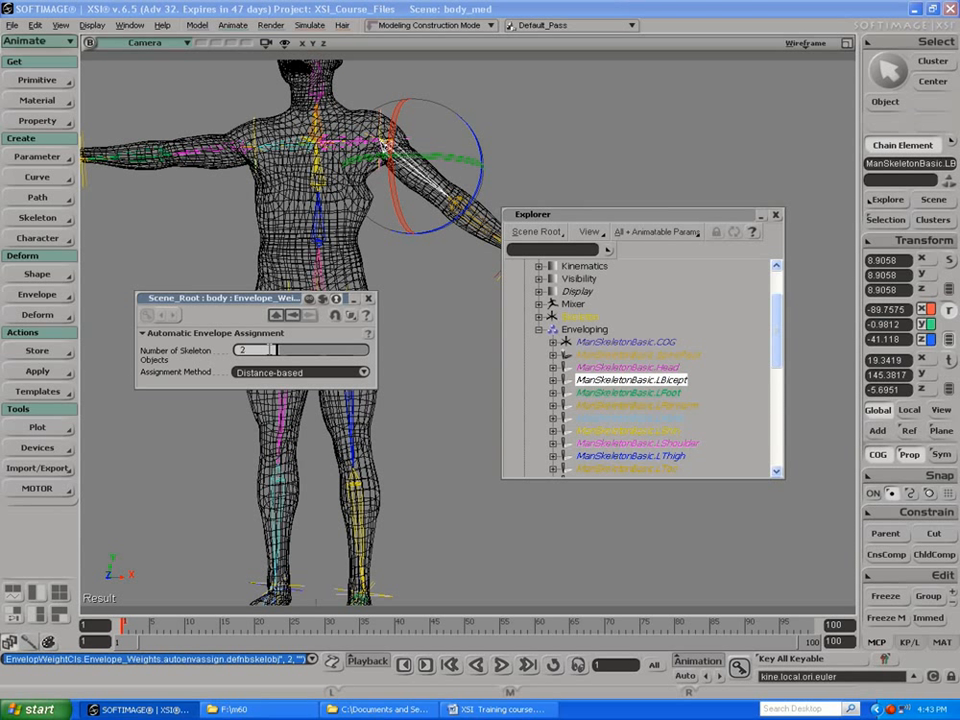
{"action": "type", "text": "3"}
{"action": "key", "text": "Return"}
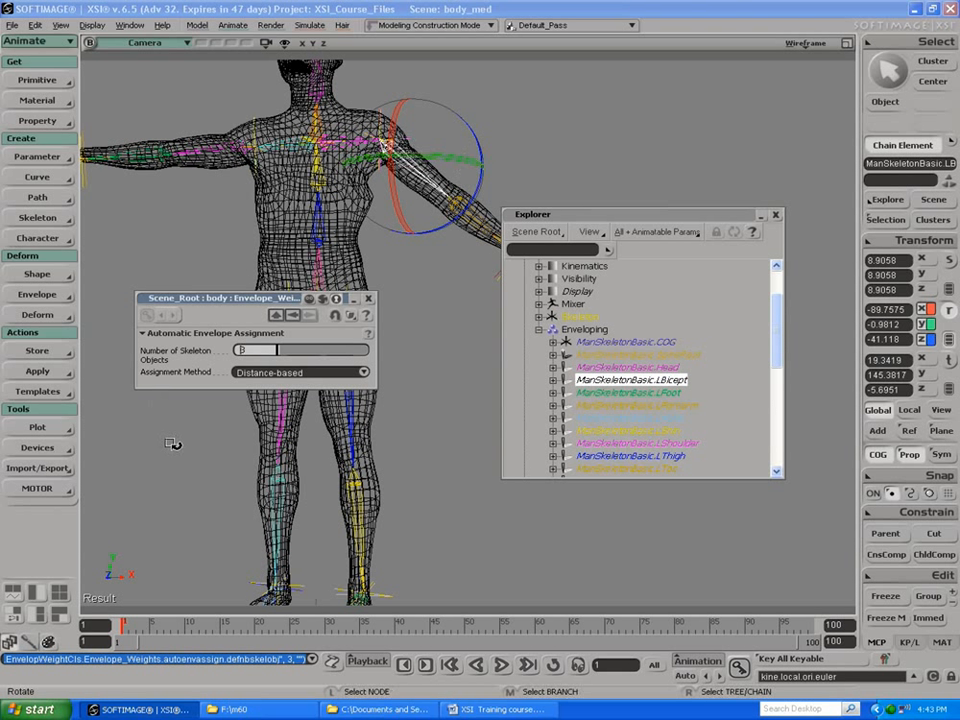
Step: Try the Normal-based envelope assignment method and return it to Distance-based
{"action": "left_click", "coordinate": [255, 373]}
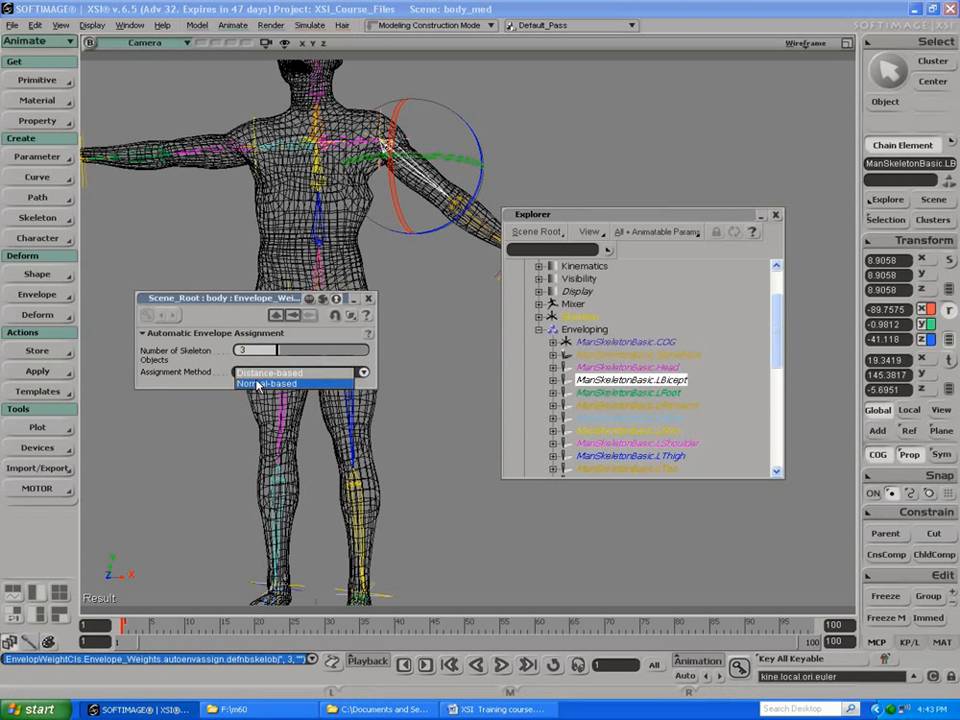
{"action": "left_click", "coordinate": [256, 373]}
{"action": "left_click", "coordinate": [256, 374]}
{"action": "left_click", "coordinate": [257, 384]}
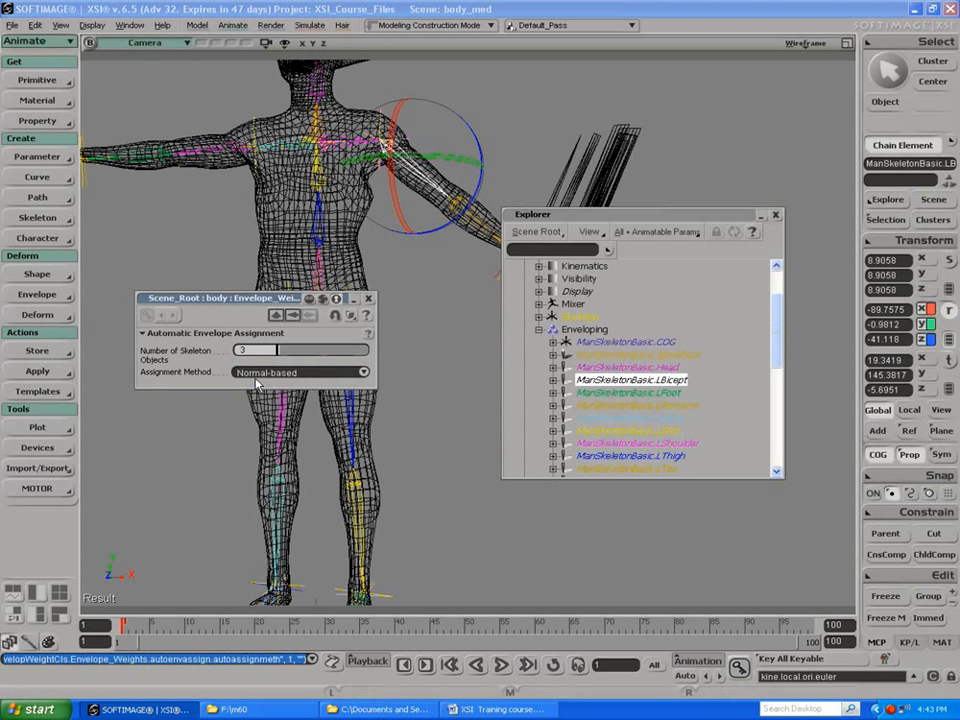
{"action": "left_click", "coordinate": [256, 373]}
{"action": "left_click", "coordinate": [257, 363]}
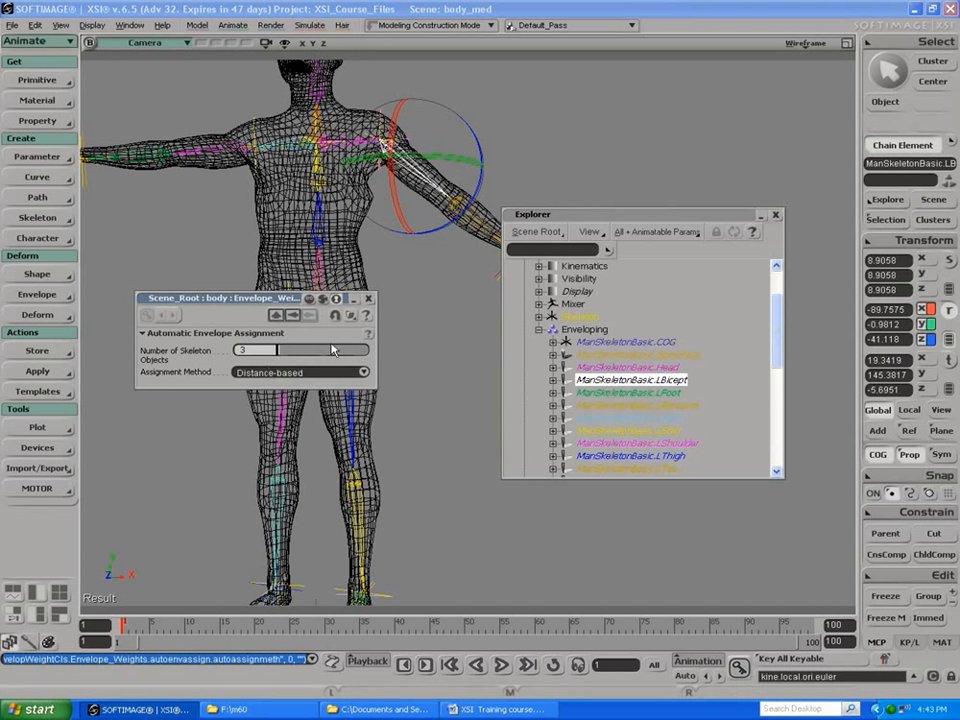
Step: Close the explorer and the envelope weights property page, and inspect the deformation around the lowered arm's shoulder up close
{"action": "left_click", "coordinate": [776, 216]}
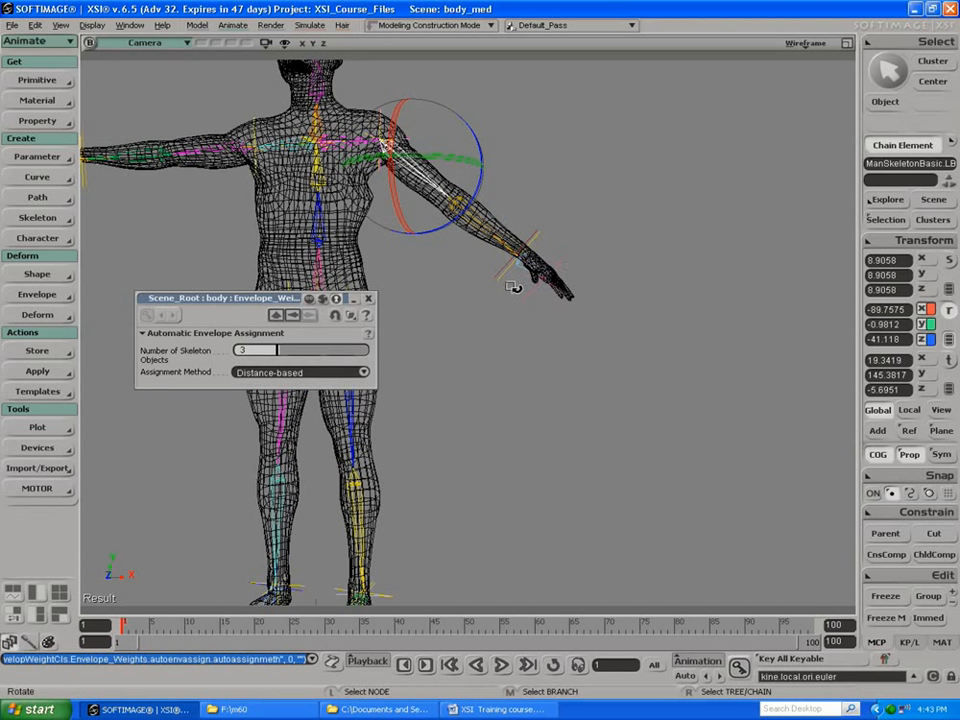
{"action": "left_click", "coordinate": [367, 301]}
{"action": "key", "text": "space"}
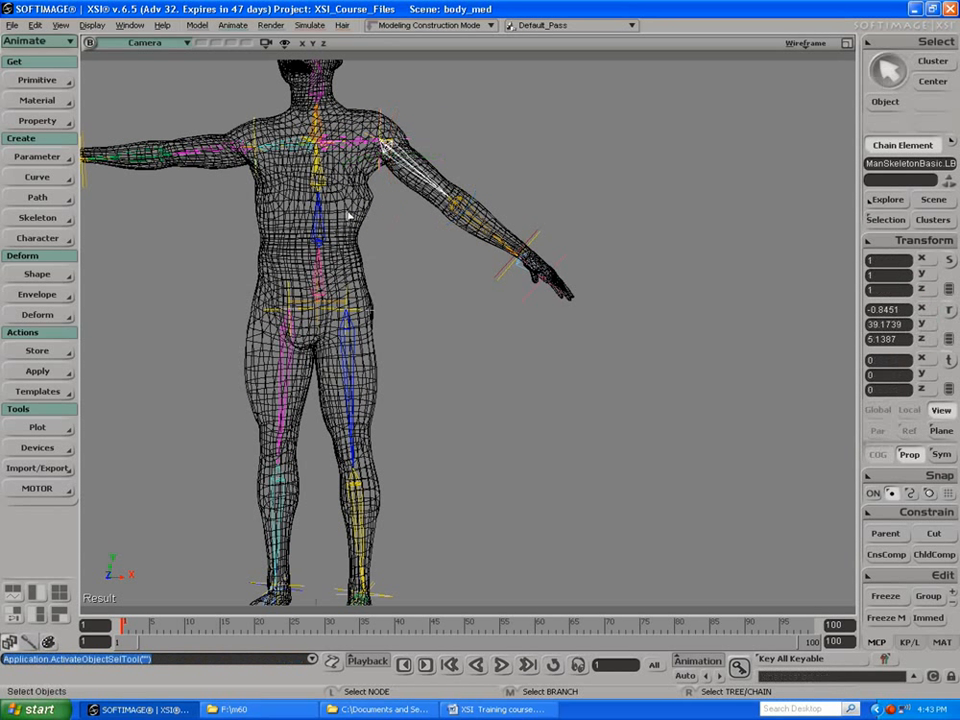
{"action": "key", "text": "s"}
{"action": "mouse_move", "coordinate": [367, 197]}
{"action": "left_mouse_down"}
{"action": "mouse_move", "coordinate": [364, 206]}
{"action": "mouse_move", "coordinate": [358, 199]}
{"action": "left_mouse_up"}
{"action": "right_click_drag", "start_coordinate": [358, 199], "coordinate": [429, 223]}
{"action": "middle_click_drag", "start_coordinate": [378, 192], "coordinate": [450, 354]}
{"action": "left_click_drag", "start_coordinate": [438, 236], "coordinate": [393, 277]}
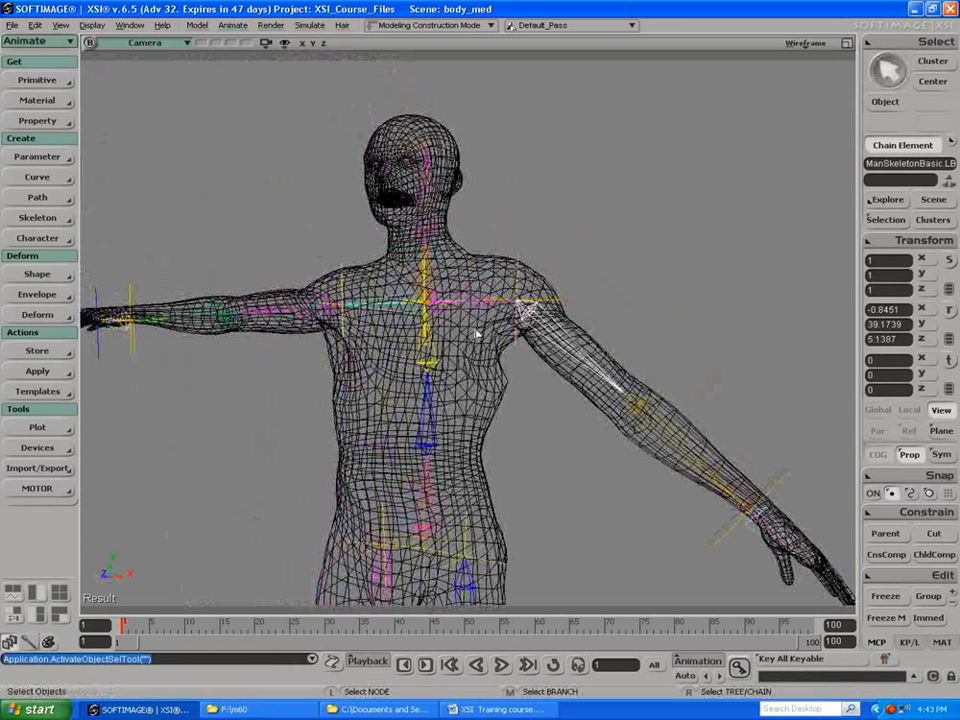
Step: Deselect the bone, select the body mesh as an object and open the Weight Paint Panel
{"action": "left_click", "coordinate": [483, 343]}
{"action": "key", "text": "space"}
{"action": "left_click", "coordinate": [482, 345]}
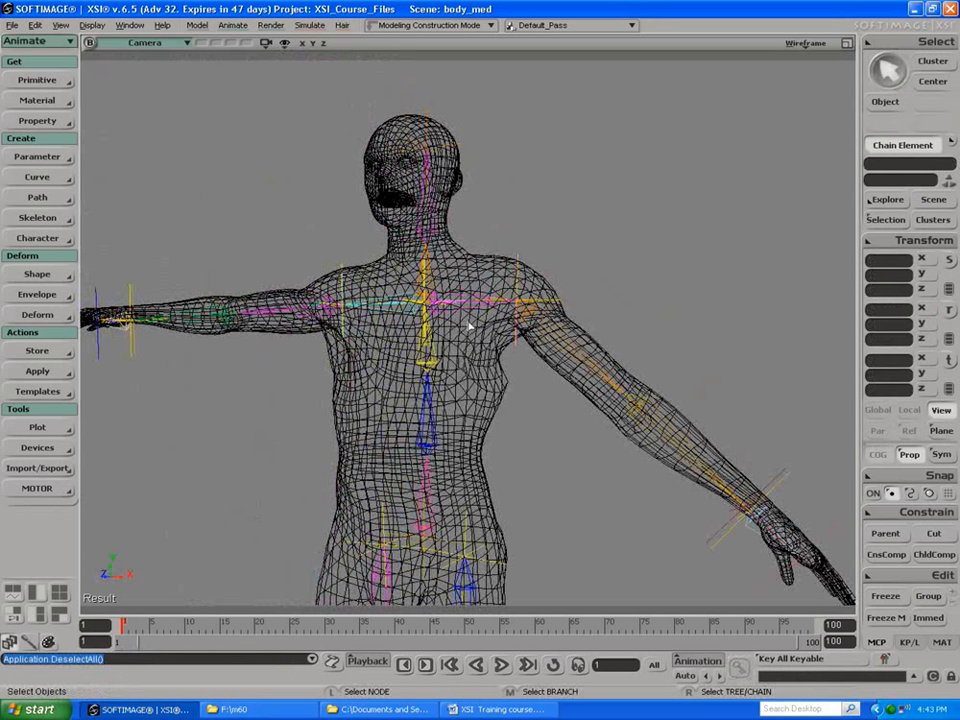
{"action": "key", "text": "space"}
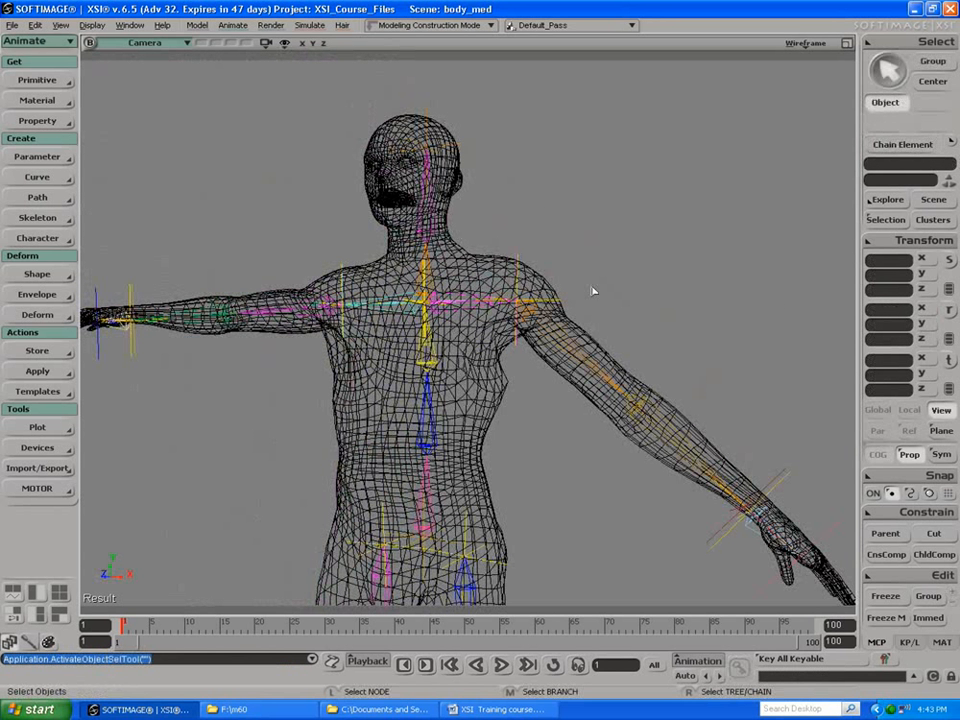
{"action": "left_click", "coordinate": [487, 277]}
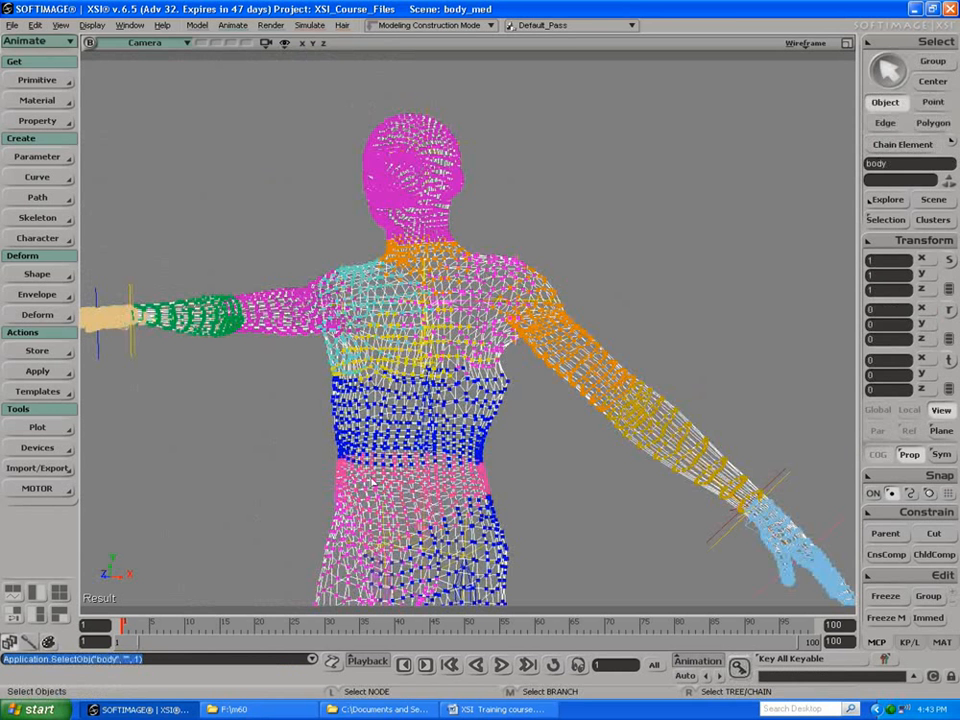
{"action": "left_click", "coordinate": [27, 645]}
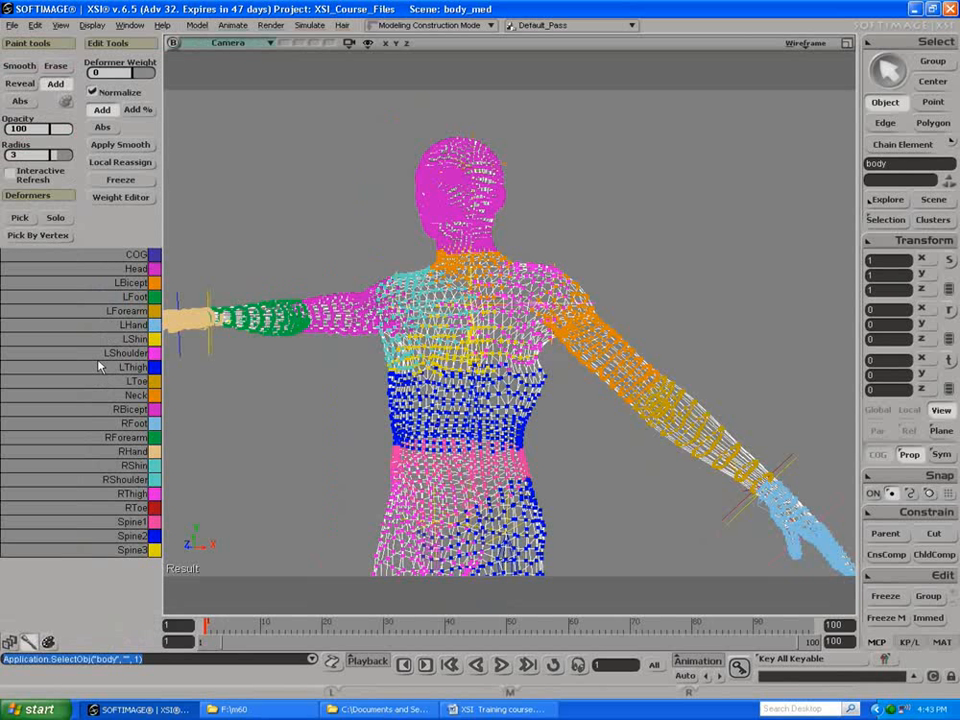
Step: Add Spine2 weight to the side of the chest below the lowered arm, with the brush at opacity 100 and radius 3
{"action": "left_click", "coordinate": [90, 537]}
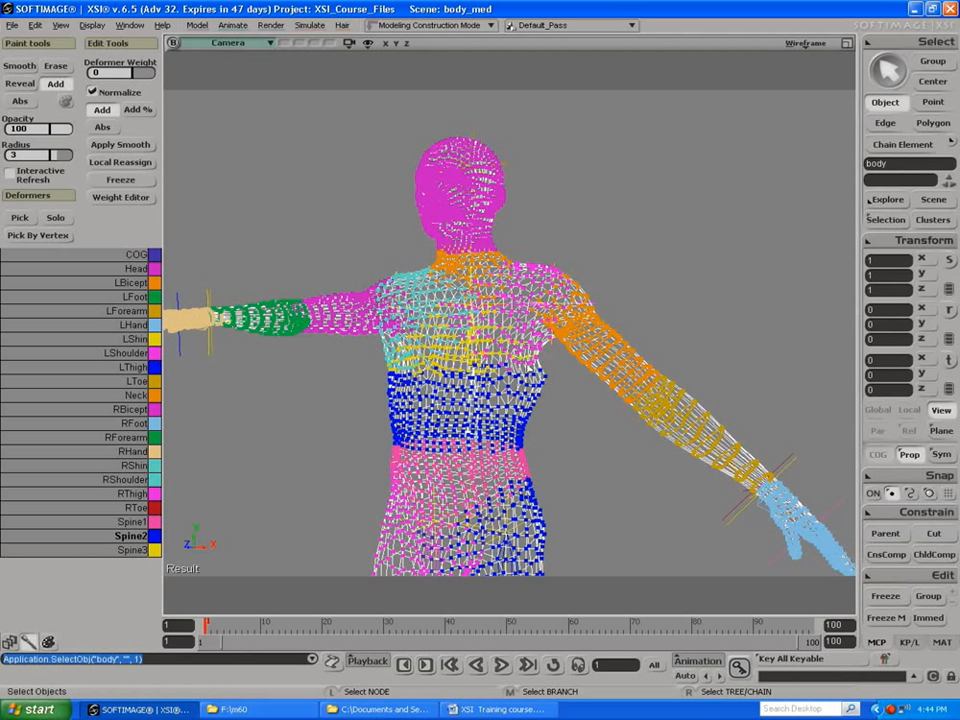
{"action": "key", "text": "w"}
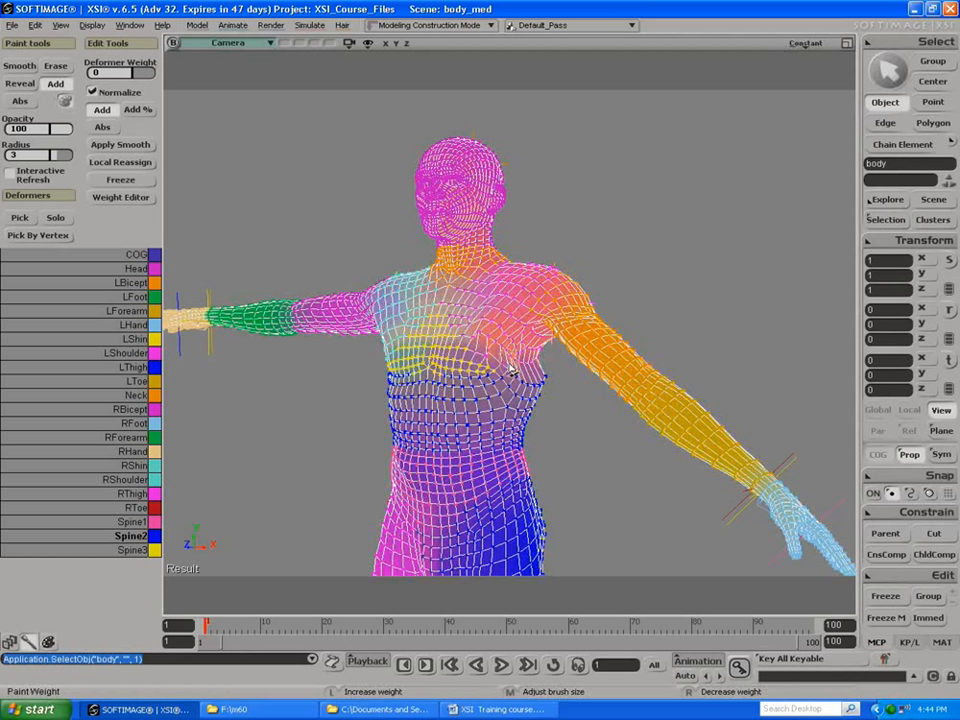
{"action": "mouse_move", "coordinate": [537, 380]}
{"action": "left_mouse_down"}
{"action": "mouse_move", "coordinate": [512, 377]}
{"action": "mouse_move", "coordinate": [533, 377]}
{"action": "left_mouse_up"}
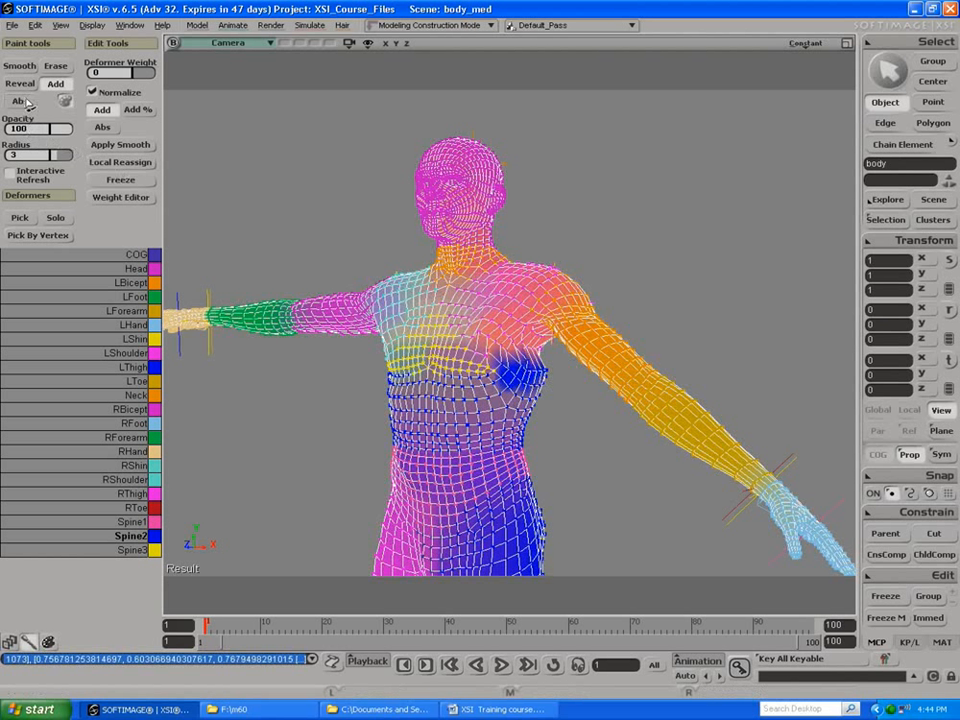
Step: Enlarge the brush radius to 4.92 and smooth the Spine2 weights across the chest, side and back beneath the lowered arm
{"action": "left_click", "coordinate": [20, 66]}
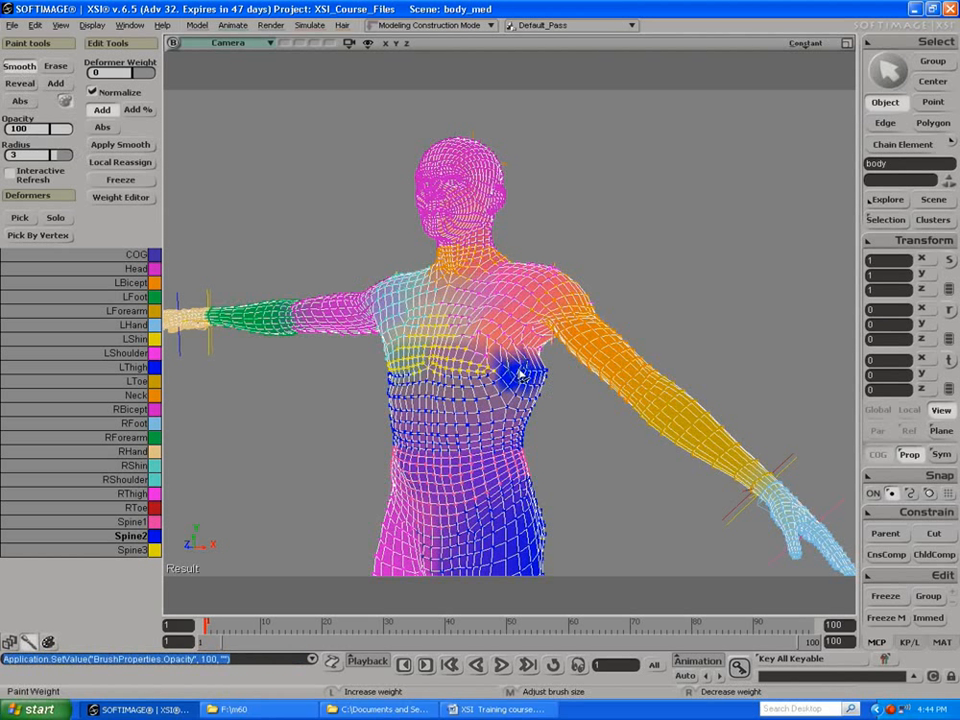
{"action": "middle_click_drag", "start_coordinate": [522, 376], "coordinate": [527, 376]}
{"action": "mouse_move", "coordinate": [513, 376]}
{"action": "left_mouse_down"}
{"action": "mouse_move", "coordinate": [543, 384]}
{"action": "mouse_move", "coordinate": [515, 397]}
{"action": "mouse_move", "coordinate": [441, 382]}
{"action": "left_mouse_up"}
{"action": "key", "text": "s"}
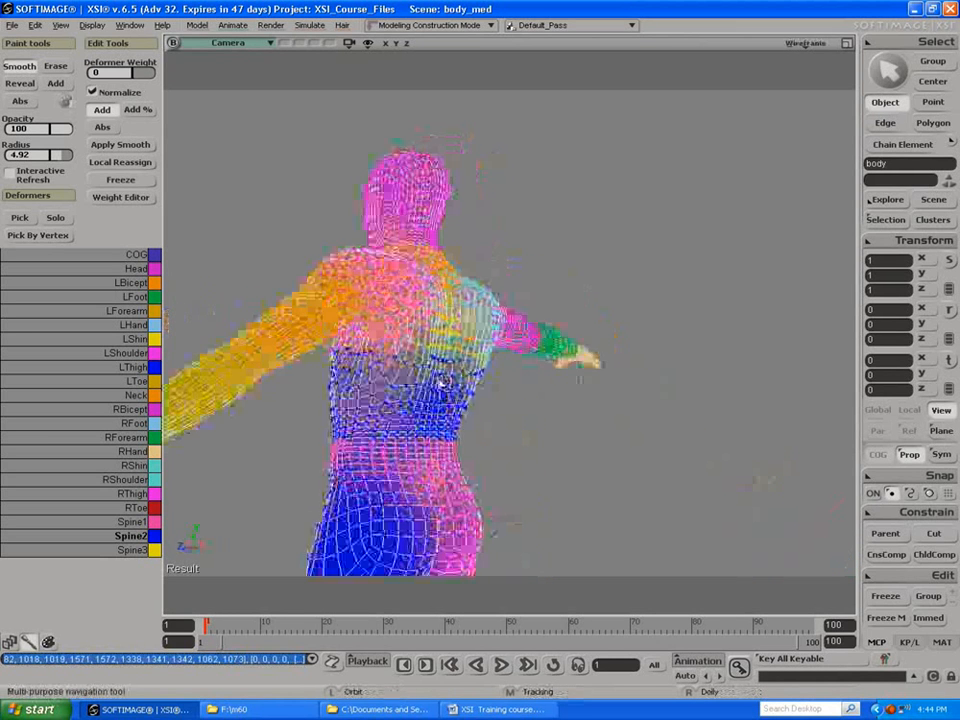
{"action": "key", "text": "s"}
{"action": "left_click_drag", "start_coordinate": [378, 386], "coordinate": [474, 373]}
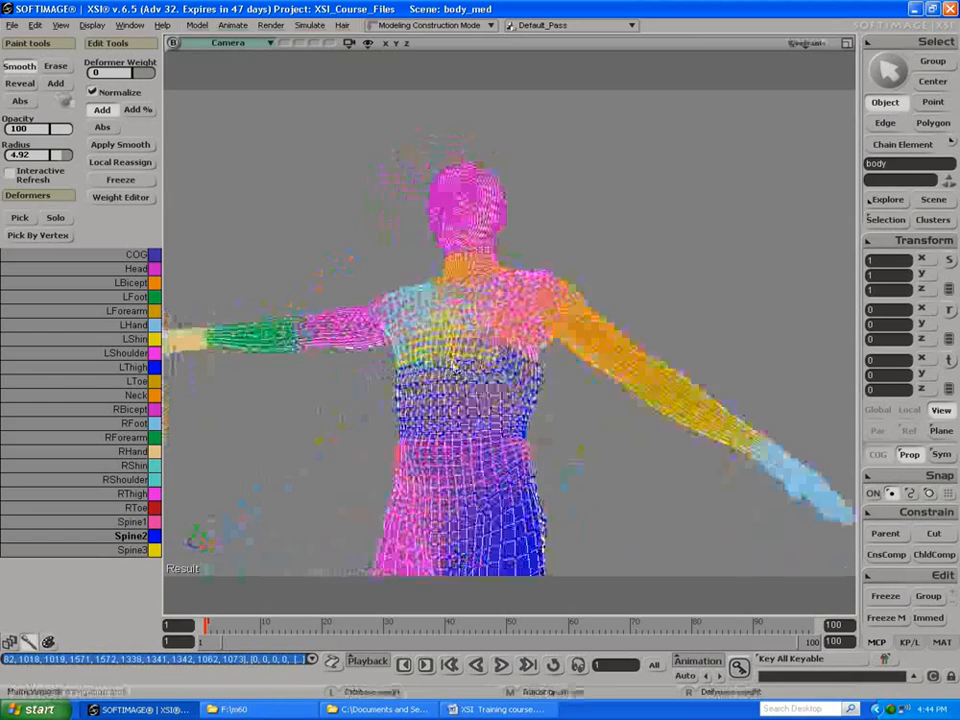
{"action": "key", "text": "s"}
{"action": "right_click_drag", "start_coordinate": [543, 394], "coordinate": [366, 374]}
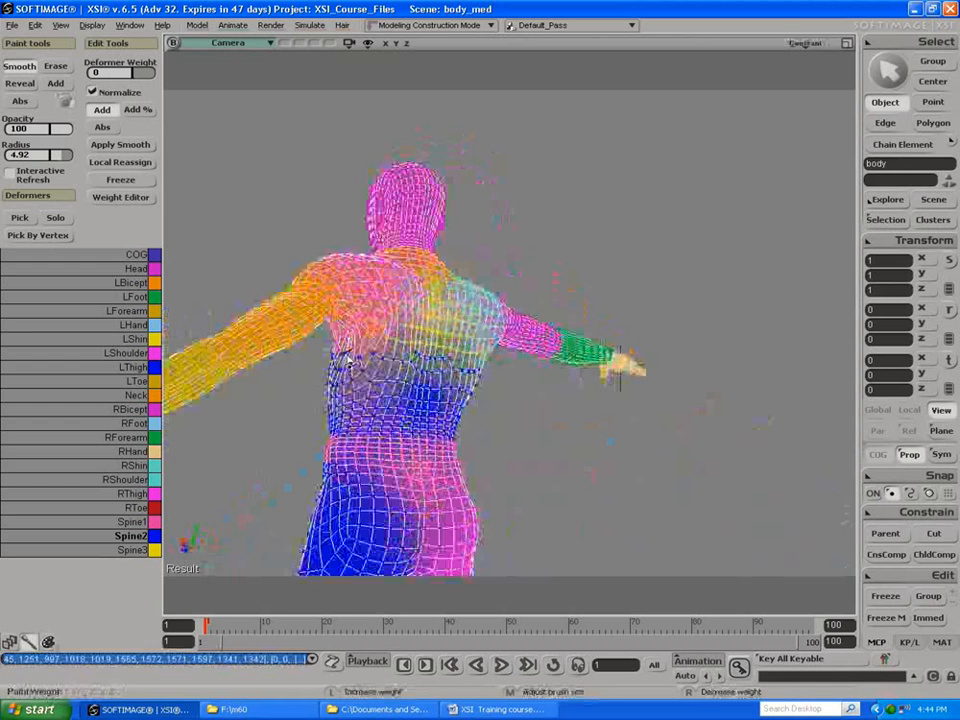
{"action": "left_click_drag", "start_coordinate": [368, 373], "coordinate": [410, 375]}
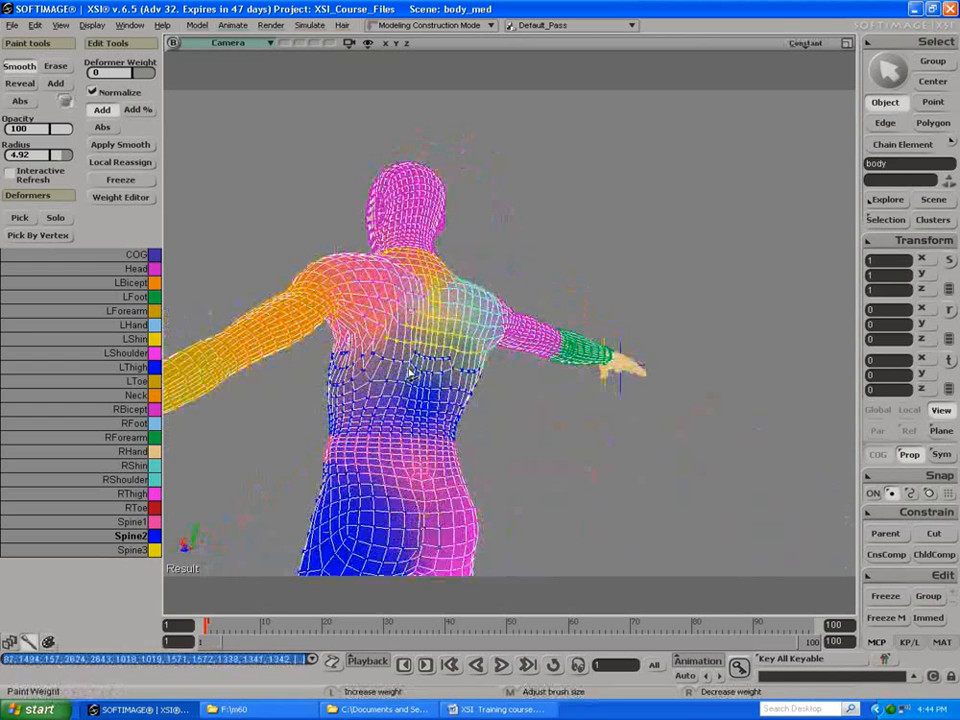
Step: Choose LShoulder as the deformer to paint while viewing the armpit from below, and try picking a deformer directly on the model
{"action": "key", "text": "s"}
{"action": "left_click_drag", "start_coordinate": [305, 393], "coordinate": [464, 381]}
{"action": "mouse_move", "coordinate": [464, 381]}
{"action": "right_mouse_down"}
{"action": "mouse_move", "coordinate": [446, 372]}
{"action": "mouse_move", "coordinate": [460, 356]}
{"action": "right_mouse_up"}
{"action": "left_click_drag", "start_coordinate": [460, 356], "coordinate": [476, 339]}
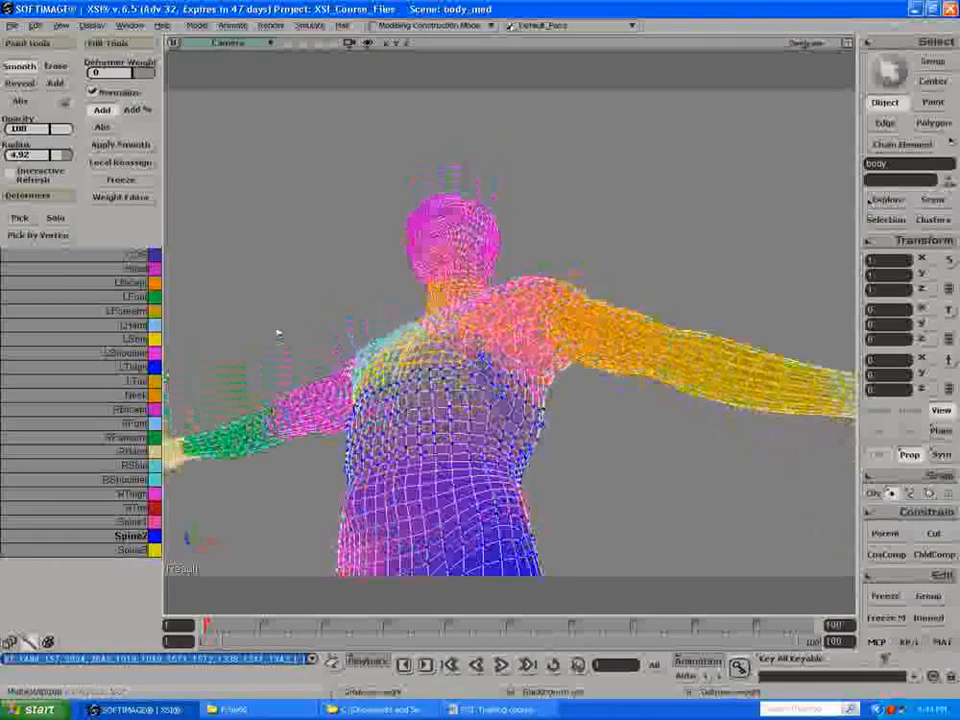
{"action": "left_click", "coordinate": [115, 354]}
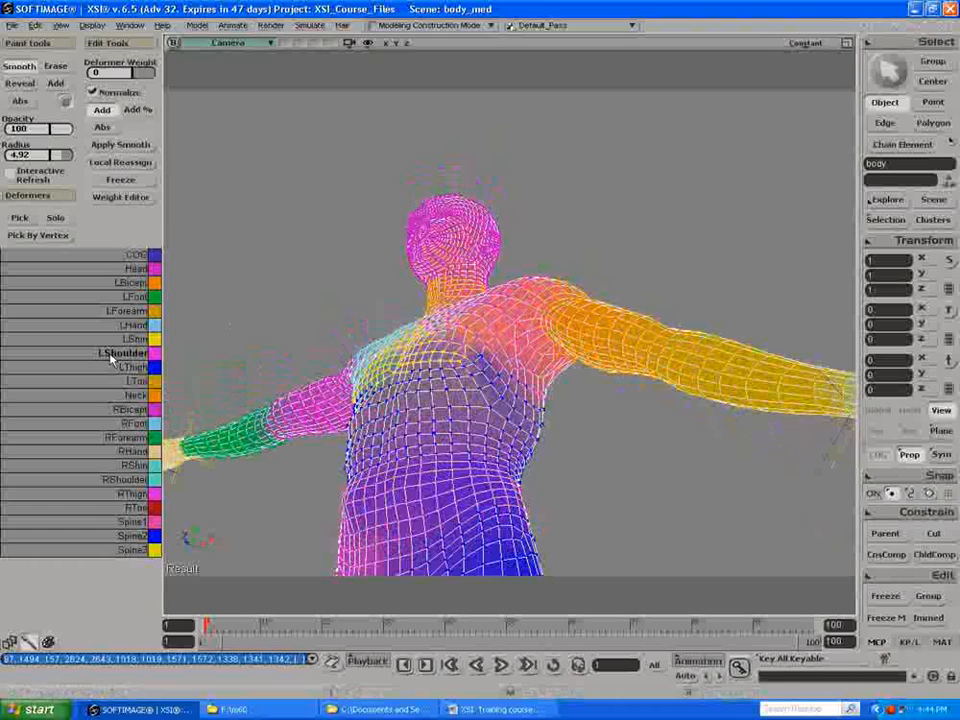
{"action": "left_click", "coordinate": [98, 368]}
{"action": "left_click", "coordinate": [100, 354]}
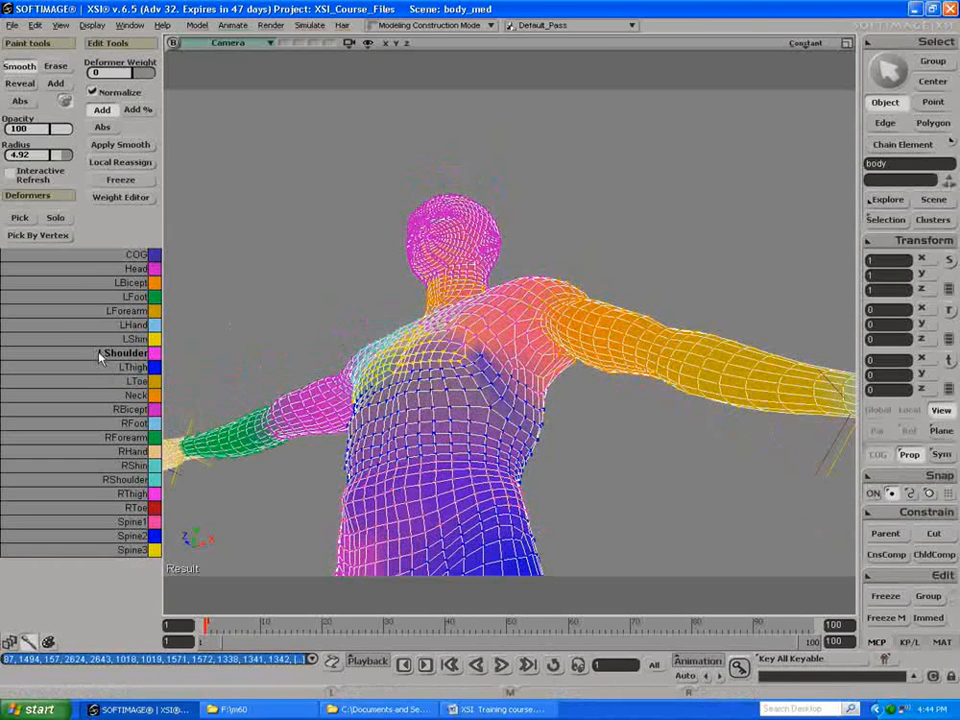
{"action": "left_click", "coordinate": [18, 219]}
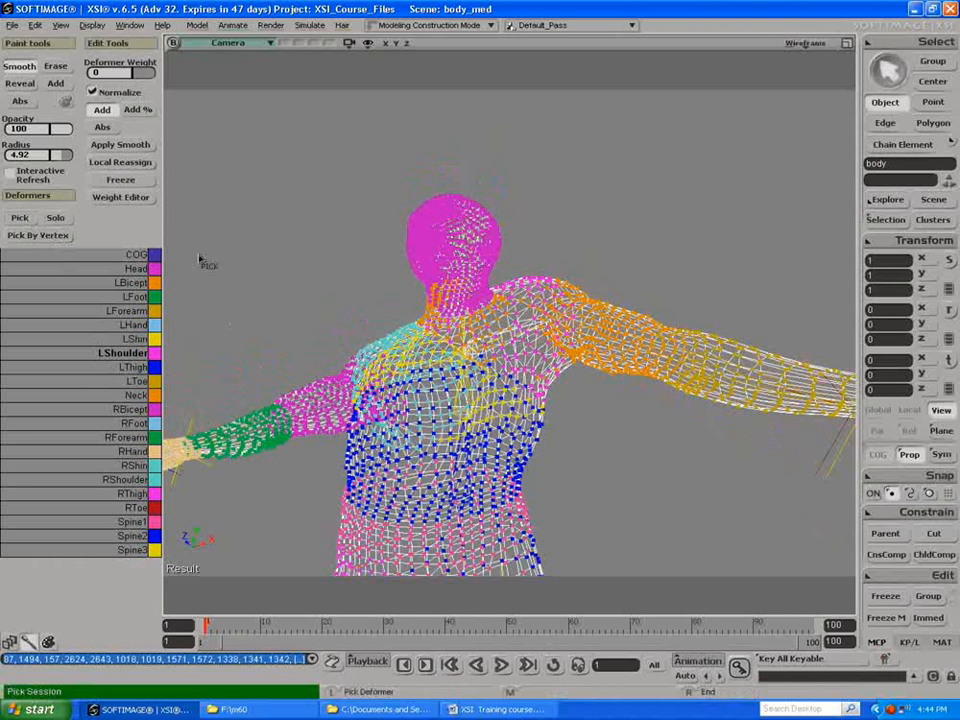
{"action": "left_click", "coordinate": [527, 331]}
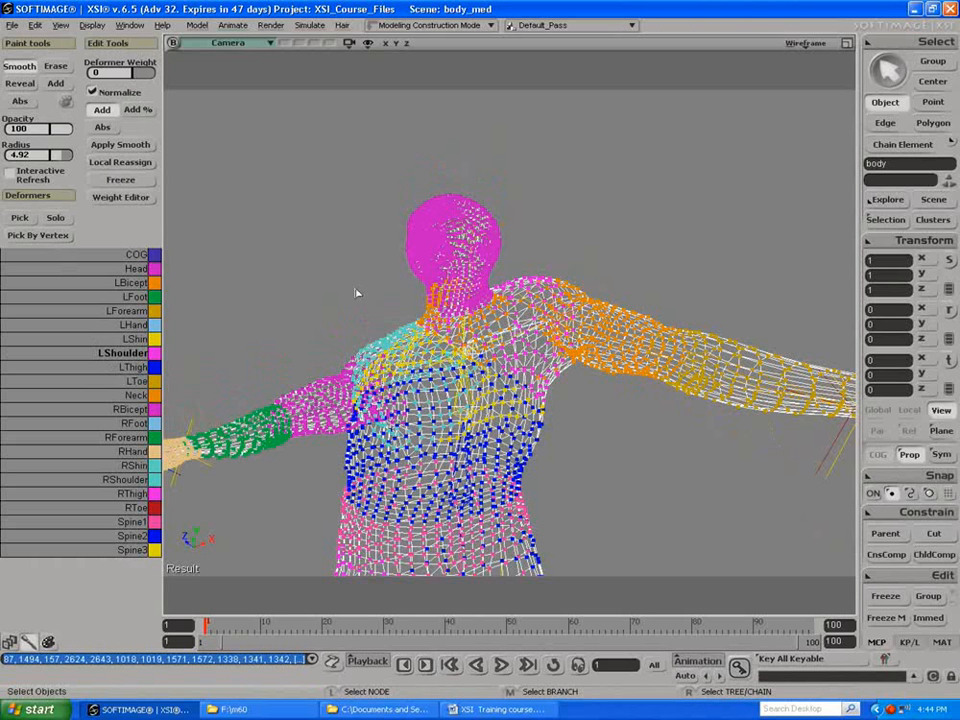
Step: Add LShoulder weight to the armpit and the side of the chest below the lowered arm, using the 4.92 radius brush
{"action": "key", "text": "w"}
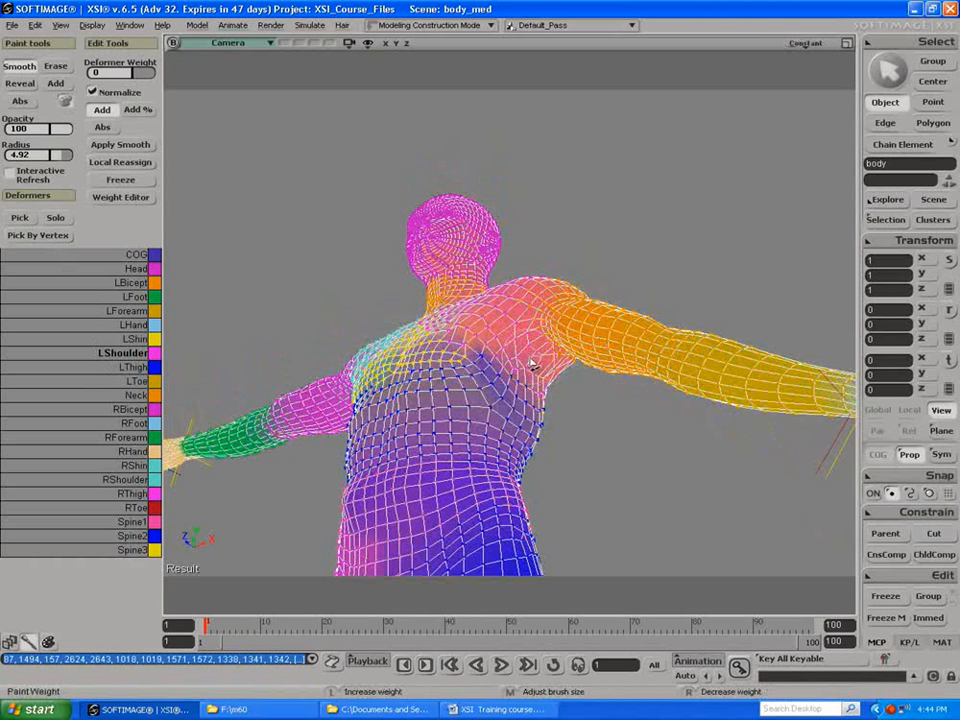
{"action": "left_click_drag", "start_coordinate": [513, 352], "coordinate": [549, 380]}
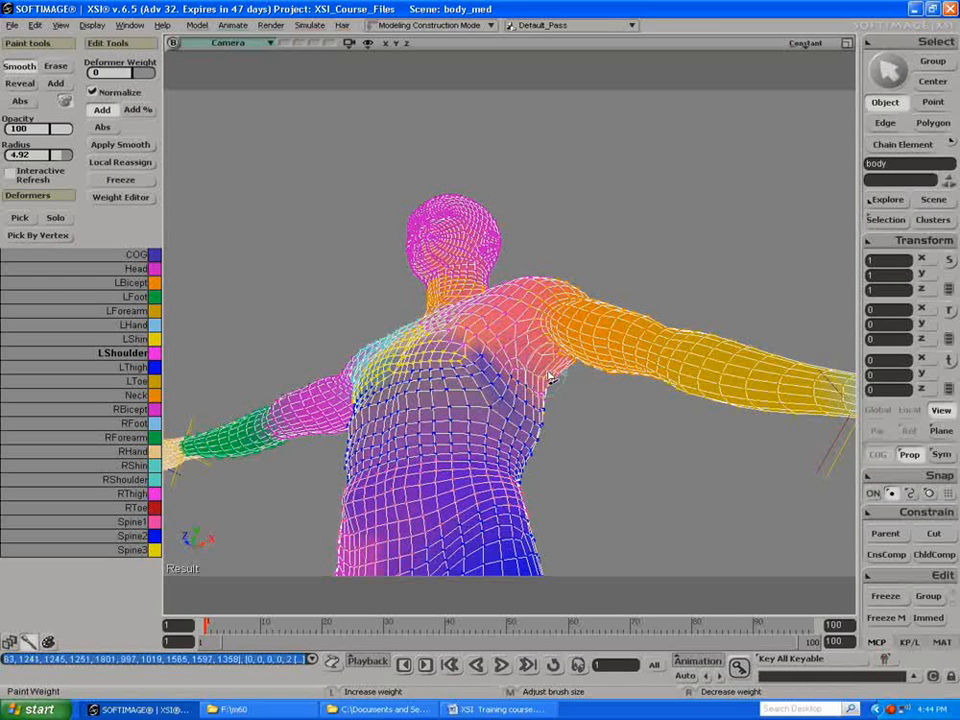
{"action": "left_click", "coordinate": [55, 83]}
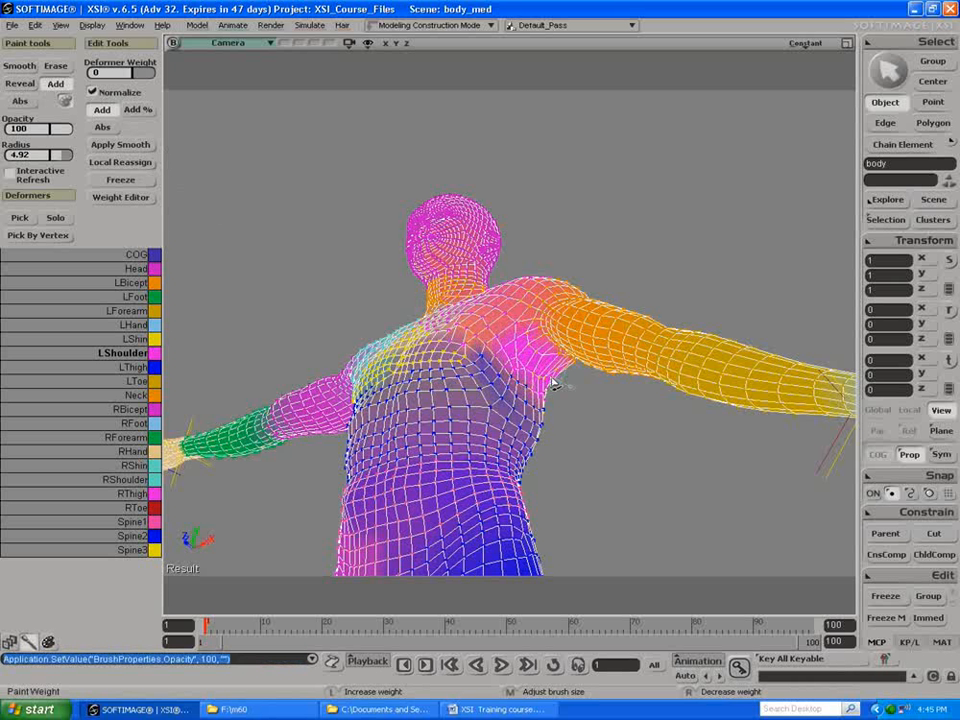
{"action": "left_click_drag", "start_coordinate": [553, 384], "coordinate": [557, 386]}
{"action": "mouse_move", "coordinate": [483, 390]}
{"action": "left_mouse_down"}
{"action": "mouse_move", "coordinate": [568, 405]}
{"action": "mouse_move", "coordinate": [525, 396]}
{"action": "mouse_move", "coordinate": [571, 377]}
{"action": "left_mouse_up"}
{"action": "key", "text": "s"}
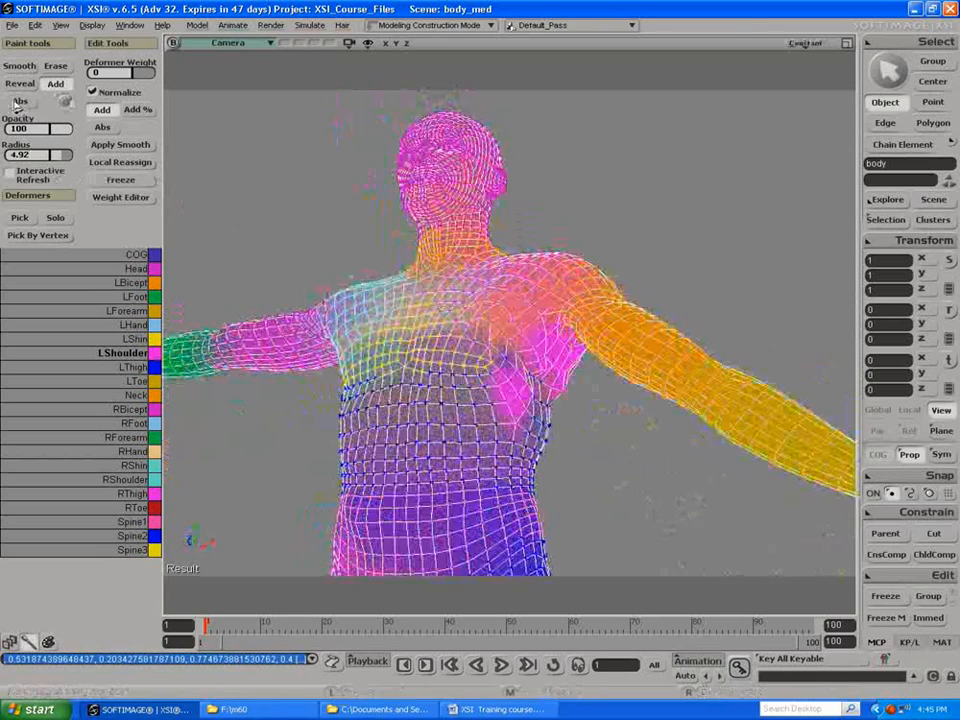
Step: Smooth the LShoulder weights around the armpit and the adjoining side of the chest
{"action": "left_click", "coordinate": [19, 65]}
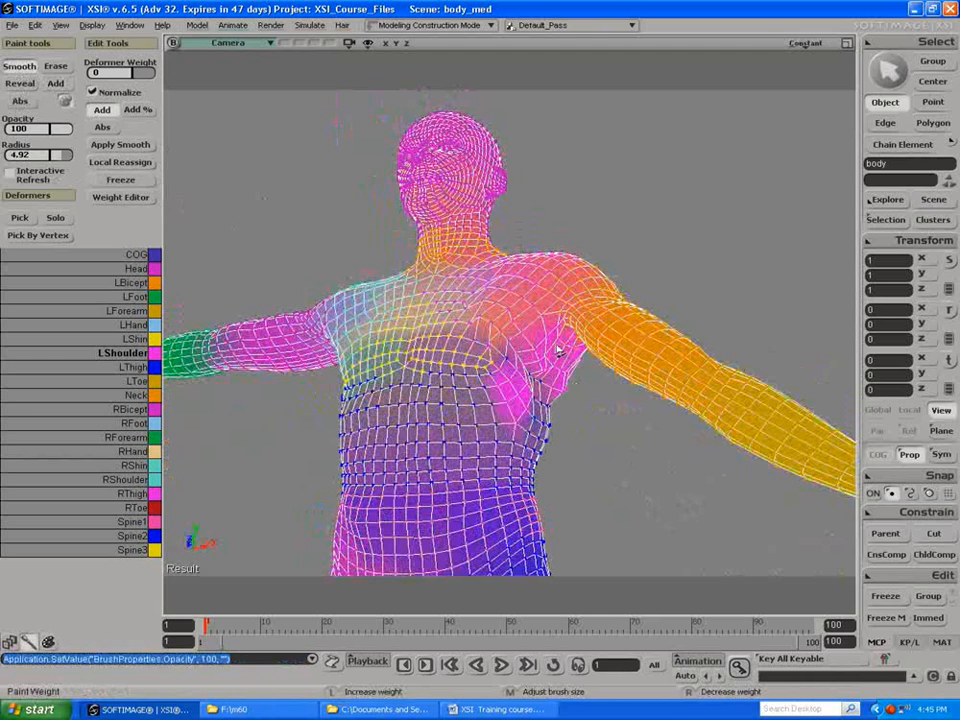
{"action": "mouse_move", "coordinate": [557, 362]}
{"action": "left_mouse_down"}
{"action": "mouse_move", "coordinate": [540, 362]}
{"action": "mouse_move", "coordinate": [581, 362]}
{"action": "mouse_move", "coordinate": [324, 330]}
{"action": "mouse_move", "coordinate": [364, 318]}
{"action": "mouse_move", "coordinate": [361, 309]}
{"action": "left_mouse_up"}
{"action": "mouse_move", "coordinate": [286, 332]}
{"action": "left_mouse_down", "text": "alt"}
{"action": "mouse_move", "coordinate": [469, 361]}
{"action": "mouse_move", "coordinate": [486, 412]}
{"action": "left_mouse_up", "text": "alt"}
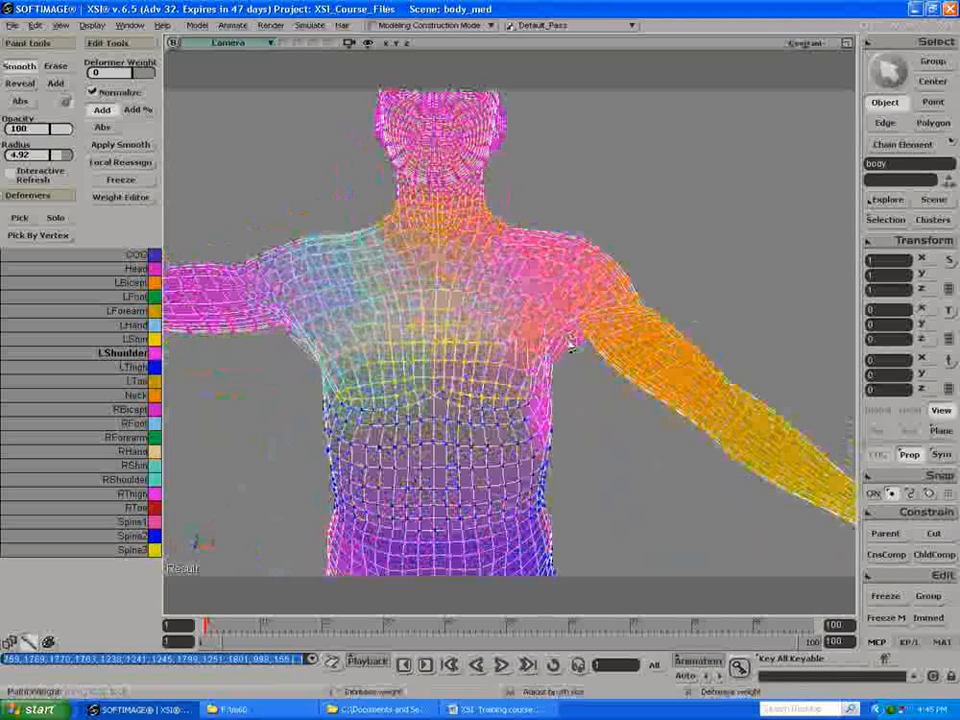
Step: Select the points from the armpit across the neighbouring chest and down its side, beside the lowered arm
{"action": "key", "text": "t"}
{"action": "left_click_drag", "start_coordinate": [545, 278], "coordinate": [610, 433]}
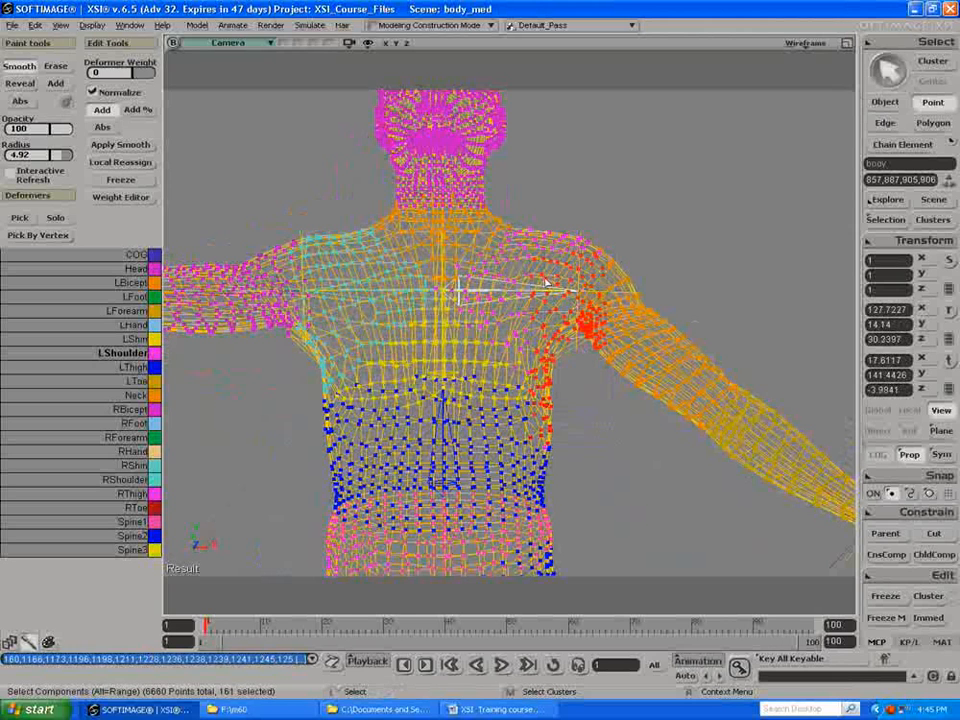
{"action": "key", "text": "t"}
{"action": "left_click_drag", "start_coordinate": [507, 278], "coordinate": [601, 465]}
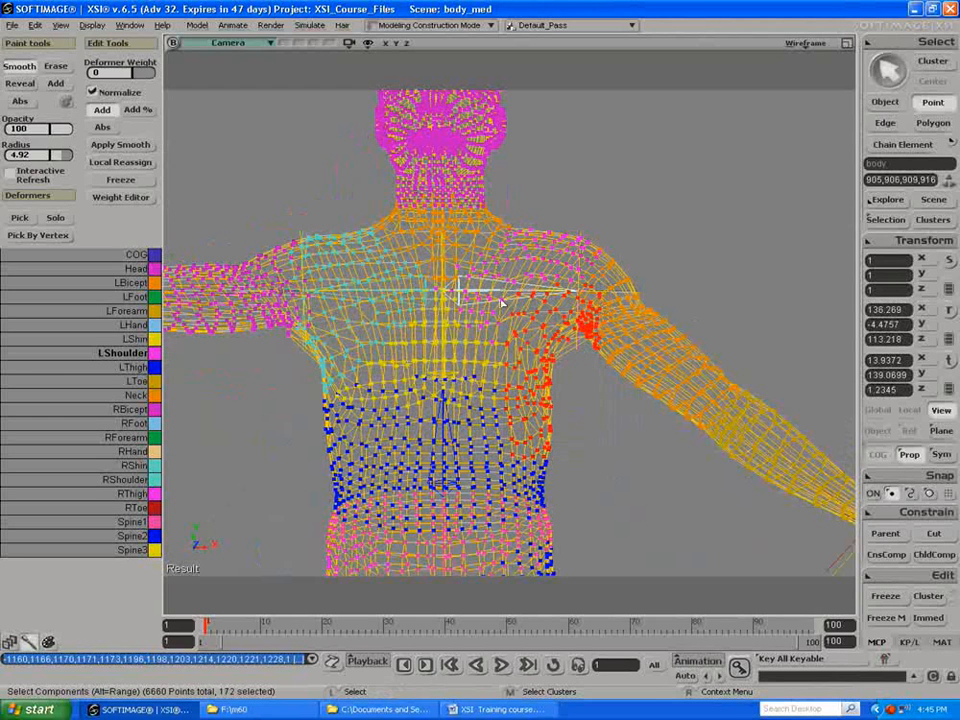
{"action": "left_click_drag", "start_coordinate": [548, 352], "coordinate": [595, 431]}
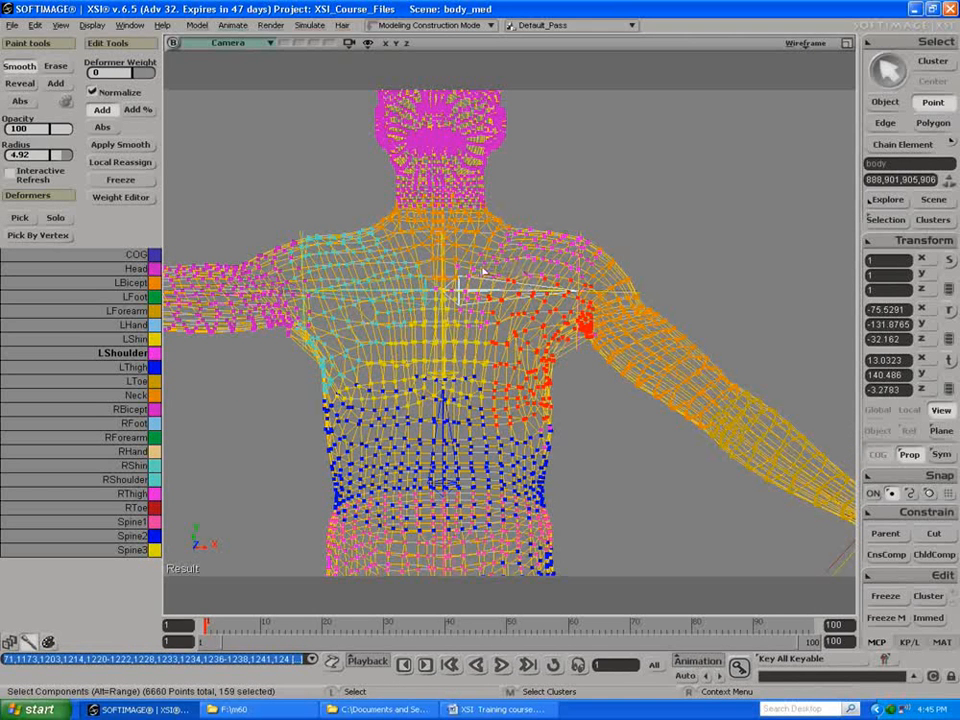
{"action": "key", "text": "t"}
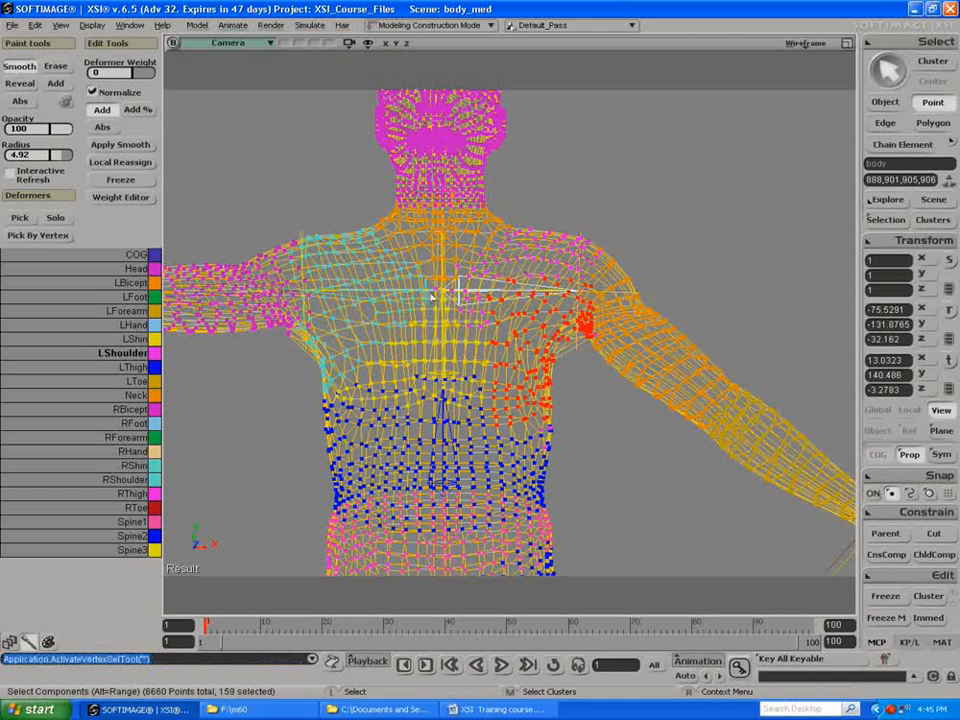
Step: Try a local reassignment of the selected points to the upper spine, left shoulder and left upper arm bones
{"action": "left_click", "coordinate": [121, 162]}
{"action": "left_click", "coordinate": [875, 143]}
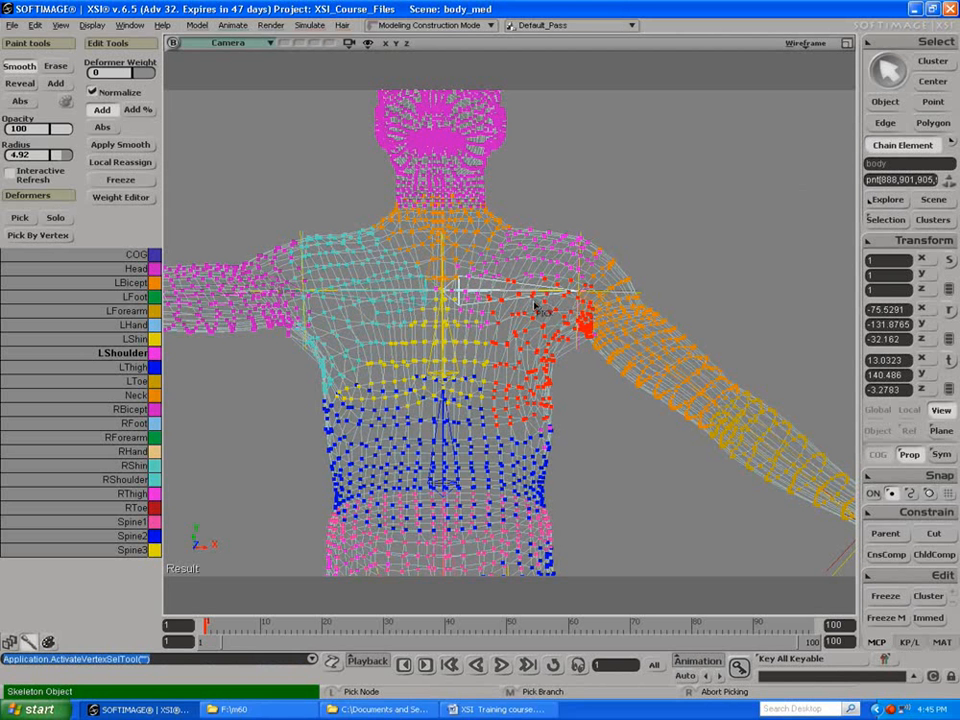
{"action": "left_click", "coordinate": [455, 357]}
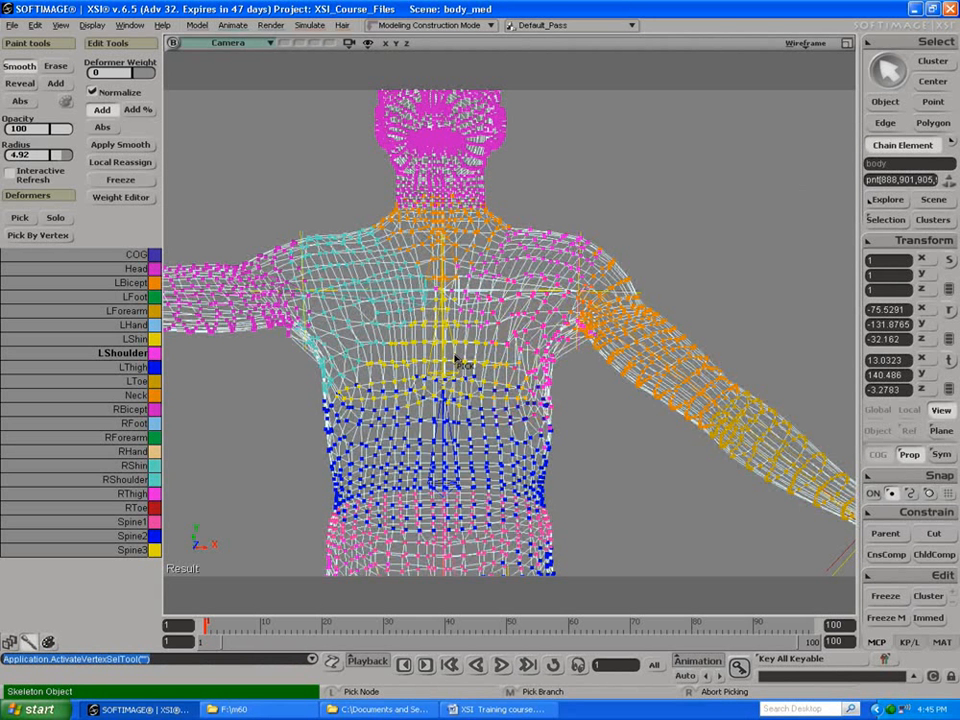
{"action": "left_click", "coordinate": [489, 285]}
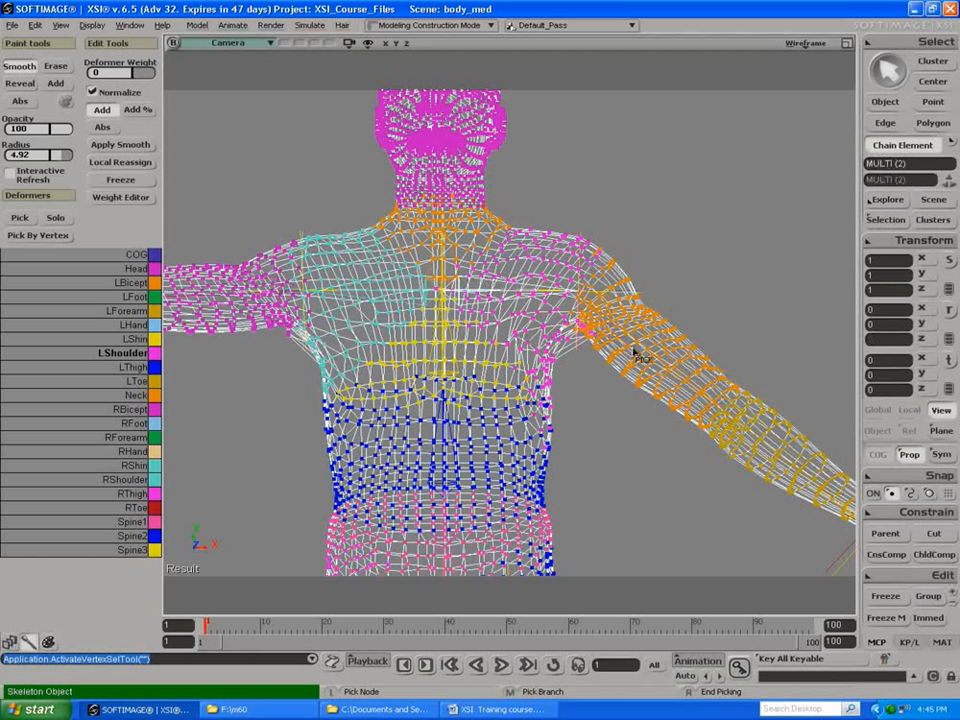
{"action": "left_click", "coordinate": [597, 340]}
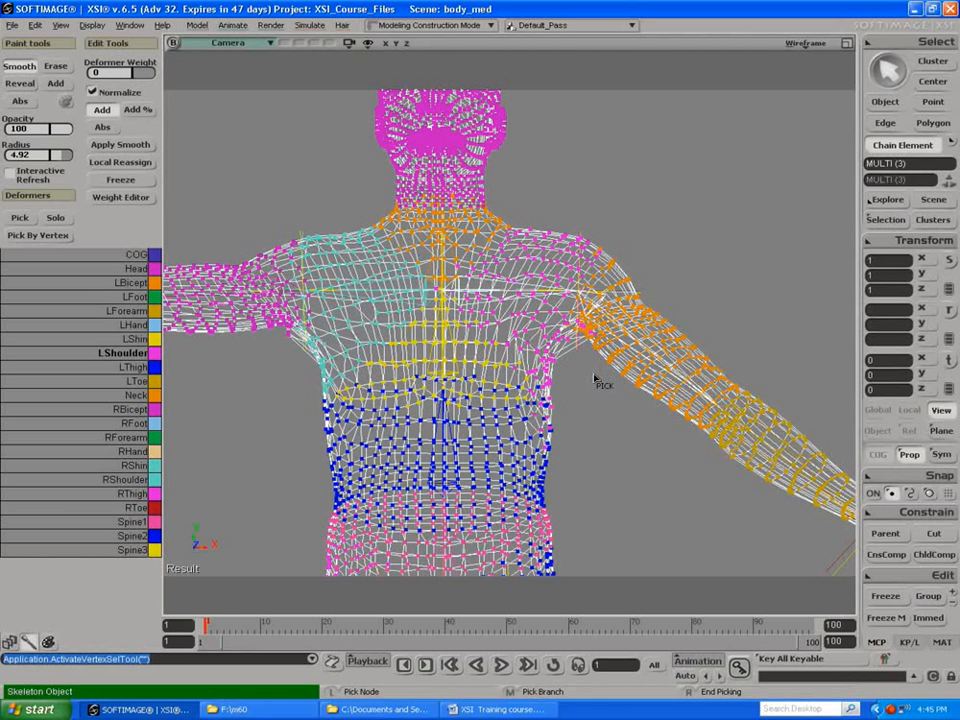
{"action": "right_click", "coordinate": [594, 378]}
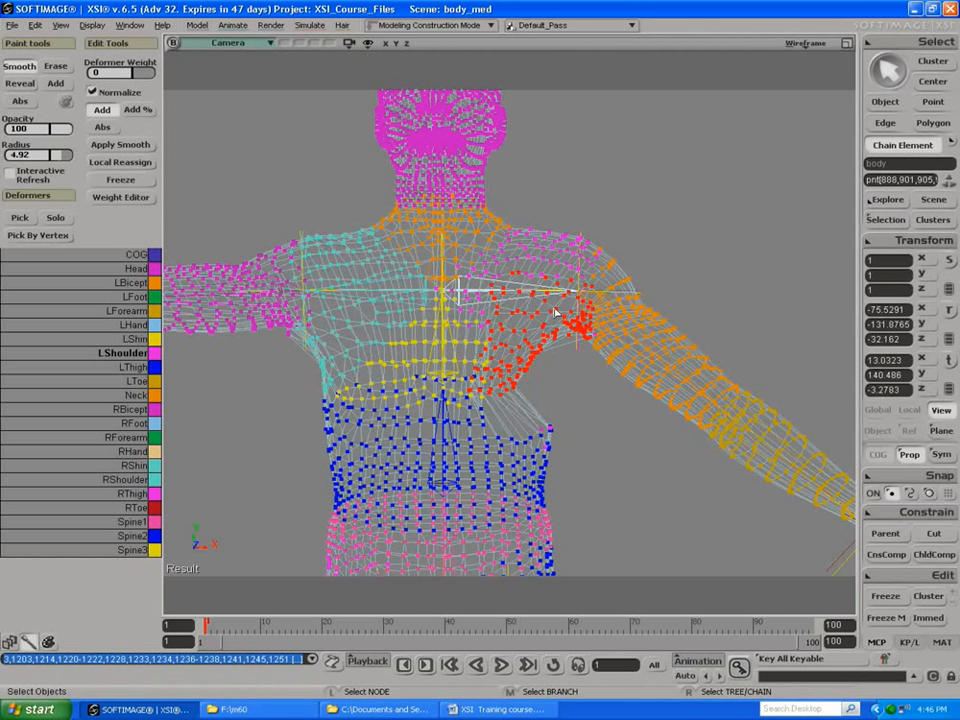
Step: Try smoothing the selected weights with neighborhood depth 5 and distance profile scaling 23.921, and undo both the smoothing and the reassignment
{"action": "left_click", "coordinate": [104, 148]}
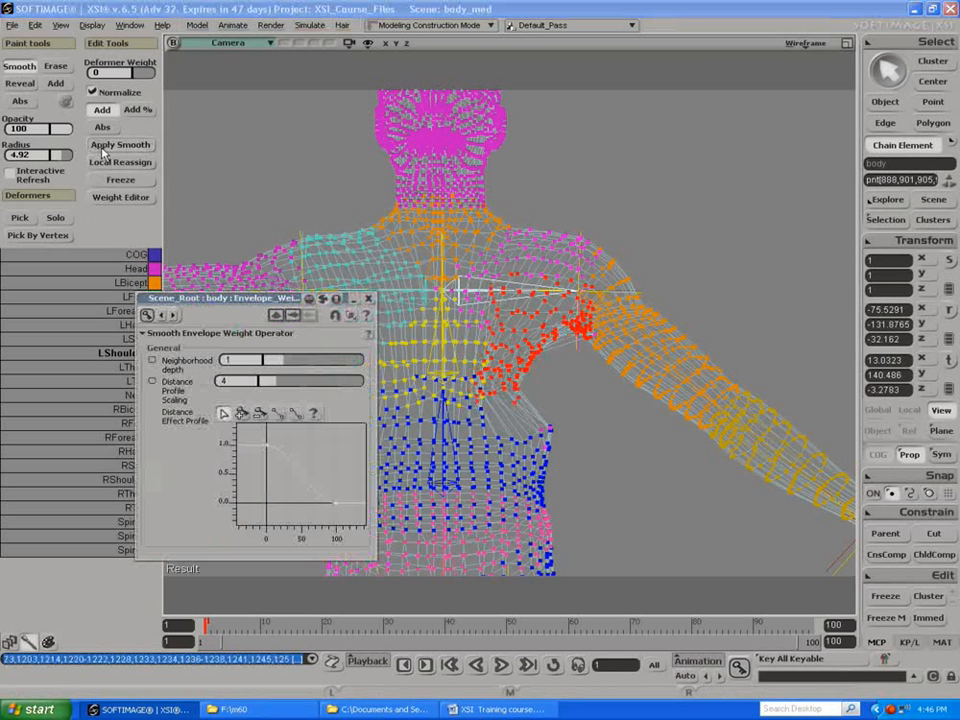
{"action": "left_click_drag", "start_coordinate": [290, 365], "coordinate": [361, 387]}
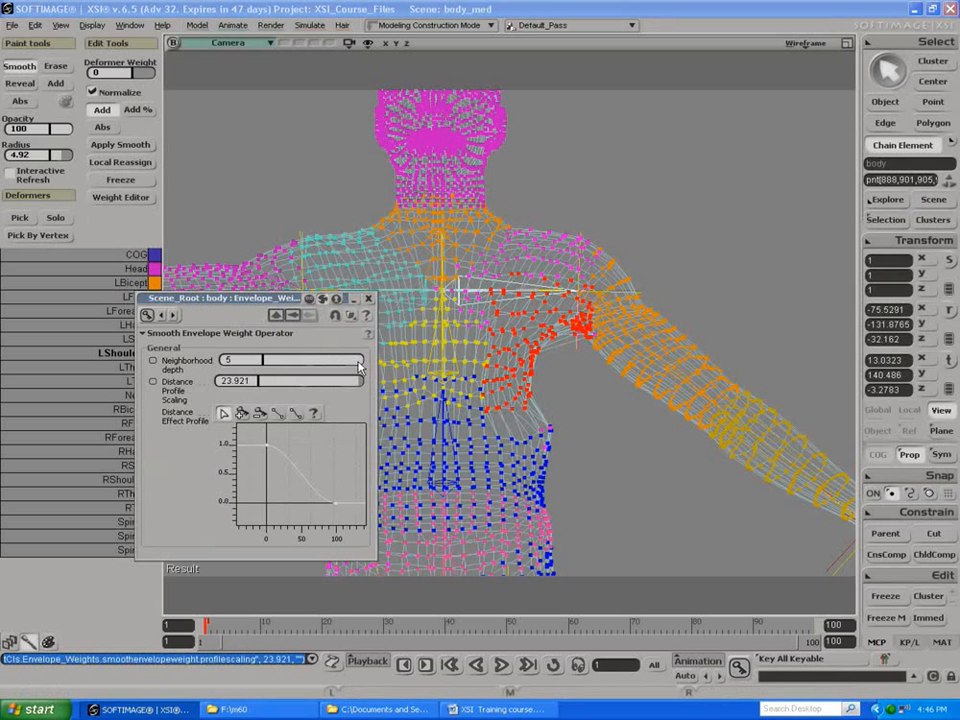
{"action": "key", "text": "ctrl+z"}
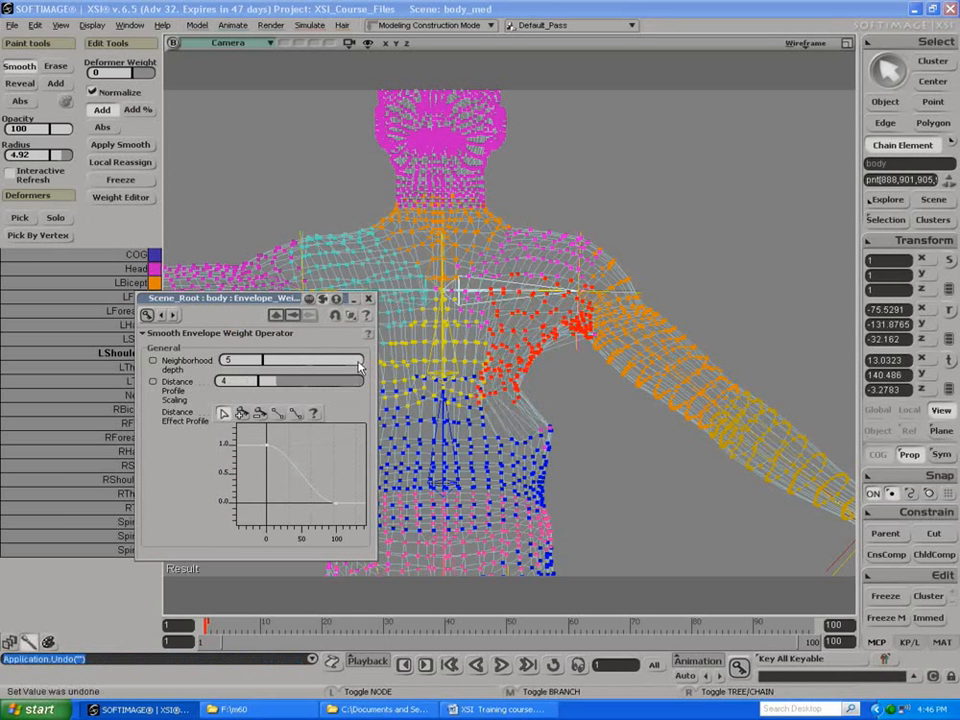
{"action": "key", "text": "ctrl+z"}
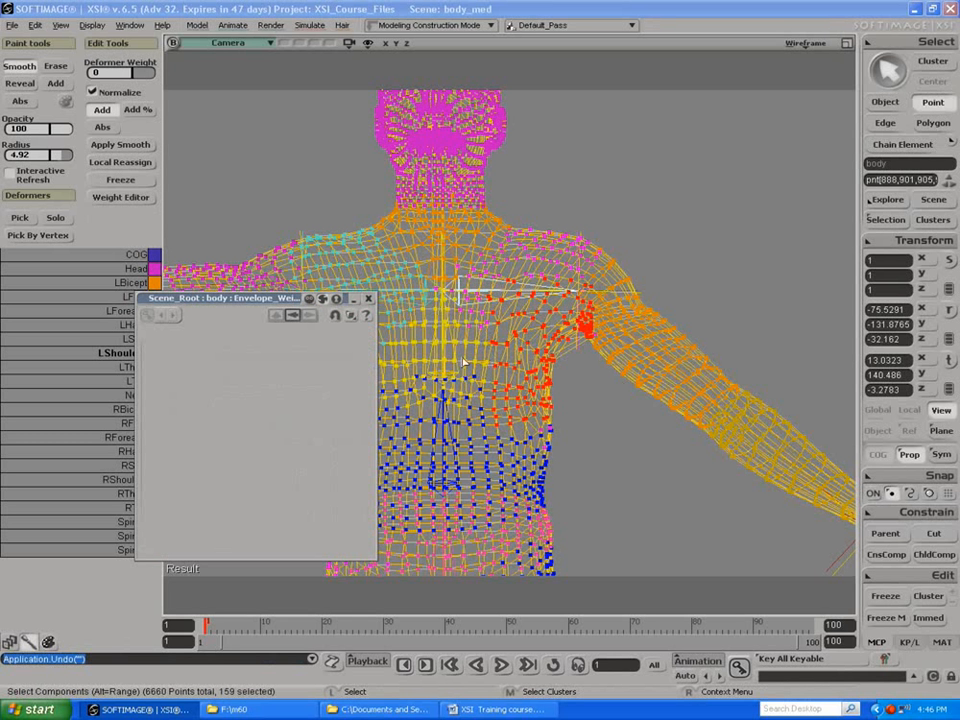
{"action": "left_click", "coordinate": [367, 300]}
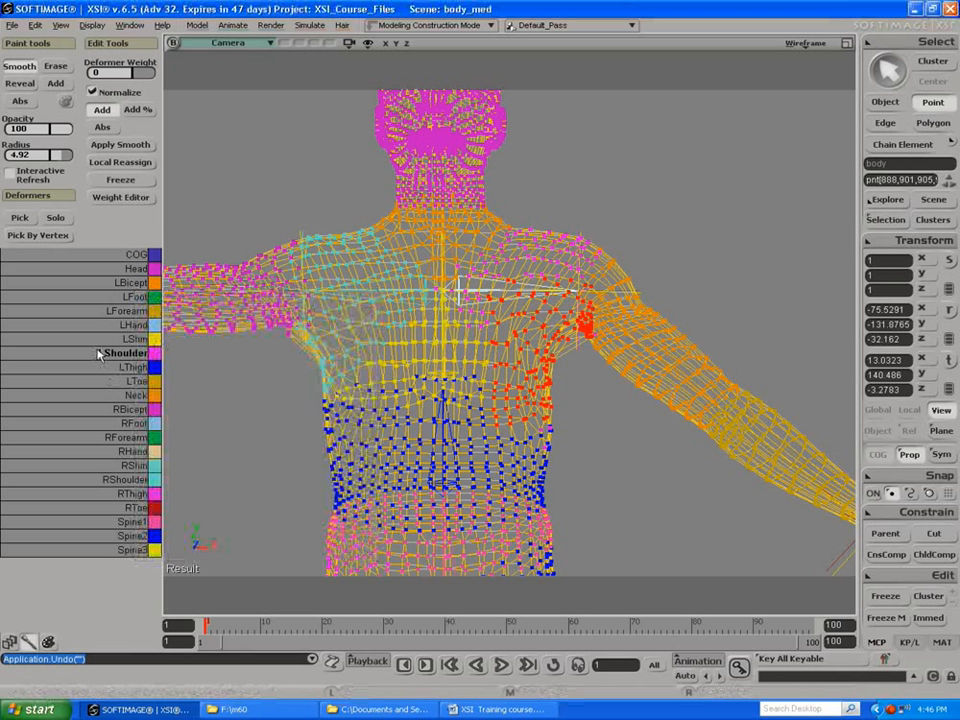
Step: Set the Spine2 weight of the selected points to 24.6 in the Weight Editor and review the Spine1 and Spine3 weights
{"action": "left_click", "coordinate": [103, 197]}
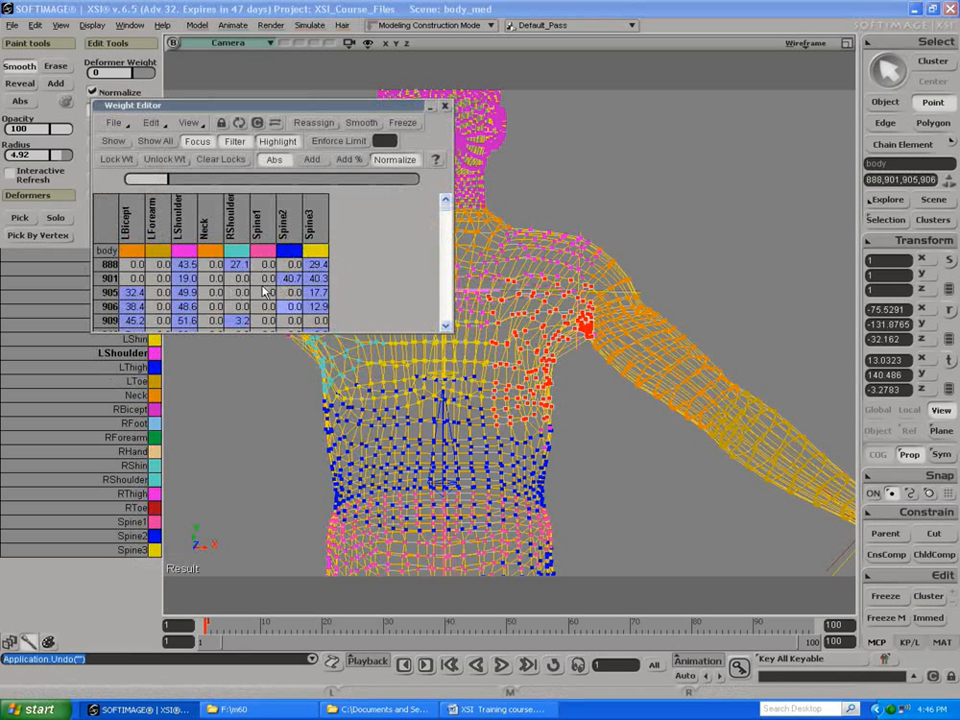
{"action": "left_click", "coordinate": [290, 226]}
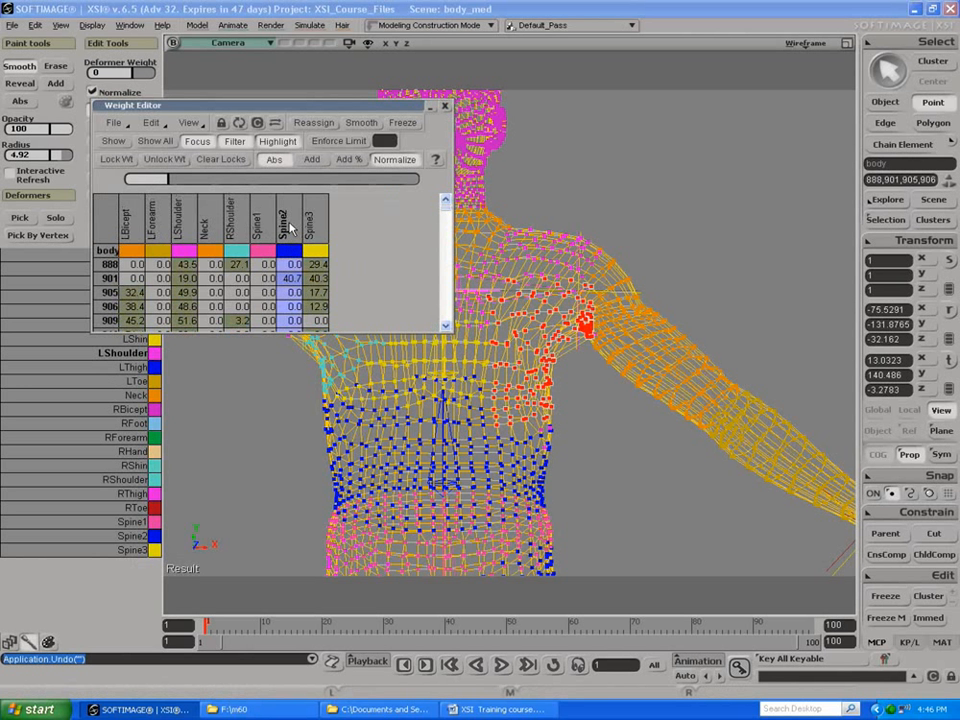
{"action": "left_click_drag", "start_coordinate": [176, 183], "coordinate": [232, 187]}
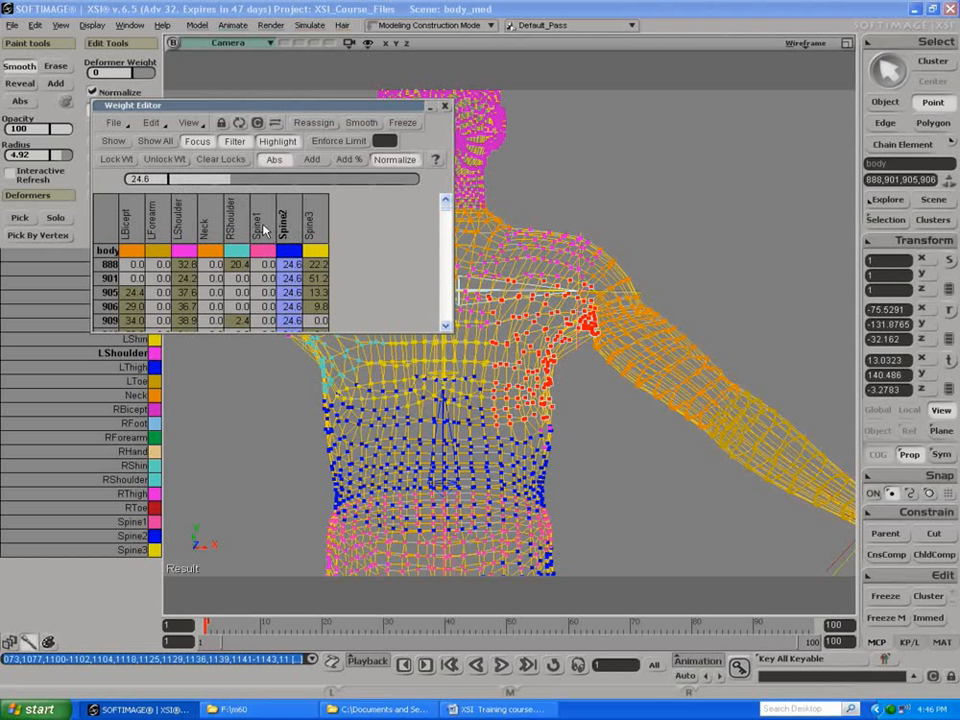
{"action": "left_click", "coordinate": [262, 229]}
{"action": "left_click", "coordinate": [310, 228]}
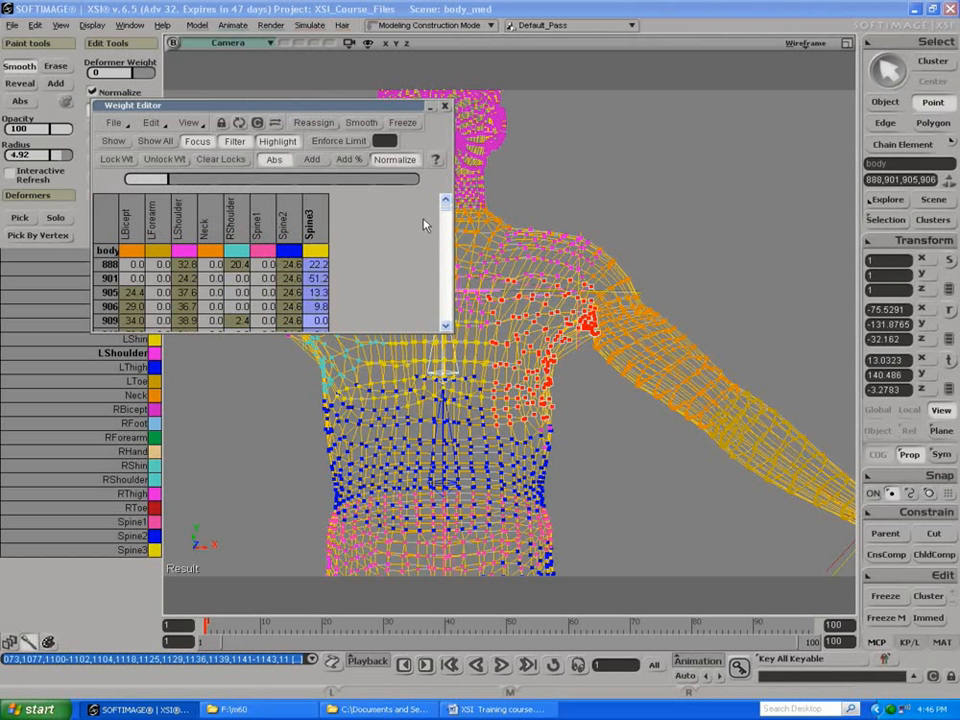
{"action": "left_click_drag", "start_coordinate": [446, 216], "coordinate": [410, 206]}
{"action": "left_click", "coordinate": [446, 107]}
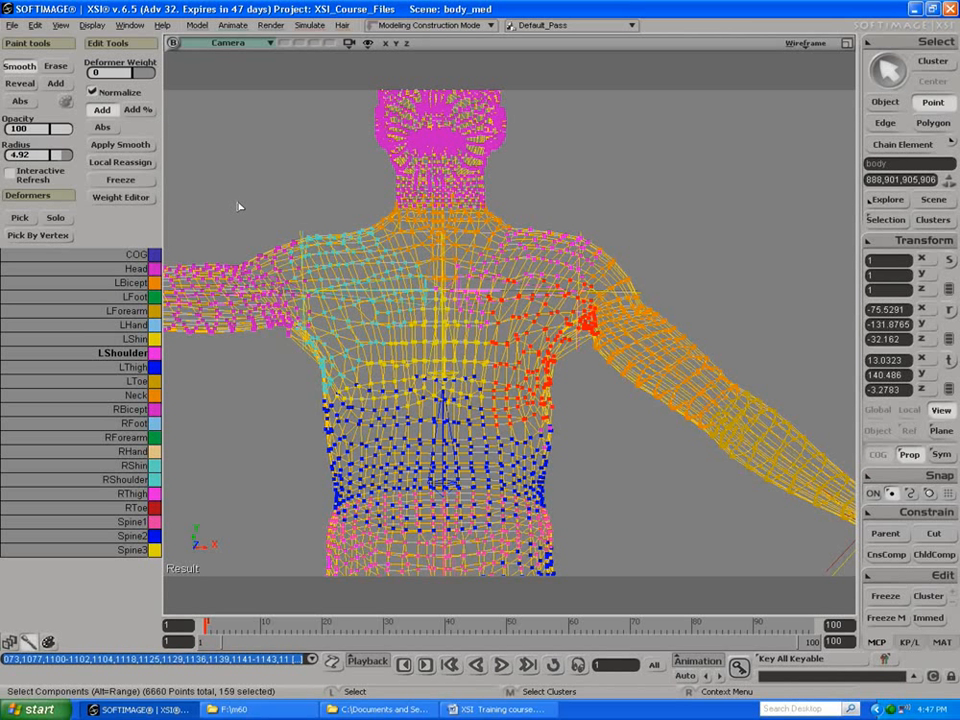
{"action": "left_click", "coordinate": [28, 641]}
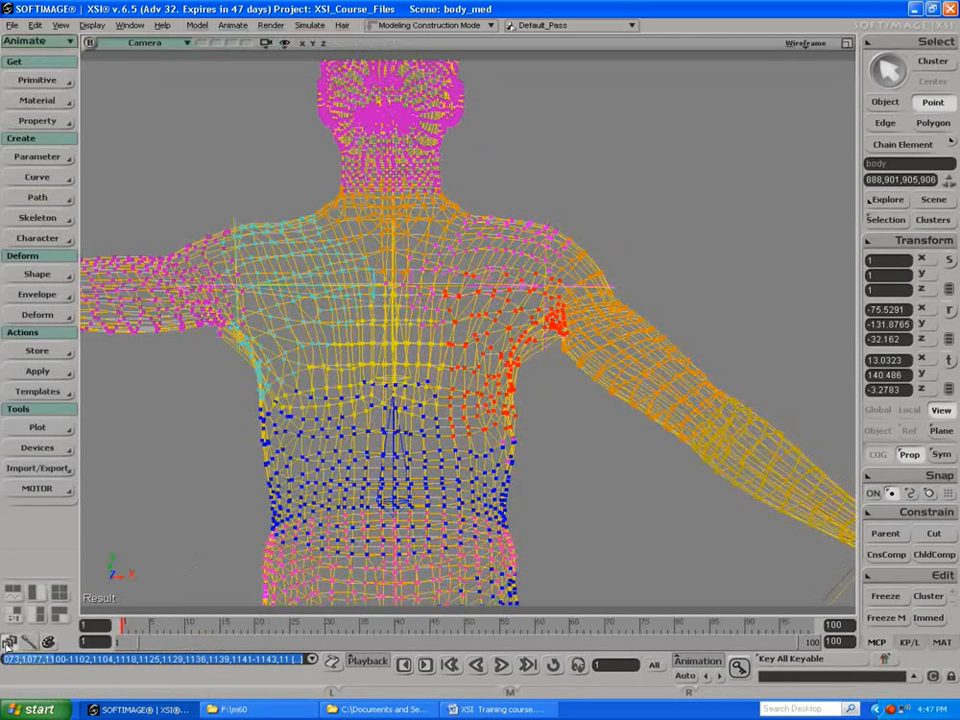
{"action": "left_click", "coordinate": [29, 642]}
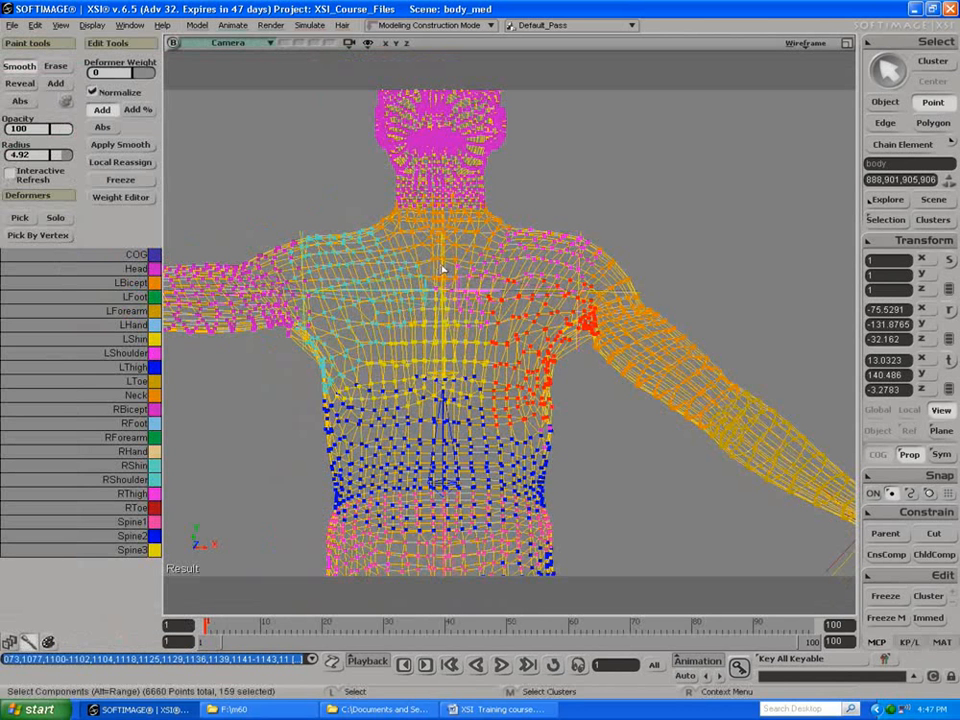
{"action": "key", "text": "m"}
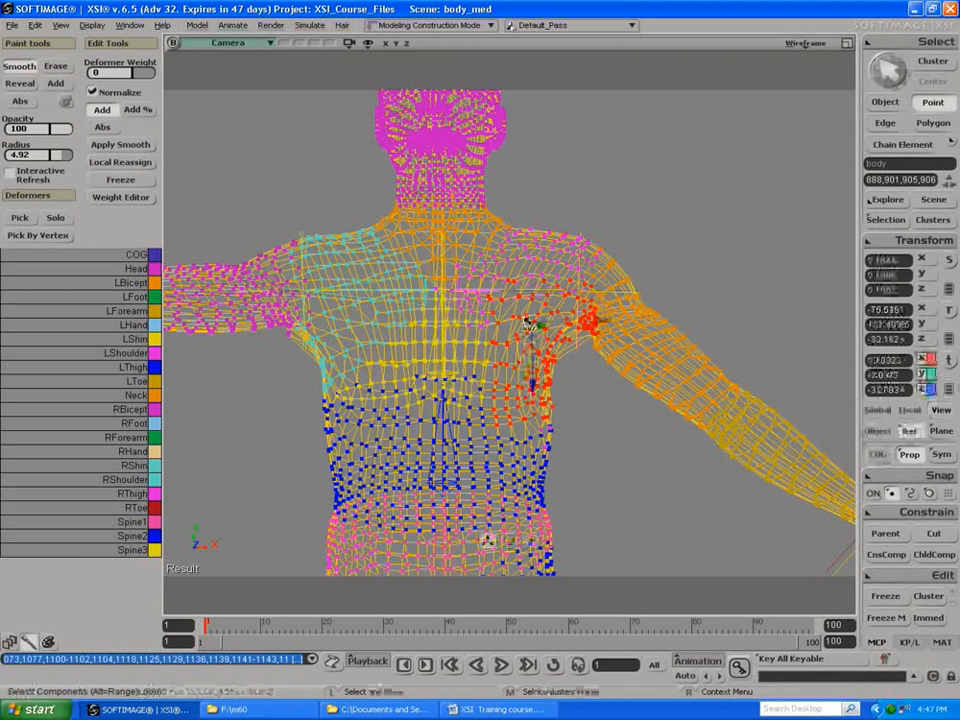
Step: With Spine2 as the deformer and Interactive Refresh on, smooth the weights across the middle of the chest toward the lowered arm
{"action": "key", "text": "w"}
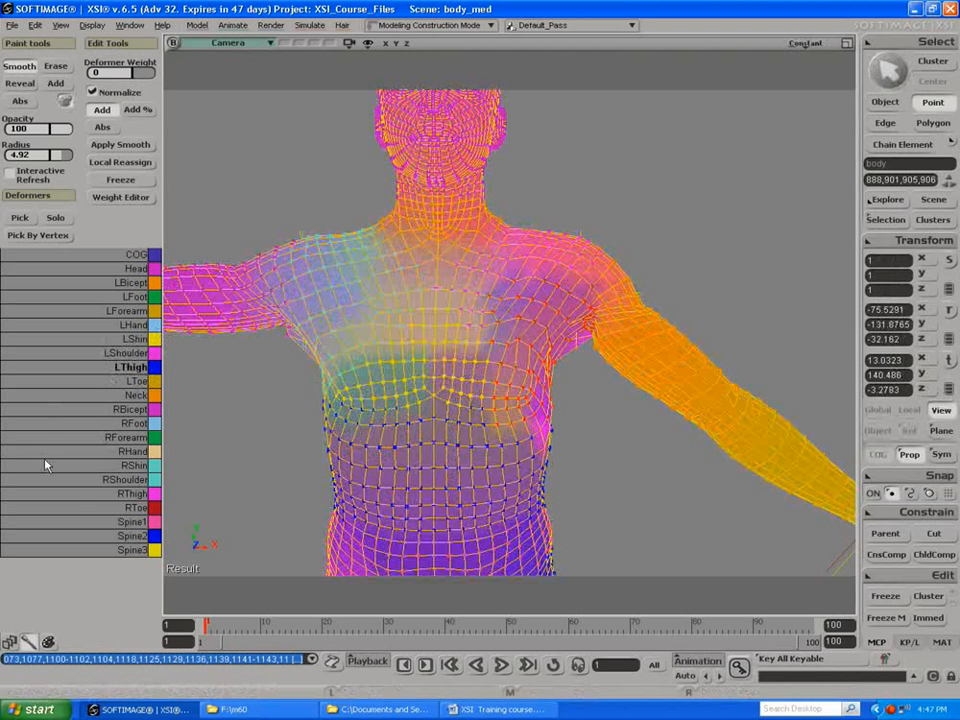
{"action": "left_click", "coordinate": [71, 538]}
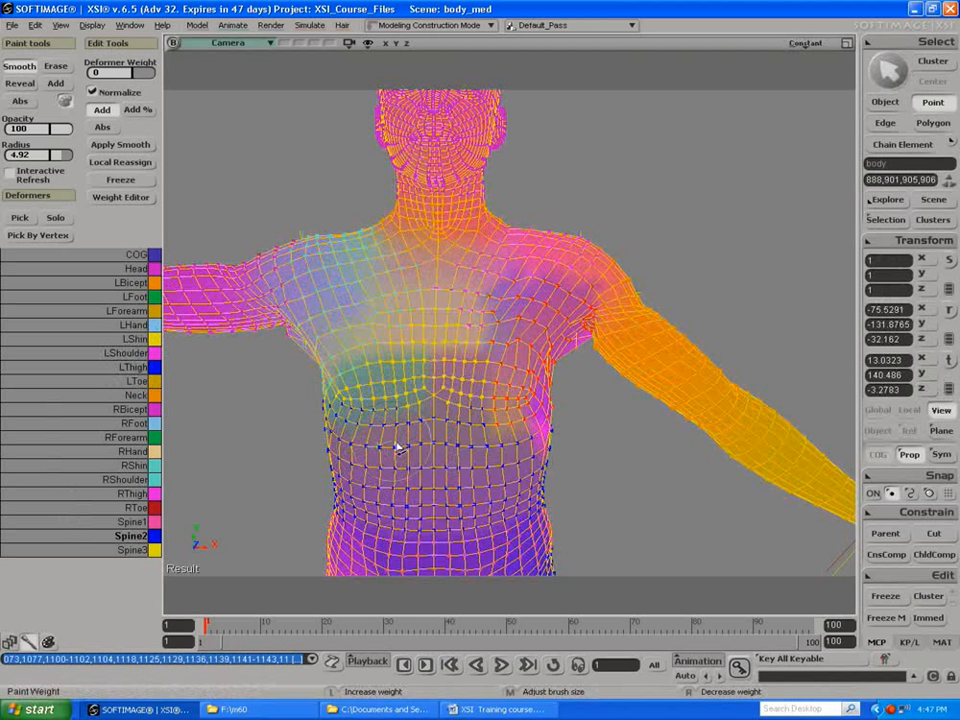
{"action": "mouse_move", "coordinate": [472, 374]}
{"action": "left_mouse_down"}
{"action": "mouse_move", "coordinate": [508, 374]}
{"action": "mouse_move", "coordinate": [494, 373]}
{"action": "left_mouse_up"}
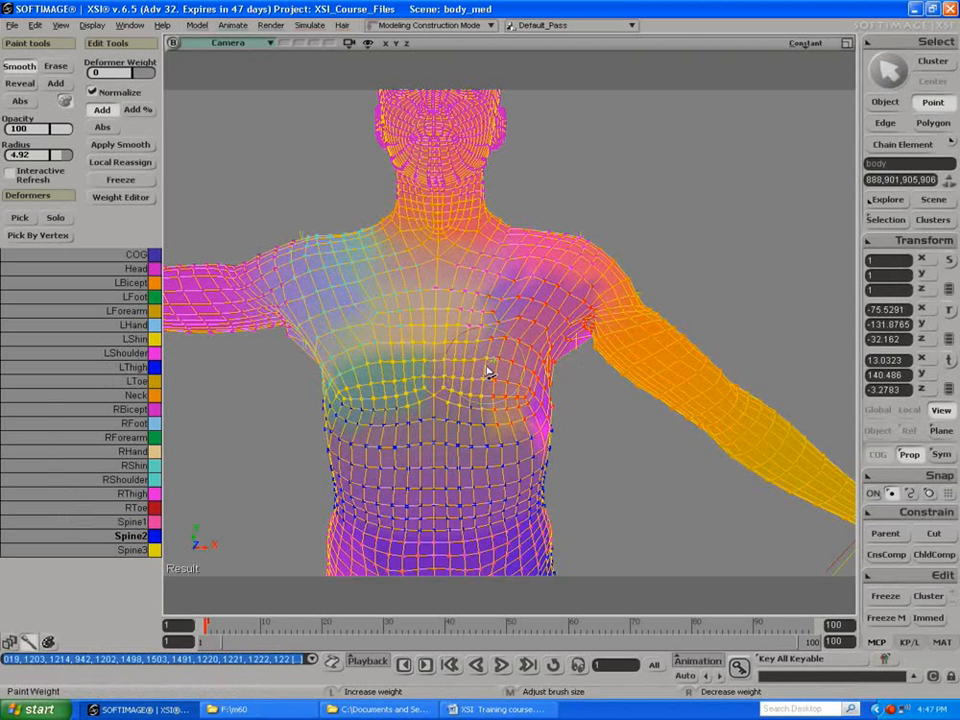
{"action": "key", "text": "ctrl+z"}
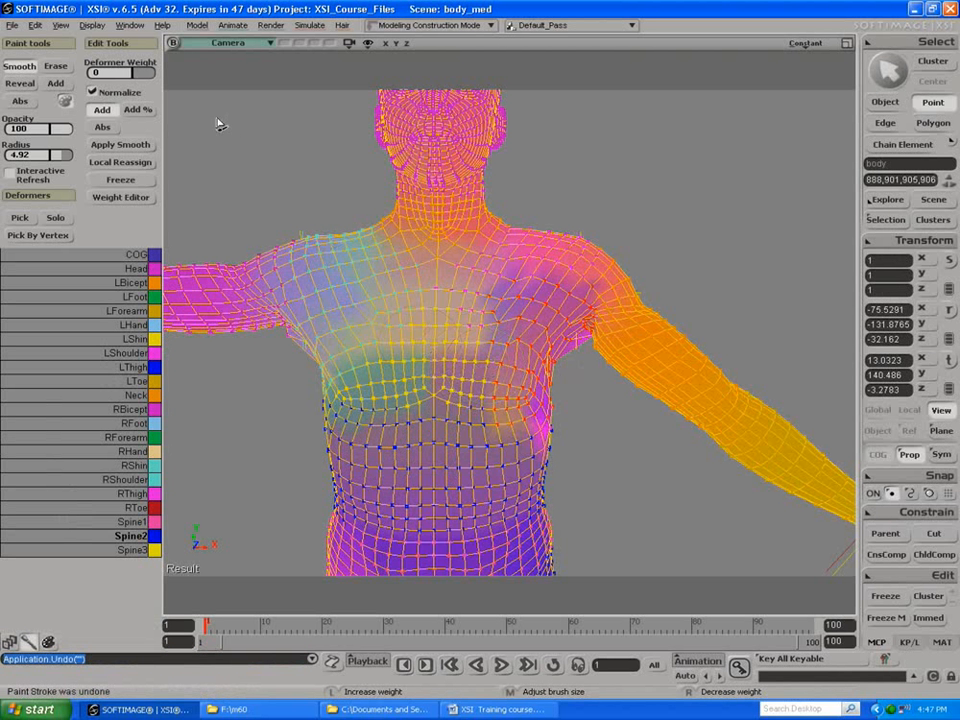
{"action": "left_click", "coordinate": [9, 172]}
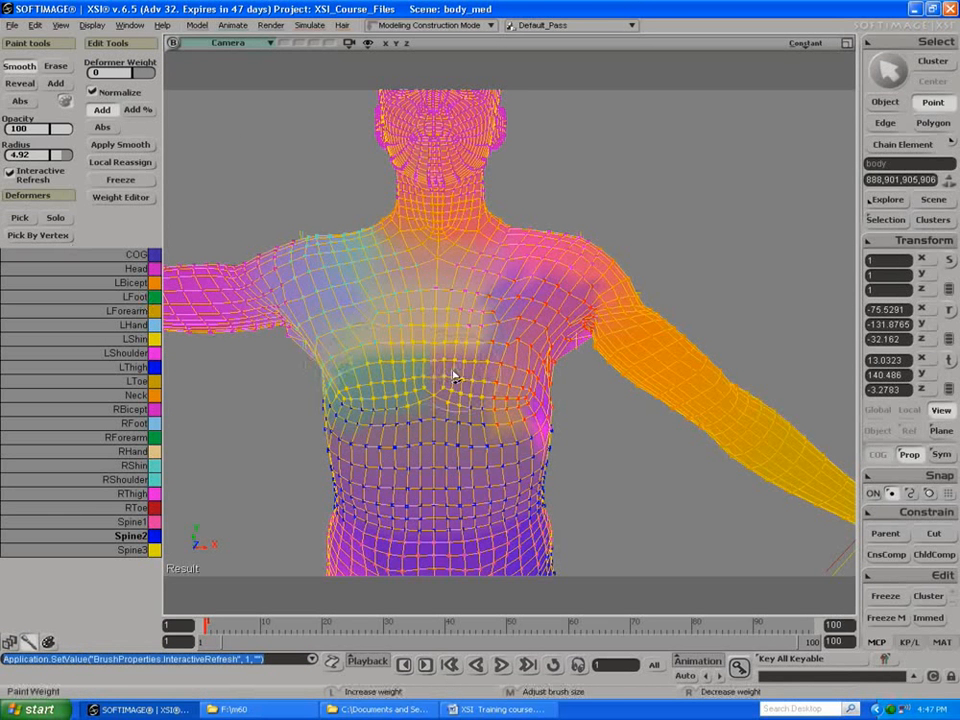
{"action": "mouse_move", "coordinate": [501, 387]}
{"action": "left_mouse_down"}
{"action": "mouse_move", "coordinate": [435, 353]}
{"action": "mouse_move", "coordinate": [476, 376]}
{"action": "mouse_move", "coordinate": [467, 343]}
{"action": "mouse_move", "coordinate": [480, 334]}
{"action": "mouse_move", "coordinate": [501, 347]}
{"action": "mouse_move", "coordinate": [441, 324]}
{"action": "mouse_move", "coordinate": [401, 386]}
{"action": "mouse_move", "coordinate": [377, 396]}
{"action": "mouse_move", "coordinate": [450, 362]}
{"action": "left_mouse_up"}
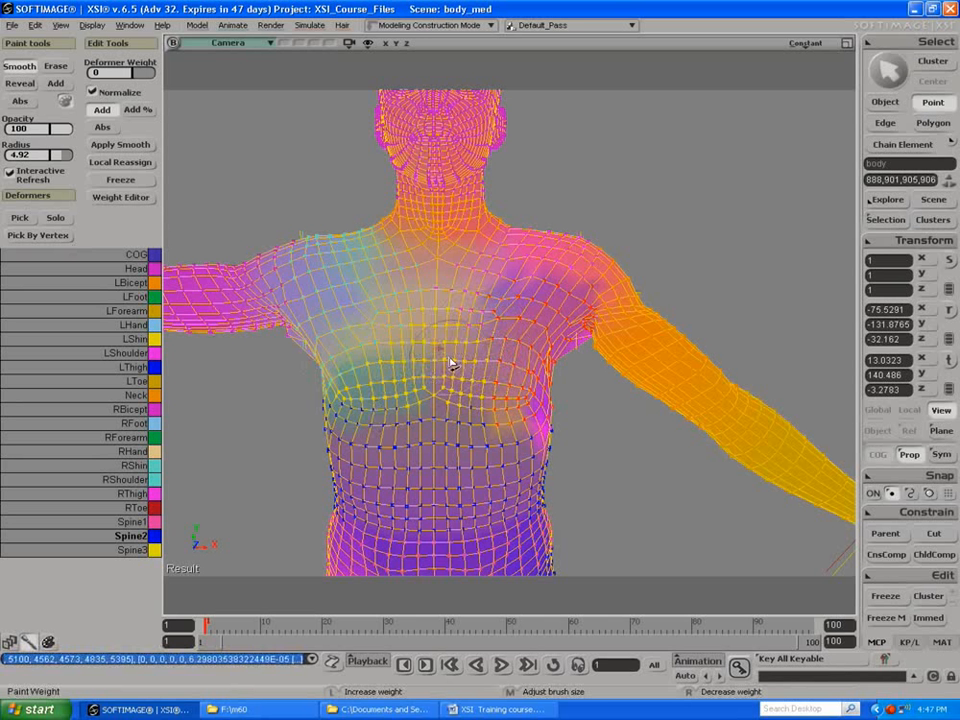
{"action": "left_click_drag", "start_coordinate": [672, 392], "coordinate": [638, 368]}
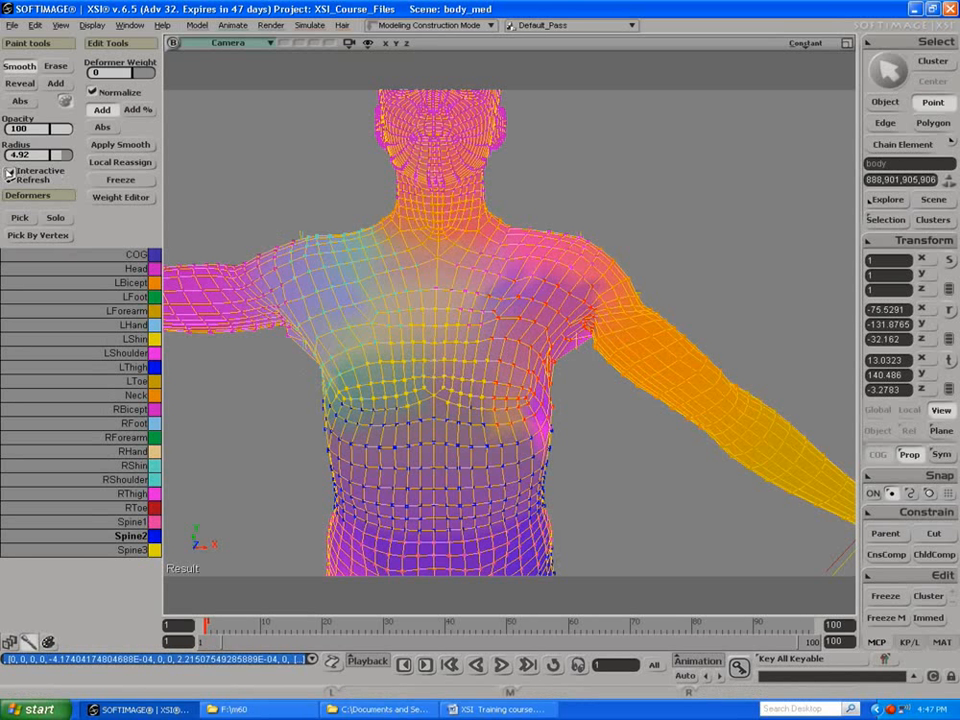
Step: Smooth the weights across the chest beside the lowered arm with Spine2, Spine1 and LShoulder each as the deformer
{"action": "mouse_move", "coordinate": [630, 297]}
{"action": "left_mouse_down"}
{"action": "mouse_move", "coordinate": [619, 365]}
{"action": "mouse_move", "coordinate": [632, 363]}
{"action": "left_mouse_up"}
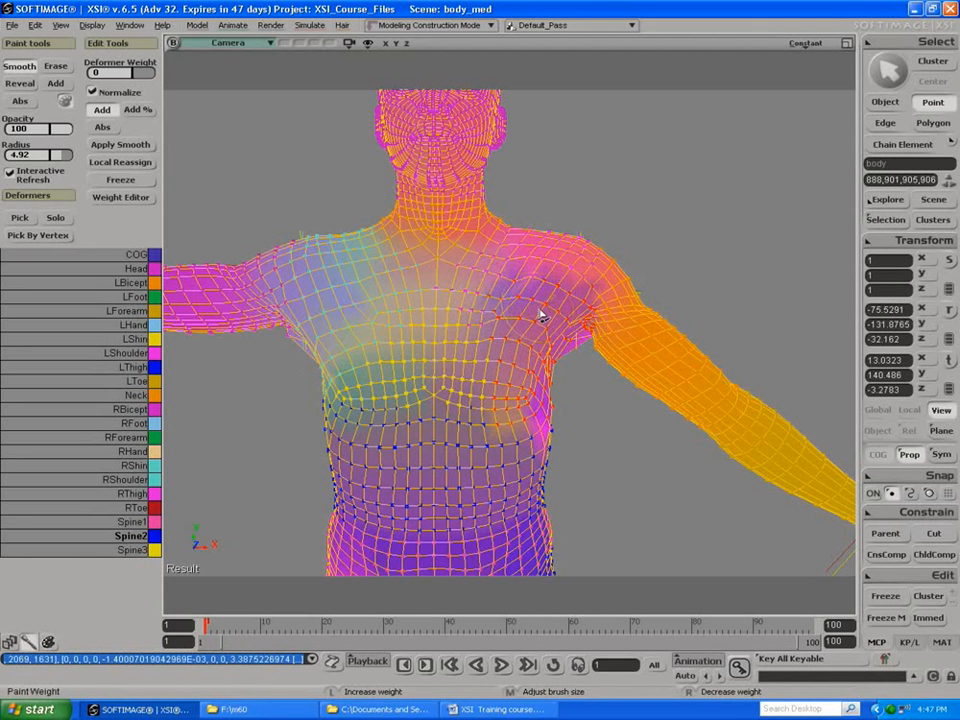
{"action": "mouse_move", "coordinate": [541, 316]}
{"action": "left_mouse_down"}
{"action": "mouse_move", "coordinate": [531, 399]}
{"action": "mouse_move", "coordinate": [536, 315]}
{"action": "mouse_move", "coordinate": [527, 355]}
{"action": "mouse_move", "coordinate": [503, 307]}
{"action": "left_mouse_up"}
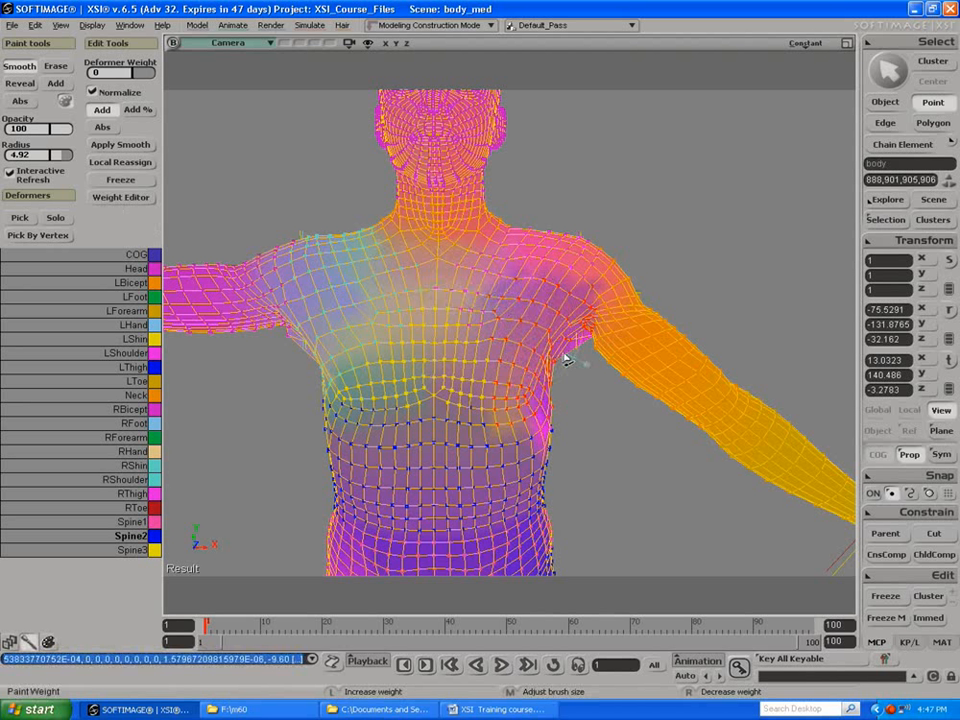
{"action": "left_click", "coordinate": [100, 522]}
{"action": "mouse_move", "coordinate": [525, 338]}
{"action": "left_mouse_down"}
{"action": "mouse_move", "coordinate": [536, 296]}
{"action": "mouse_move", "coordinate": [534, 371]}
{"action": "left_mouse_up"}
{"action": "left_click", "coordinate": [534, 371]}
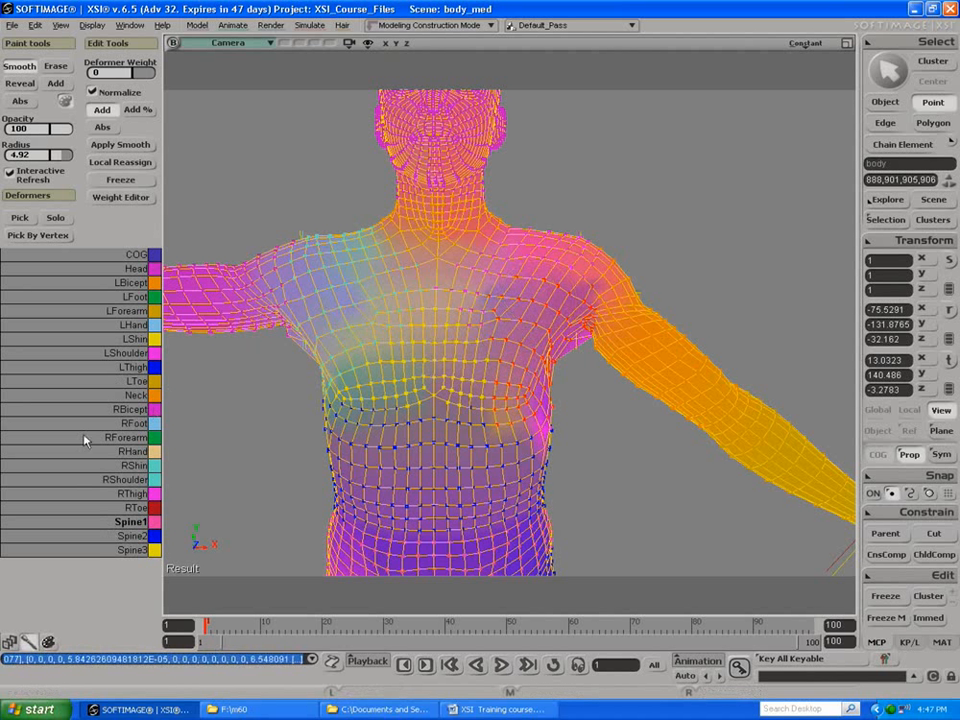
{"action": "left_click", "coordinate": [100, 353]}
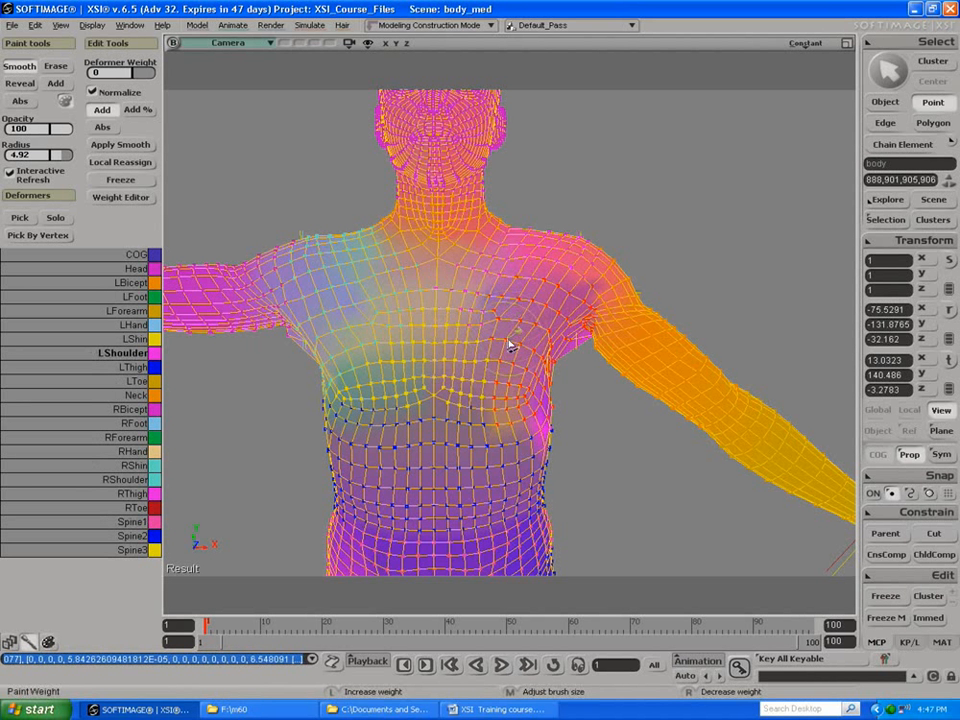
{"action": "left_click_drag", "start_coordinate": [525, 378], "coordinate": [516, 371]}
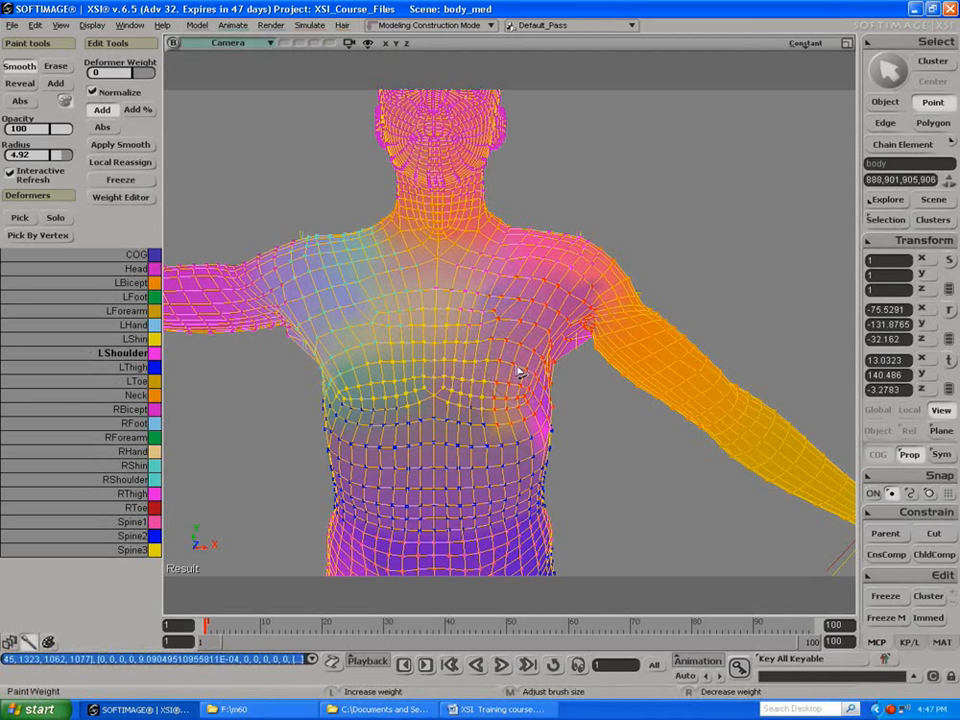
Step: Make LBicept the deformer and smooth its weights across the chest beside the lowered arm
{"action": "left_click", "coordinate": [82, 339]}
{"action": "left_click", "coordinate": [82, 325]}
{"action": "left_click", "coordinate": [82, 311]}
{"action": "left_click", "coordinate": [108, 284]}
{"action": "mouse_move", "coordinate": [504, 332]}
{"action": "left_mouse_down"}
{"action": "mouse_move", "coordinate": [531, 349]}
{"action": "mouse_move", "coordinate": [523, 394]}
{"action": "mouse_move", "coordinate": [531, 336]}
{"action": "mouse_move", "coordinate": [535, 350]}
{"action": "mouse_move", "coordinate": [519, 377]}
{"action": "mouse_move", "coordinate": [527, 322]}
{"action": "left_mouse_up"}
Step: Try adding LBicept weight on the chest with Interactive Refresh on and off, and undo both attempts
{"action": "left_click", "coordinate": [55, 84]}
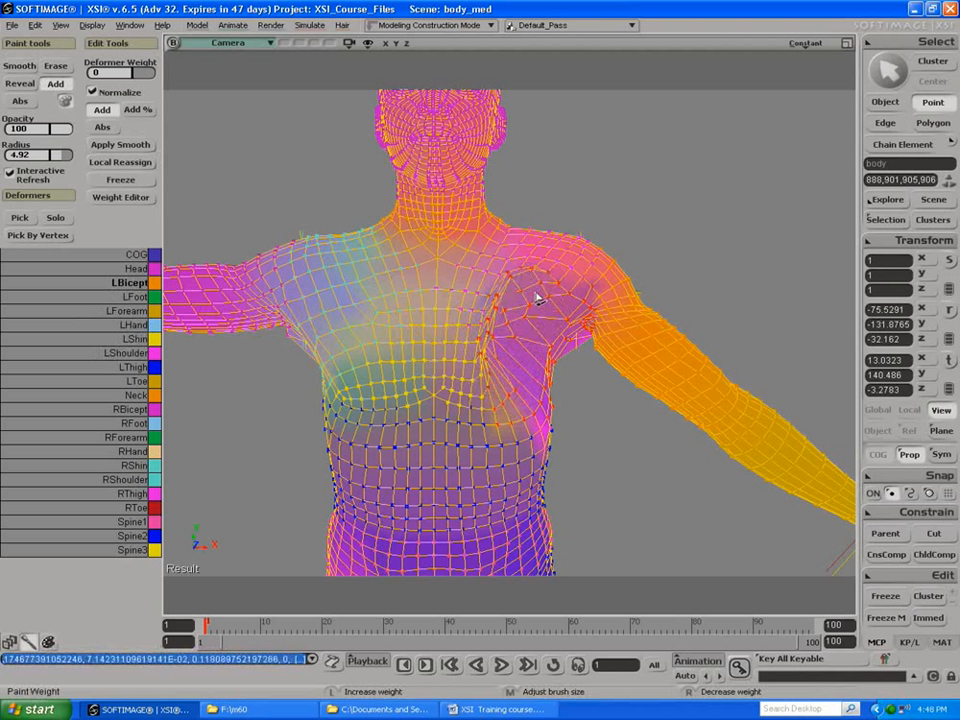
{"action": "key", "text": "ctrl+z"}
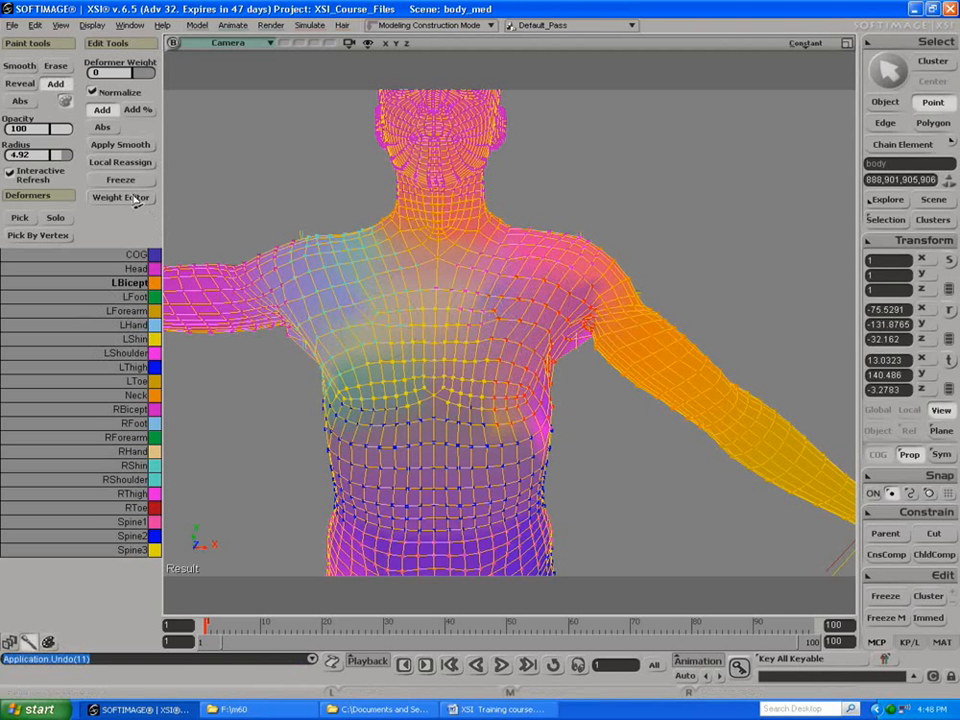
{"action": "left_click", "coordinate": [10, 171]}
{"action": "mouse_move", "coordinate": [485, 380]}
{"action": "left_mouse_down"}
{"action": "mouse_move", "coordinate": [521, 388]}
{"action": "mouse_move", "coordinate": [530, 318]}
{"action": "left_mouse_up"}
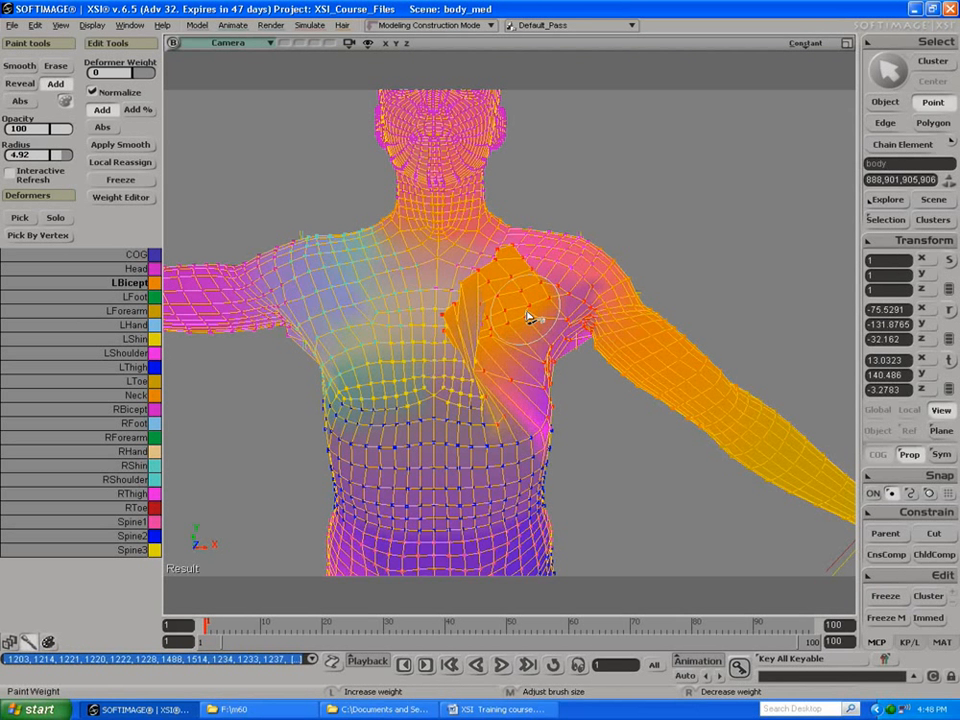
{"action": "key", "text": "ctrl+z"}
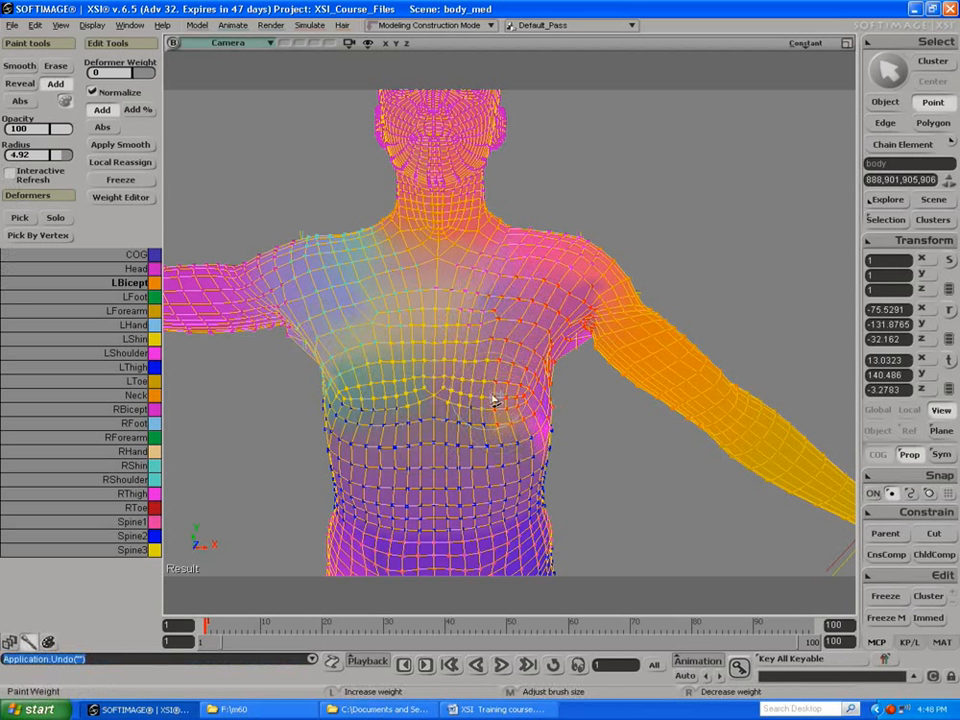
Step: Smooth the LBicept weights along the side of the chest and over the shoulder, and leave weight painting
{"action": "left_click", "coordinate": [22, 65]}
{"action": "mouse_move", "coordinate": [548, 430]}
{"action": "left_mouse_down"}
{"action": "mouse_move", "coordinate": [482, 415]}
{"action": "mouse_move", "coordinate": [545, 413]}
{"action": "left_mouse_up"}
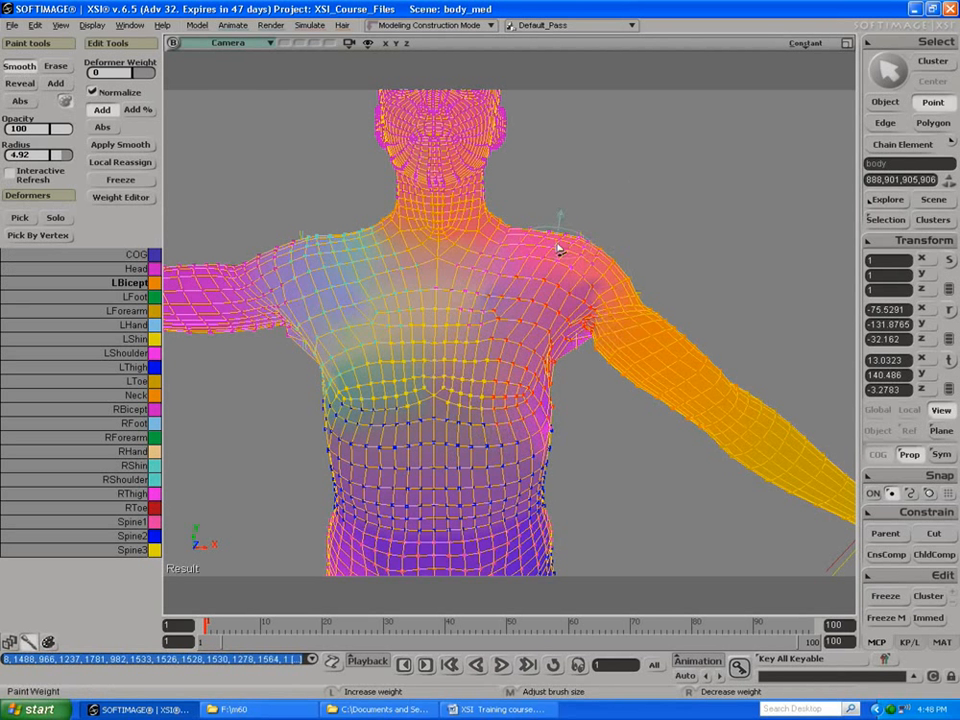
{"action": "key", "text": "space"}
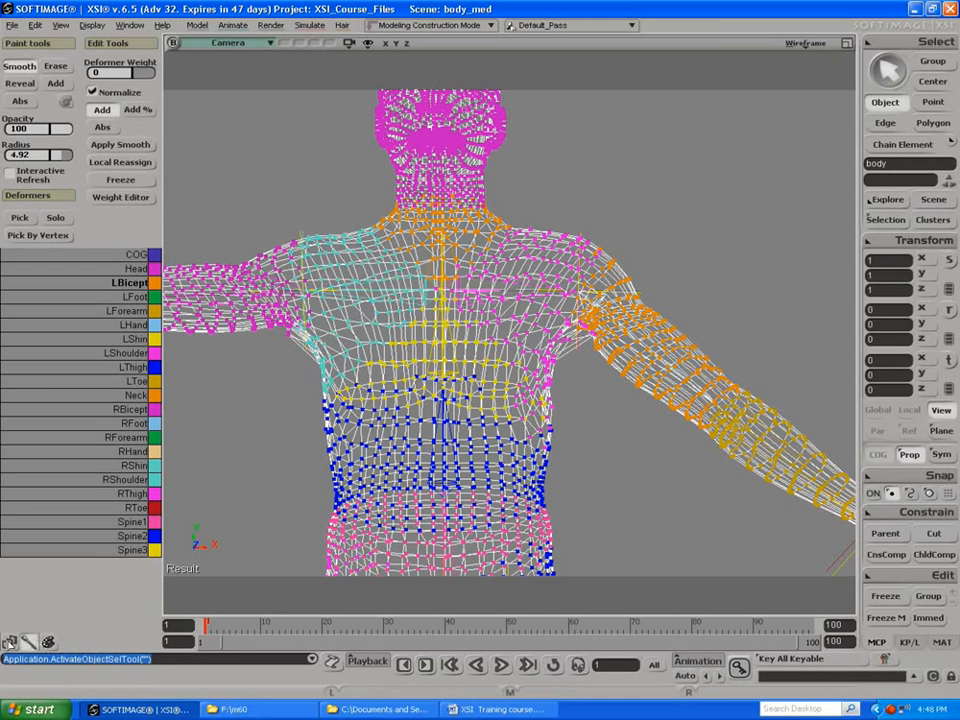
Step: Exit the weight paint layout, deselect the body, and set the Camera view's display mode to Shaded
{"action": "left_click", "coordinate": [28, 641]}
{"action": "left_click", "coordinate": [208, 443]}
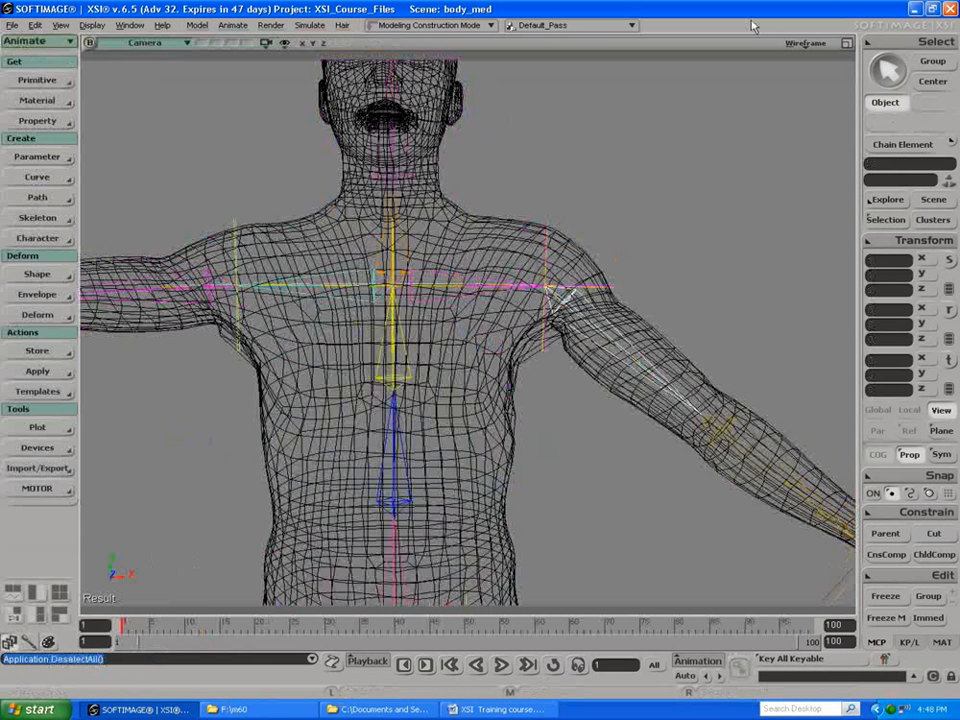
{"action": "left_click", "coordinate": [807, 43]}
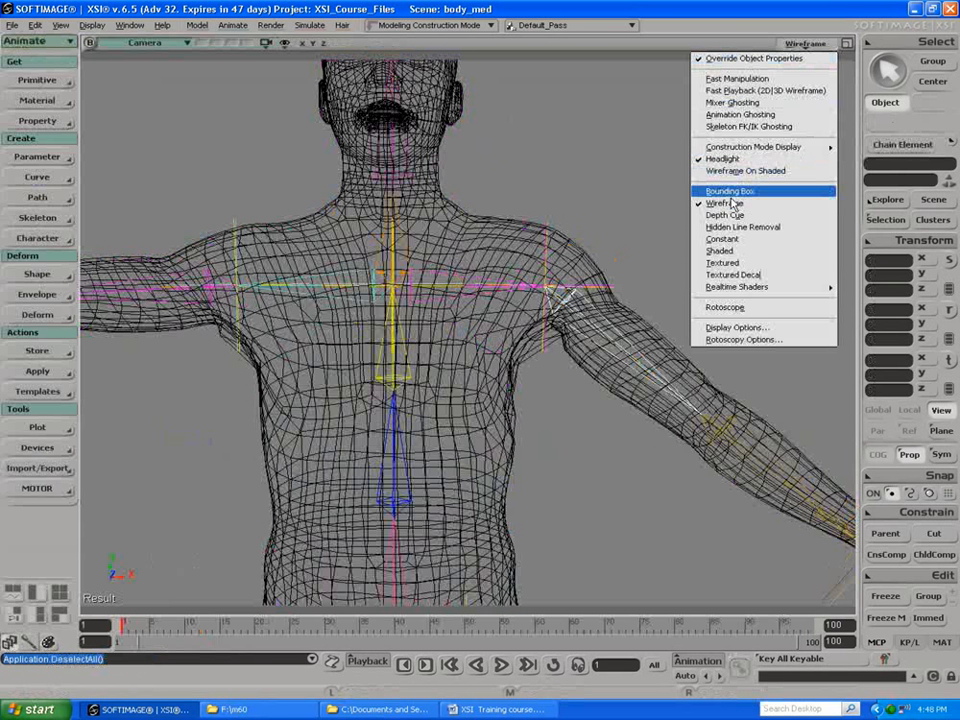
{"action": "left_click", "coordinate": [728, 251]}
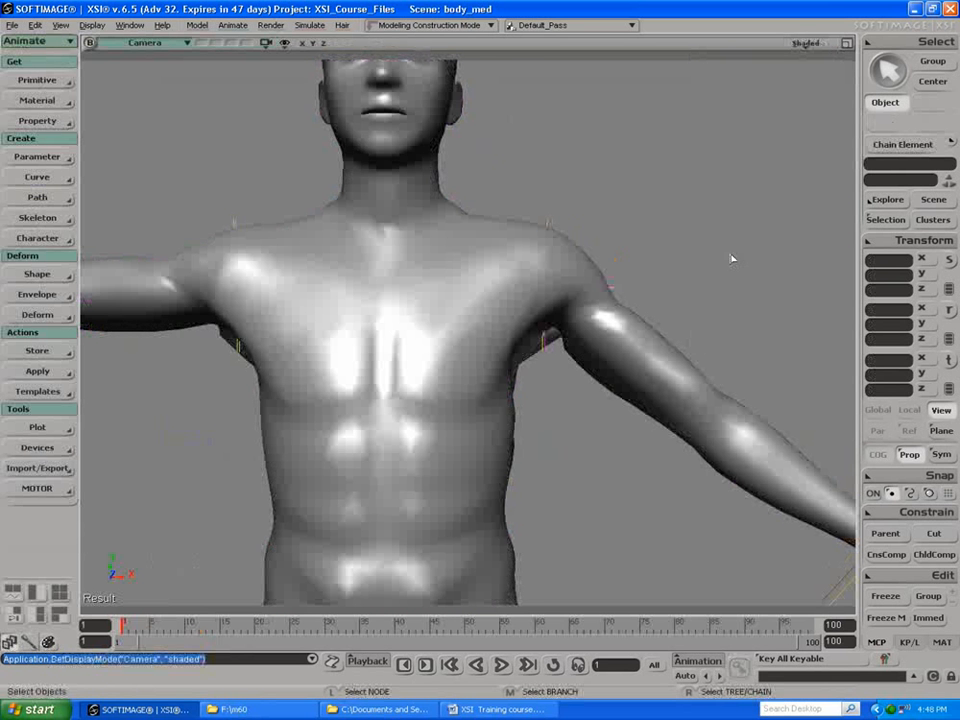
Step: Select the body and split all parallel edges at two heights on the abdomen to add two edge loops
{"action": "left_click", "coordinate": [442, 297]}
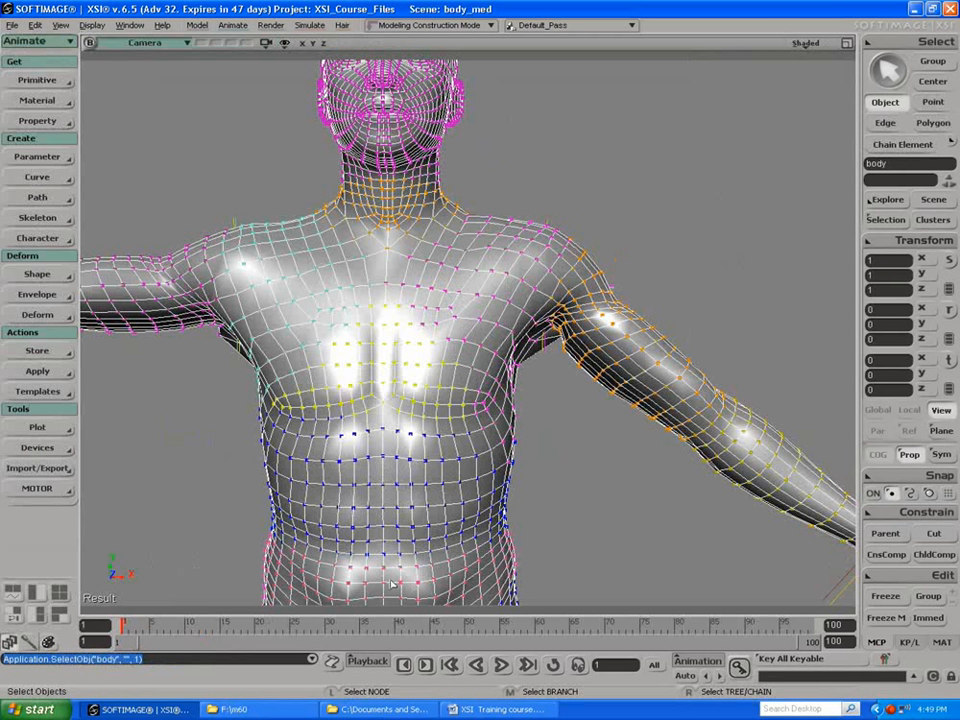
{"action": "key", "text": "backslash"}
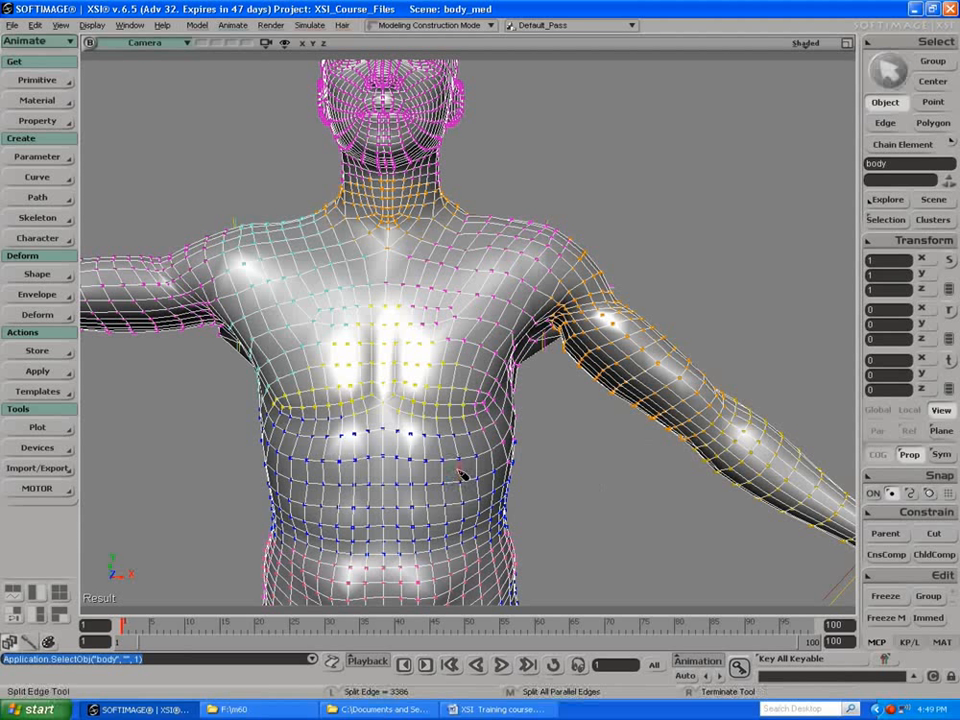
{"action": "left_click", "coordinate": [464, 480]}
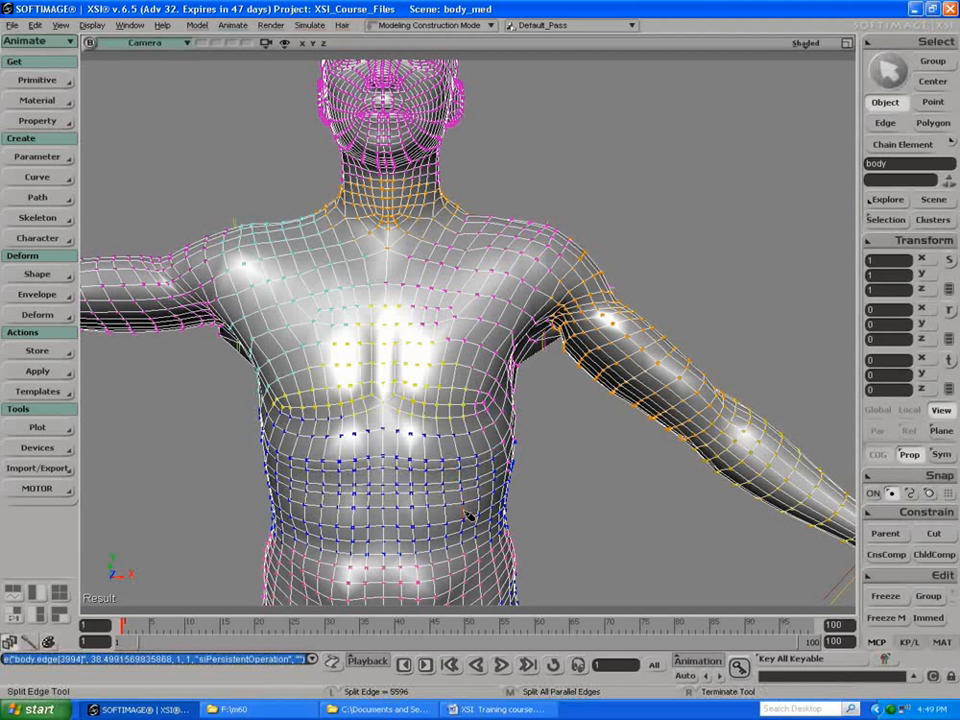
{"action": "left_click", "coordinate": [465, 515]}
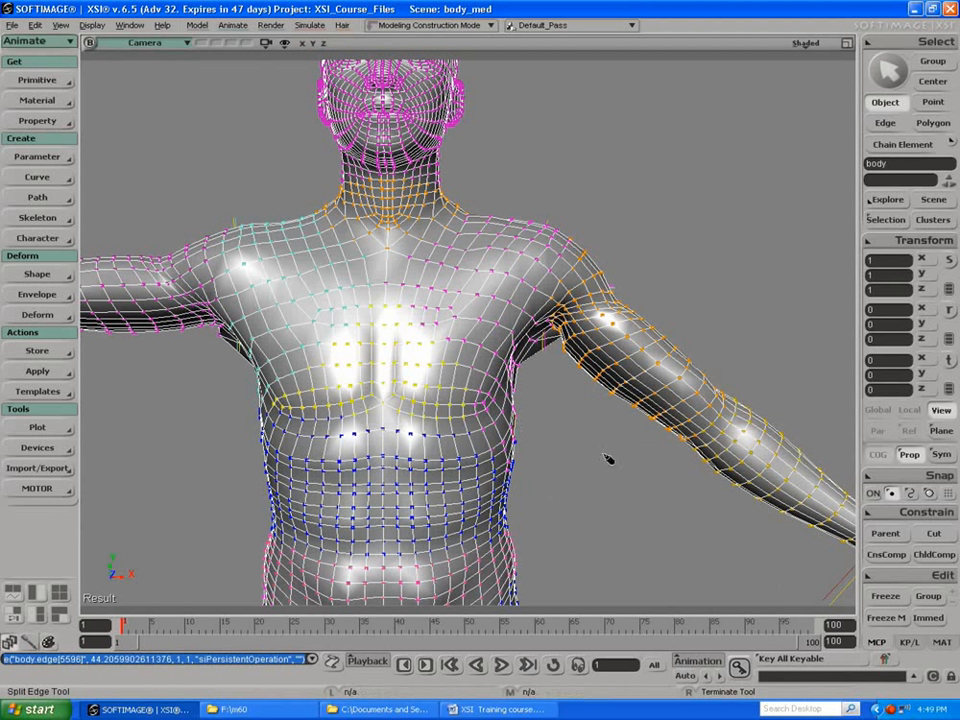
Step: Rotate the Spine2 bone to about -37 degrees in Y so the torso leans toward the lowered arm, and deselect it
{"action": "left_click", "coordinate": [885, 146]}
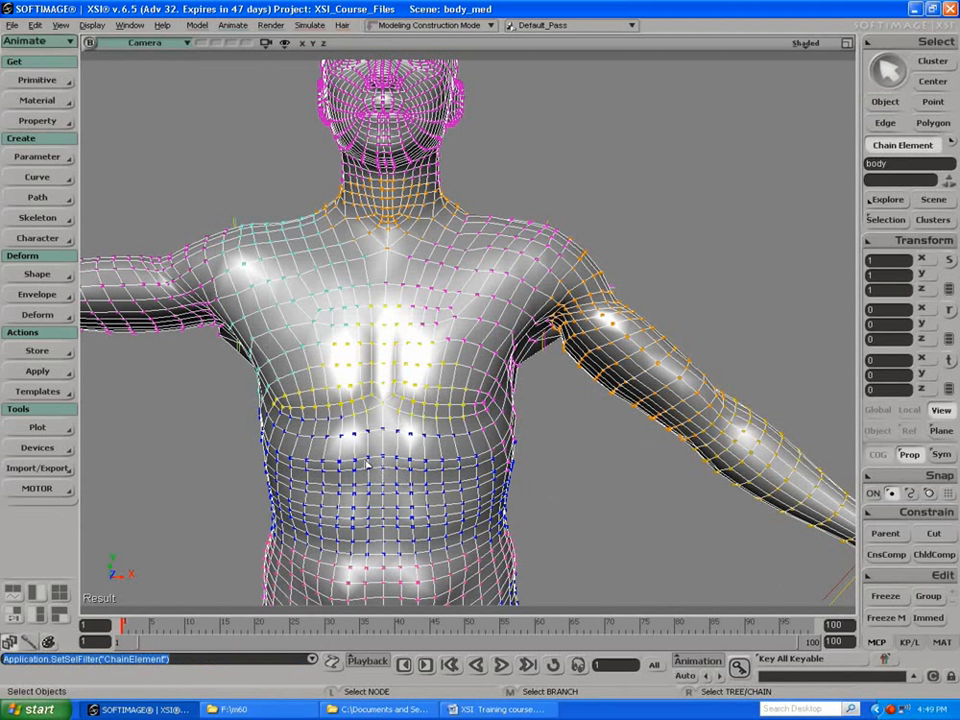
{"action": "left_click", "coordinate": [428, 440]}
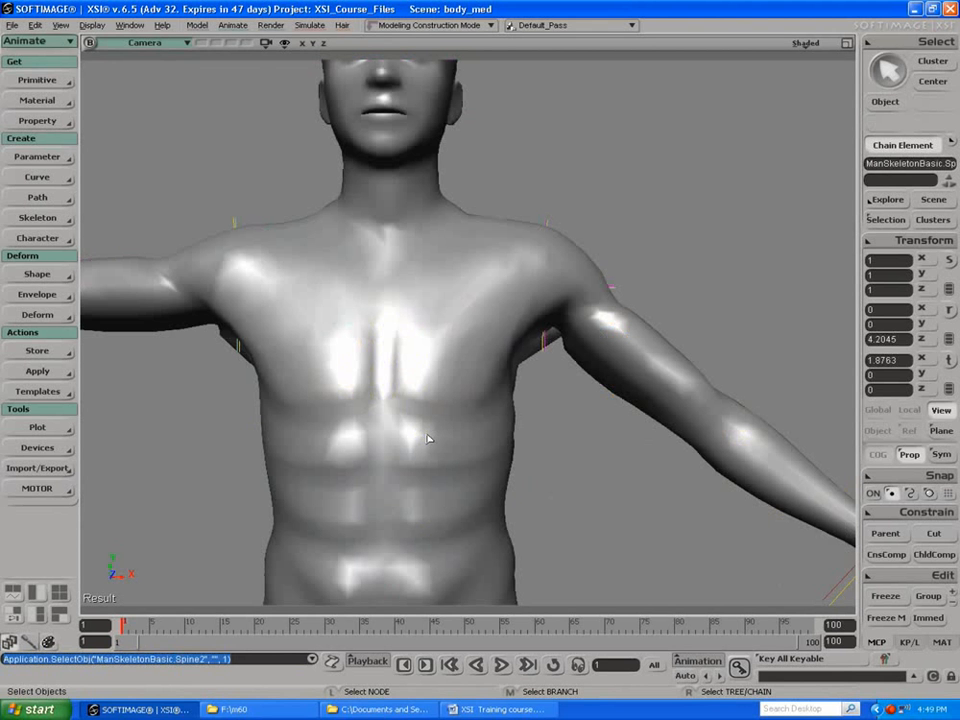
{"action": "key", "text": "c"}
{"action": "left_click_drag", "start_coordinate": [441, 407], "coordinate": [450, 431]}
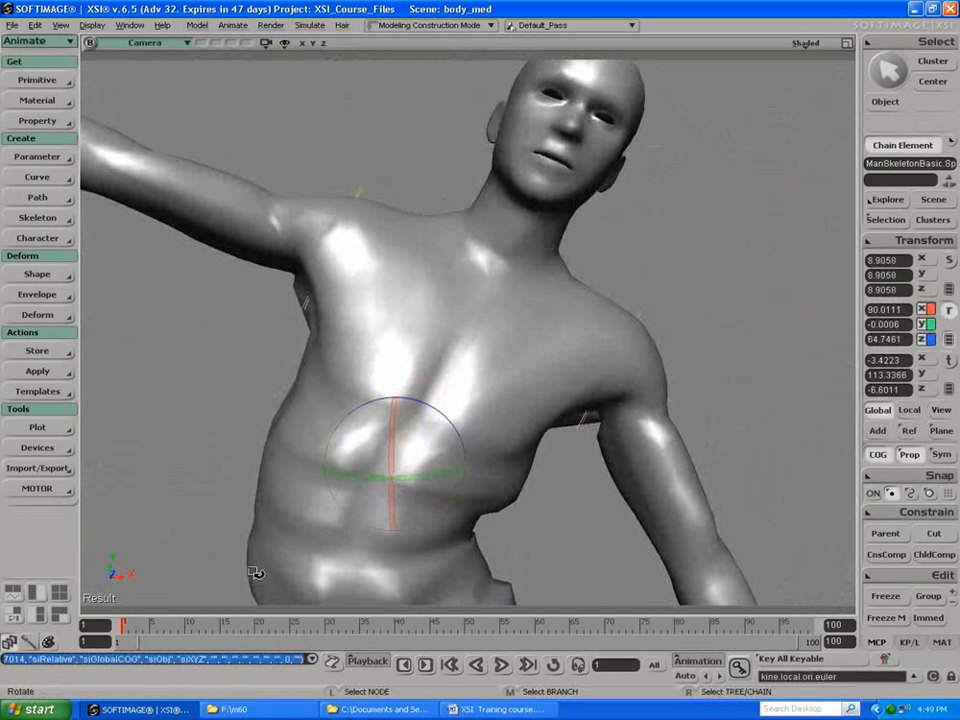
{"action": "key", "text": "space"}
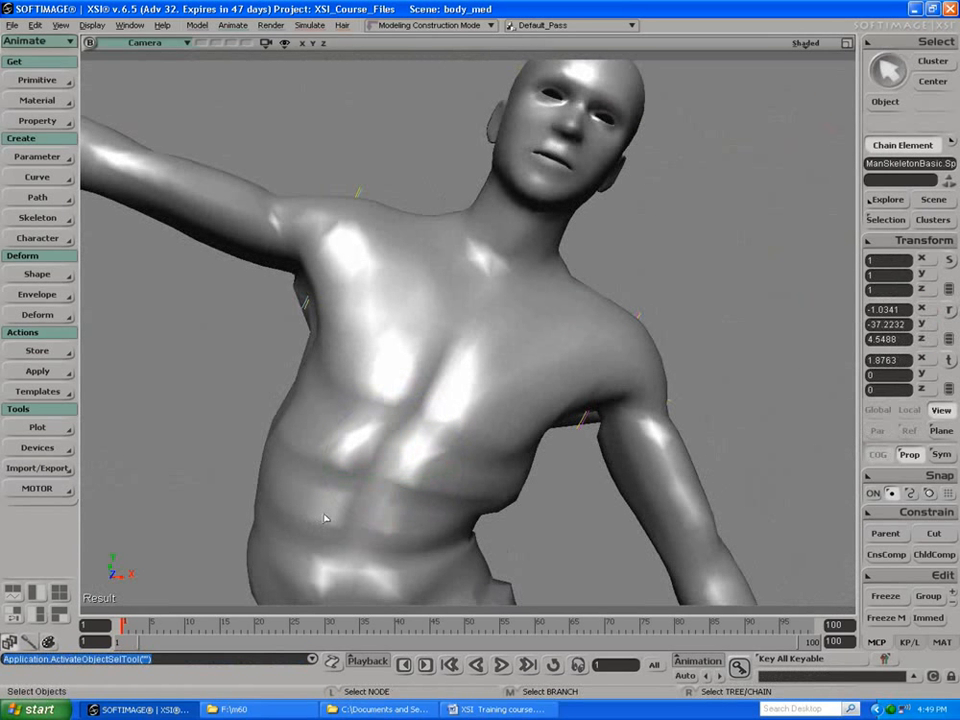
{"action": "left_click", "coordinate": [340, 518]}
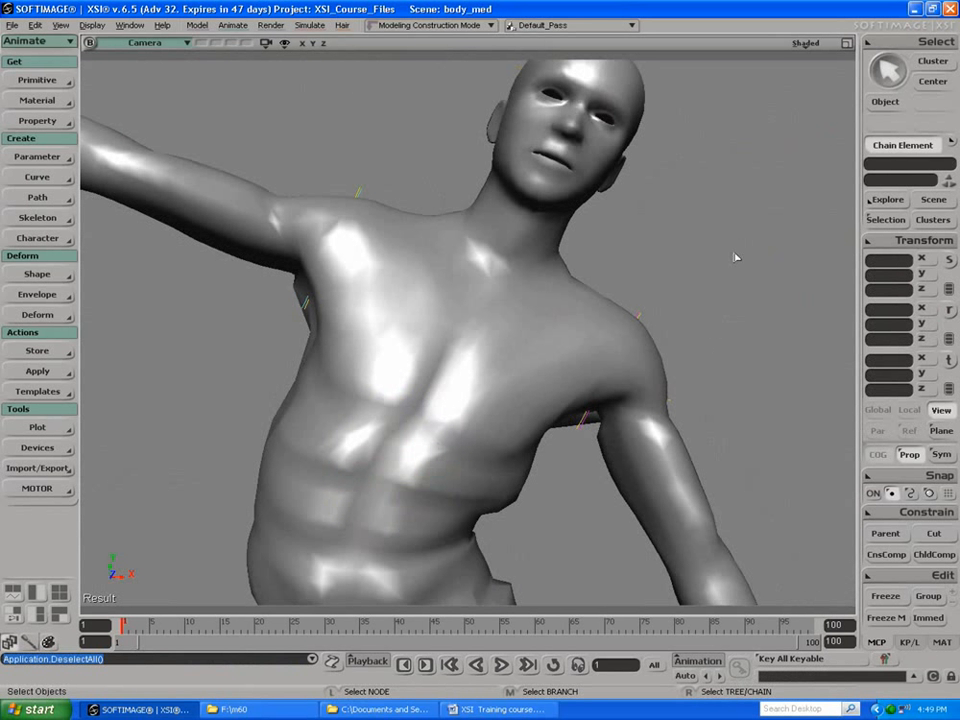
Step: Select the upper of the two added edge loops around the body's abdomen and delete it
{"action": "left_click", "coordinate": [882, 103]}
{"action": "left_click", "coordinate": [365, 279]}
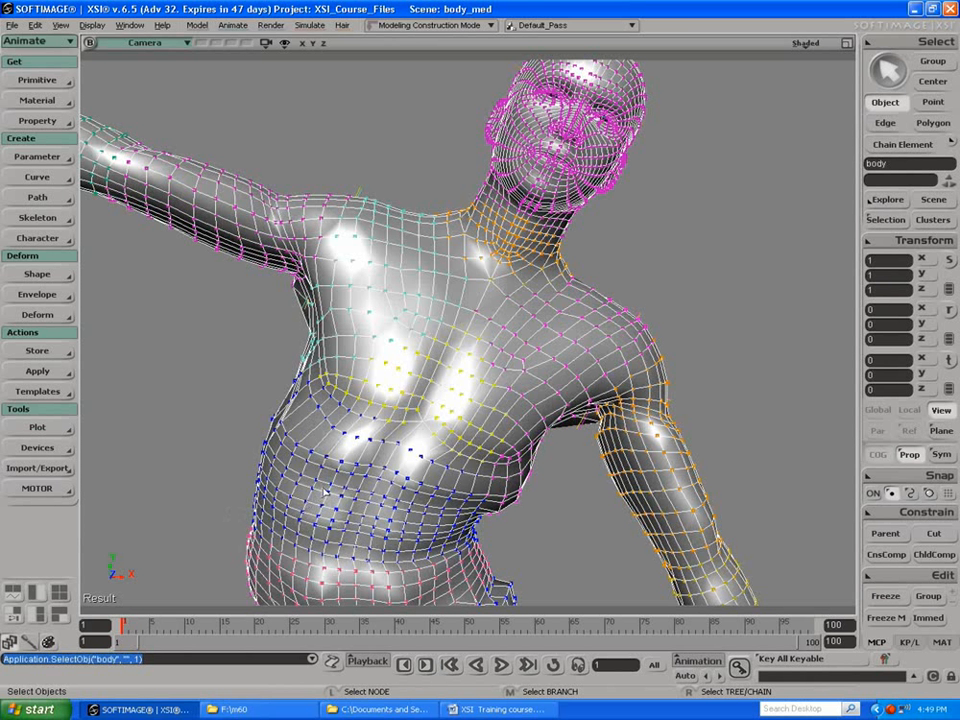
{"action": "key", "text": "e"}
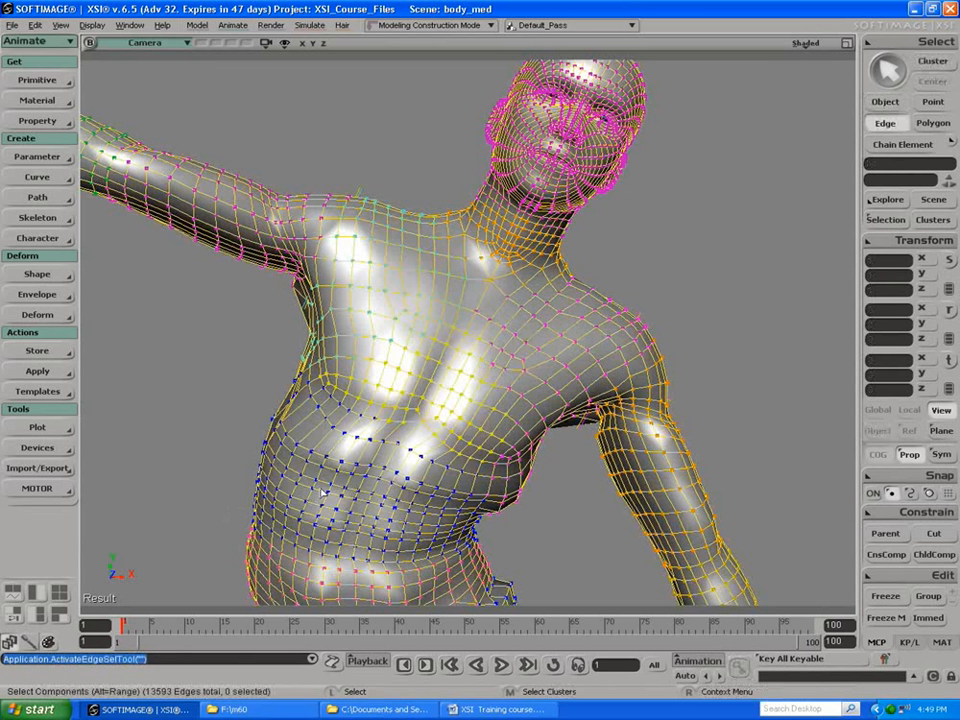
{"action": "key", "text": "alt"}
{"action": "middle_click", "coordinate": [325, 496], "text": "alt"}
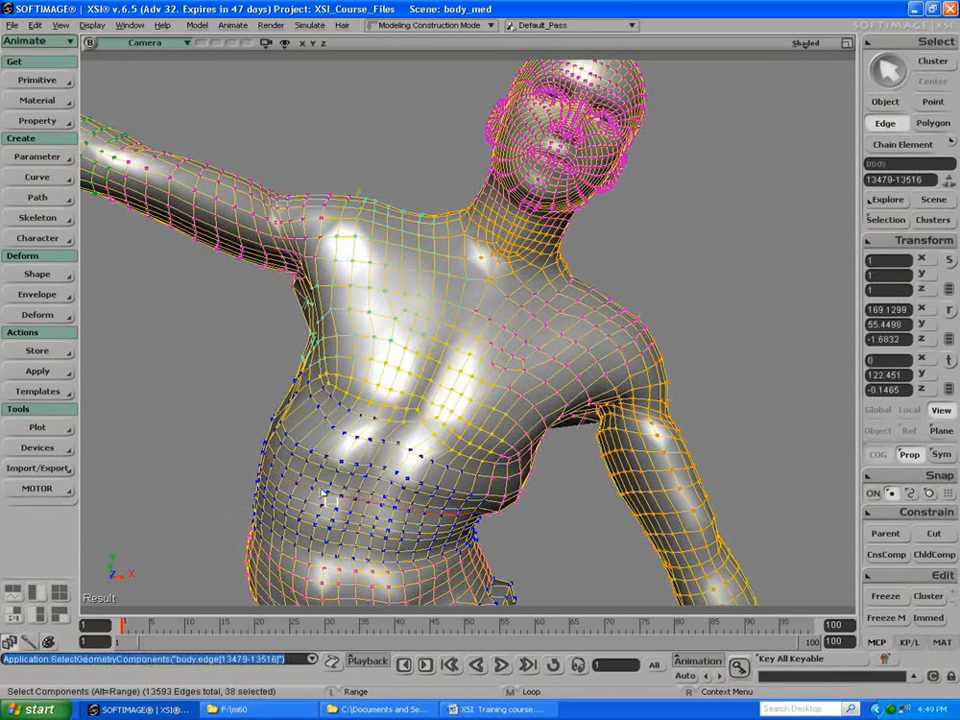
{"action": "key", "text": "Delete"}
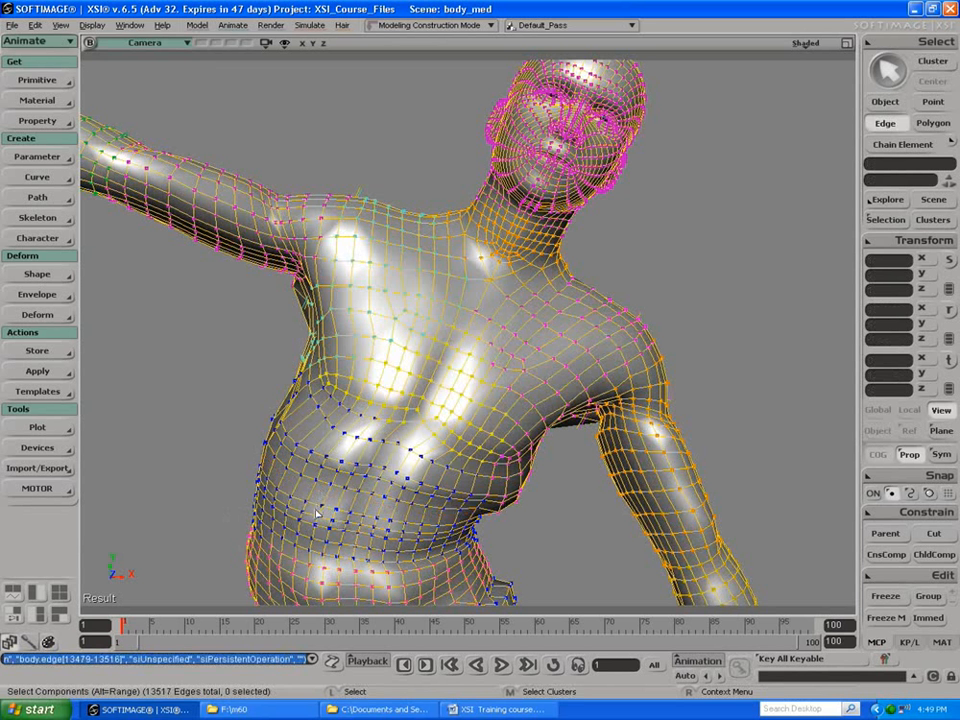
Step: Select the remaining added edge loop lower on the abdomen and delete it
{"action": "key", "text": "alt"}
{"action": "key", "text": "e"}
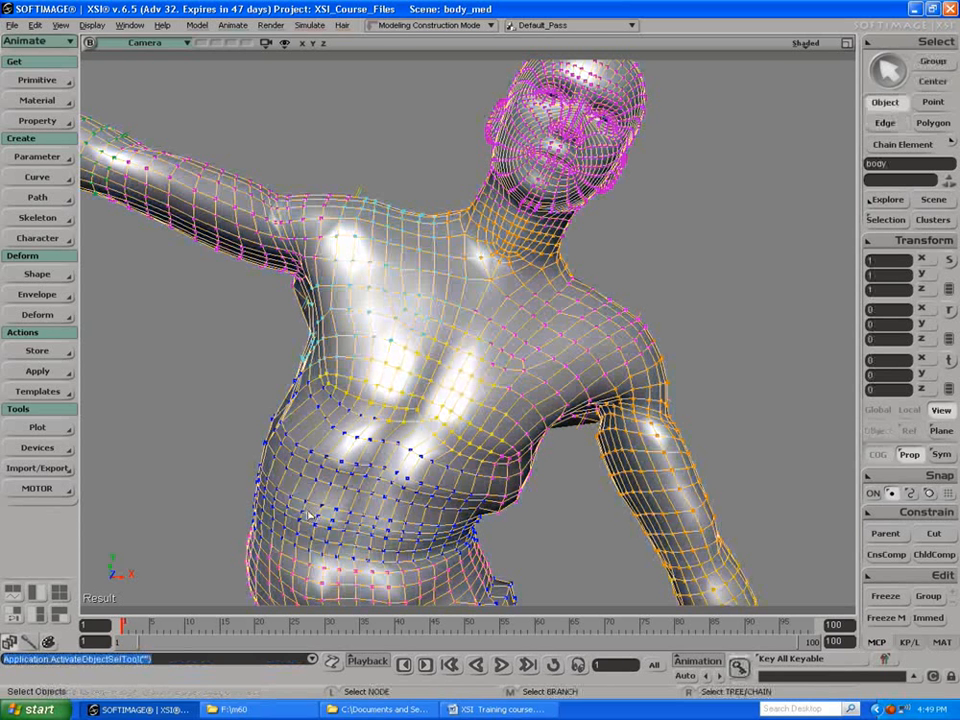
{"action": "key", "text": "alt"}
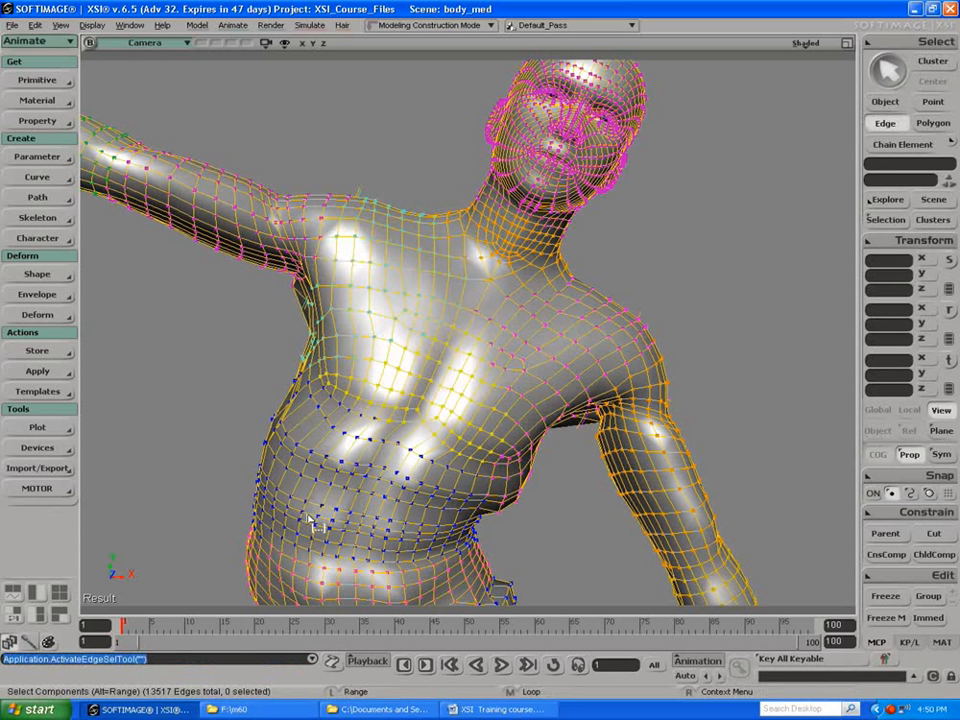
{"action": "left_click", "coordinate": [311, 518], "text": "alt"}
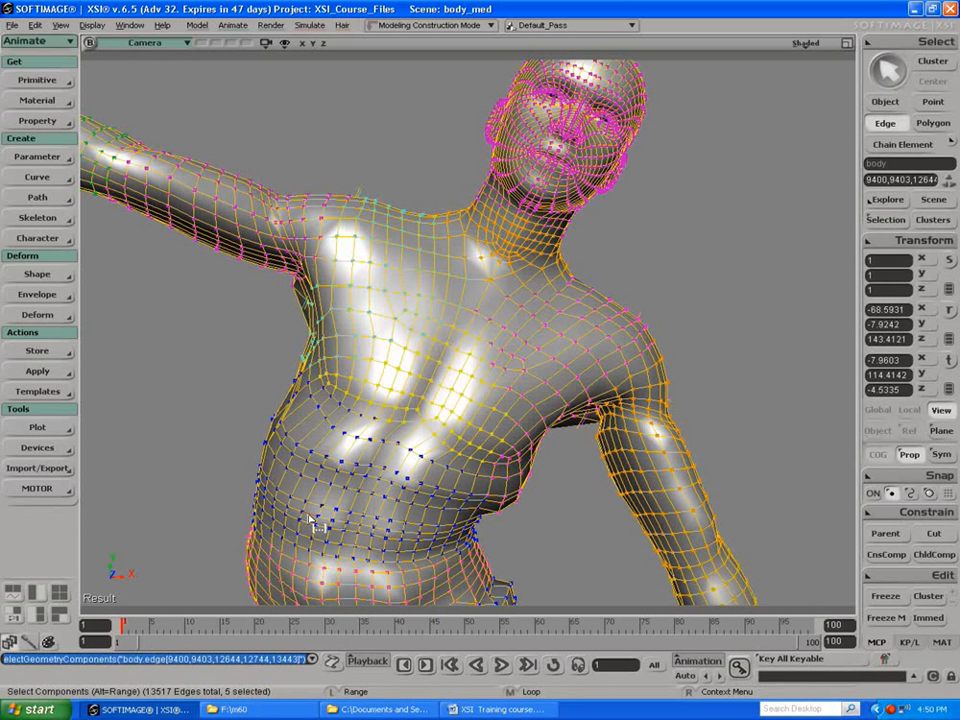
{"action": "middle_click", "coordinate": [325, 521], "text": "alt"}
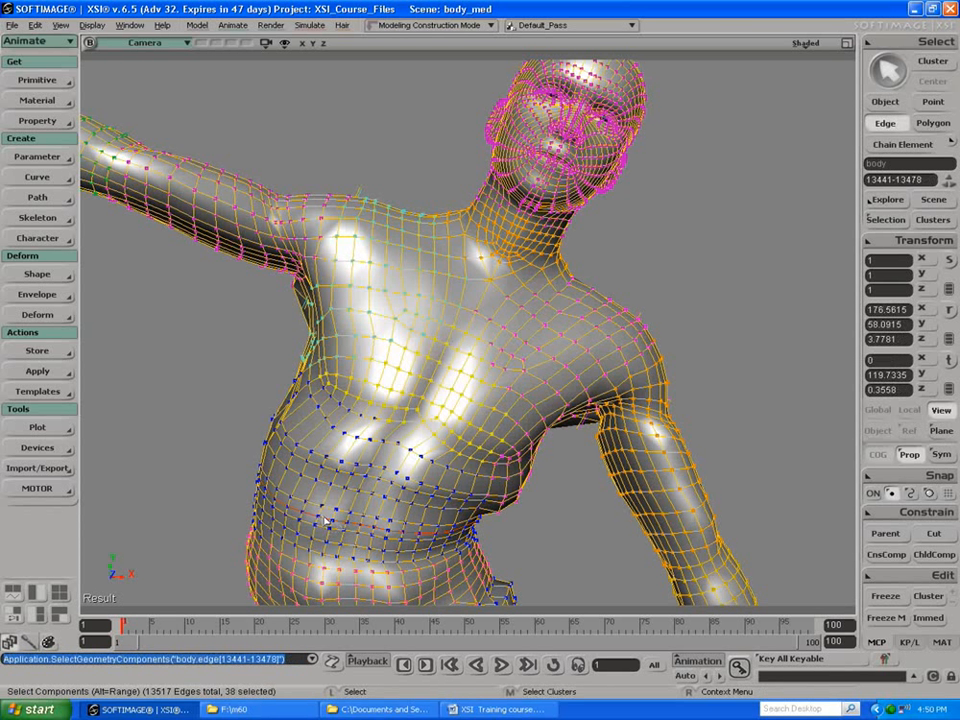
{"action": "key", "text": "Delete"}
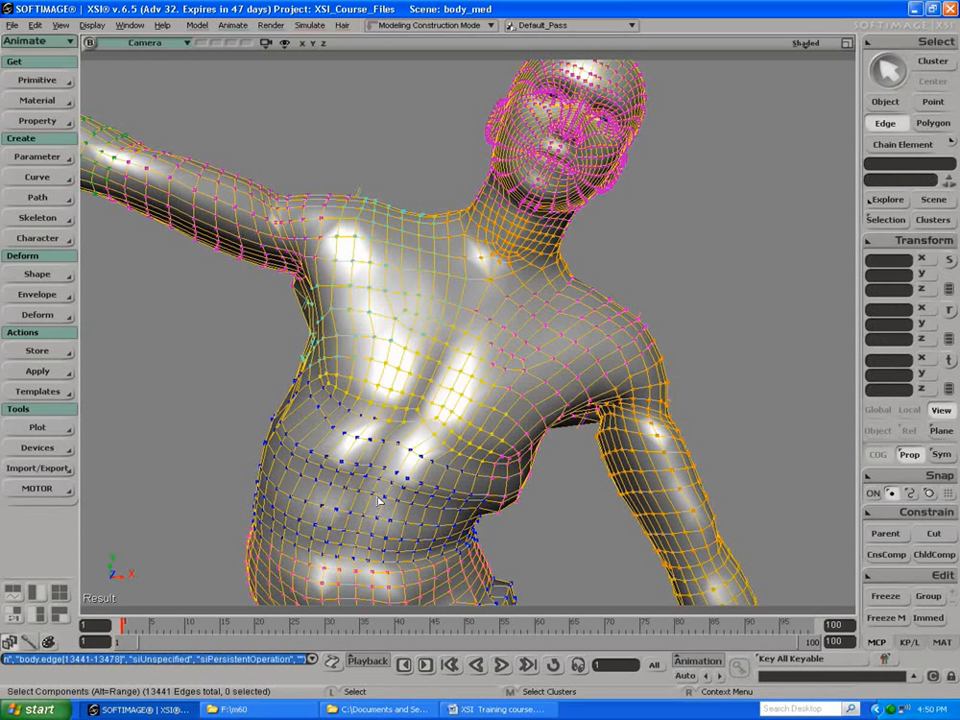
Step: Select the Spine2 bone and rotate it so the torso leans away from the lowered arm
{"action": "left_click", "coordinate": [877, 150]}
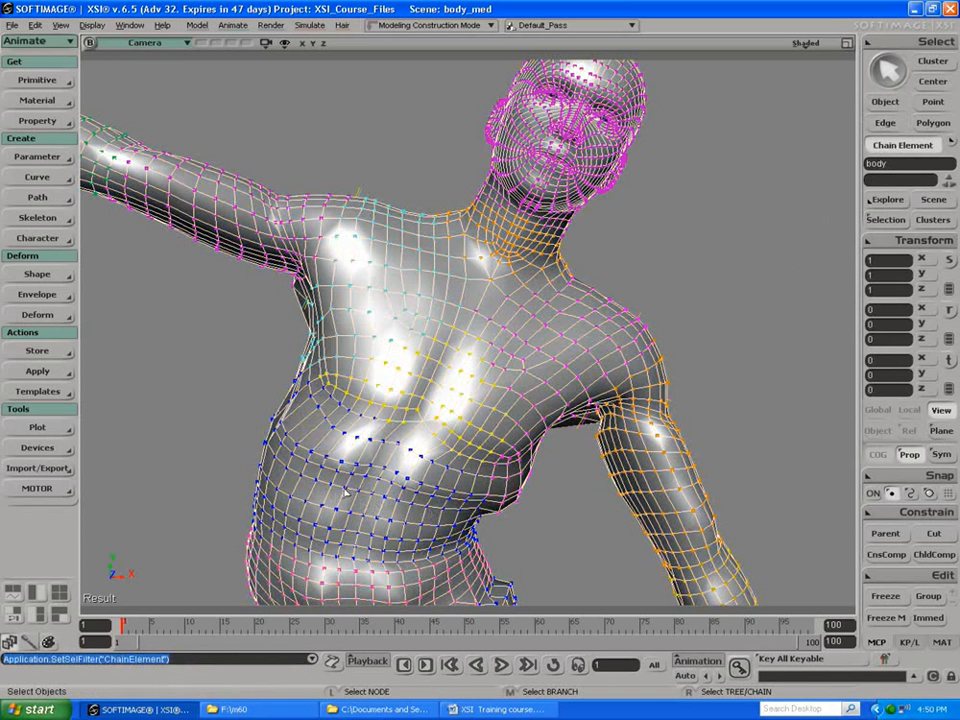
{"action": "left_click", "coordinate": [415, 520]}
{"action": "key", "text": "v"}
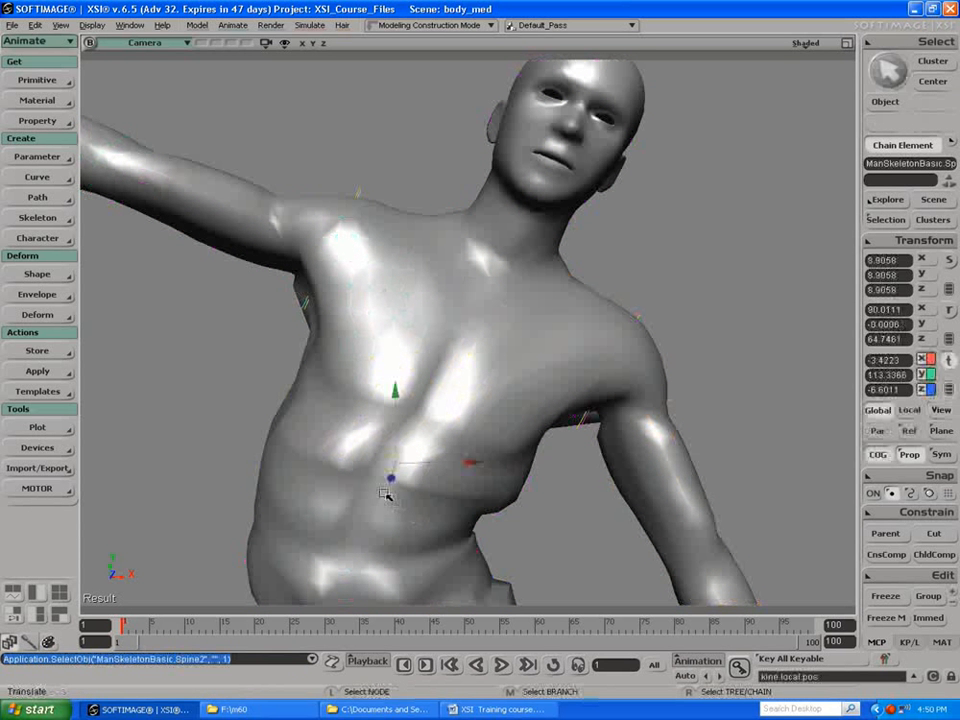
{"action": "key", "text": "c"}
{"action": "left_click_drag", "start_coordinate": [454, 407], "coordinate": [398, 410]}
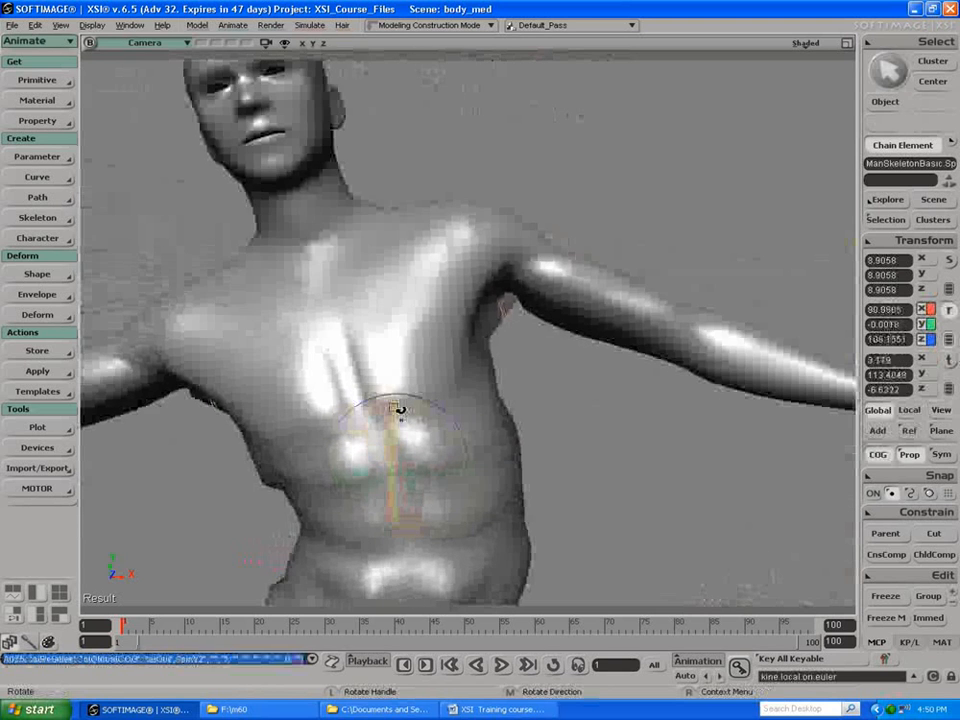
Step: Undo the latest Spine2 rotation, then reselect that bone and rotate it to about 89.4 degrees in Z so the torso is upright
{"action": "key", "text": "ctrl+z"}
{"action": "key", "text": "ctrl+z"}
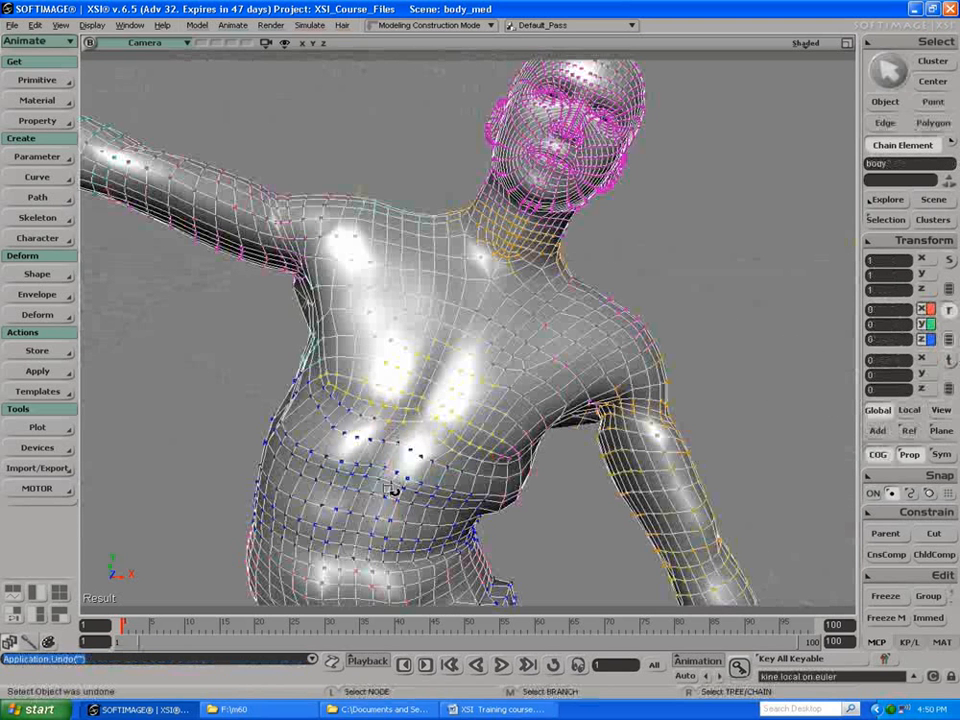
{"action": "left_click", "coordinate": [372, 529]}
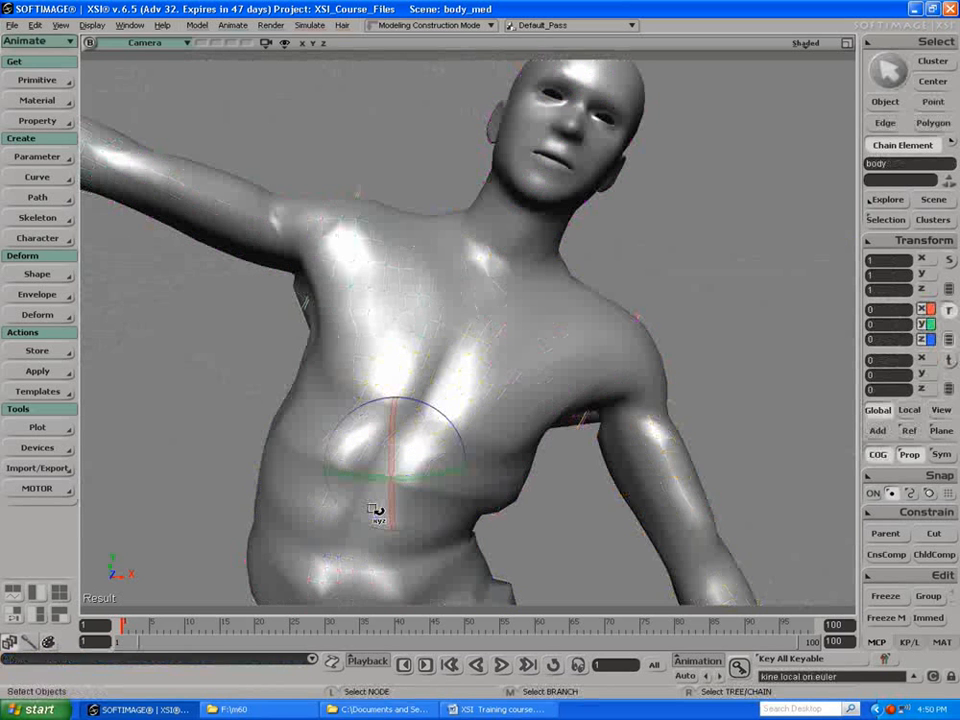
{"action": "left_click_drag", "start_coordinate": [374, 409], "coordinate": [332, 420]}
{"action": "key", "text": "space"}
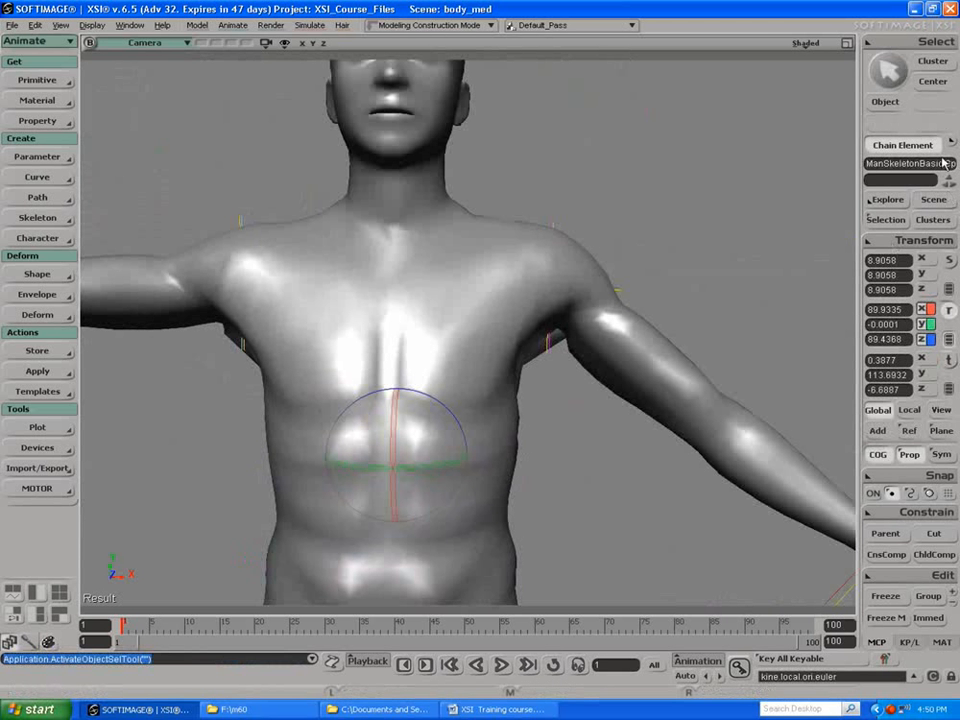
Step: Select the body mesh and expand its Polygon Mesh operator stack in an Explorer window
{"action": "left_click", "coordinate": [886, 102]}
{"action": "left_click", "coordinate": [484, 345]}
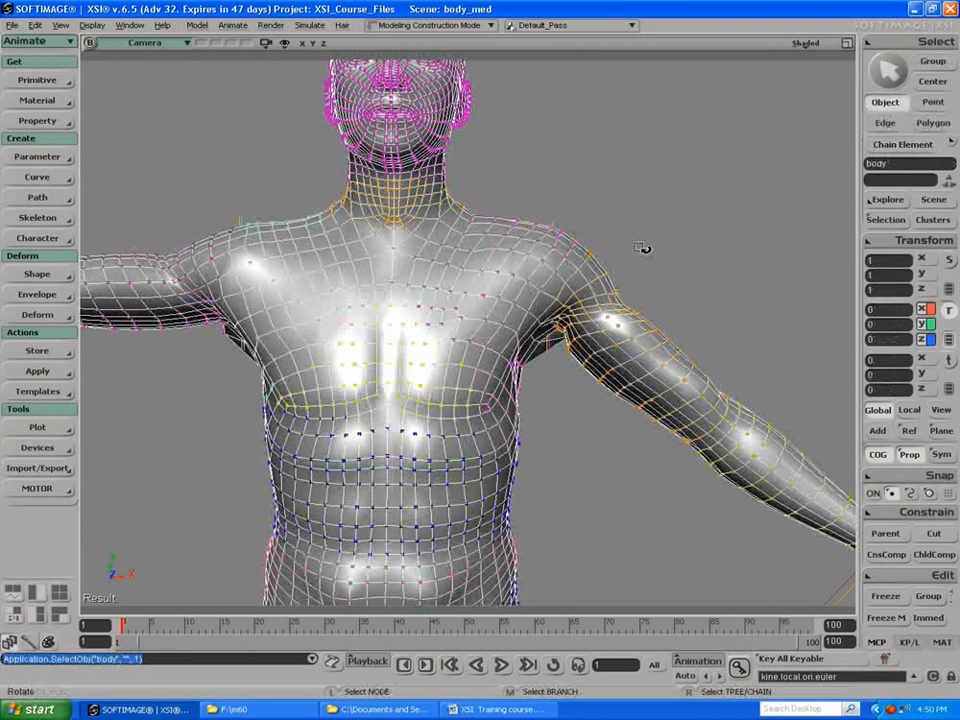
{"action": "key", "text": "8"}
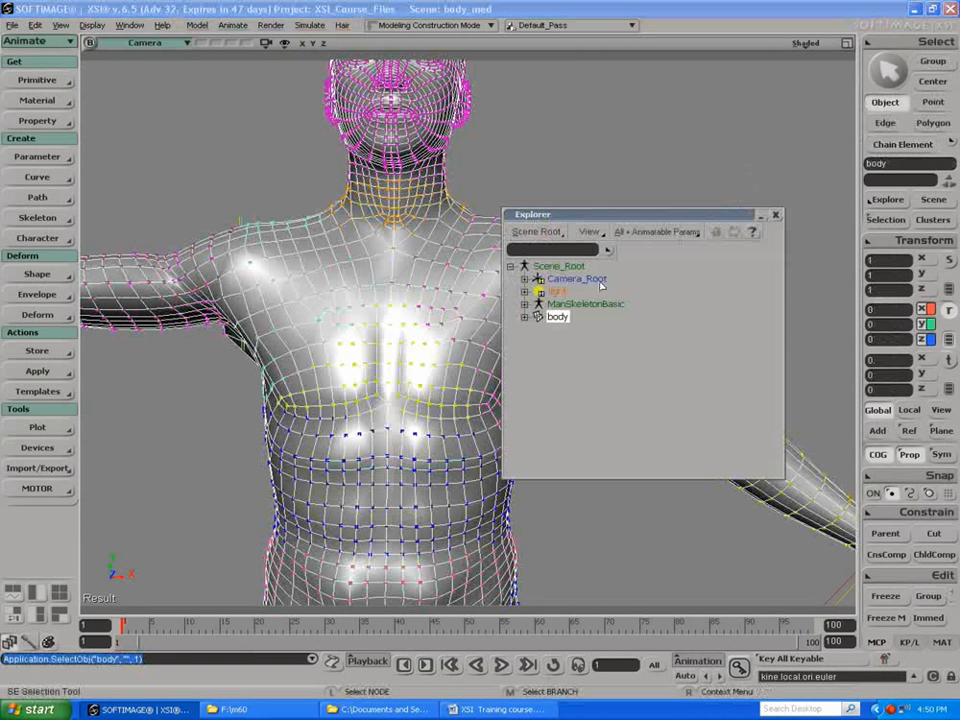
{"action": "left_click", "coordinate": [524, 317]}
{"action": "left_click", "coordinate": [539, 329]}
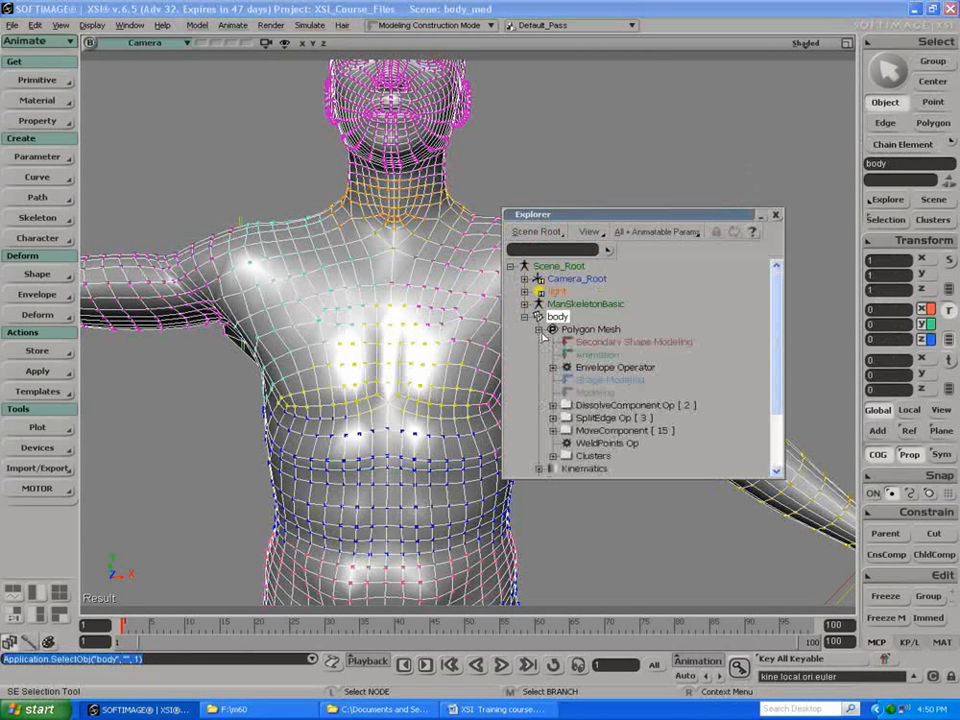
Step: Inspect the DissolveComponent and SplitEdge operators in the body's stack, then freeze its modeling operators and clear the selection
{"action": "left_click", "coordinate": [605, 405]}
{"action": "left_click", "coordinate": [597, 443]}
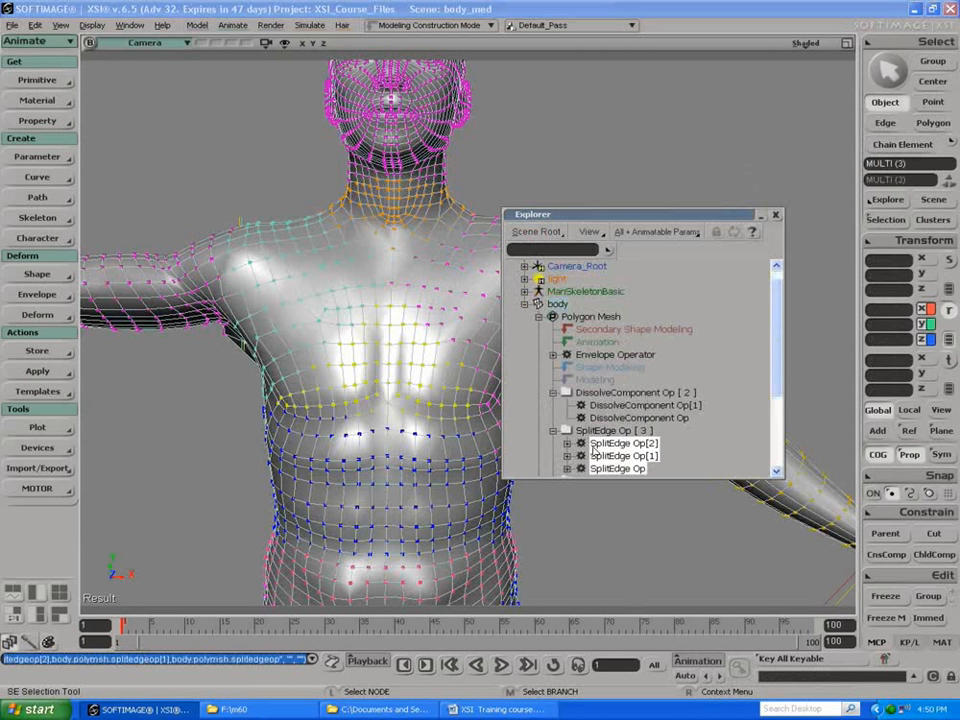
{"action": "left_click", "coordinate": [554, 393]}
{"action": "left_click", "coordinate": [553, 405]}
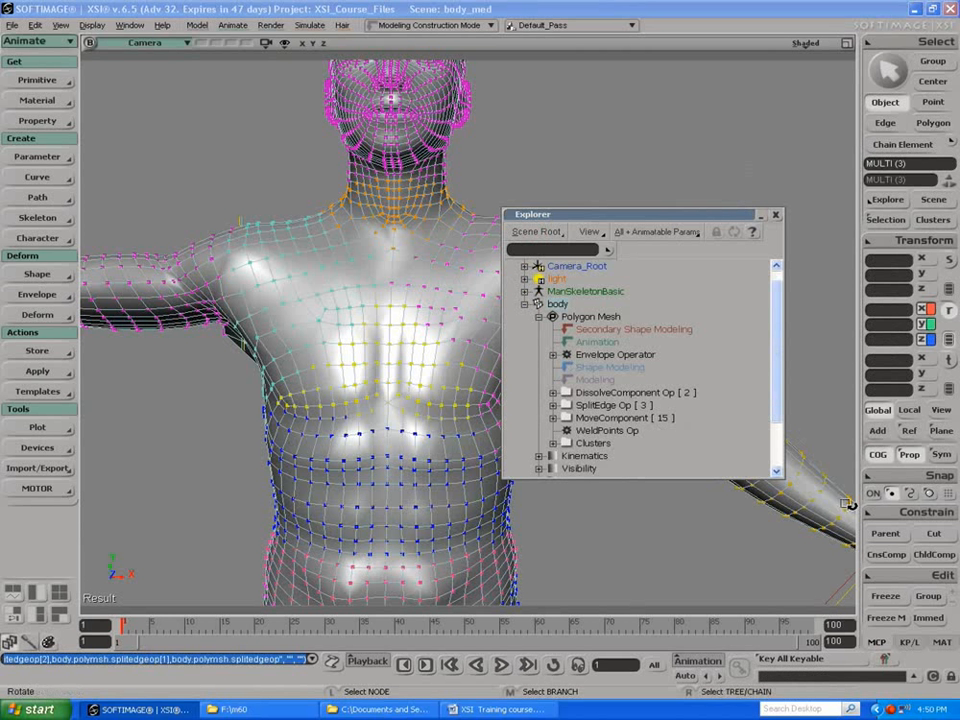
{"action": "left_click", "coordinate": [886, 618]}
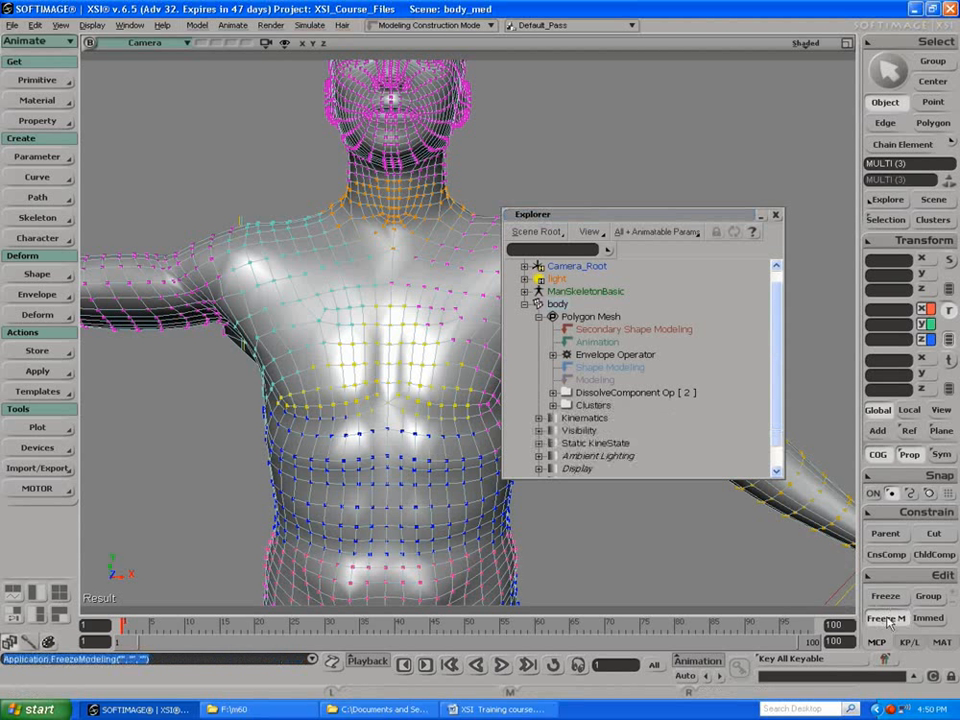
{"action": "key", "text": "space"}
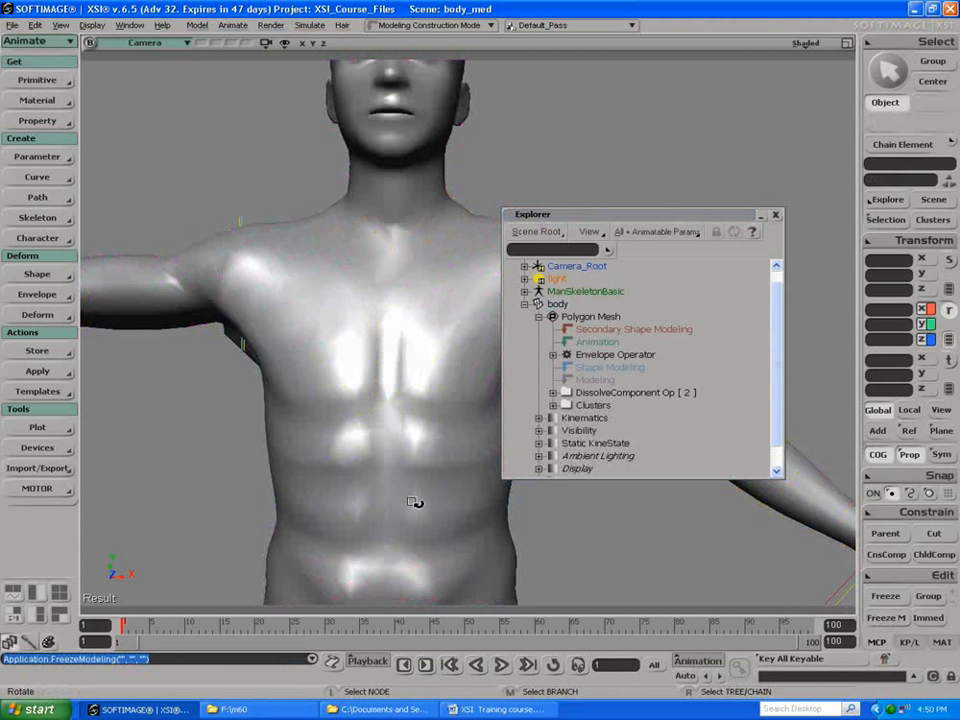
Step: Select the Spine2 bone as a chain element and rotate it to about 90.3 degrees in Z to test the torso's deformation
{"action": "left_click", "coordinate": [390, 485]}
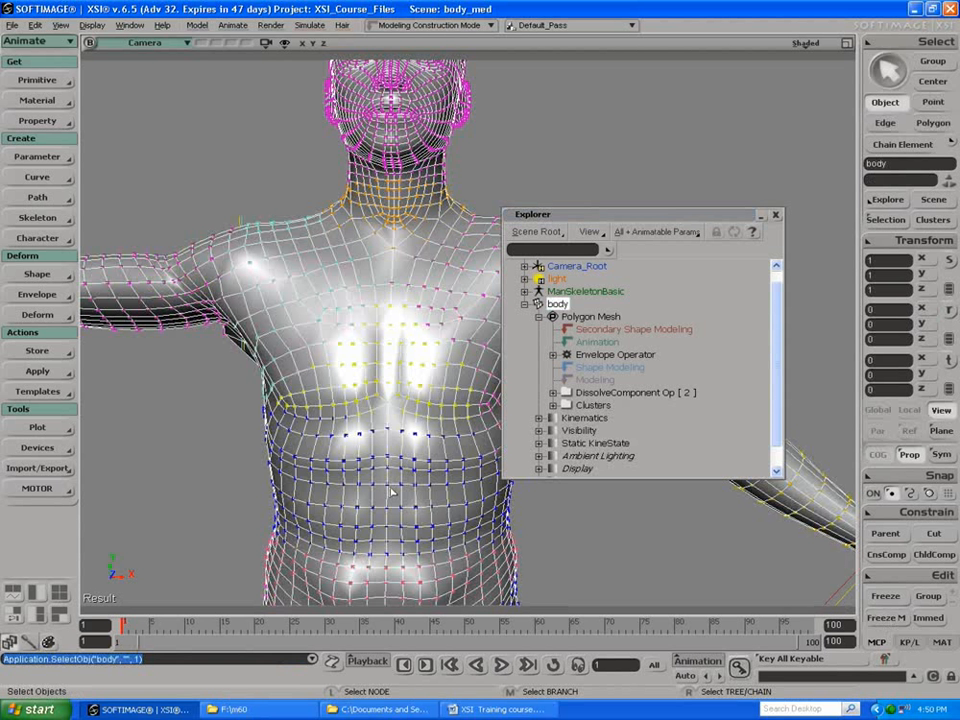
{"action": "key", "text": "v"}
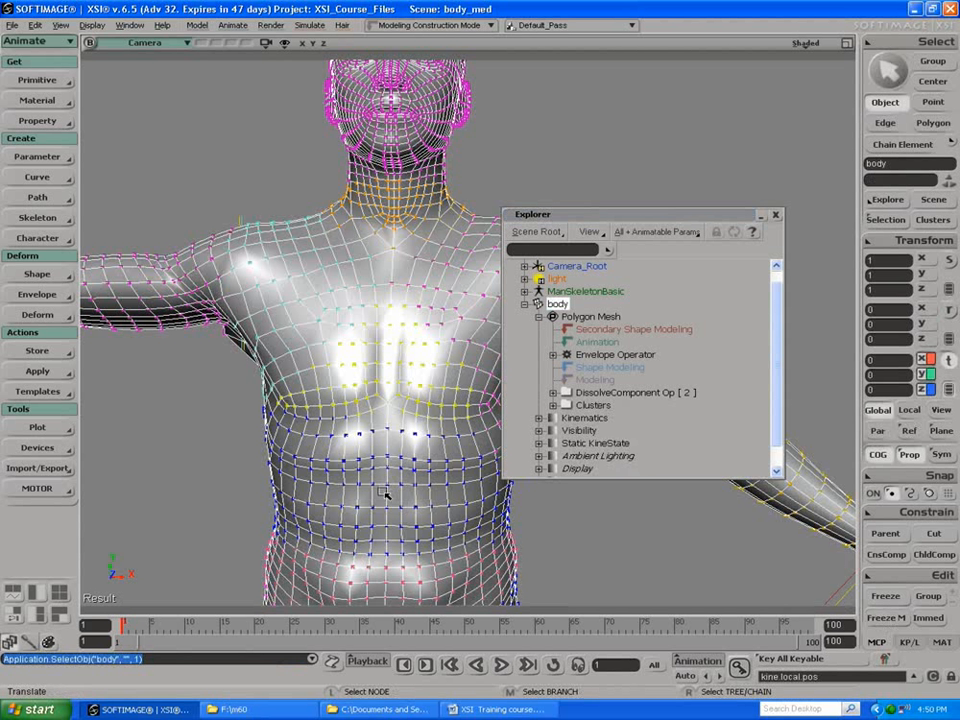
{"action": "left_click", "coordinate": [880, 149]}
{"action": "left_click", "coordinate": [404, 494]}
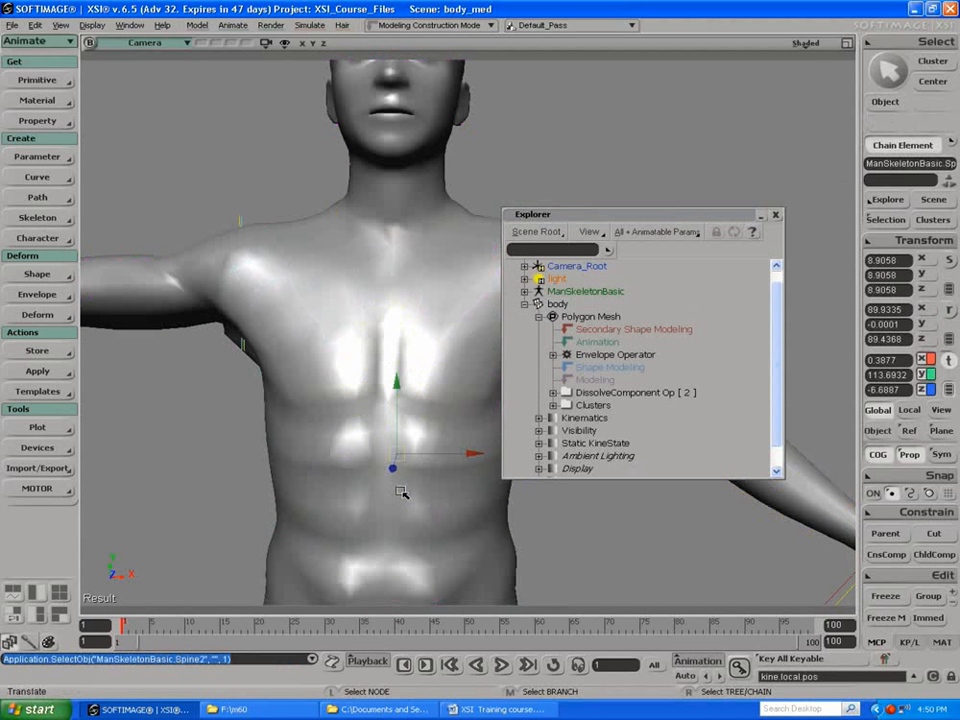
{"action": "key", "text": "c"}
{"action": "mouse_move", "coordinate": [448, 411]}
{"action": "left_mouse_down"}
{"action": "mouse_move", "coordinate": [456, 439]}
{"action": "mouse_move", "coordinate": [407, 424]}
{"action": "mouse_move", "coordinate": [452, 429]}
{"action": "mouse_move", "coordinate": [418, 407]}
{"action": "mouse_move", "coordinate": [450, 405]}
{"action": "left_mouse_up"}
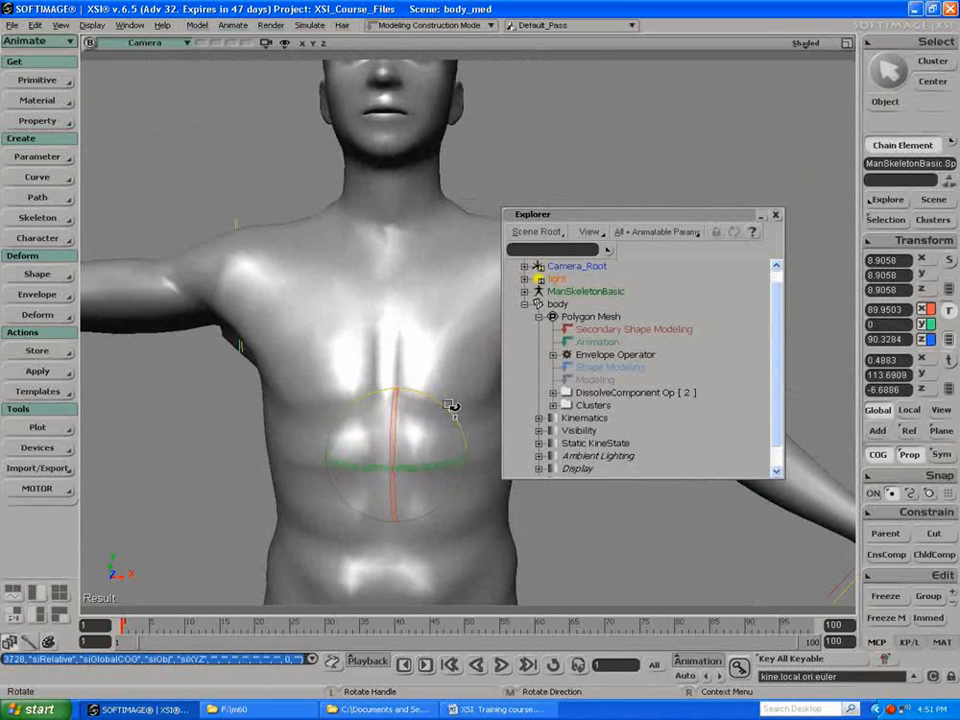